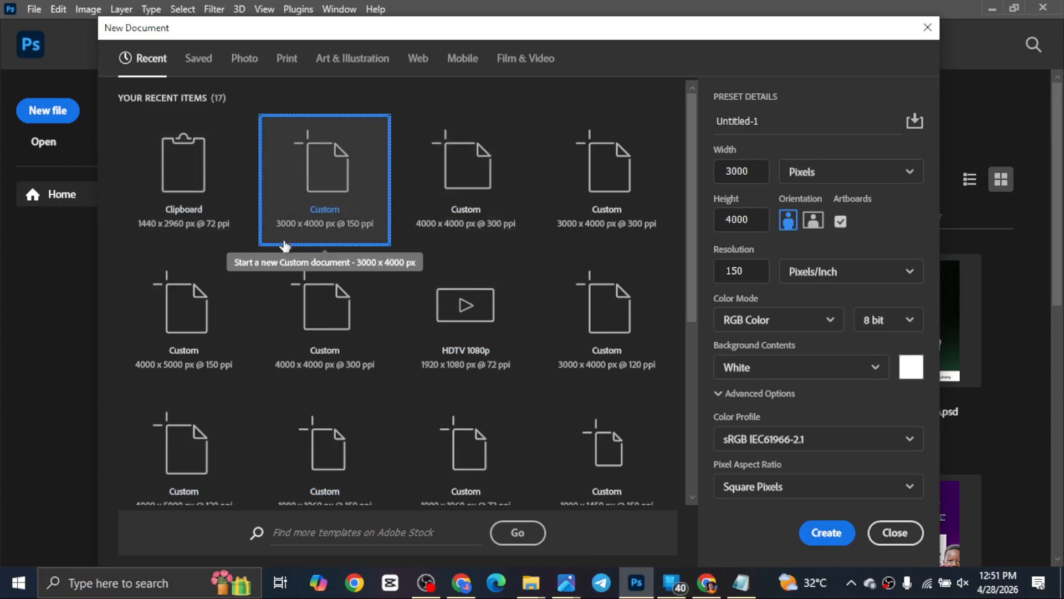
# Name the new document "UI post utme flyer" and set its resolution to 120 pixels/inch.
pyautogui.moveTo(760, 121); pyautogui.dragTo(717, 122)
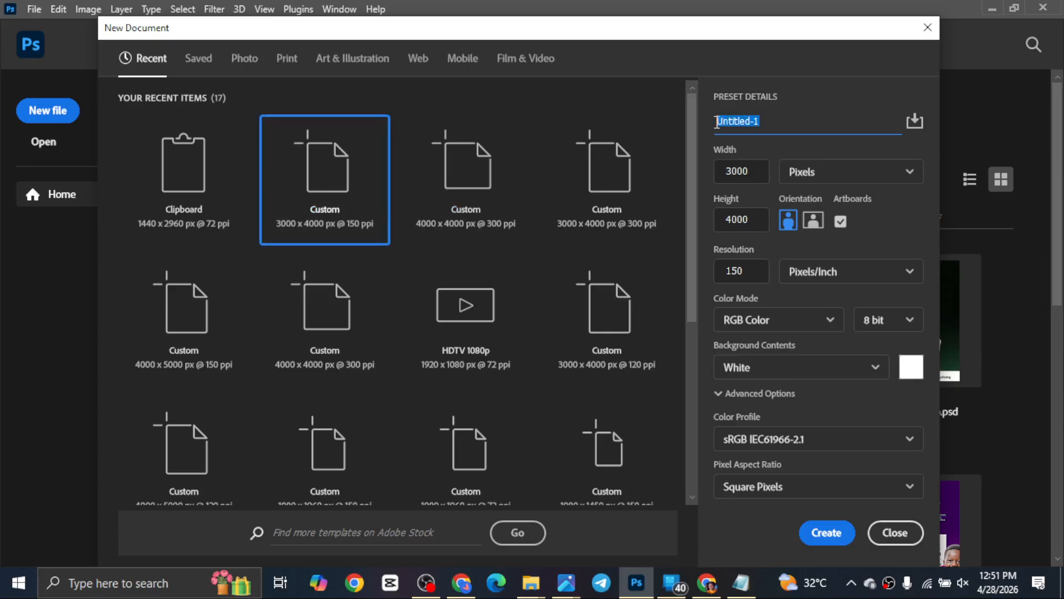
pyautogui.write('U')
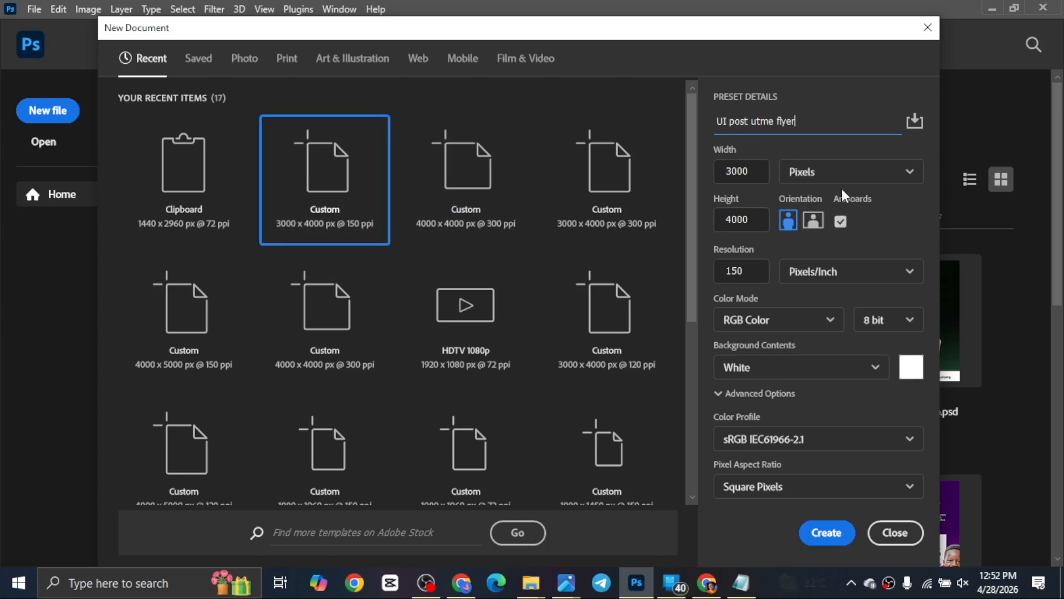
pyautogui.doubleClick(762, 272)
pyautogui.write('1')
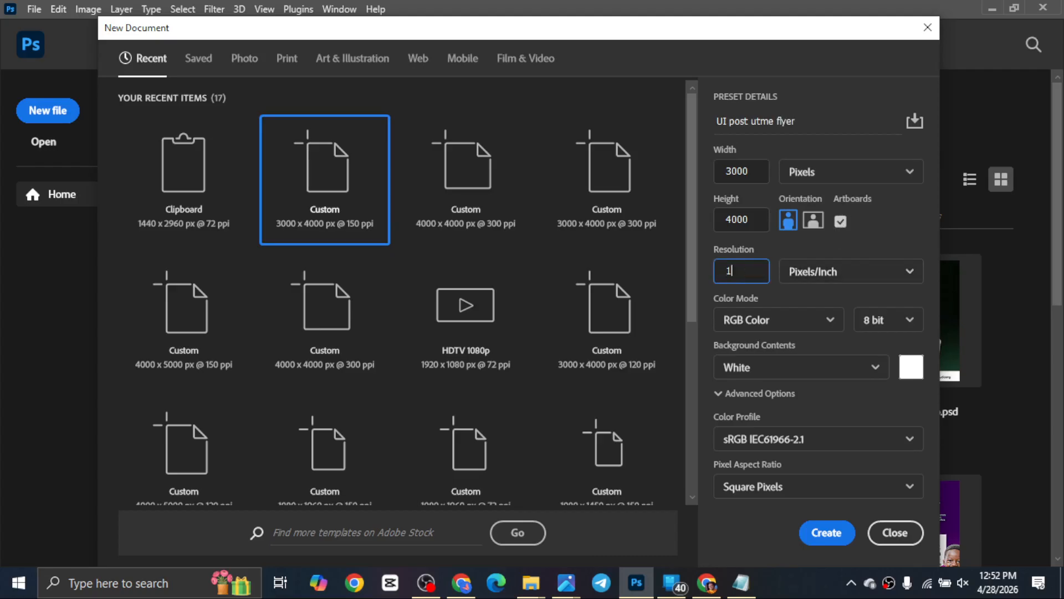
# Compare the color modes offered for the new document with artboards turned on and off.
pyautogui.click(805, 321)
pyautogui.click(780, 360)
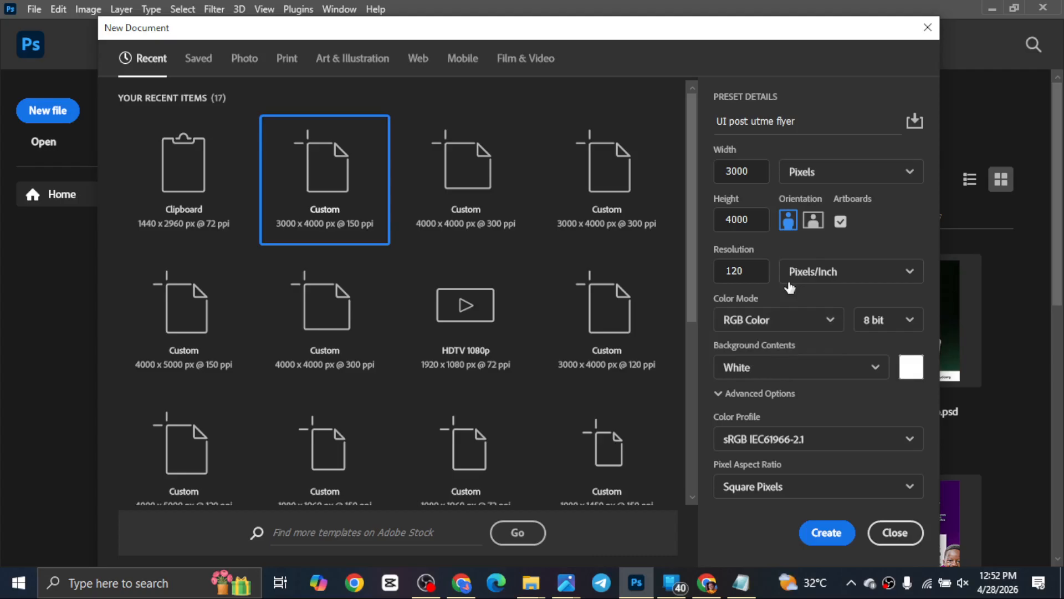
pyautogui.click(840, 222)
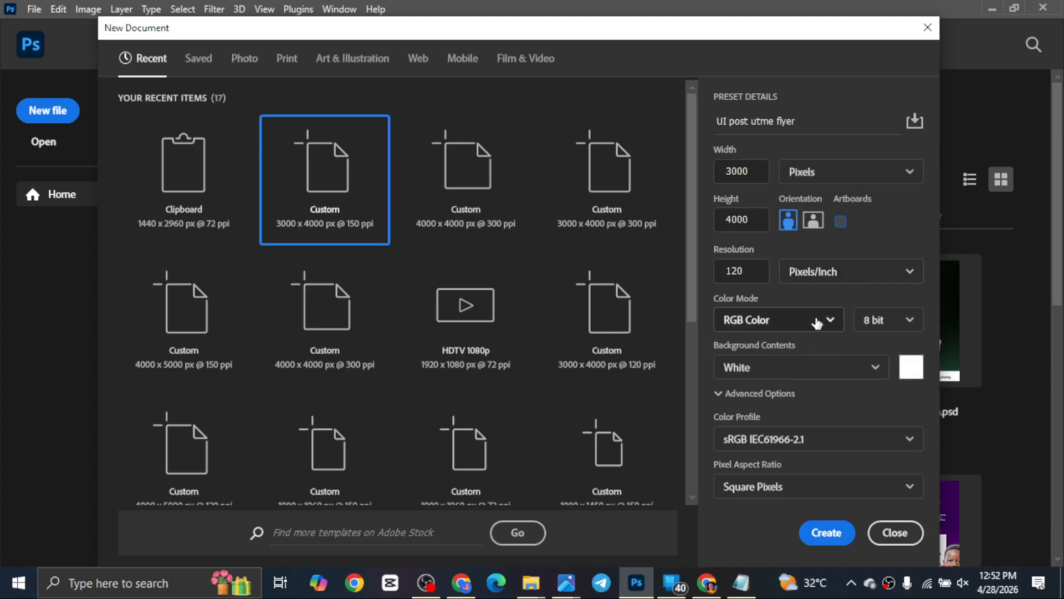
pyautogui.click(820, 319)
pyautogui.click(840, 222)
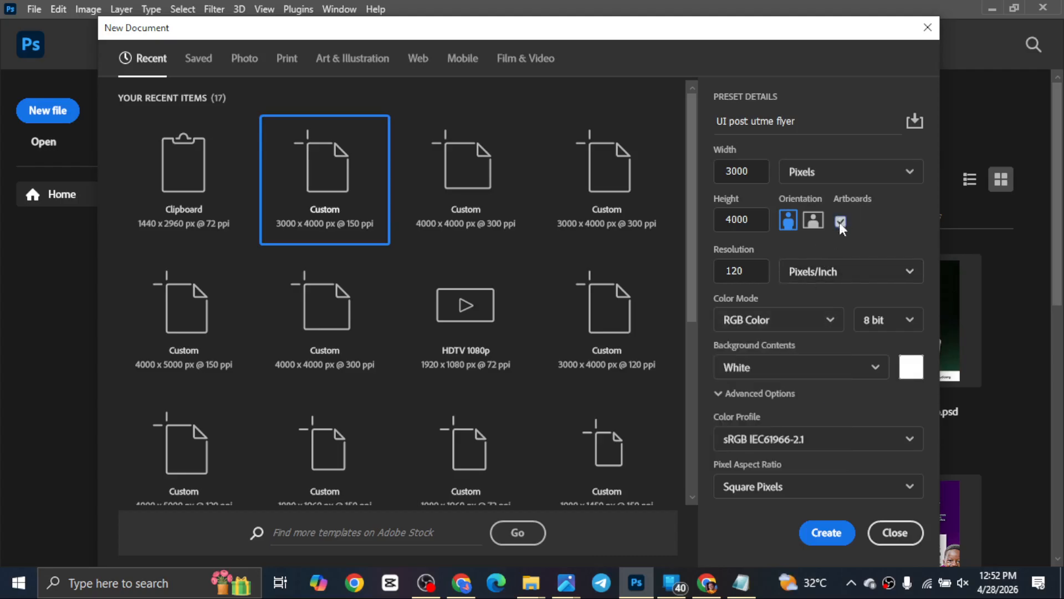
pyautogui.click(812, 324)
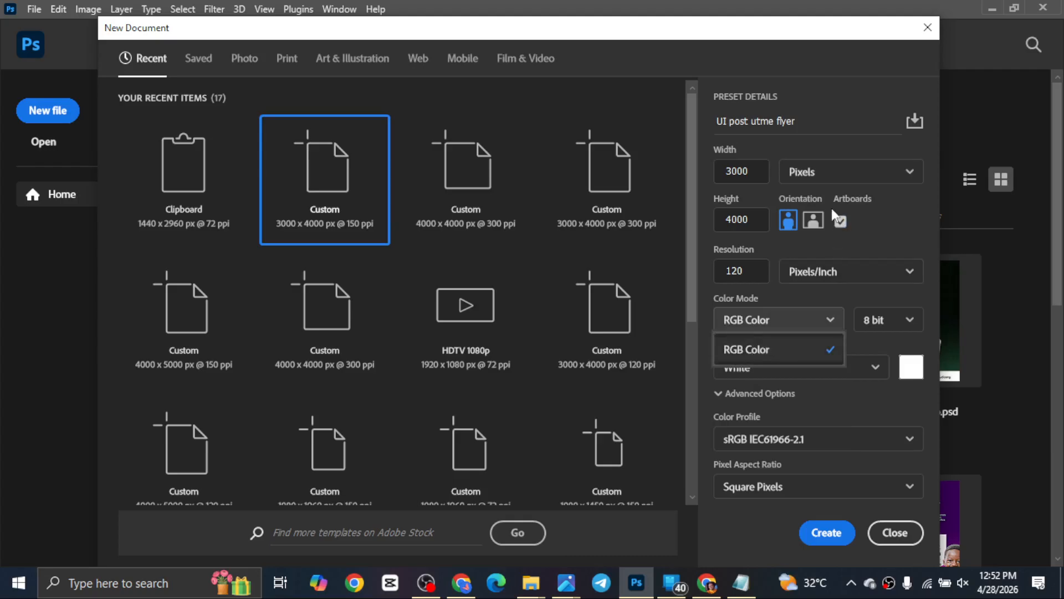
pyautogui.click(840, 222)
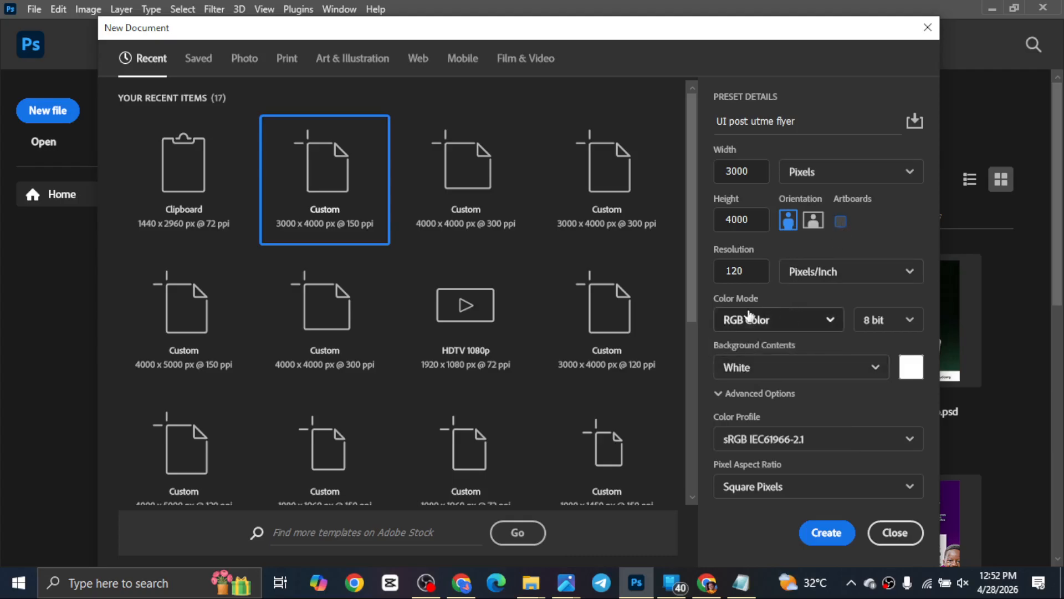
pyautogui.click(788, 323)
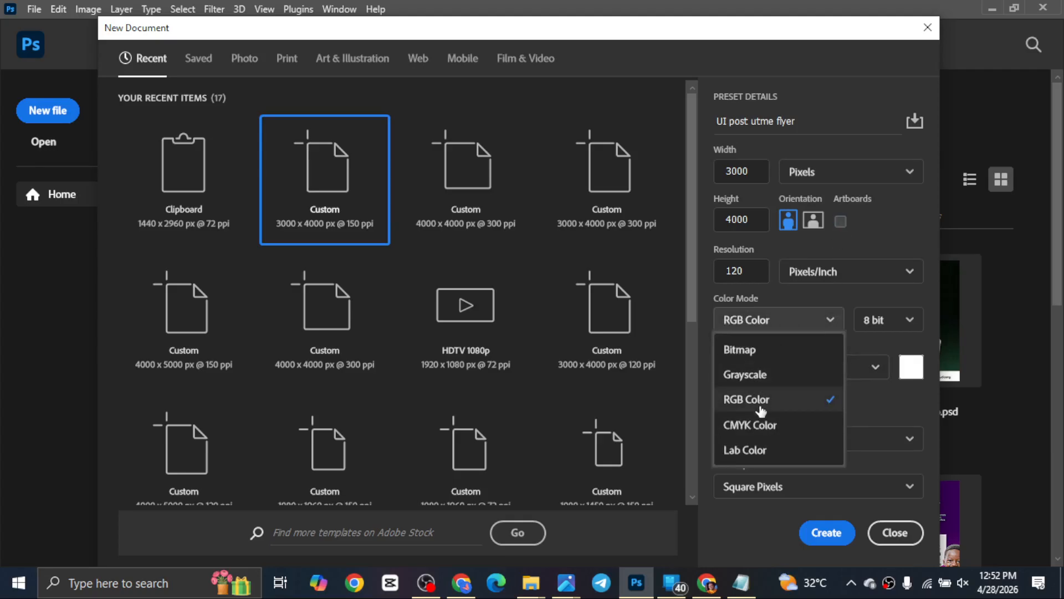
pyautogui.click(852, 220)
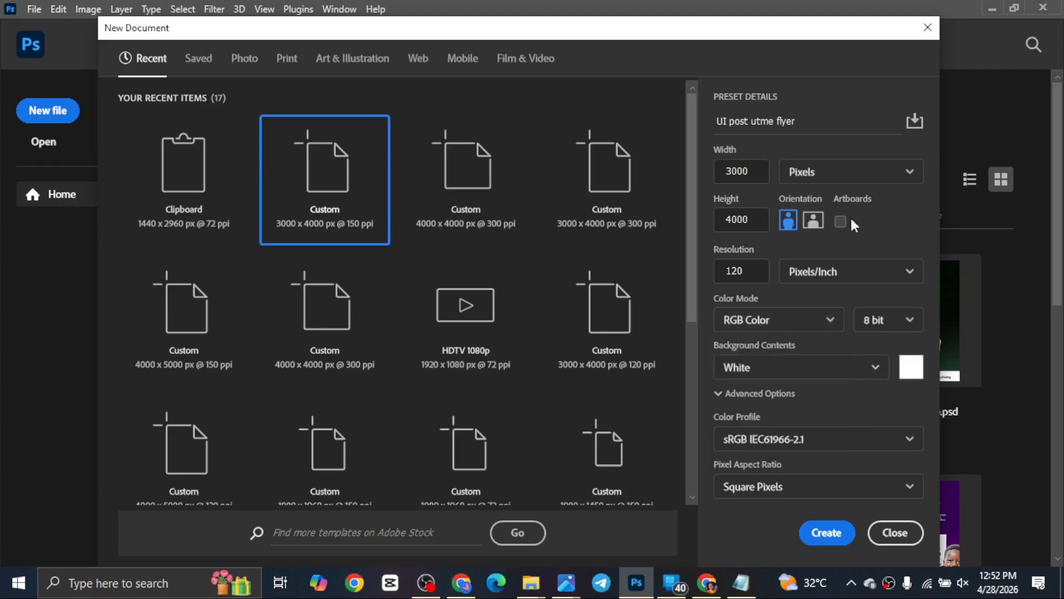
pyautogui.click(843, 221)
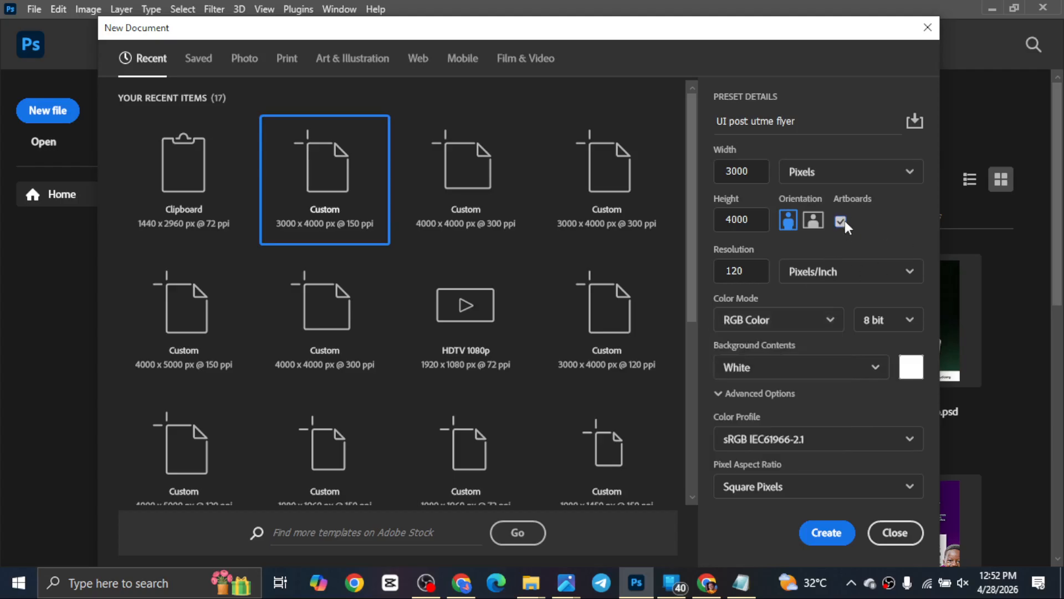
# Create the document with 16 bit depth and the Adobe RGB (1998) color profile.
pyautogui.click(873, 320)
pyautogui.click(872, 320)
pyautogui.click(903, 319)
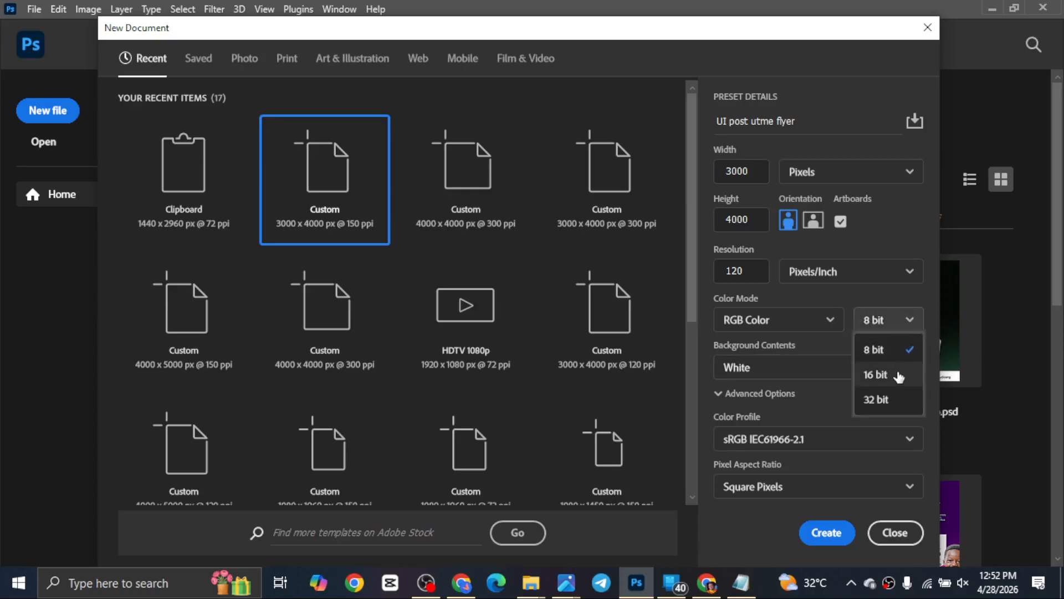
pyautogui.click(892, 373)
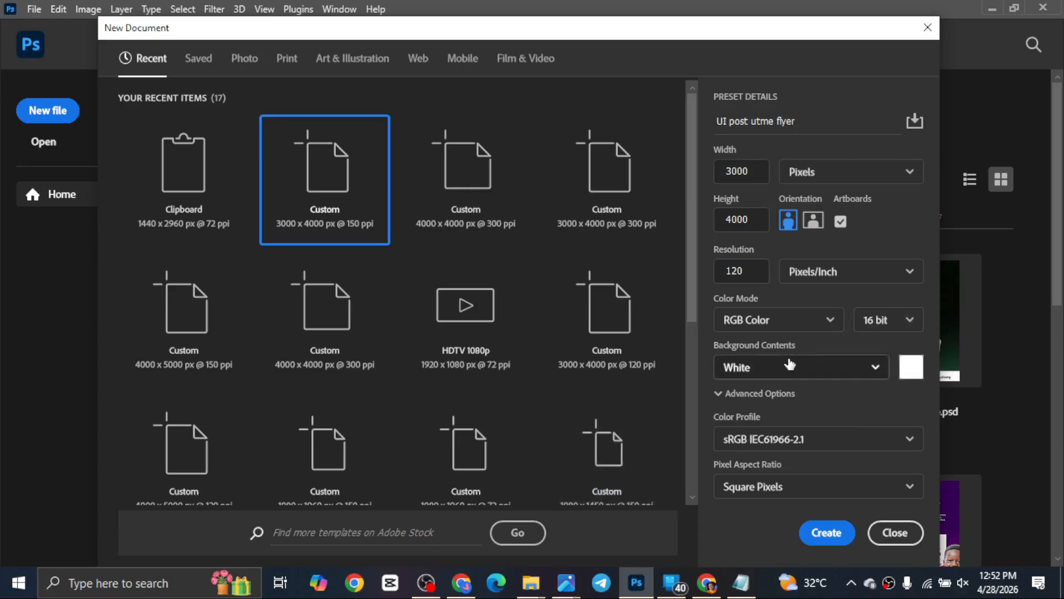
pyautogui.click(885, 444)
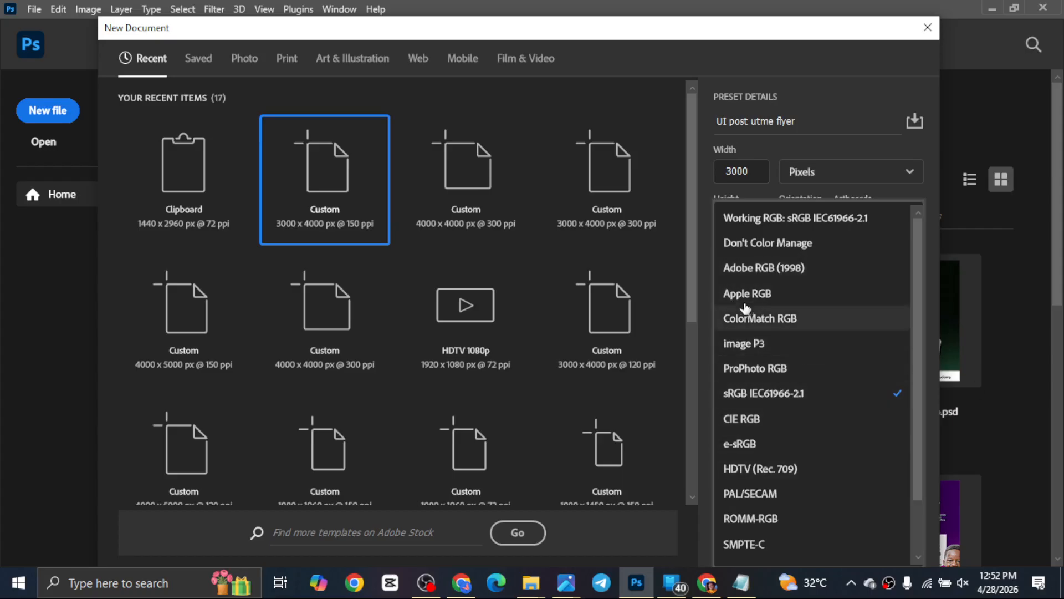
pyautogui.click(770, 267)
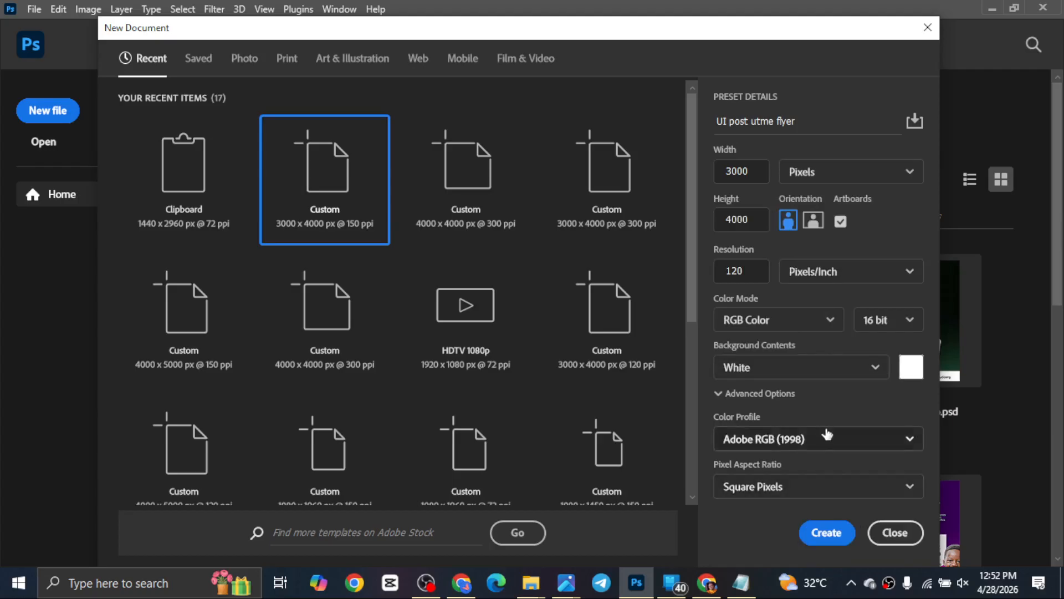
pyautogui.click(826, 534)
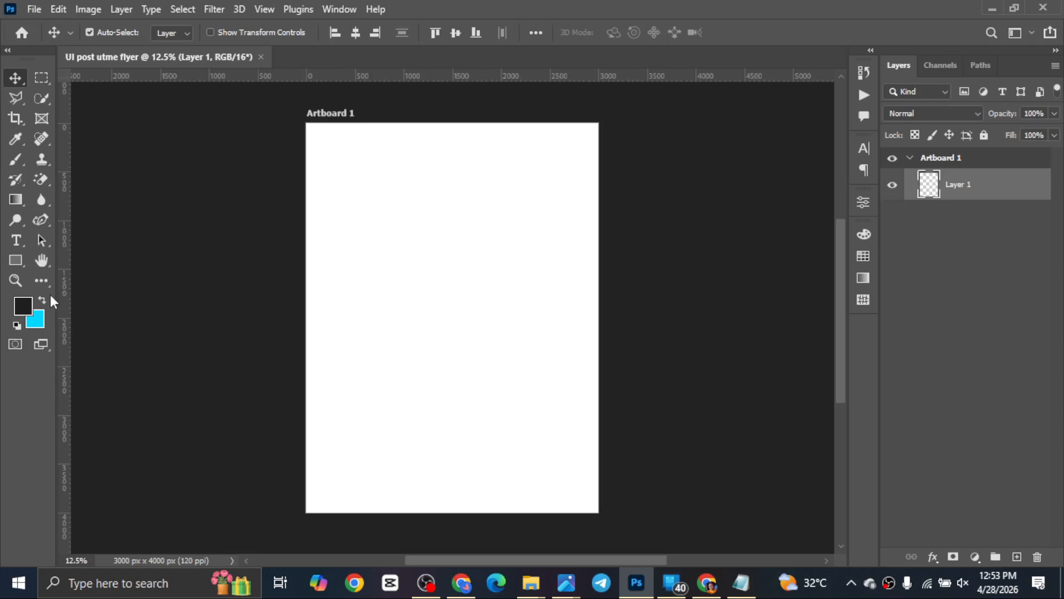
# Set the foreground color to the magenta b000c0.
pyautogui.click(28, 302)
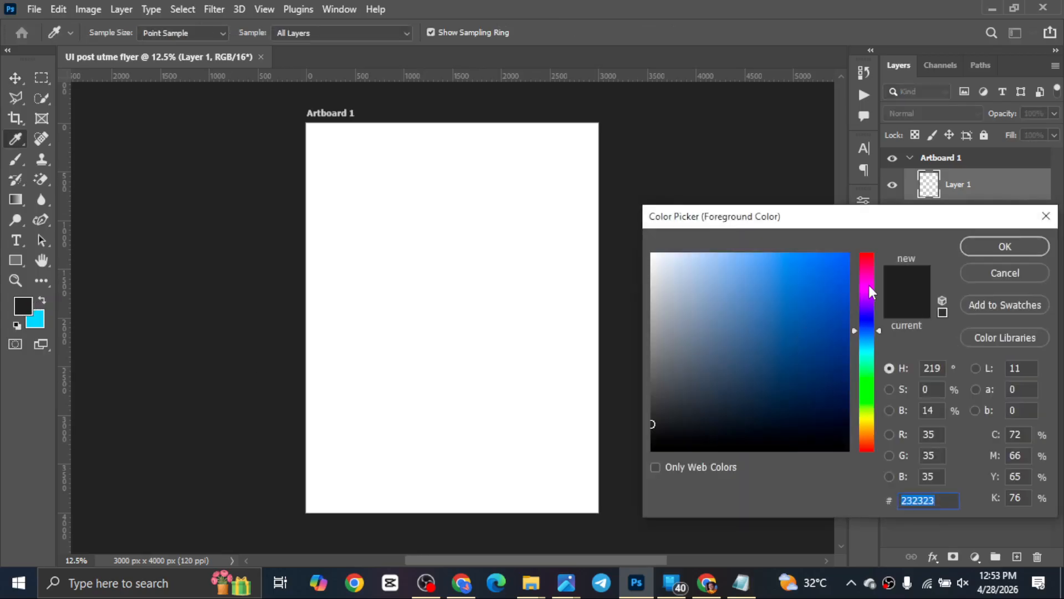
pyautogui.click(869, 288)
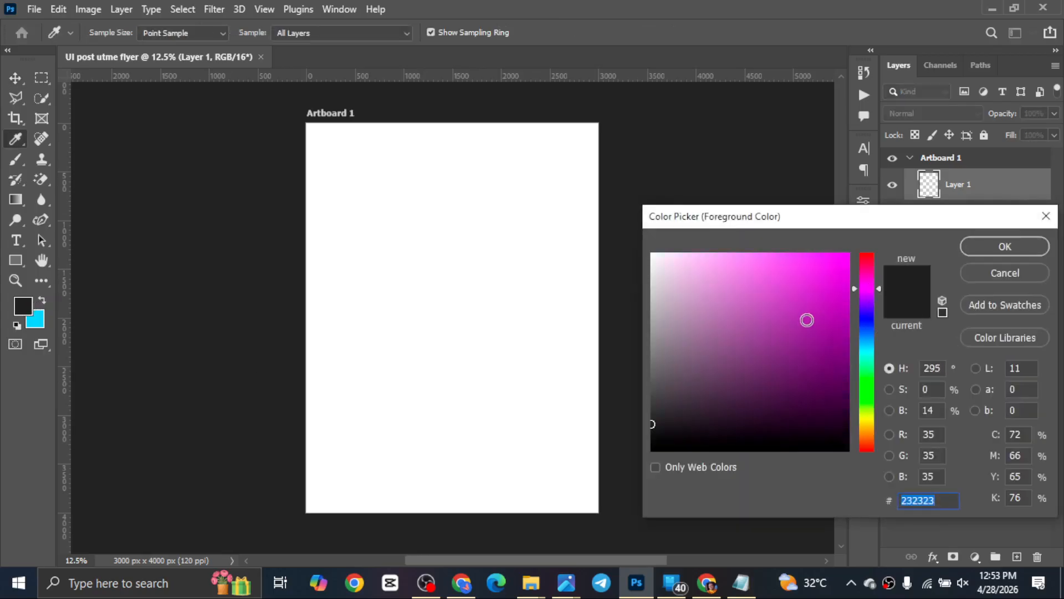
pyautogui.moveTo(807, 319)
pyautogui.mouseDown()
pyautogui.moveTo(847, 306)
pyautogui.moveTo(846, 316)
pyautogui.moveTo(847, 281)
pyautogui.mouseUp()
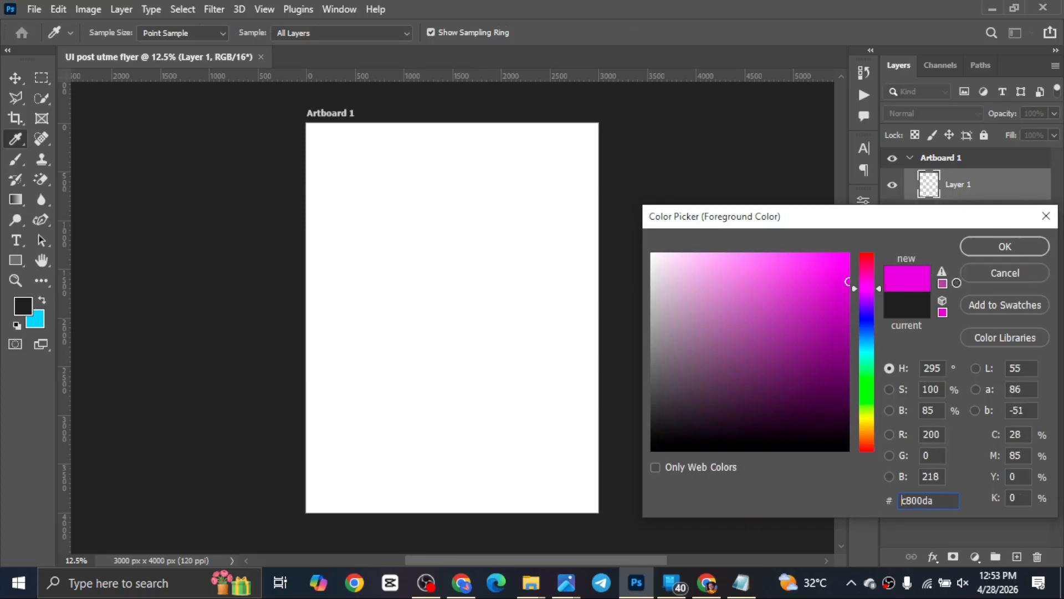
pyautogui.moveTo(957, 283); pyautogui.dragTo(974, 302)
pyautogui.click(1001, 247)
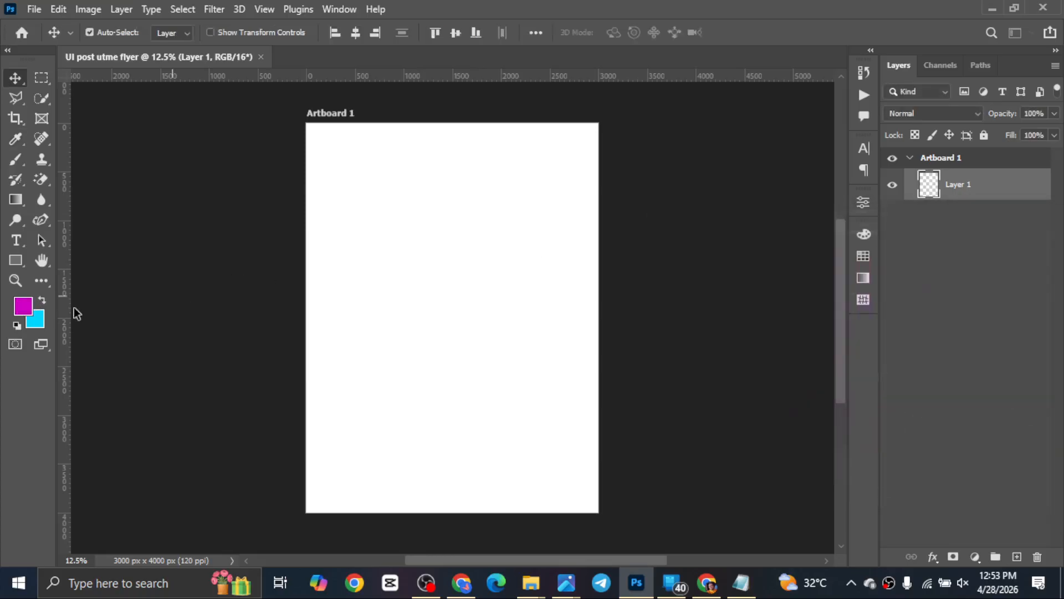
# Set the background color to the dark purple 350050.
pyautogui.click(36, 318)
pyautogui.moveTo(863, 299)
pyautogui.mouseDown()
pyautogui.moveTo(848, 385)
pyautogui.moveTo(895, 372)
pyautogui.mouseUp()
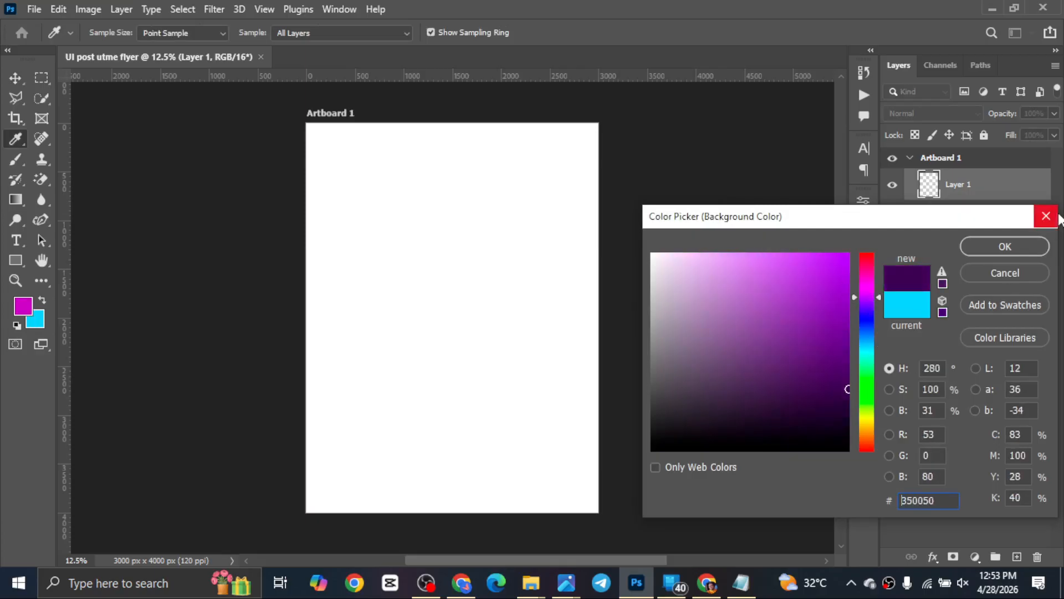
pyautogui.click(995, 247)
# Change the foreground color to a brighter, slightly less saturated magenta.
pyautogui.click(24, 310)
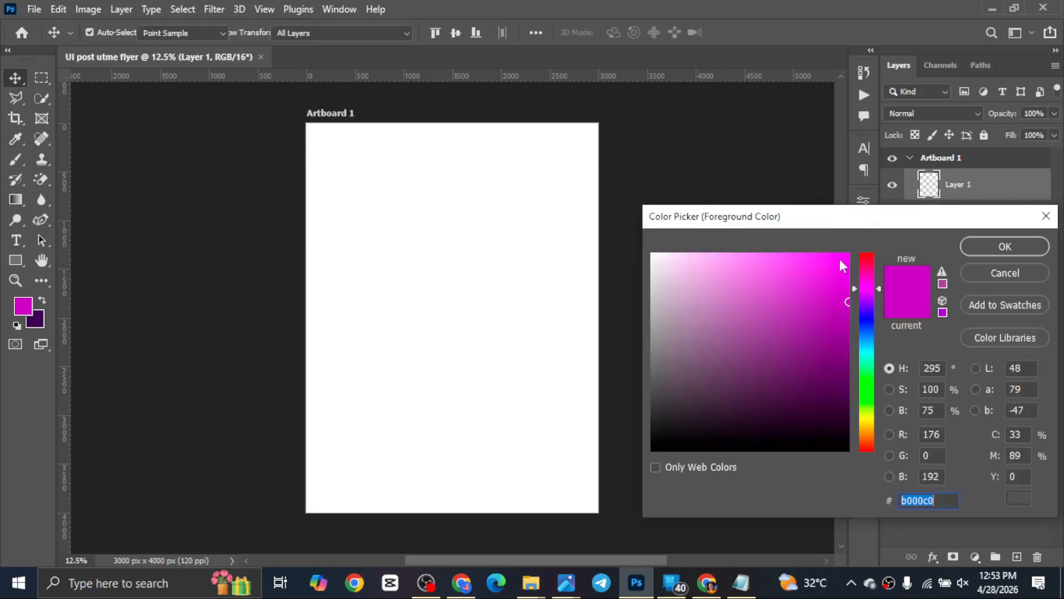
pyautogui.write('9500c0')
pyautogui.moveTo(820, 292); pyautogui.dragTo(819, 265)
pyautogui.click(980, 245)
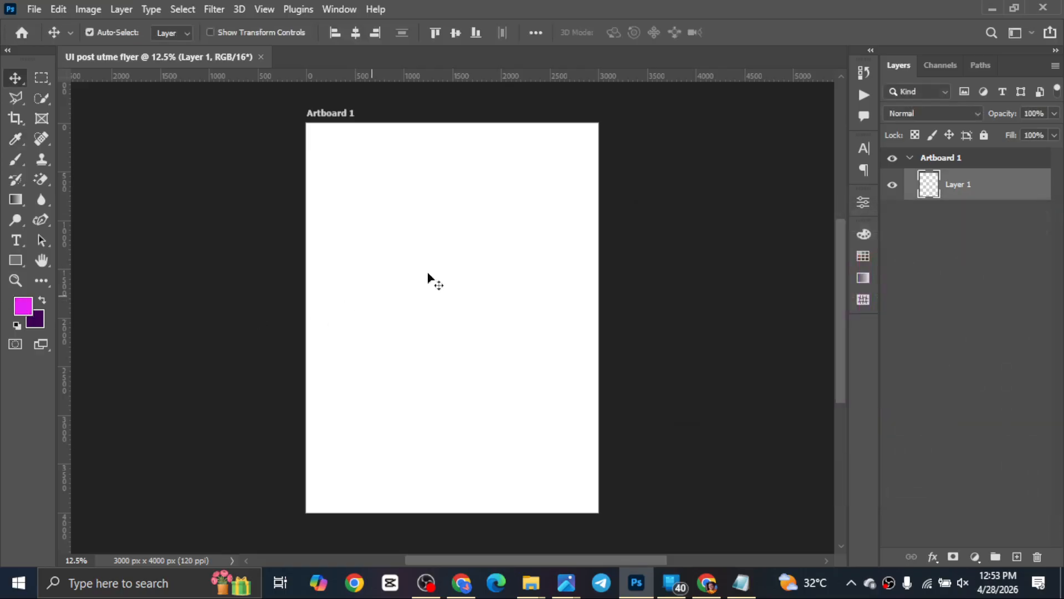
# Add a Gradient fill layer above Layer 1 using the Foreground to Background preset from Basics.
pyautogui.click(446, 244)
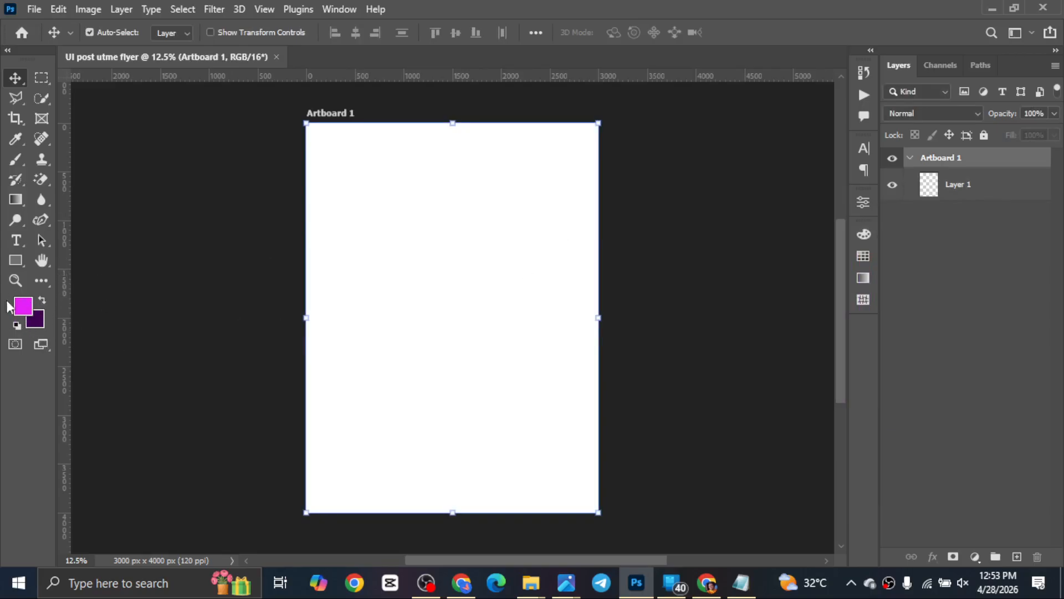
pyautogui.click(991, 190)
pyautogui.click(975, 557)
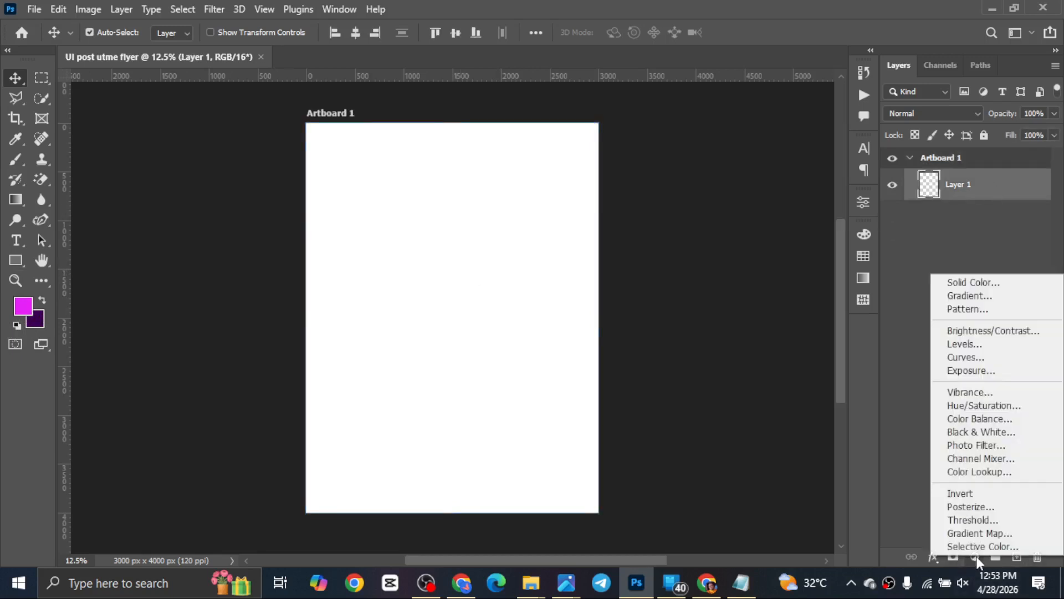
pyautogui.click(973, 296)
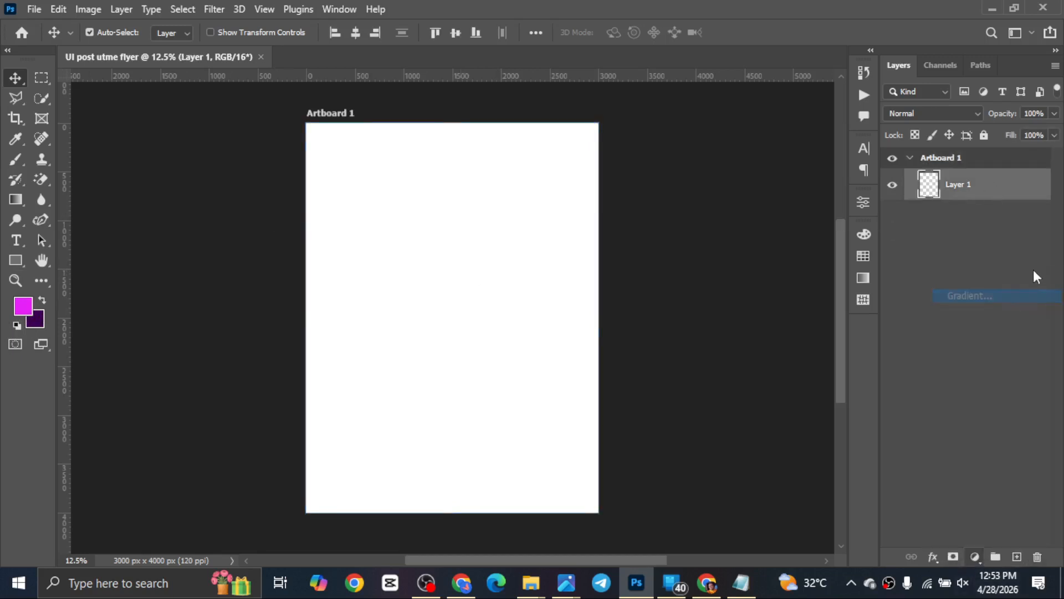
pyautogui.click(886, 165)
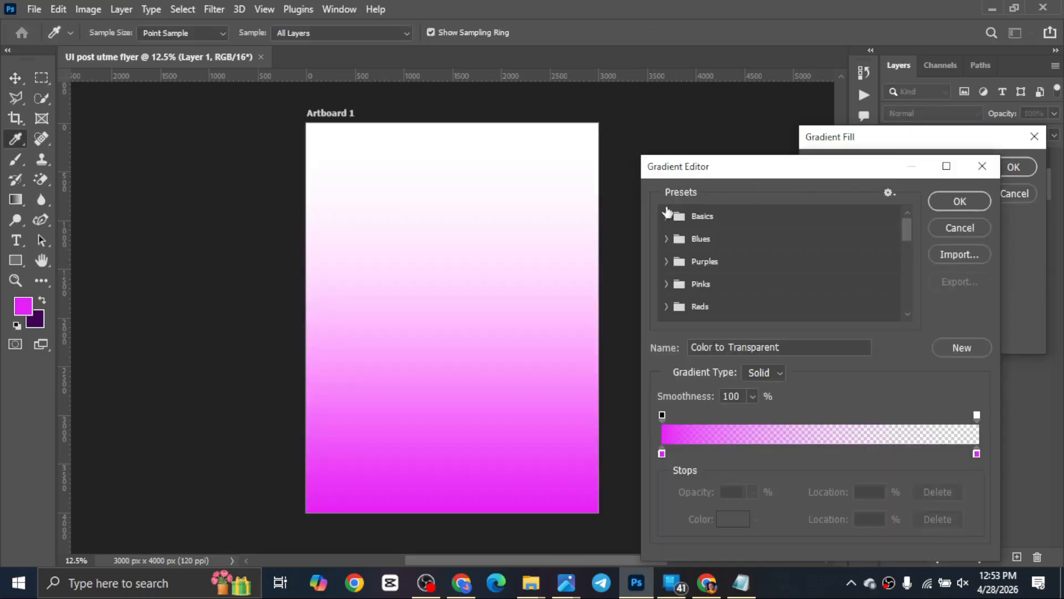
pyautogui.click(666, 215)
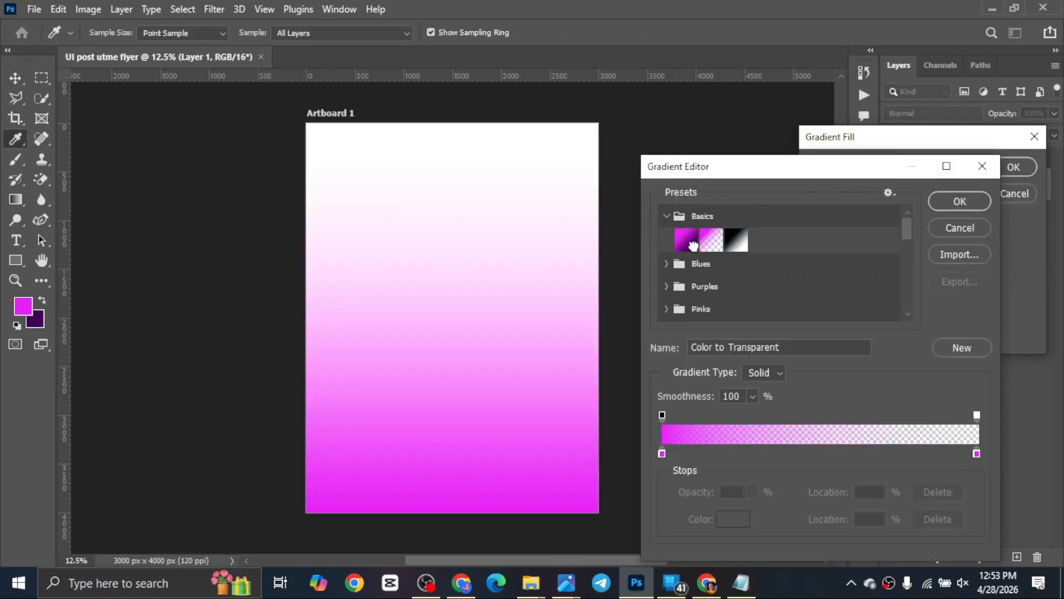
pyautogui.click(687, 240)
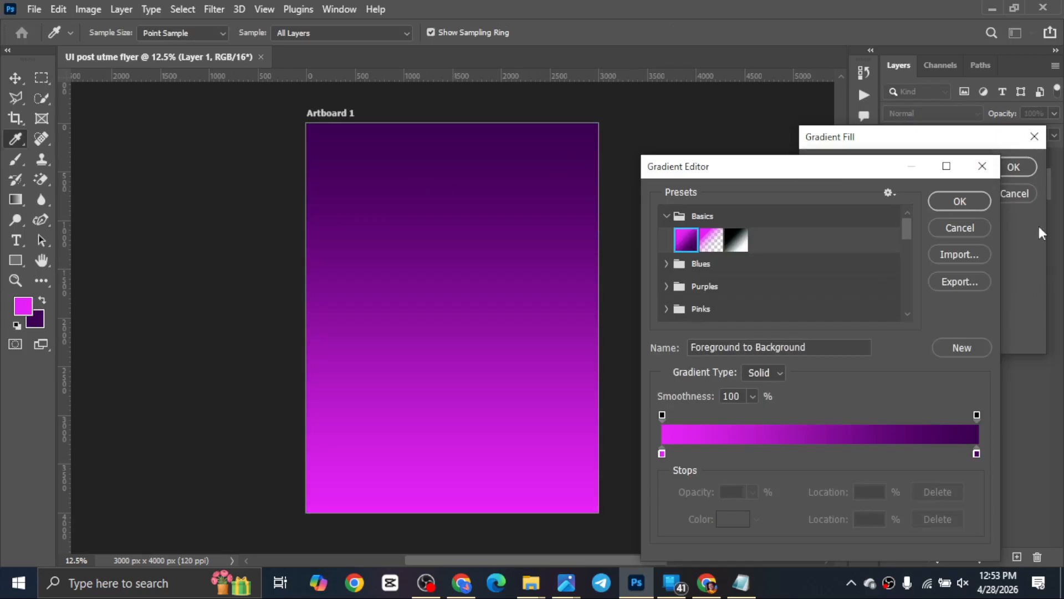
pyautogui.click(959, 202)
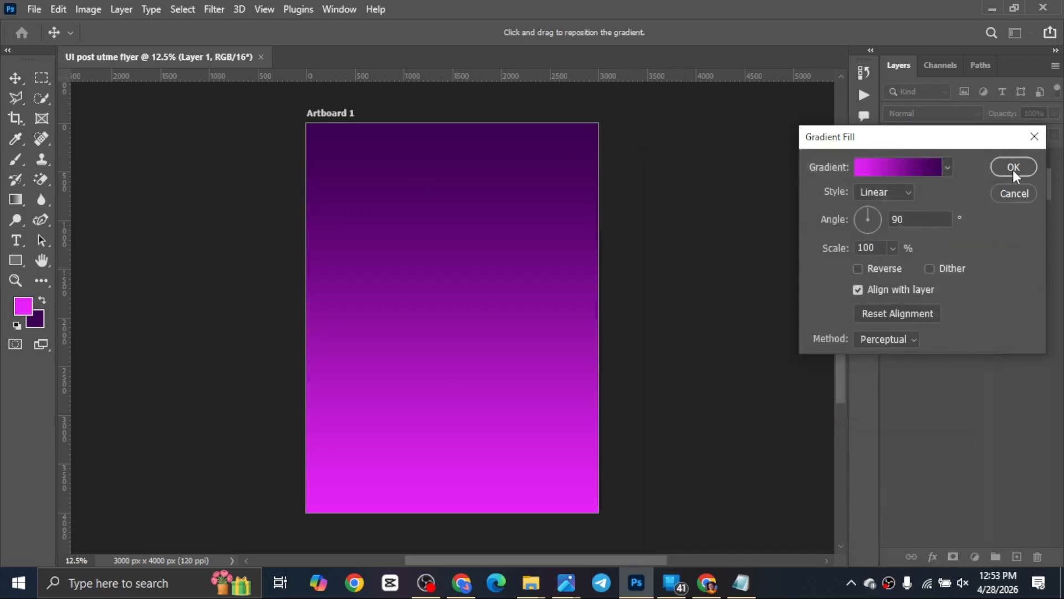
# Set the gradient fill's angle to -12.38° and reverse its color direction.
pyautogui.click(858, 270)
pyautogui.click(858, 270)
pyautogui.click(876, 222)
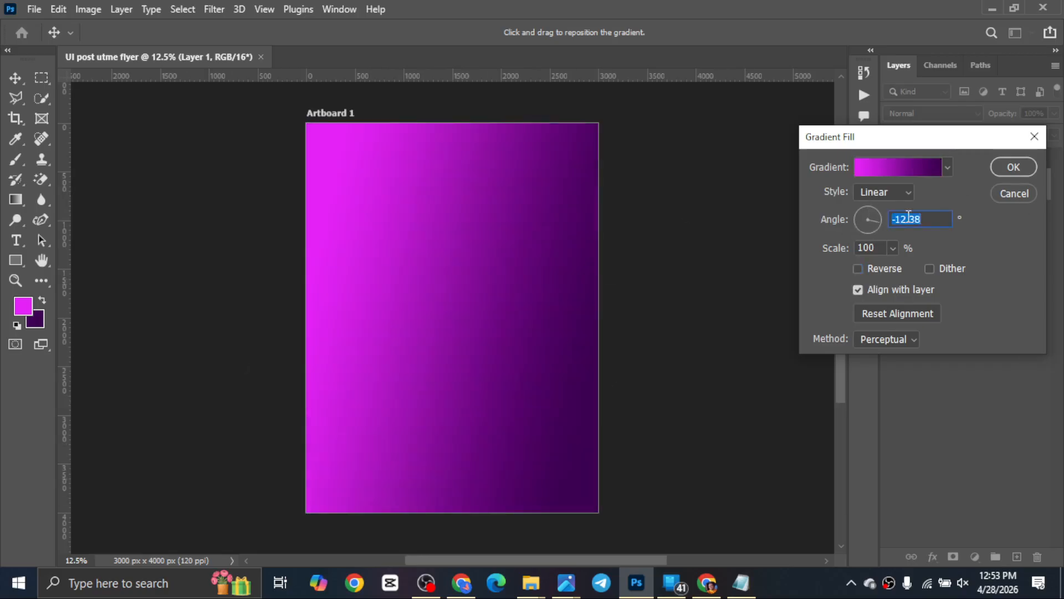
pyautogui.click(859, 269)
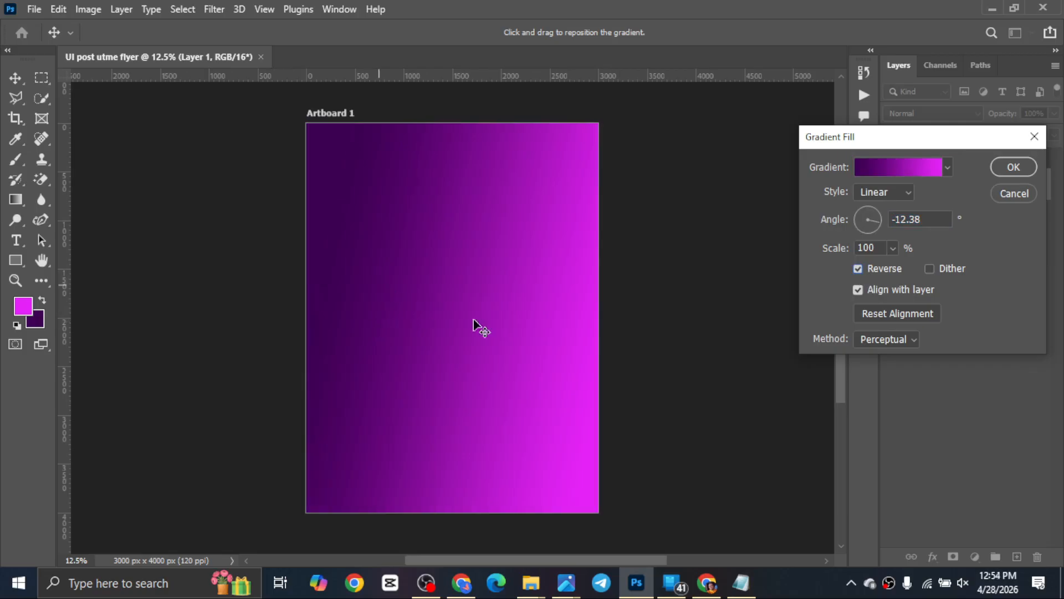
# Shift the gradient toward the artboard's right side so dark purple dominates, and set its scale to 164%.
pyautogui.moveTo(477, 326); pyautogui.dragTo(497, 328)
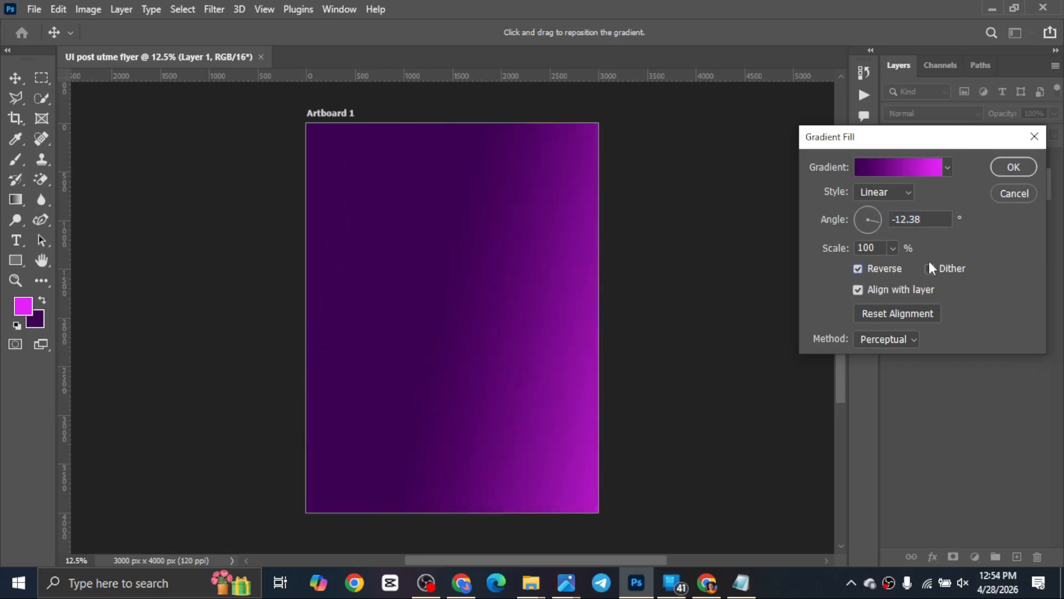
pyautogui.moveTo(833, 251); pyautogui.dragTo(866, 257)
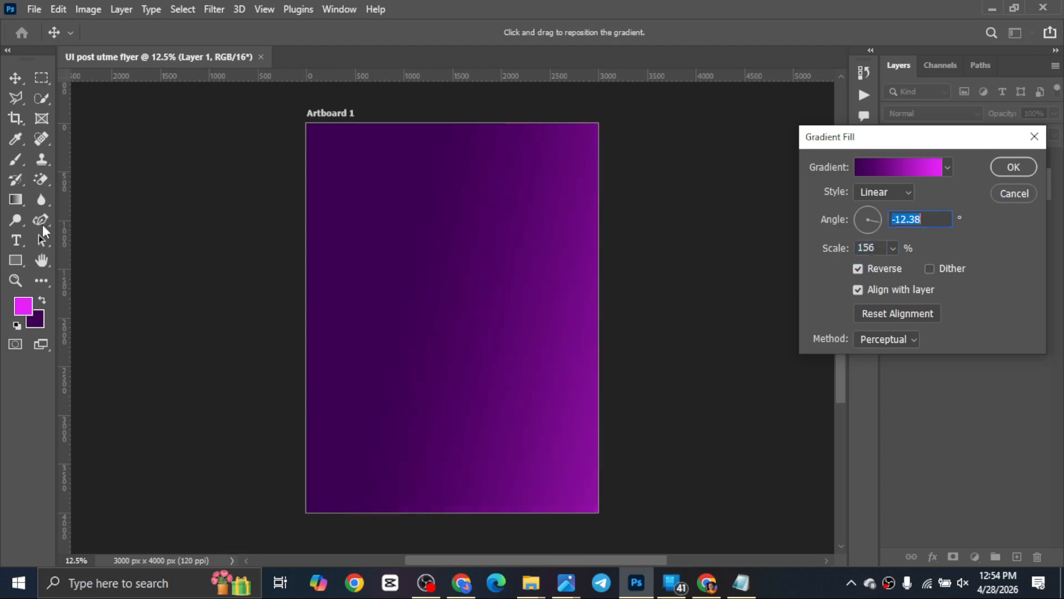
pyautogui.moveTo(832, 258); pyautogui.dragTo(846, 261)
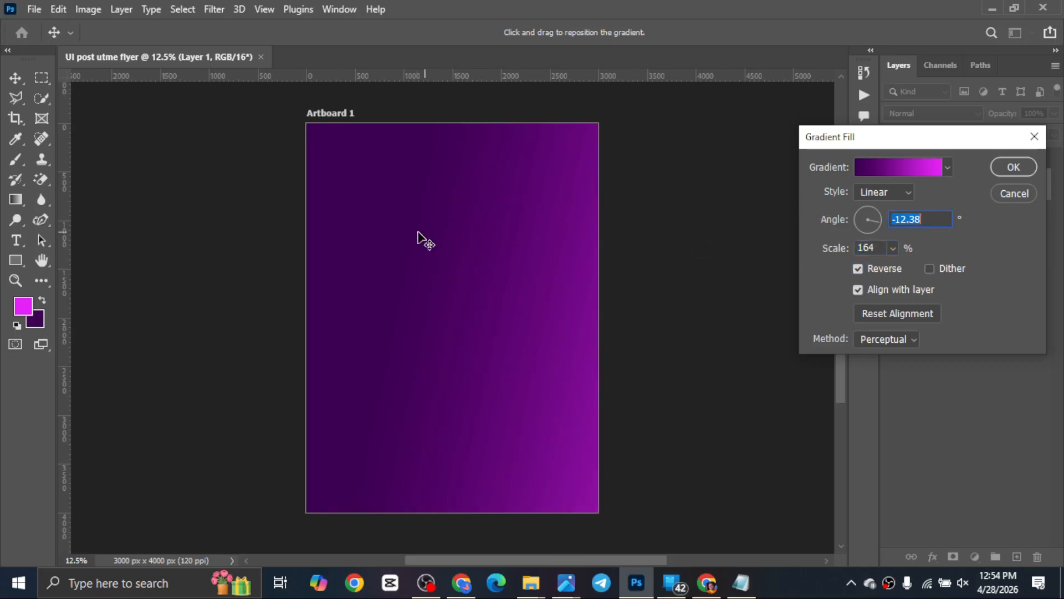
# Apply the gradient fill and place the photo IMG-20260427-WA0010 from the Flyer Design Course folder onto the artboard.
pyautogui.click(1004, 166)
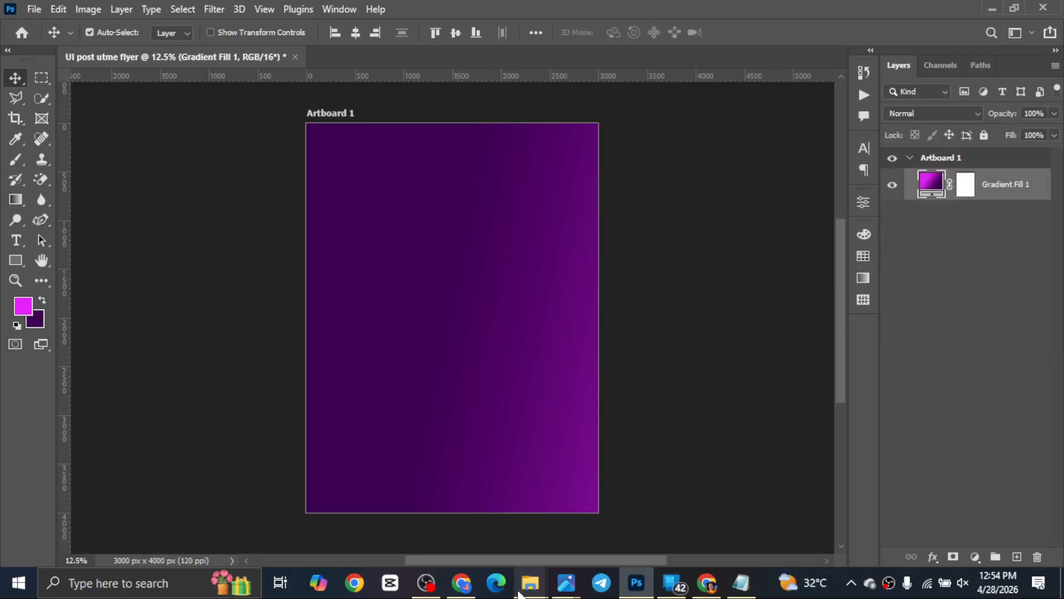
pyautogui.moveTo(518, 588)
pyautogui.click(411, 543)
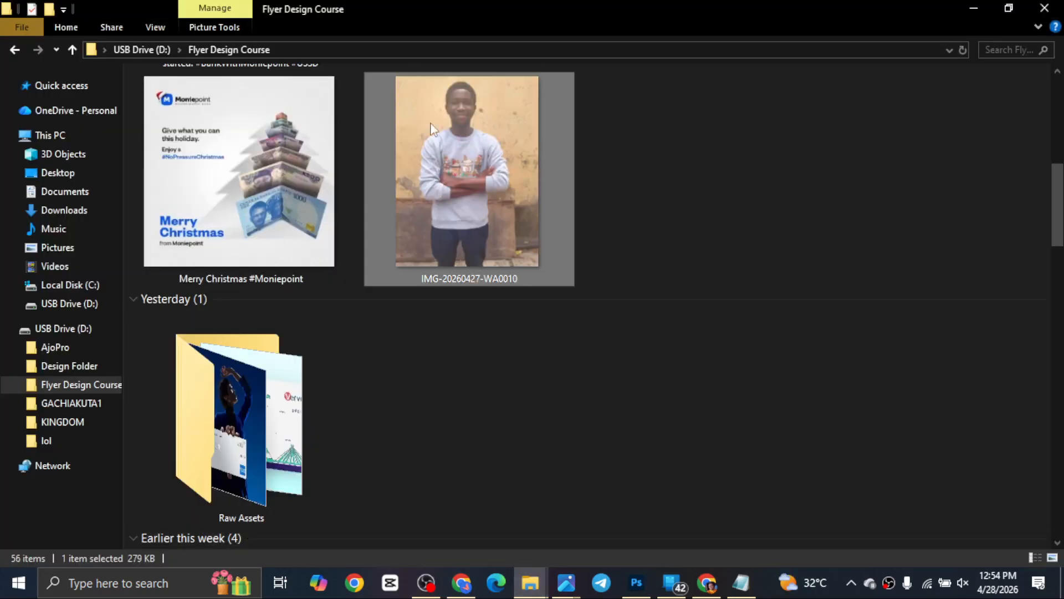
pyautogui.moveTo(464, 165); pyautogui.dragTo(503, 358)
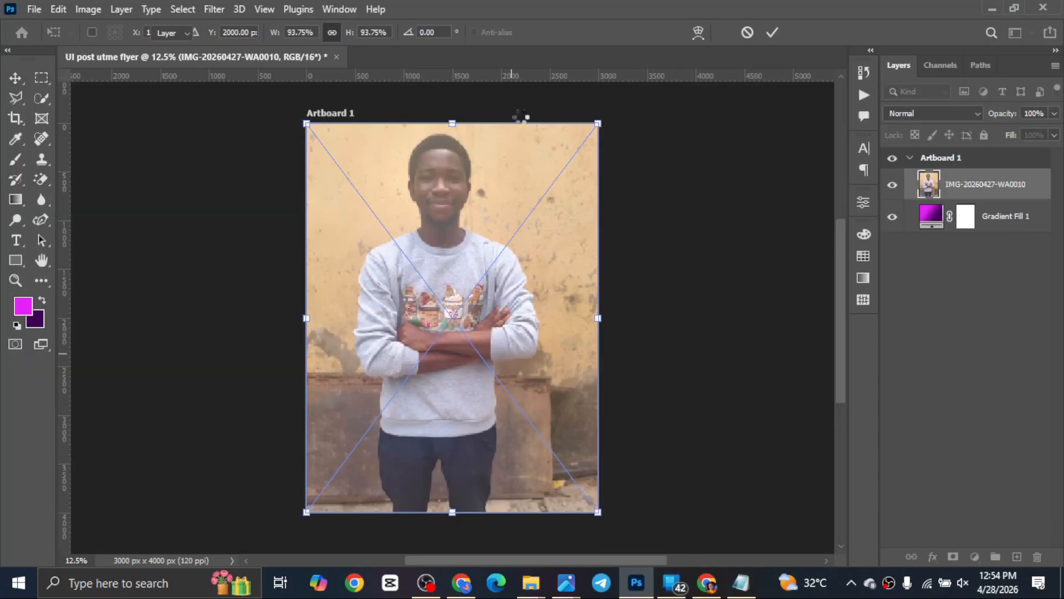
pyautogui.press('Return')
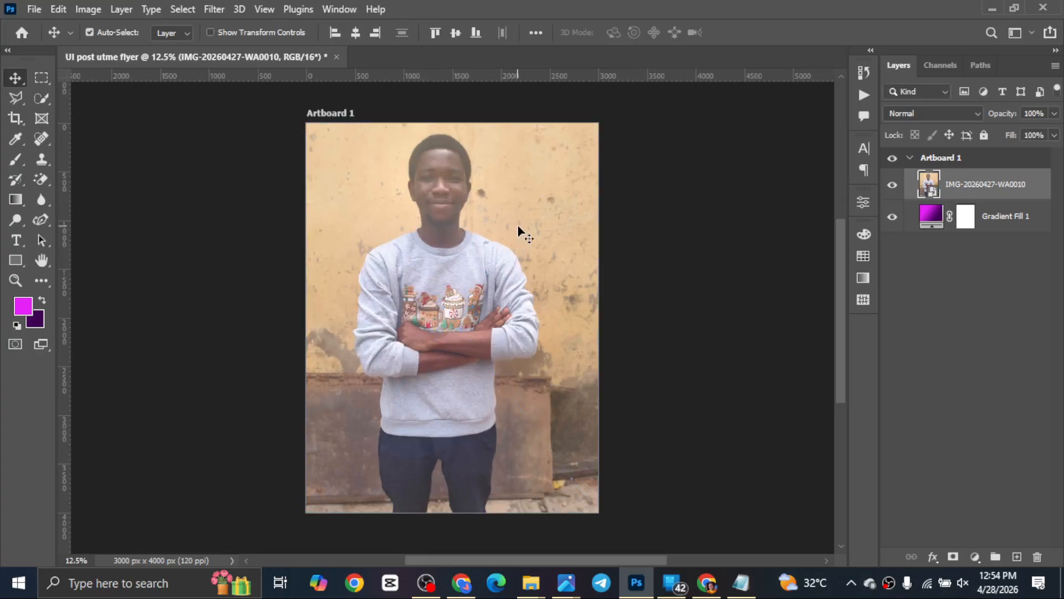
# Select the man in the photo and add a layer mask that hides the wall behind him.
pyautogui.click(42, 98)
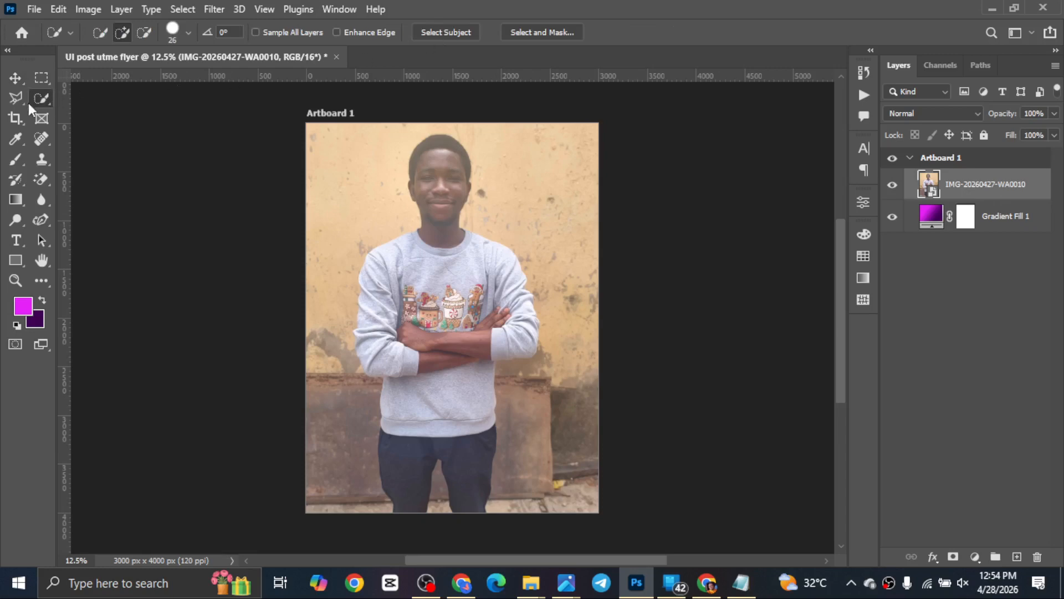
pyautogui.rightClick(38, 99)
pyautogui.click(122, 113)
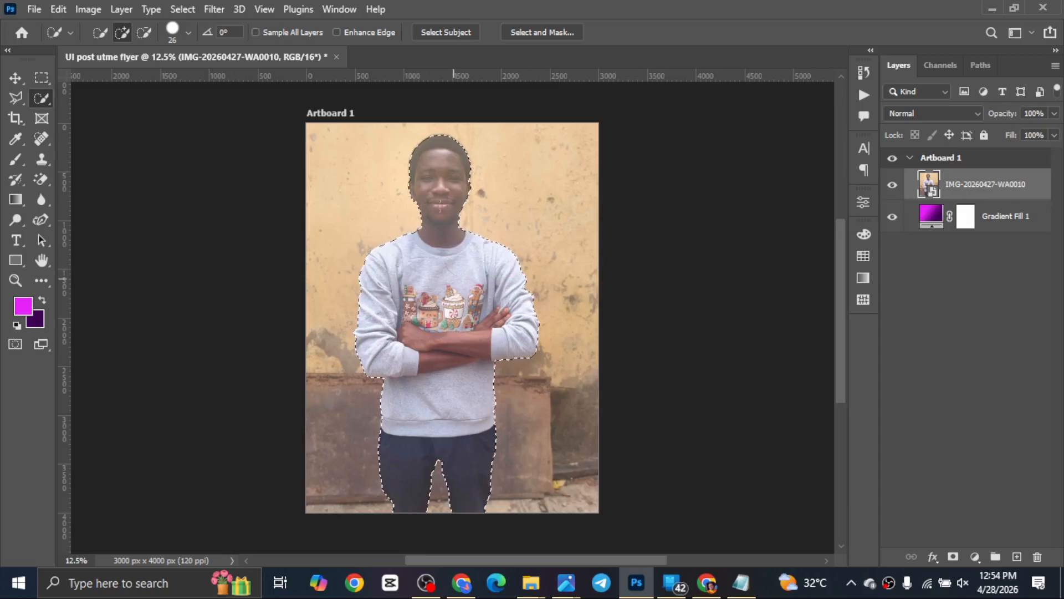
pyautogui.click(953, 558)
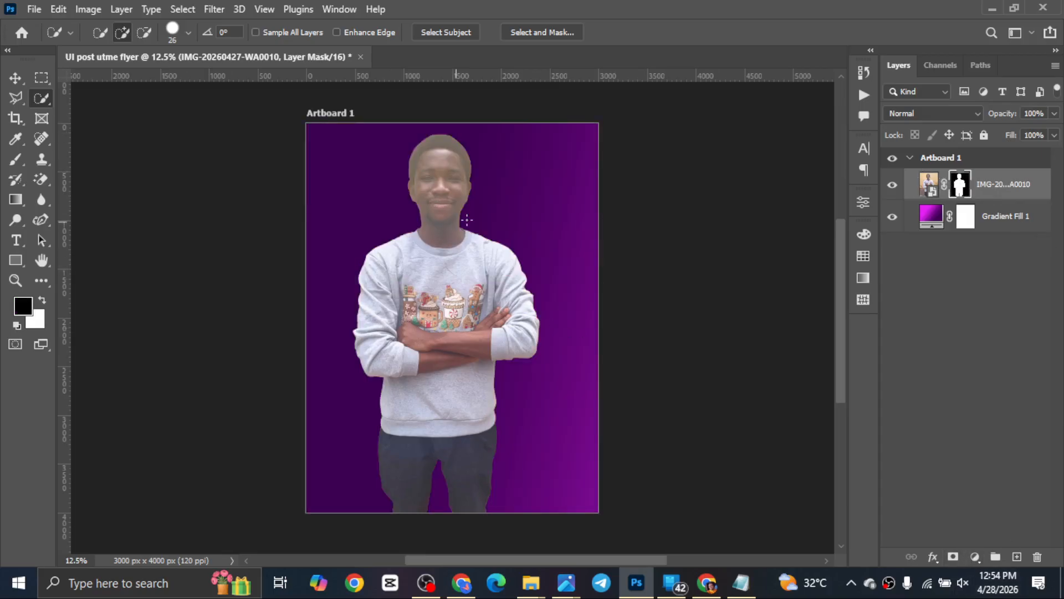
# Move the masked man toward the artboard's lower right so his arm reaches the right edge, and fine-tune his height.
pyautogui.press('c')
pyautogui.moveTo(440, 168); pyautogui.dragTo(504, 223)
pyautogui.moveTo(627, 217); pyautogui.dragTo(525, 258)
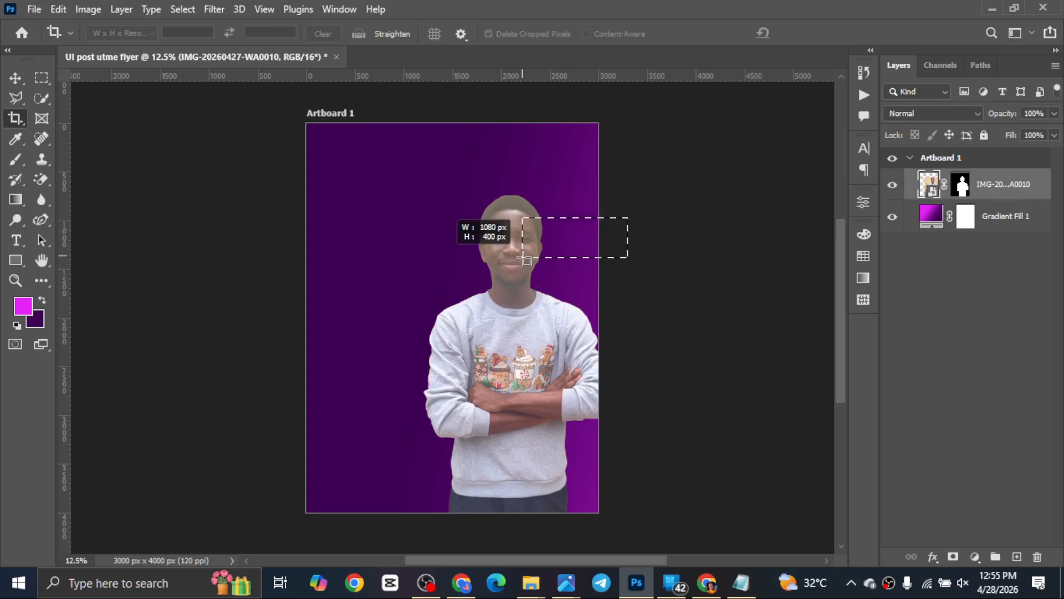
pyautogui.press('Escape')
pyautogui.press('v')
pyautogui.click(728, 165)
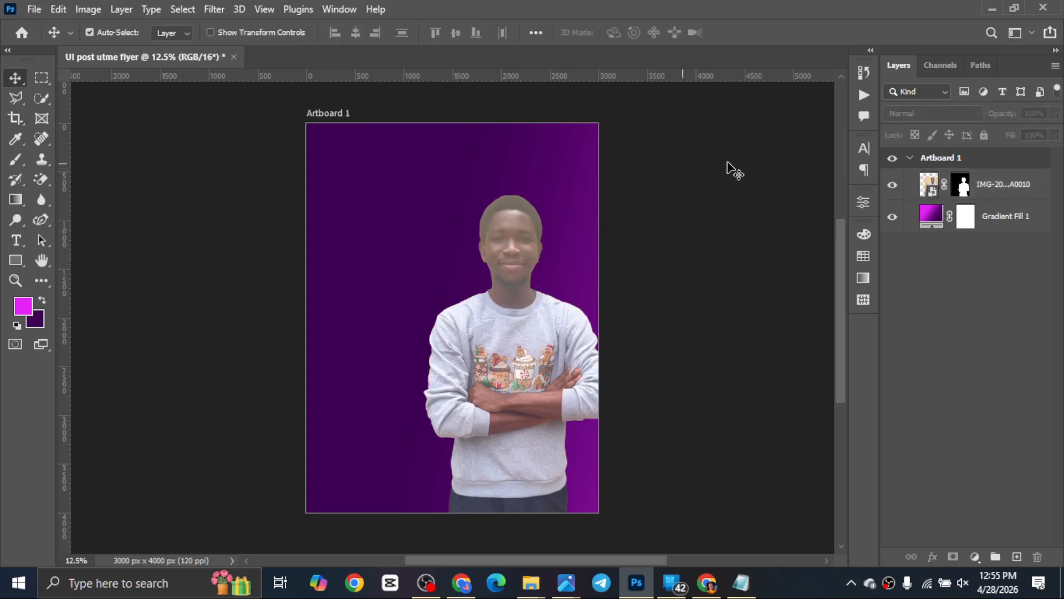
pyautogui.click(513, 241)
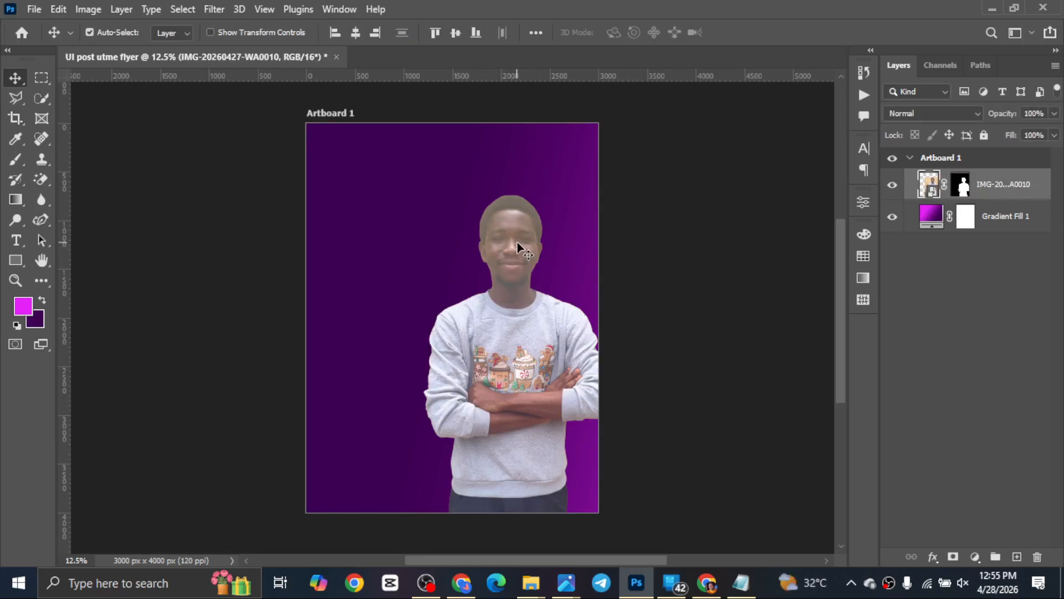
pyautogui.moveTo(518, 245); pyautogui.dragTo(520, 234)
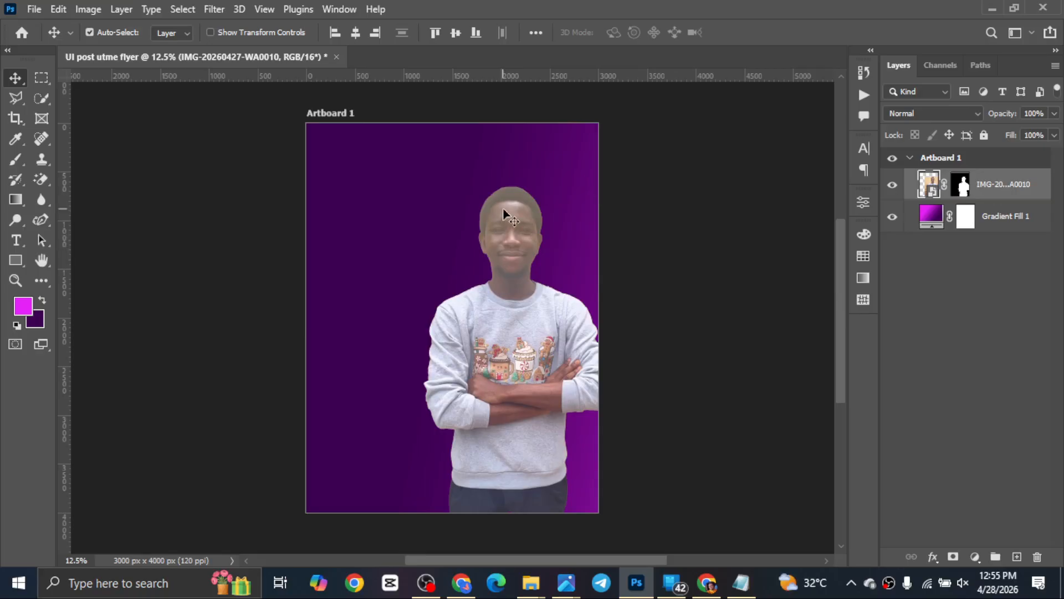
pyautogui.click(694, 217)
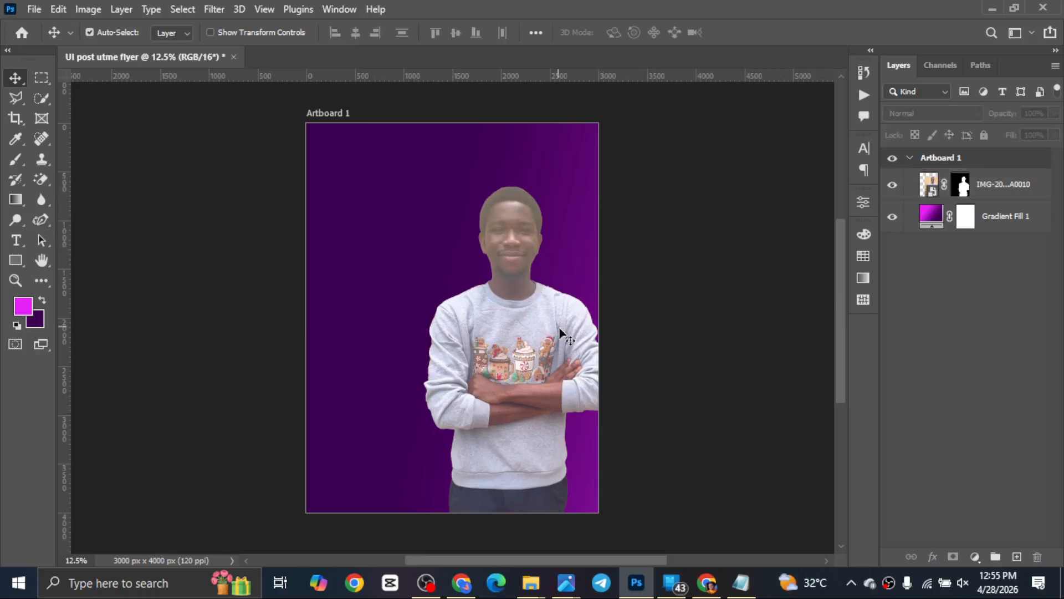
# Open bluetooth_content_share from the Downloads folder, read the flyer copy in the browser, and return to Photoshop.
pyautogui.click(523, 584)
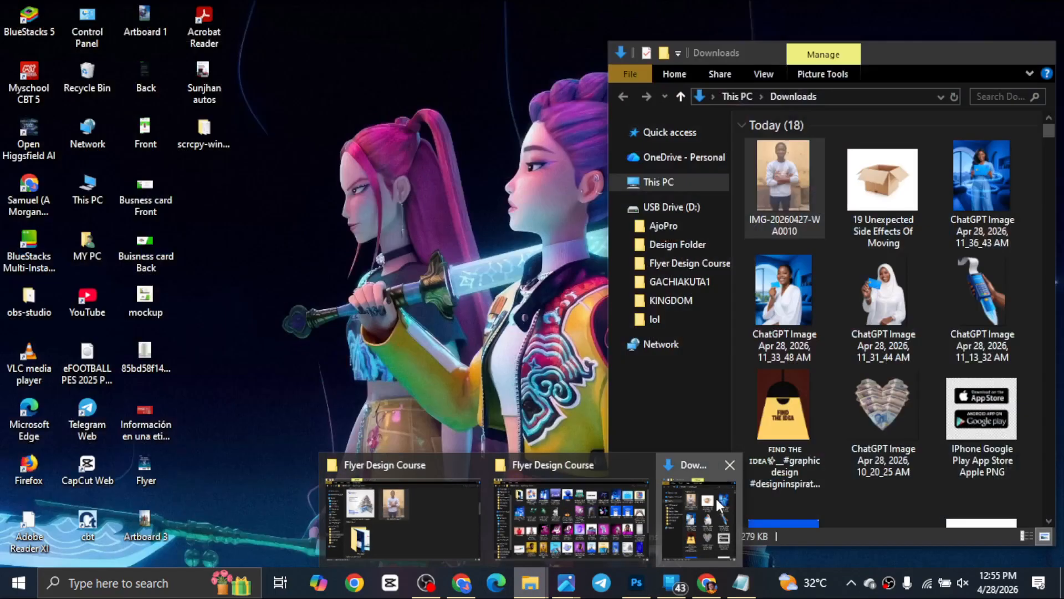
pyautogui.click(699, 518)
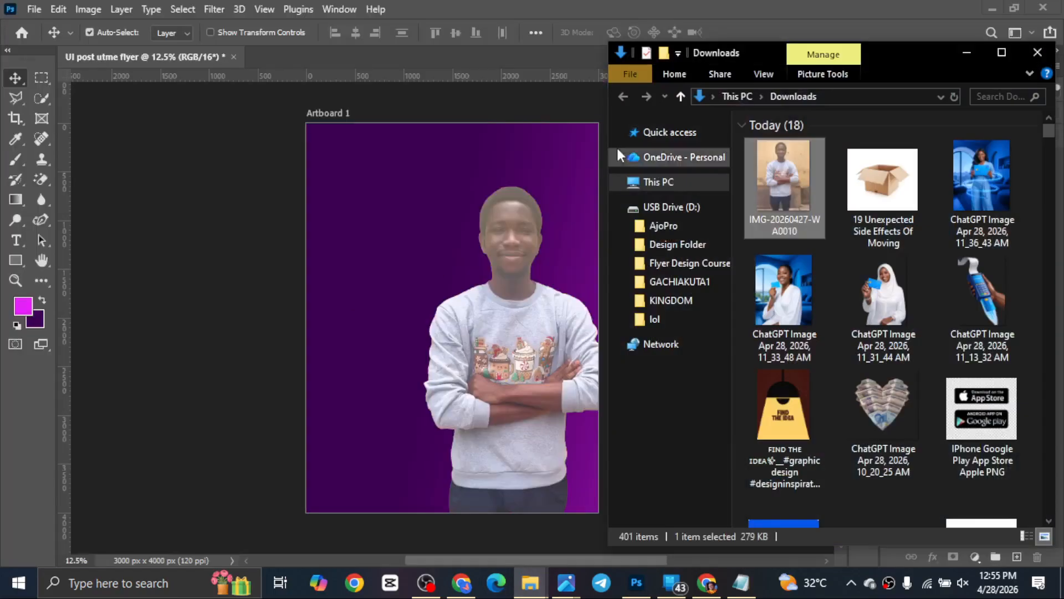
pyautogui.click(1002, 53)
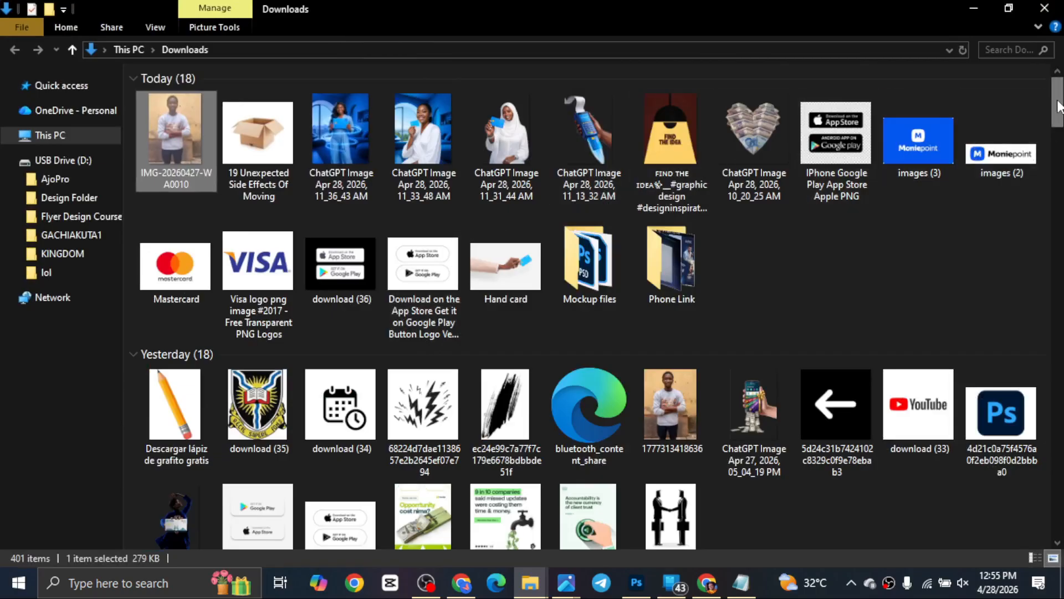
pyautogui.moveTo(1059, 106); pyautogui.dragTo(1060, 127)
pyautogui.click(599, 236)
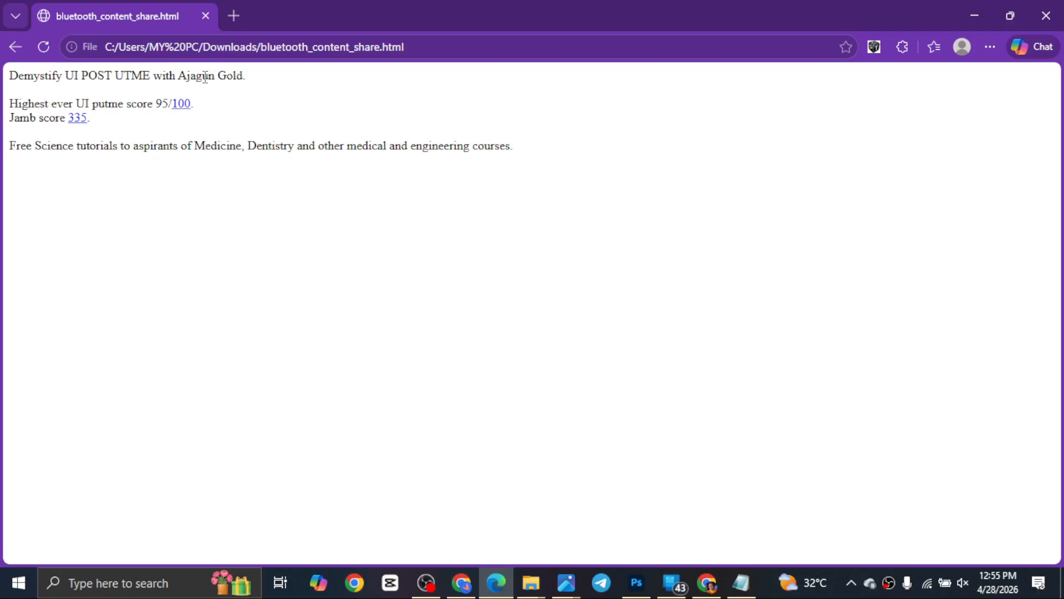
pyautogui.click(636, 583)
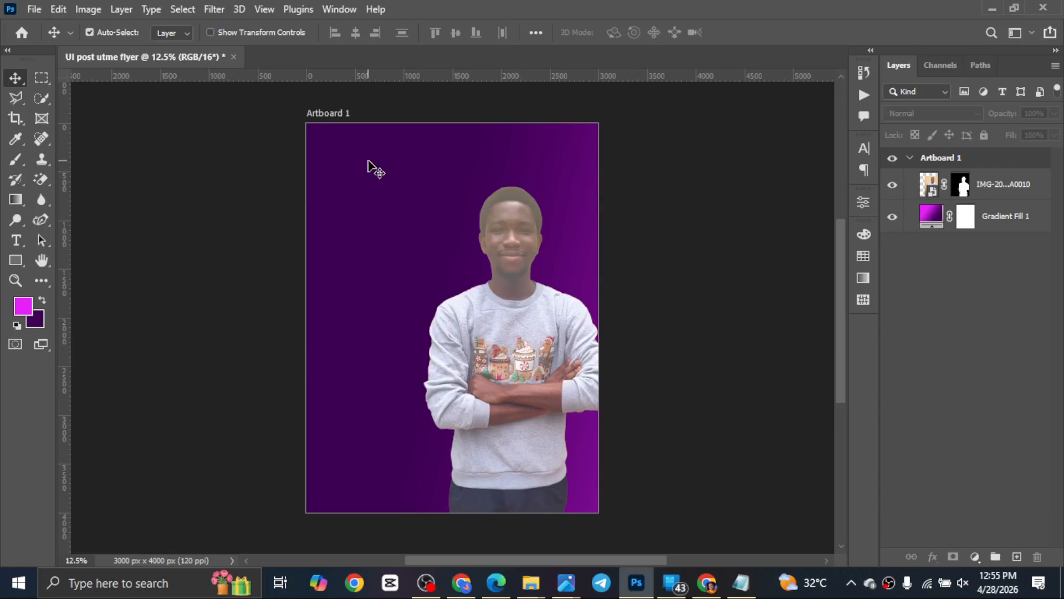
# Group the man's photo layer and name the group "Subject".
pyautogui.press('t')
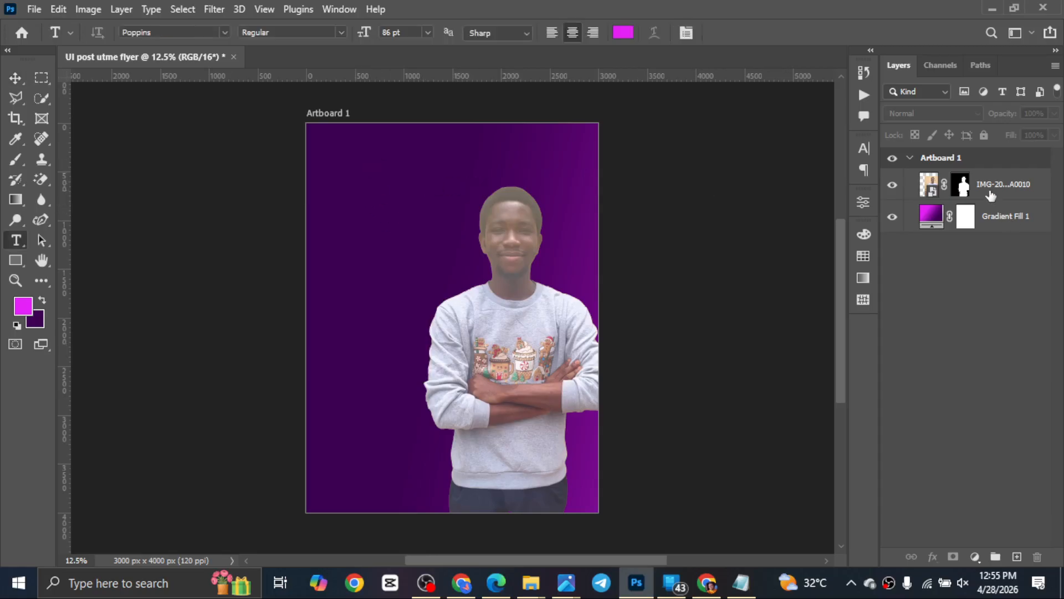
pyautogui.click(990, 196)
pyautogui.hotkey('ctrl', 'g')
pyautogui.doubleClick(967, 182)
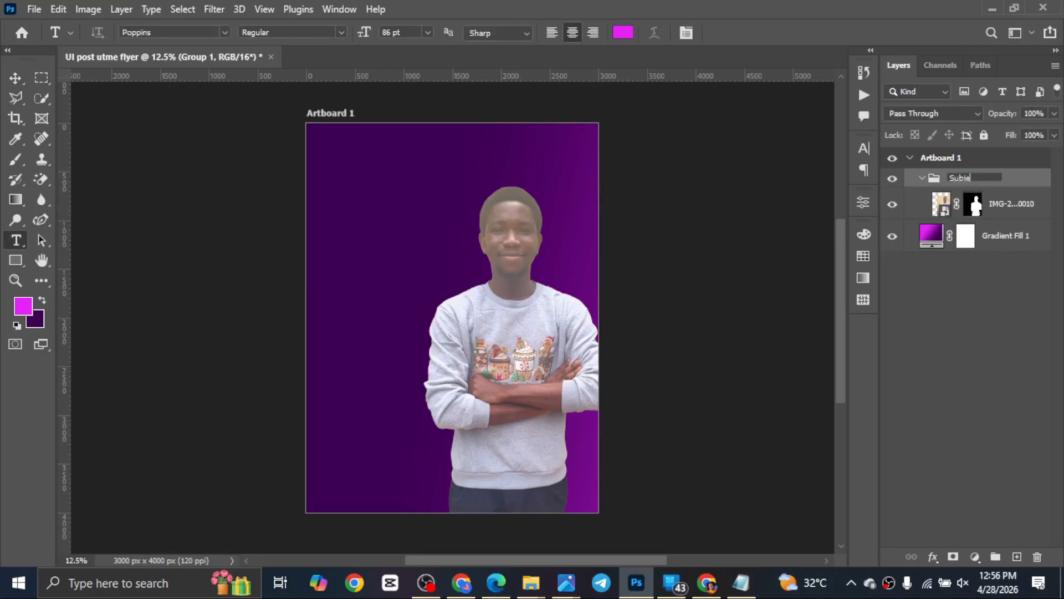
pyautogui.press('Return')
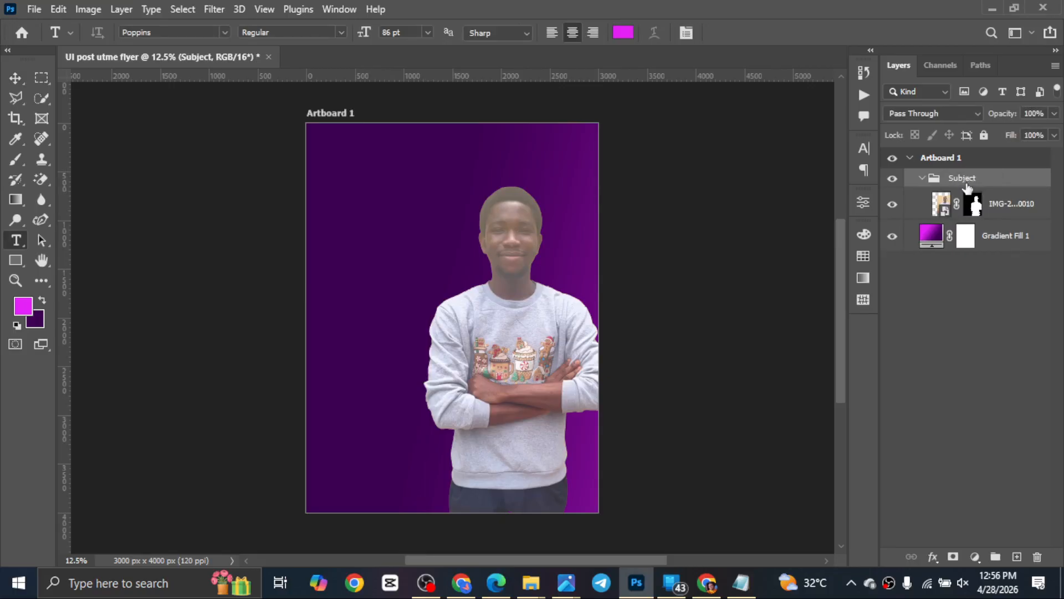
# Add a new layer above the Subject group and start a text line in the artboard's upper left, colored white (ffffff).
pyautogui.click(1018, 556)
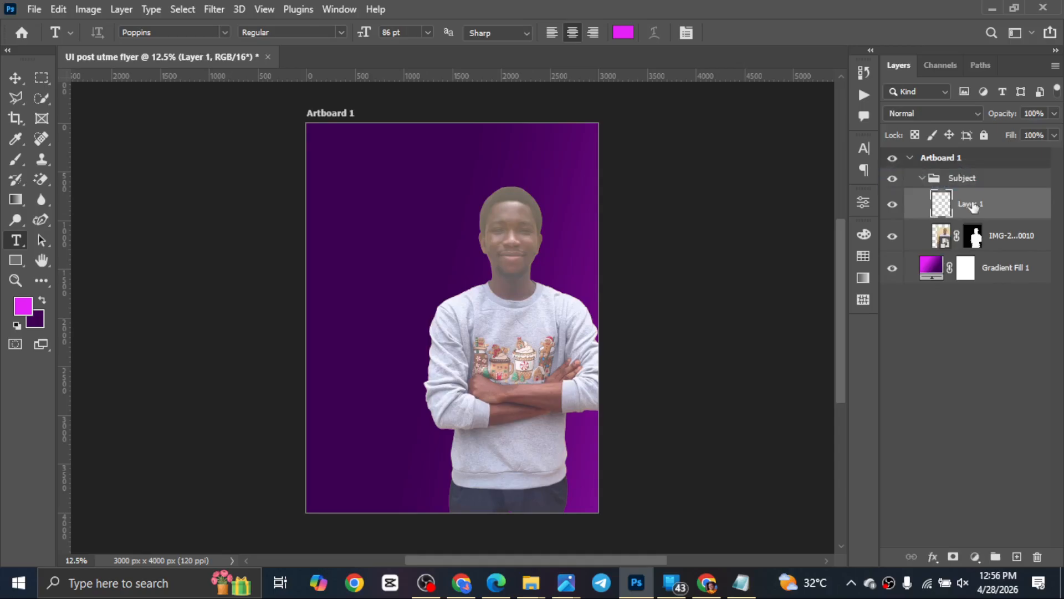
pyautogui.moveTo(974, 208); pyautogui.dragTo(966, 173)
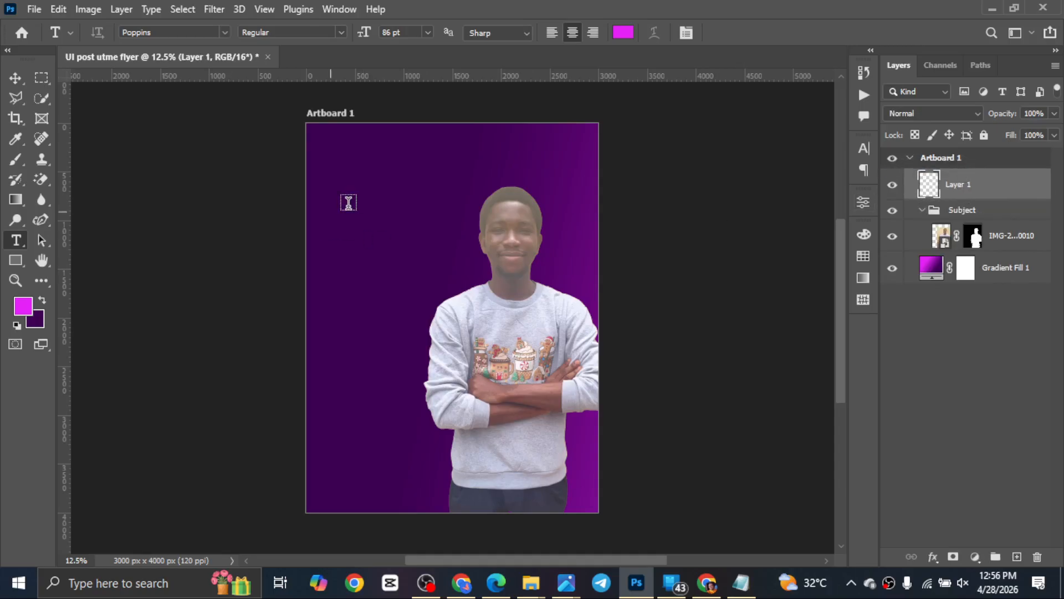
pyautogui.click(356, 198)
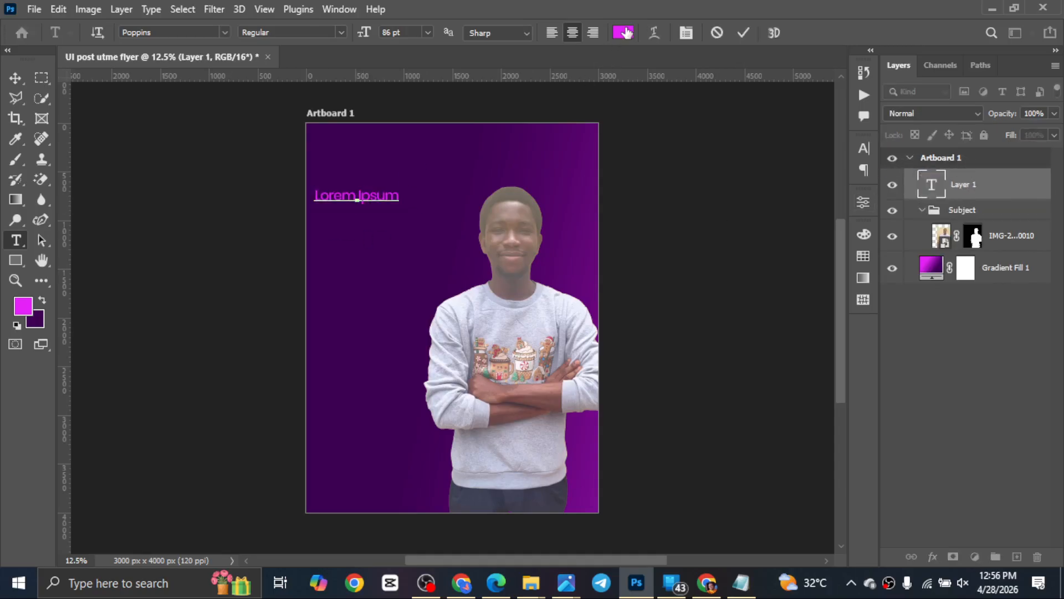
pyautogui.click(623, 33)
pyautogui.write('ffffff')
pyautogui.press('Return')
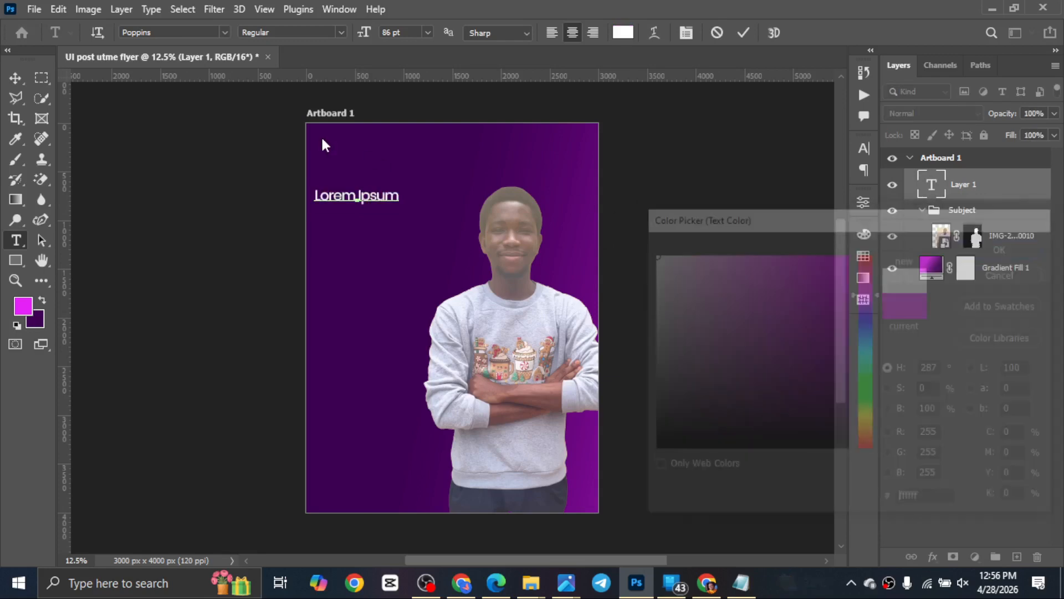
# Set the text's font to Gobold Lowplus Regular and enter "Demistify" as the headline word.
pyautogui.click(165, 31)
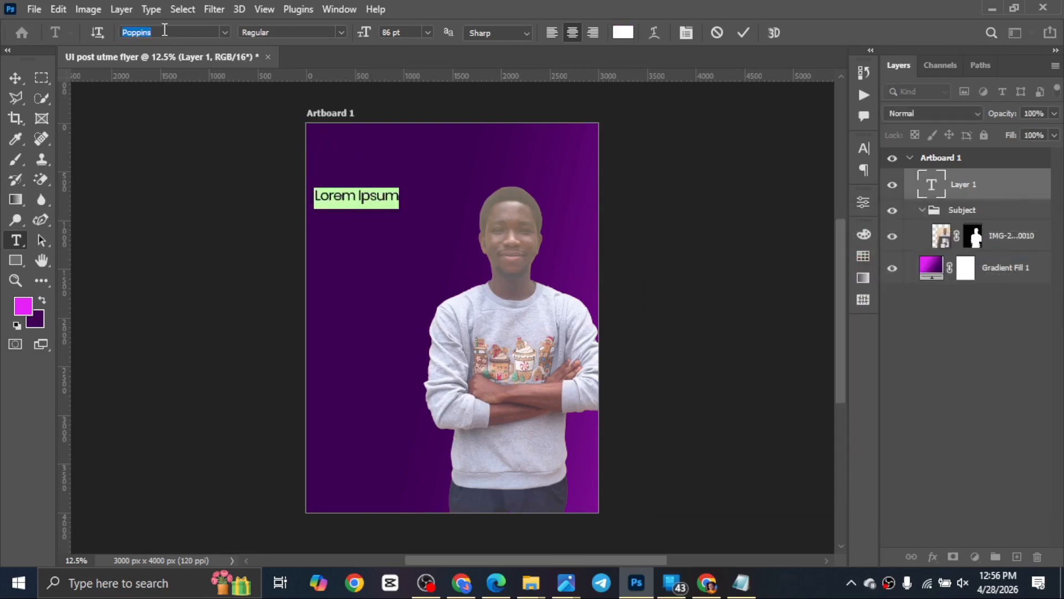
pyautogui.write('gobold')
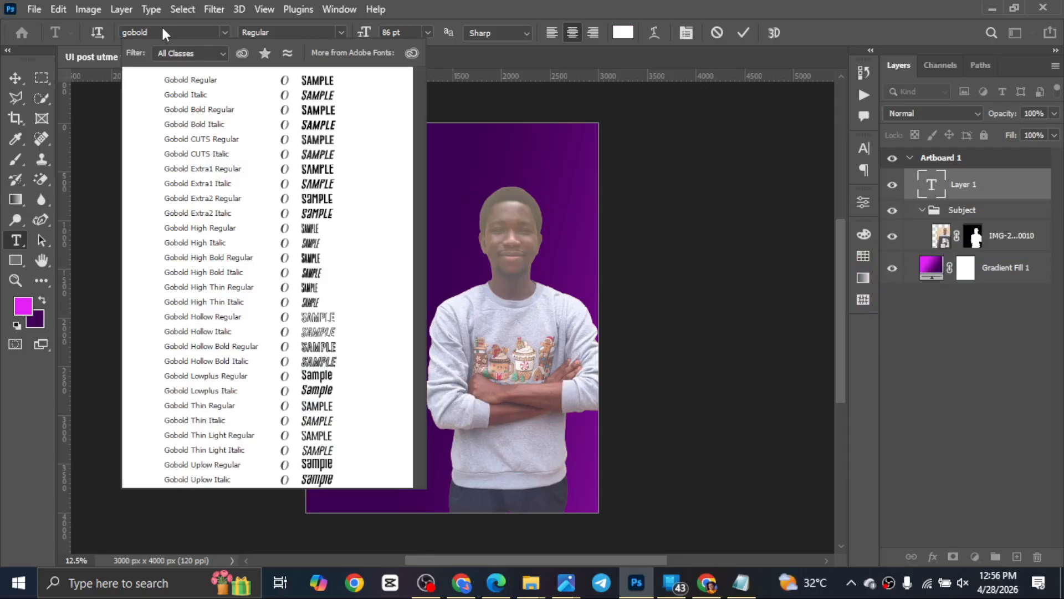
pyautogui.write(' lowp')
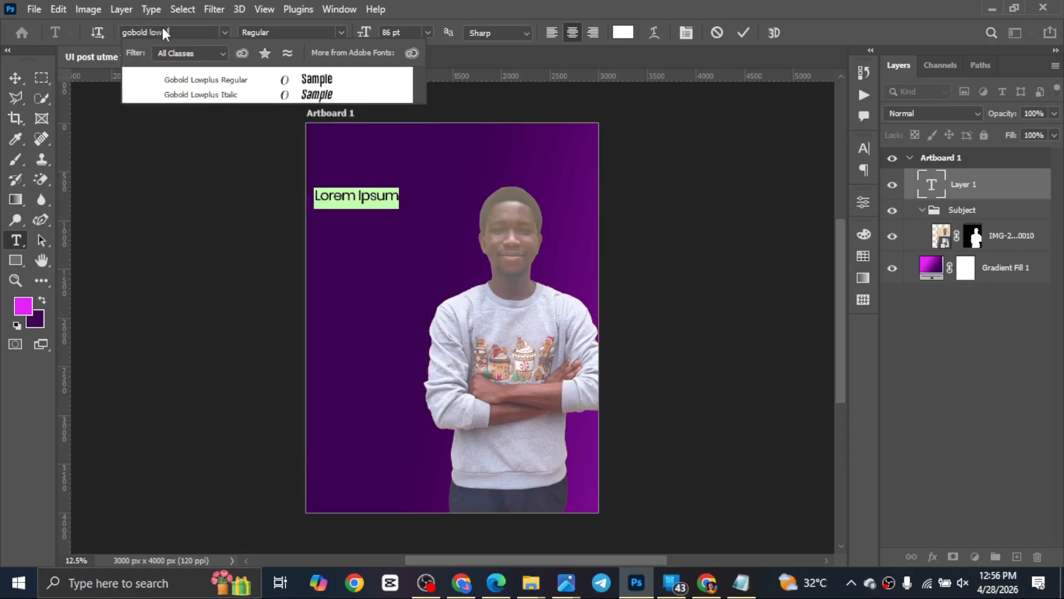
pyautogui.press('Return')
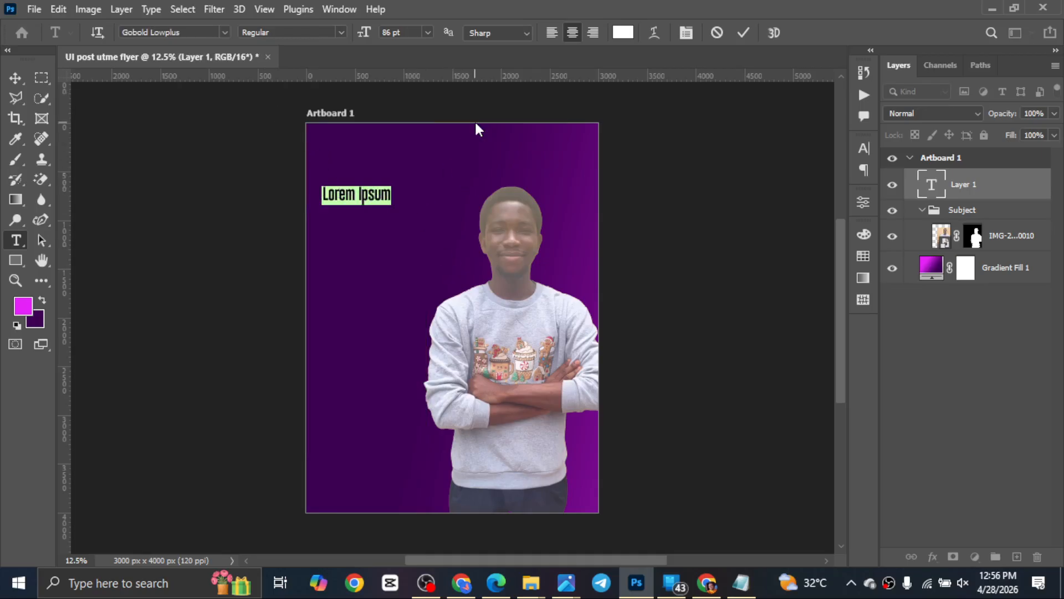
pyautogui.write('Demist')
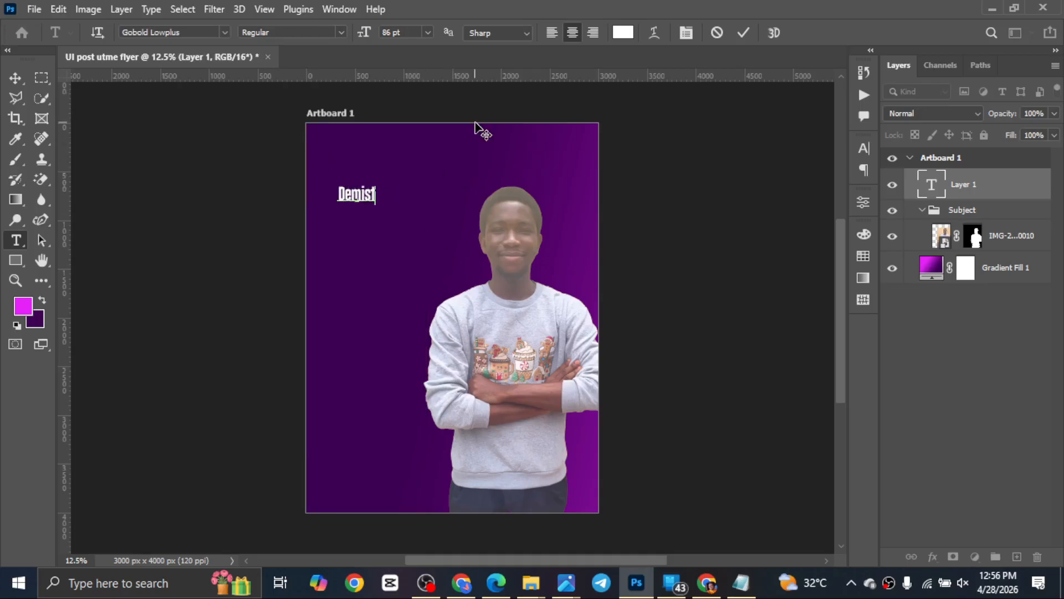
pyautogui.write('ify')
pyautogui.click(474, 122)
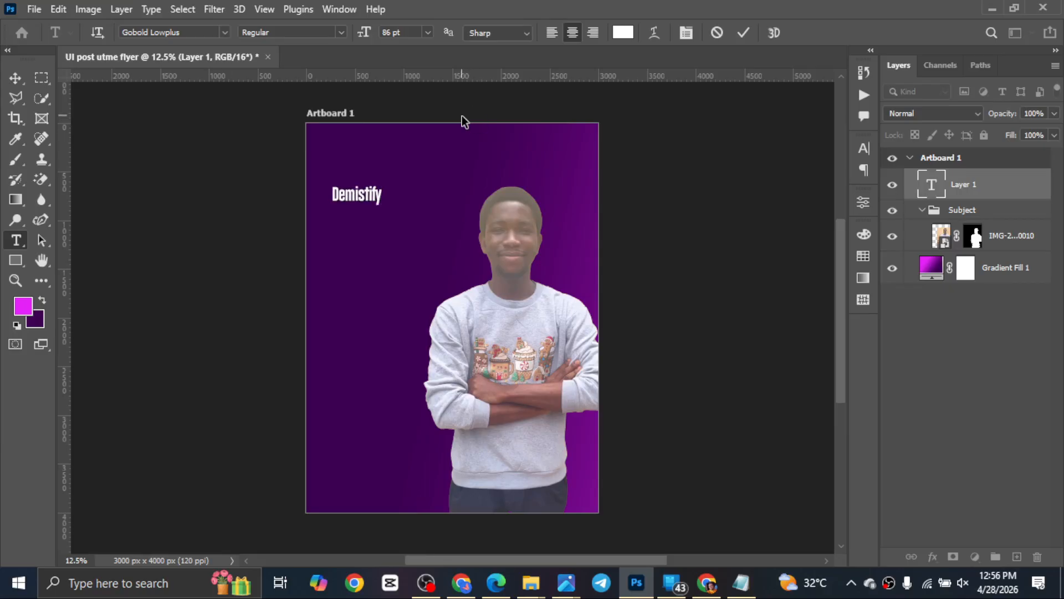
# Scale the "Demistify" text up proportionally to about 243% so it fills the space beside the man's head.
pyautogui.hotkey('ctrl', 't')
pyautogui.moveTo(378, 181); pyautogui.dragTo(460, 207)
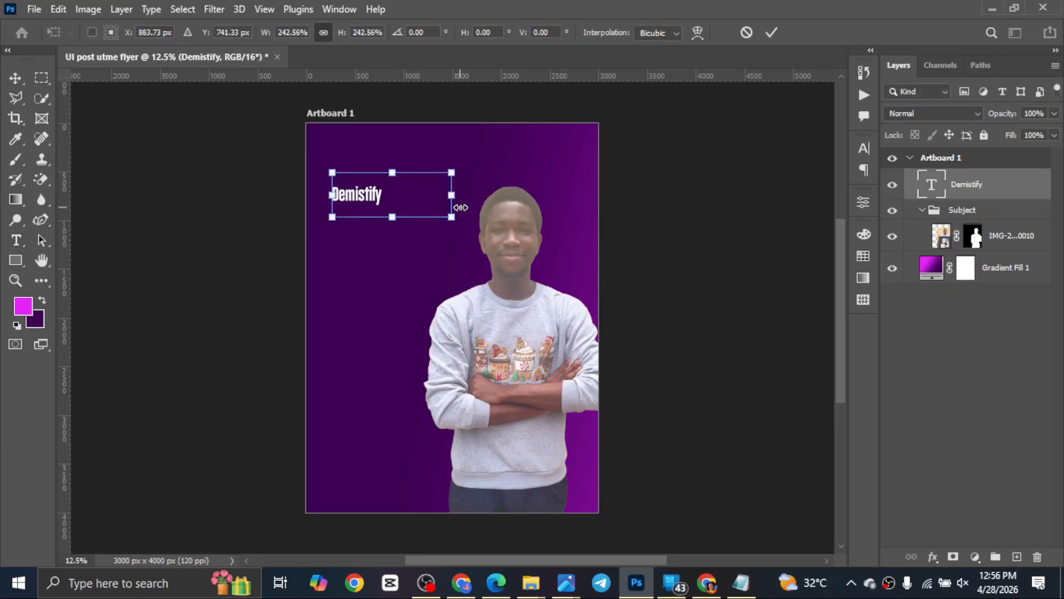
pyautogui.press('Return')
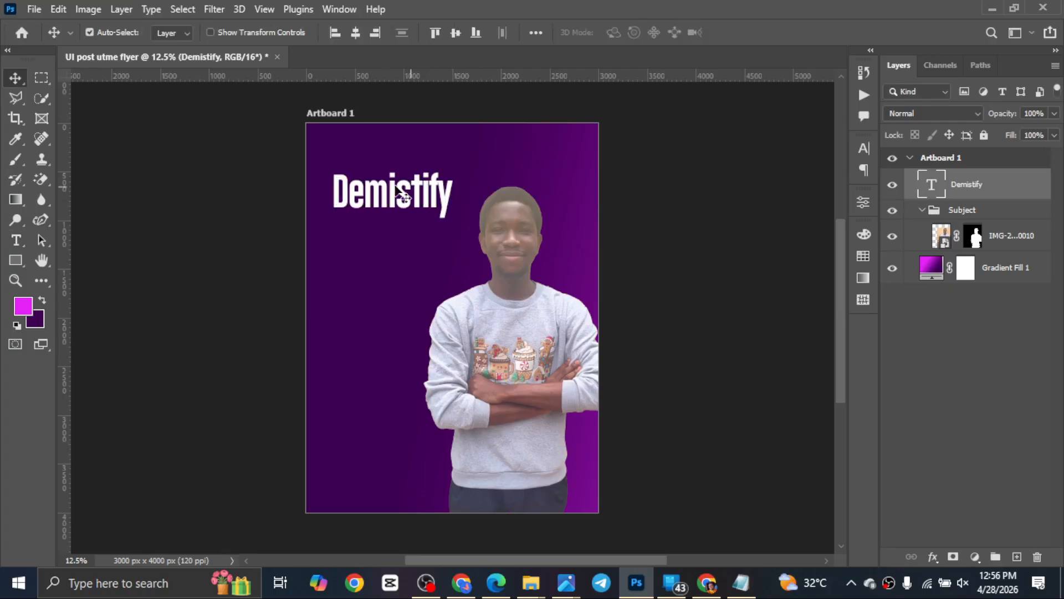
# Duplicate the "Demistify" text just below the original, select its wording, and copy "UI POST UTME" from the flyer brief in the browser.
pyautogui.moveTo(401, 185); pyautogui.dragTo(412, 272)
pyautogui.doubleClick(401, 259)
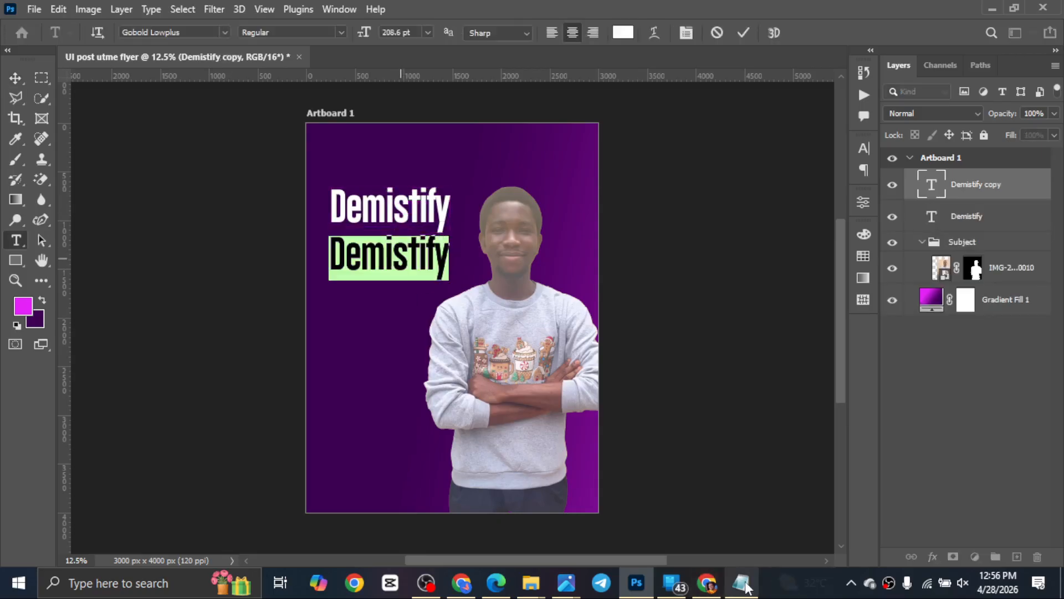
pyautogui.click(495, 583)
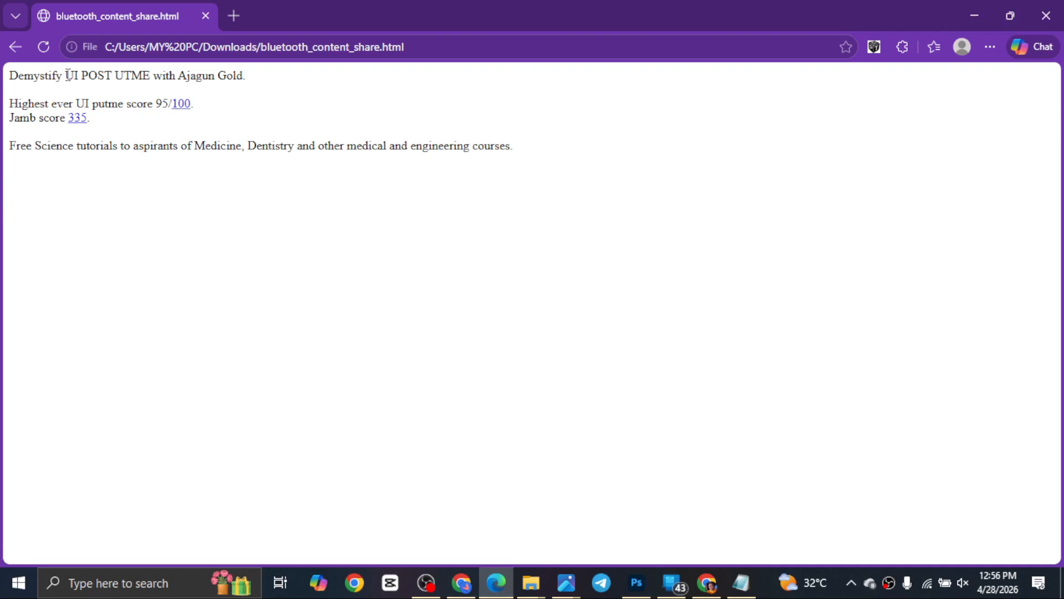
pyautogui.moveTo(67, 72); pyautogui.dragTo(147, 77)
pyautogui.hotkey('ctrl', 'c')
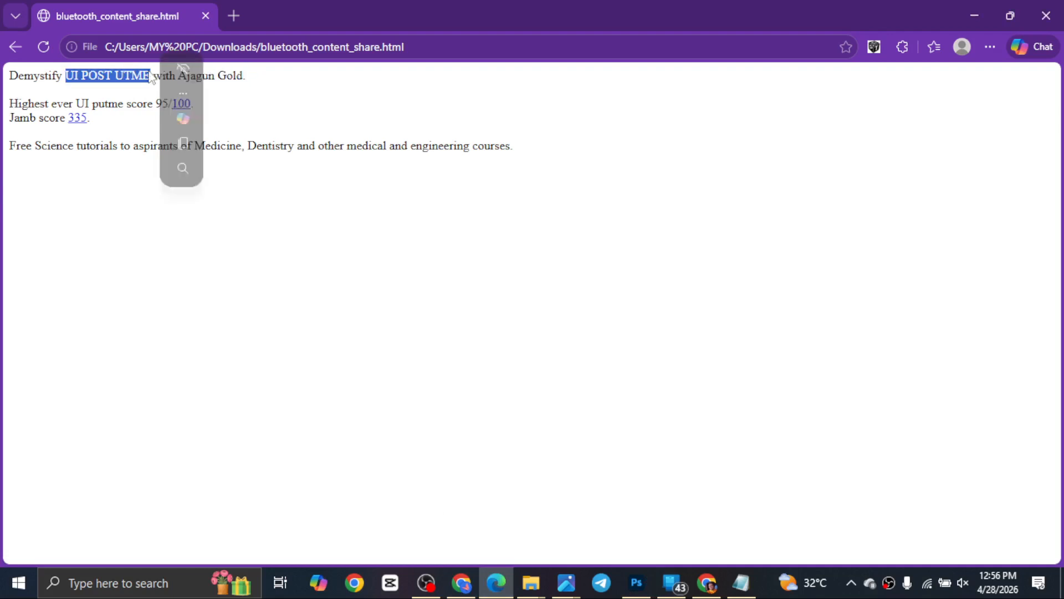
# Back in Photoshop, replace the duplicate's wording with "UI POST UTME", left-align it under "Demistify" and shift the man's photo right to clear it.
pyautogui.click(636, 584)
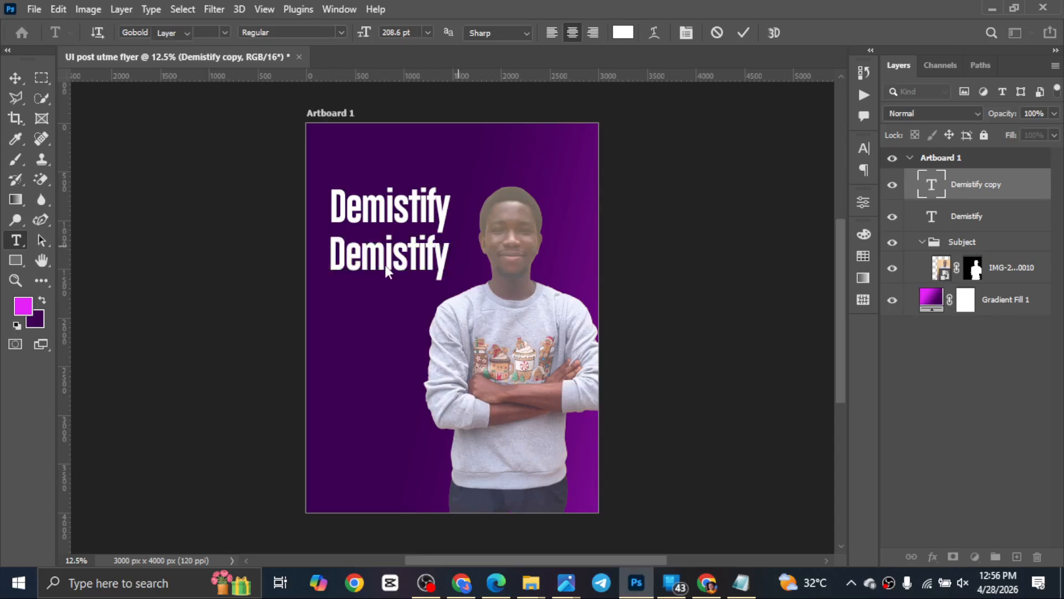
pyautogui.hotkey('ctrl', 'v')
pyautogui.hotkey('ctrl', 'Return')
pyautogui.press('v')
pyautogui.moveTo(370, 262); pyautogui.dragTo(392, 256)
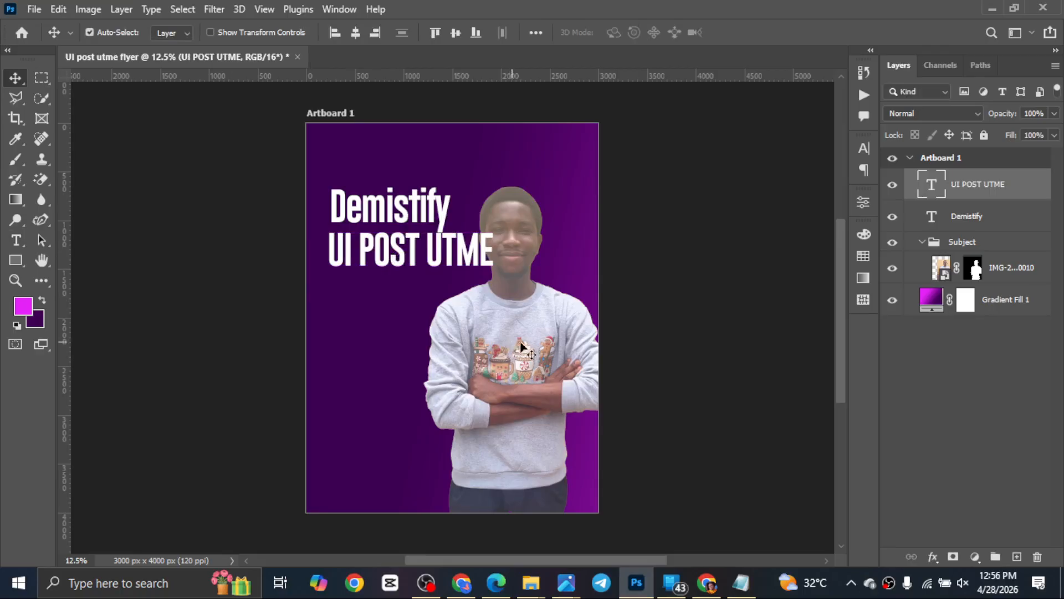
pyautogui.moveTo(520, 349); pyautogui.dragTo(540, 346)
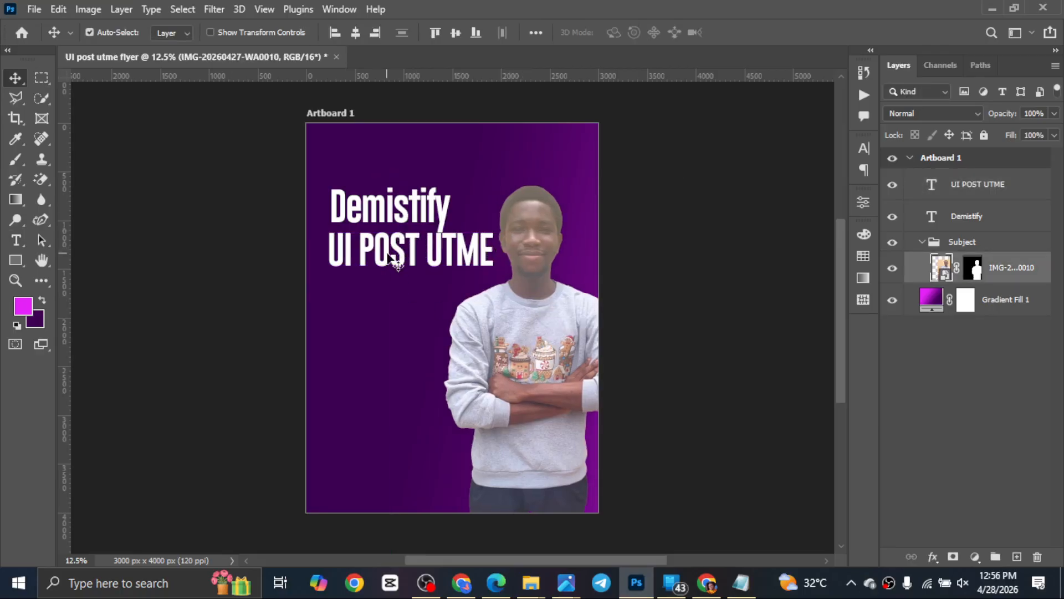
# Start a new text line below "UI POST UTME" and set its font to Montserrat SemiBold.
pyautogui.press('t')
pyautogui.click(335, 295)
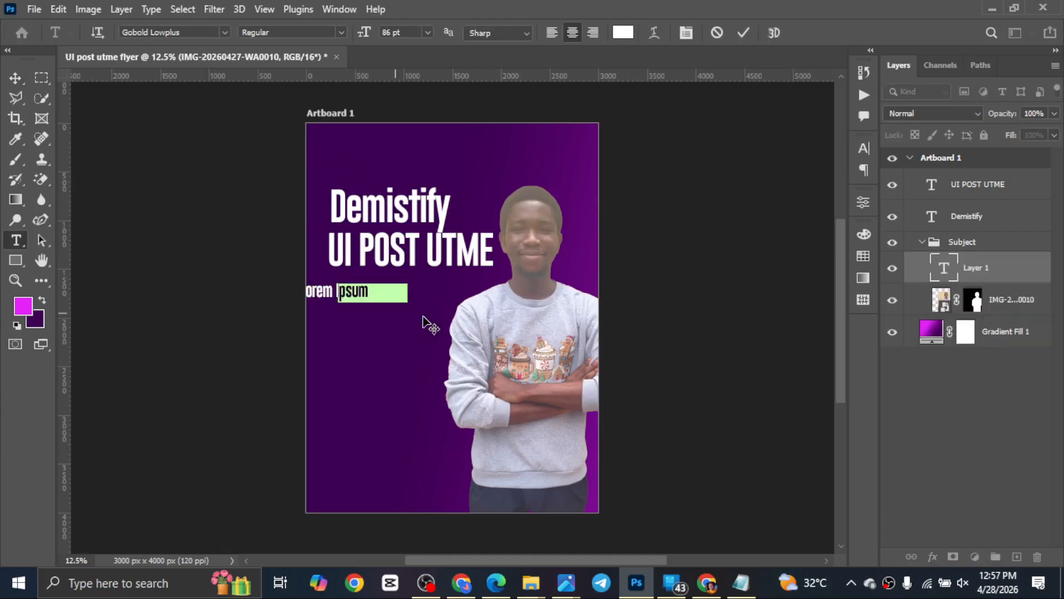
pyautogui.click(209, 35)
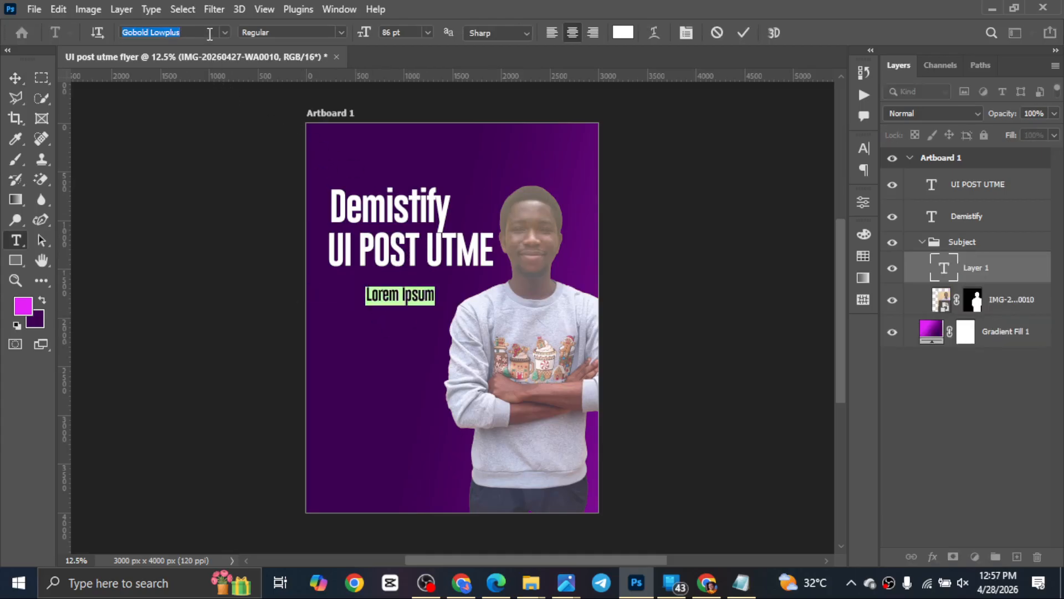
pyautogui.write('Mo')
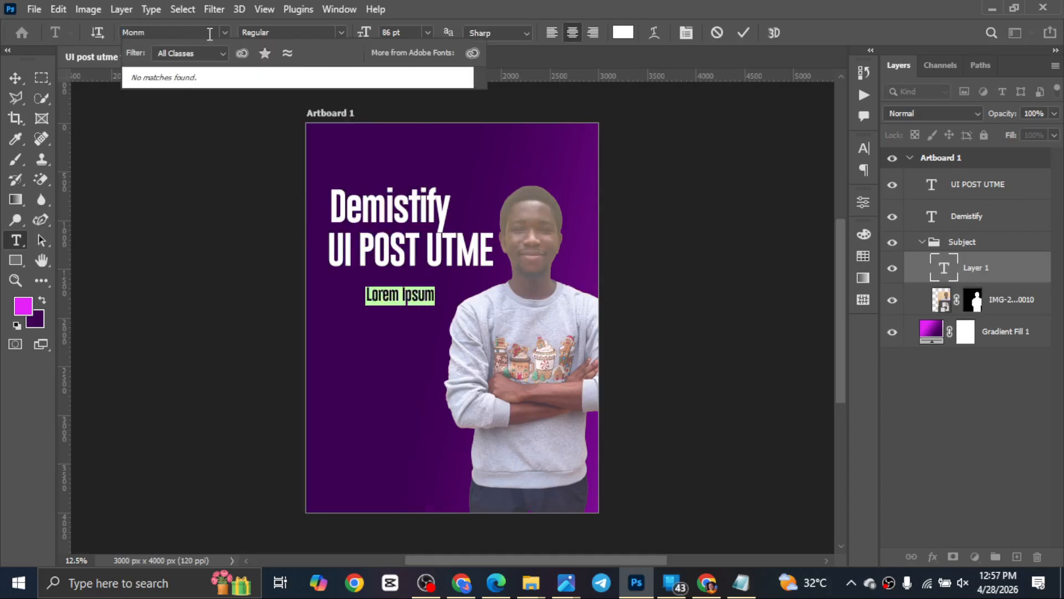
pyautogui.write('ntserra')
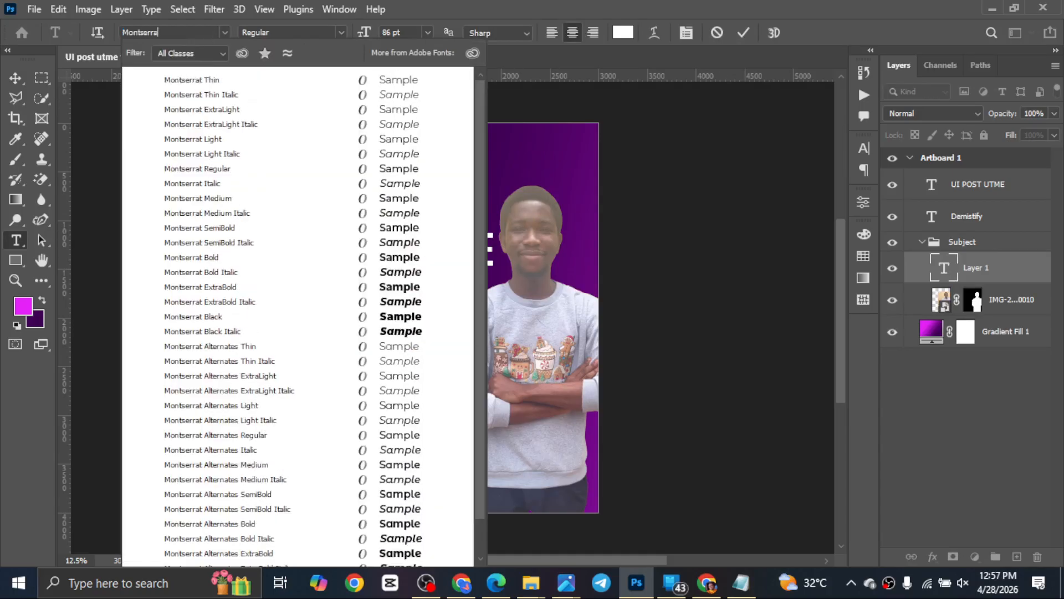
pyautogui.write('t semi')
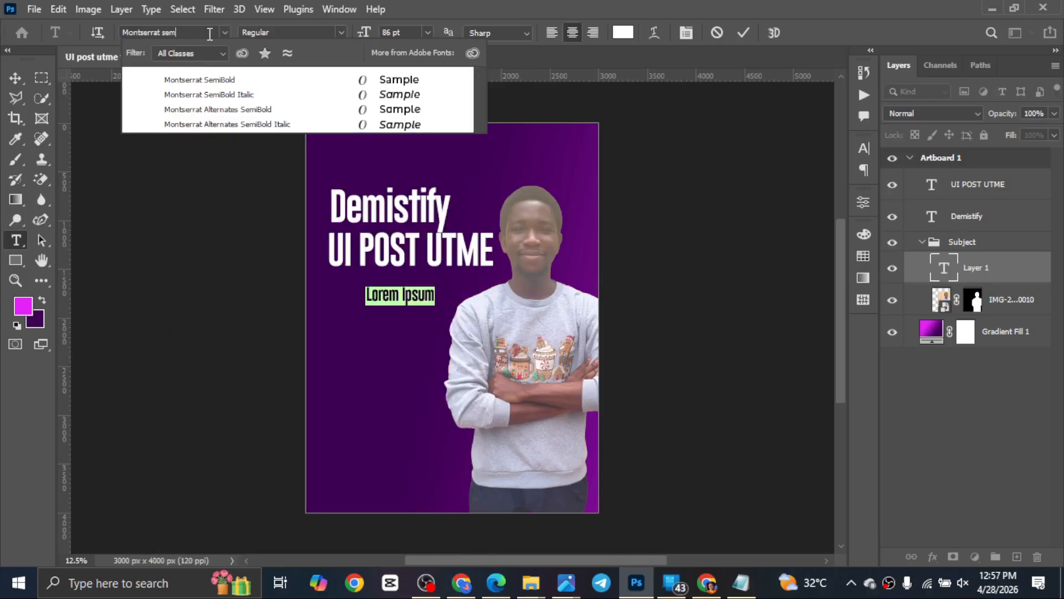
pyautogui.press('Return')
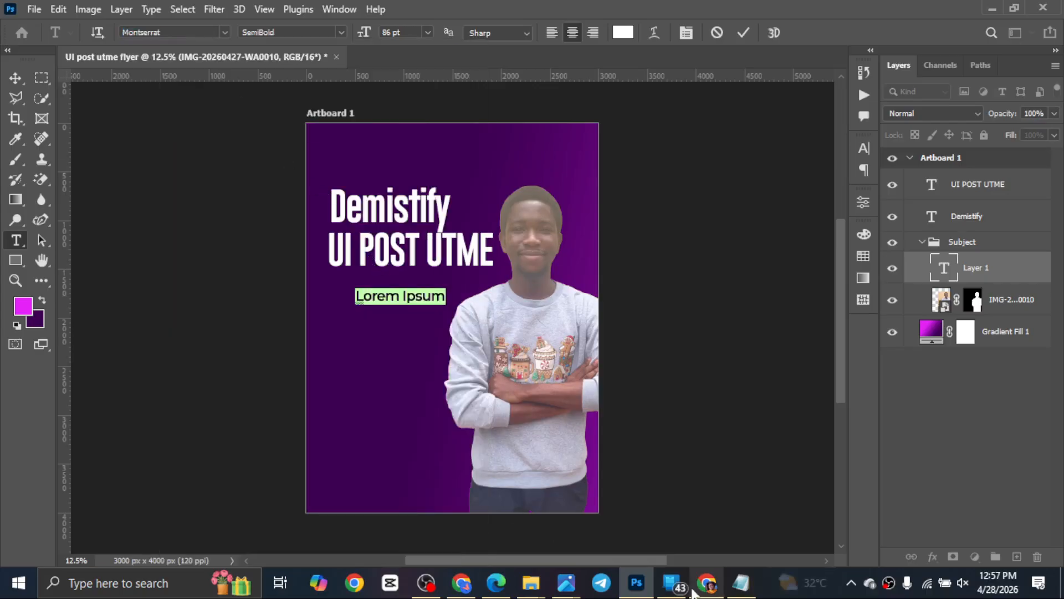
# Replace the placeholder with the brief's "with" phrase naming the tutor, and place it directly under "UI POST UTME", aligned to its left edge.
pyautogui.moveTo(483, 580); pyautogui.dragTo(670, 583)
pyautogui.click(670, 583)
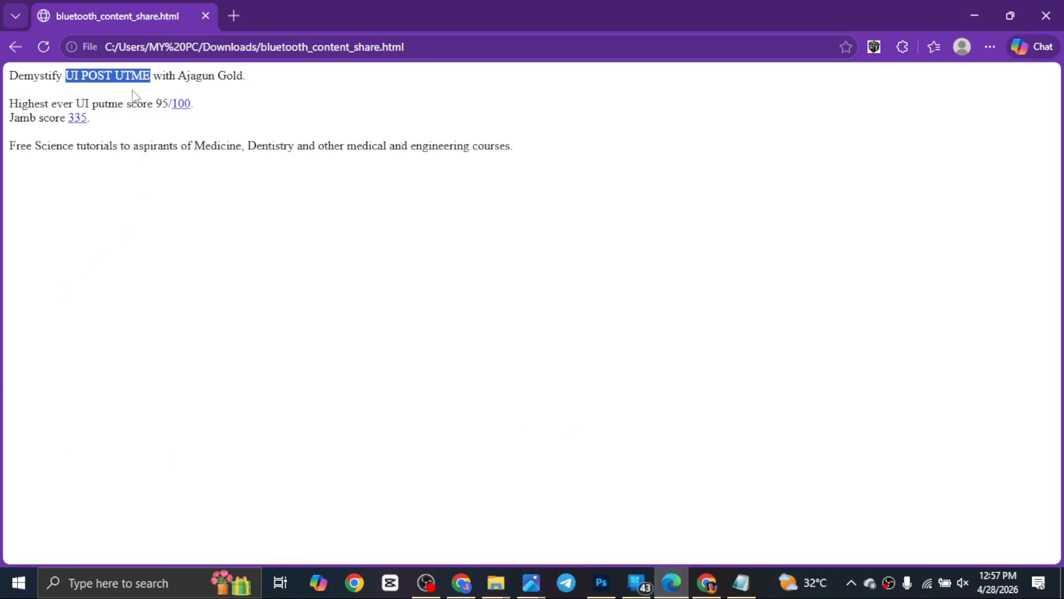
pyautogui.moveTo(152, 77); pyautogui.dragTo(286, 79)
pyautogui.hotkey('ctrl', 'c')
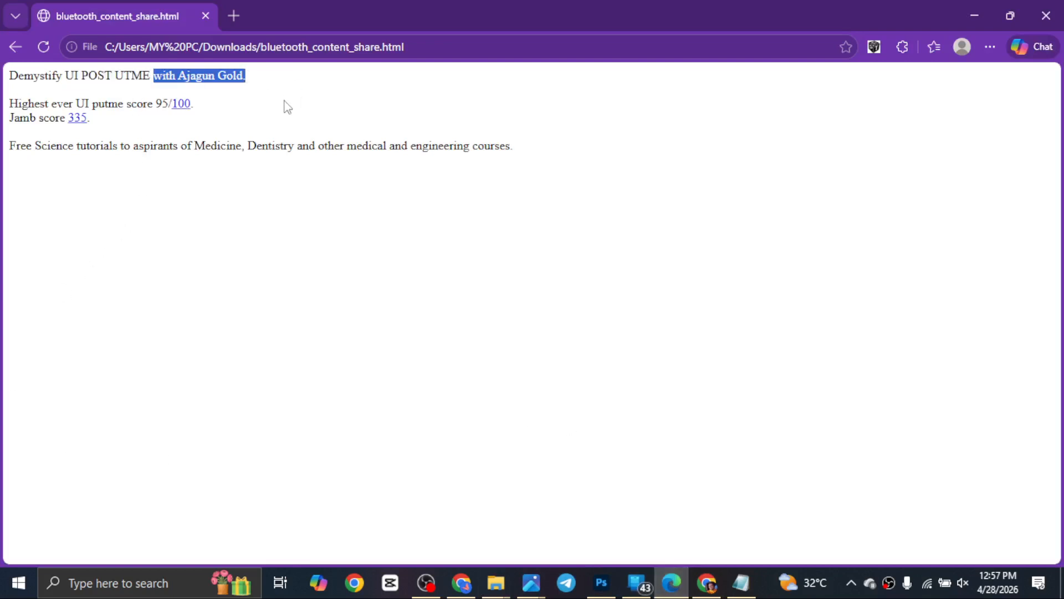
pyautogui.click(602, 583)
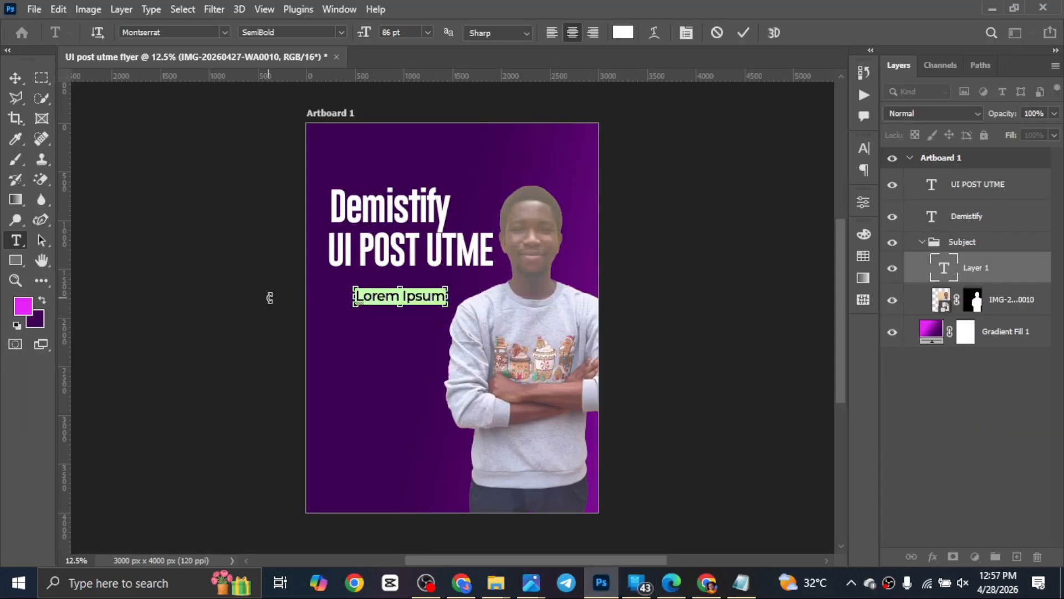
pyautogui.hotkey('ctrl', 'v')
pyautogui.hotkey('ctrl', 'Return')
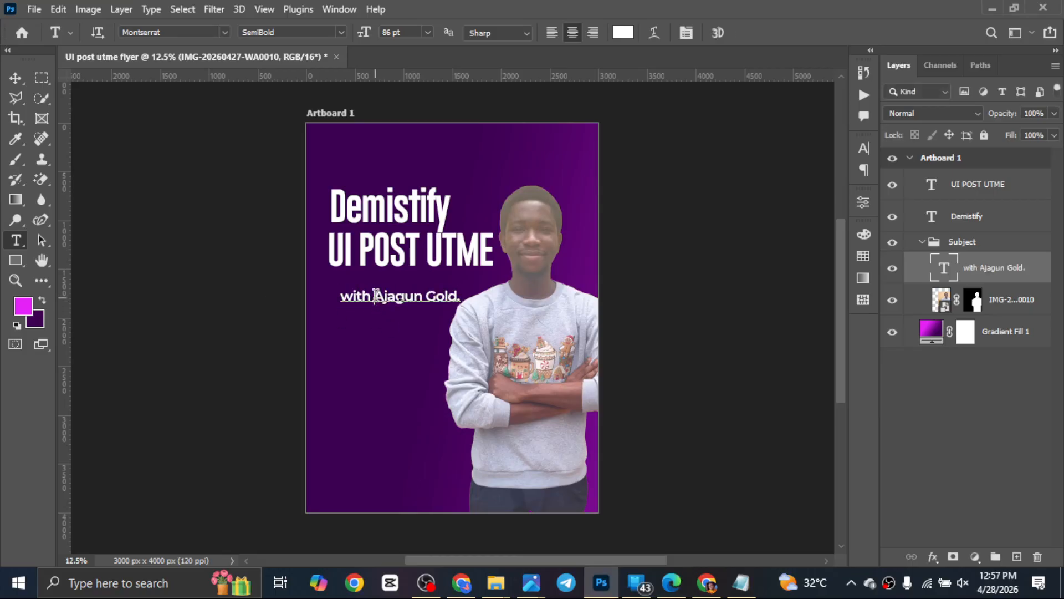
pyautogui.press('v')
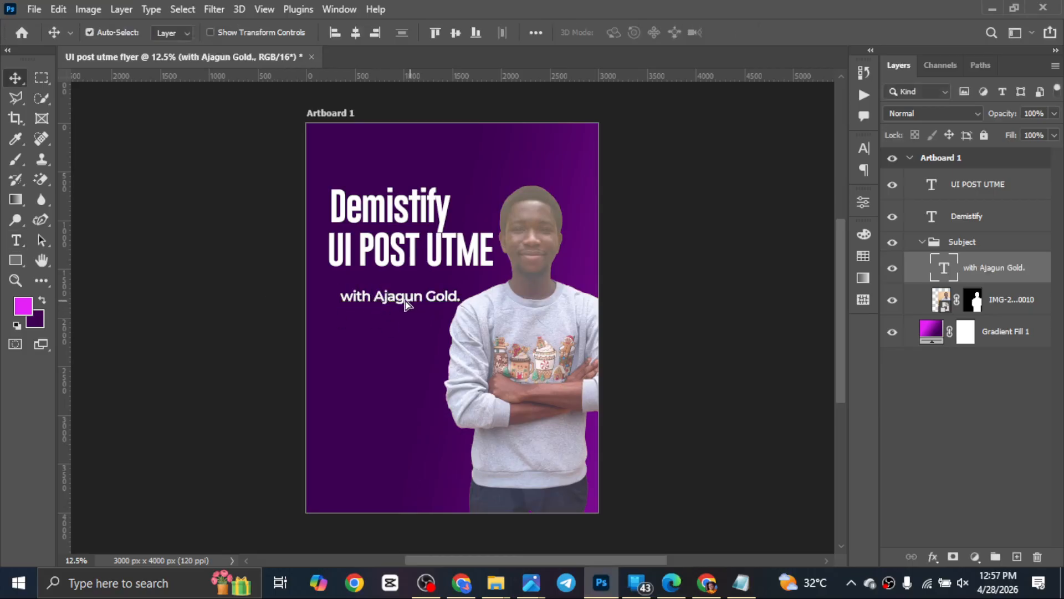
pyautogui.moveTo(405, 302); pyautogui.dragTo(398, 290)
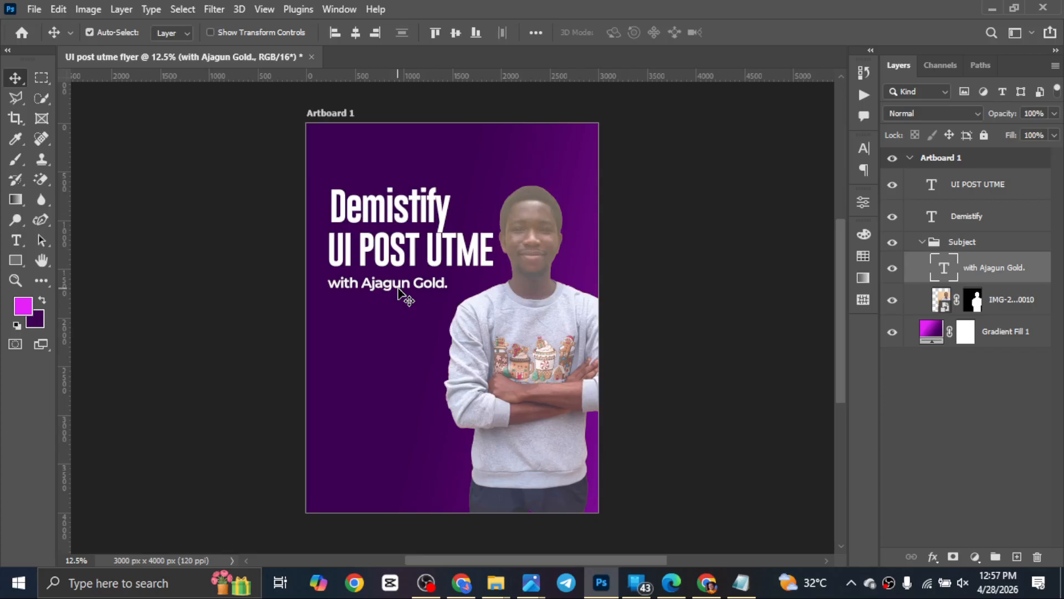
pyautogui.click(635, 226)
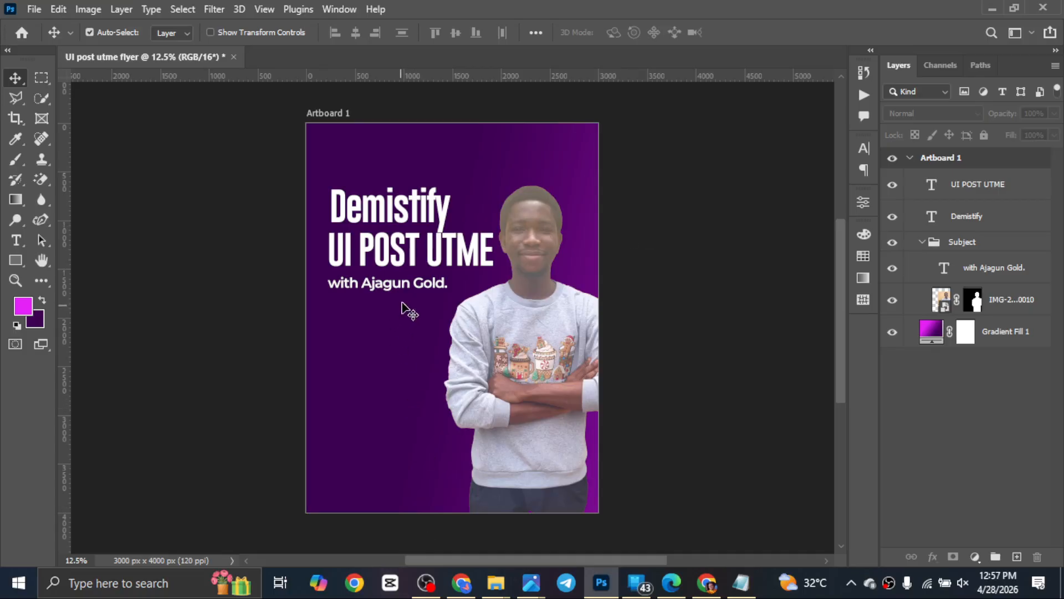
# Add a Drop Shadow to the "Demistify" text and set the shadow color to very dark purple (160022).
pyautogui.click(374, 206)
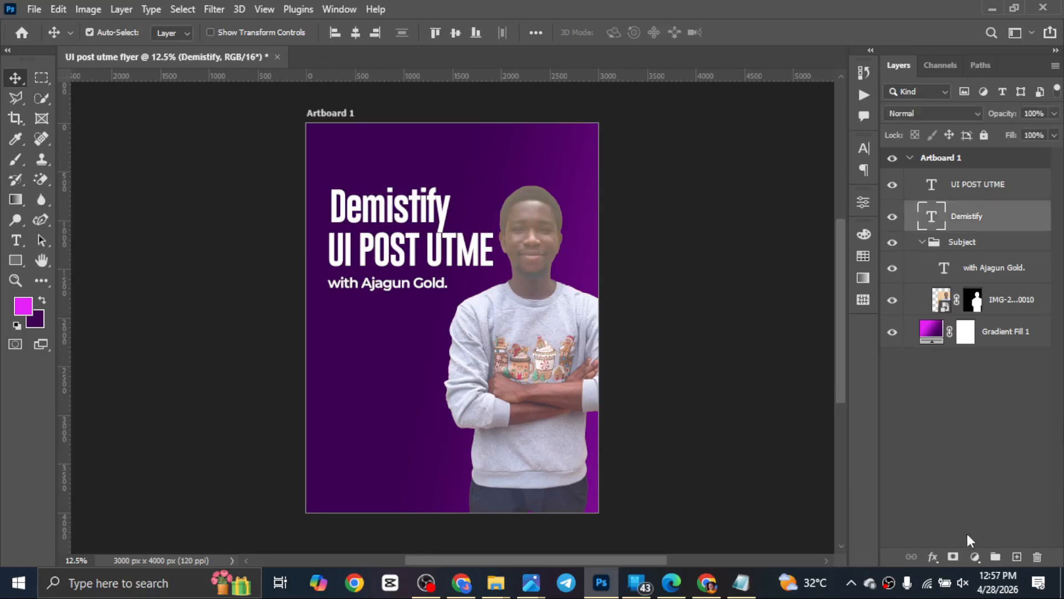
pyautogui.click(933, 557)
pyautogui.click(970, 542)
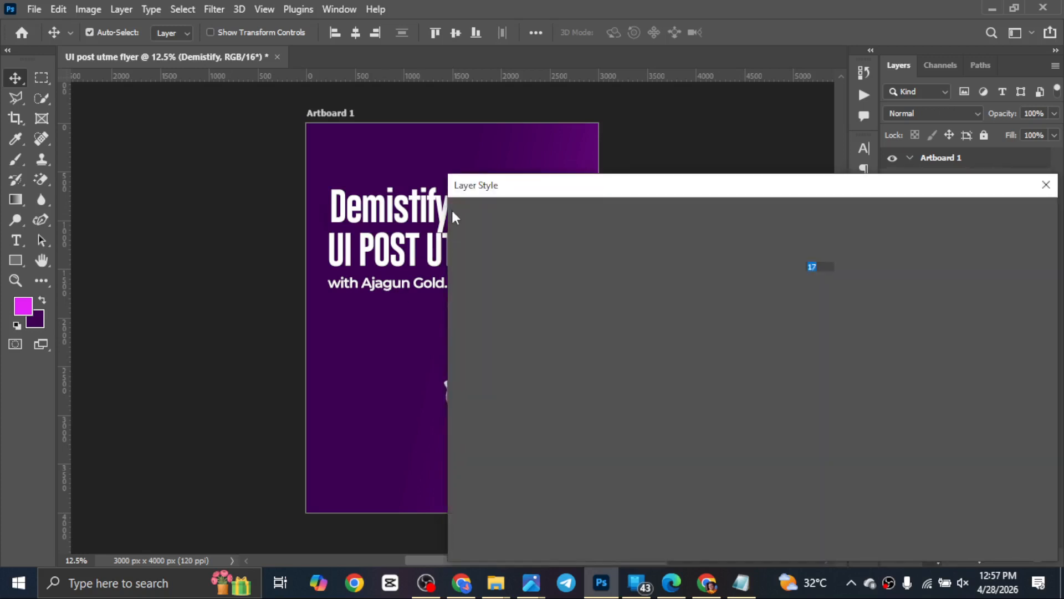
pyautogui.moveTo(614, 200); pyautogui.dragTo(720, 190)
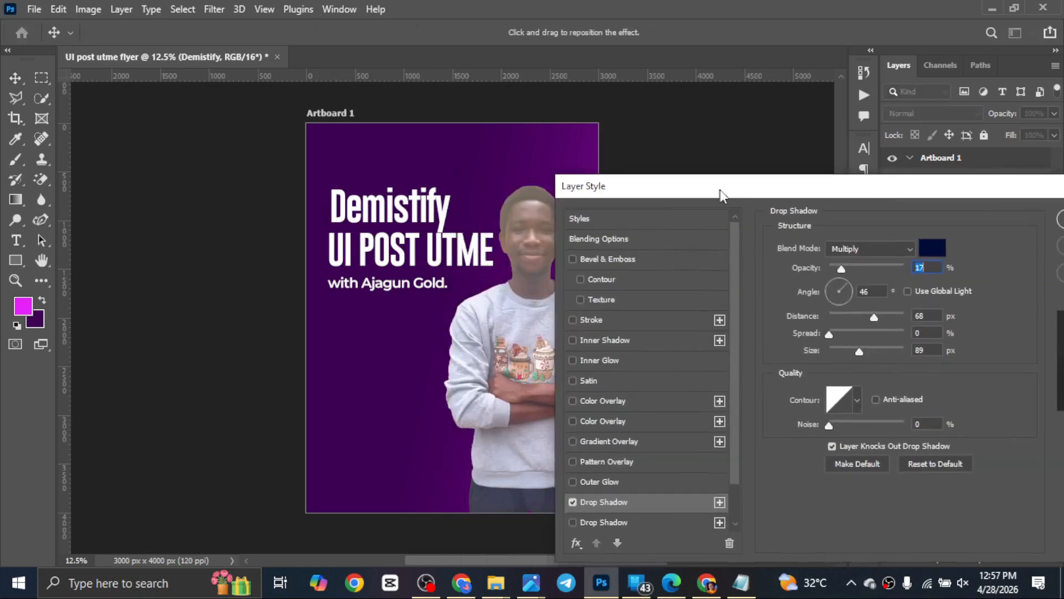
pyautogui.click(932, 248)
pyautogui.click(361, 138)
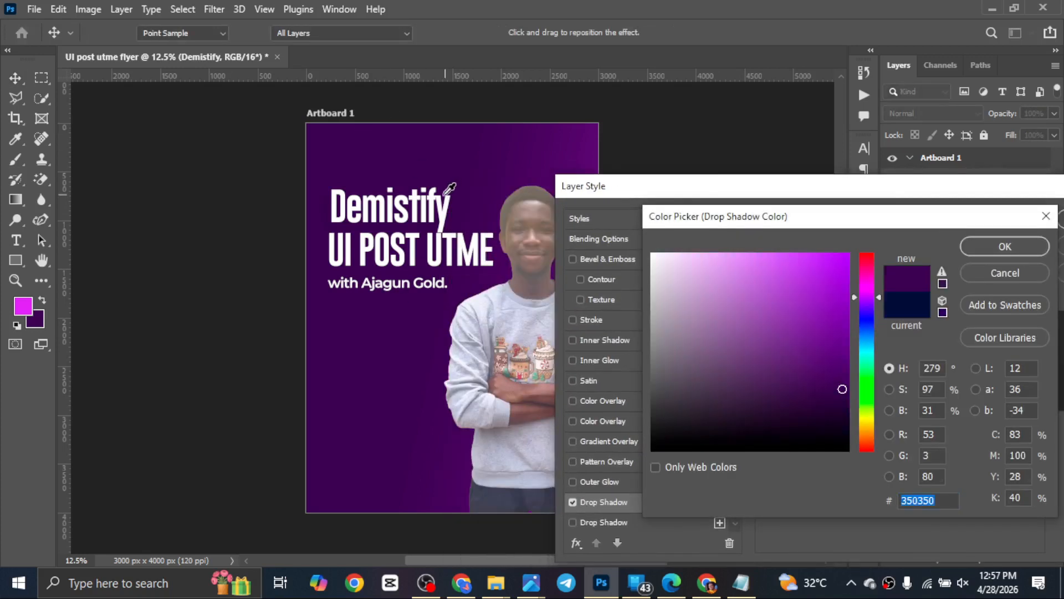
pyautogui.click(850, 427)
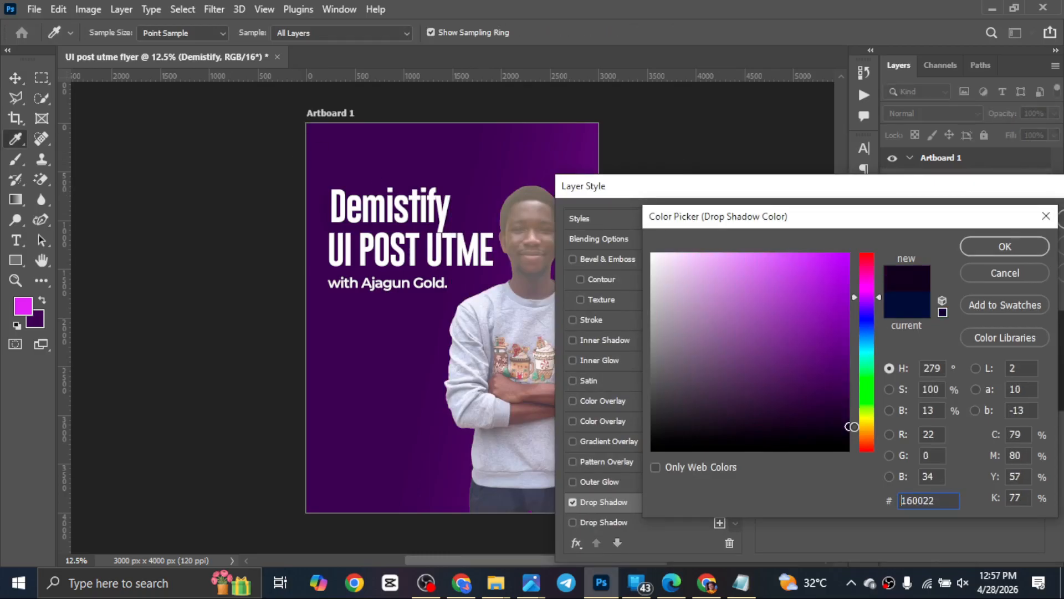
pyautogui.click(991, 250)
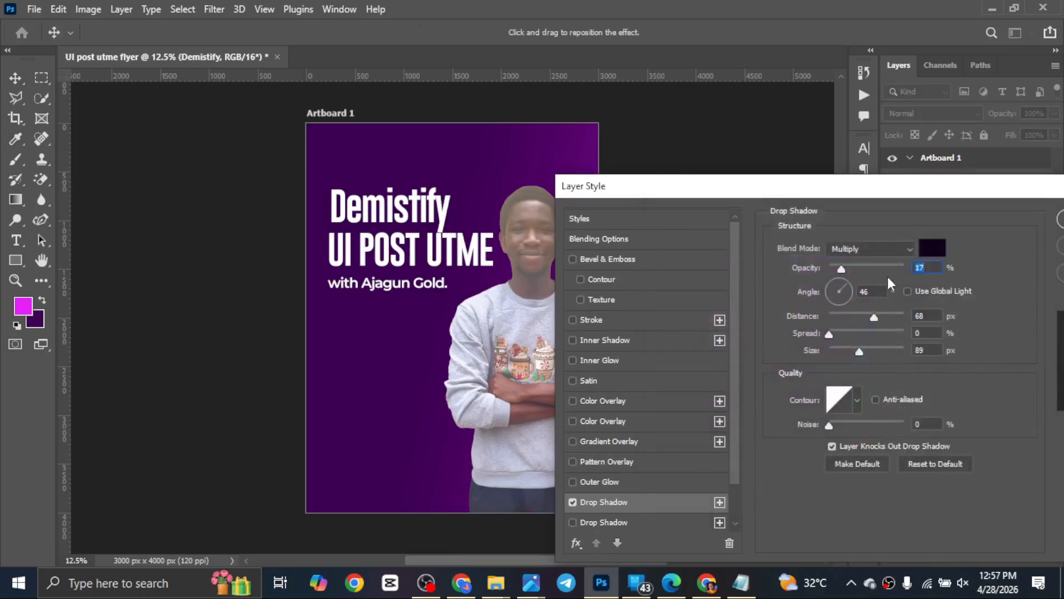
# Set the "Demistify" drop shadow to 40% opacity, 75° angle, 216 px distance and 117 px size, and apply it.
pyautogui.moveTo(844, 268); pyautogui.dragTo(872, 267)
pyautogui.moveTo(497, 222); pyautogui.dragTo(426, 227)
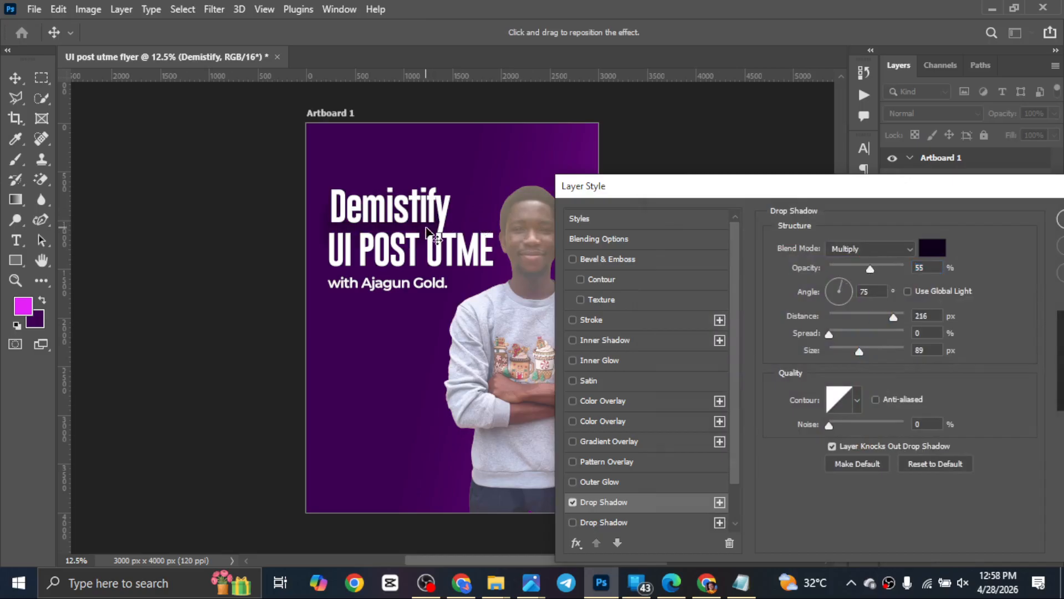
pyautogui.moveTo(866, 351); pyautogui.dragTo(868, 350)
pyautogui.moveTo(860, 269); pyautogui.dragTo(857, 268)
pyautogui.moveTo(879, 186); pyautogui.dragTo(774, 184)
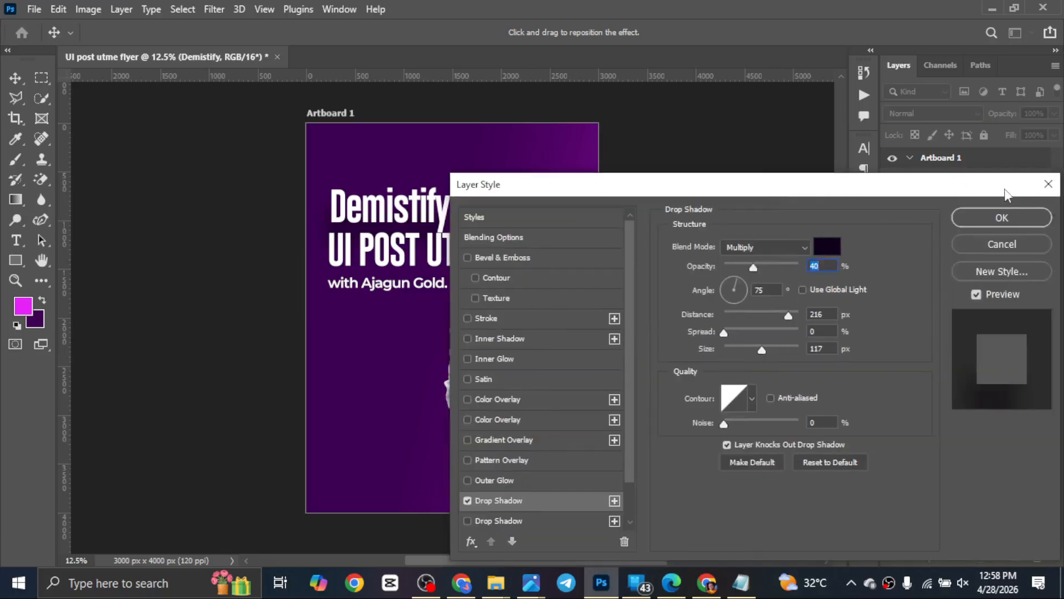
pyautogui.click(1004, 218)
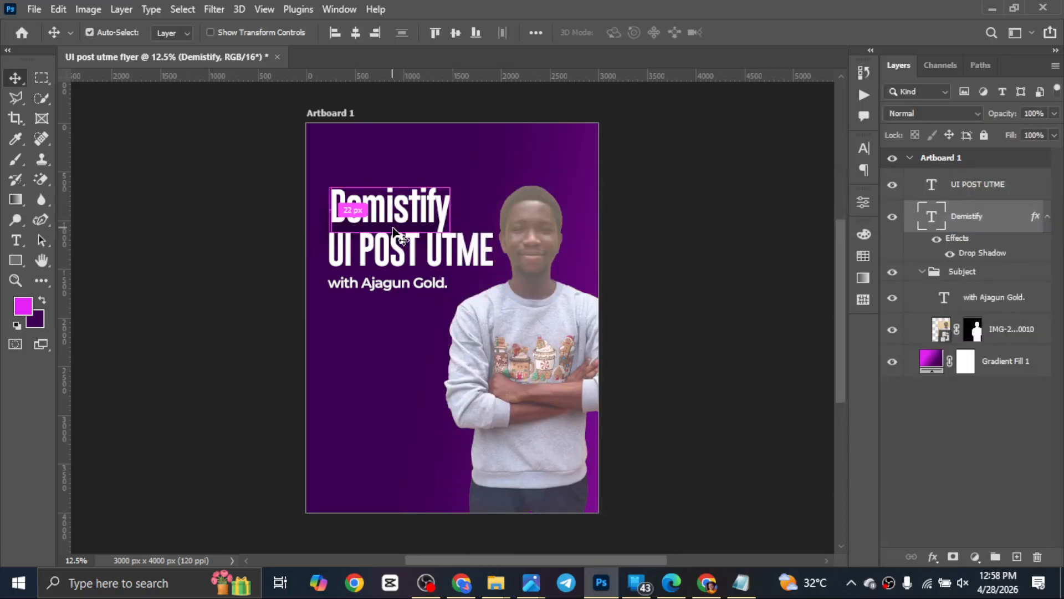
# Move the "Demistify" layer above the "UI POST UTME" layer so its shadow falls on the second headline line.
pyautogui.hotkey('ctrl', '+')
pyautogui.hotkey('ctrl', '+')
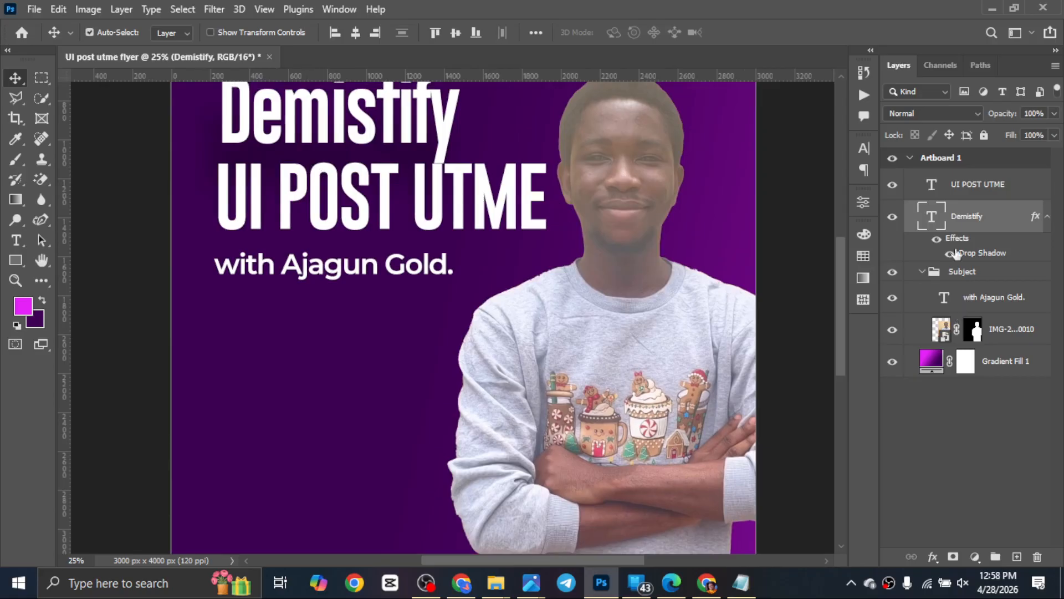
pyautogui.moveTo(976, 225); pyautogui.dragTo(968, 168)
pyautogui.scroll(2, 321, 306)
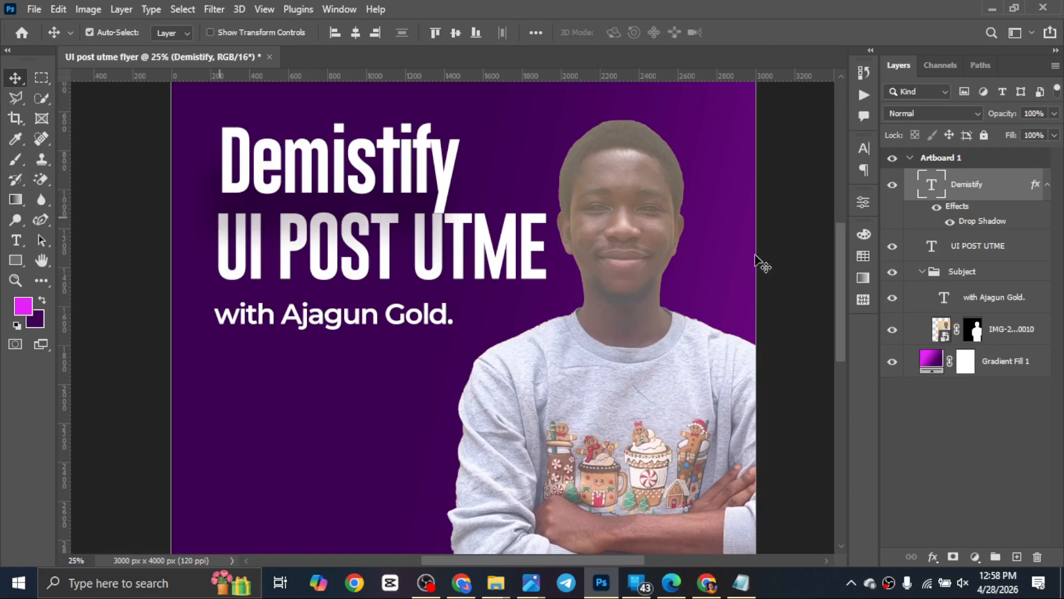
# Toggle the "Demistify" layer off and on to compare how its shadow affects the "UI POST UTME" line.
pyautogui.click(895, 186)
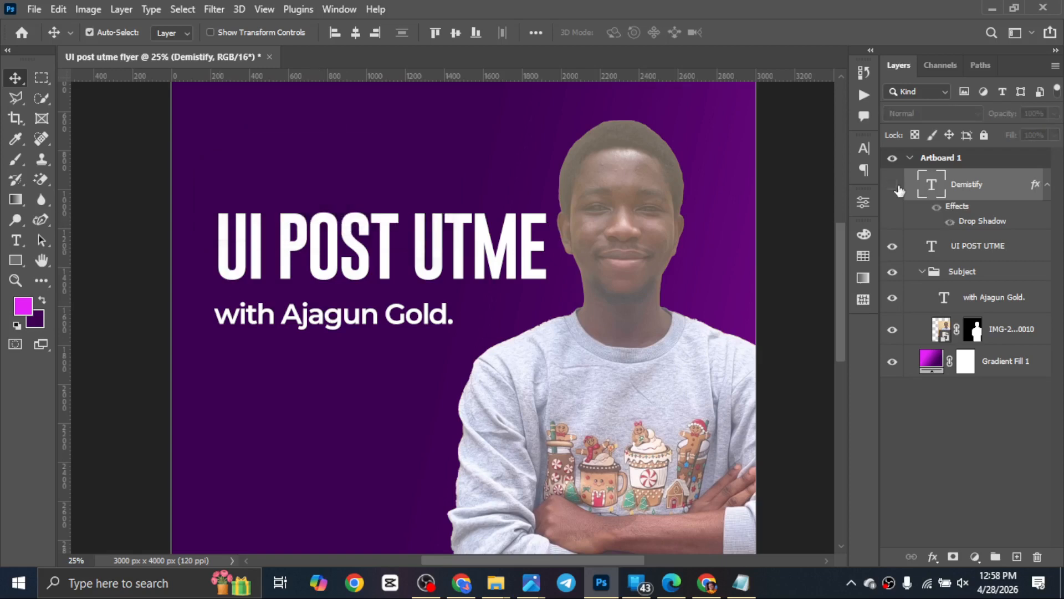
pyautogui.click(894, 187)
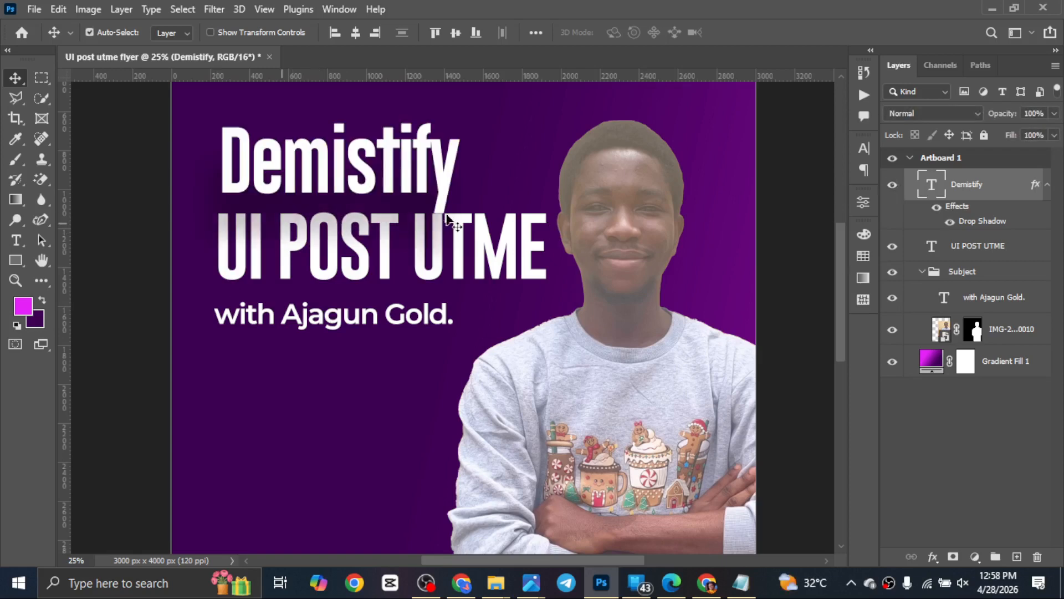
pyautogui.scroll(-1, 379, 274)
pyautogui.scroll(2, 378, 274)
pyautogui.scroll(-1, 418, 246)
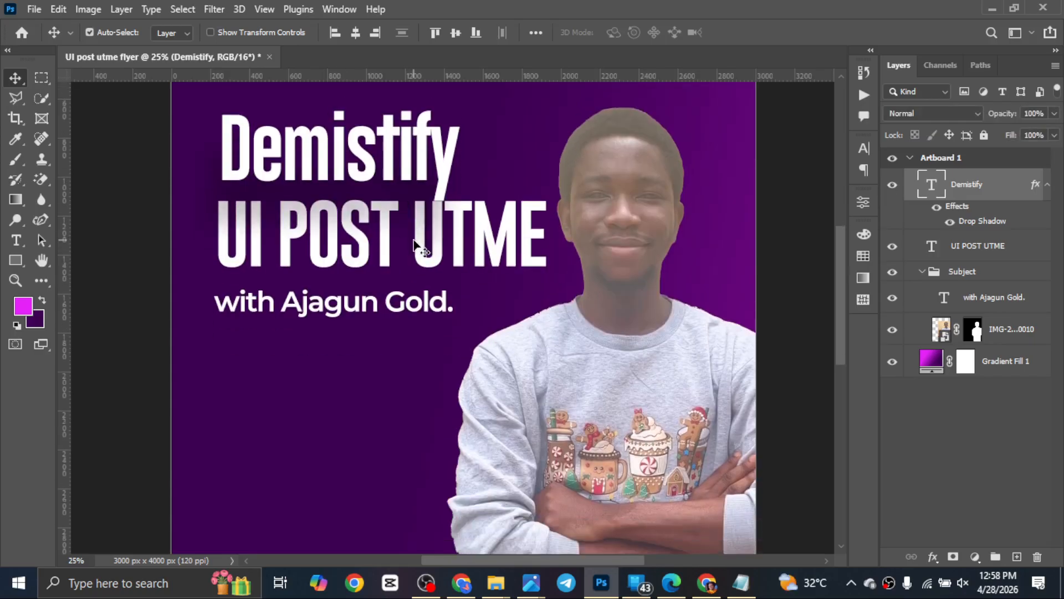
# Change the second headline line from all capitals to "UI Post Utme".
pyautogui.hotkey('ctrl', '-')
pyautogui.moveTo(436, 270); pyautogui.dragTo(425, 247)
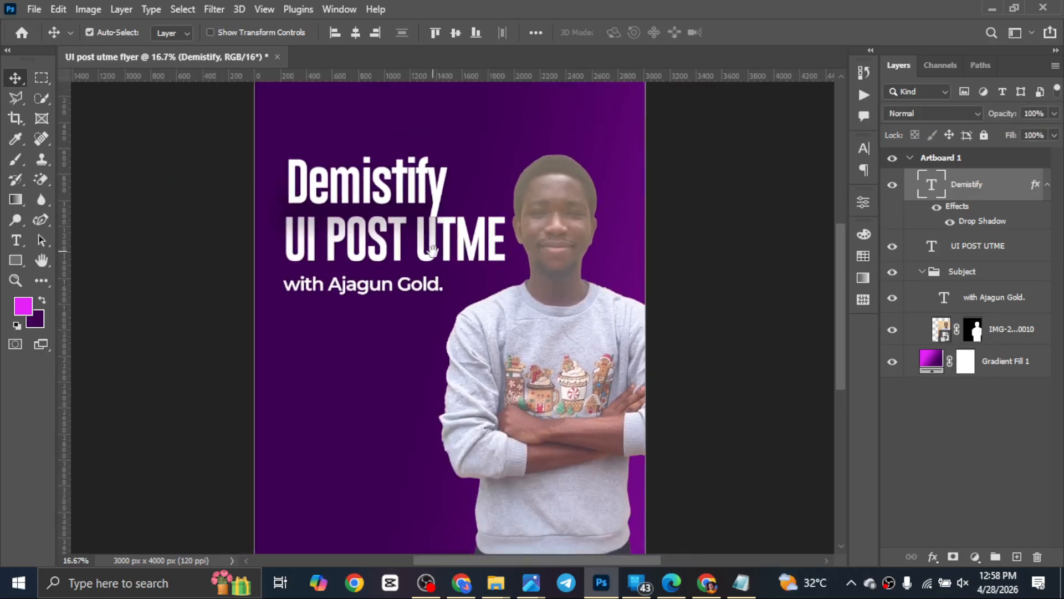
pyautogui.click(371, 252)
pyautogui.doubleClick(367, 247)
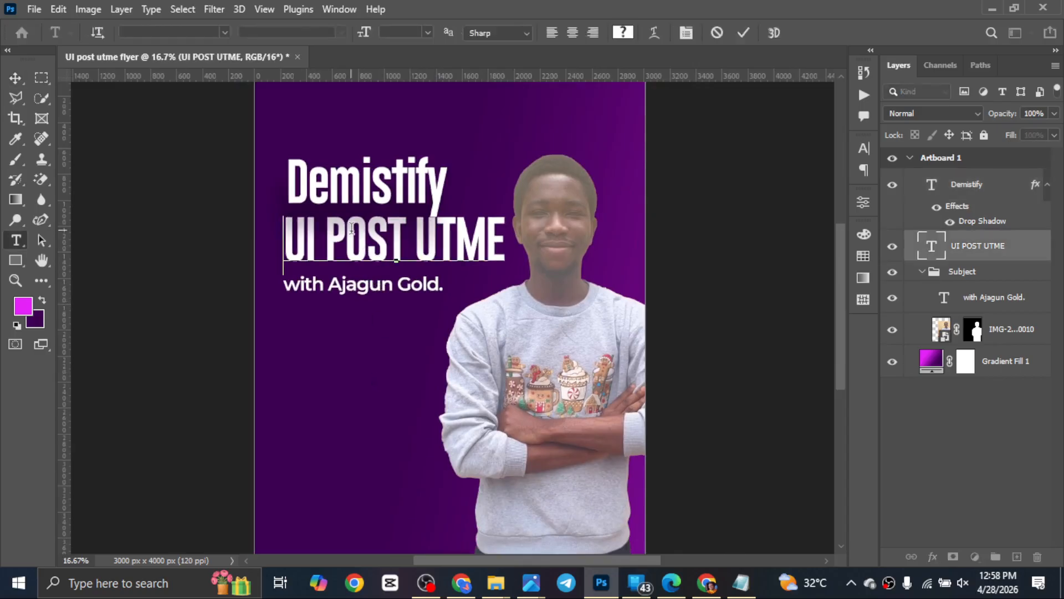
pyautogui.moveTo(352, 228); pyautogui.dragTo(533, 235)
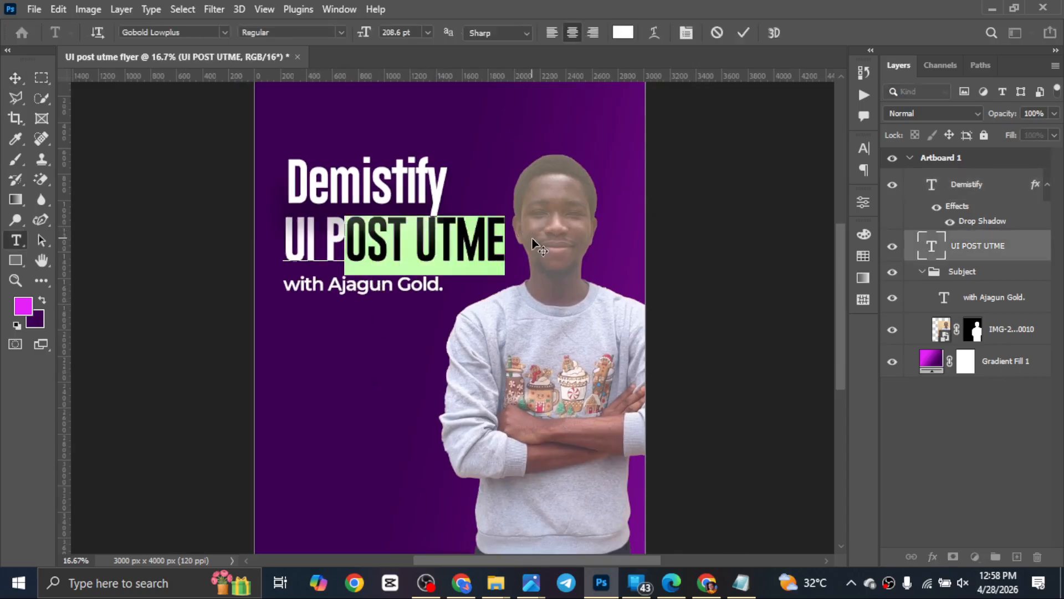
pyautogui.hotkey('ctrl', 'h')
pyautogui.write('ost')
pyautogui.write(' U')
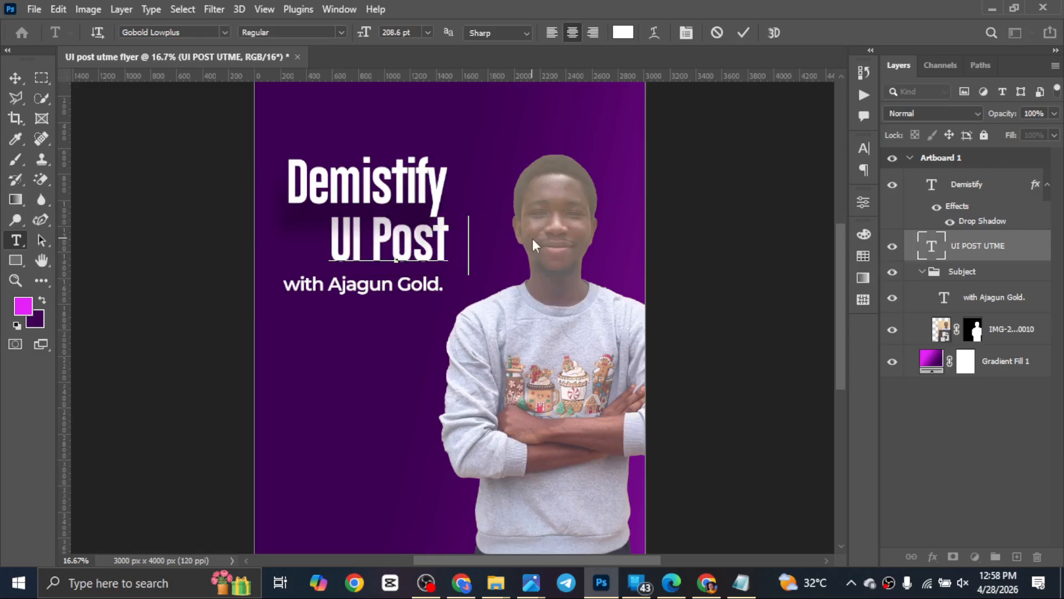
pyautogui.write('tme')
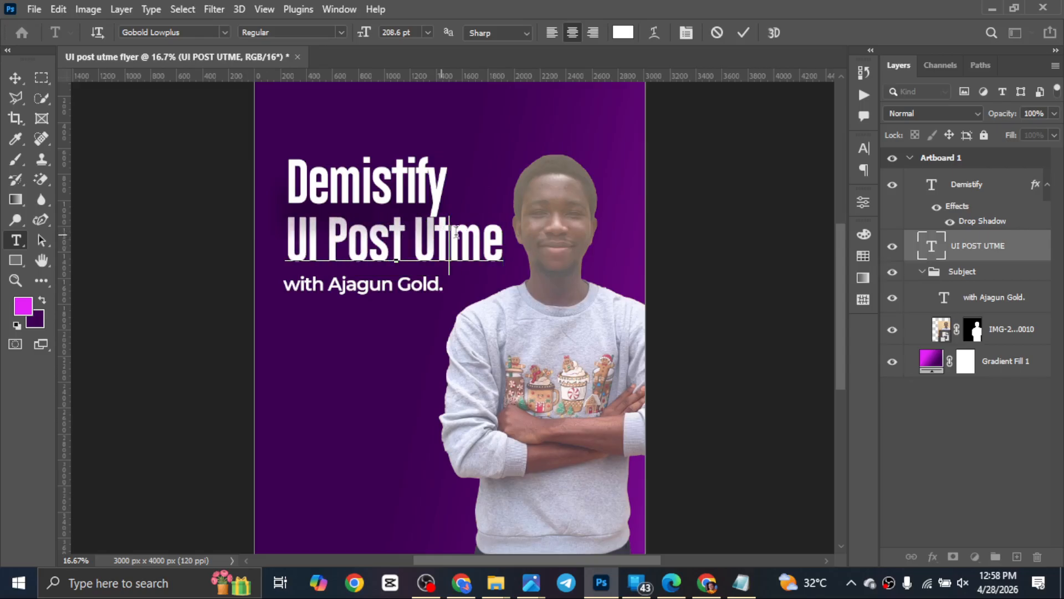
# Capitalize the last word of the second headline line so it reads "UI Post UTME", and commit the text.
pyautogui.moveTo(448, 240); pyautogui.dragTo(504, 233)
pyautogui.press('BackSpace')
pyautogui.press('BackSpace')
pyautogui.write('T')
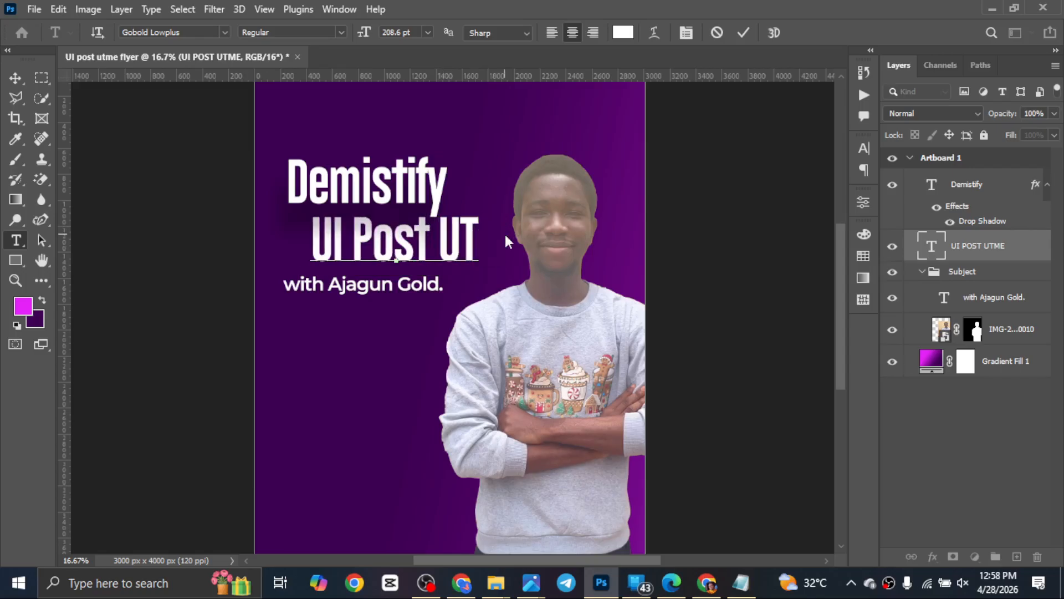
pyautogui.write('ME')
pyautogui.hotkey('ctrl', 'Return')
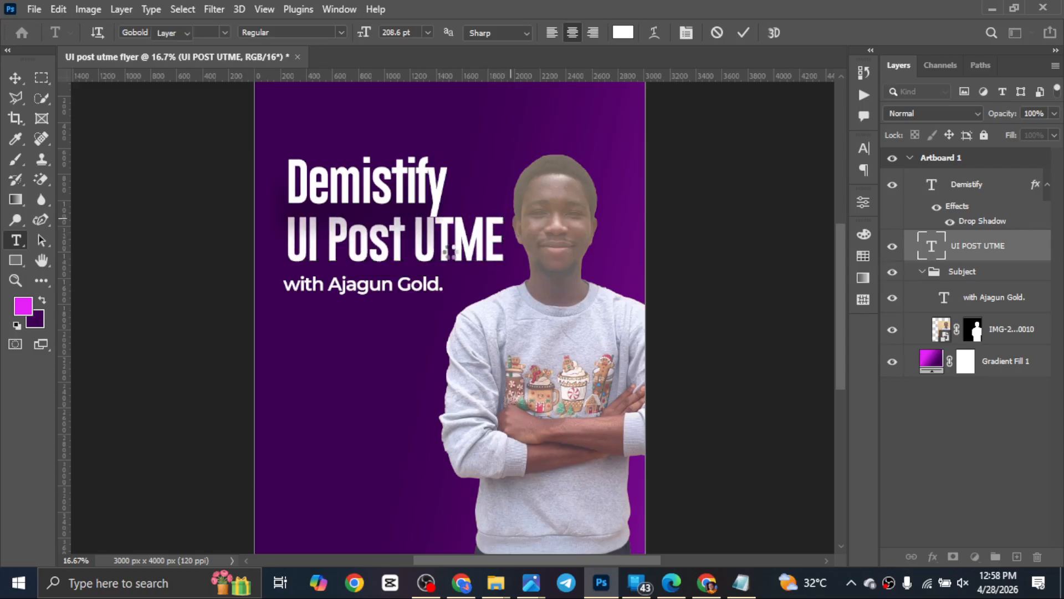
pyautogui.press('v')
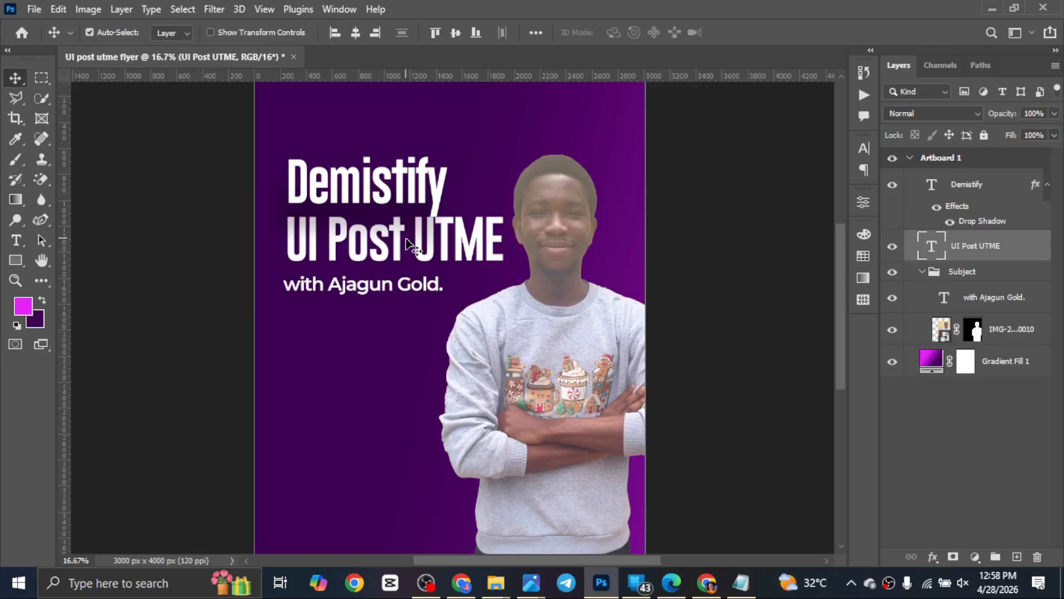
# Scale the "Demistify" text down slightly from its left edge and copy its drop shadow to the "UI Post UTME" layer.
pyautogui.click(439, 177)
pyautogui.hotkey('ctrl', 't')
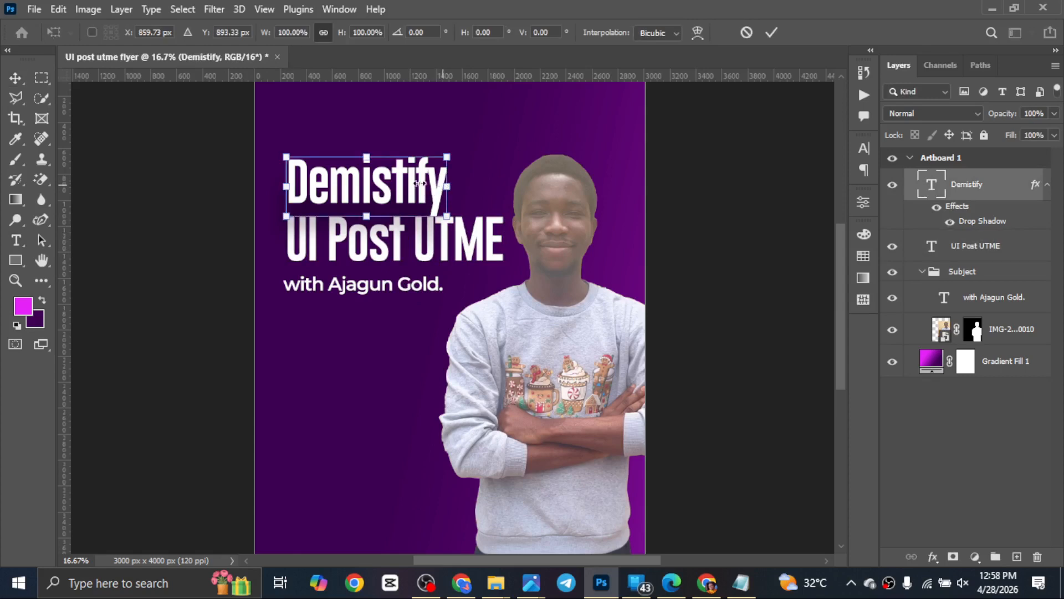
pyautogui.moveTo(443, 187); pyautogui.dragTo(416, 185)
pyautogui.press('Return')
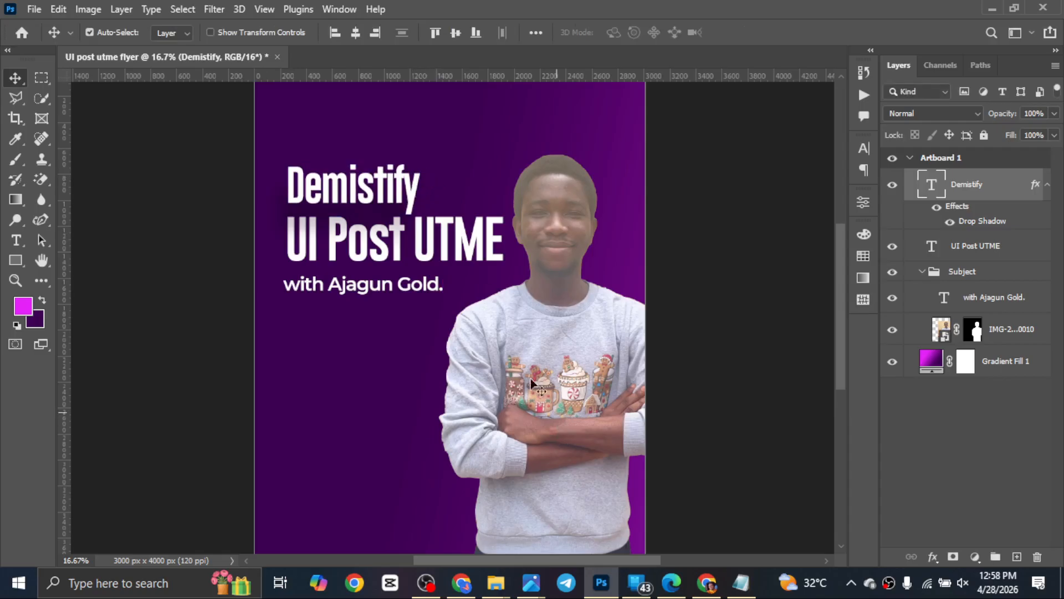
pyautogui.click(433, 239)
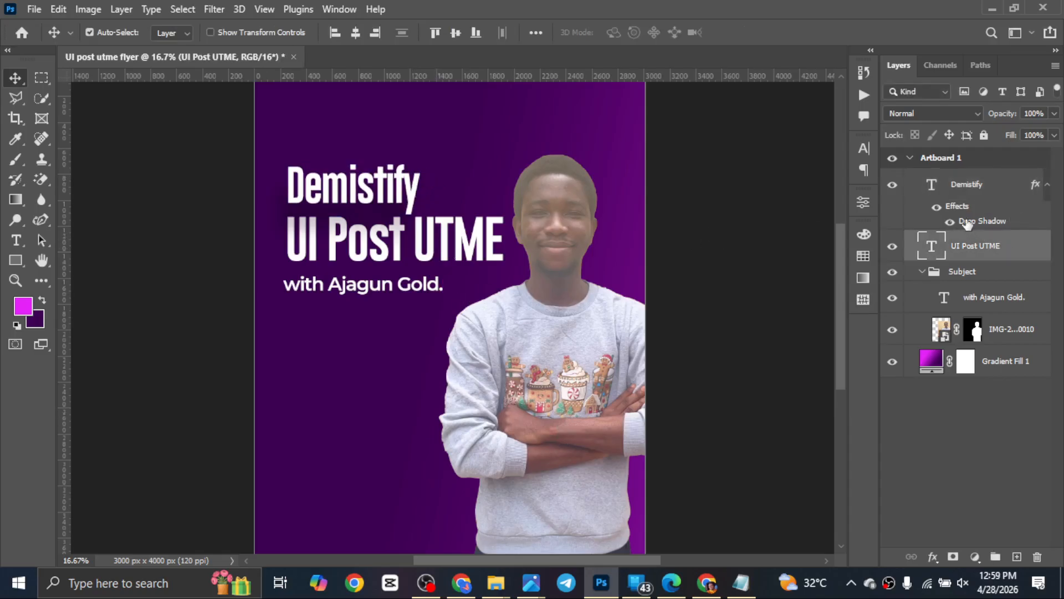
pyautogui.moveTo(957, 210); pyautogui.dragTo(981, 254)
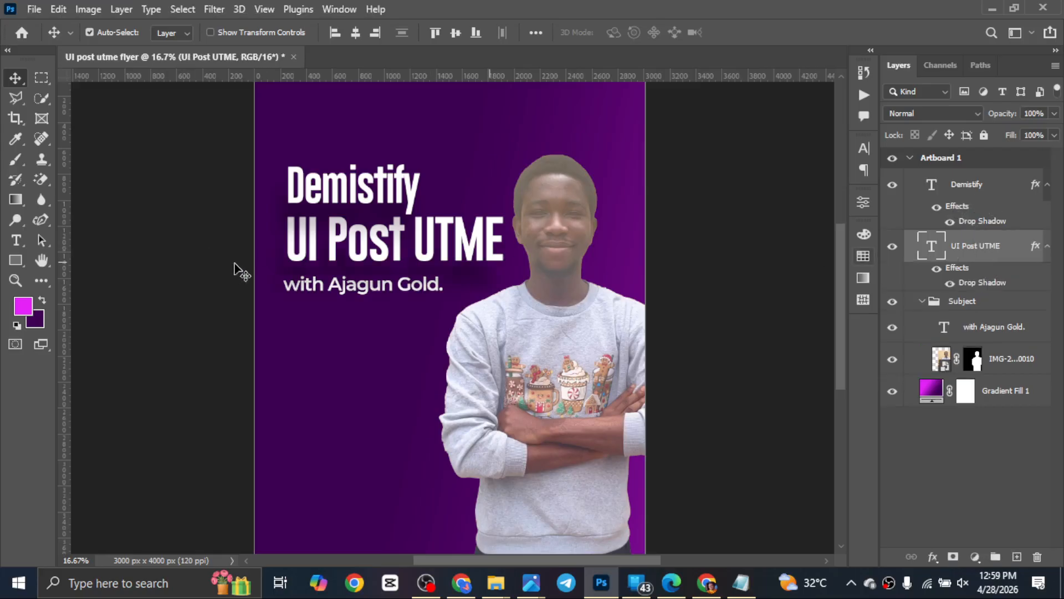
# Align the tutor-name line with the headline's left edge and move its layer out of the Subject group, directly above it.
pyautogui.moveTo(316, 286); pyautogui.dragTo(322, 283)
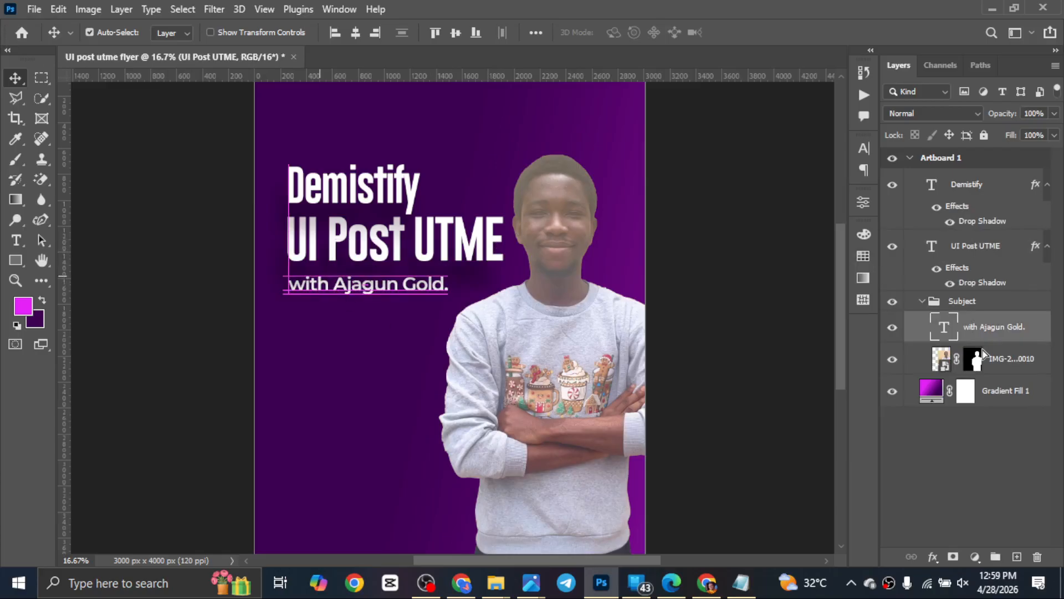
pyautogui.moveTo(990, 327); pyautogui.dragTo(984, 290)
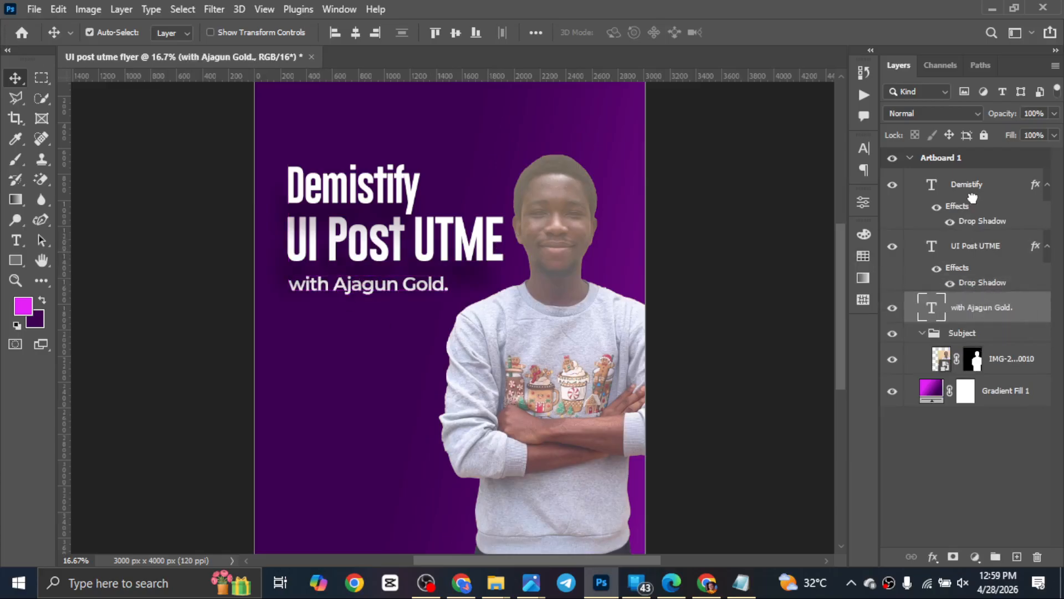
pyautogui.scroll(1, 323, 321)
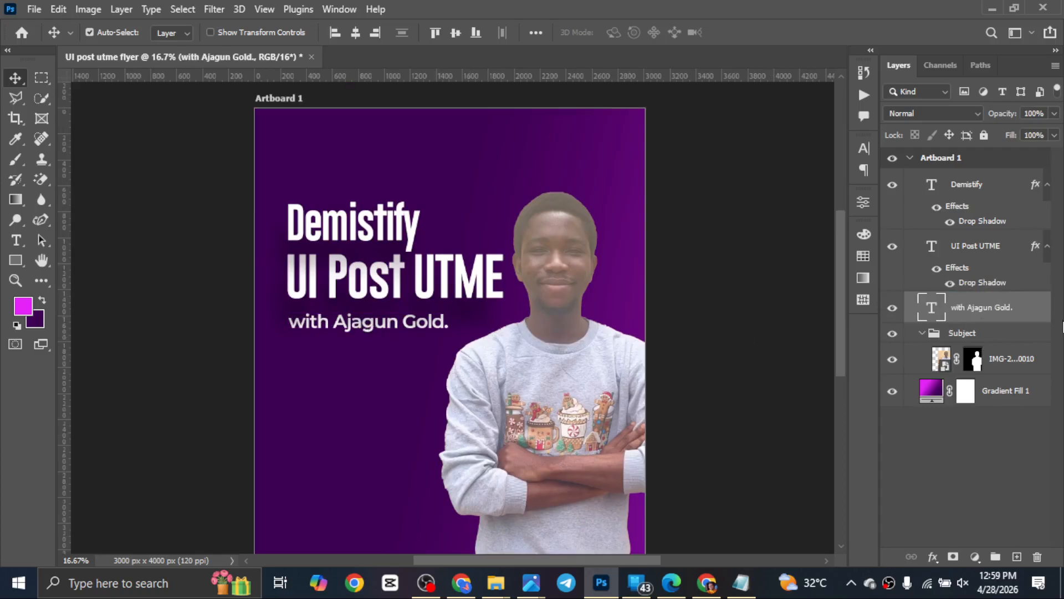
# Set the text color of the tutor-name line to light pink-purple (e27eff).
pyautogui.click(864, 148)
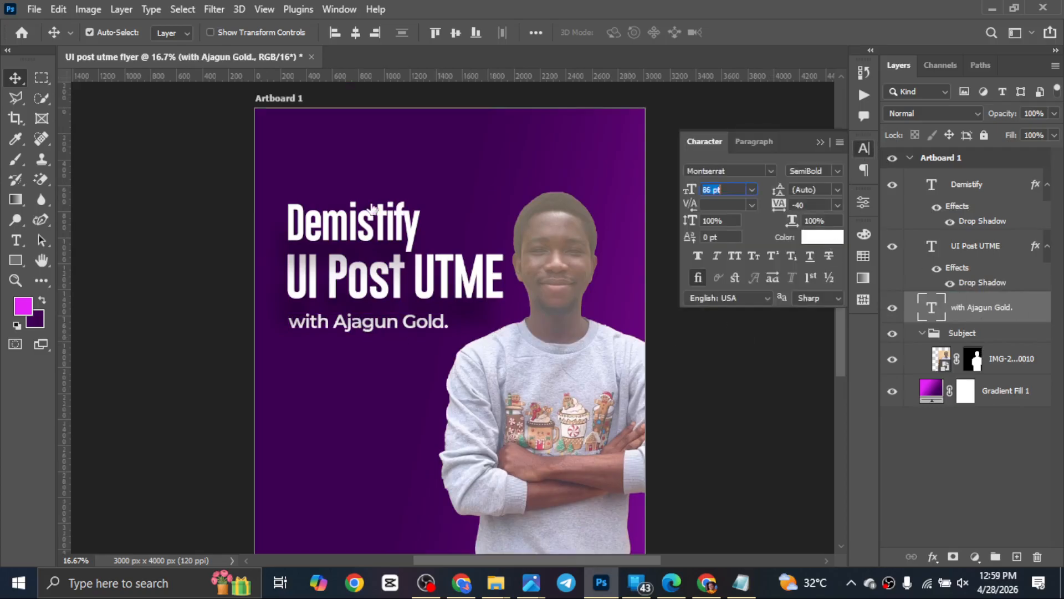
pyautogui.click(832, 244)
pyautogui.click(22, 297)
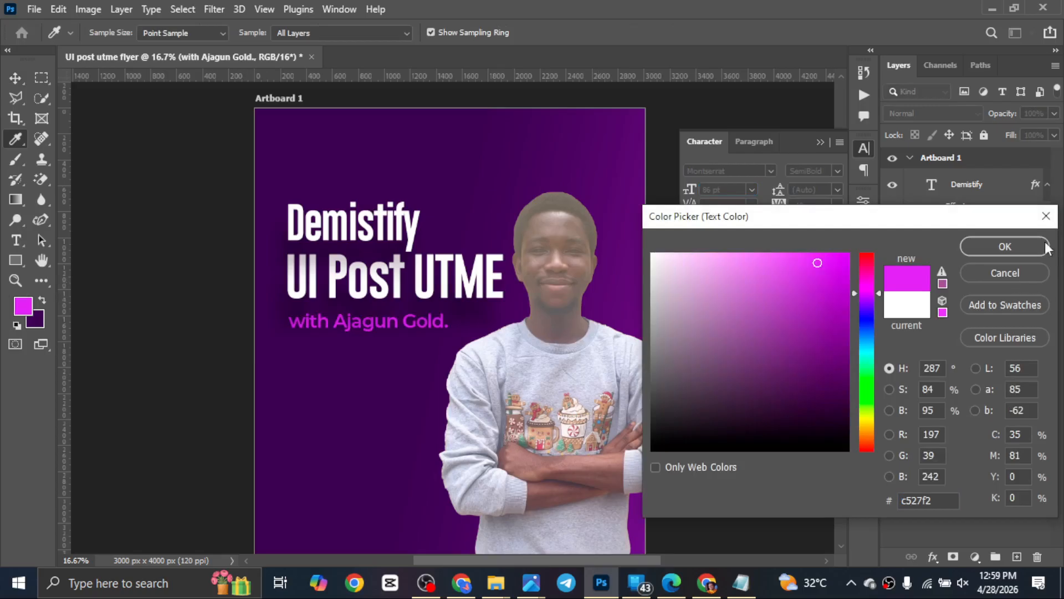
pyautogui.moveTo(793, 291); pyautogui.dragTo(756, 215)
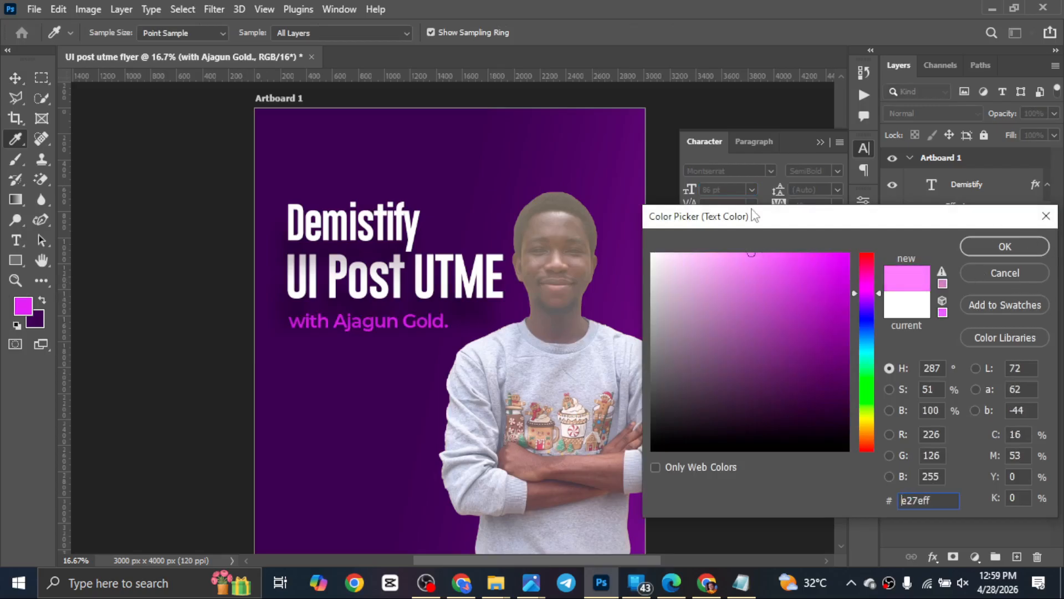
pyautogui.click(1005, 246)
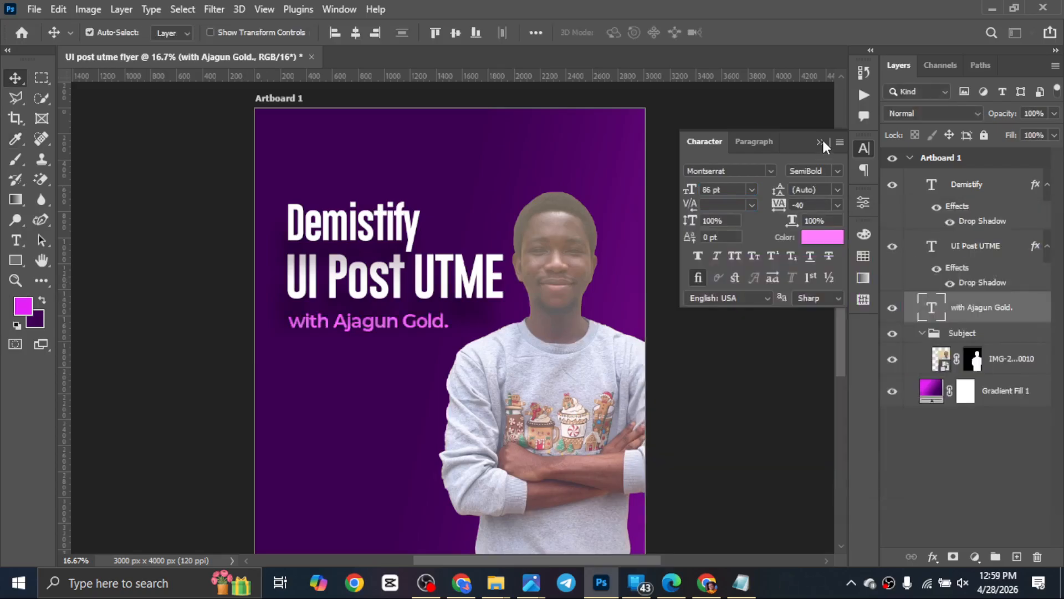
# Review the whole flyer layout, examining the headline, the tutor's photo and the empty lower area.
pyautogui.scroll(-3, 334, 371)
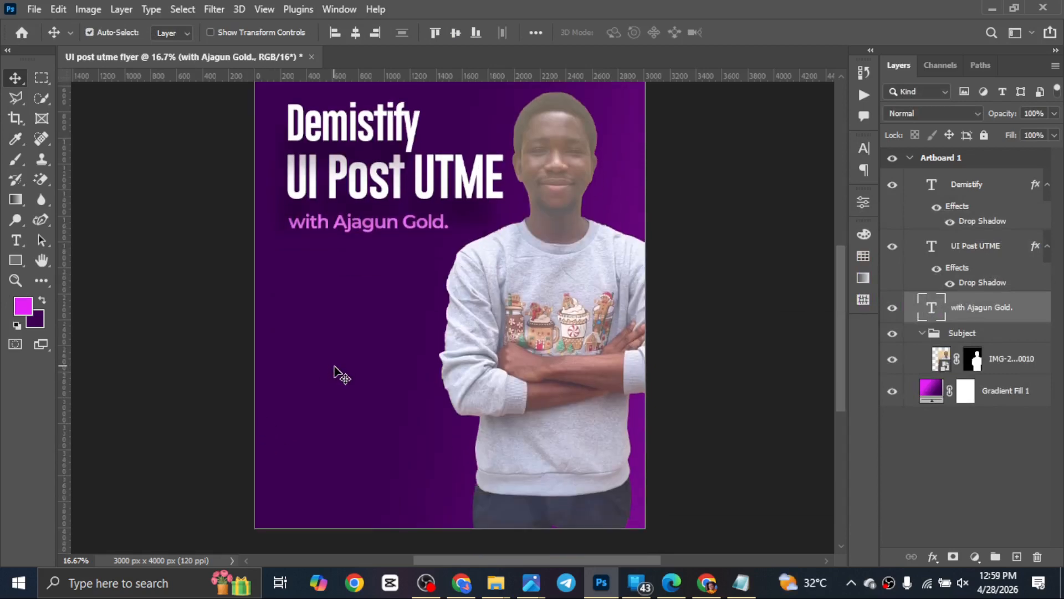
pyautogui.scroll(1, 316, 302)
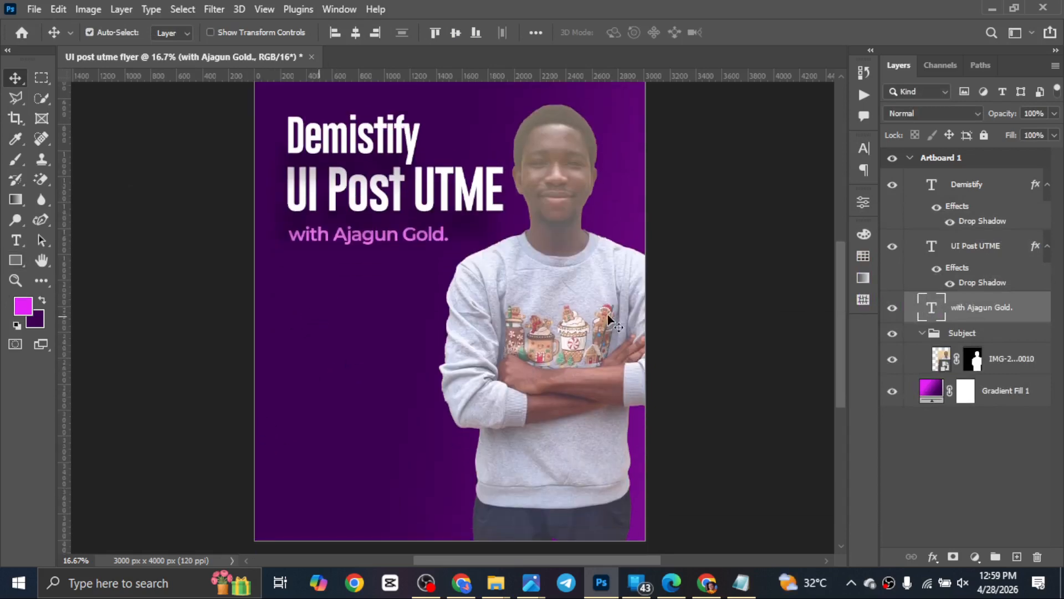
pyautogui.click(324, 382)
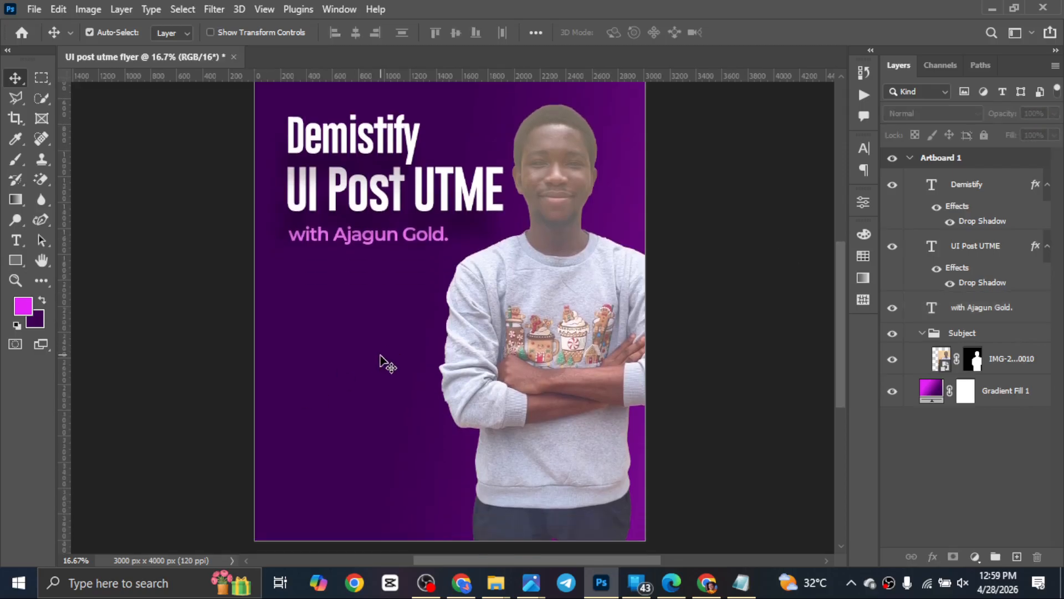
pyautogui.scroll(-2, 432, 426)
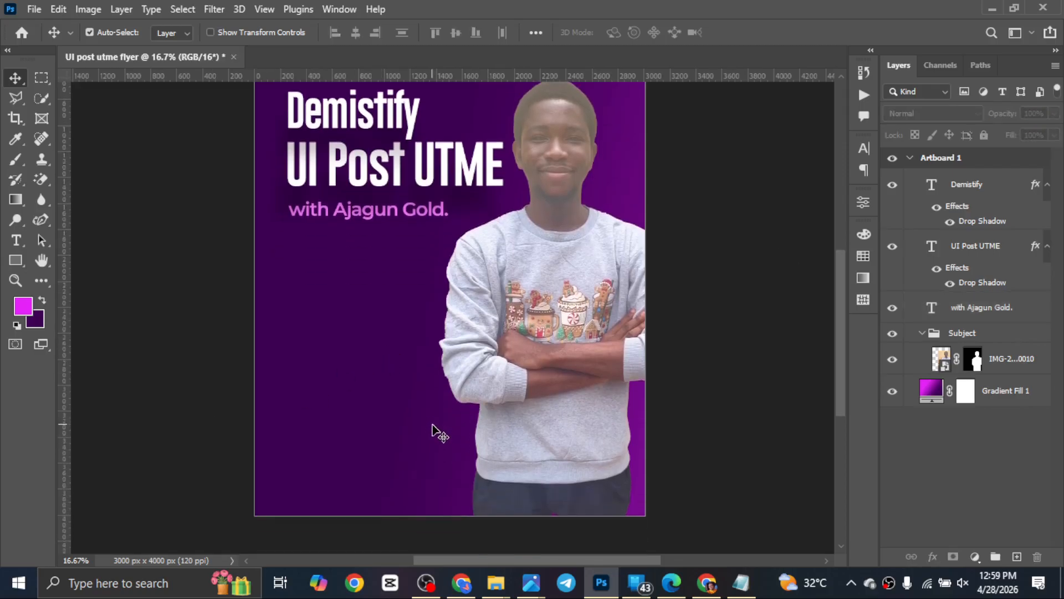
pyautogui.scroll(2, 444, 399)
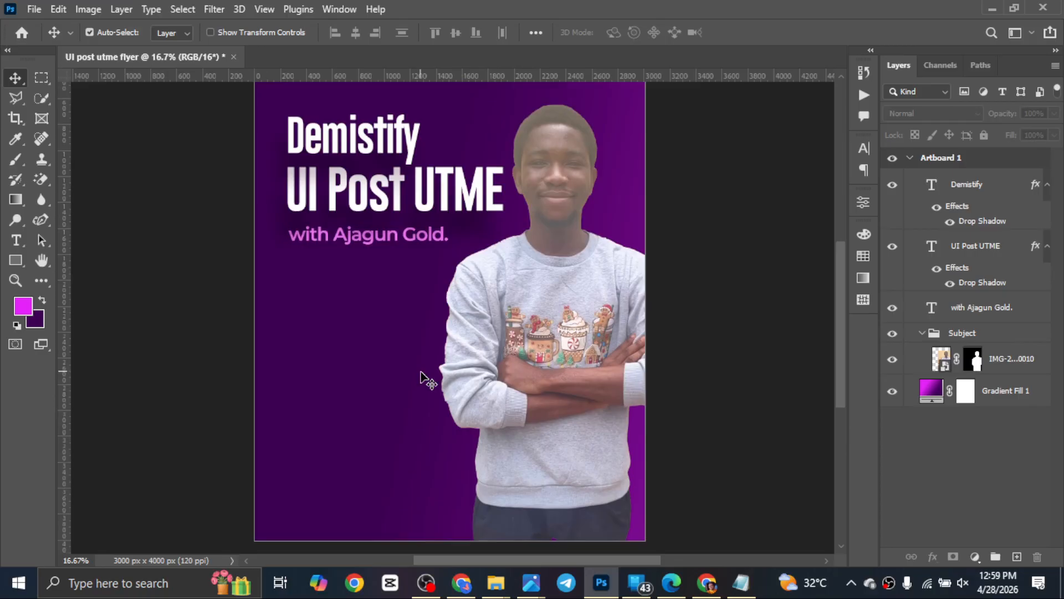
pyautogui.click(556, 282)
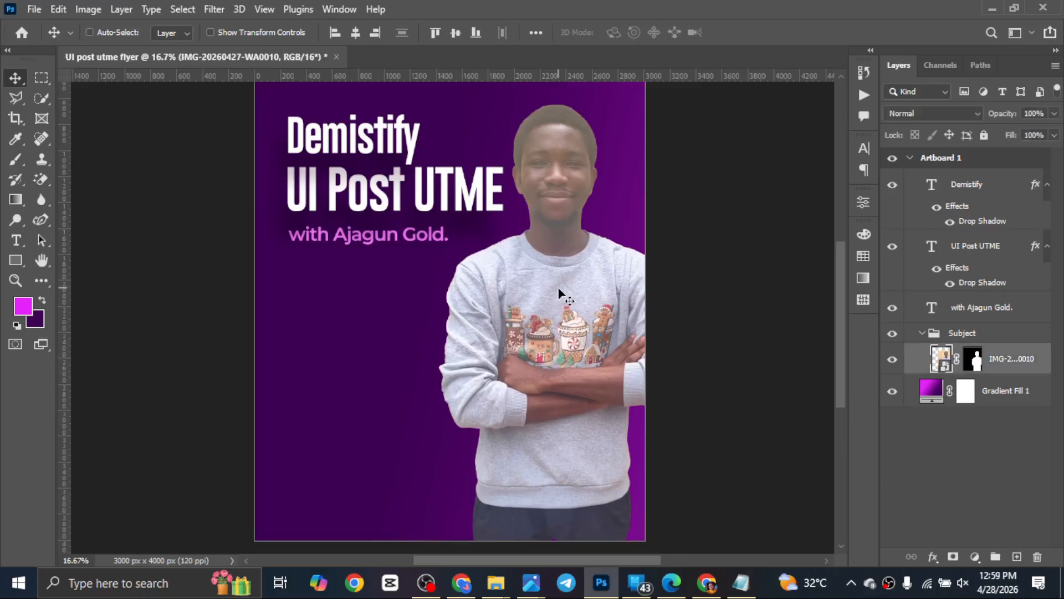
pyautogui.hotkey('ctrl', '-')
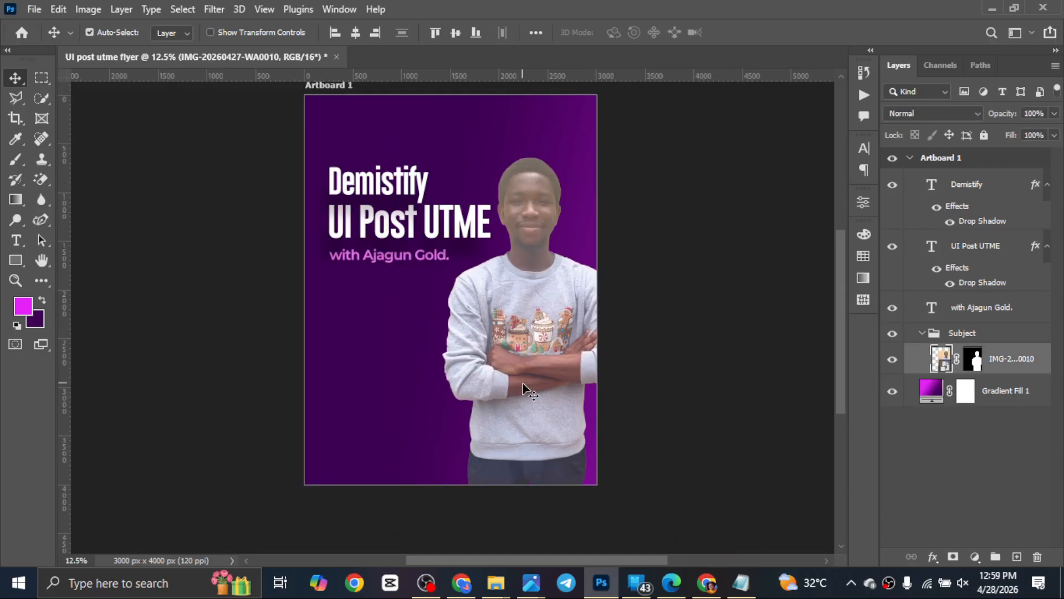
pyautogui.click(654, 426)
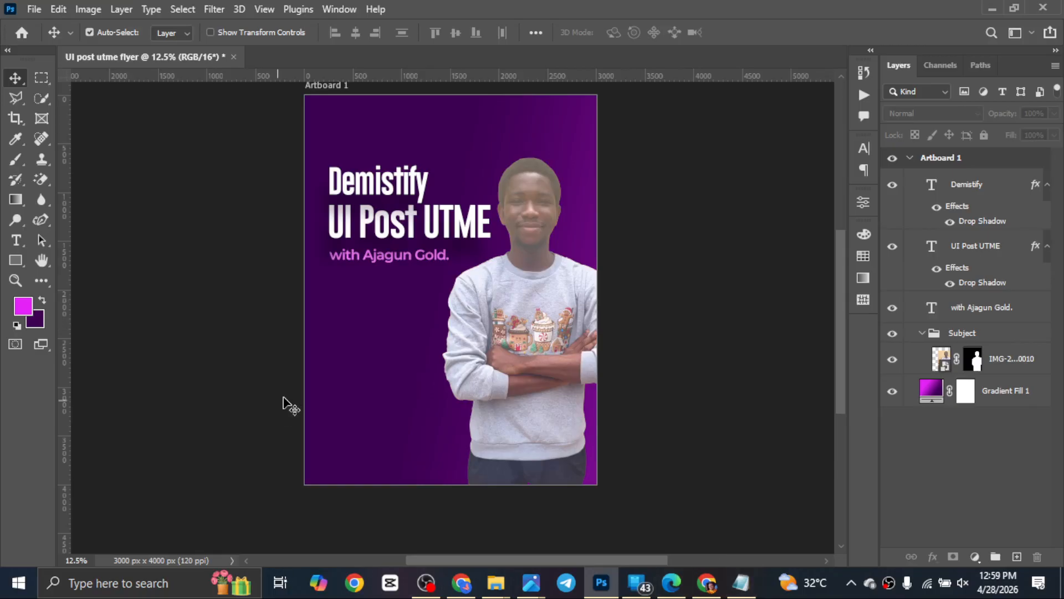
# Add a layer mask to the Subject group and draw a black-to-white linear gradient on it to fade the photo's lower part into the background.
pyautogui.click(537, 183)
pyautogui.click(933, 336)
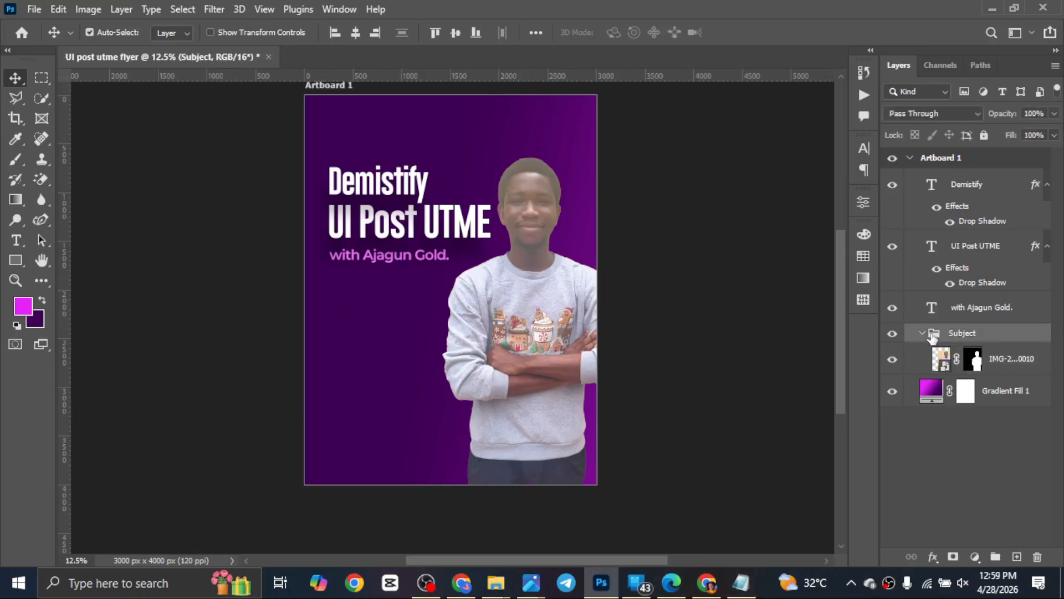
pyautogui.click(922, 333)
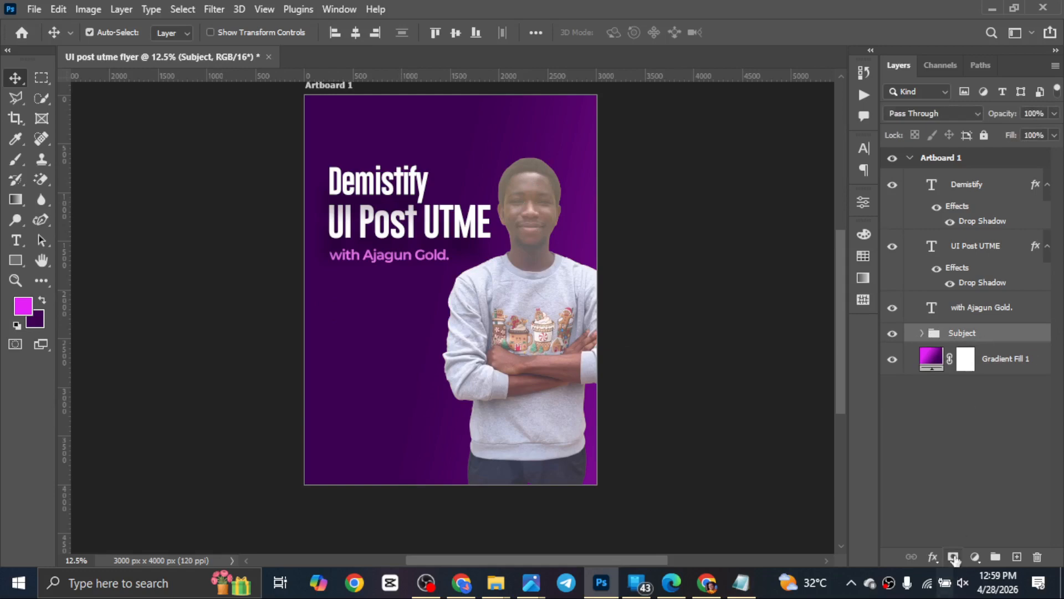
pyautogui.click(954, 557)
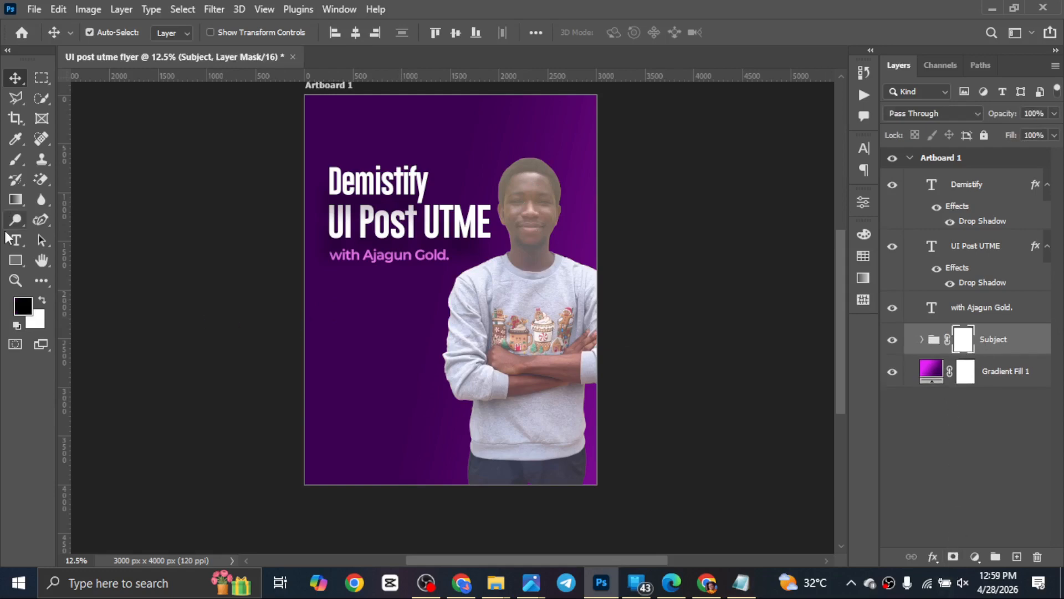
pyautogui.press('g')
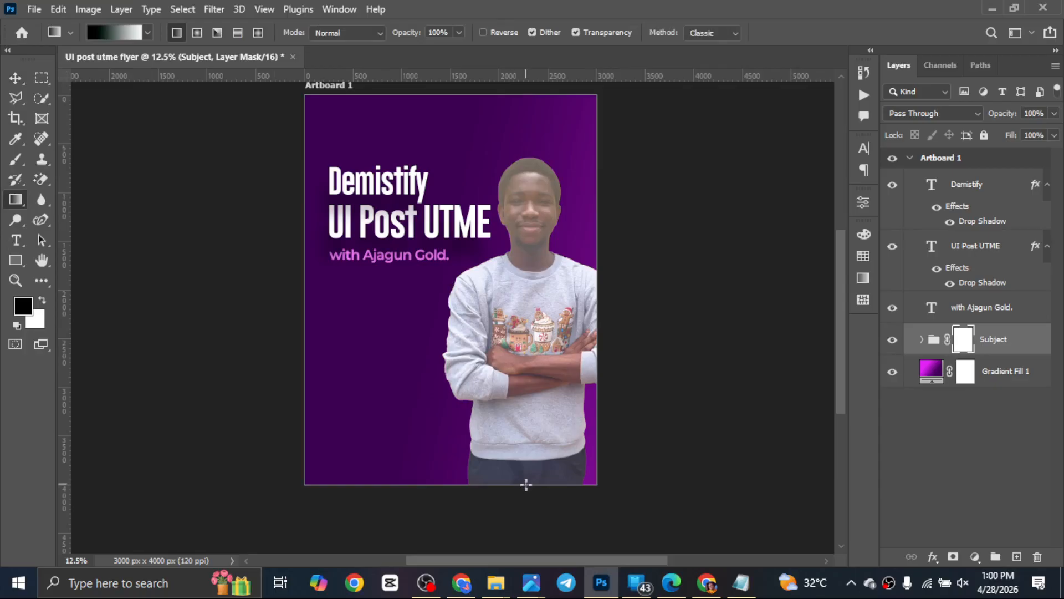
pyautogui.moveTo(526, 372); pyautogui.dragTo(522, 348)
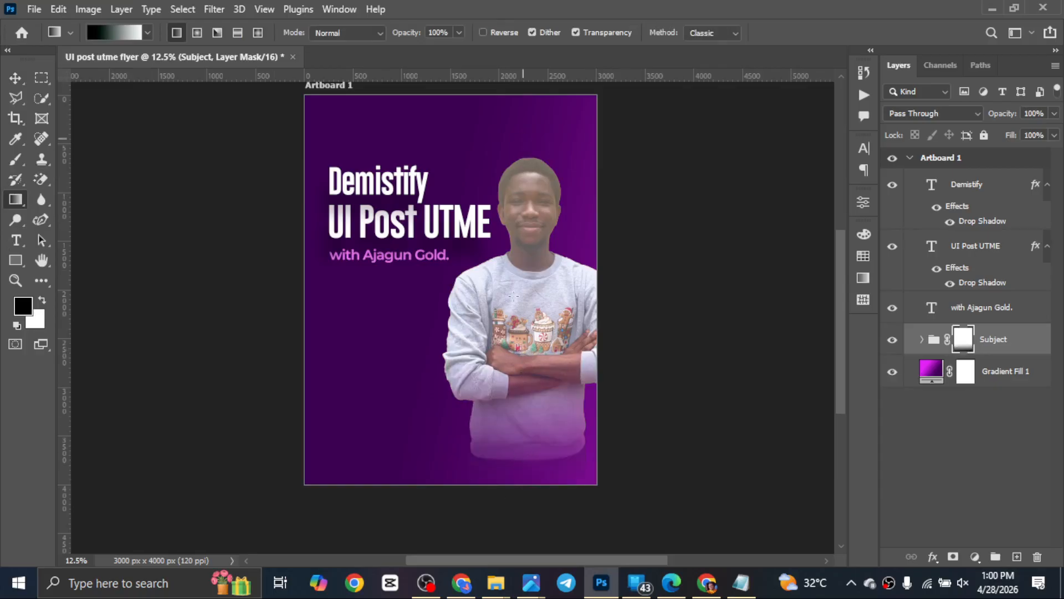
# Try a stronger gradient fade on the Subject group's mask across the lower sweater, and undo it.
pyautogui.moveTo(525, 448); pyautogui.dragTo(521, 357)
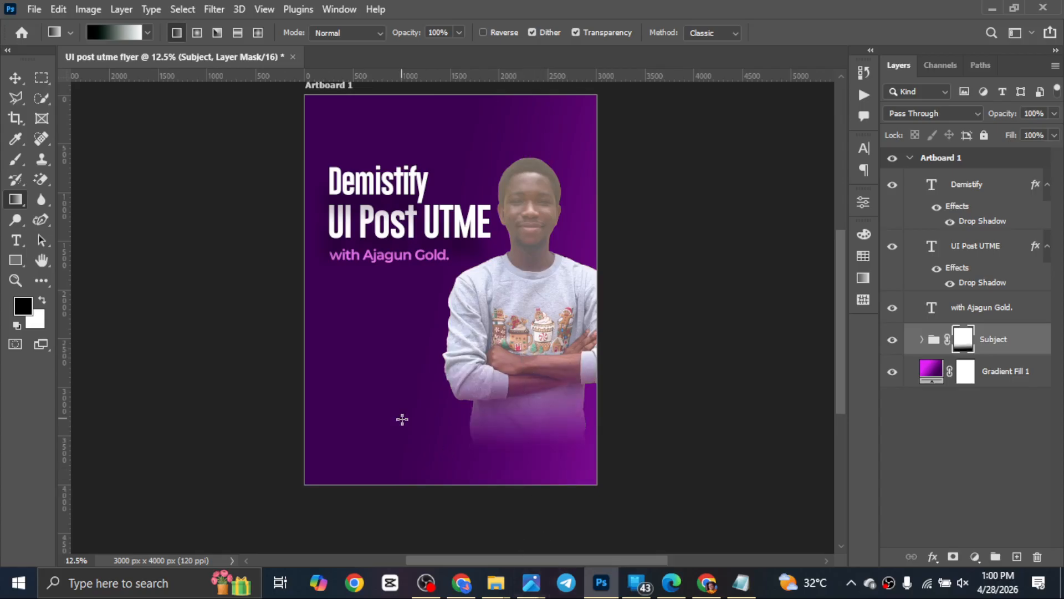
pyautogui.hotkey('ctrl', 'z')
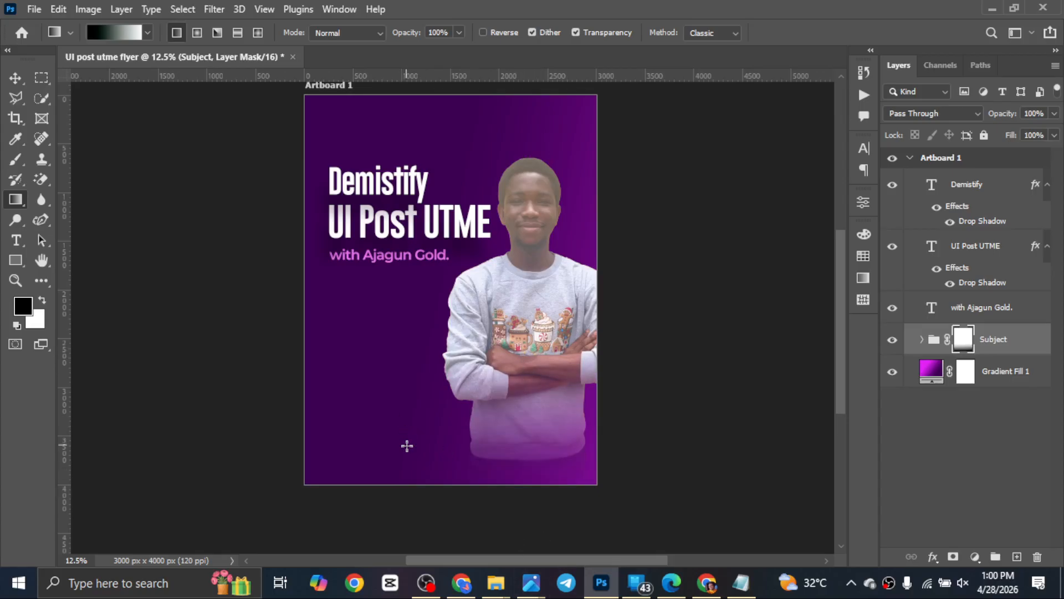
pyautogui.press('v')
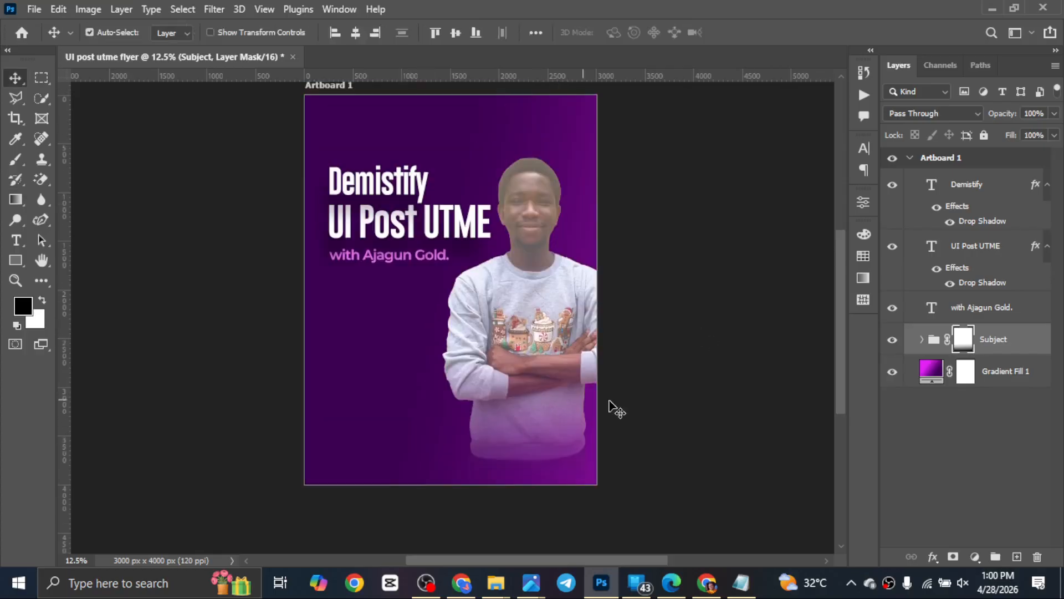
# Draw a rectangle about 3023 x 1777 px across the full width of the flyer's lower part, above all other layers.
pyautogui.click(197, 239)
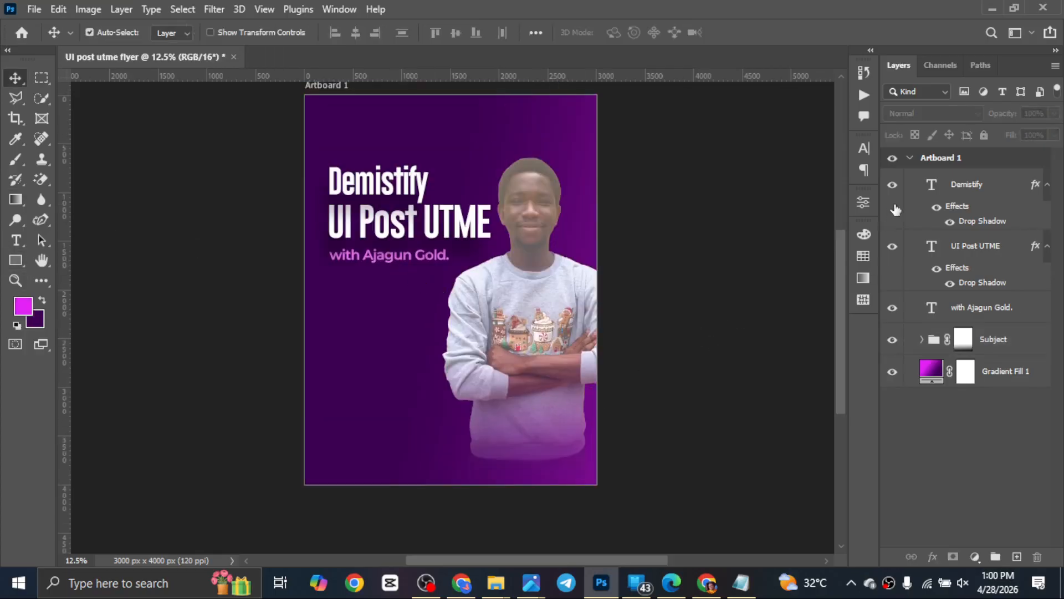
pyautogui.click(986, 187)
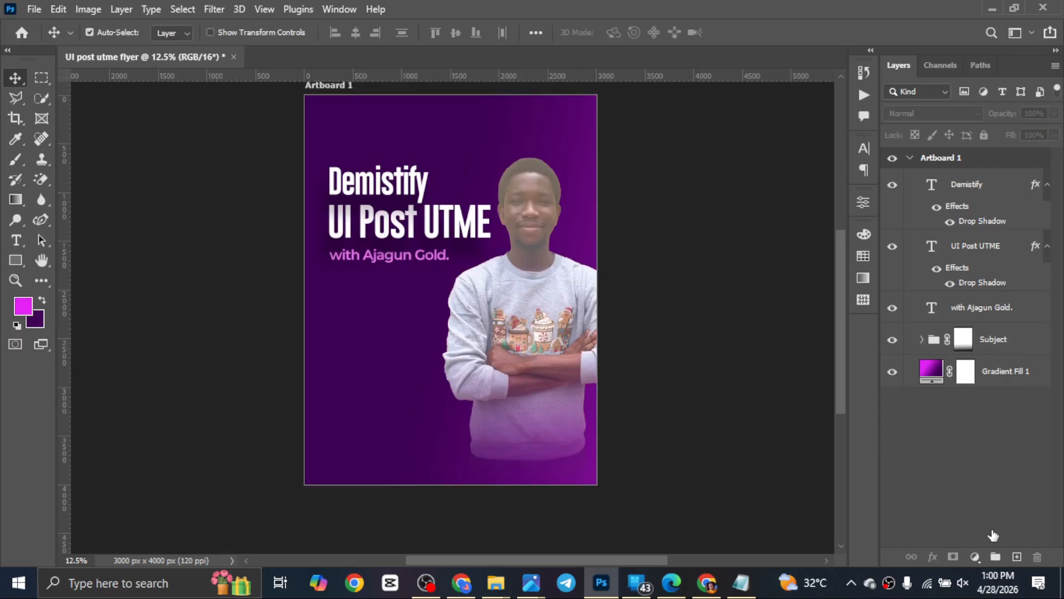
pyautogui.click(1015, 551)
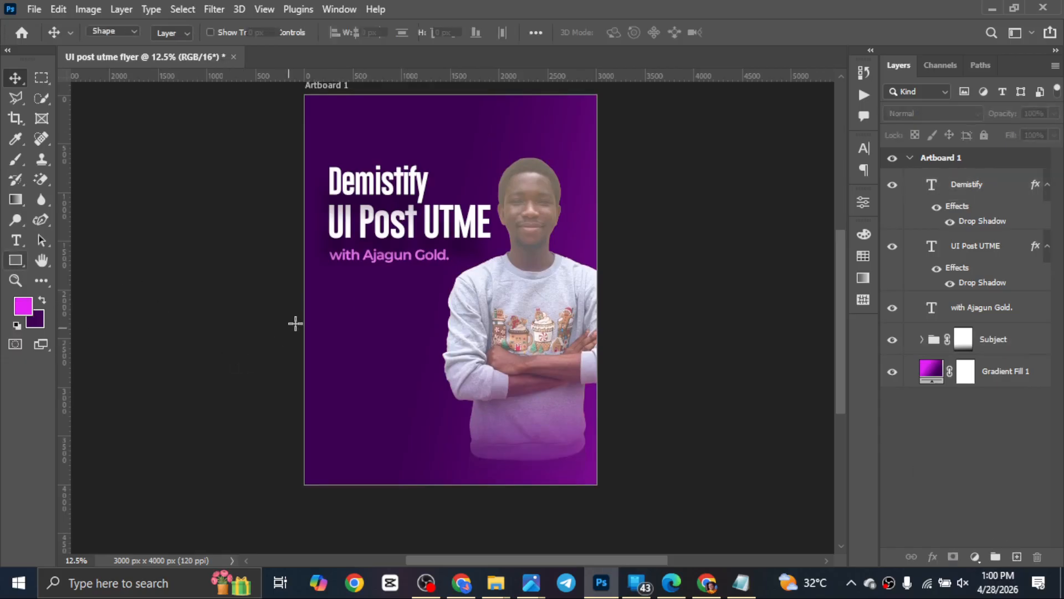
pyautogui.press('u')
pyautogui.moveTo(303, 311); pyautogui.dragTo(597, 484)
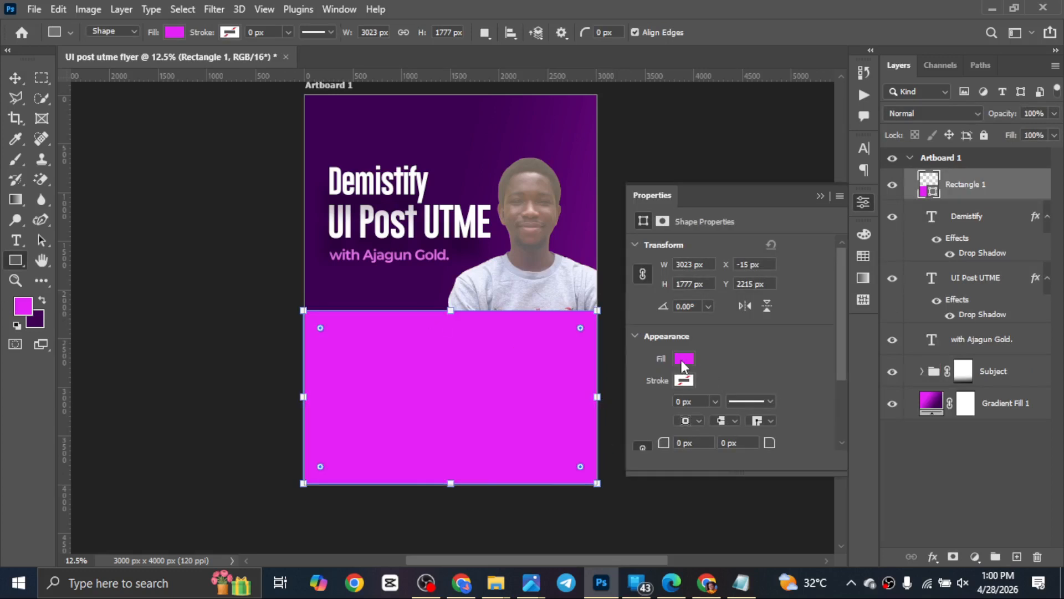
# Set the lower rectangle's fill to the dark purple background color.
pyautogui.click(684, 359)
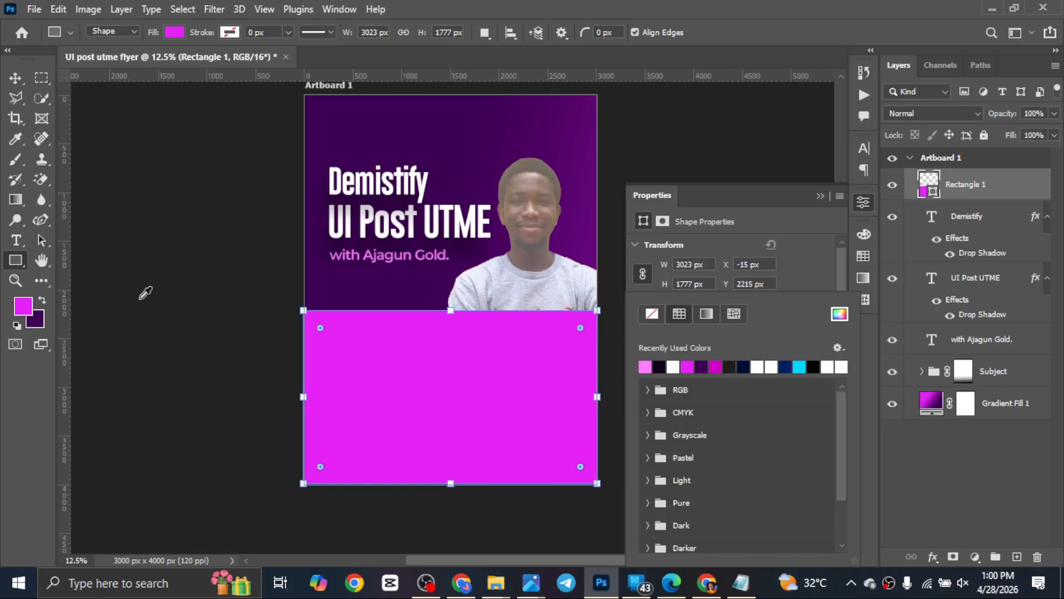
pyautogui.click(40, 320)
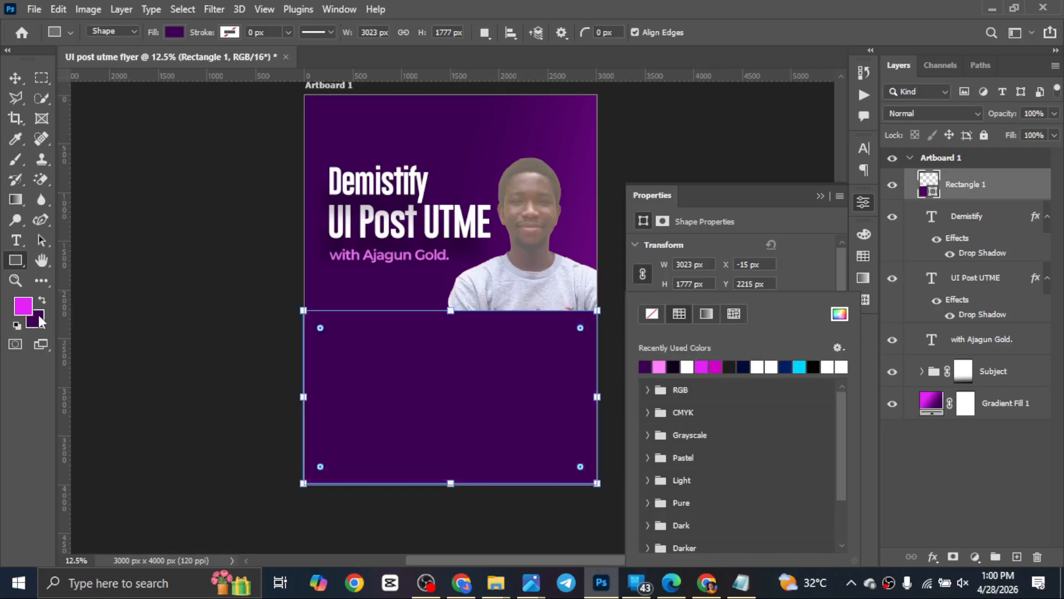
pyautogui.click(821, 195)
pyautogui.press('v')
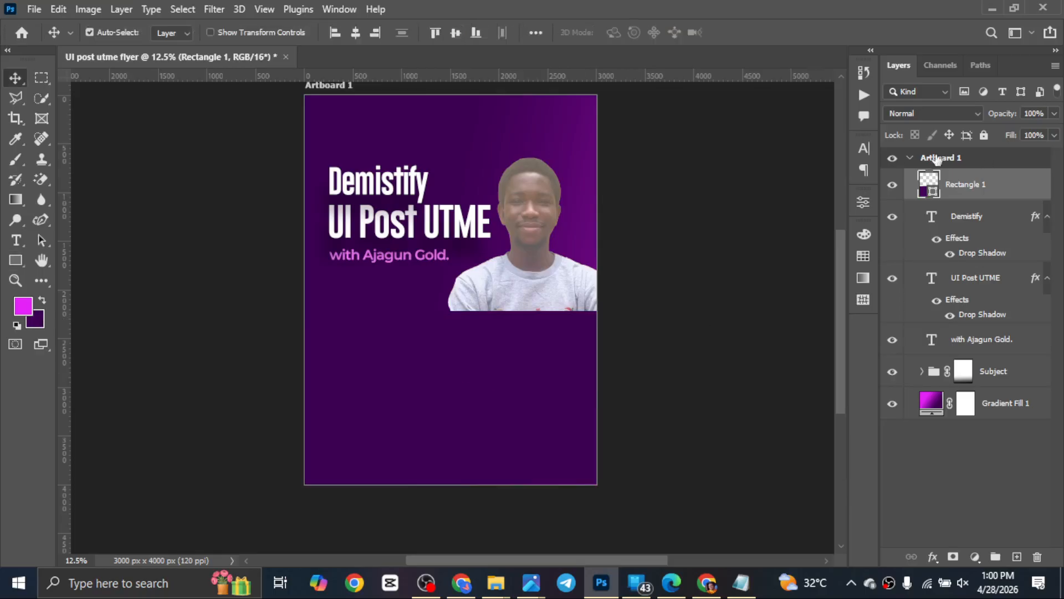
# Add a layer mask to the dark purple rectangle and draw a vertical black-to-white gradient on it, fading out its upper part.
pyautogui.click(954, 557)
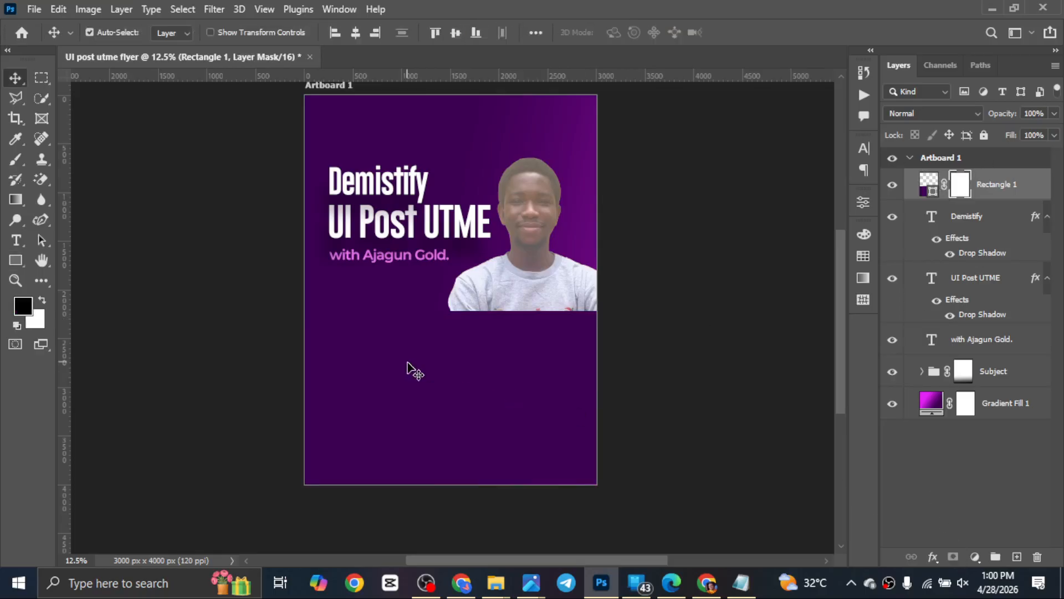
pyautogui.press('g')
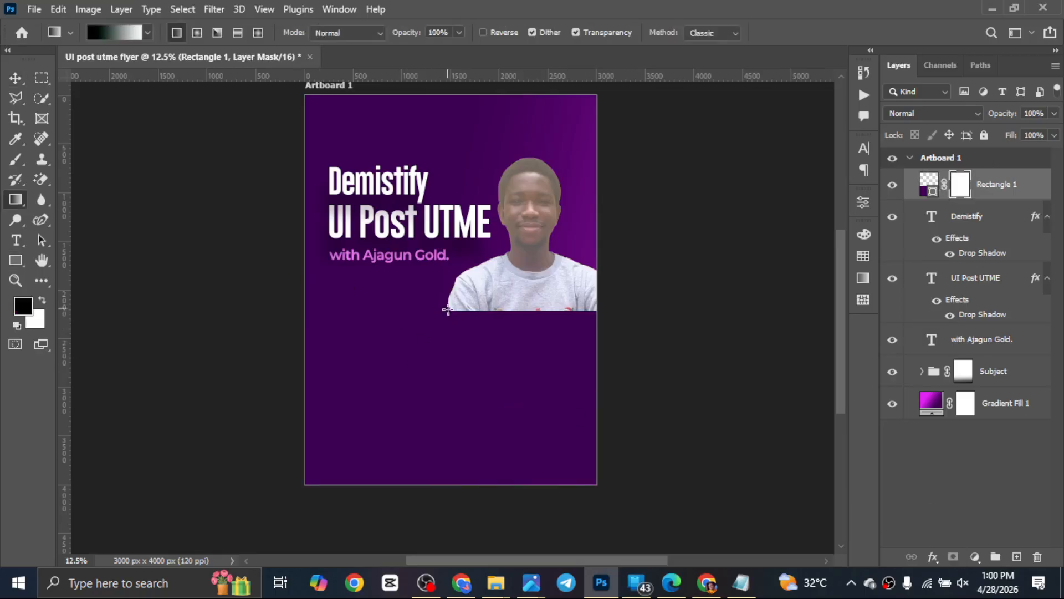
pyautogui.moveTo(448, 309); pyautogui.dragTo(448, 423)
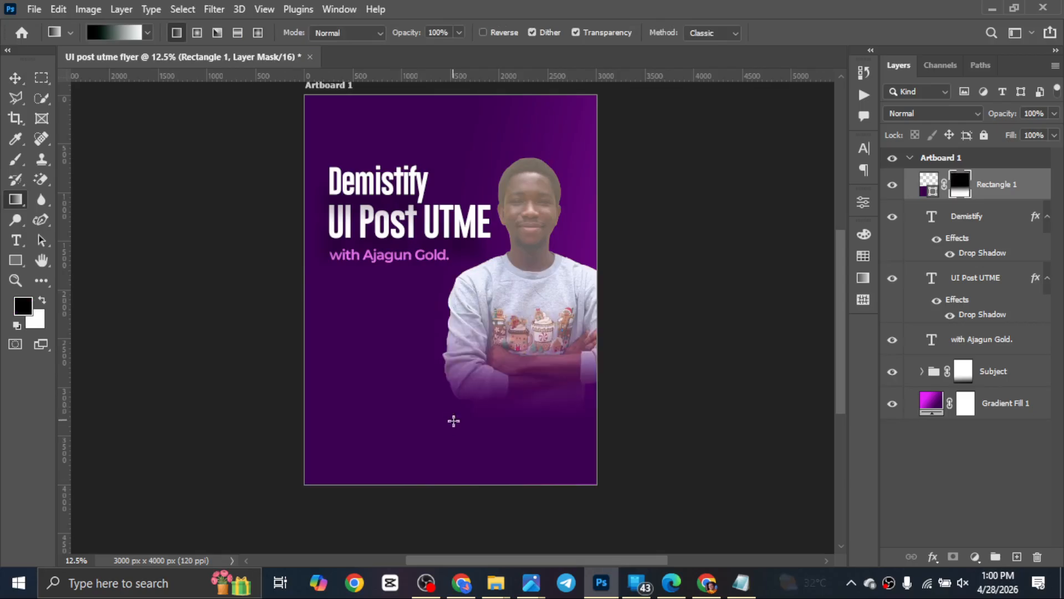
pyautogui.press('v')
# Stretch the faded rectangle horizontally so it extends slightly past both side edges of the artboard.
pyautogui.hotkey('ctrl', 't')
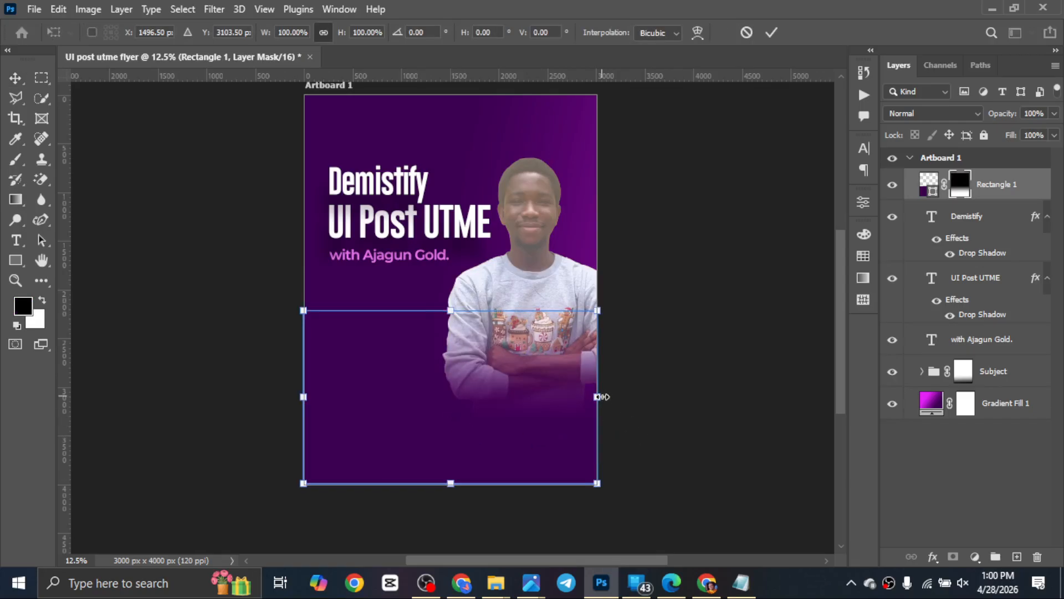
pyautogui.moveTo(603, 396); pyautogui.dragTo(622, 397)
pyautogui.moveTo(297, 397); pyautogui.dragTo(287, 400)
pyautogui.press('Return')
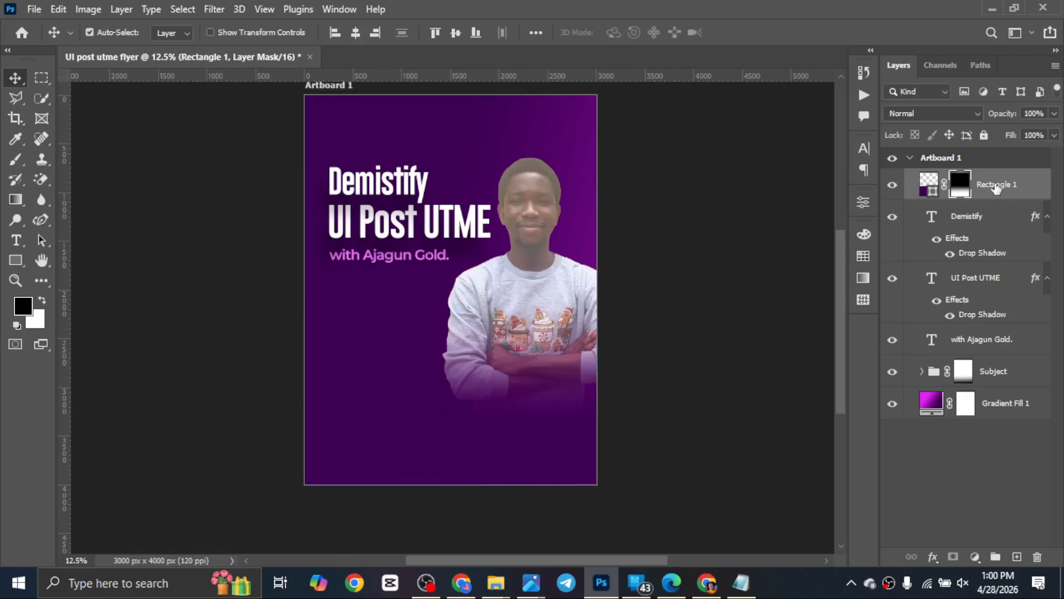
# Group the faded rectangle, name the group Fade rect, and collapse it.
pyautogui.hotkey('ctrl', 'g')
pyautogui.doubleClick(964, 178)
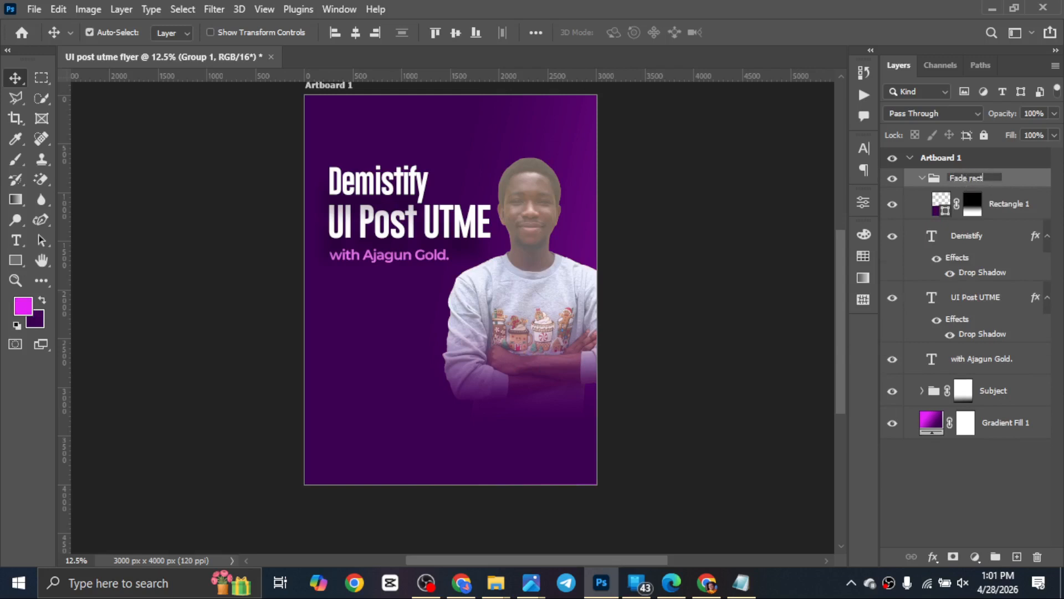
pyautogui.press('Return')
pyautogui.click(923, 179)
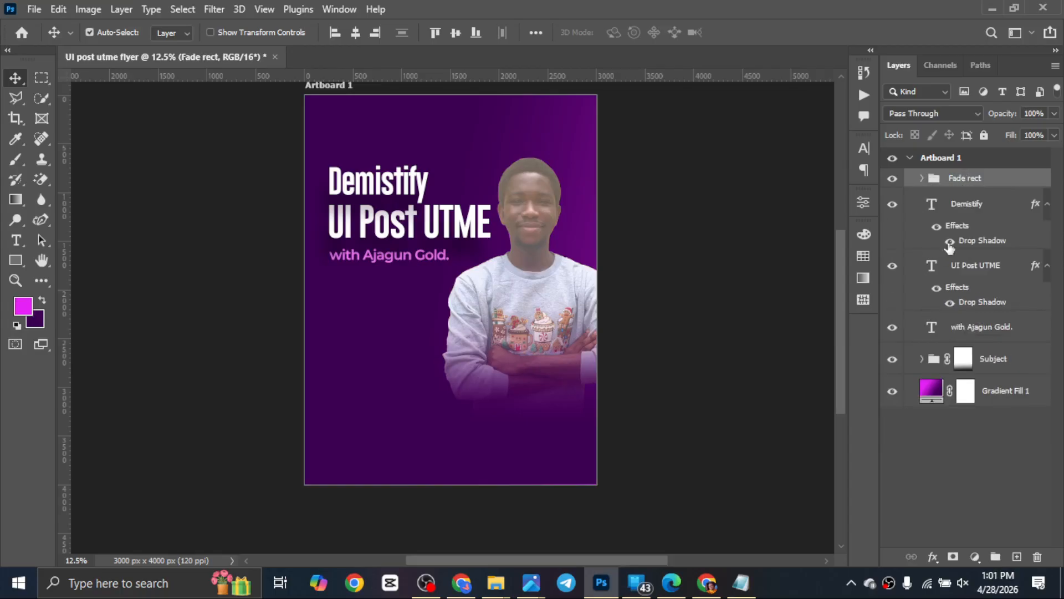
# Group the Demistify, UI Post UTME and tutor-name text layers and name the group Texts.
pyautogui.keyDown('ctrl'); pyautogui.click(992, 328); pyautogui.keyUp('ctrl')
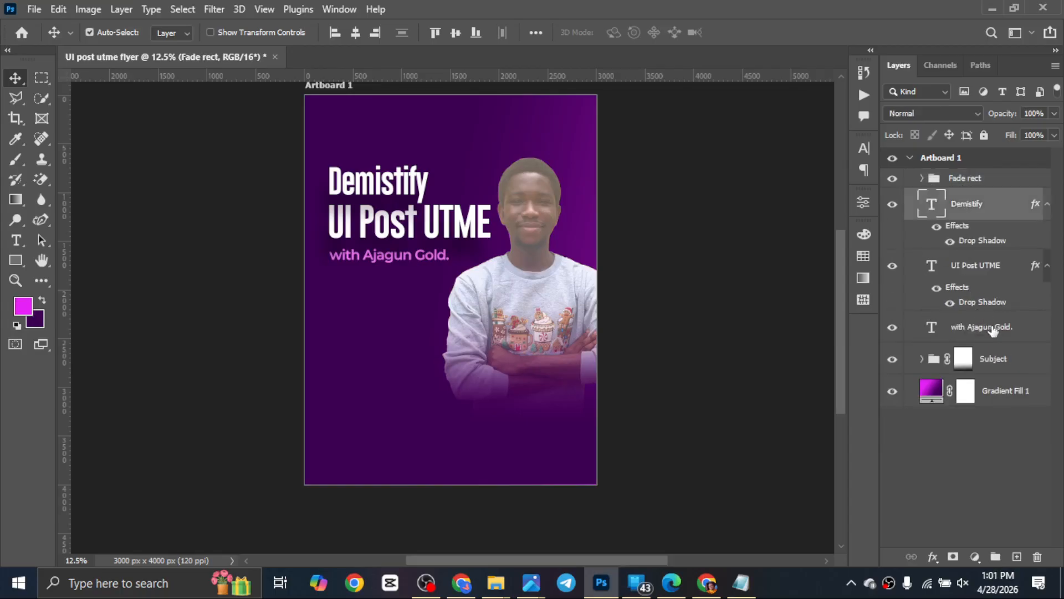
pyautogui.hotkey('ctrl', 'g')
pyautogui.hotkey('ctrl', 'shift', 'g')
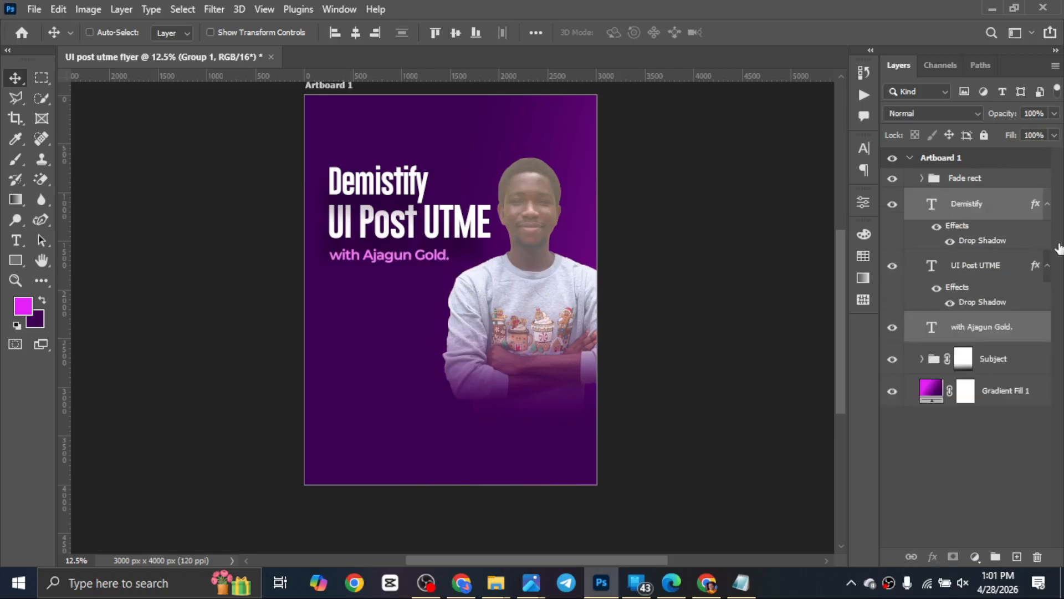
pyautogui.press('ctrl')
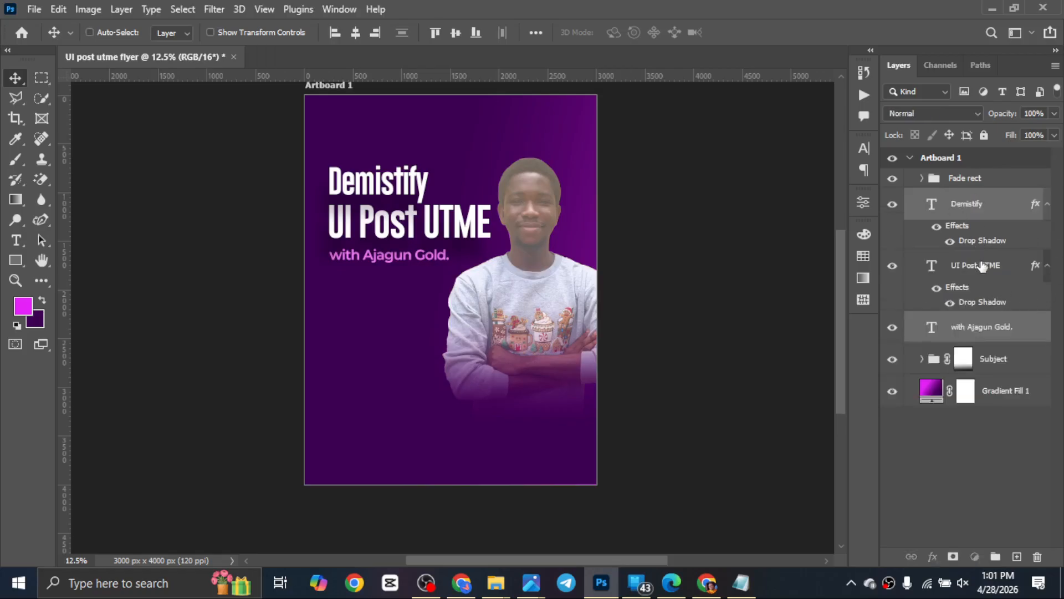
pyautogui.keyDown('ctrl'); pyautogui.click(981, 266); pyautogui.keyUp('ctrl')
pyautogui.hotkey('ctrl', 'g')
pyautogui.doubleClick(963, 198)
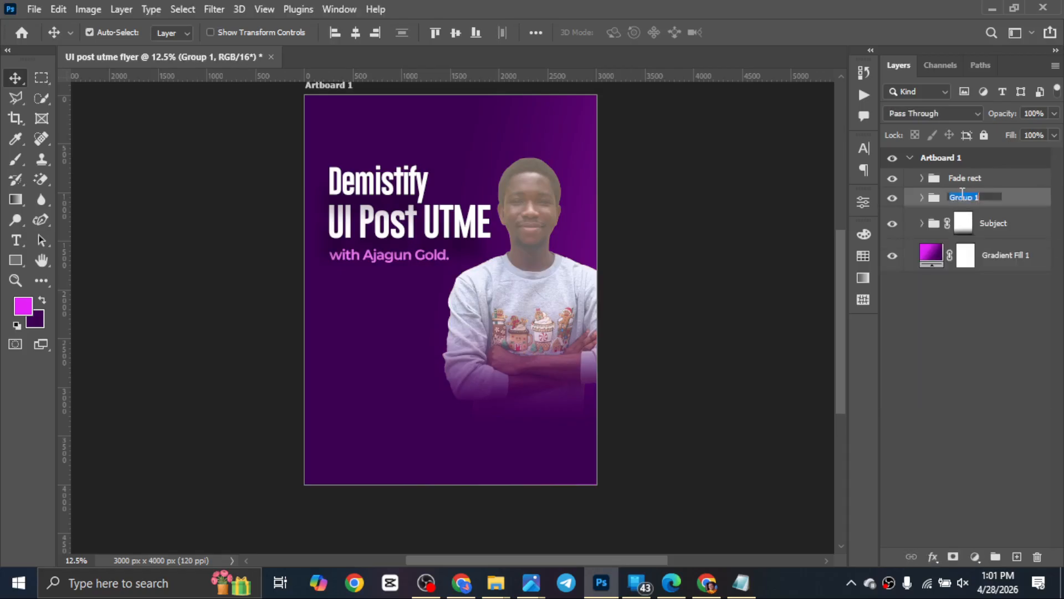
pyautogui.write('Texts')
pyautogui.press('Return')
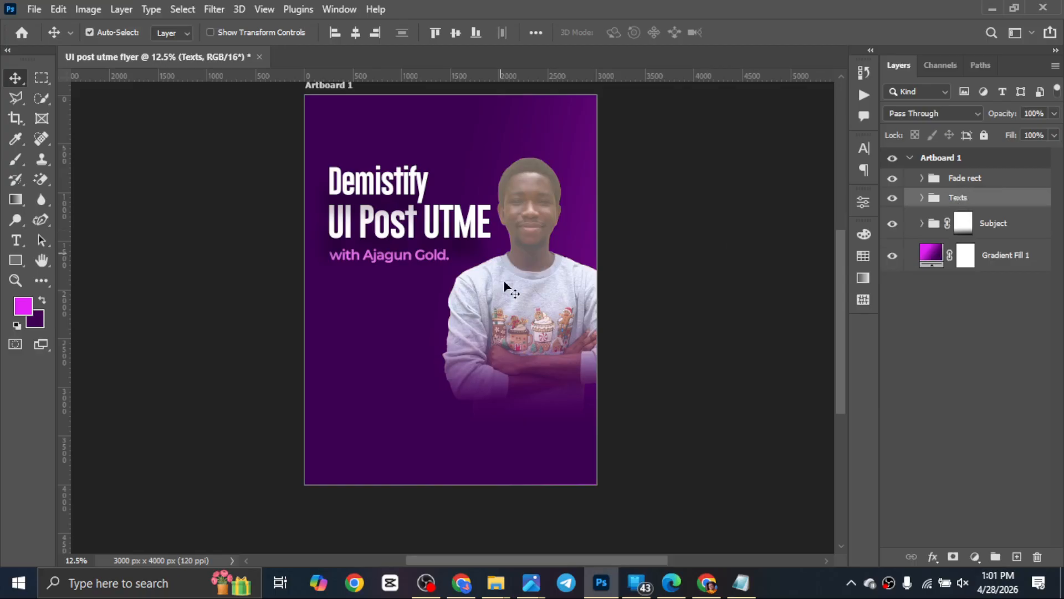
# Draw a magenta rectangle about 1351 x 1833 px below the tutor-name line, beside the photo.
pyautogui.scroll(-2, 343, 354)
pyautogui.scroll(2, 343, 352)
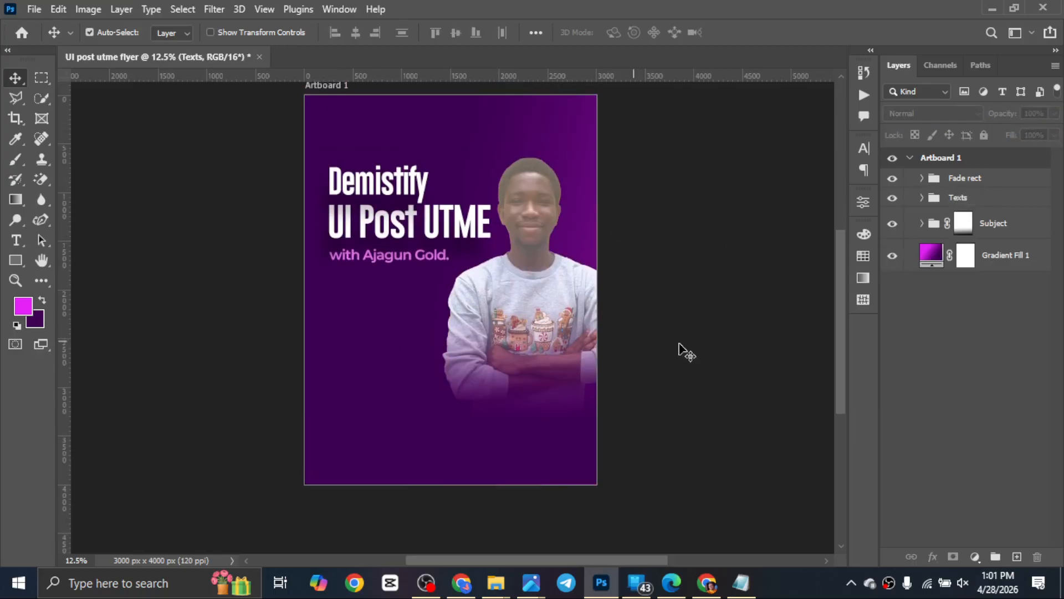
pyautogui.click(679, 339)
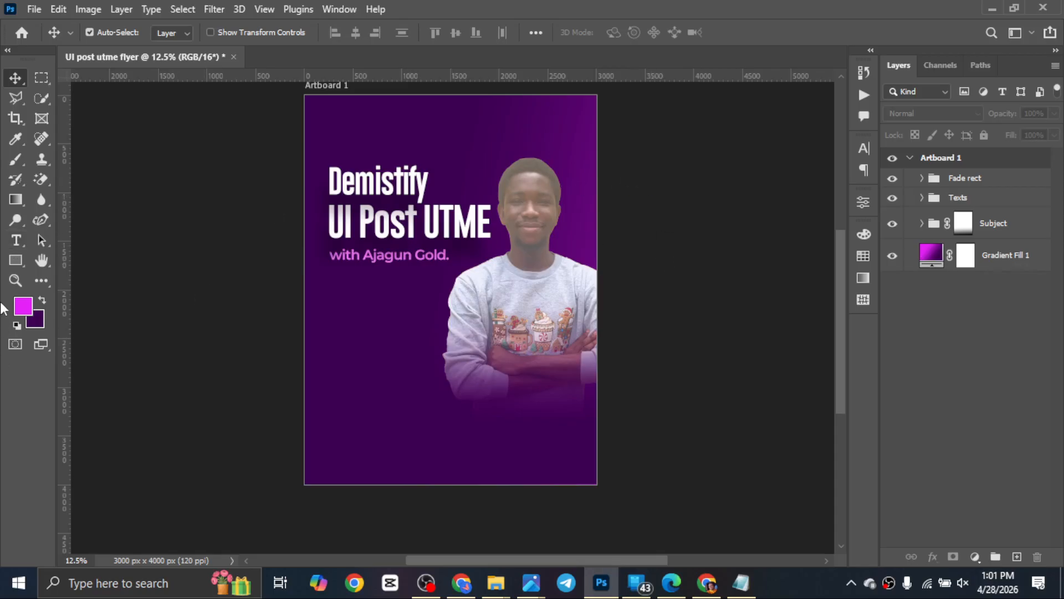
pyautogui.click(16, 260)
pyautogui.click(92, 262)
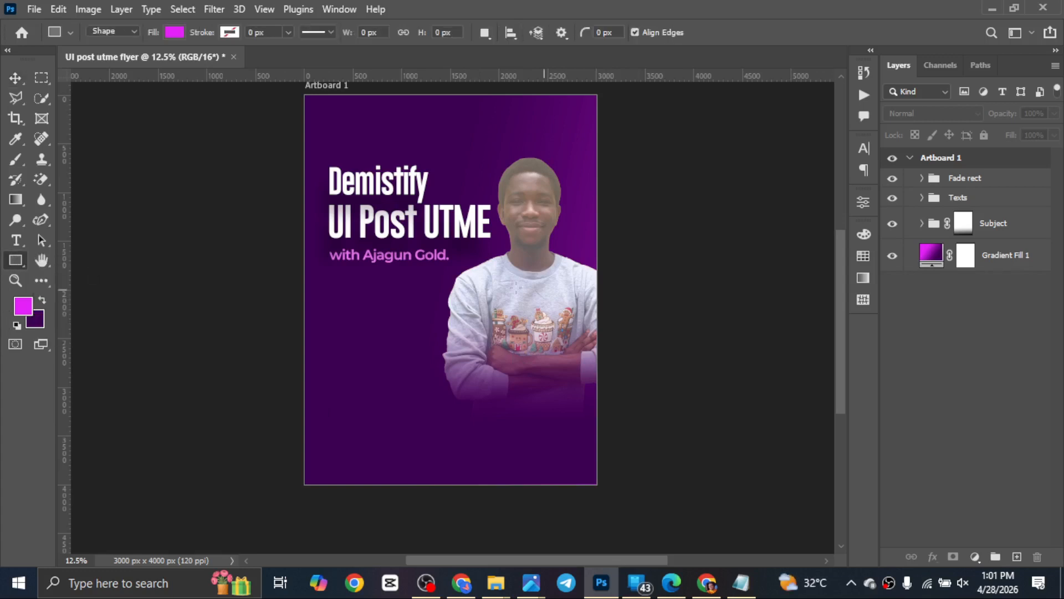
pyautogui.moveTo(333, 275); pyautogui.dragTo(464, 454)
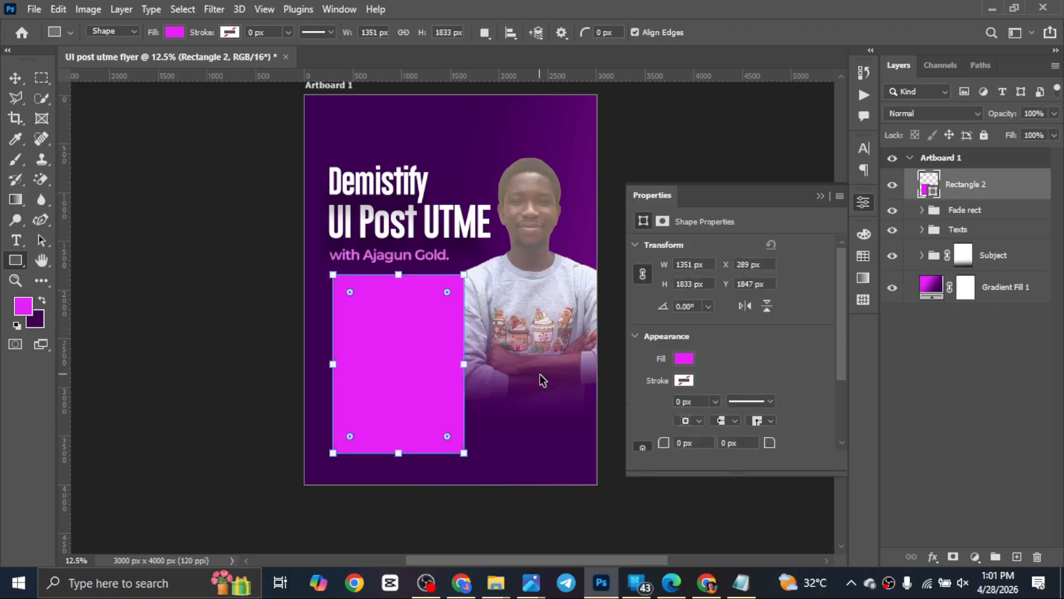
# Shorten the magenta rectangle to about 681 px high and move it slightly down, aligning its left edge with the text.
pyautogui.moveTo(399, 453); pyautogui.dragTo(419, 341)
pyautogui.press('Return')
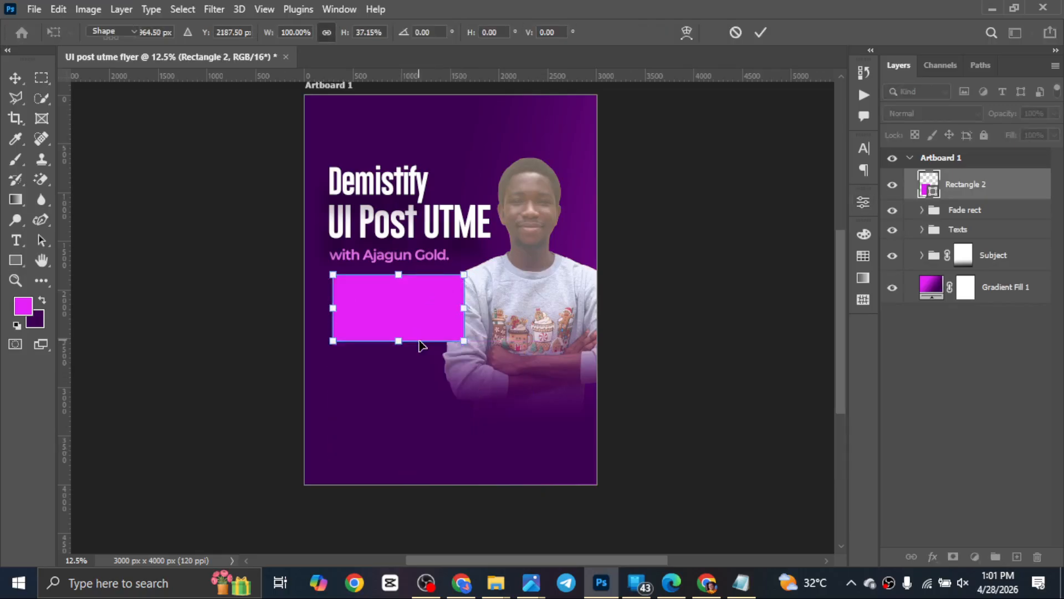
pyautogui.press('v')
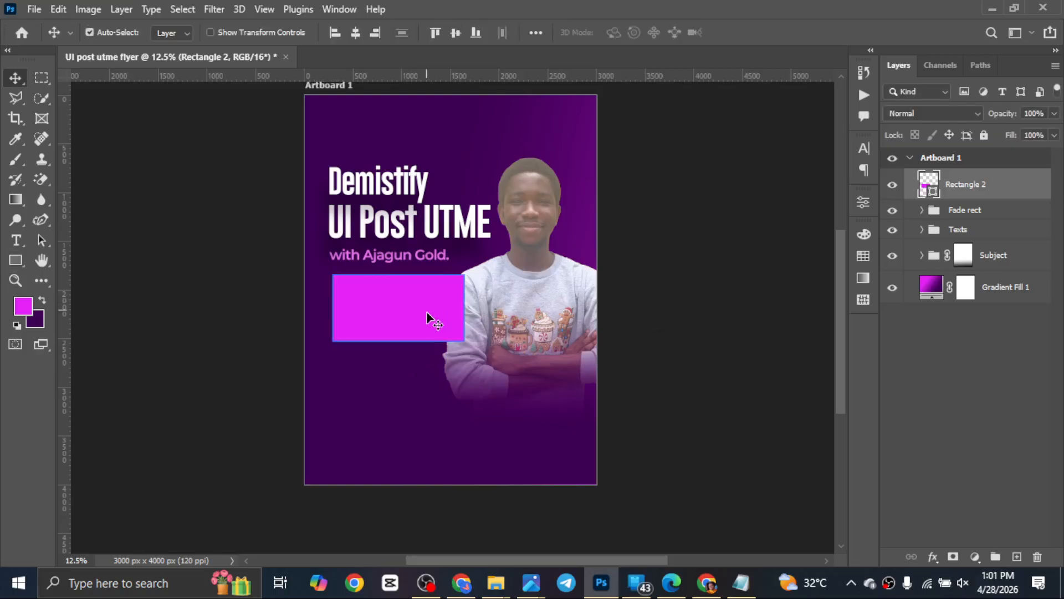
pyautogui.moveTo(430, 307); pyautogui.dragTo(428, 313)
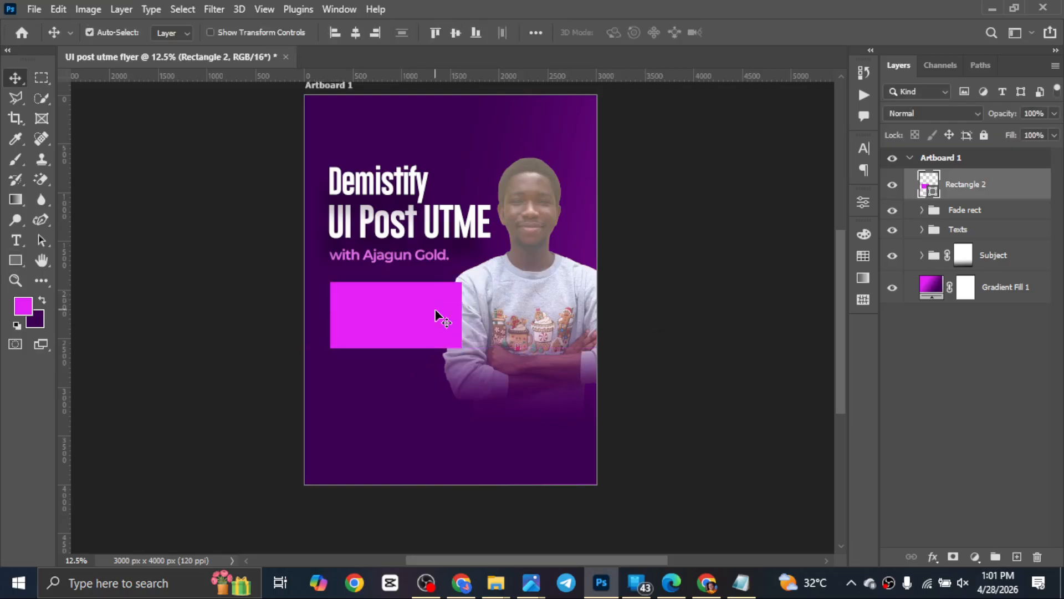
# Round the magenta rectangle's corners with a 50 px radius.
pyautogui.click(863, 203)
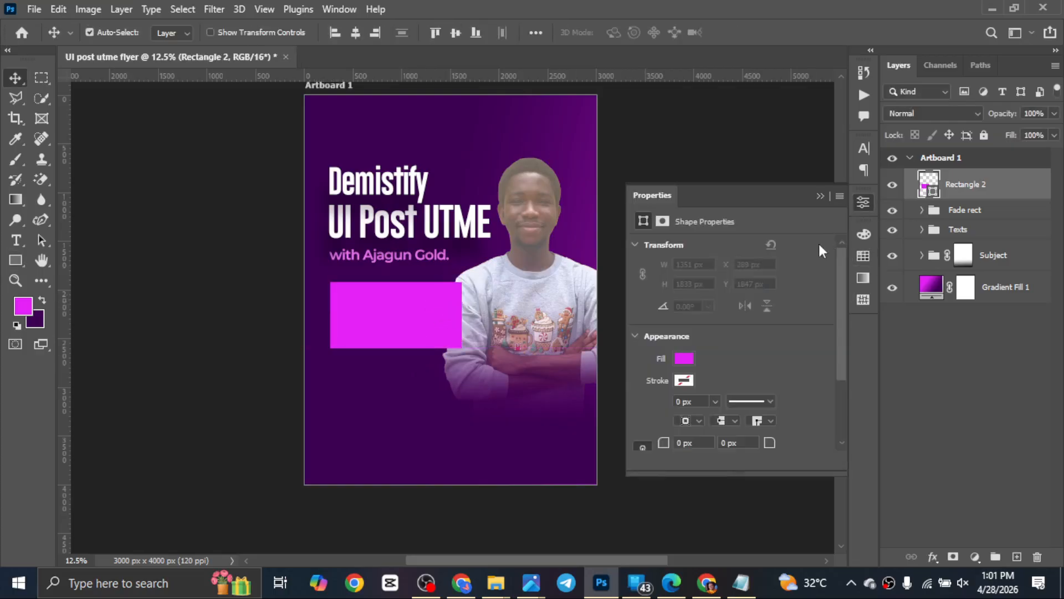
pyautogui.click(678, 442)
pyautogui.write('5')
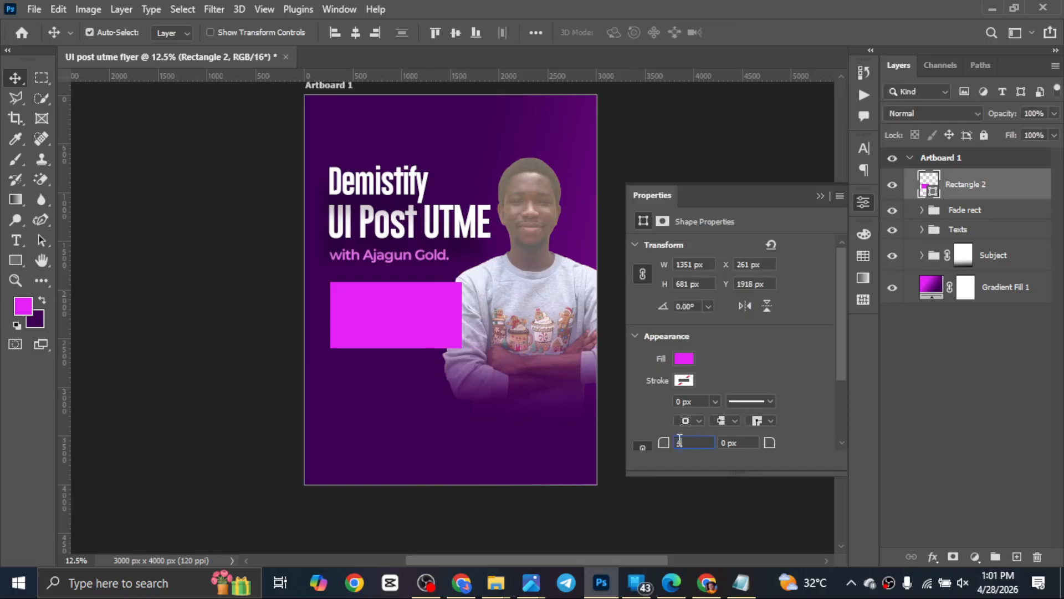
pyautogui.write('0')
pyautogui.press('Return')
pyautogui.click(821, 196)
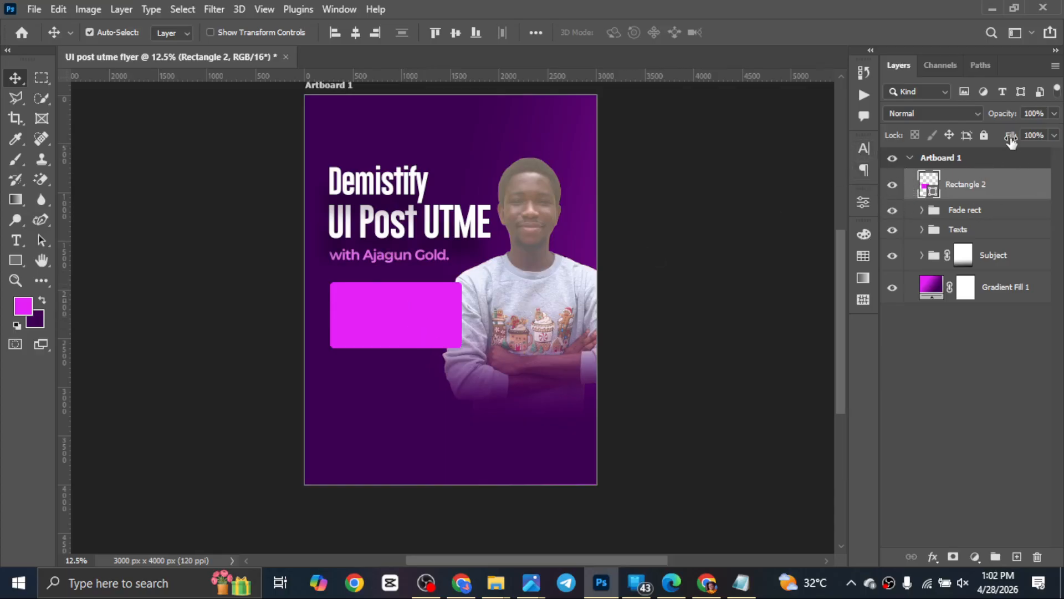
# Lower the rounded rectangle's fill opacity to 18% and change its color to white (ffffff).
pyautogui.moveTo(1011, 141); pyautogui.dragTo(613, 183)
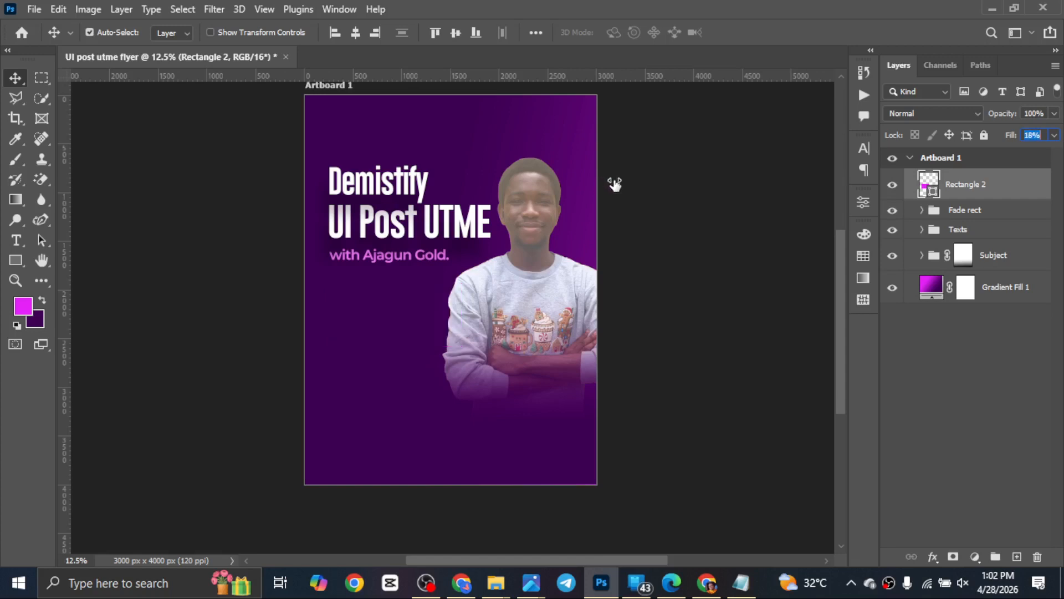
pyautogui.doubleClick(929, 184)
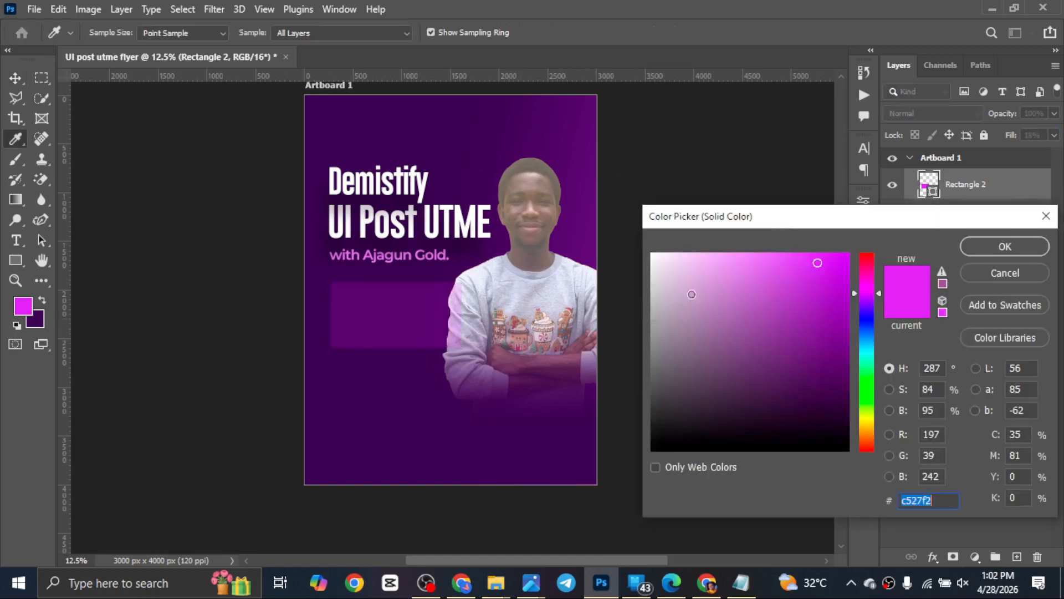
pyautogui.moveTo(692, 294); pyautogui.dragTo(651, 253)
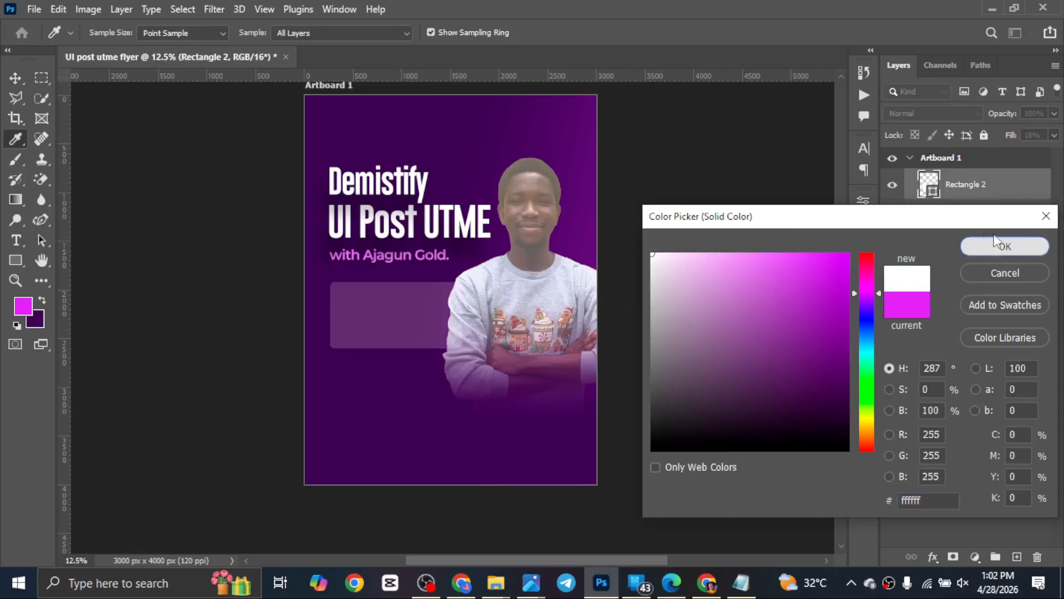
pyautogui.click(1014, 246)
pyautogui.doubleClick(929, 187)
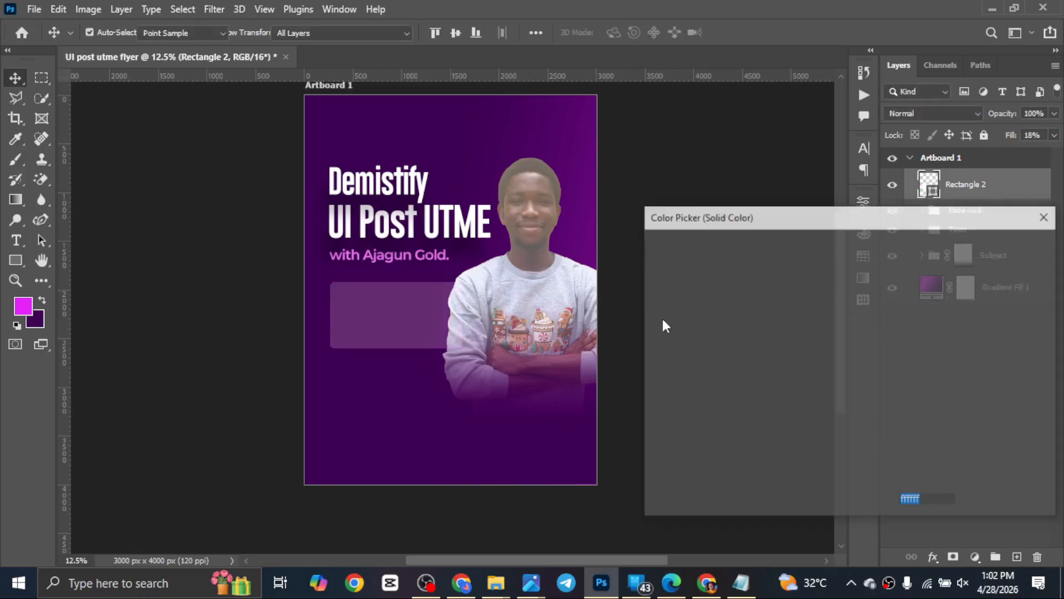
pyautogui.click(996, 248)
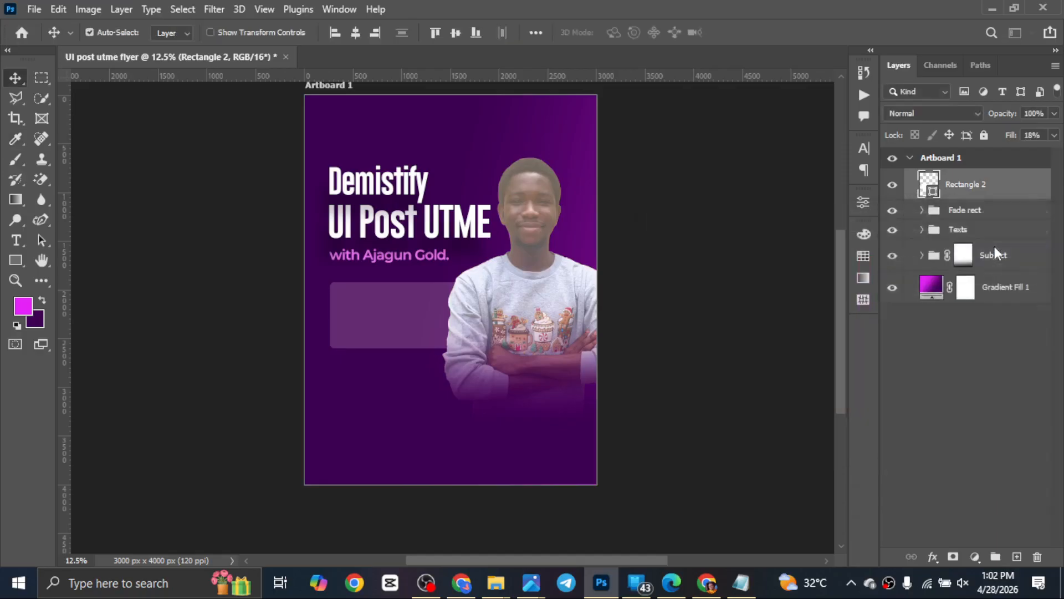
# Add a Stroke effect with a gradient fill to the translucent rectangle, changing the gradient's black stop to near-white.
pyautogui.click(929, 557)
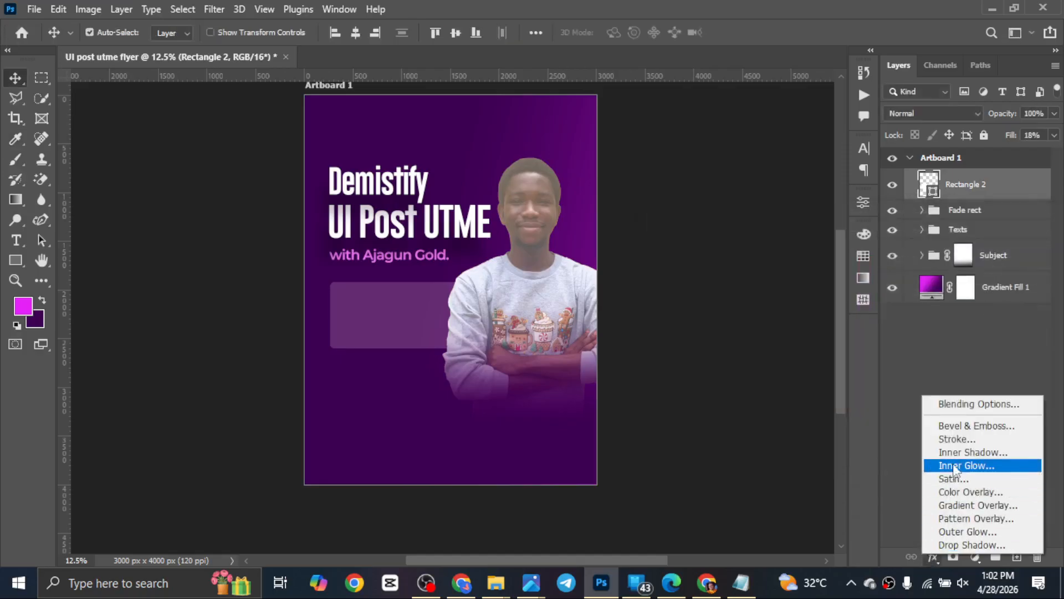
pyautogui.click(960, 438)
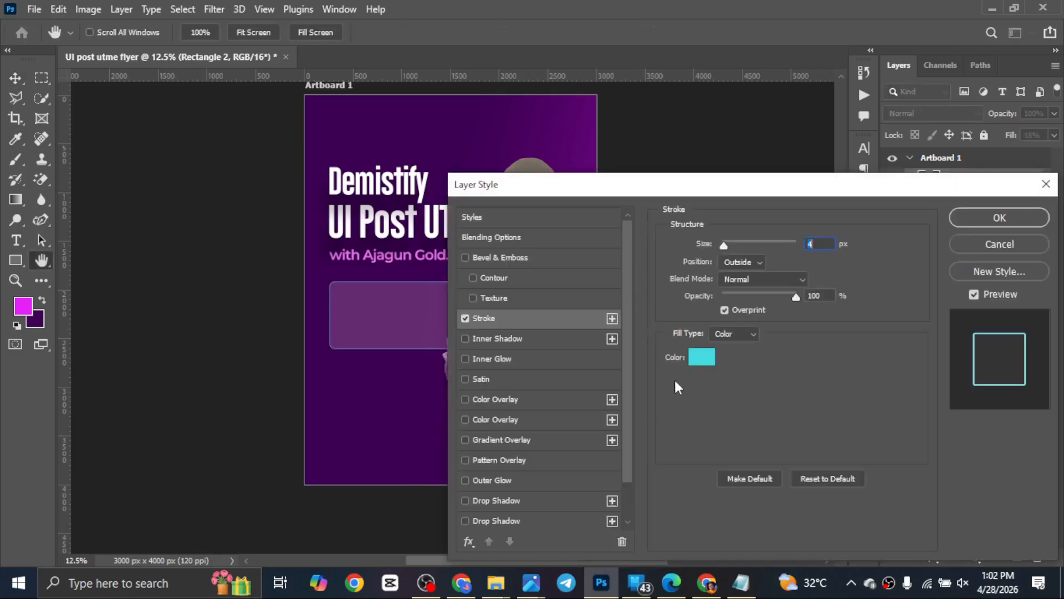
pyautogui.click(737, 333)
pyautogui.click(737, 356)
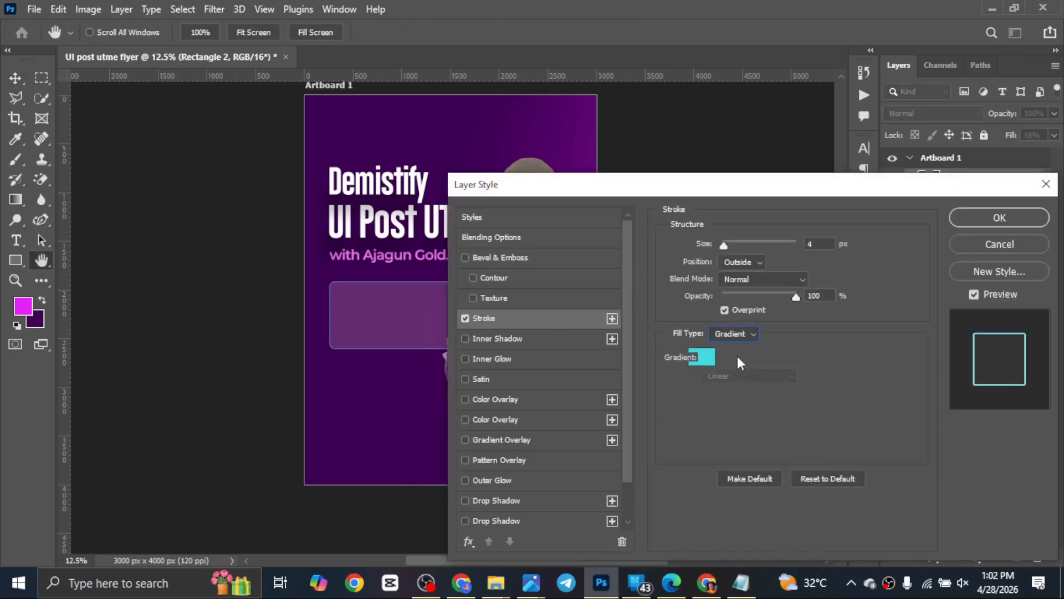
pyautogui.click(710, 360)
pyautogui.click(662, 453)
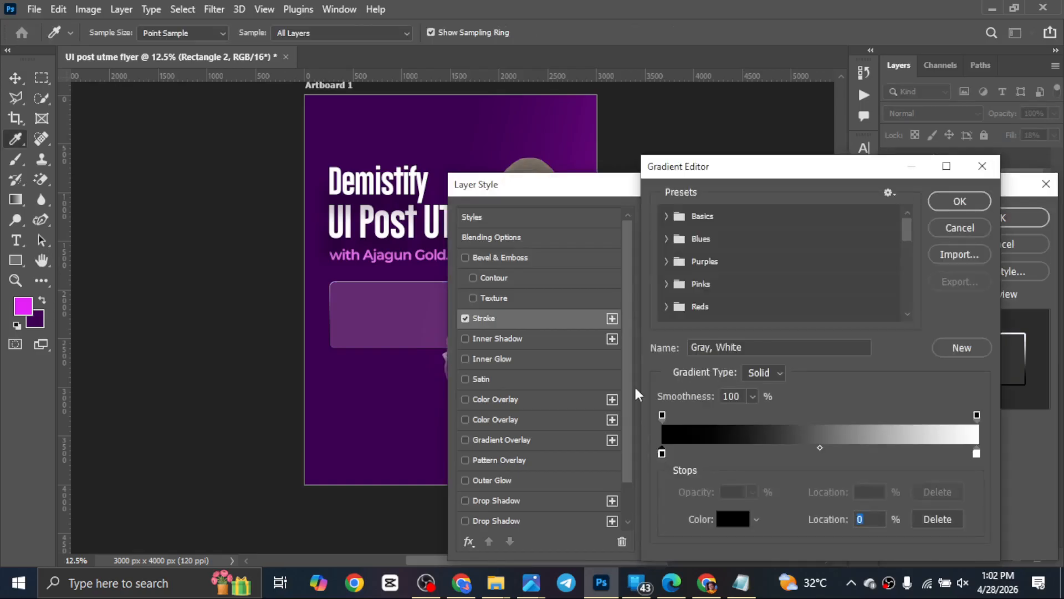
pyautogui.click(734, 520)
pyautogui.moveTo(660, 271); pyautogui.dragTo(644, 266)
pyautogui.click(1008, 248)
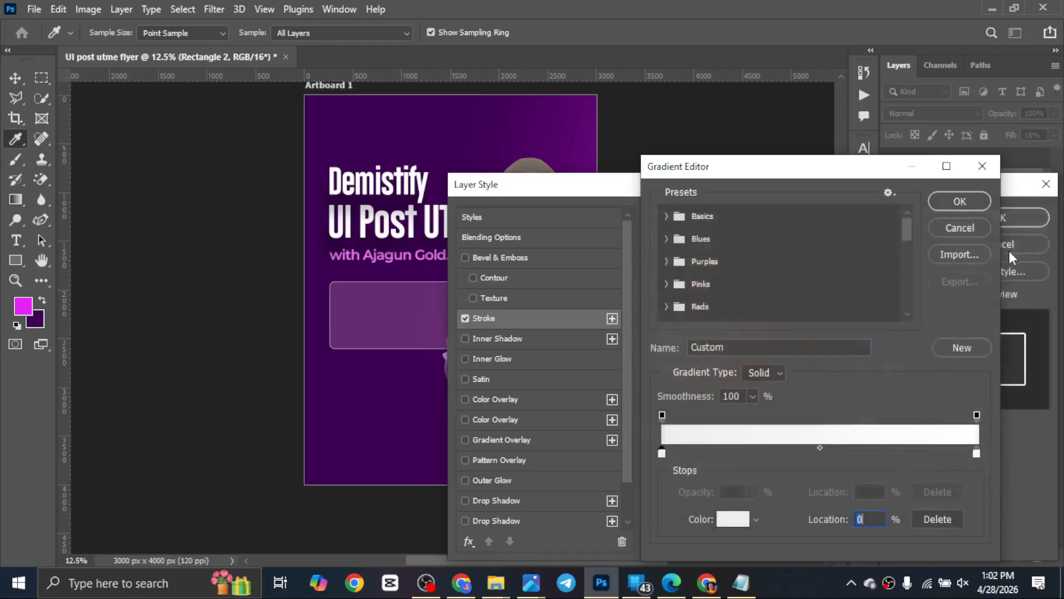
pyautogui.click(960, 201)
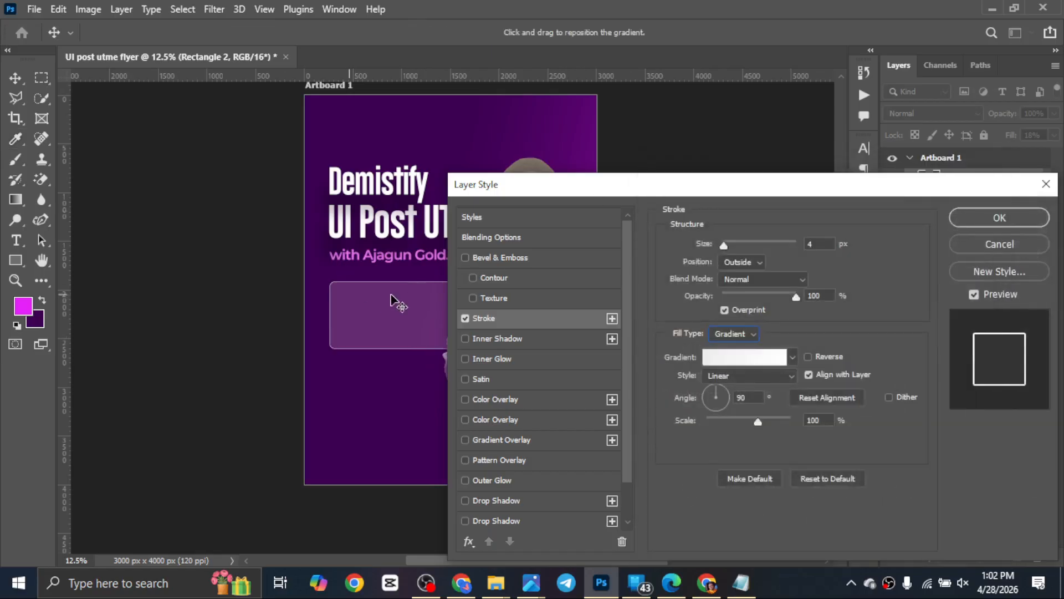
# Set the rectangle's stroke size to 2 px and apply the layer style.
pyautogui.click(822, 242)
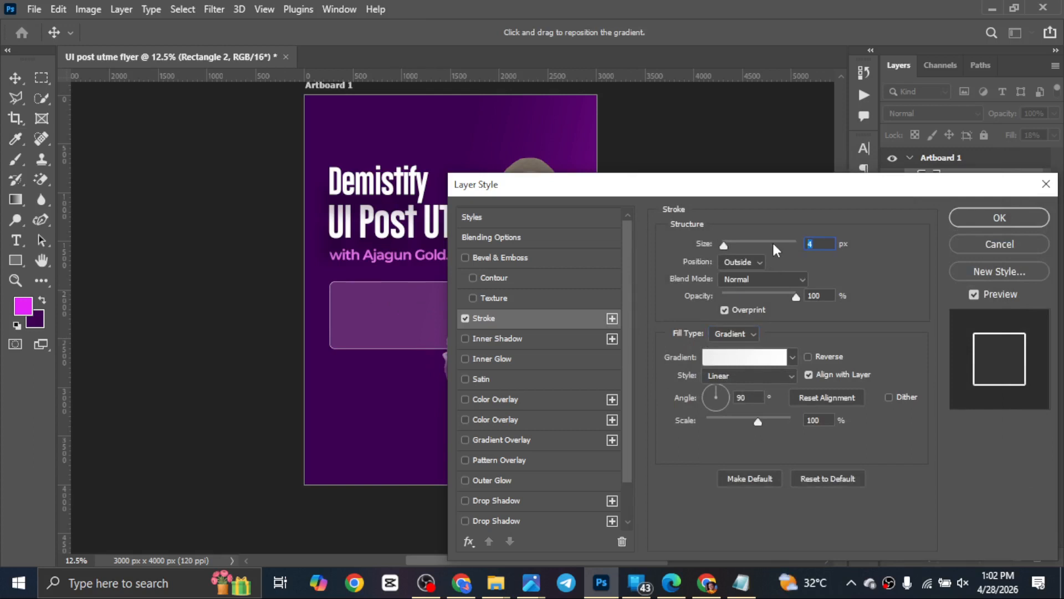
pyautogui.write('2')
pyautogui.press('Return')
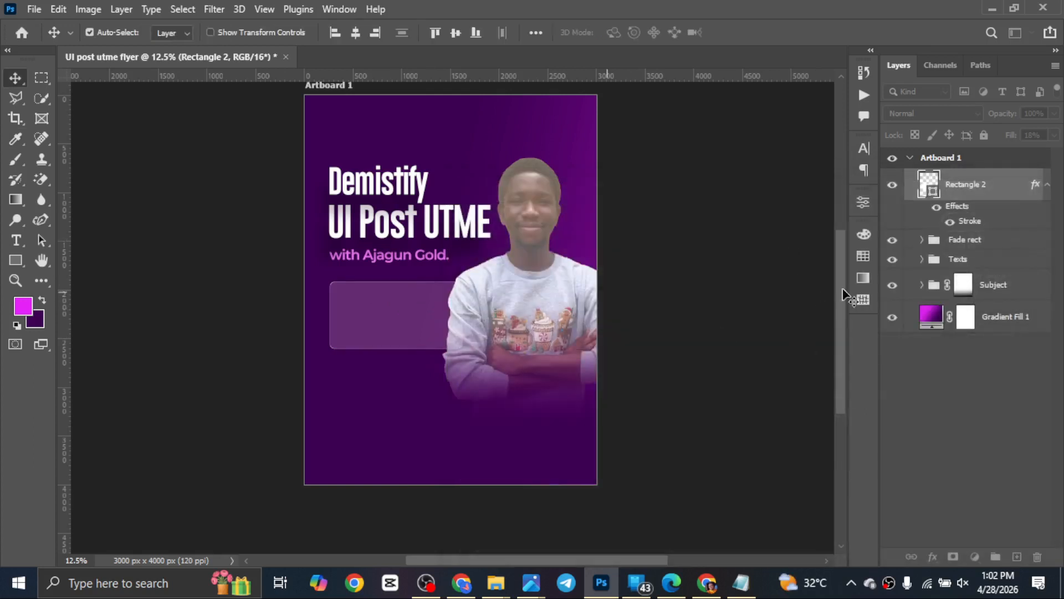
# Reopen the rectangle's stroke effect, set its size to 3 px and its position to Inside.
pyautogui.doubleClick(962, 223)
pyautogui.write('3')
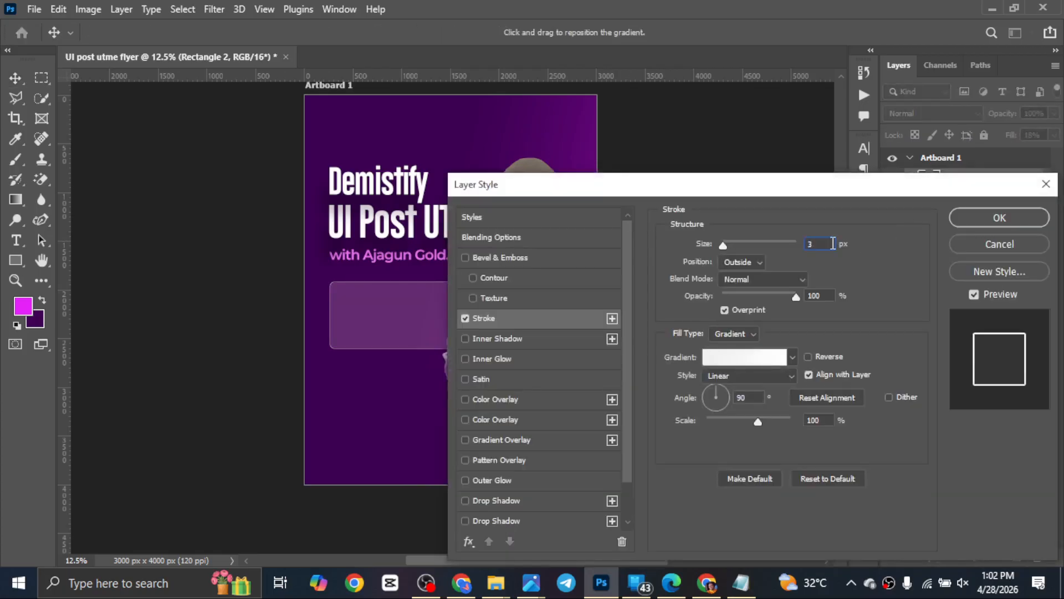
pyautogui.press('Return')
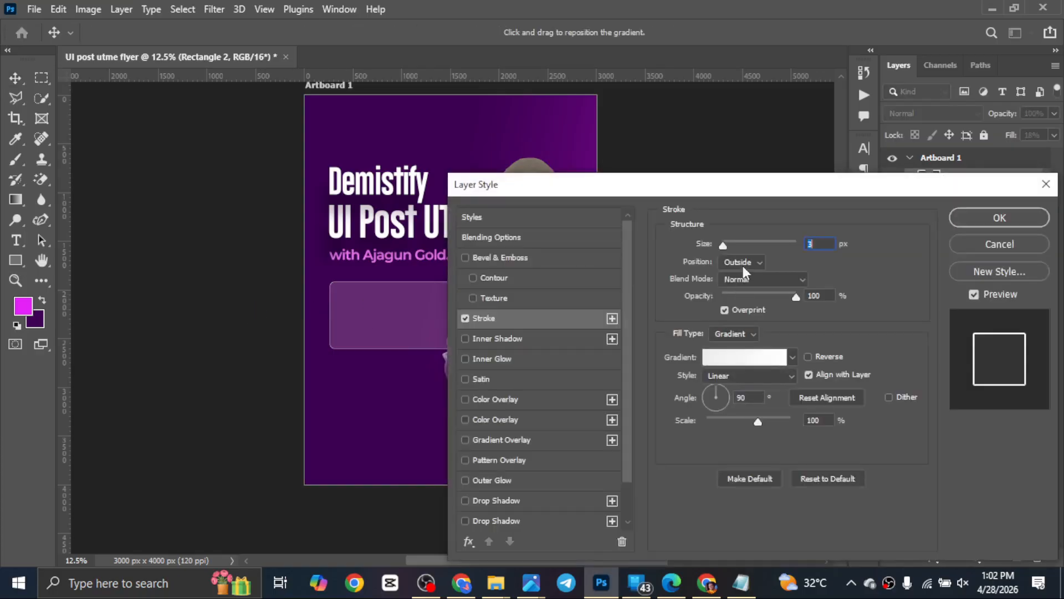
pyautogui.click(740, 262)
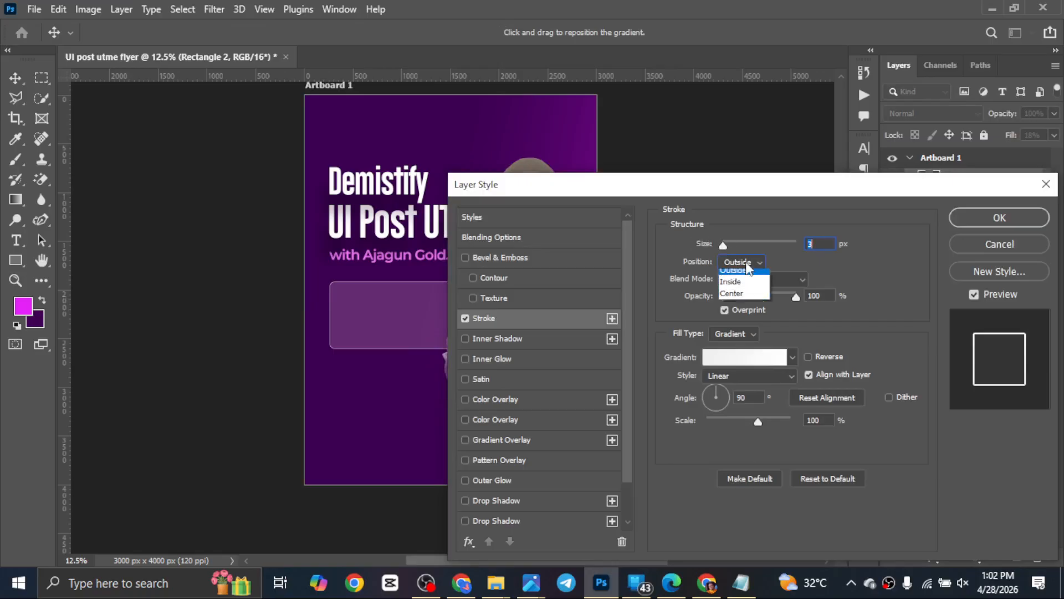
pyautogui.click(741, 277)
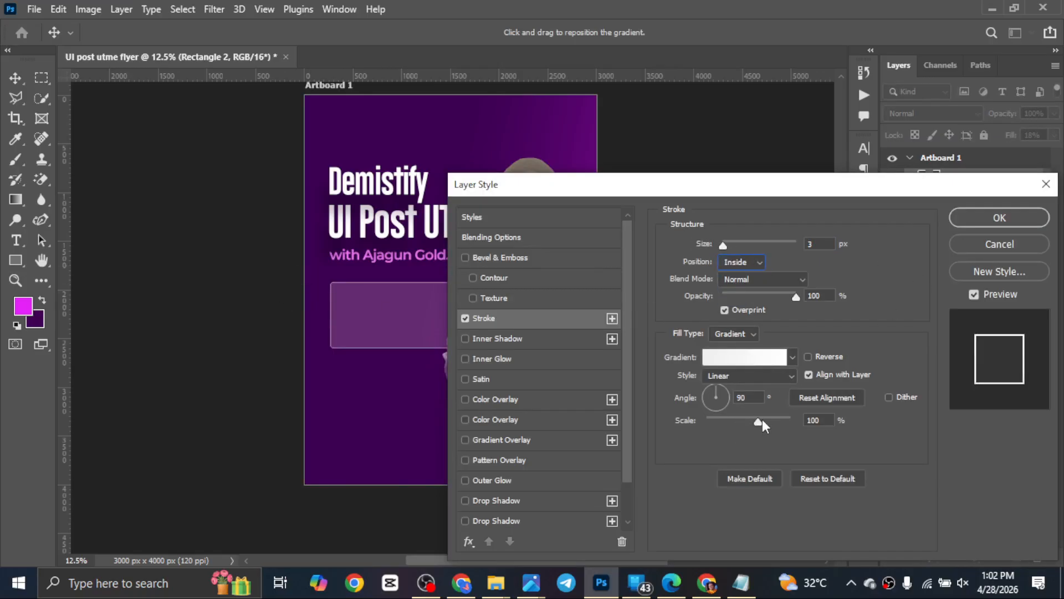
# Set the stroke gradient's scale to 98% and angle to 12°, applying the layer style.
pyautogui.moveTo(763, 419)
pyautogui.mouseDown()
pyautogui.moveTo(777, 419)
pyautogui.moveTo(741, 421)
pyautogui.moveTo(756, 422)
pyautogui.mouseUp()
pyautogui.click(711, 390)
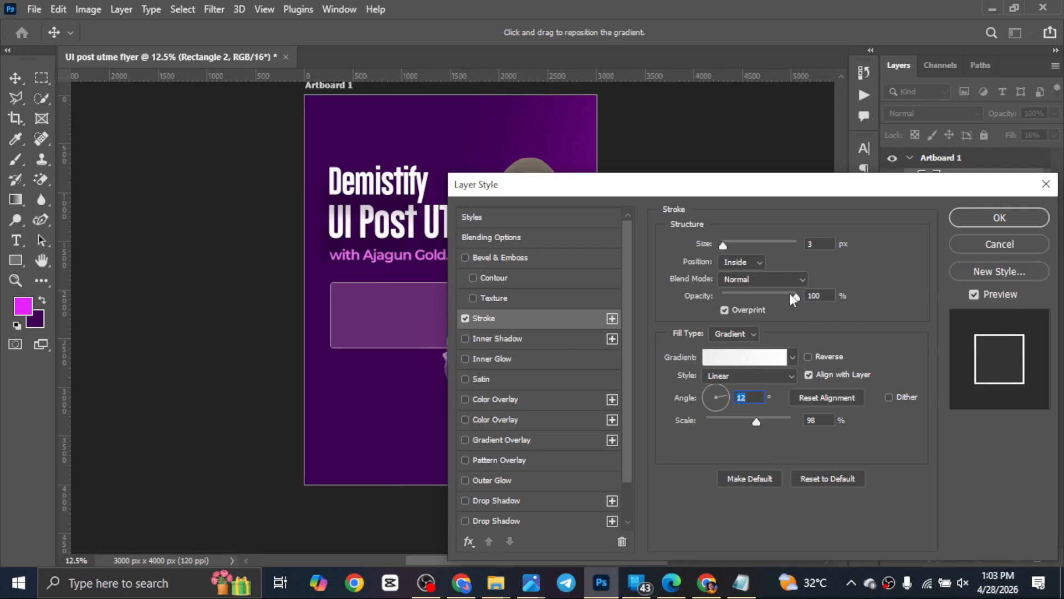
pyautogui.click(983, 221)
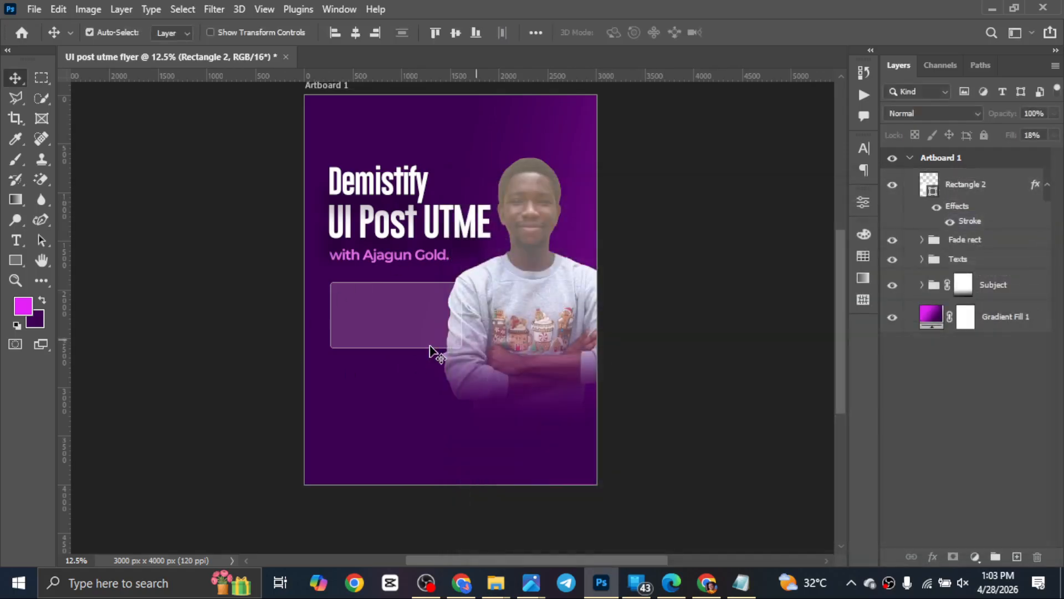
# Move the translucent rectangle slightly down below the tutor-name line and deselect it.
pyautogui.moveTo(408, 335); pyautogui.dragTo(405, 343)
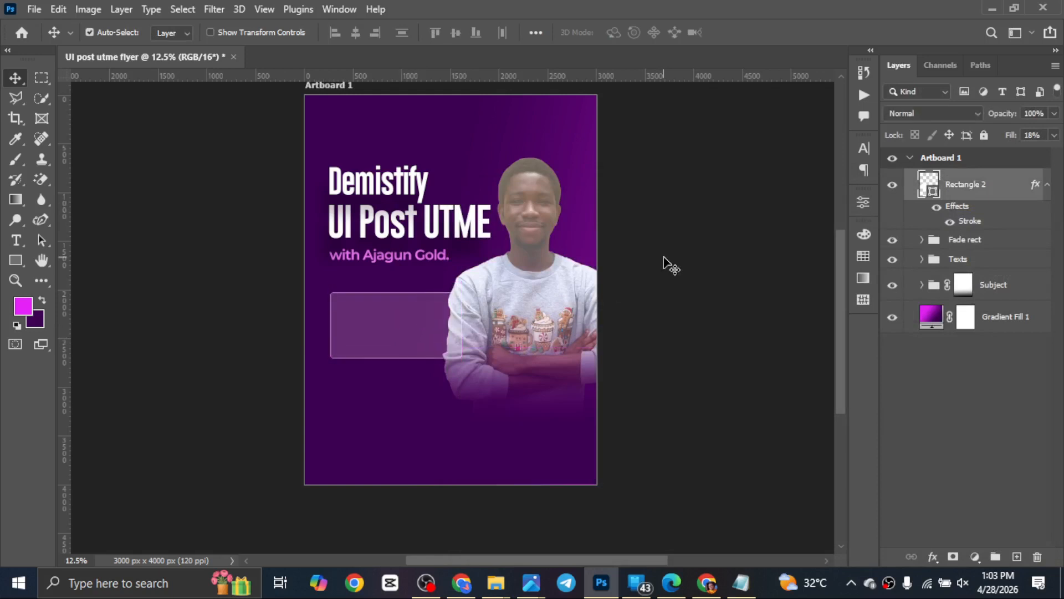
pyautogui.click(663, 257)
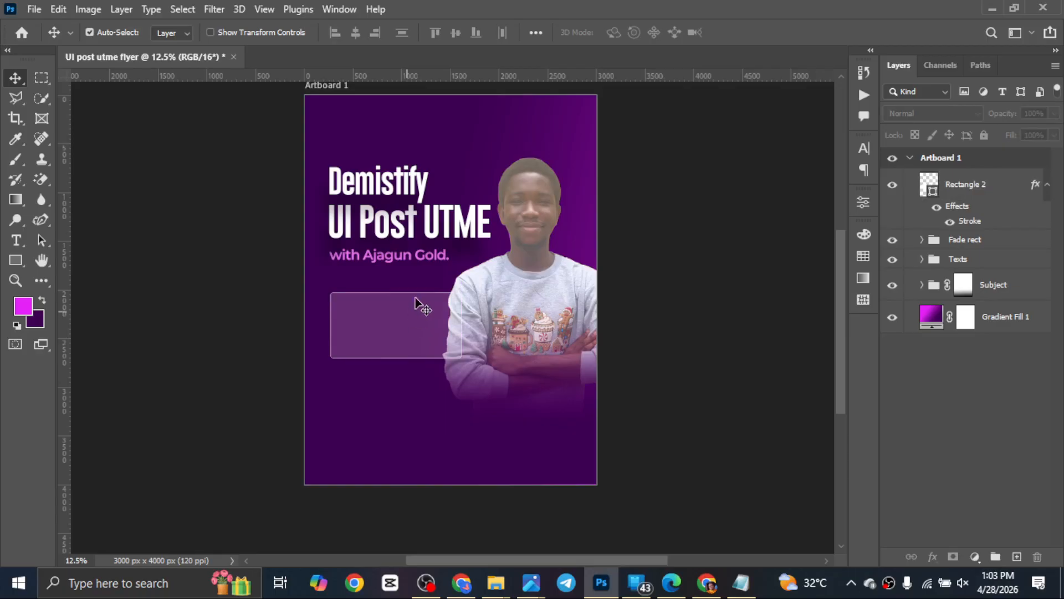
# Switch to Edge to review the UI putme and Jamb score lines in bluetooth_content_share.html, and return to Photoshop.
pyautogui.click(741, 583)
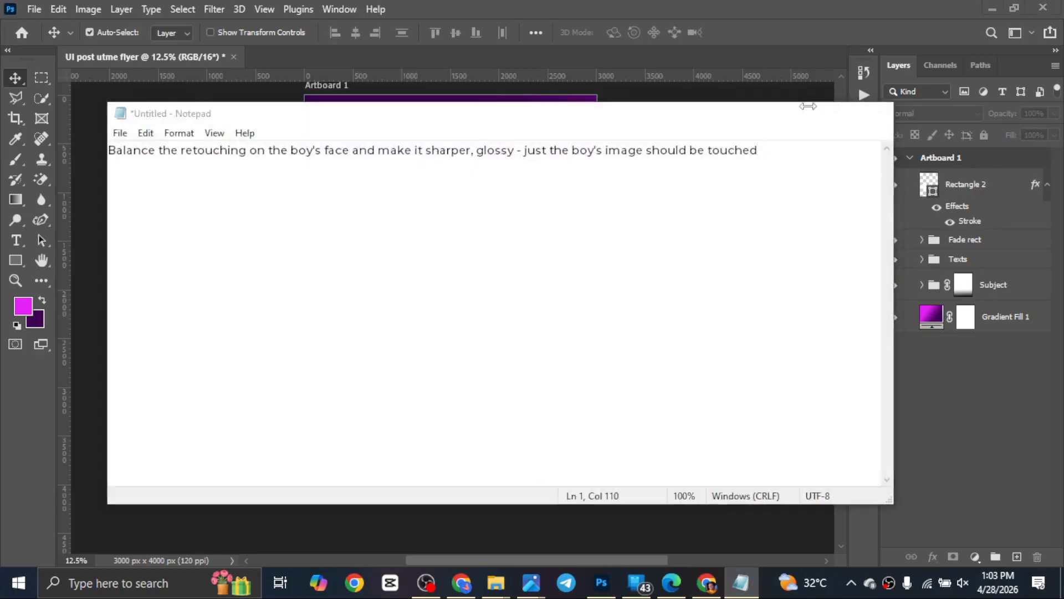
pyautogui.click(805, 113)
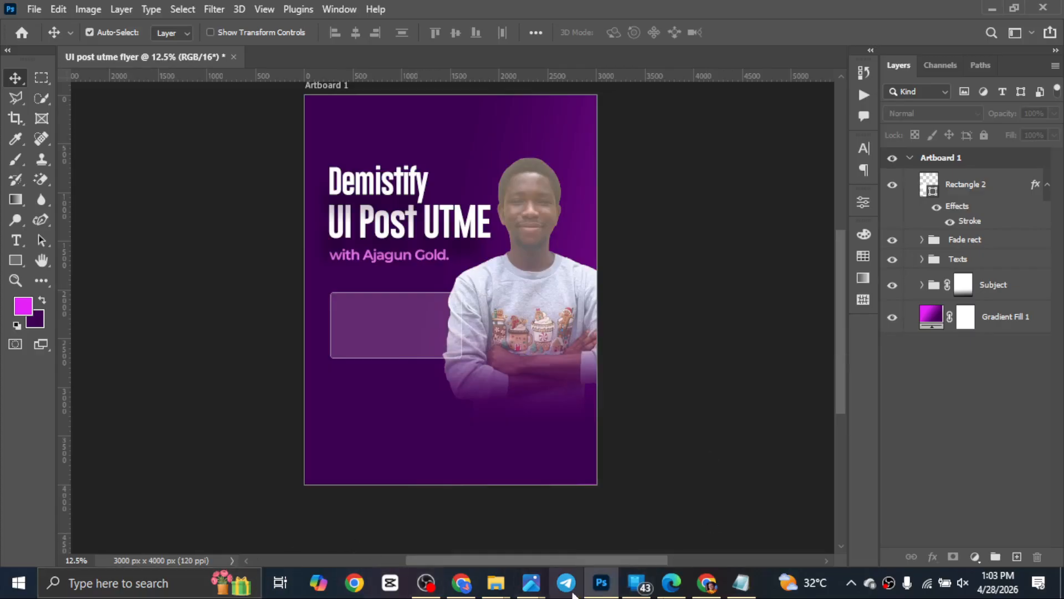
pyautogui.click(665, 582)
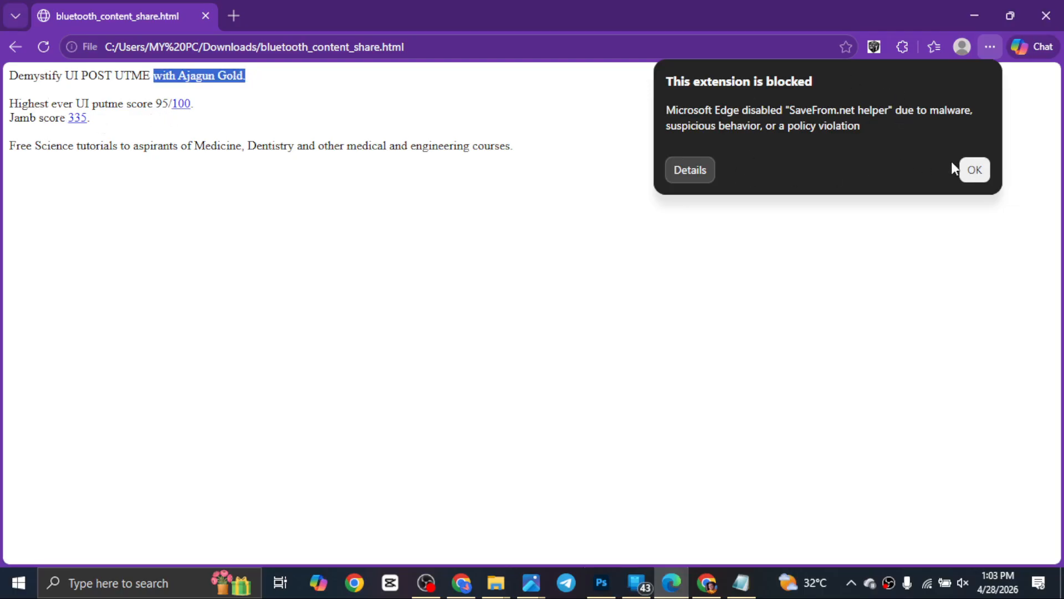
pyautogui.click(963, 169)
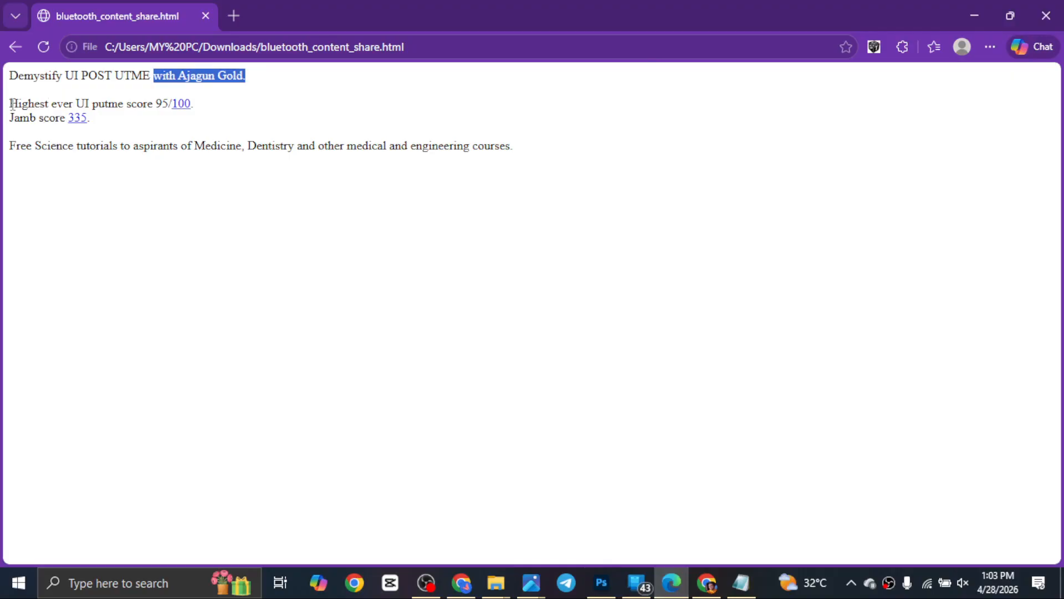
pyautogui.moveTo(11, 104); pyautogui.dragTo(194, 109)
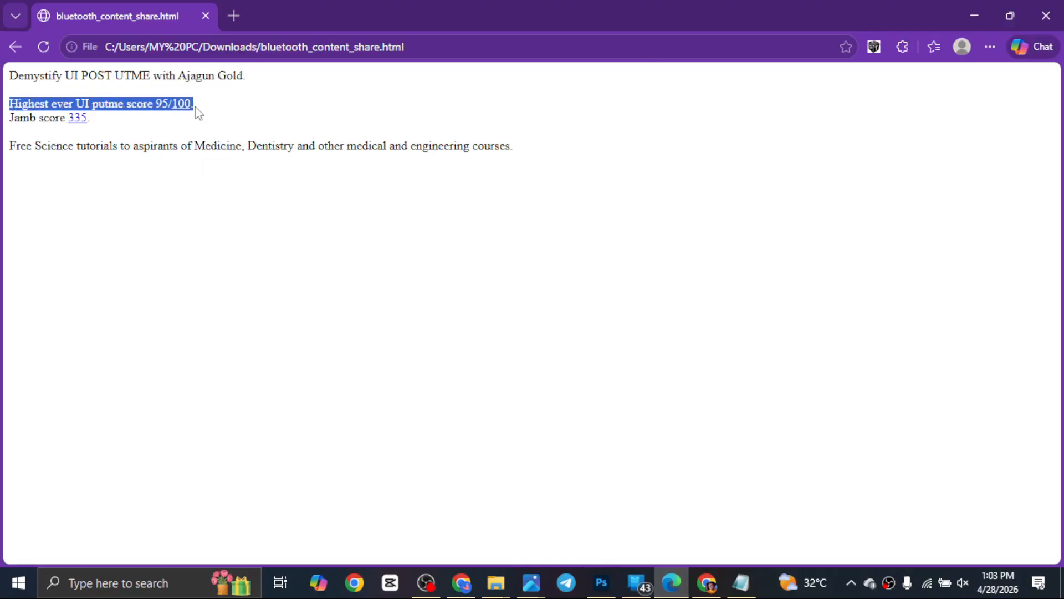
pyautogui.click(309, 102)
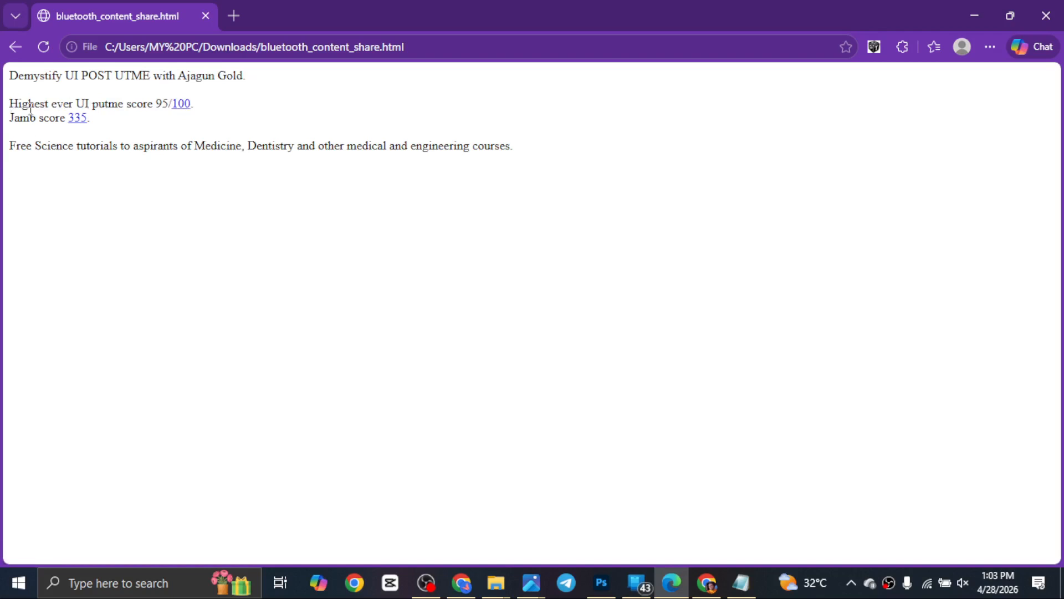
pyautogui.click(601, 582)
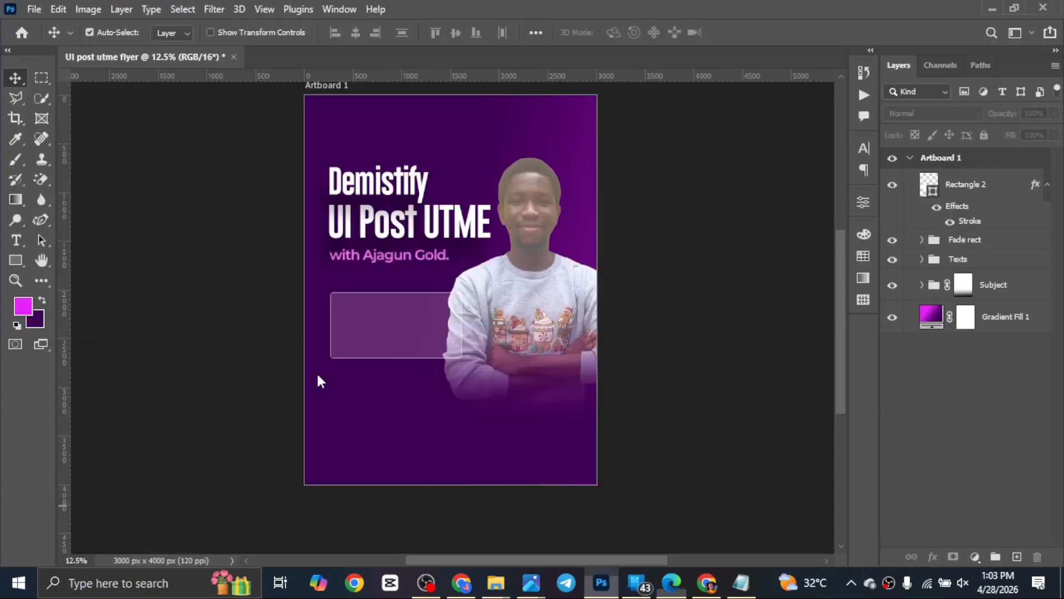
# Draw a magenta rectangle about 1167 x 209 px in the upper part of the translucent box and shift it slightly left.
pyautogui.click(11, 265)
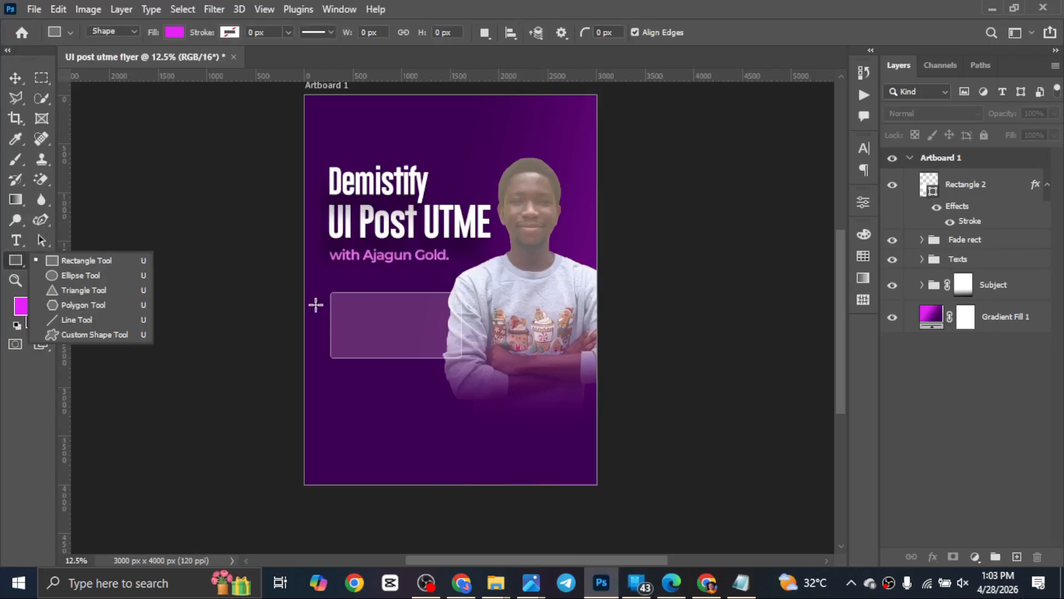
pyautogui.moveTo(343, 302); pyautogui.dragTo(457, 322)
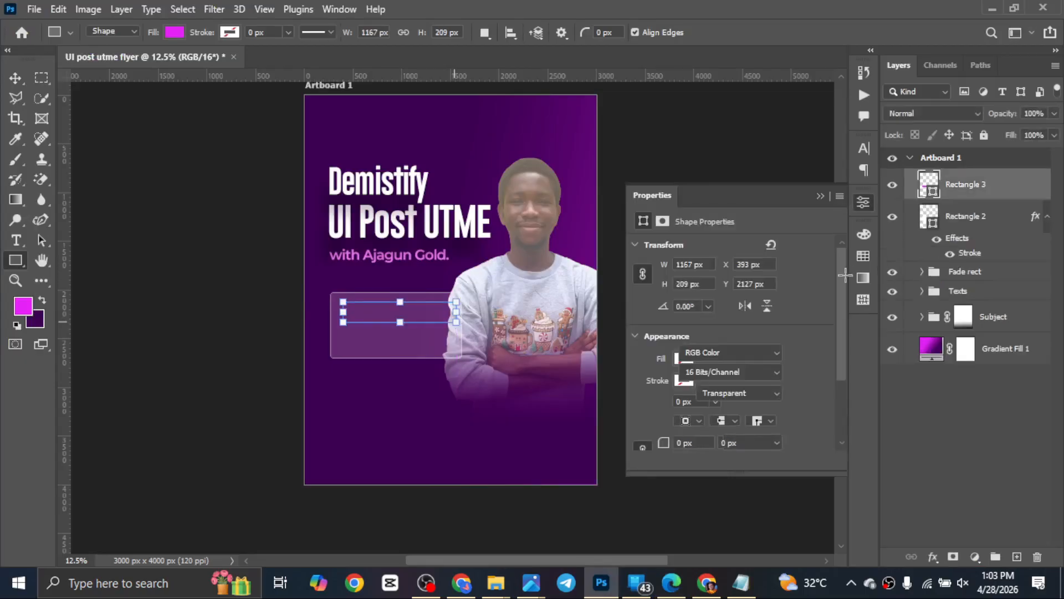
pyautogui.press('v')
pyautogui.moveTo(371, 321); pyautogui.dragTo(374, 316)
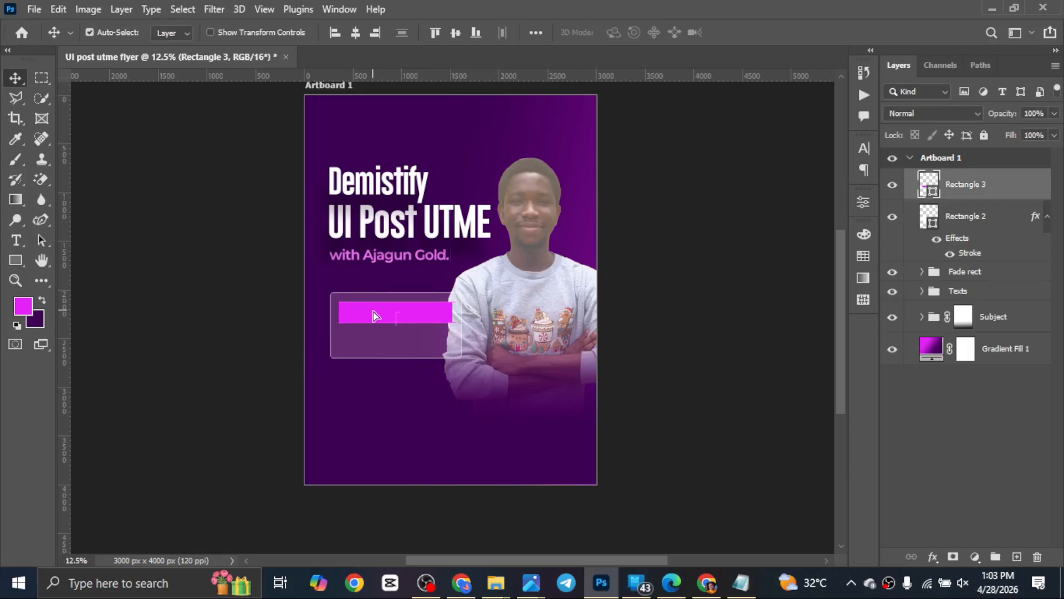
# Round the corners of the small magenta rectangle.
pyautogui.click(863, 203)
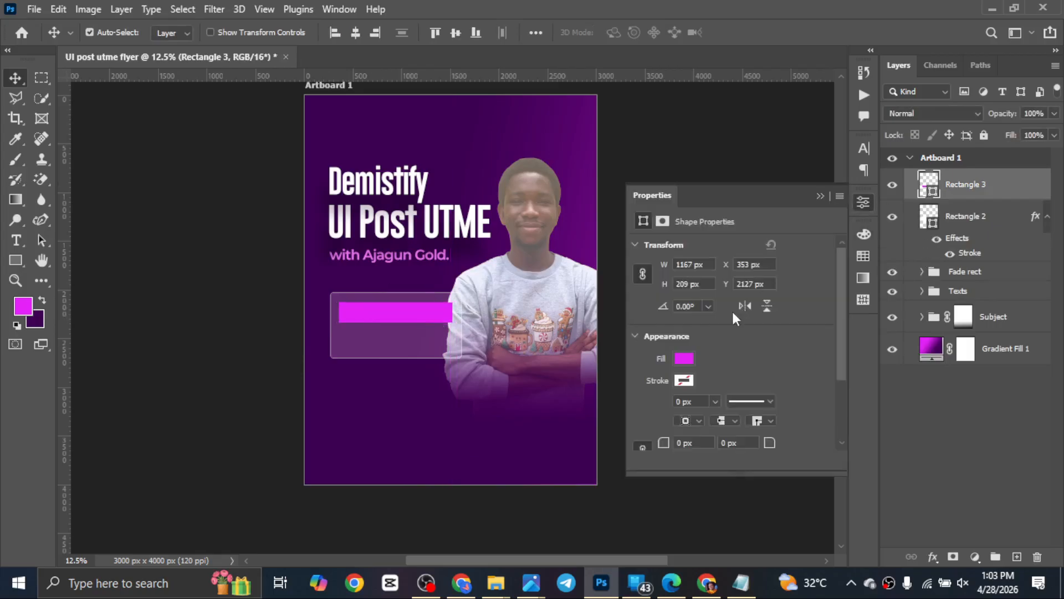
pyautogui.click(700, 442)
pyautogui.press('Return')
pyautogui.click(683, 443)
pyautogui.write('1')
pyautogui.click(819, 196)
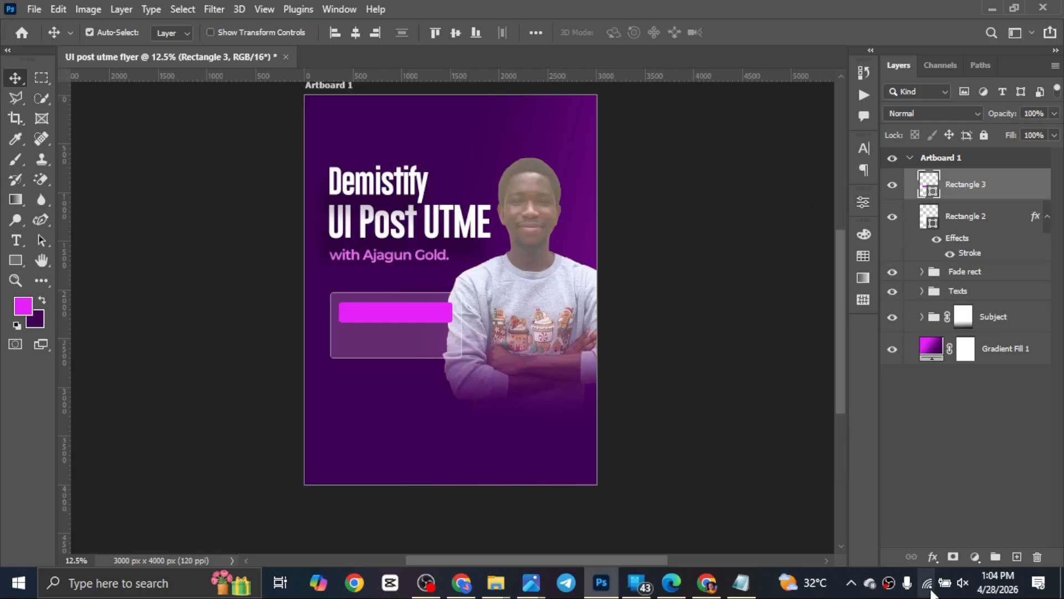
# Add a Gradient Overlay effect to the small rectangle with its angle set to 90°.
pyautogui.click(934, 556)
pyautogui.click(955, 512)
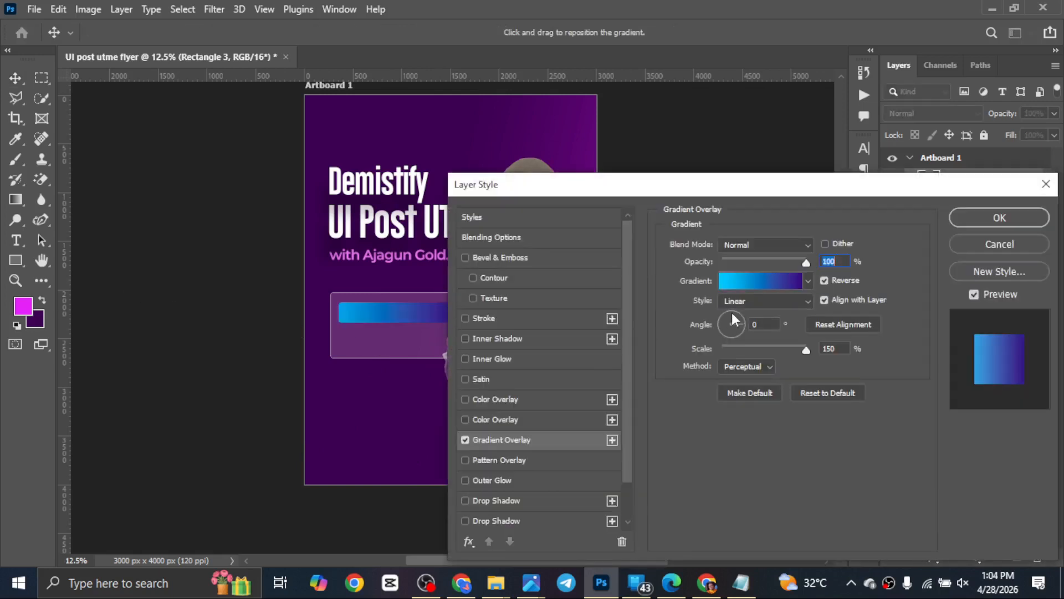
pyautogui.click(732, 313)
pyautogui.moveTo(765, 325); pyautogui.dragTo(717, 318)
pyautogui.write('9')
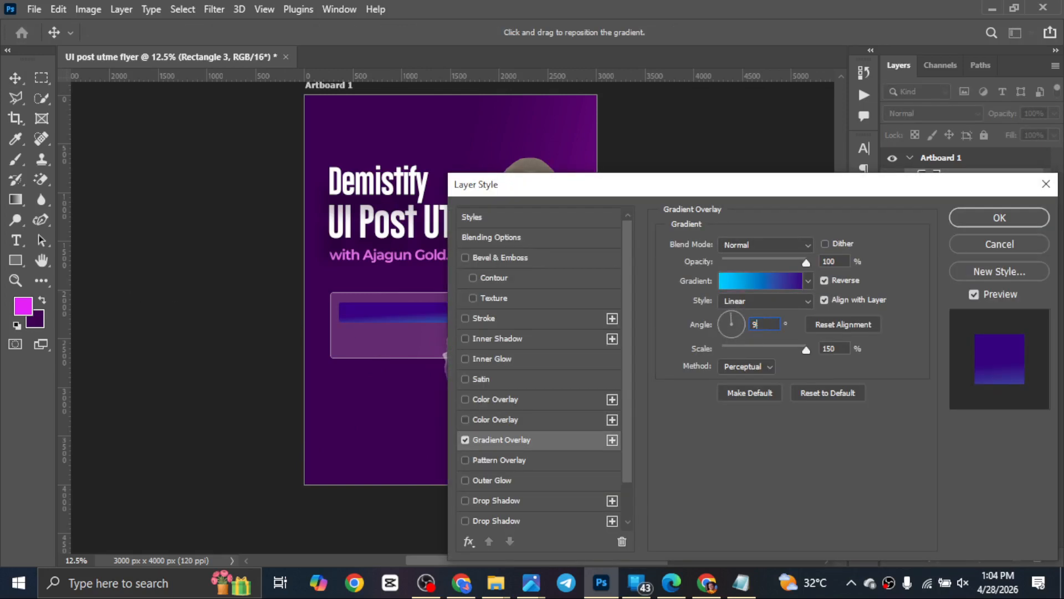
pyautogui.write('0')
# Set the first color stop of the small rectangle's Gradient Overlay to white, ffffff.
pyautogui.click(773, 281)
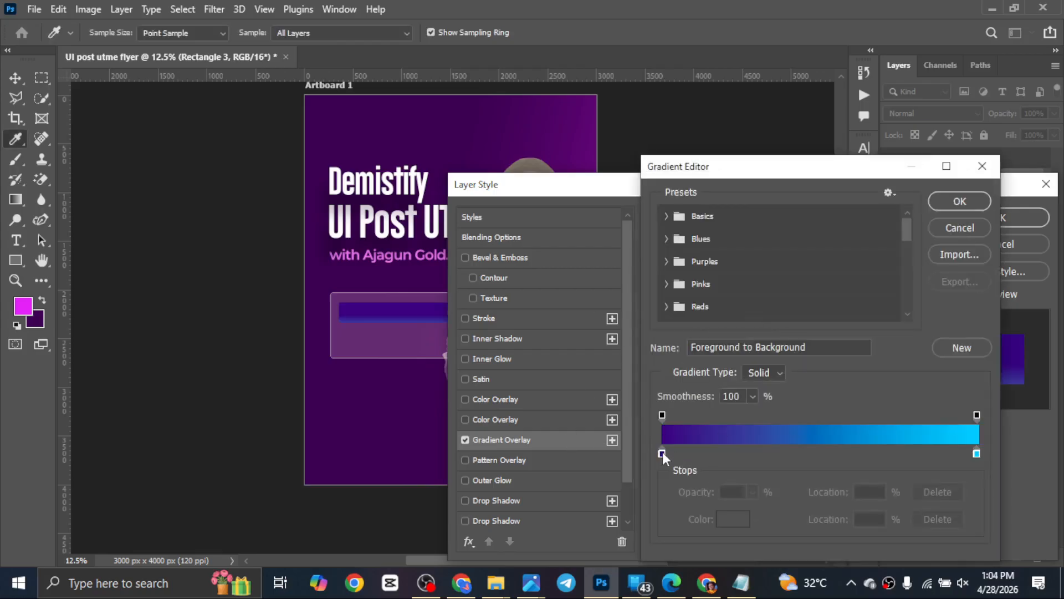
pyautogui.click(663, 453)
pyautogui.doubleClick(662, 453)
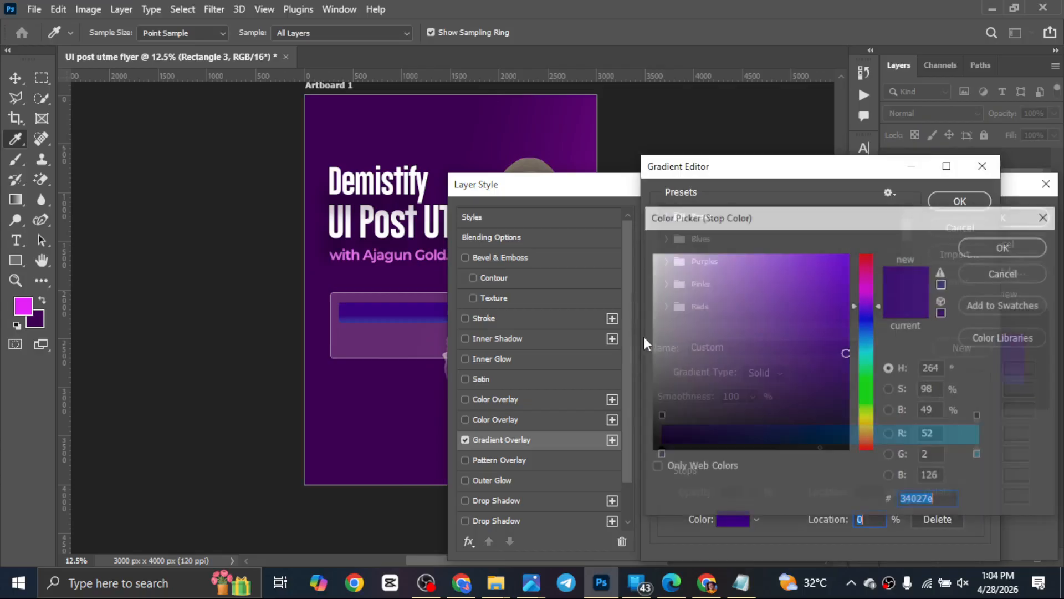
pyautogui.write('ffffff')
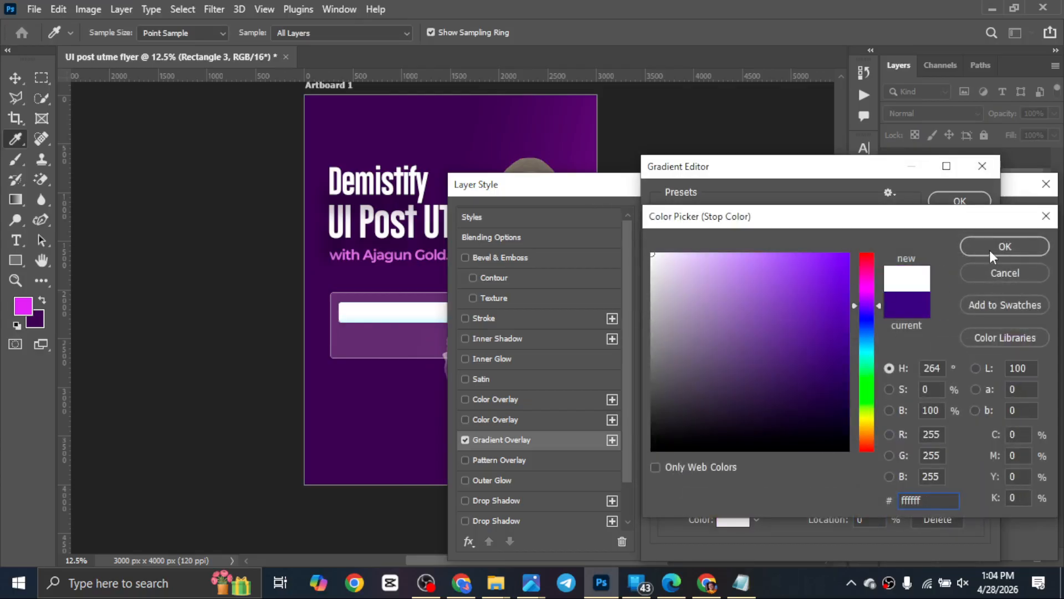
pyautogui.click(990, 250)
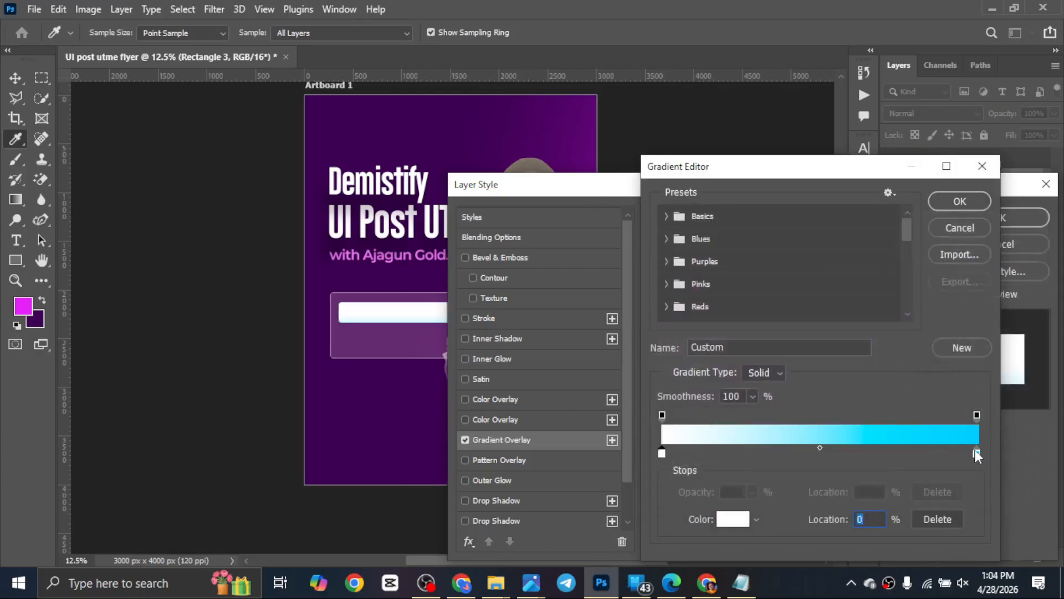
# Set the gradient's other color stop to light grey dfdfdf at location 99%, and shift the overlay slightly upward on the rectangle.
pyautogui.click(974, 452)
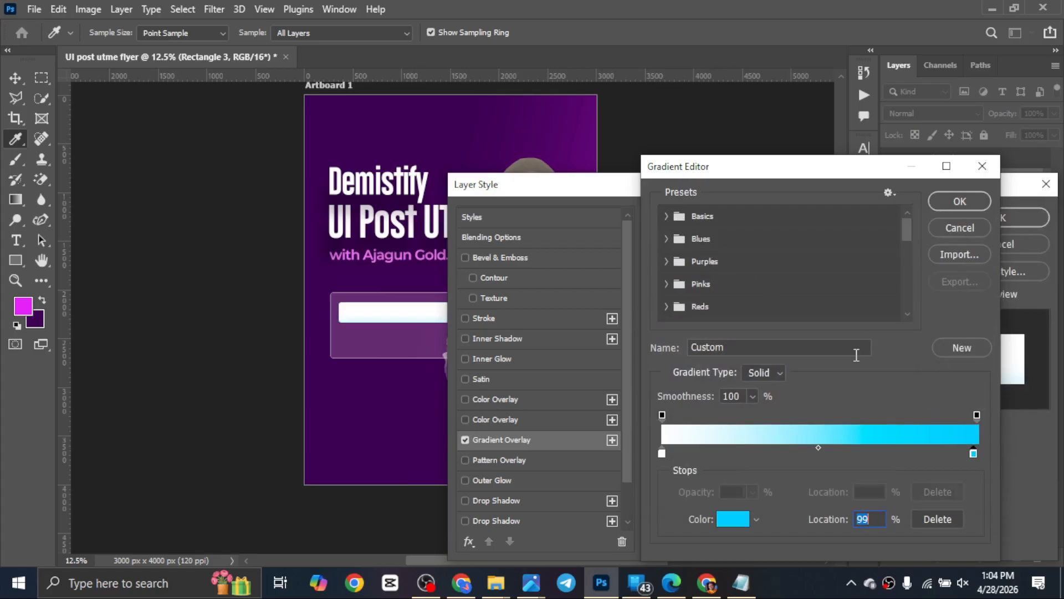
pyautogui.click(726, 519)
pyautogui.click(652, 265)
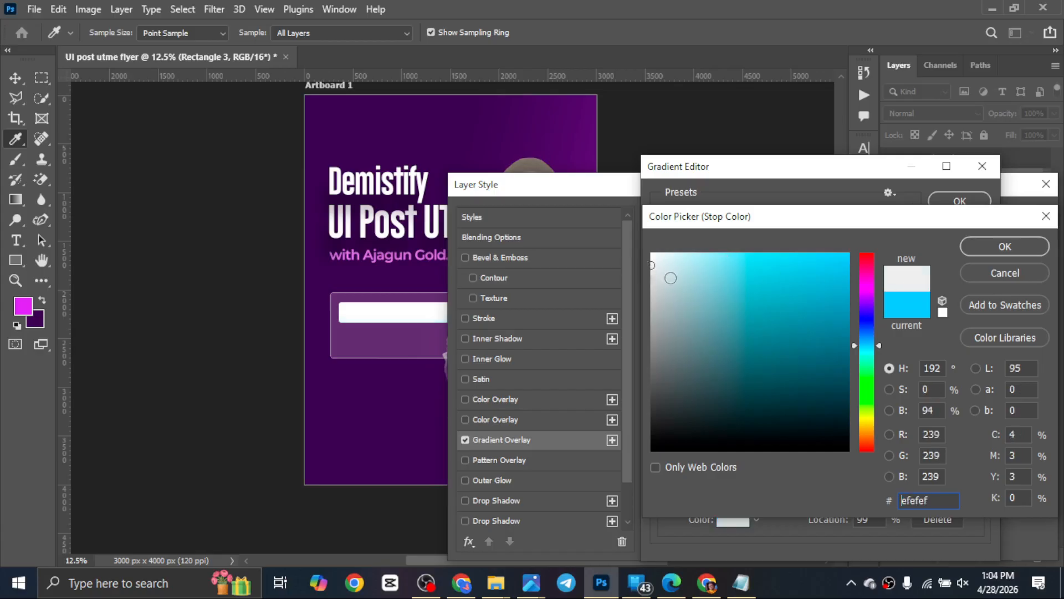
pyautogui.click(653, 277)
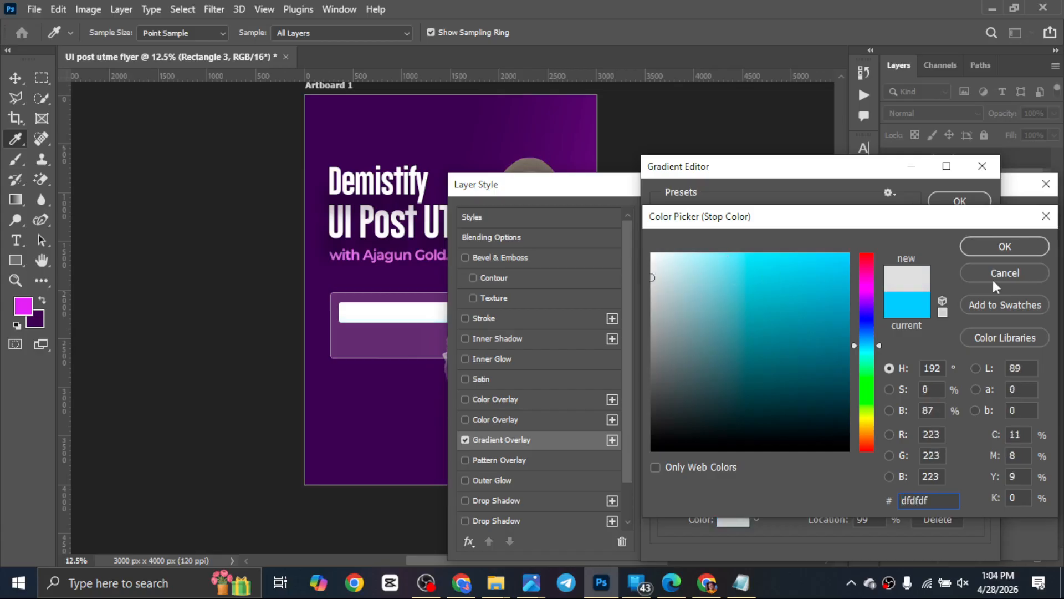
pyautogui.click(1006, 249)
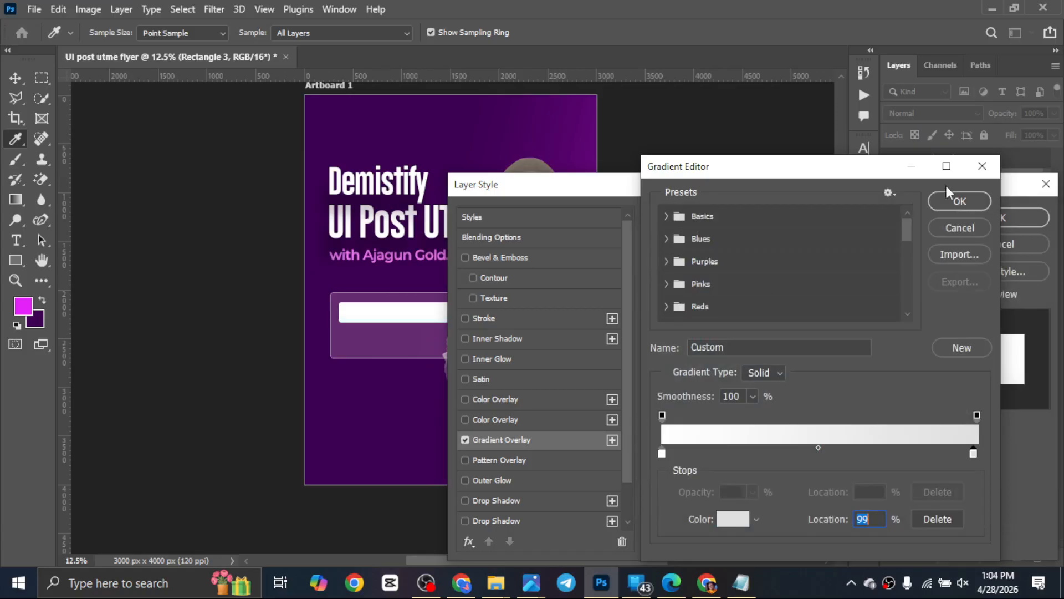
pyautogui.click(958, 201)
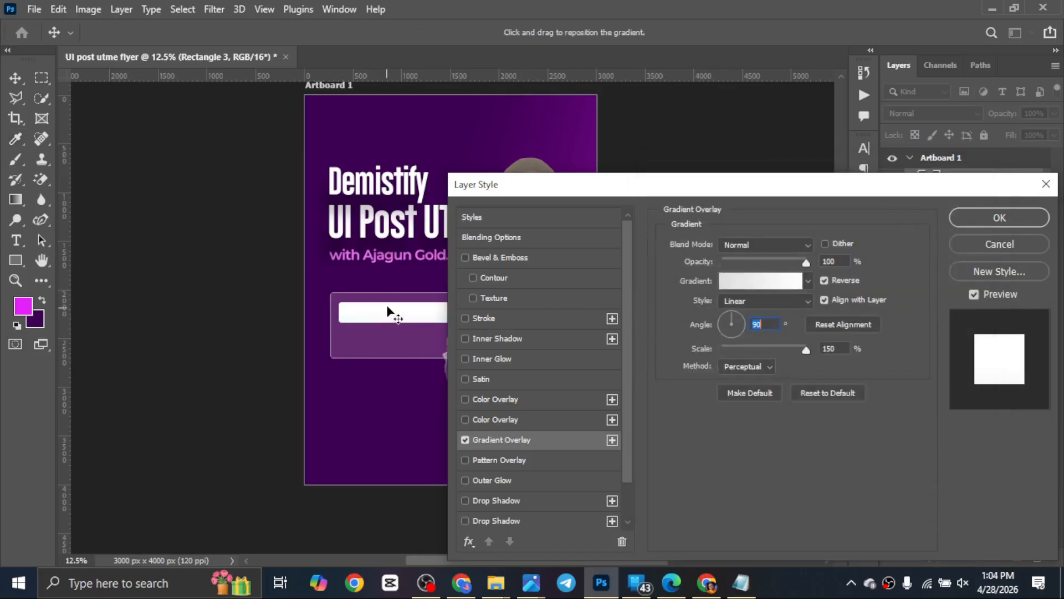
pyautogui.moveTo(388, 307); pyautogui.dragTo(387, 295)
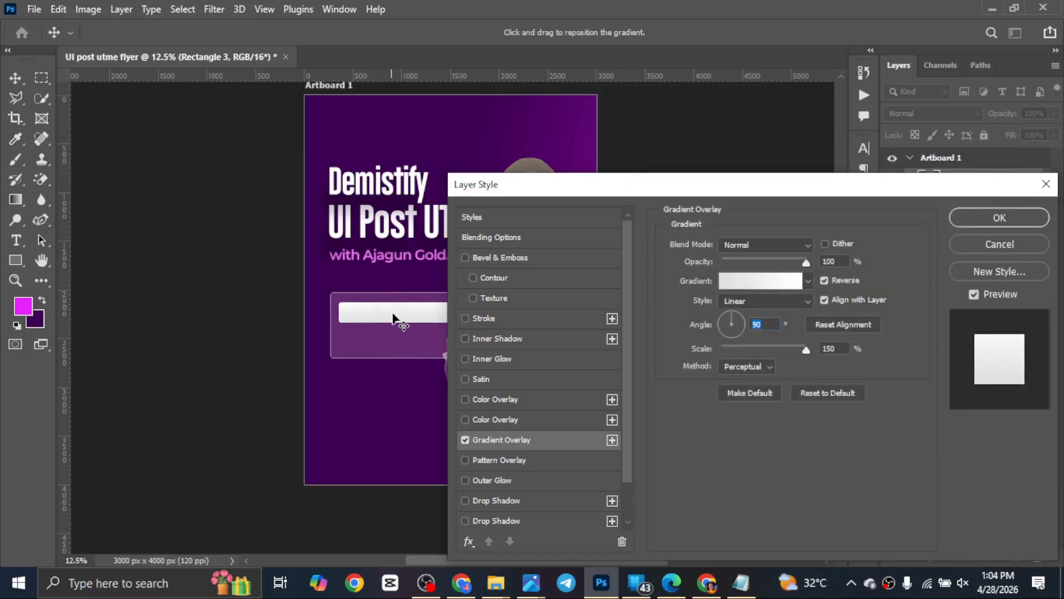
# Add an Inner Shadow effect to the small rectangle in white, ffffff, with 100% opacity.
pyautogui.click(531, 340)
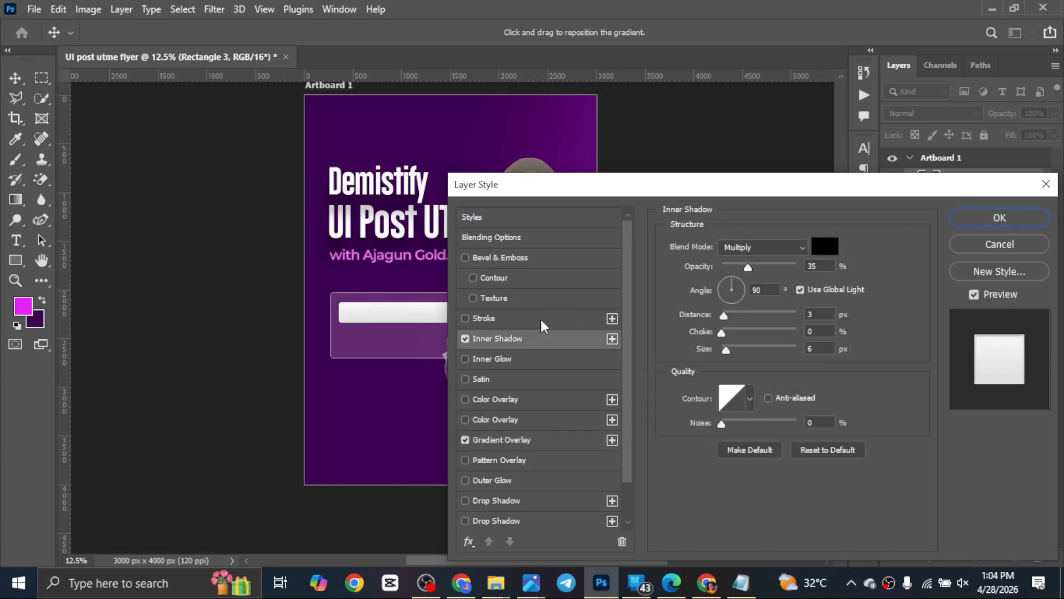
pyautogui.click(819, 248)
pyautogui.moveTo(800, 373); pyautogui.dragTo(599, 219)
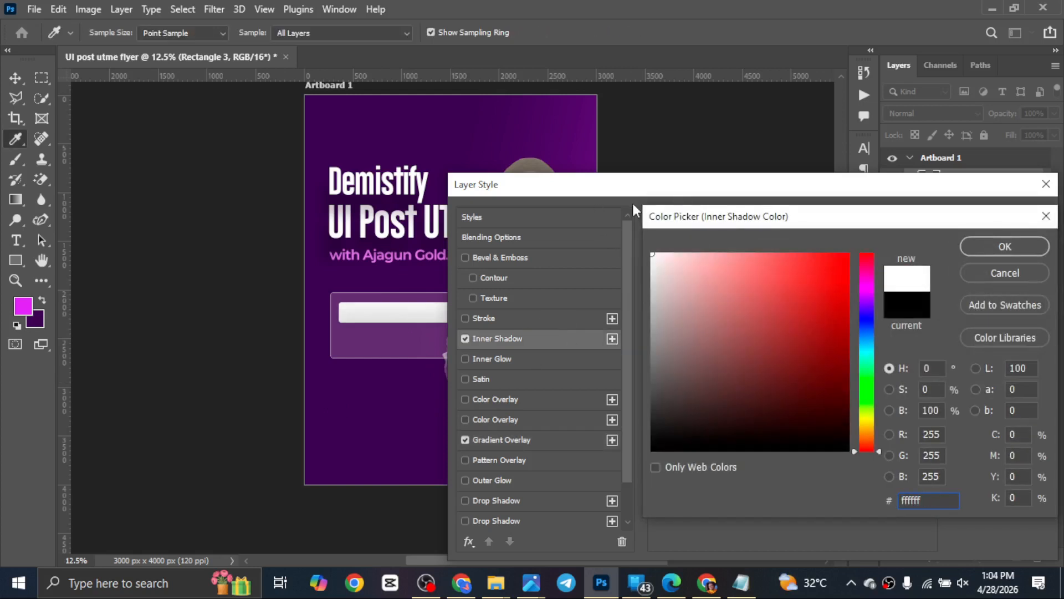
pyautogui.click(968, 247)
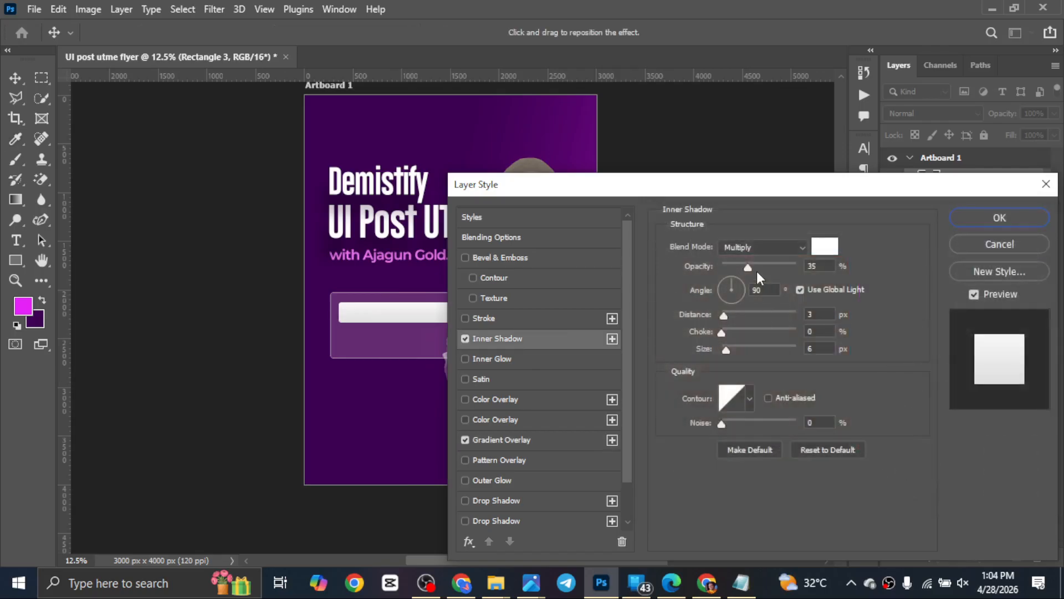
pyautogui.moveTo(797, 270); pyautogui.dragTo(800, 268)
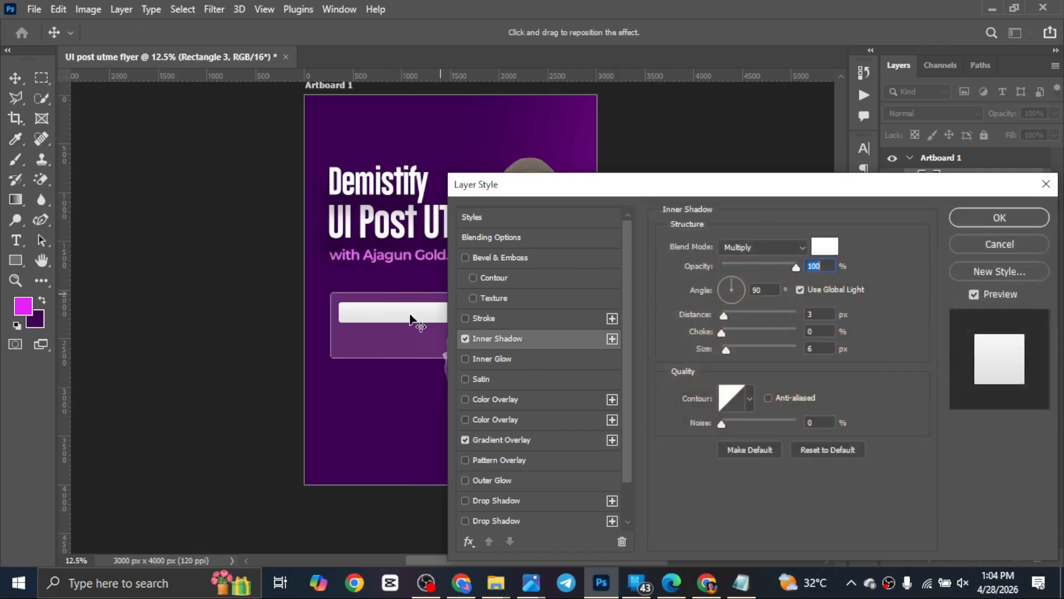
# Set the inner shadow's blend mode to Normal, its choke to 18% and its size to 87 px, keeping the color white.
pyautogui.hotkey('ctrl', '+')
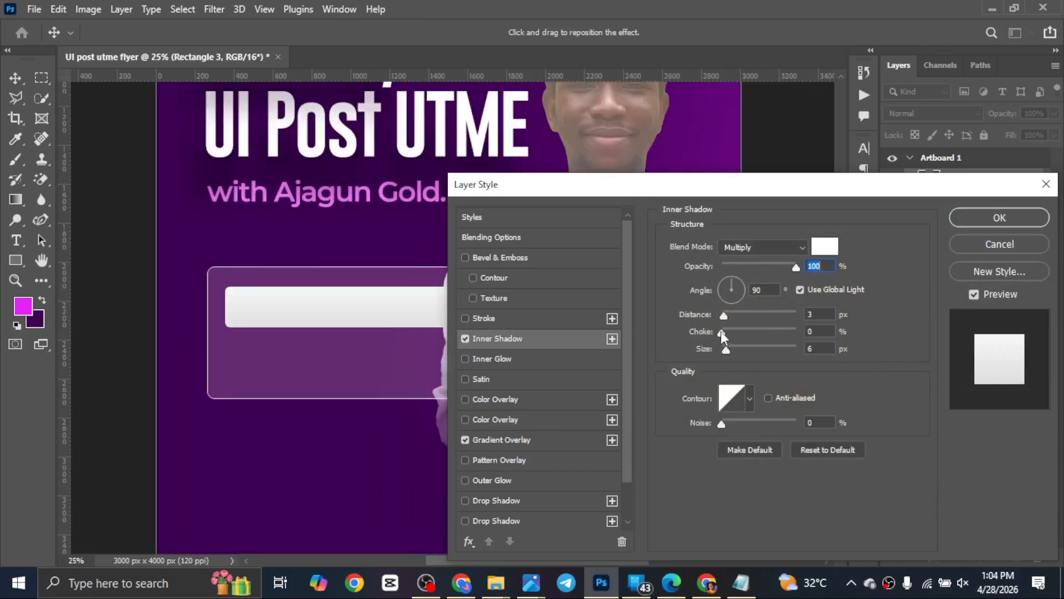
pyautogui.moveTo(740, 333); pyautogui.dragTo(736, 350)
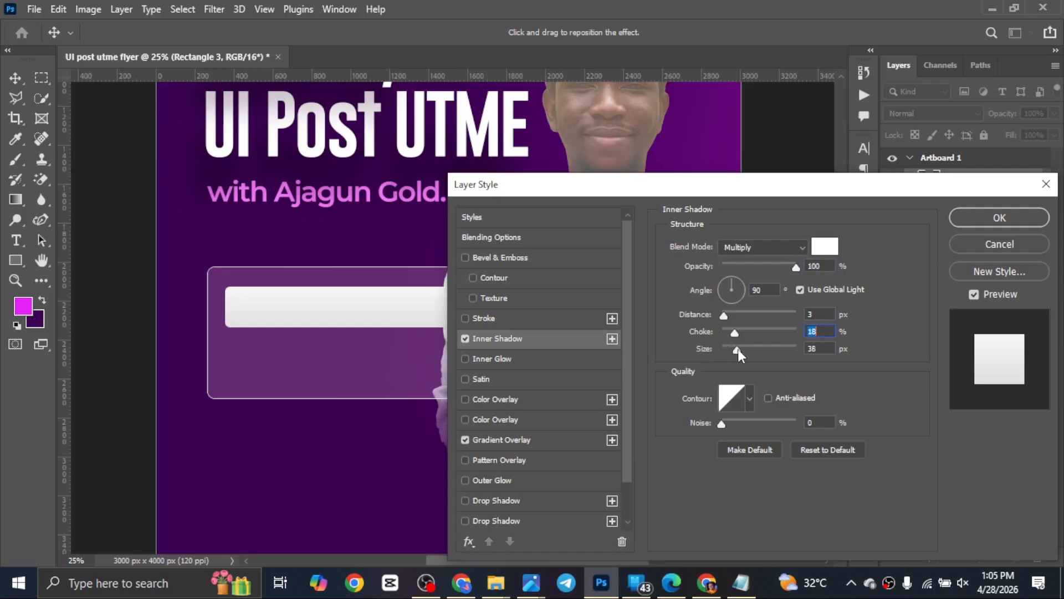
pyautogui.click(776, 245)
pyautogui.click(748, 194)
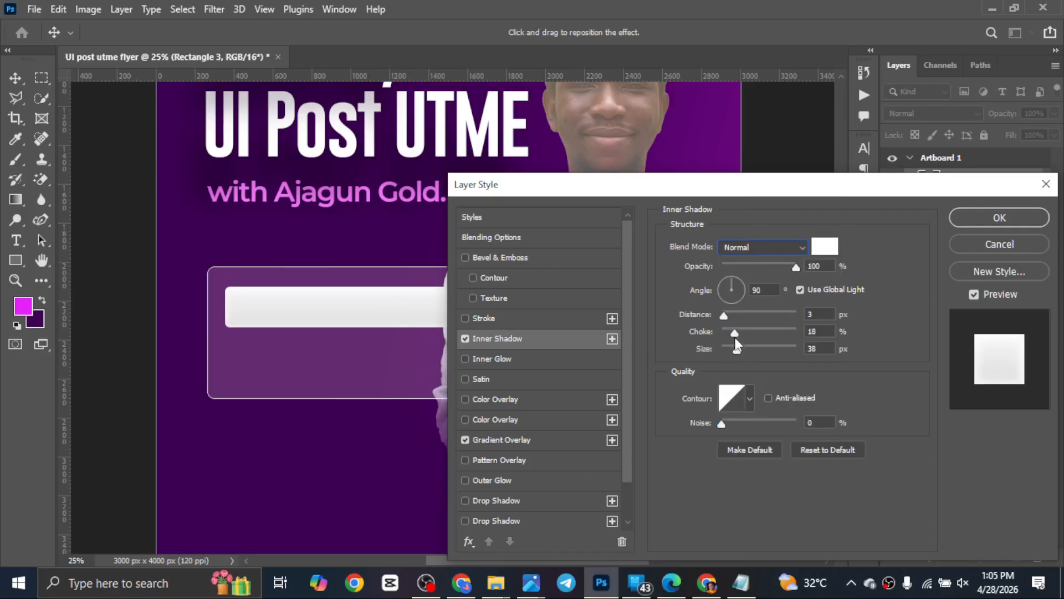
pyautogui.moveTo(770, 351)
pyautogui.mouseDown()
pyautogui.moveTo(740, 345)
pyautogui.moveTo(753, 345)
pyautogui.mouseUp()
pyautogui.click(825, 246)
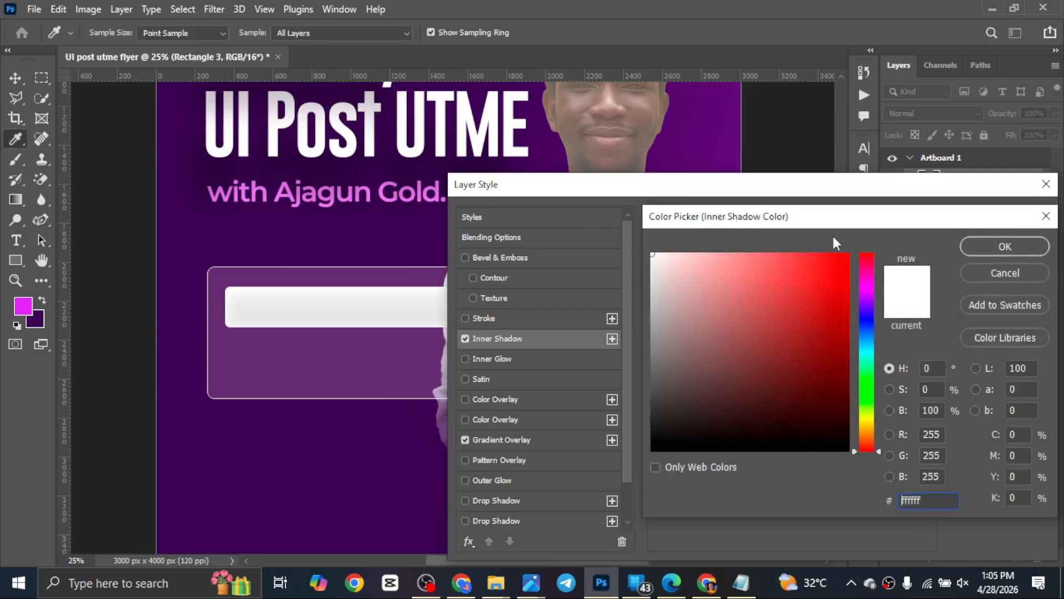
pyautogui.click(994, 250)
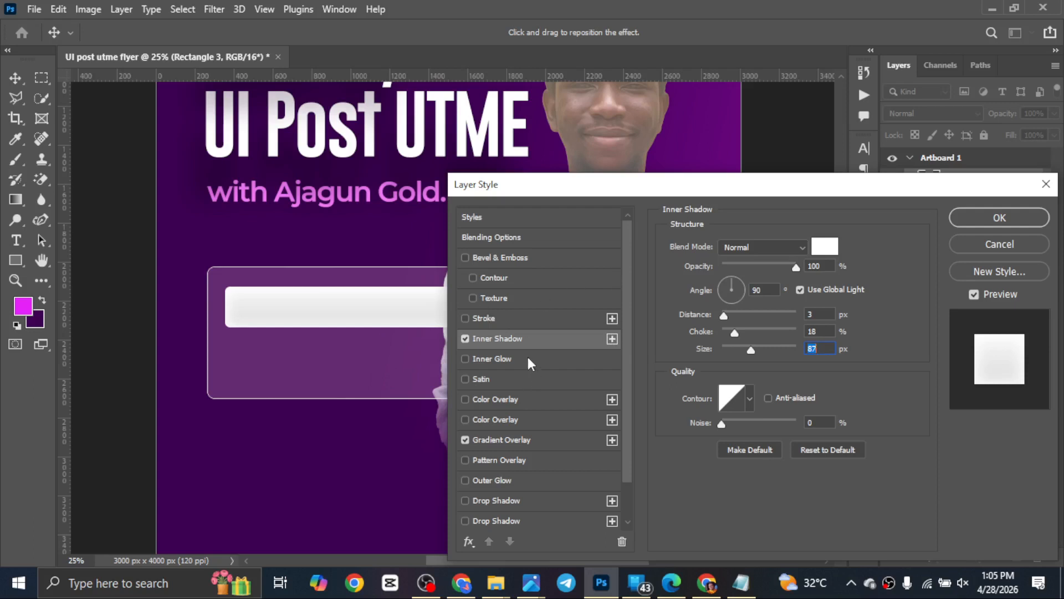
# Darken the Gradient Overlay's grey stop to d3d3d3, then set the overlay's scale to 100% and reposition it on the rectangle.
pyautogui.click(530, 438)
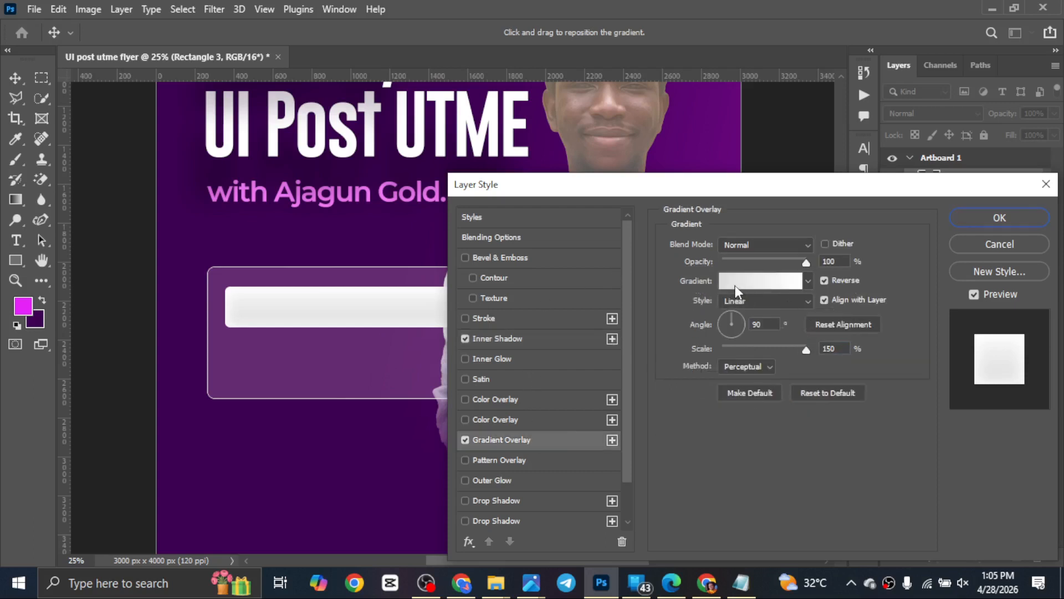
pyautogui.click(735, 285)
pyautogui.click(732, 283)
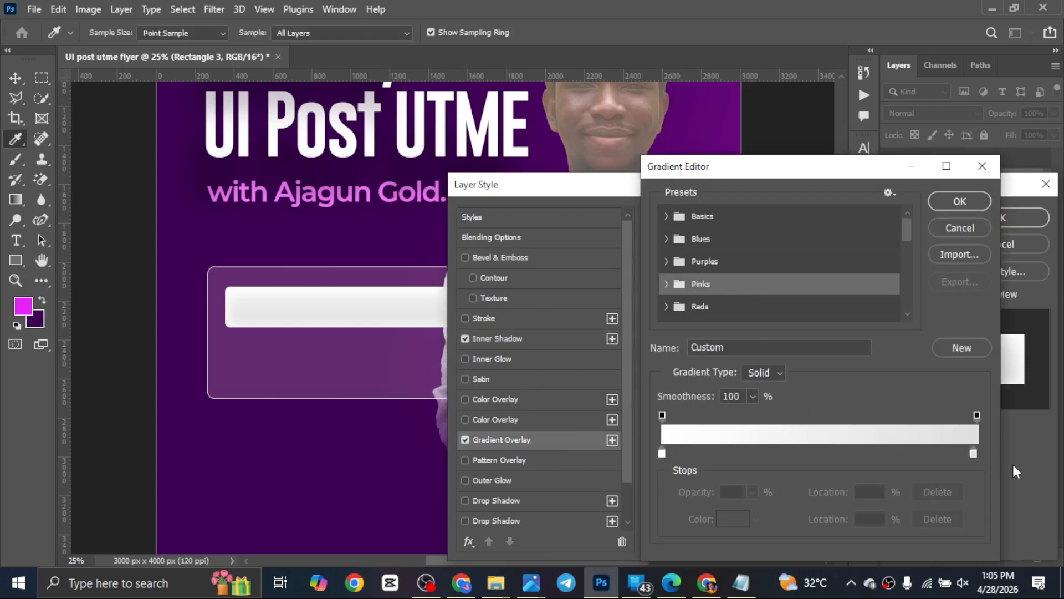
pyautogui.click(974, 453)
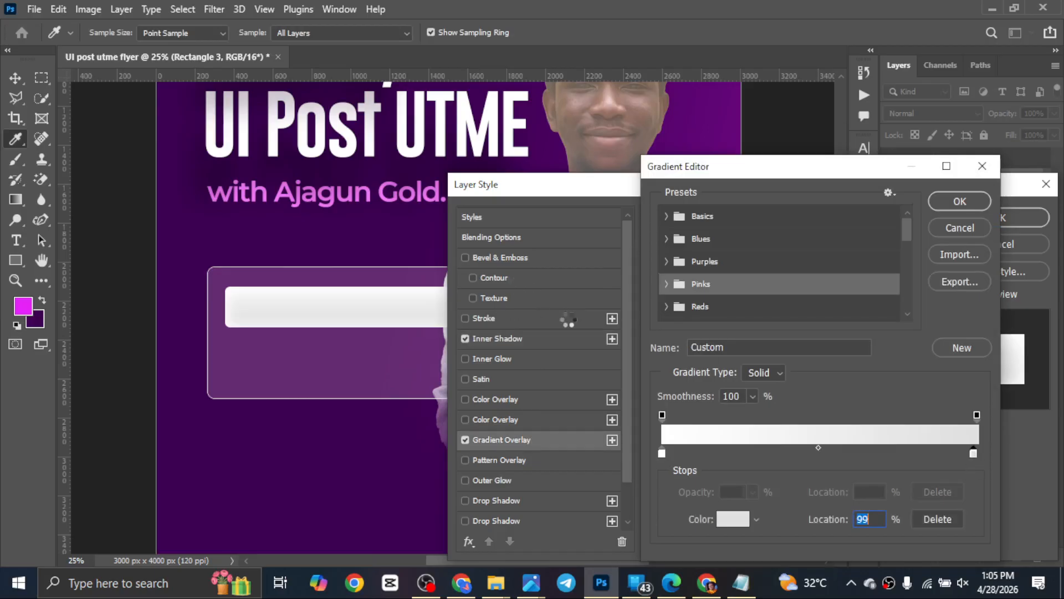
pyautogui.moveTo(652, 278); pyautogui.dragTo(653, 287)
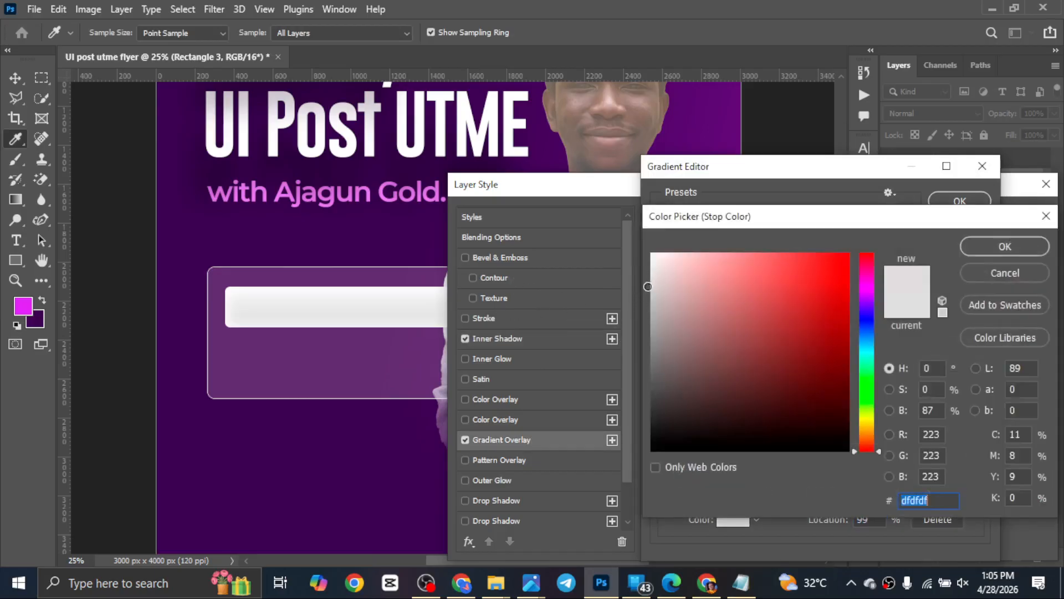
pyautogui.click(993, 248)
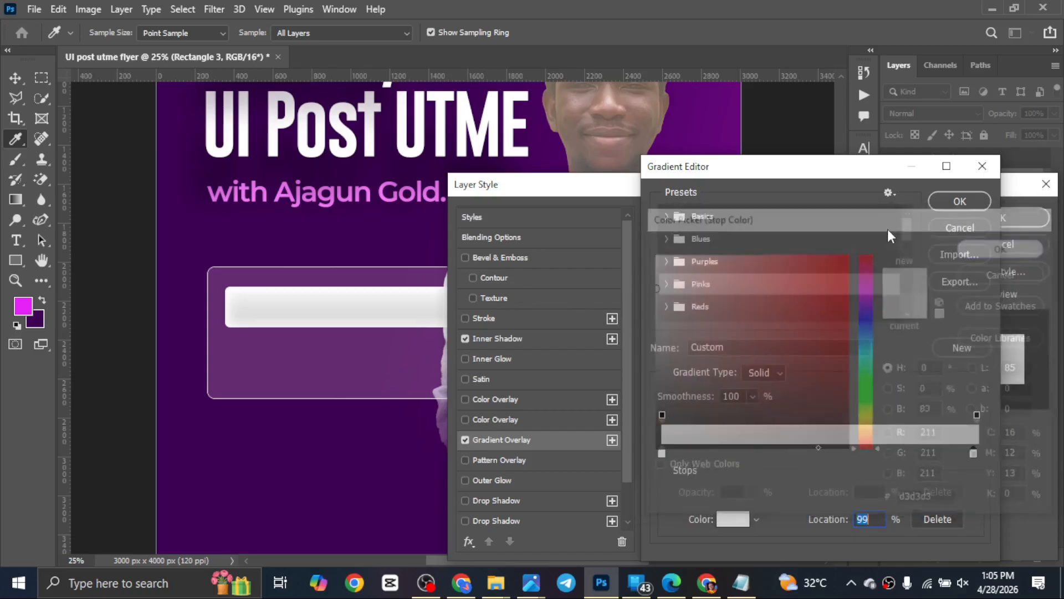
pyautogui.click(965, 200)
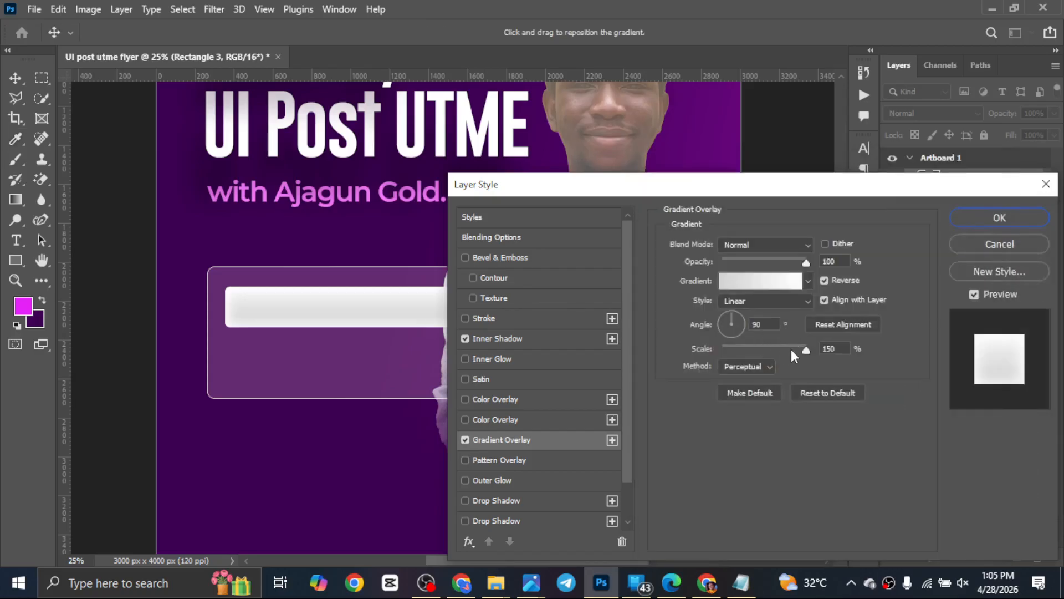
pyautogui.click(774, 346)
pyautogui.moveTo(399, 312); pyautogui.dragTo(383, 328)
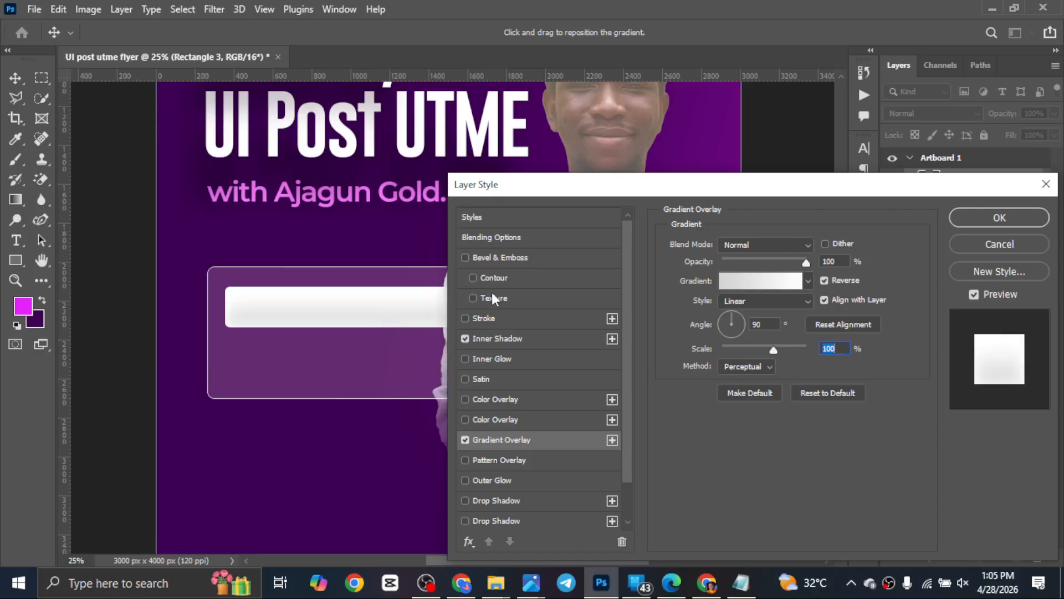
pyautogui.click(510, 319)
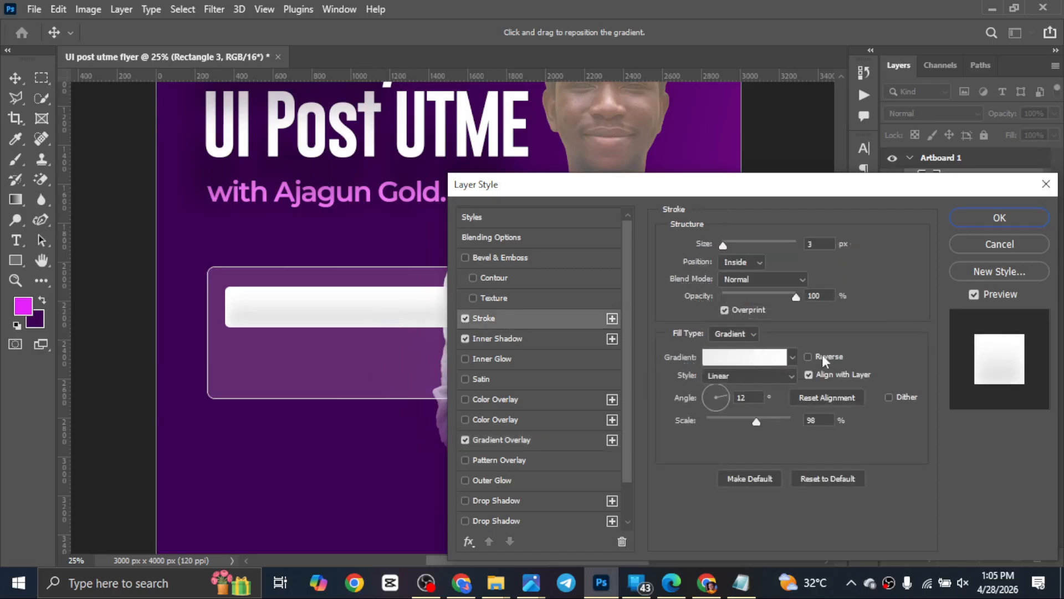
pyautogui.moveTo(730, 244); pyautogui.dragTo(733, 242)
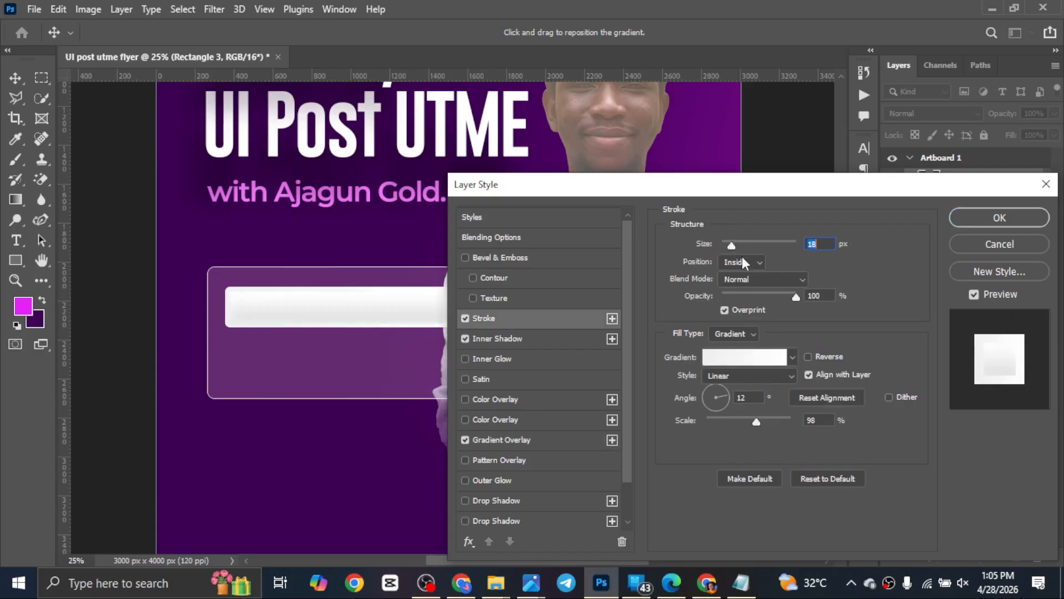
pyautogui.click(465, 318)
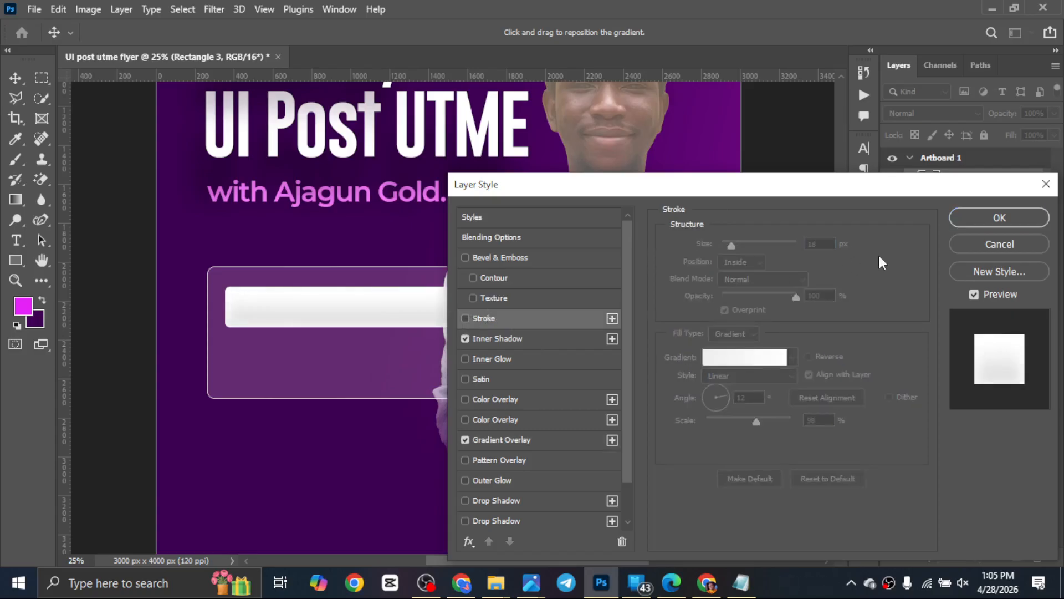
# Apply the layer effects and duplicate the white rectangle directly below the original inside the translucent box.
pyautogui.click(995, 218)
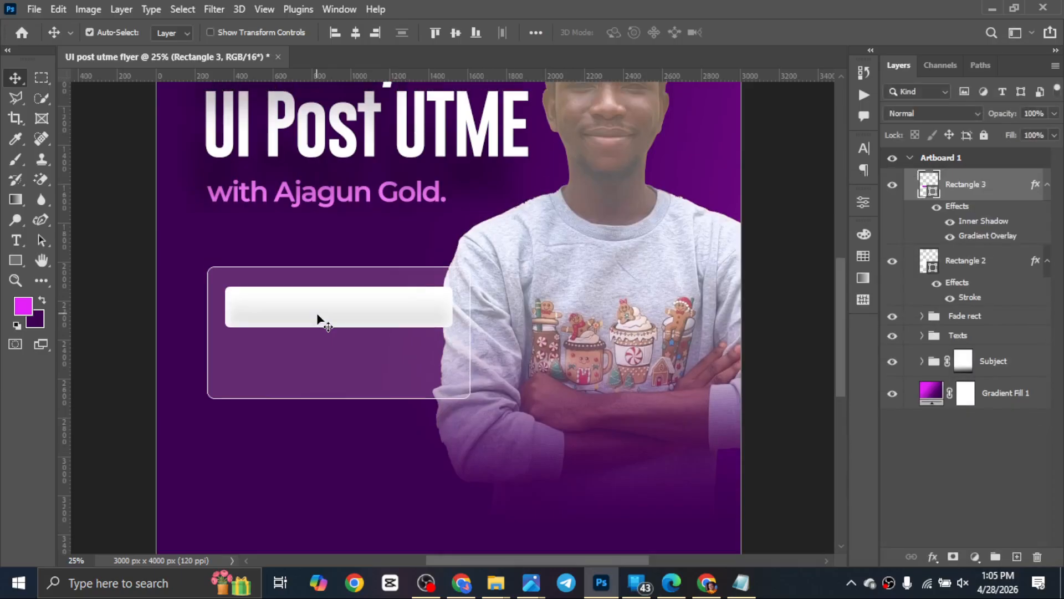
pyautogui.hotkey('ctrl', '-')
pyautogui.moveTo(416, 352); pyautogui.dragTo(427, 377)
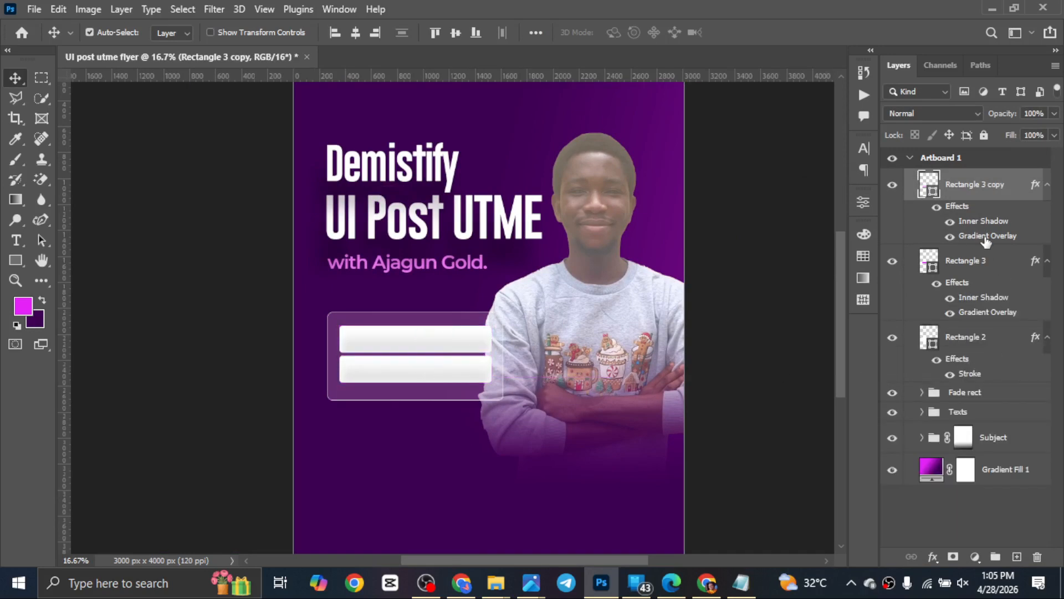
# Set the white color stop in the duplicate rectangle's Gradient Overlay to red, ff0000.
pyautogui.doubleClick(985, 237)
pyautogui.click(740, 281)
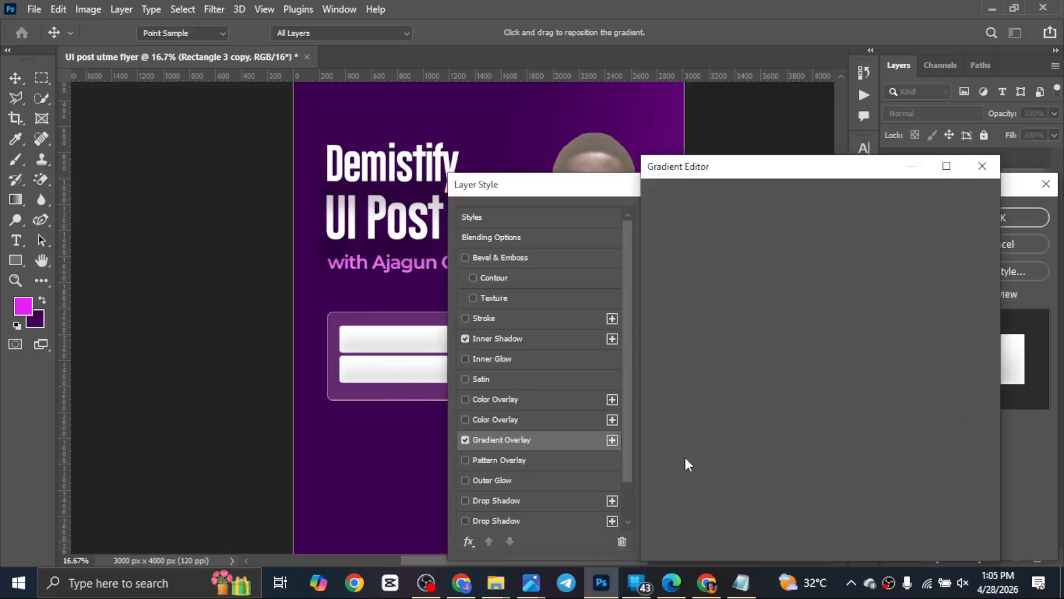
pyautogui.click(662, 450)
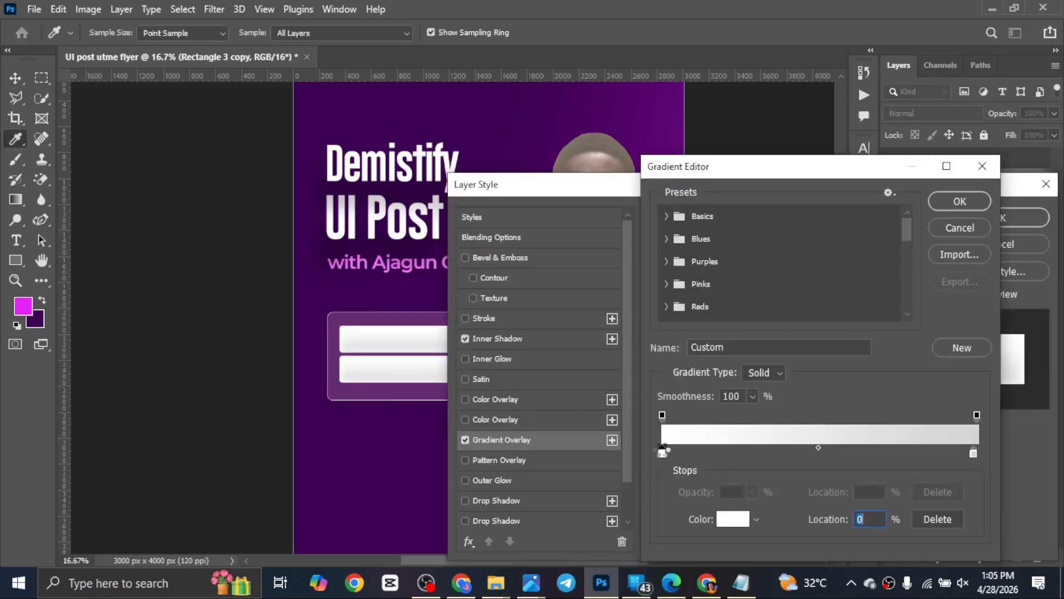
pyautogui.doubleClick(662, 450)
pyautogui.write('ff0000')
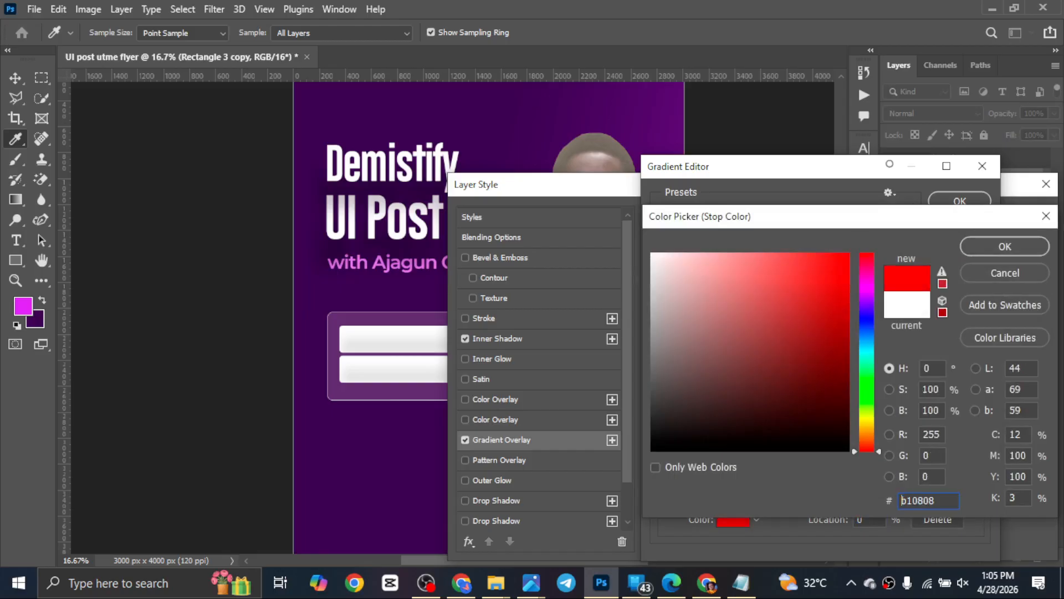
pyautogui.click(986, 245)
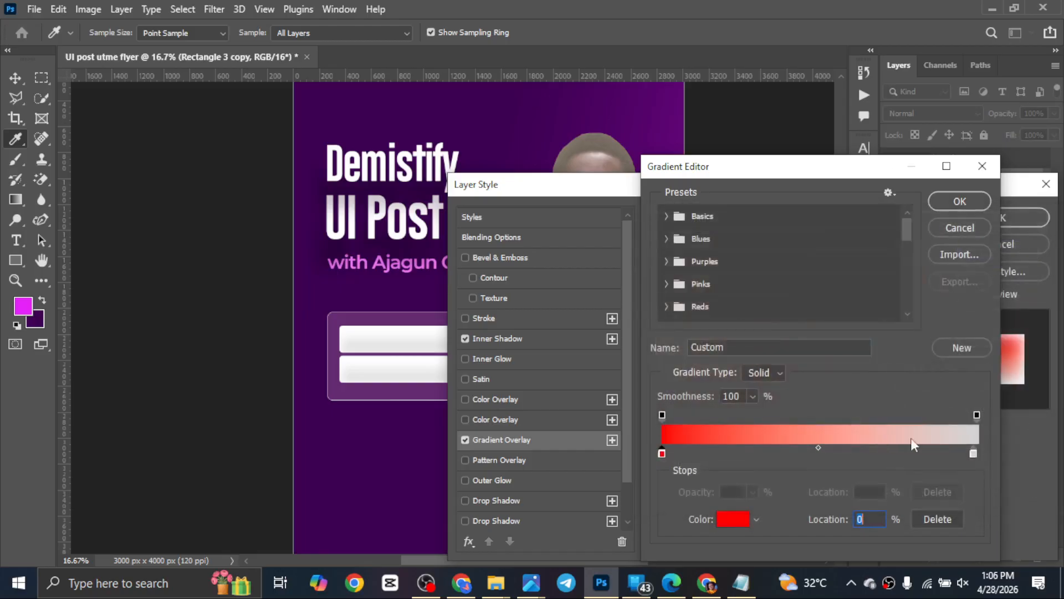
# Change the grey color stop of the red bar's Gradient Overlay to a dark red and accept the gradient.
pyautogui.click(973, 454)
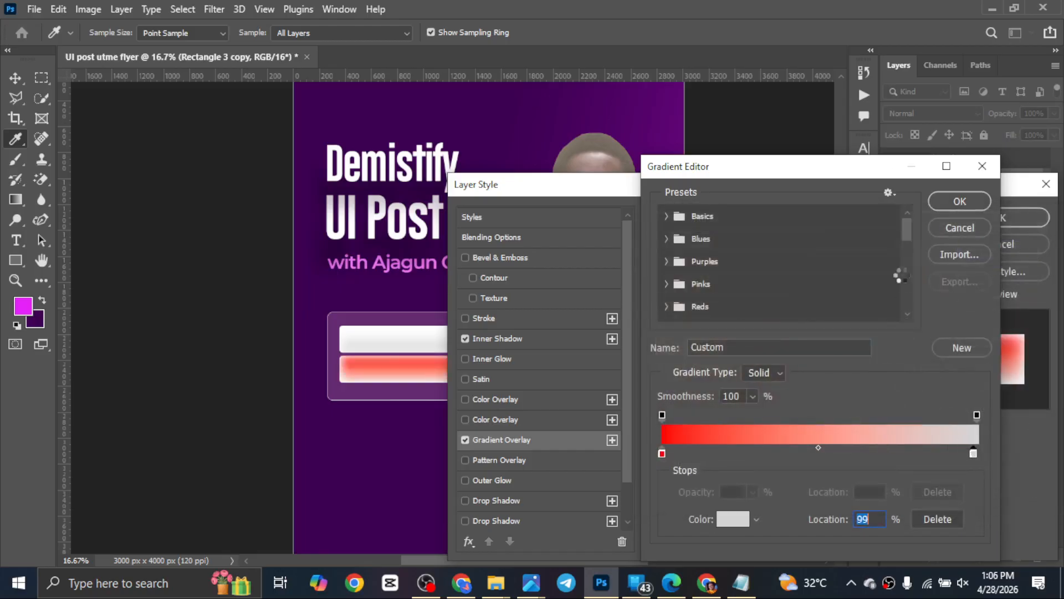
pyautogui.moveTo(864, 282); pyautogui.dragTo(866, 237)
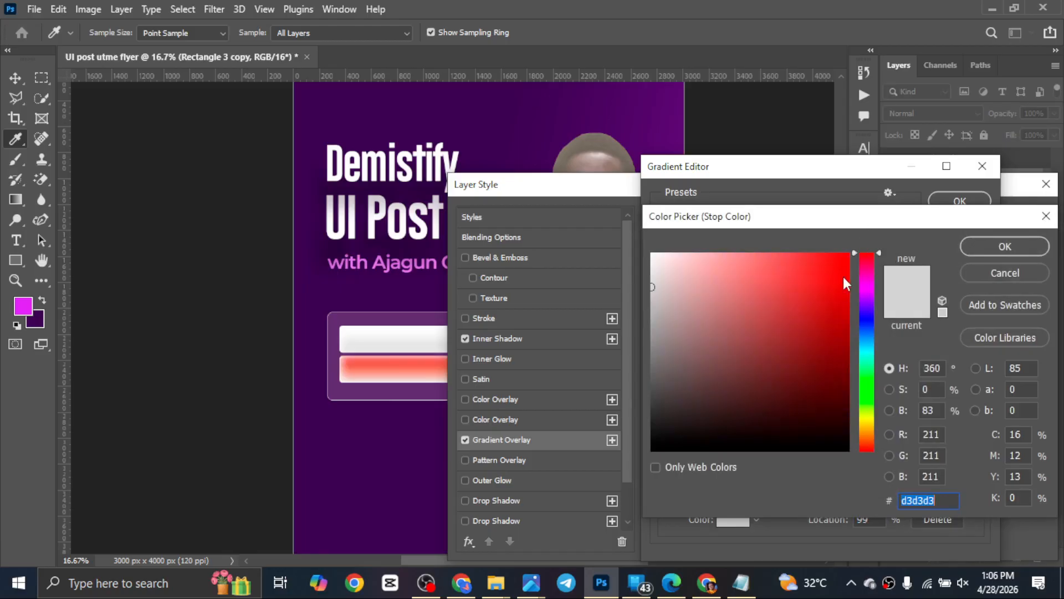
pyautogui.moveTo(843, 284); pyautogui.dragTo(918, 341)
pyautogui.click(1005, 247)
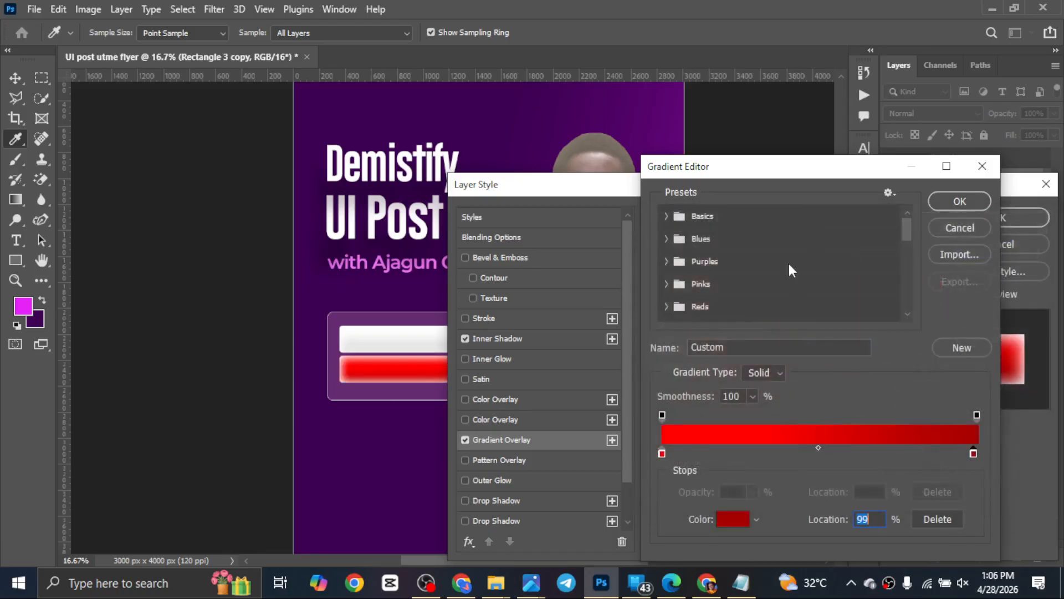
pyautogui.click(963, 207)
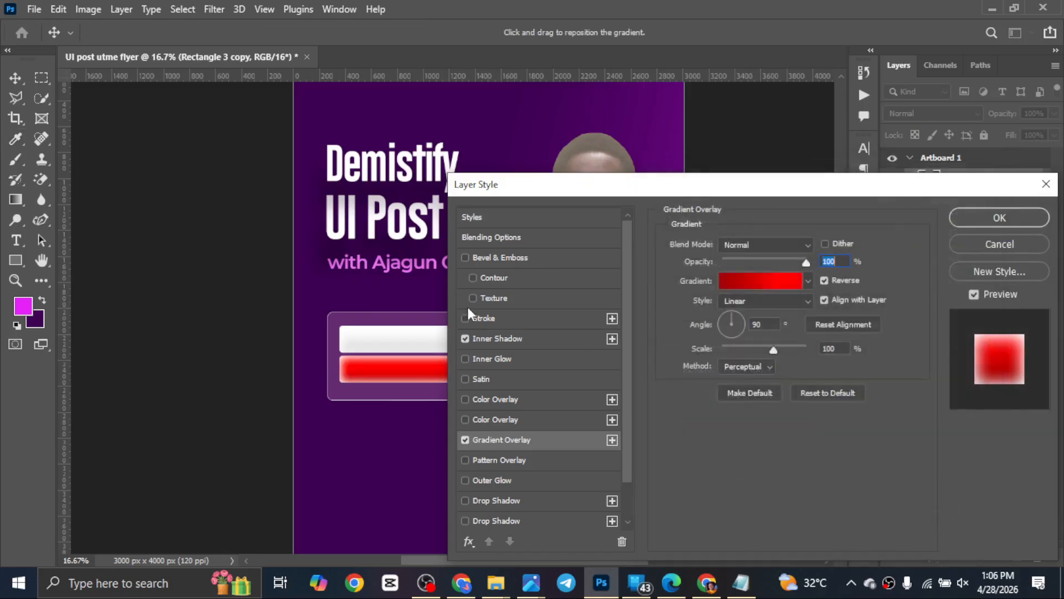
# Set the red bar's inner shadow color to ff0000 and apply the layer effects.
pyautogui.click(494, 342)
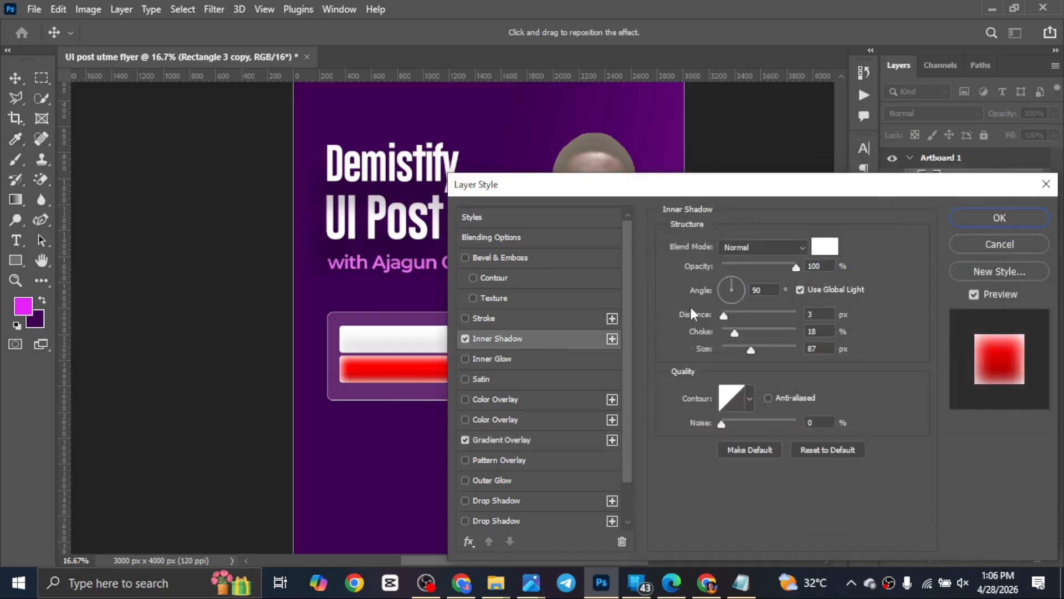
pyautogui.click(824, 248)
pyautogui.write('ff0000')
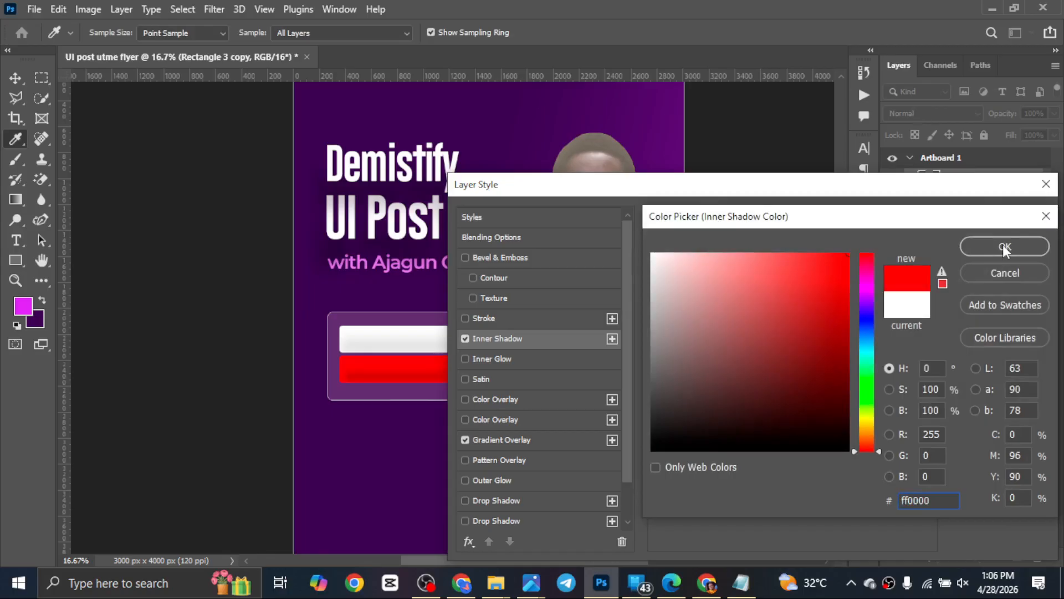
pyautogui.click(999, 246)
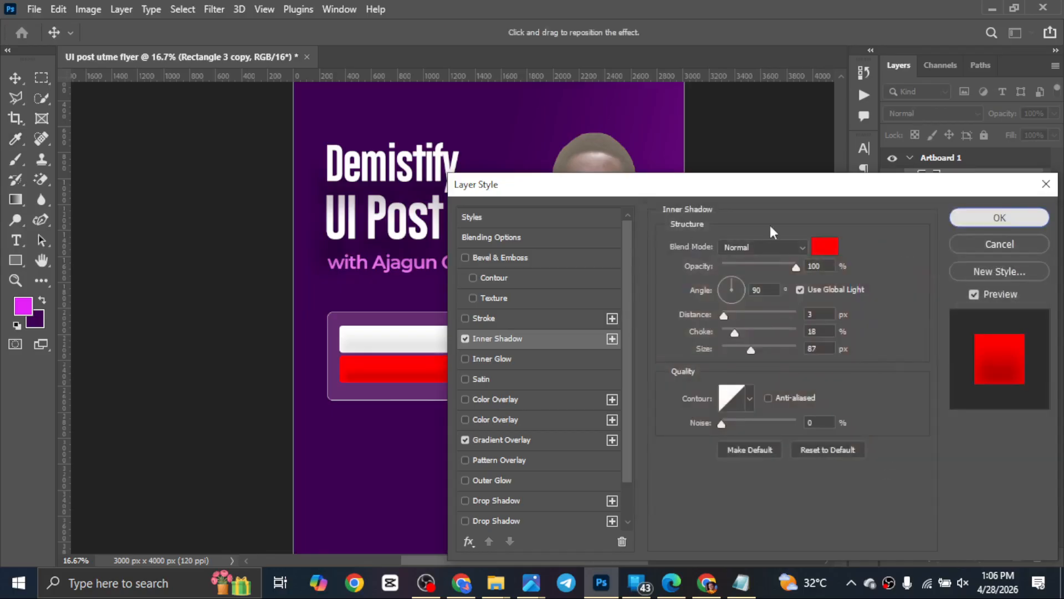
pyautogui.click(1000, 216)
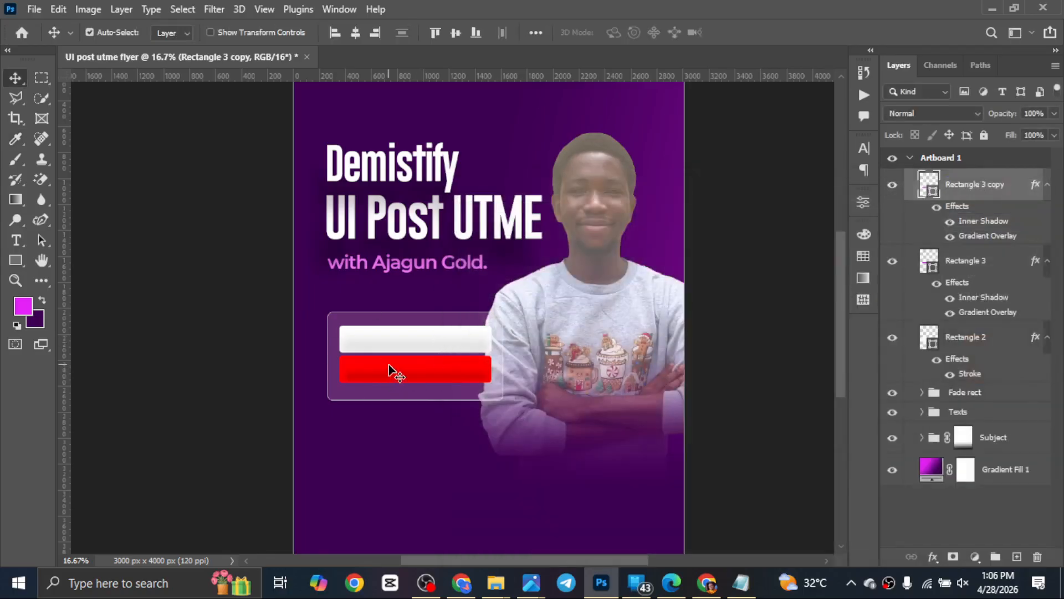
# Set the red bar's Gradient Overlay scale to 150% and darken its dark red stop to 600000.
pyautogui.scroll(-1, 398, 353)
pyautogui.scroll(2, 398, 352)
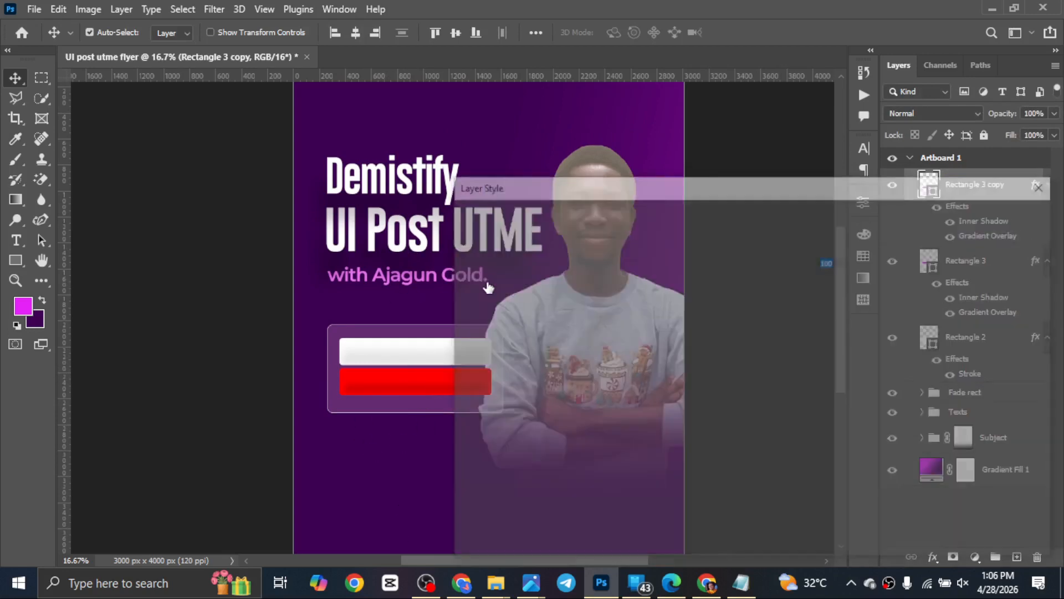
pyautogui.click(792, 345)
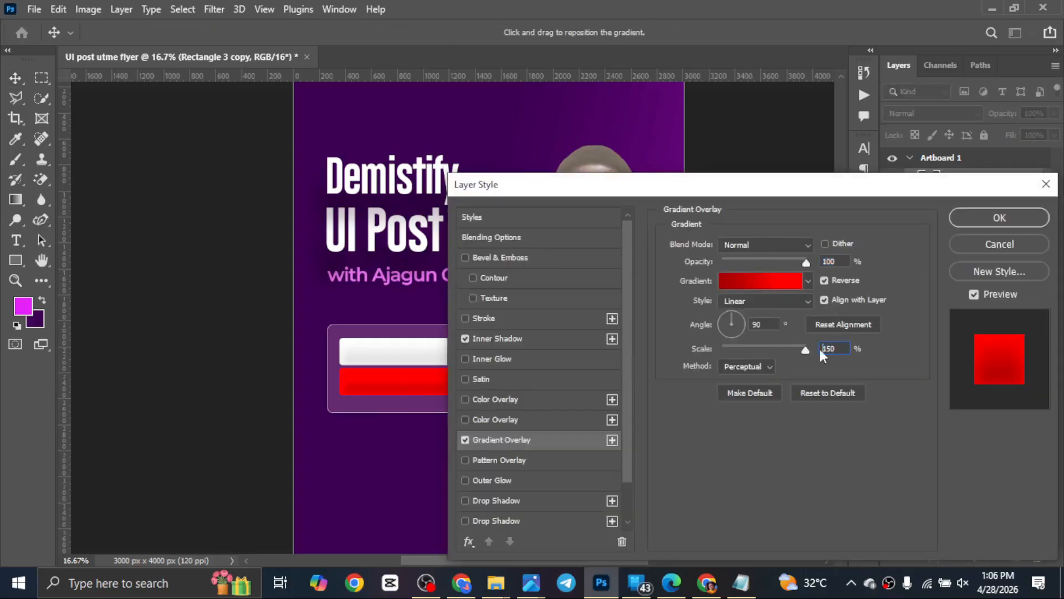
pyautogui.click(737, 285)
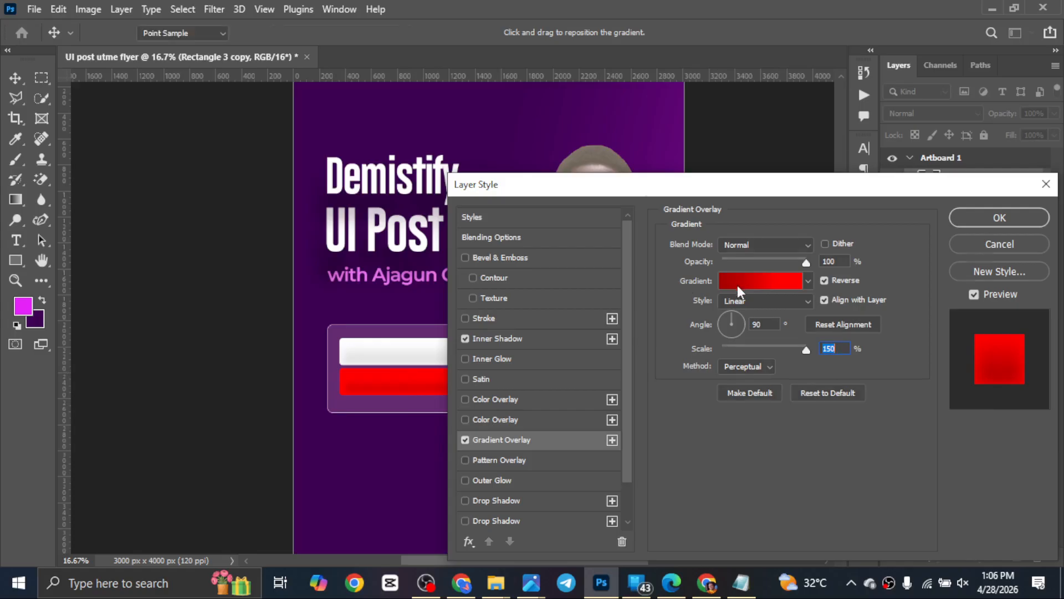
pyautogui.click(974, 452)
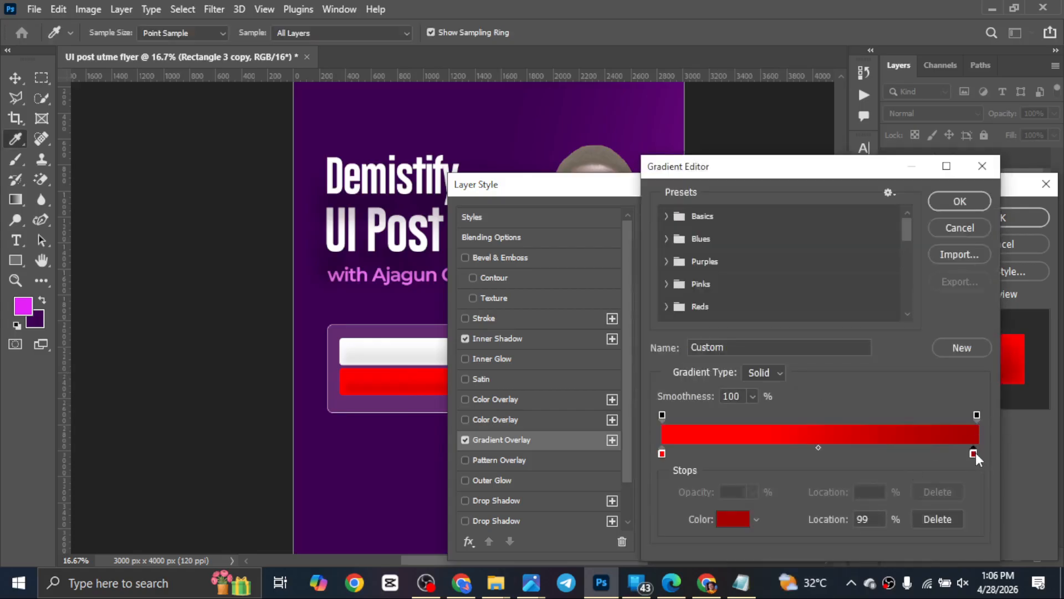
pyautogui.doubleClick(974, 452)
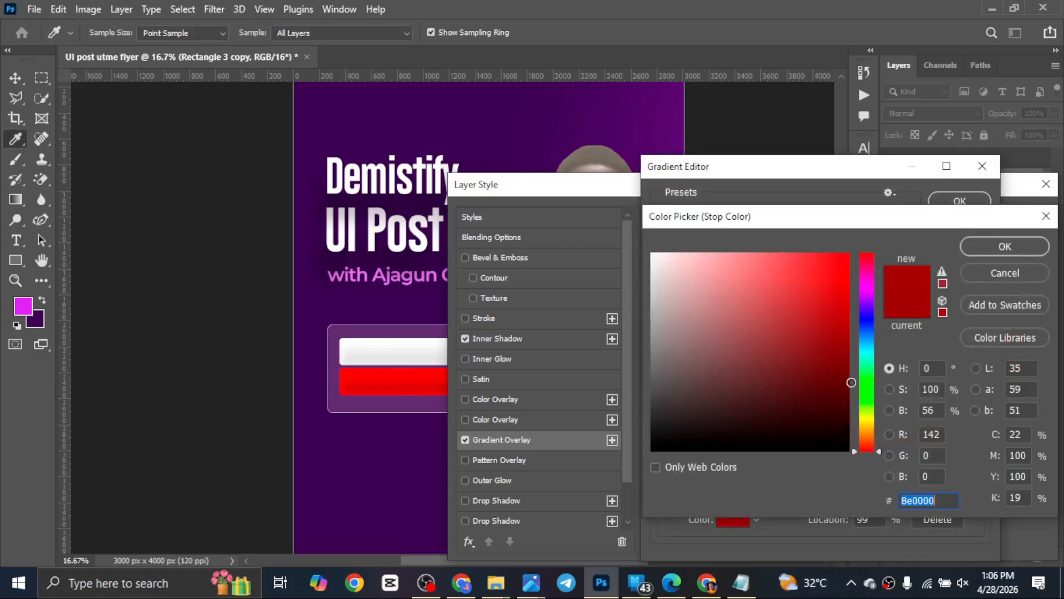
pyautogui.write('600000')
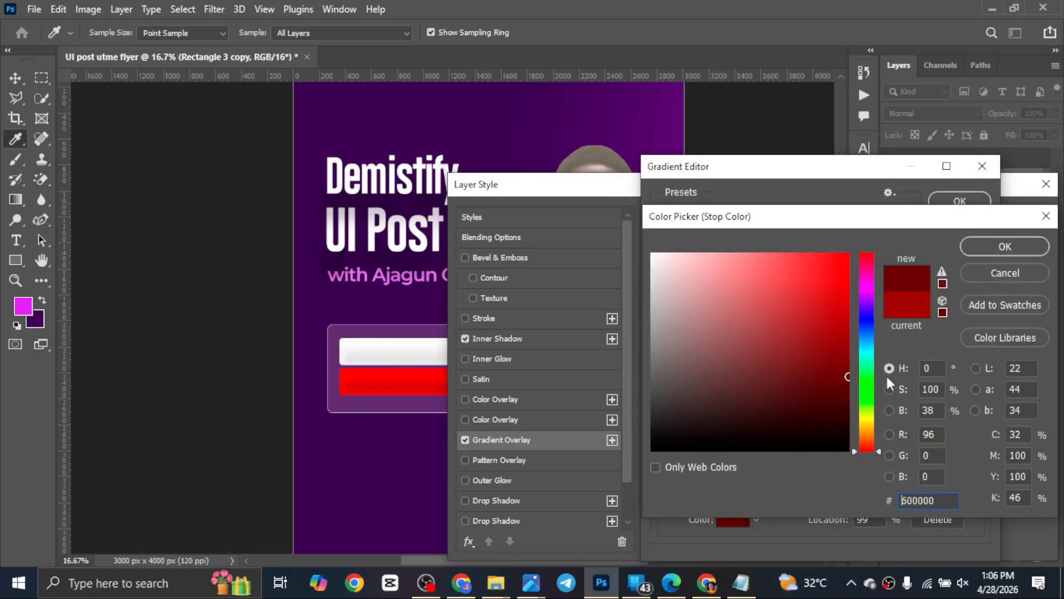
pyautogui.click(982, 247)
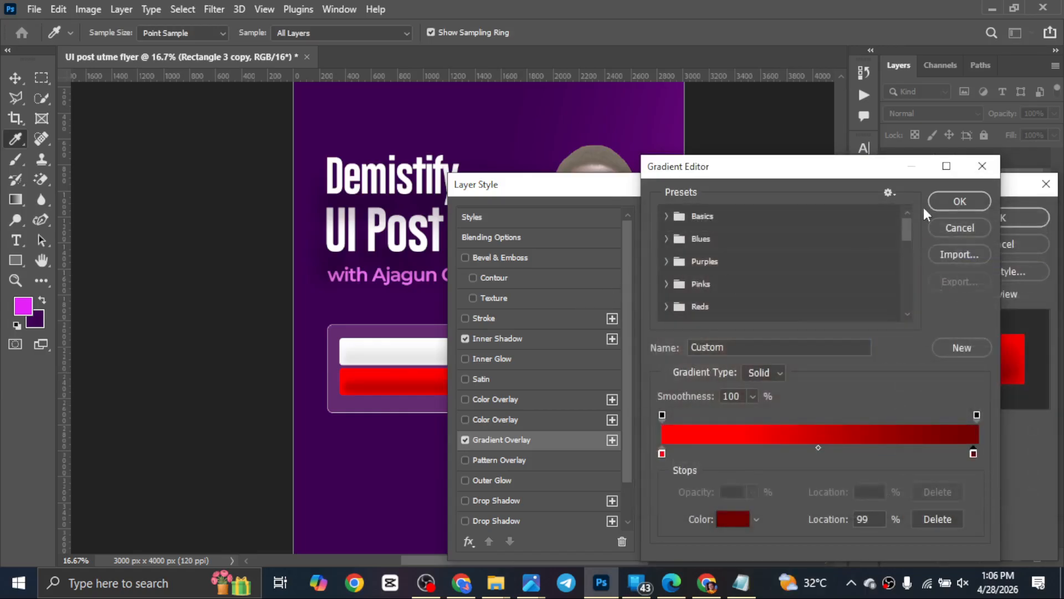
pyautogui.click(959, 201)
# Set the red bar's inner shadow to 1 px distance, 10% choke and 111 px size, and apply the effects.
pyautogui.click(501, 338)
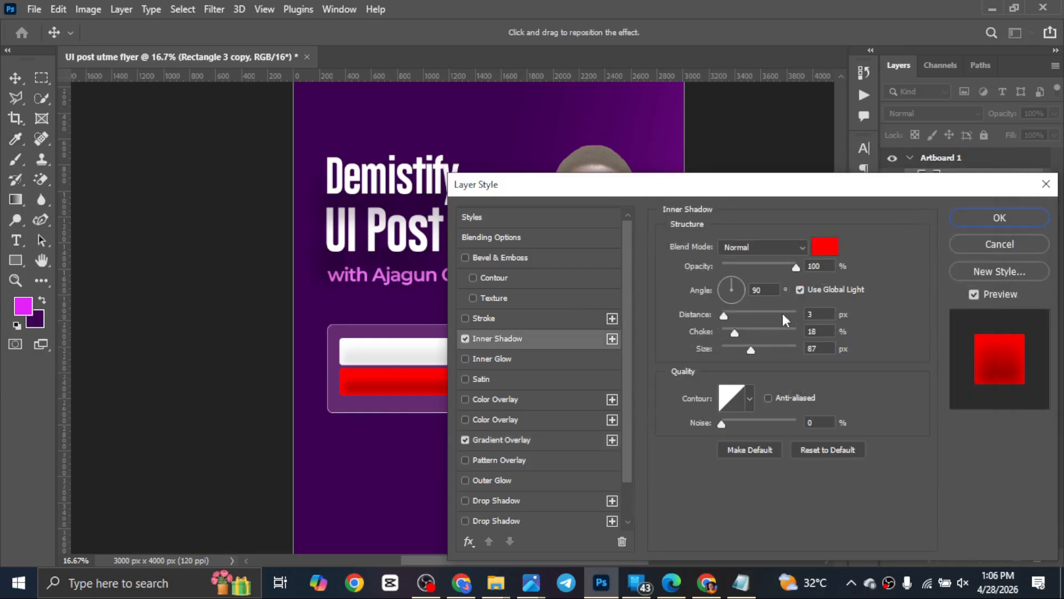
pyautogui.moveTo(749, 347)
pyautogui.mouseDown()
pyautogui.moveTo(772, 347)
pyautogui.moveTo(718, 333)
pyautogui.moveTo(760, 349)
pyautogui.mouseUp()
pyautogui.moveTo(727, 316); pyautogui.dragTo(730, 333)
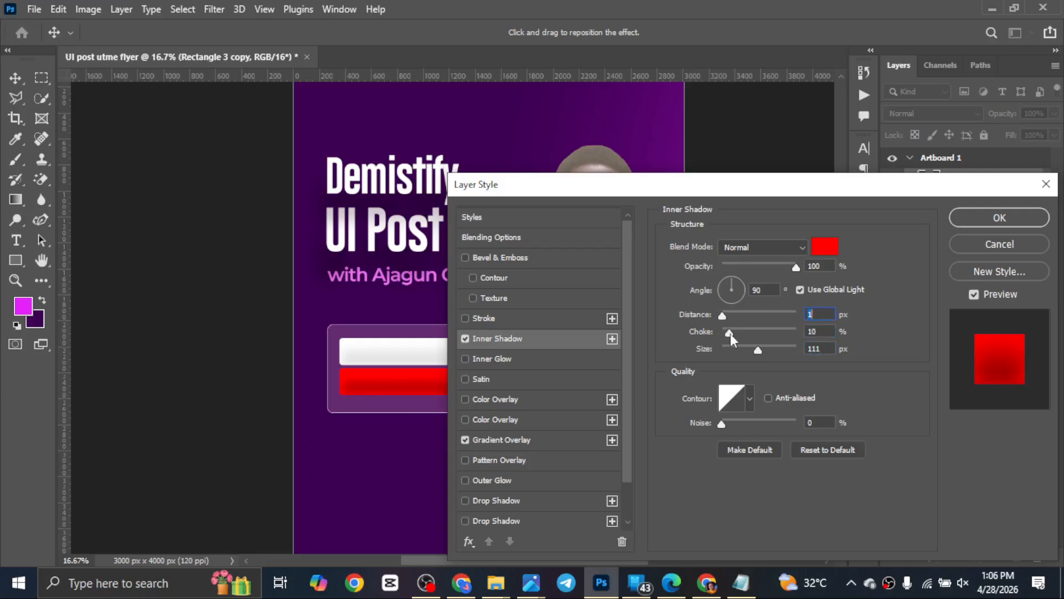
pyautogui.click(999, 221)
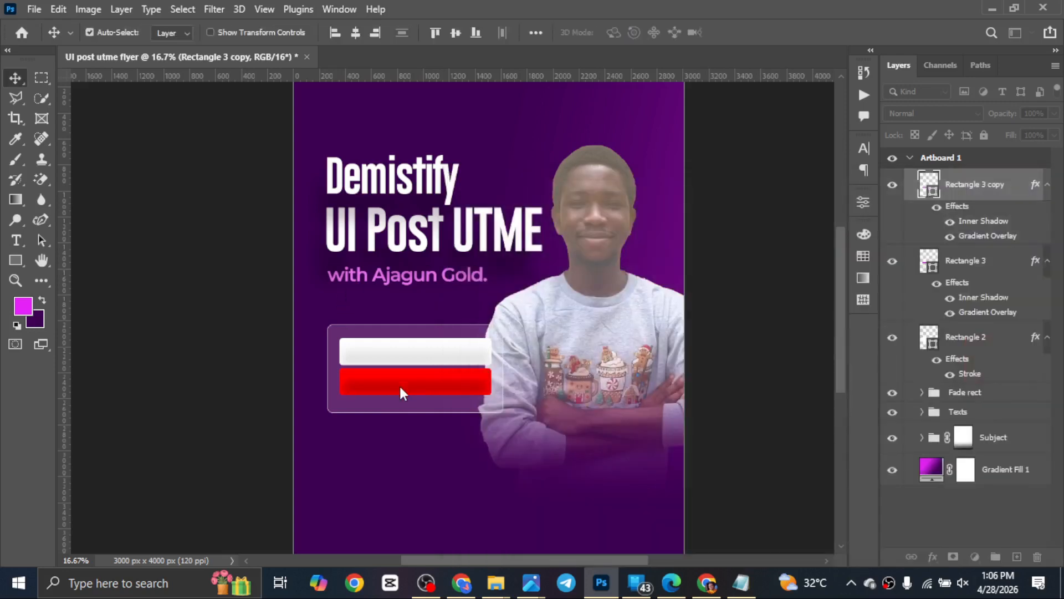
# Group the white and red bar layers together.
pyautogui.scroll(-2, 407, 388)
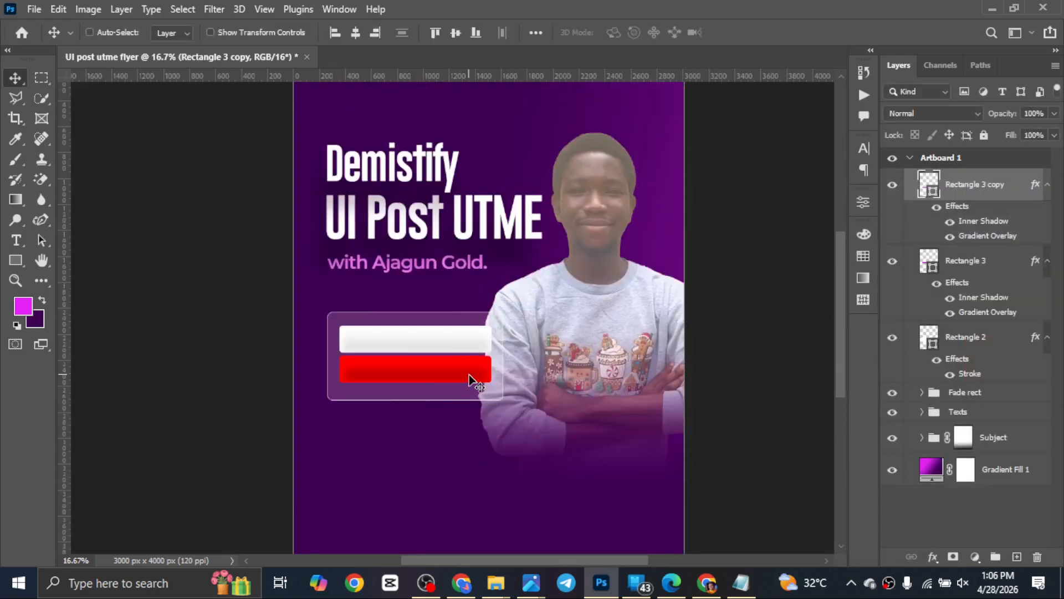
pyautogui.hotkey('ctrl', '-')
pyautogui.moveTo(469, 387); pyautogui.dragTo(471, 411)
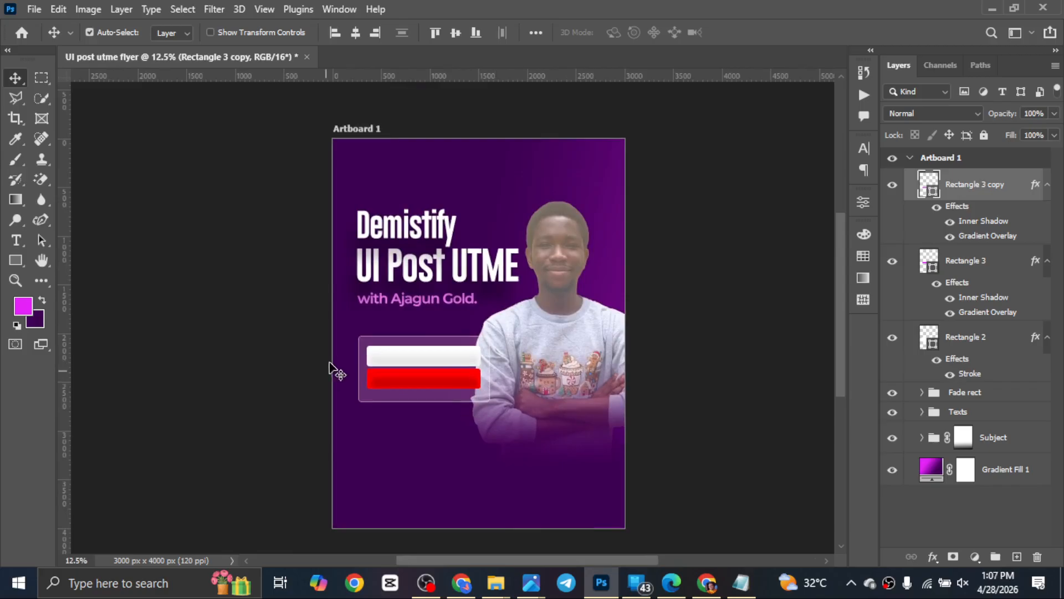
pyautogui.click(422, 391)
pyautogui.keyDown('shift'); pyautogui.click(425, 378); pyautogui.keyUp('shift')
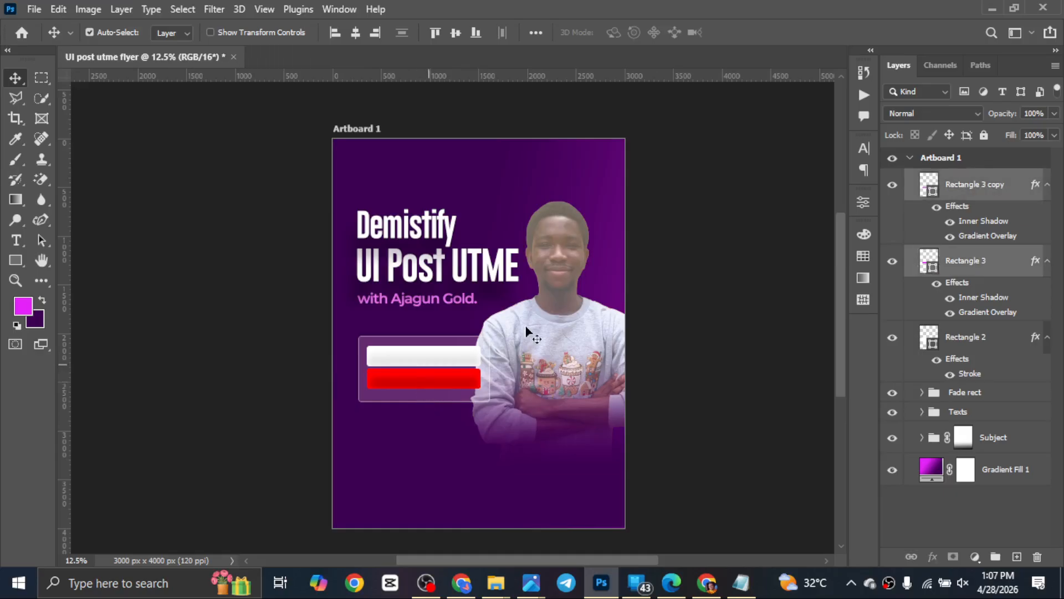
pyautogui.hotkey('ctrl', 'g')
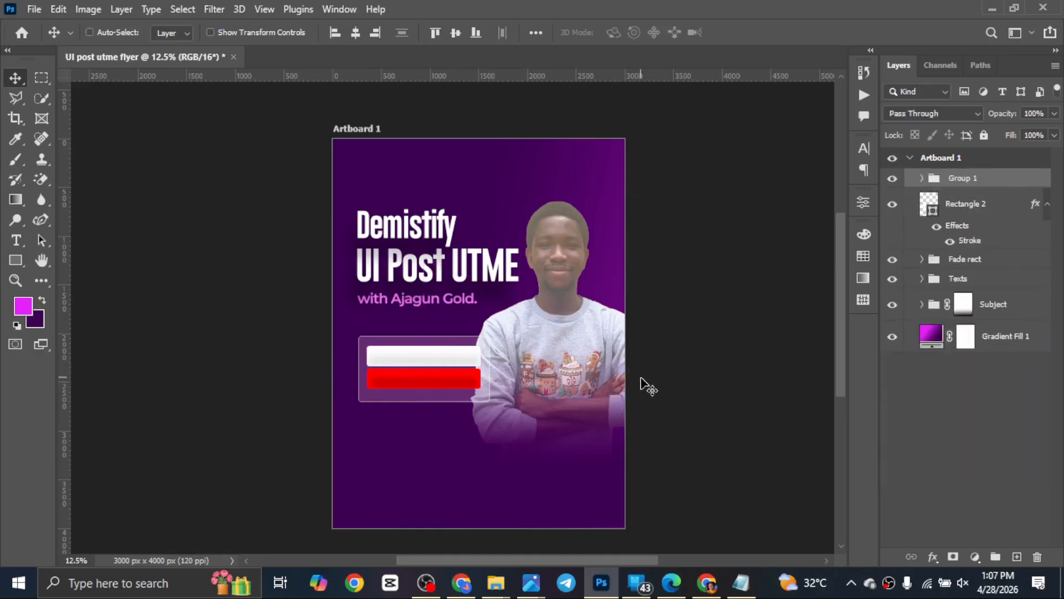
# Center the group of bars vertically on the translucent box and deselect the layers.
pyautogui.keyDown('ctrl'); pyautogui.click(963, 209); pyautogui.keyUp('ctrl')
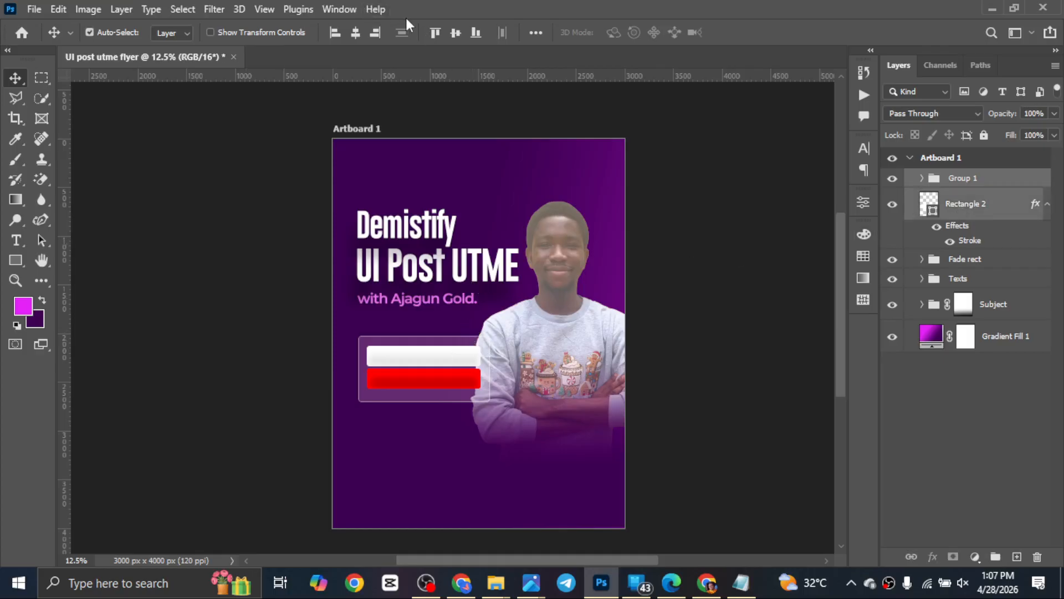
pyautogui.click(460, 37)
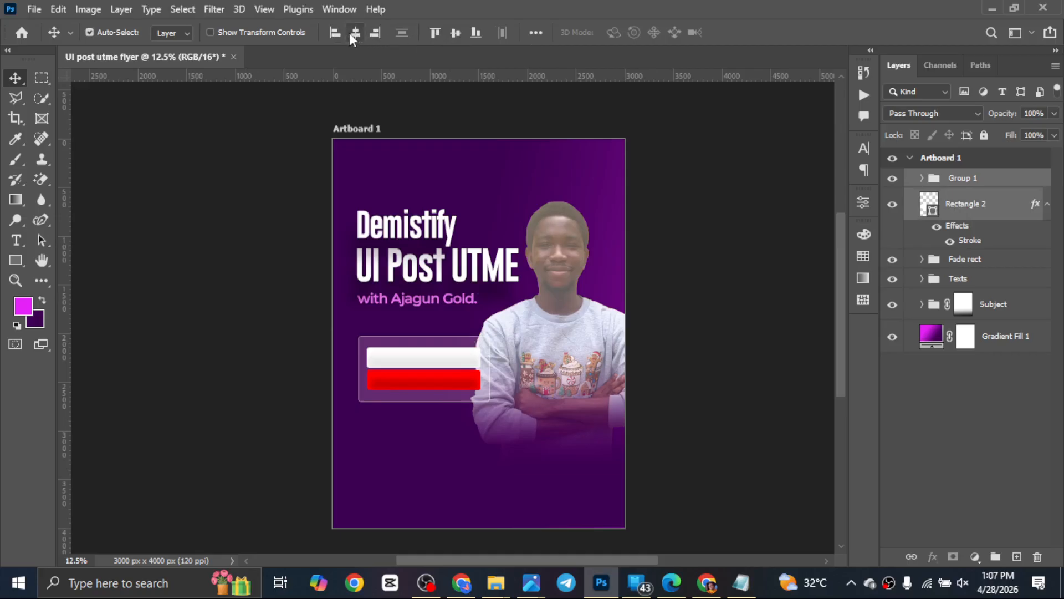
pyautogui.click(724, 383)
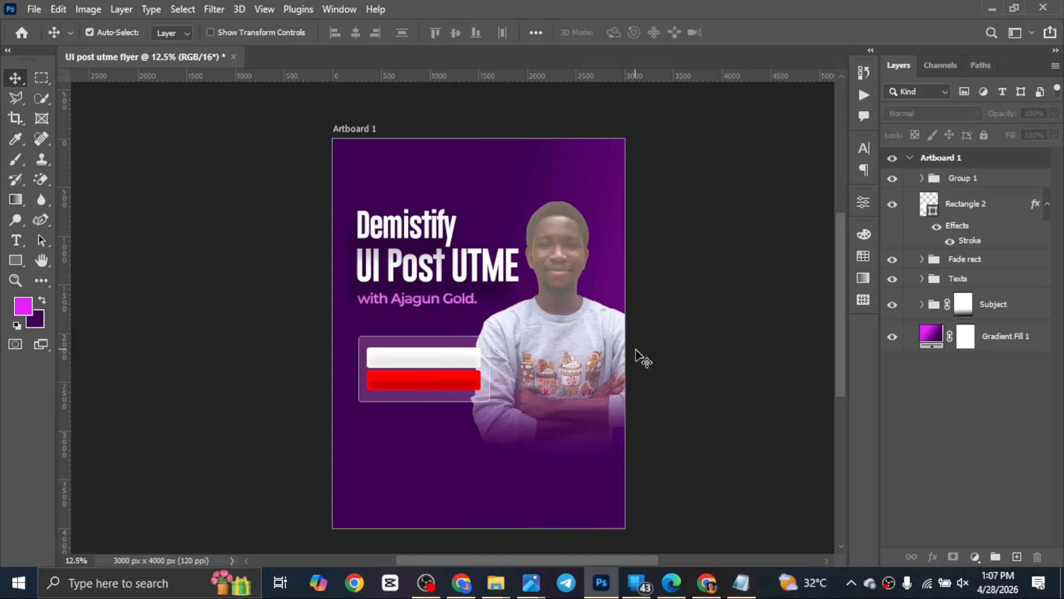
# Switch to the browser page with the flyer copy and copy the text "UI putme score 95/100.".
pyautogui.click(400, 381)
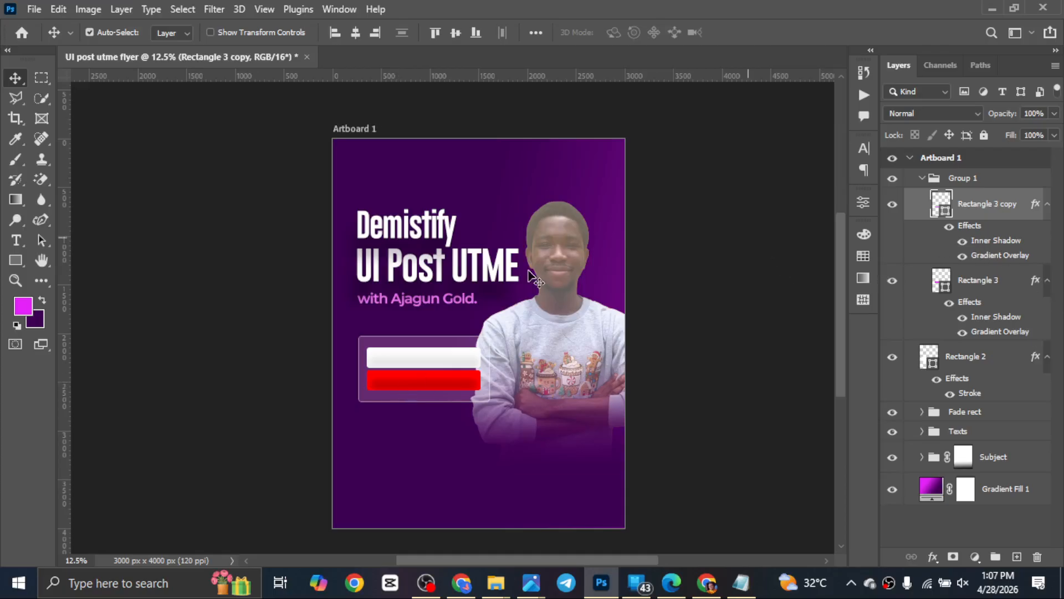
pyautogui.click(742, 582)
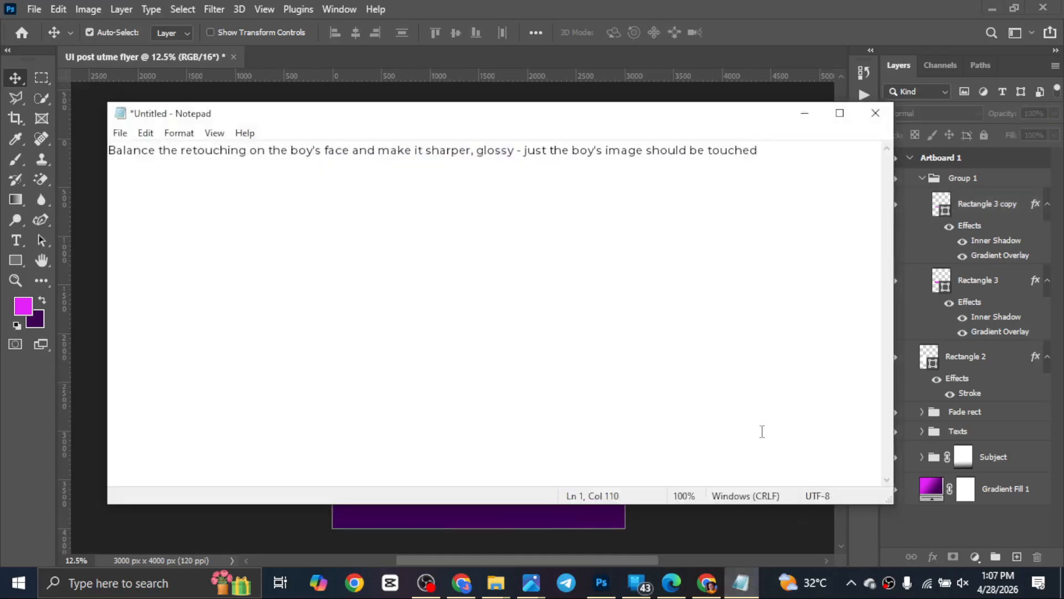
pyautogui.click(671, 582)
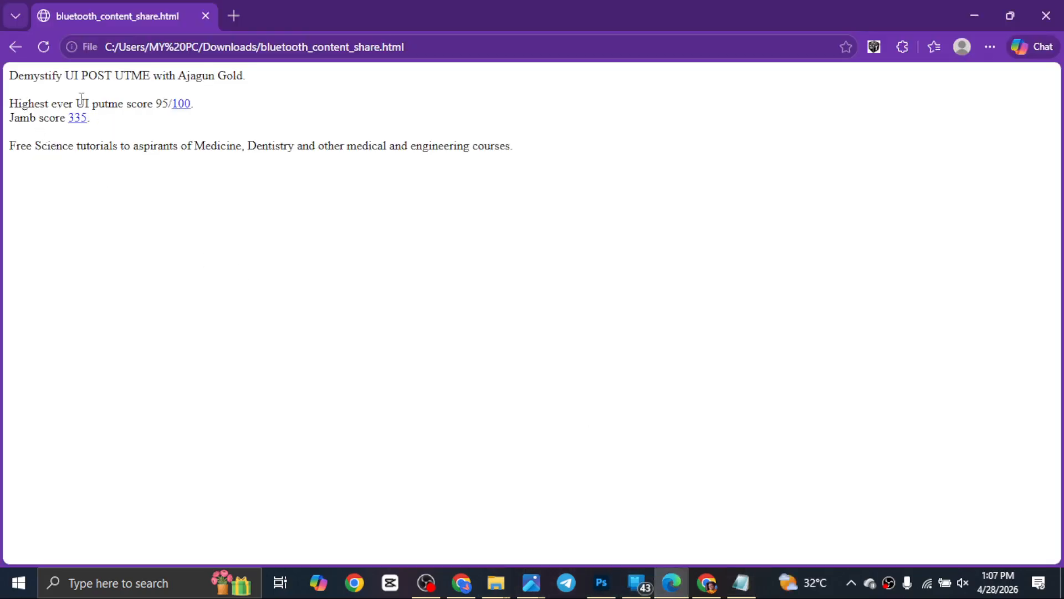
pyautogui.moveTo(74, 103); pyautogui.dragTo(248, 104)
pyautogui.hotkey('ctrl', 'c')
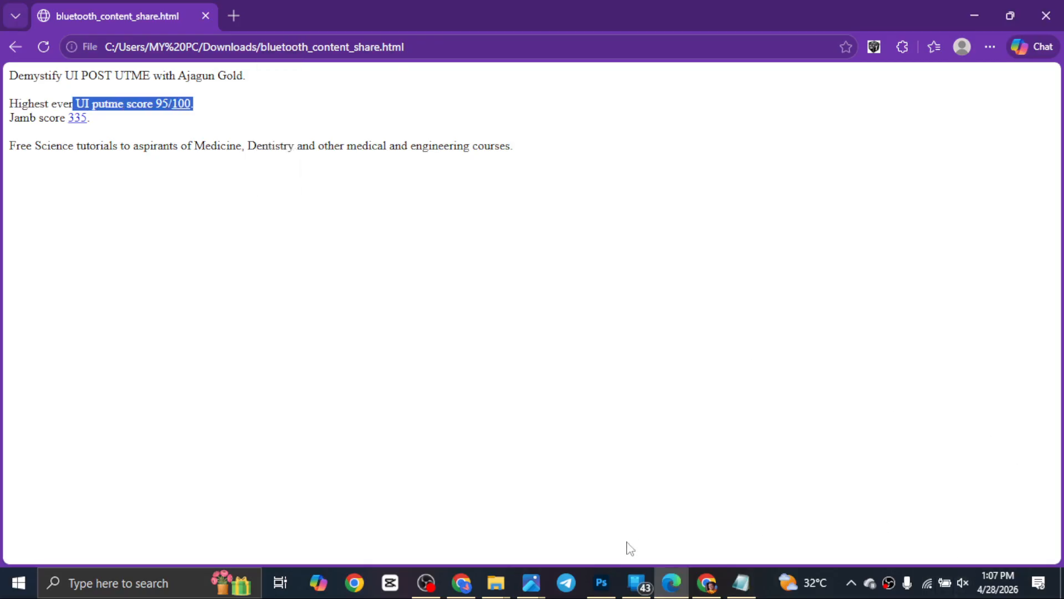
# Return to Photoshop, duplicate the tutor-name line into the bars' group and place the copy over the white bar.
pyautogui.click(593, 583)
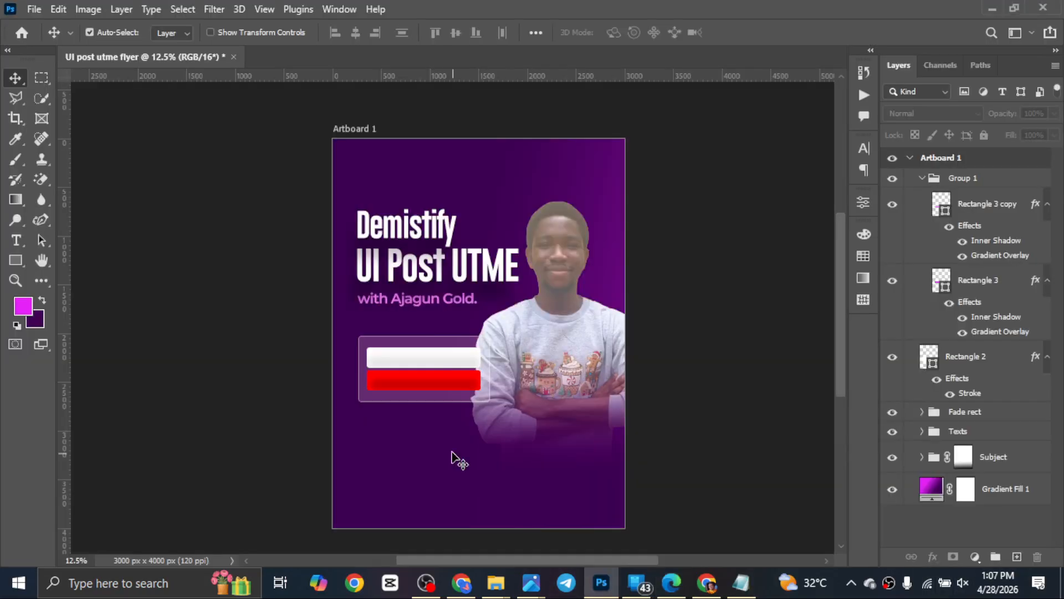
pyautogui.click(416, 306)
pyautogui.moveTo(996, 538); pyautogui.dragTo(989, 192)
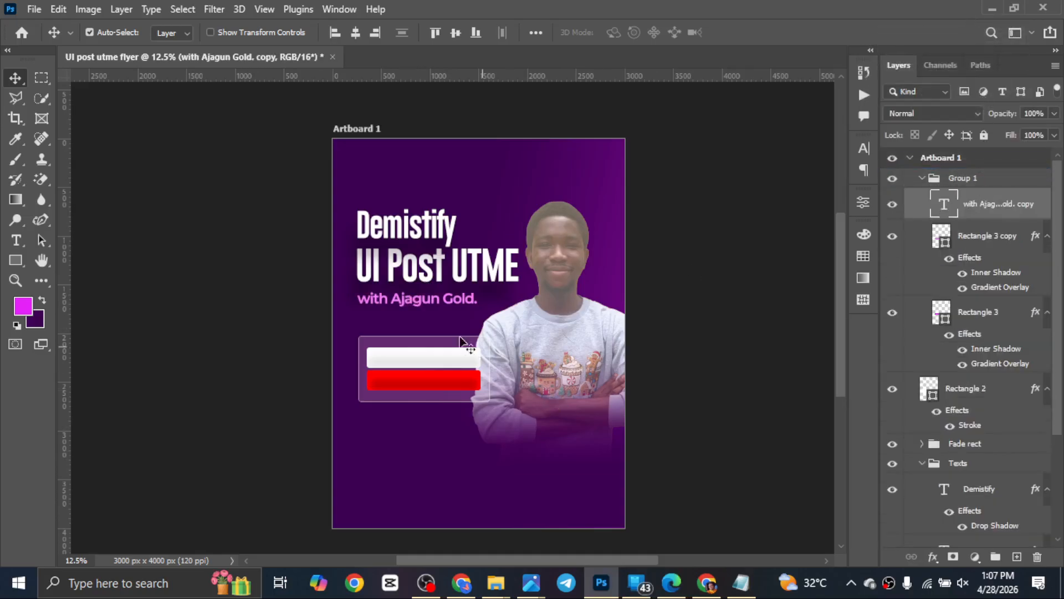
pyautogui.moveTo(428, 309); pyautogui.dragTo(437, 381)
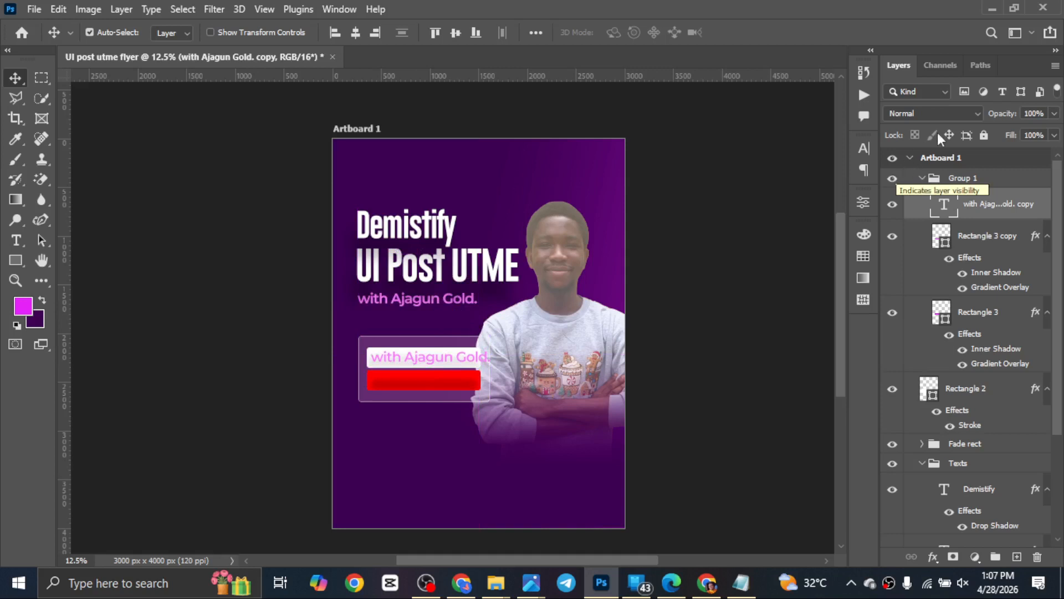
# Set the color of the duplicated text on the white bar to 1f1f1f.
pyautogui.click(864, 149)
pyautogui.click(827, 236)
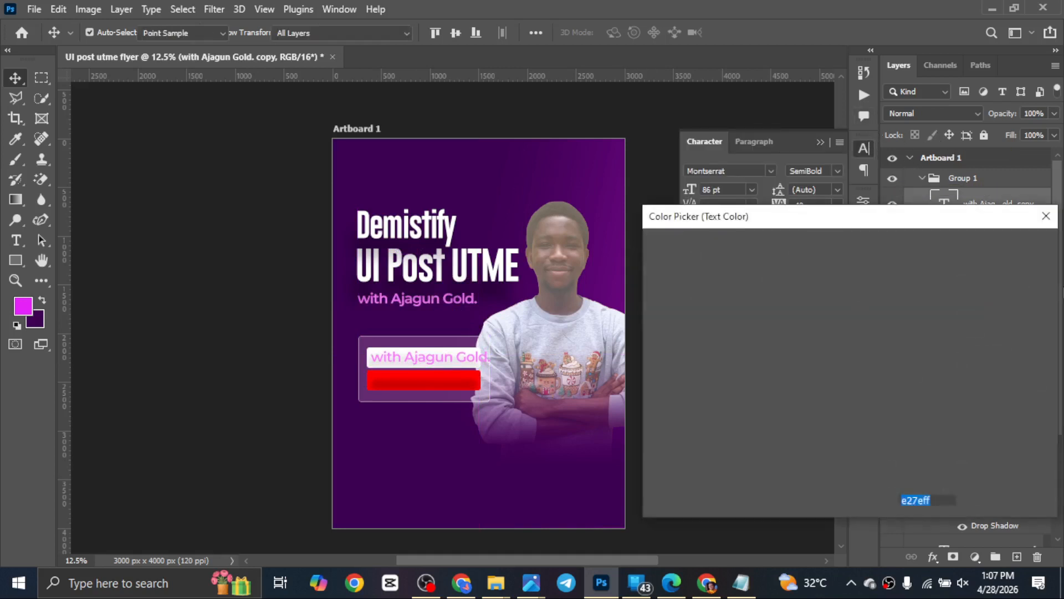
pyautogui.moveTo(669, 420)
pyautogui.mouseDown()
pyautogui.moveTo(618, 444)
pyautogui.moveTo(615, 428)
pyautogui.mouseUp()
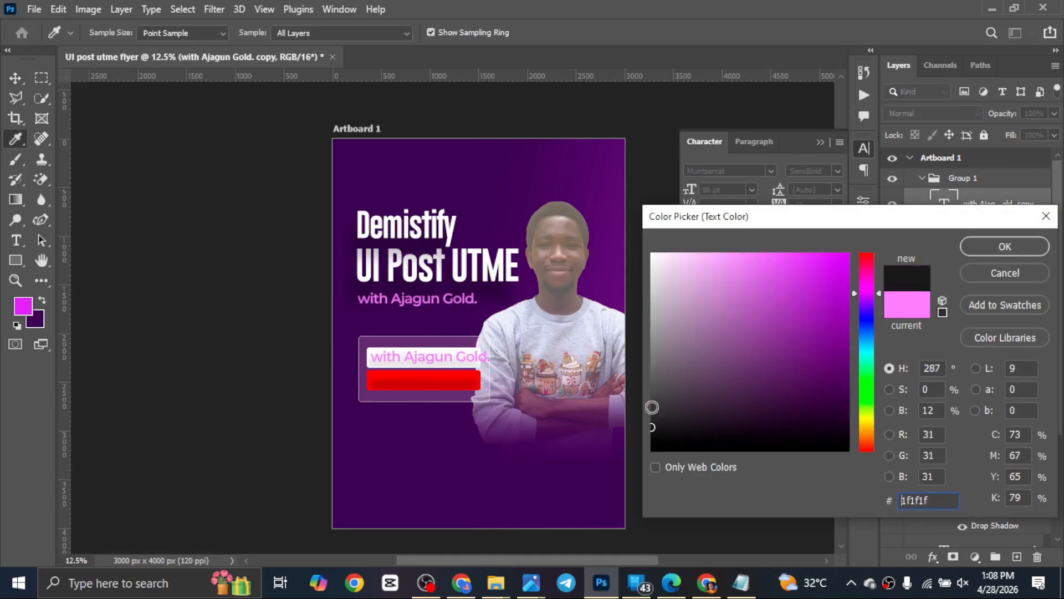
pyautogui.click(1014, 248)
pyautogui.click(822, 141)
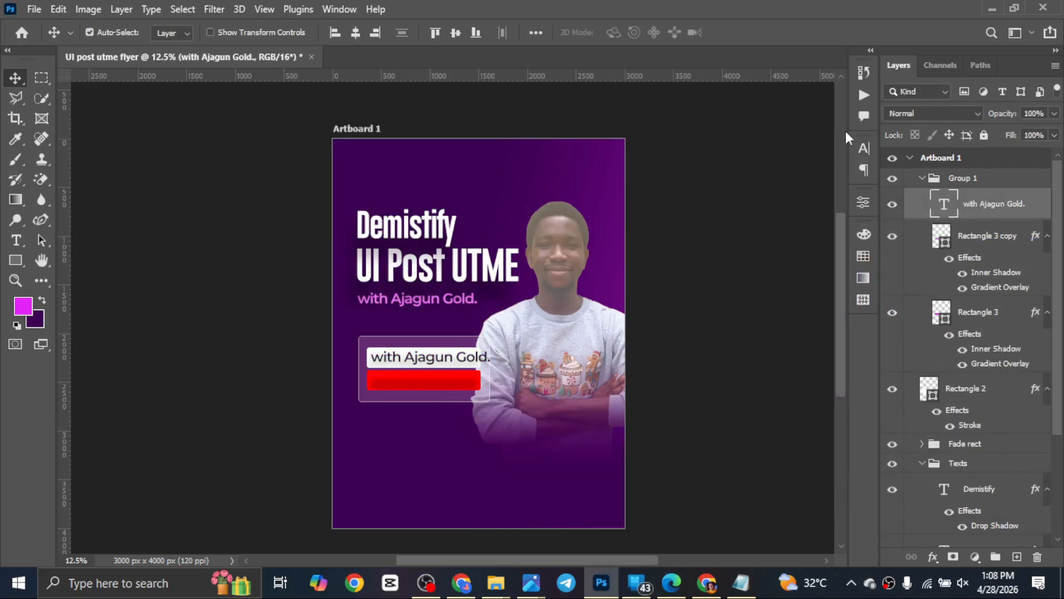
# Replace the duplicated line's text on the white bar with the copied "UI putme score 95/100.".
pyautogui.doubleClick(398, 360)
pyautogui.click(416, 368)
pyautogui.hotkey('ctrl', 'a')
pyautogui.hotkey('ctrl', 'v')
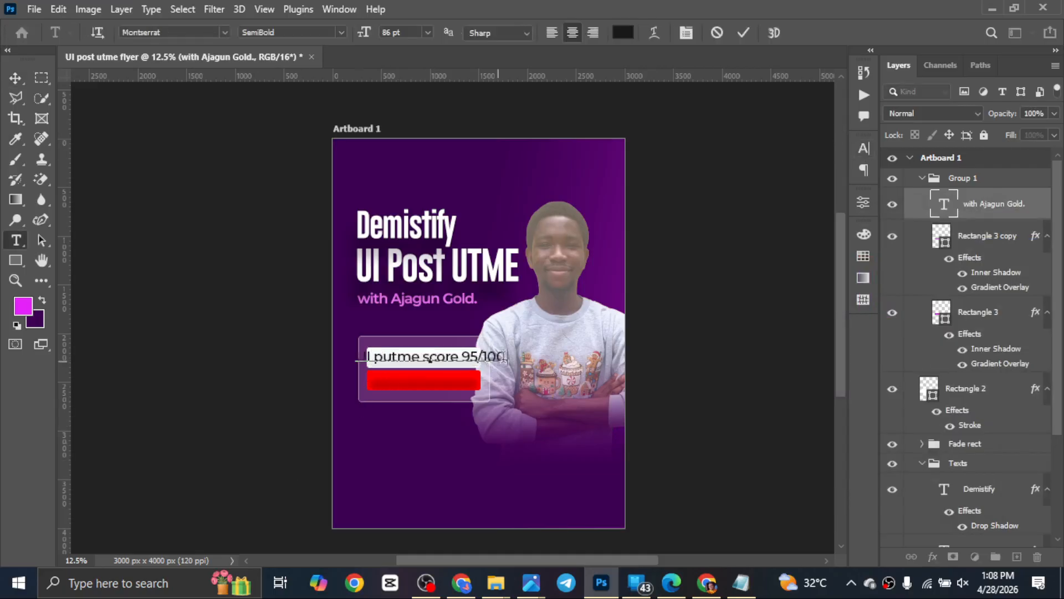
pyautogui.press('Escape')
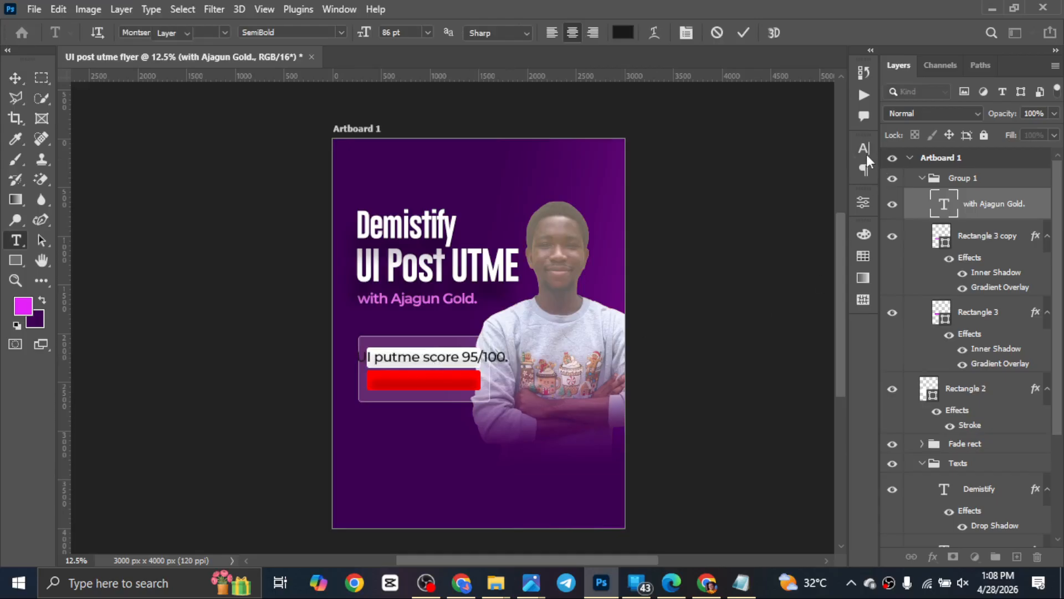
pyautogui.press('v')
# Set the score label to All Caps, then scale it down and position it to fit inside the white bar.
pyautogui.click(865, 149)
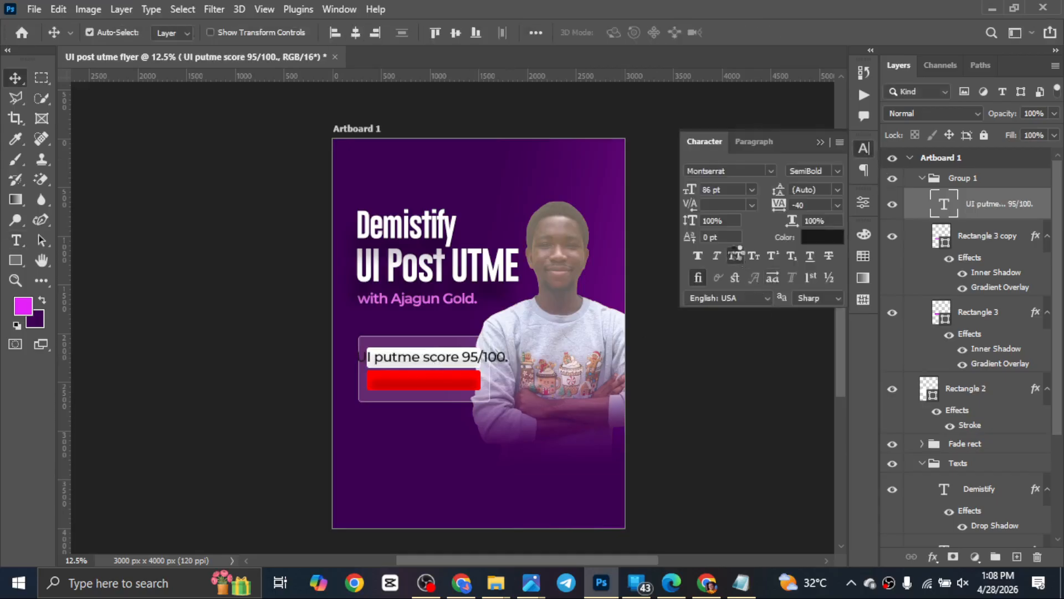
pyautogui.click(736, 254)
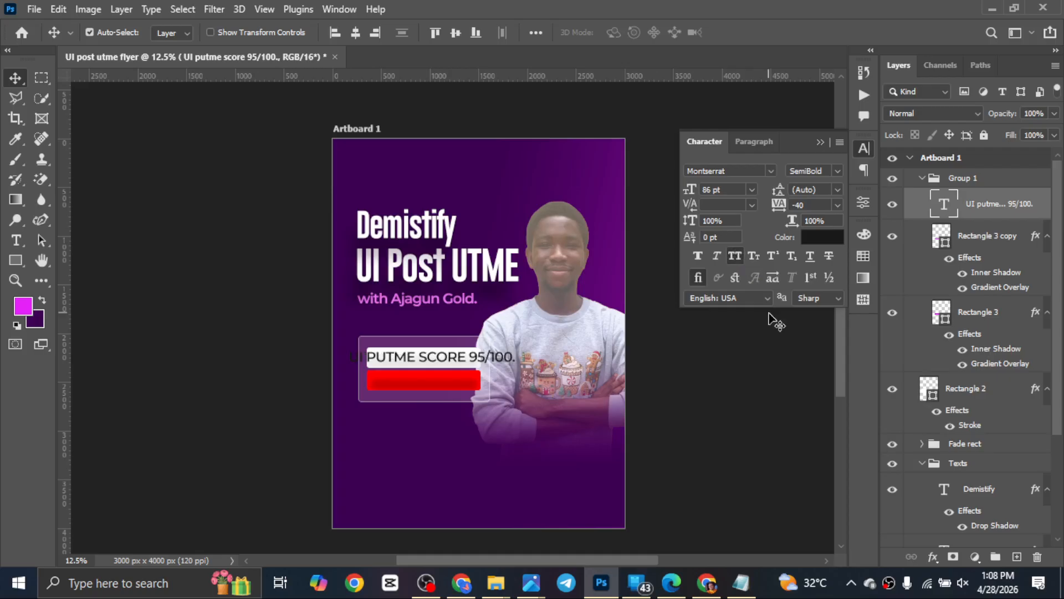
pyautogui.hotkey('ctrl', 't')
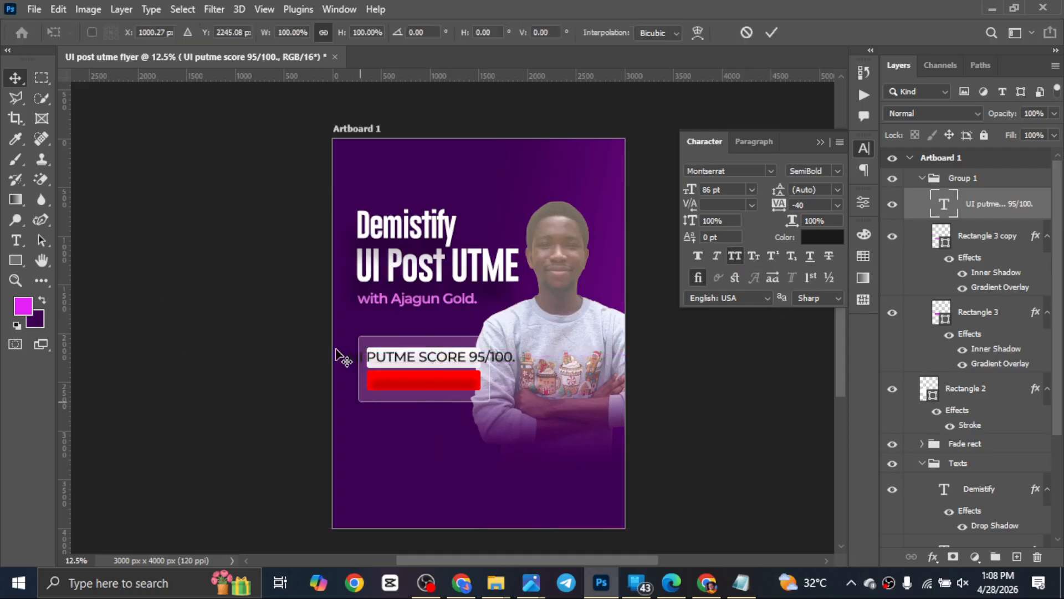
pyautogui.moveTo(345, 359); pyautogui.dragTo(373, 359)
pyautogui.moveTo(513, 355); pyautogui.dragTo(477, 357)
pyautogui.press('Return')
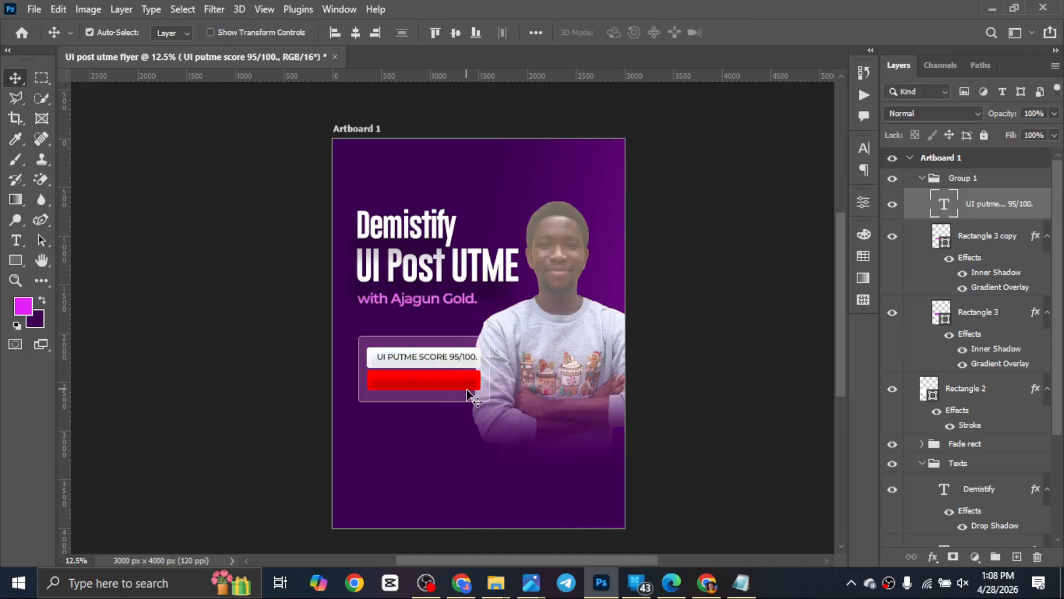
pyautogui.rightClick(469, 391)
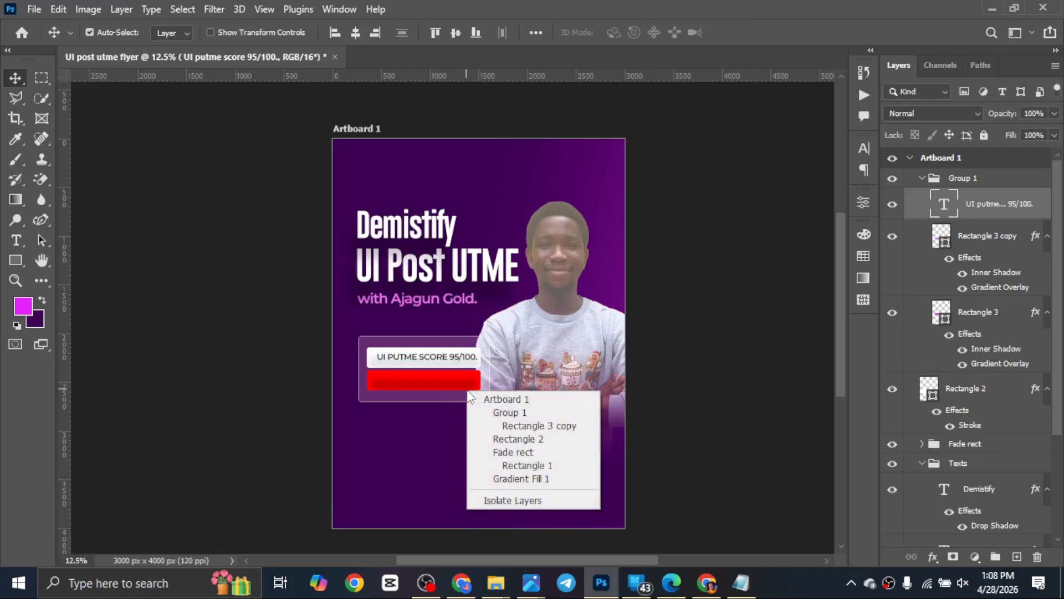
pyautogui.click(687, 222)
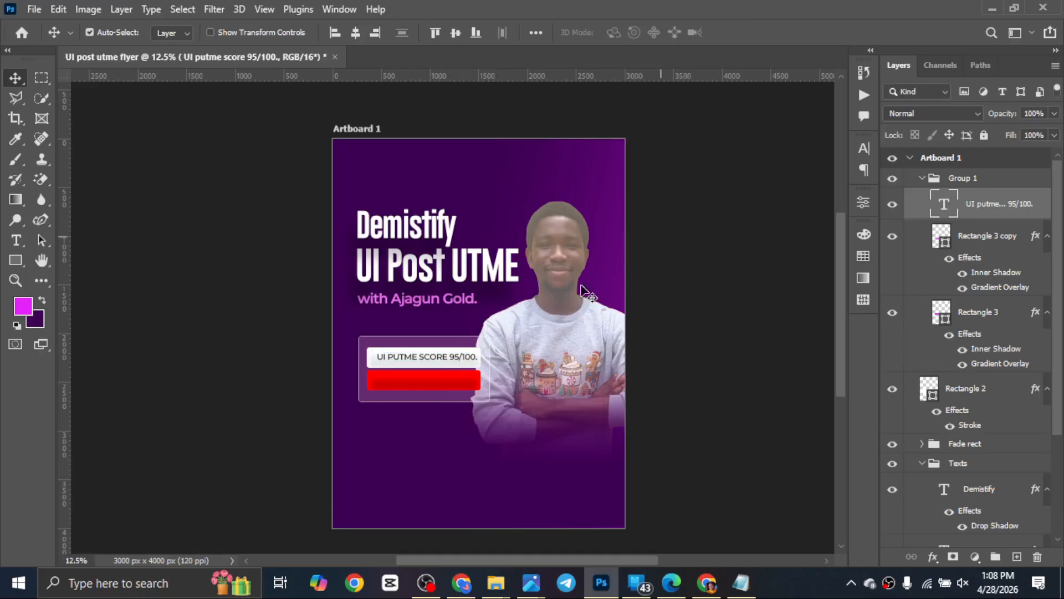
pyautogui.moveTo(445, 357); pyautogui.dragTo(448, 370)
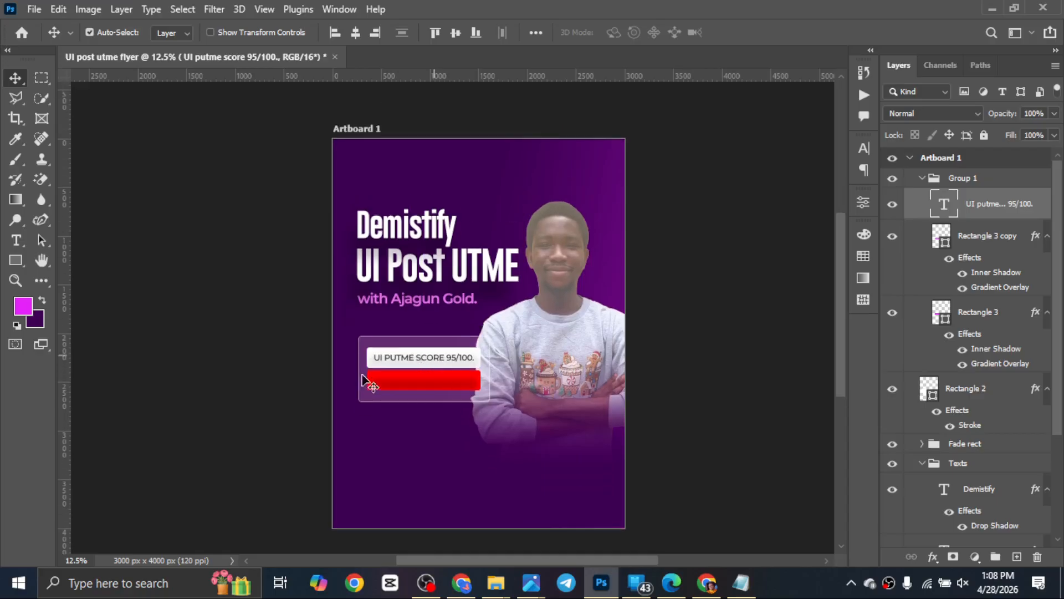
# Open the white bar's label for editing and add a "|" separator after "95/100".
pyautogui.doubleClick(444, 362)
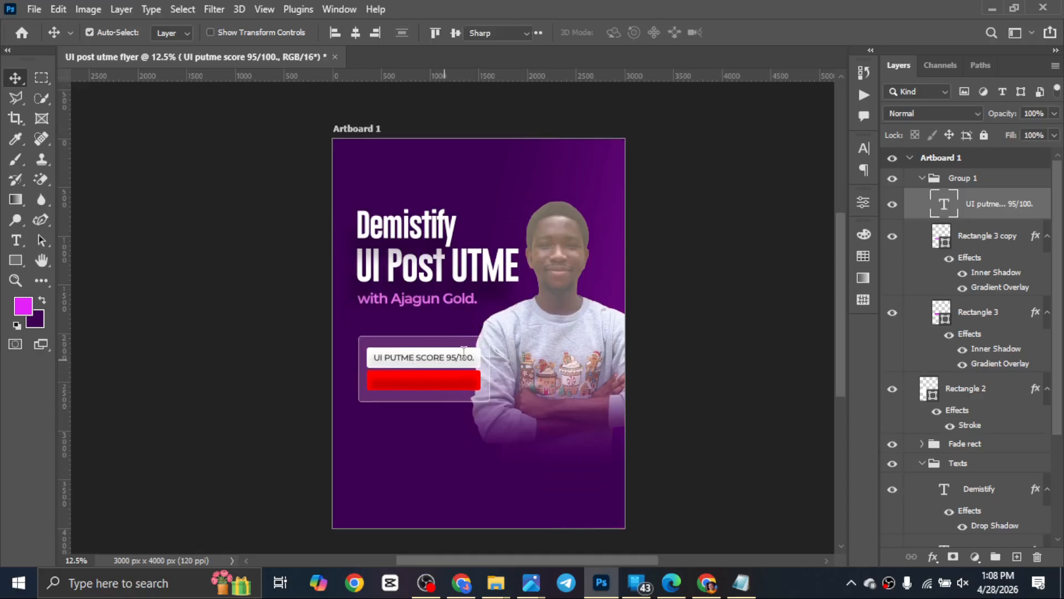
pyautogui.press('Right')
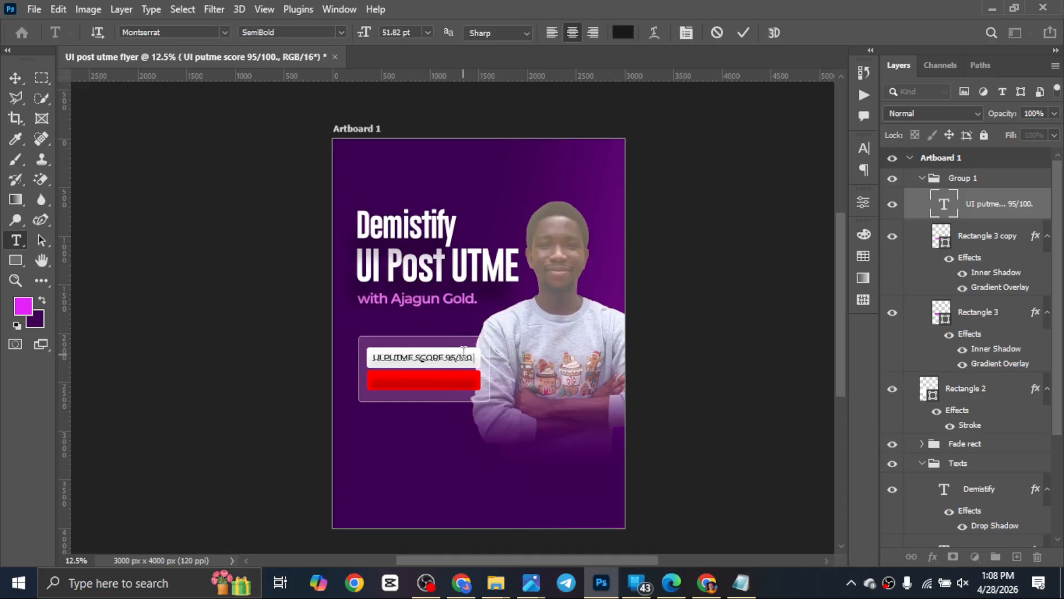
pyautogui.write('|')
# Switch to the browser page with the flyer copy and copy the text "Jamb score 335.".
pyautogui.click(740, 582)
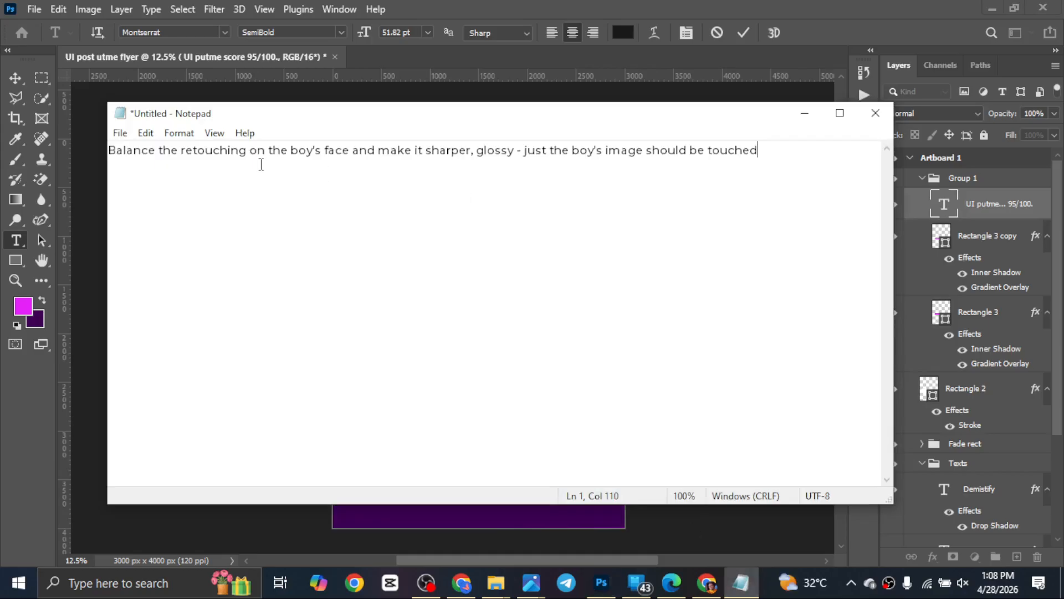
pyautogui.click(672, 582)
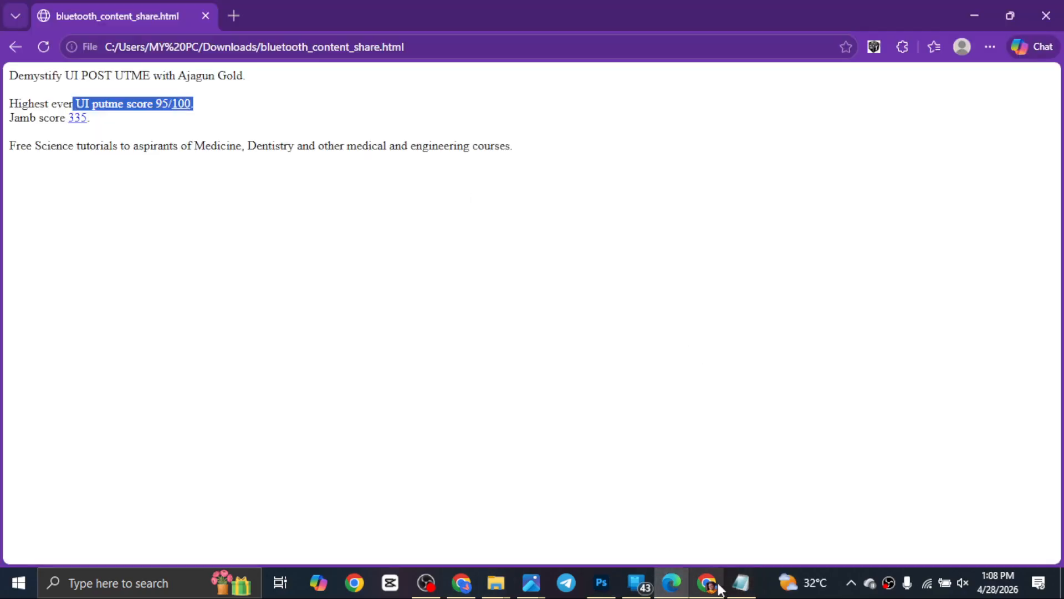
pyautogui.moveTo(731, 585); pyautogui.dragTo(483, 580)
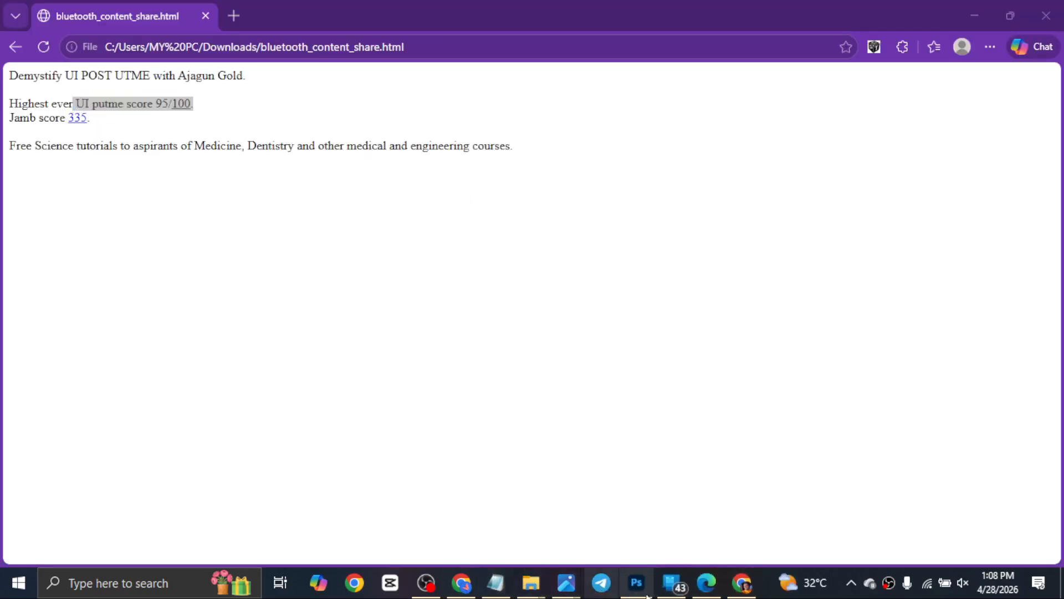
pyautogui.click(707, 583)
pyautogui.moveTo(11, 115); pyautogui.dragTo(106, 121)
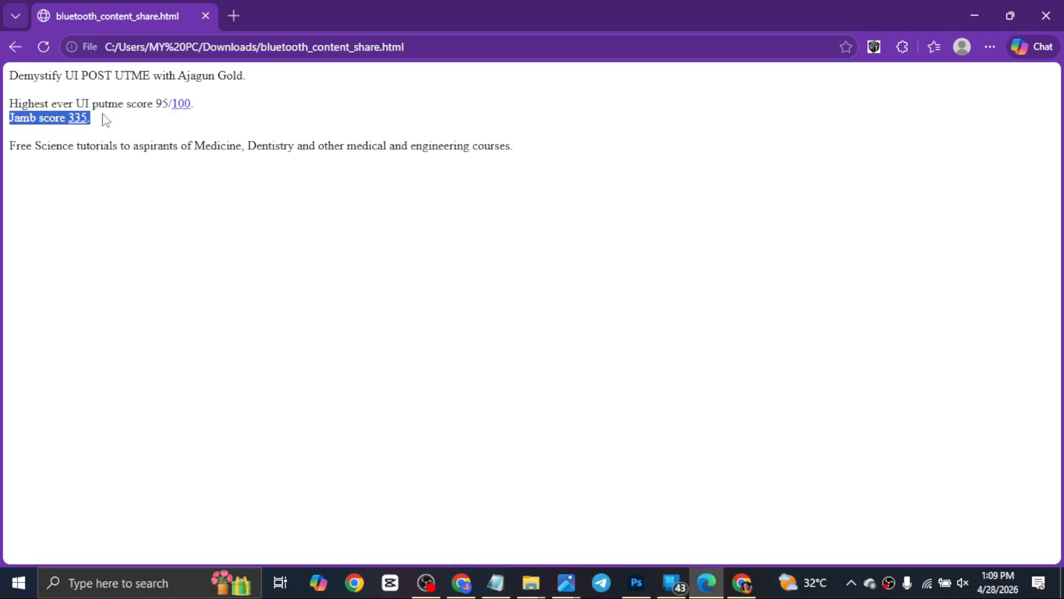
# Return to Photoshop and extend the white bar's label to read "UI putme score 95/100 | Jamb score 335.".
pyautogui.click(625, 589)
pyautogui.click(471, 355)
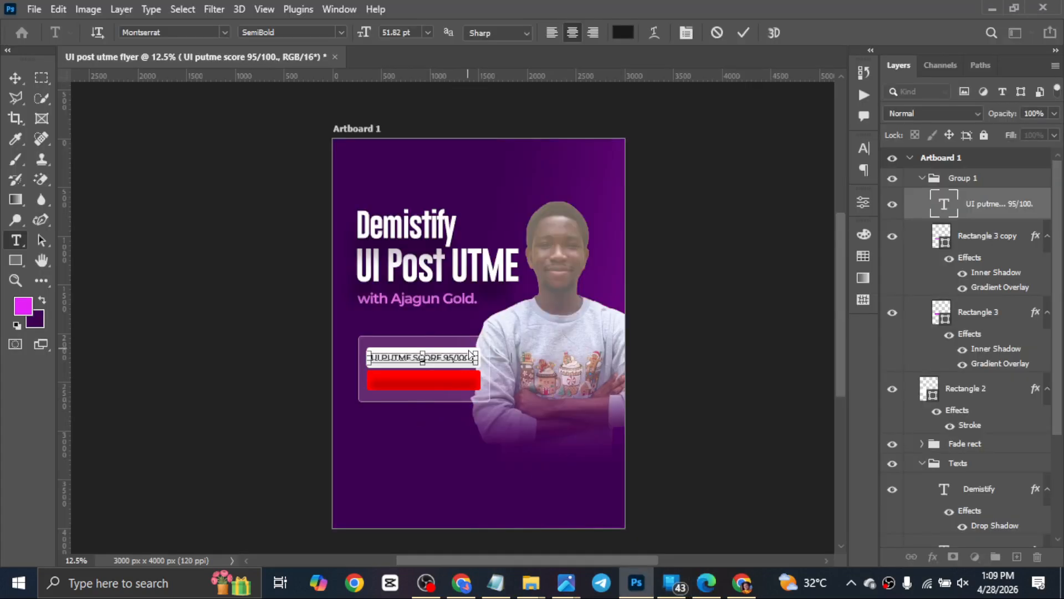
pyautogui.write('| JAMB SCORE 335')
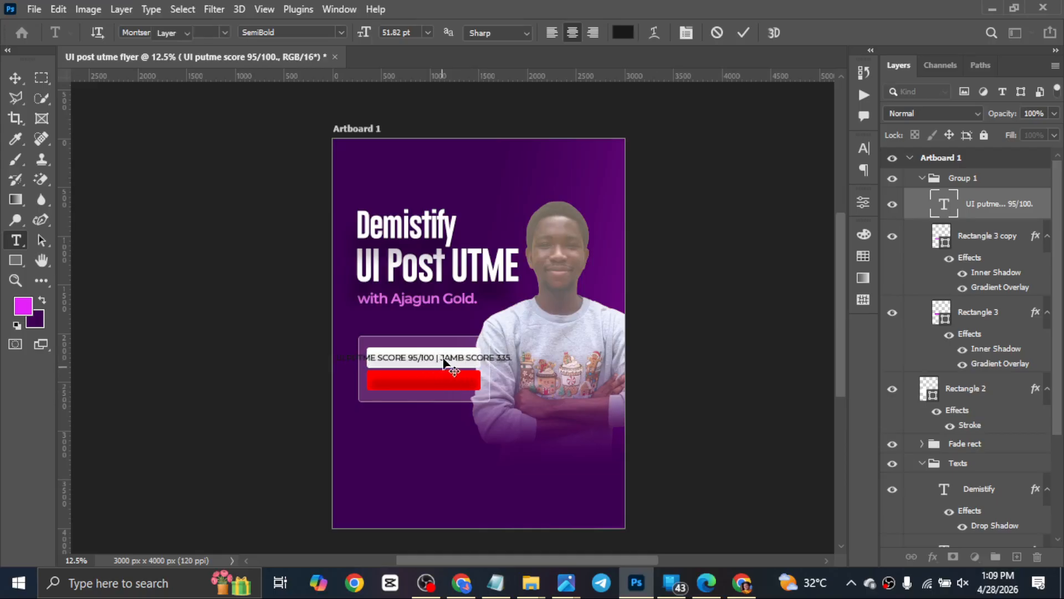
pyautogui.hotkey('ctrl', 'Return')
# Align the start of the extended label with the white bar and scale it to about 58.76% to fit inside.
pyautogui.moveTo(424, 359); pyautogui.dragTo(464, 360)
pyautogui.hotkey('ctrl', 't')
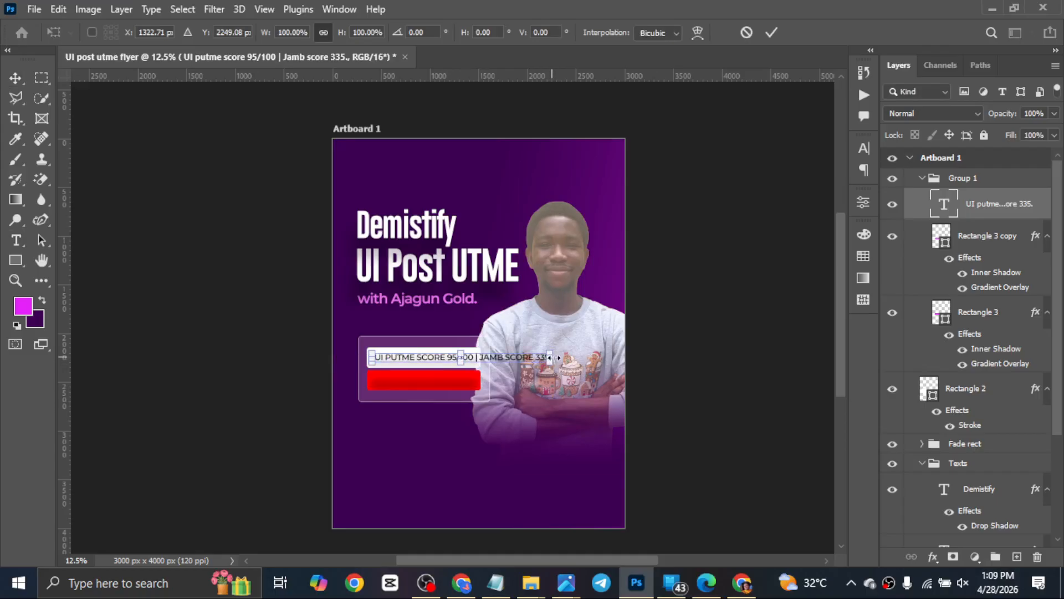
pyautogui.moveTo(555, 357); pyautogui.dragTo(488, 360)
pyautogui.press('Return')
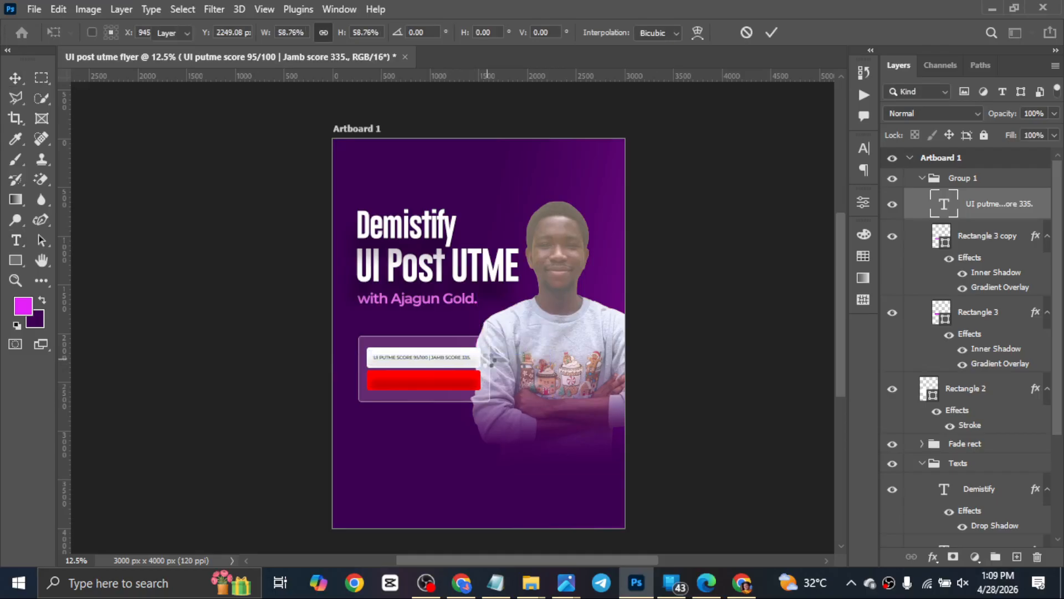
# Center the score label horizontally on the white bar and deselect both layers.
pyautogui.hotkey('ctrl', '+')
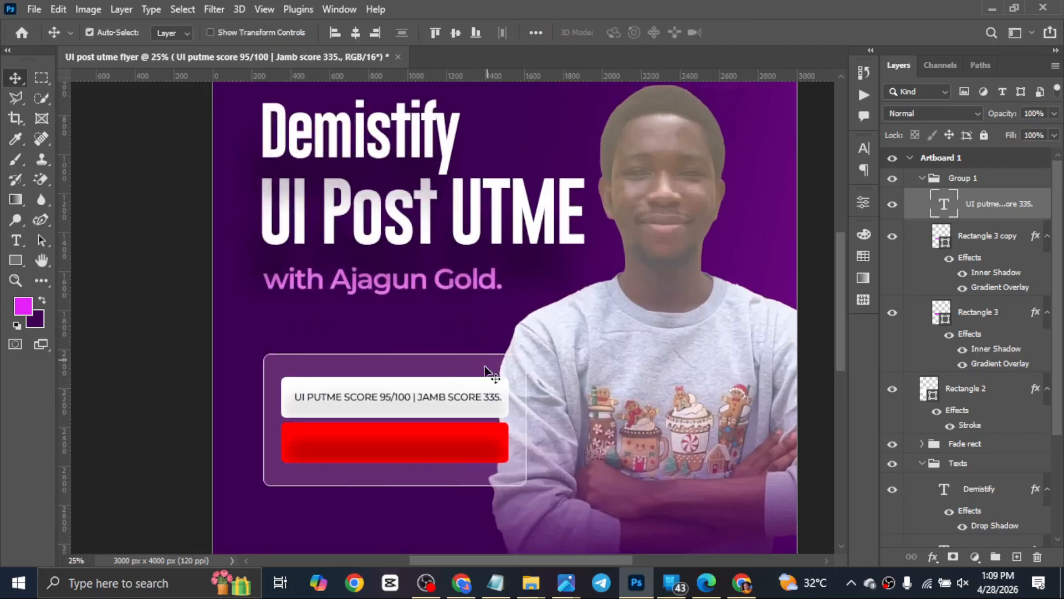
pyautogui.moveTo(542, 339); pyautogui.dragTo(569, 244)
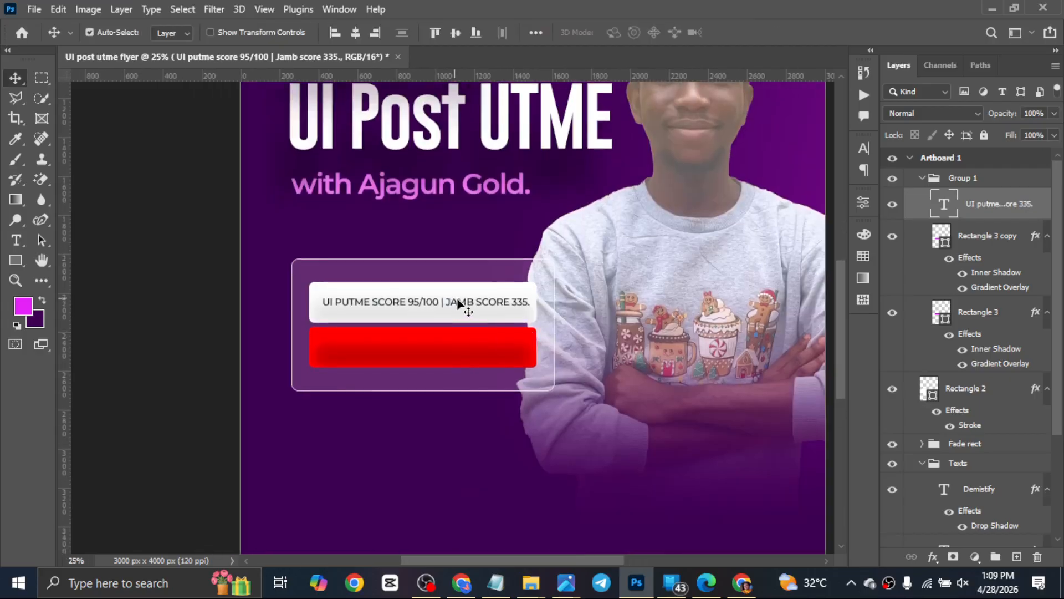
pyautogui.click(407, 301)
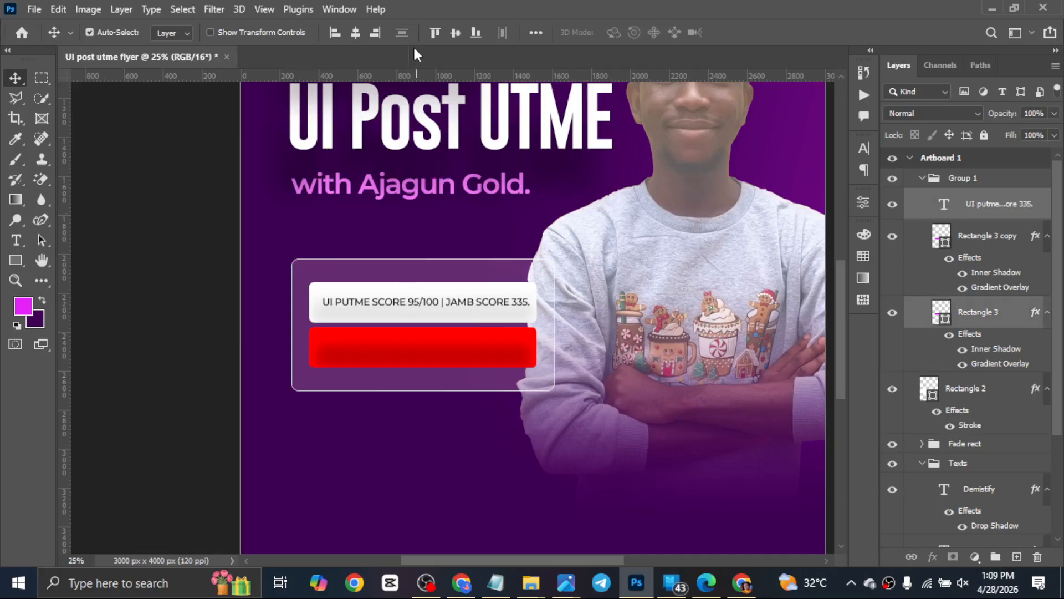
pyautogui.click(355, 32)
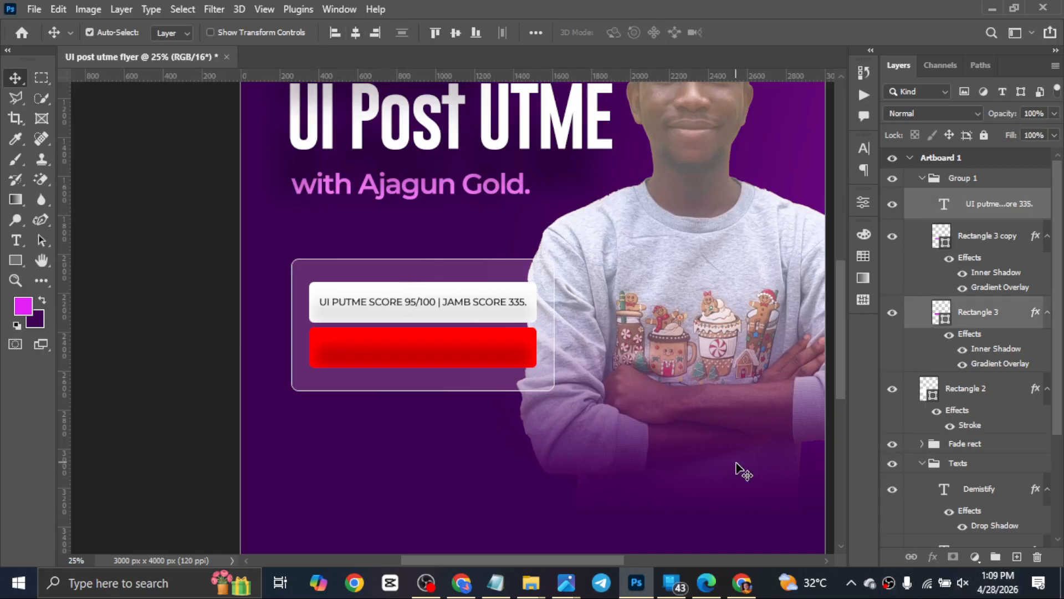
pyautogui.click(559, 382)
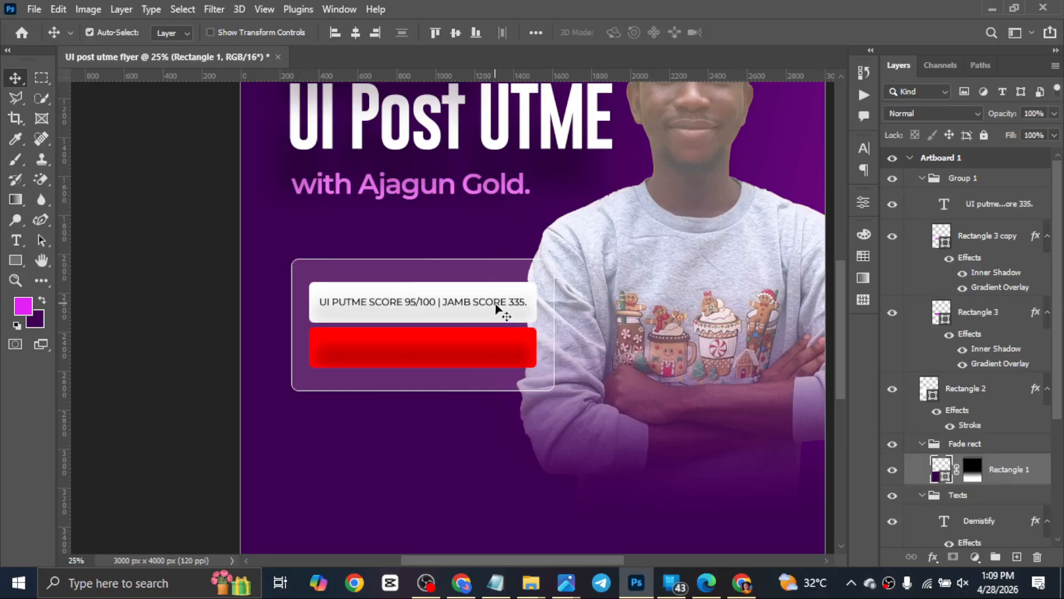
# Change the score label on the white bar to a bolder Montserrat weight.
pyautogui.click(497, 311)
pyautogui.click(865, 148)
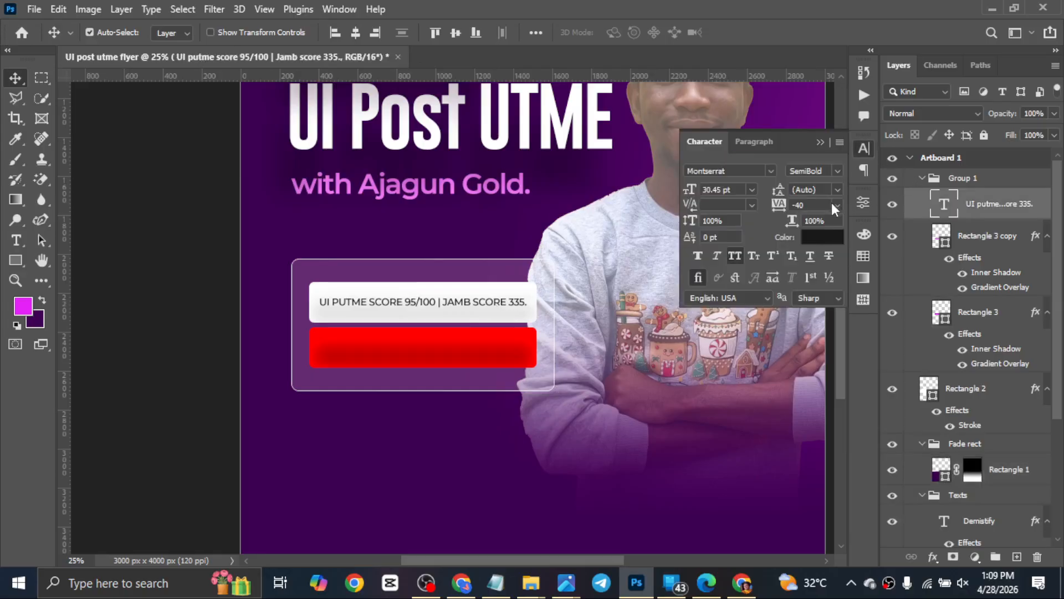
pyautogui.click(837, 170)
pyautogui.click(812, 334)
pyautogui.click(821, 143)
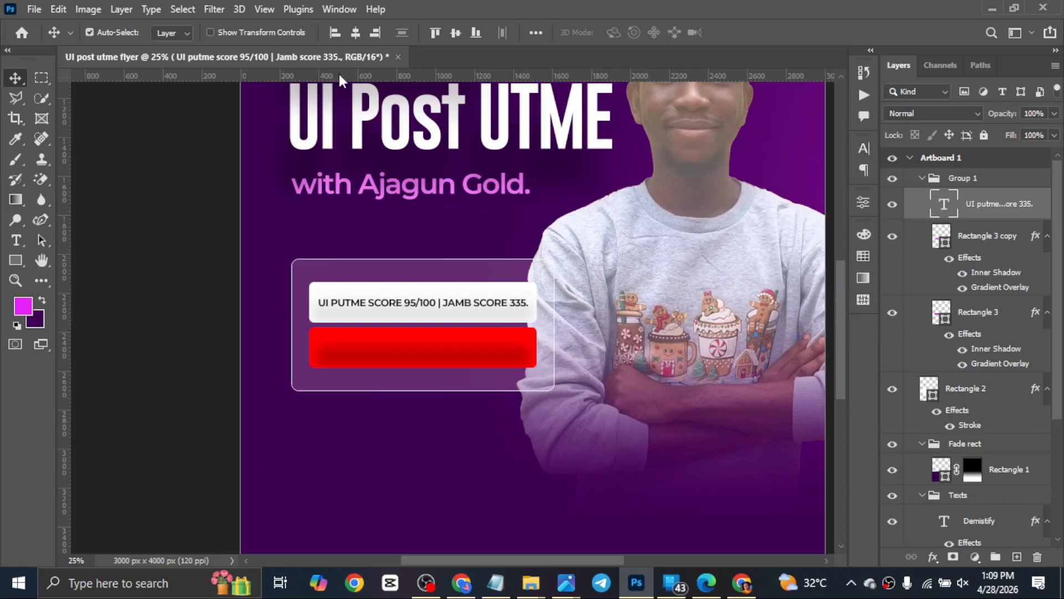
# Try to copy the "UI Post UTME" headline's effects onto the white bar, undoing each attempt.
pyautogui.scroll(1, 360, 186)
pyautogui.click(357, 151)
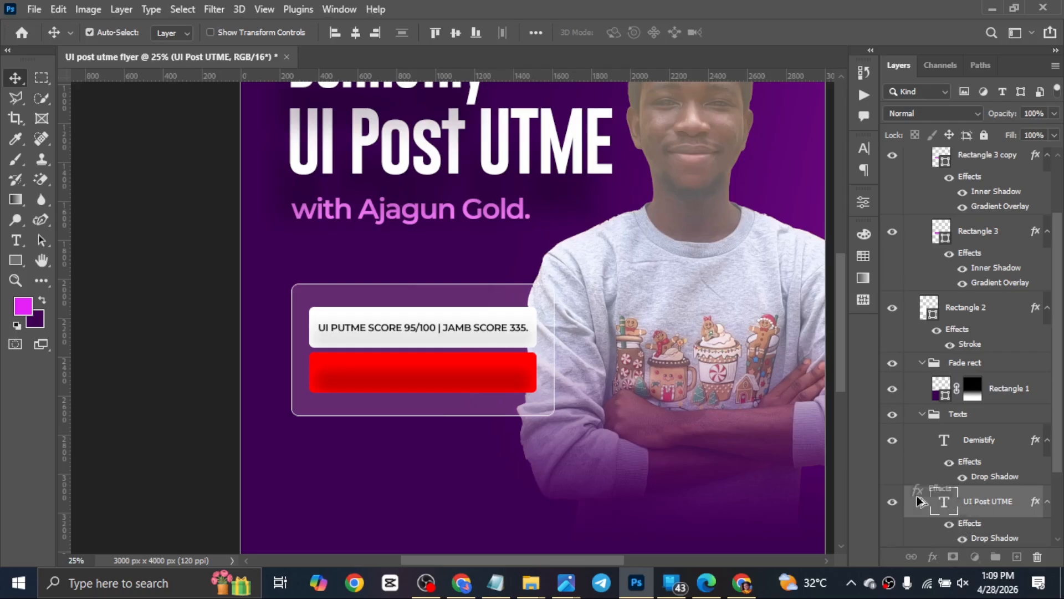
pyautogui.hotkey('ctrl', 'z')
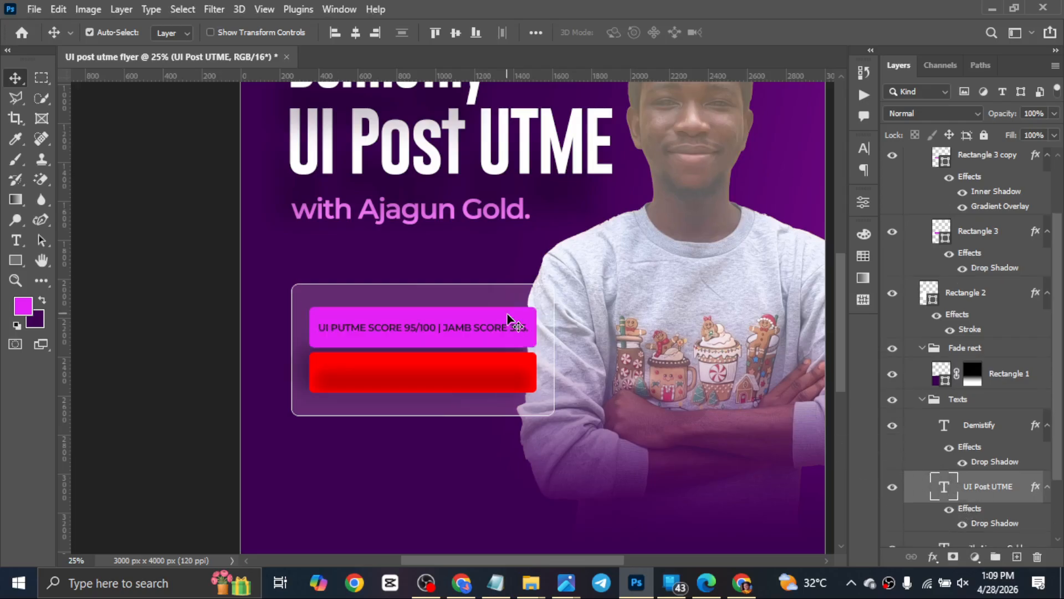
pyautogui.hotkey('ctrl', 'shift', 'z')
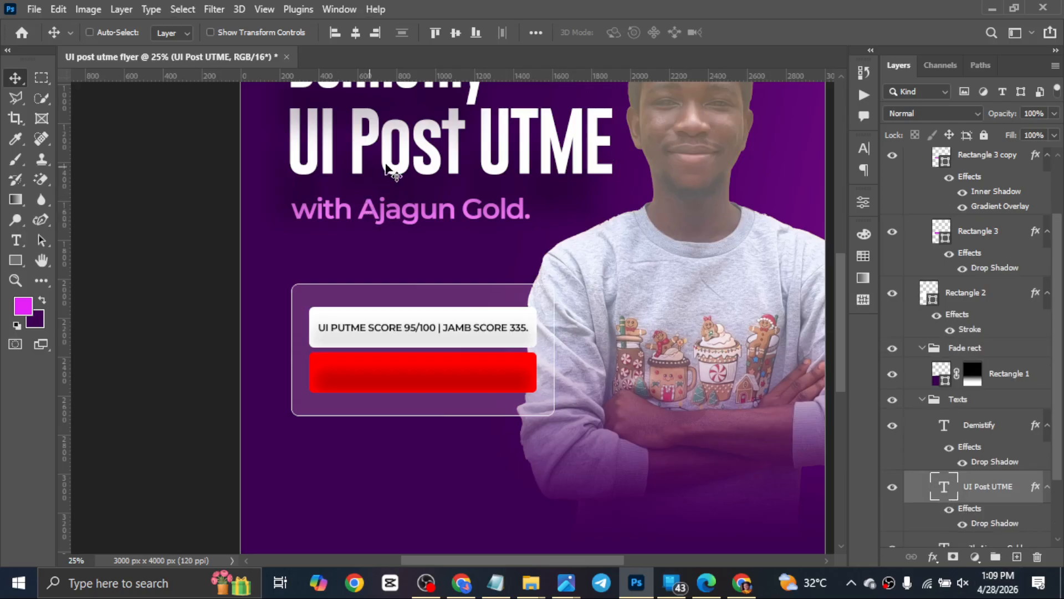
pyautogui.moveTo(977, 529); pyautogui.dragTo(521, 322)
pyautogui.press('ctrl')
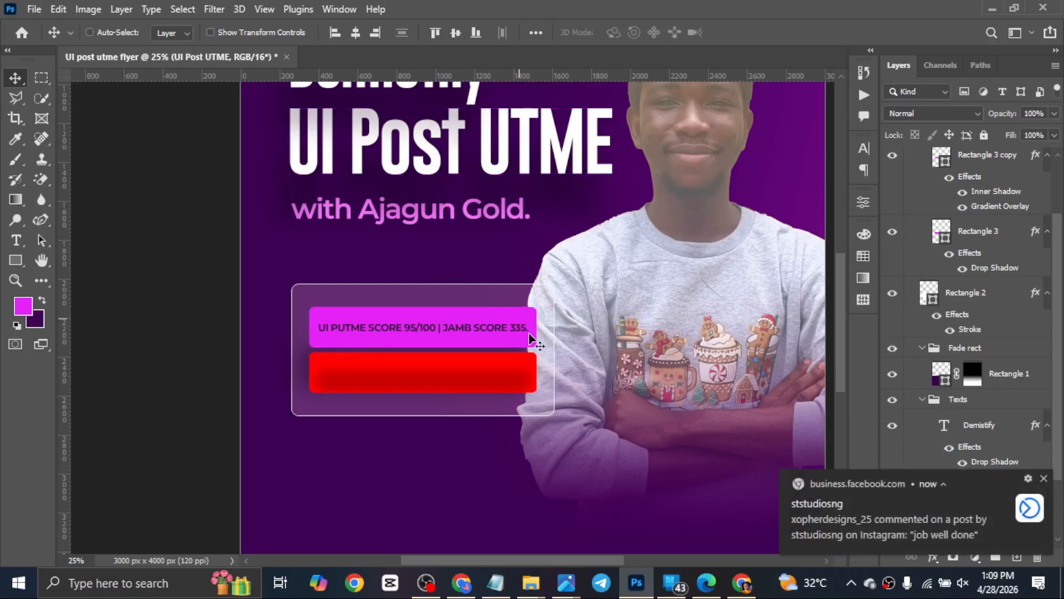
pyautogui.hotkey('ctrl', 'z')
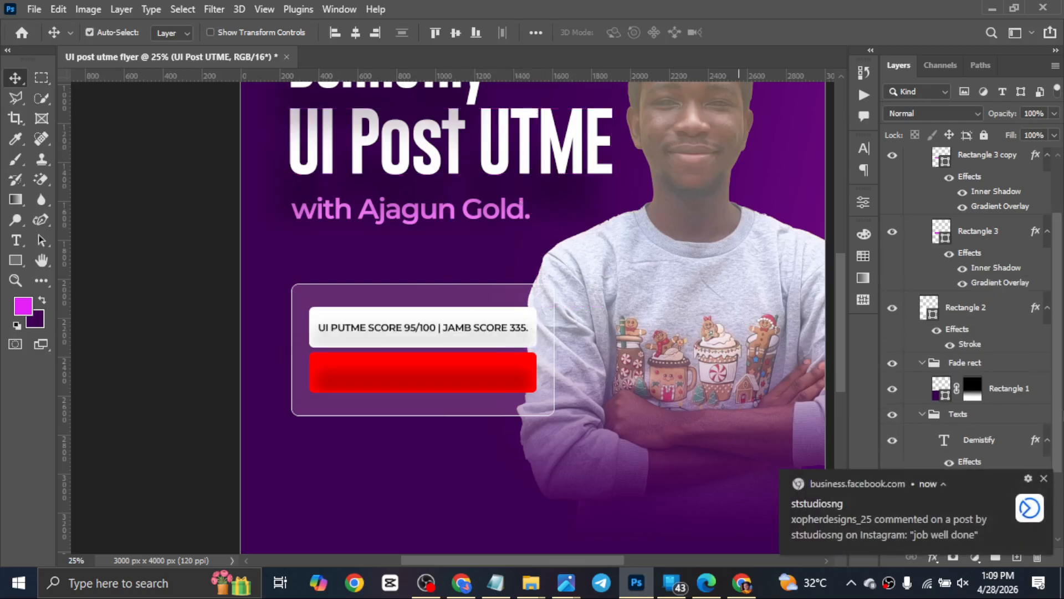
pyautogui.click(1044, 478)
pyautogui.moveTo(969, 523); pyautogui.dragTo(970, 327)
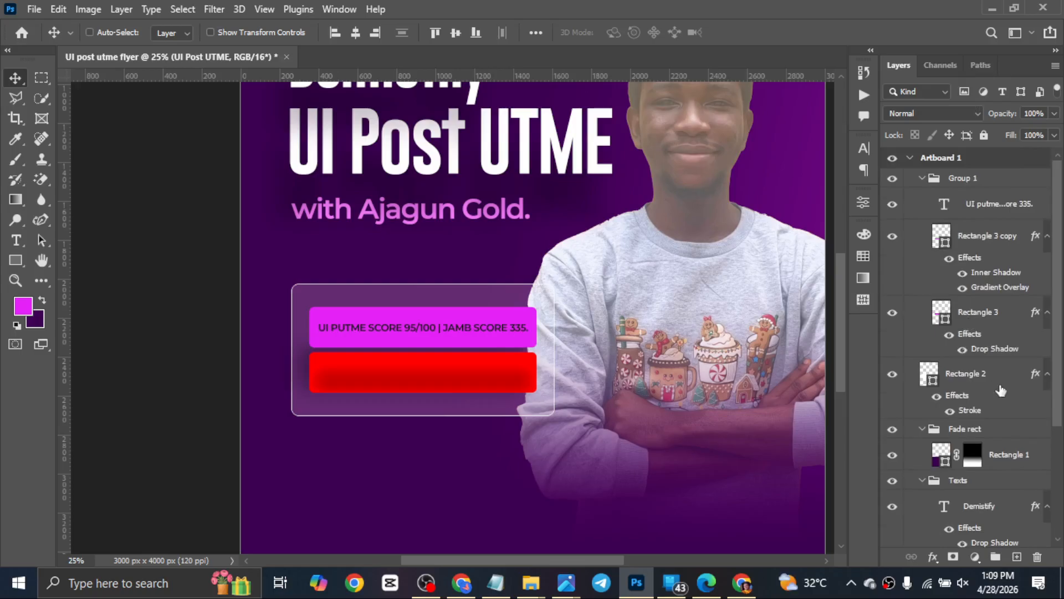
pyautogui.hotkey('ctrl', 'z')
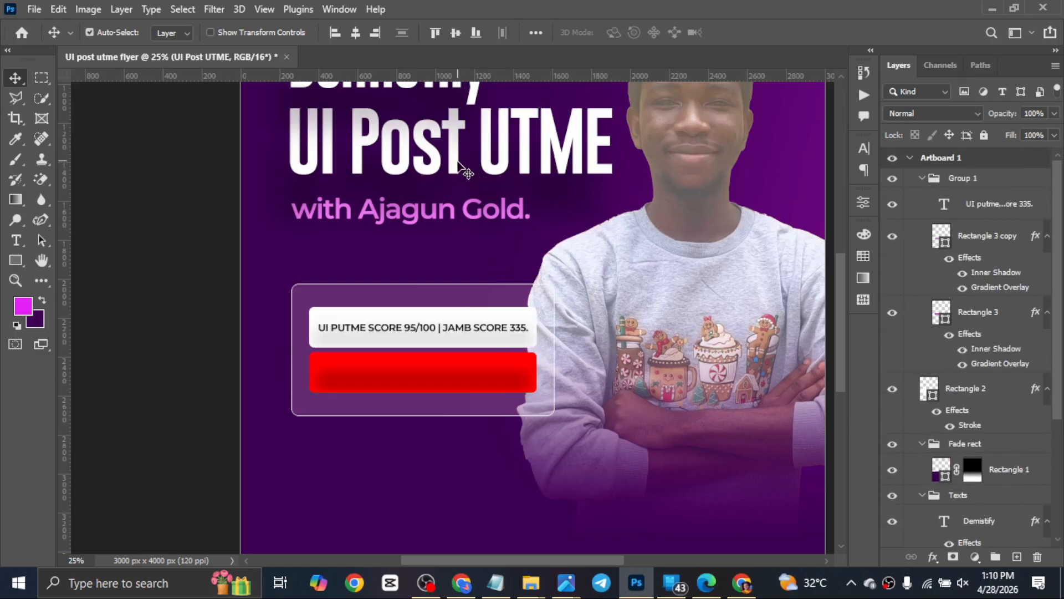
# Copy only the Drop Shadow effect from the "UI Post UTME" headline layer onto the white bar's layer, Rectangle 3.
pyautogui.scroll(-1, 968, 499)
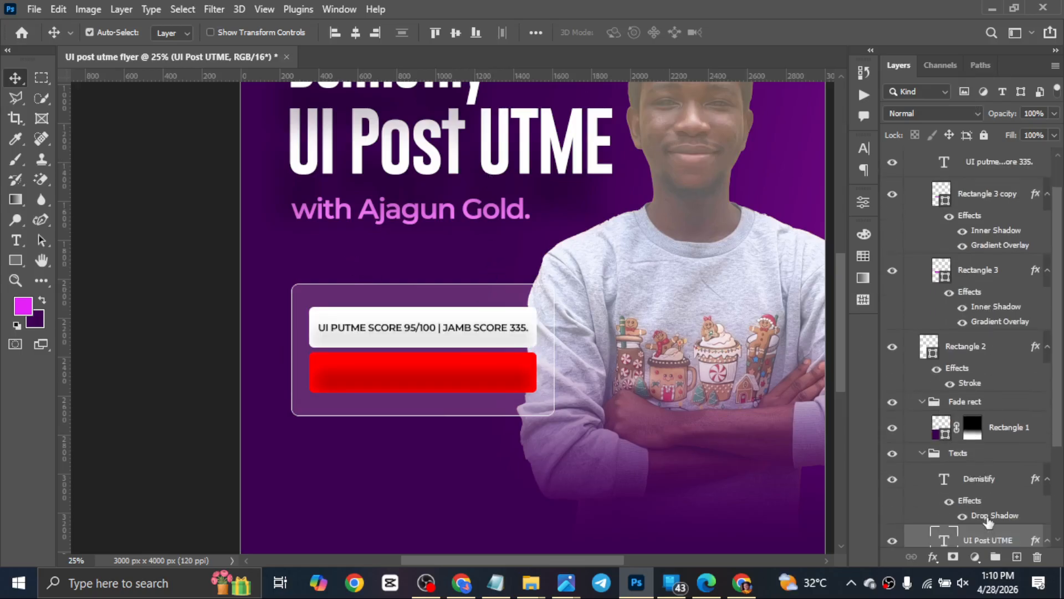
pyautogui.click(1048, 541)
pyautogui.moveTo(994, 535); pyautogui.dragTo(973, 373)
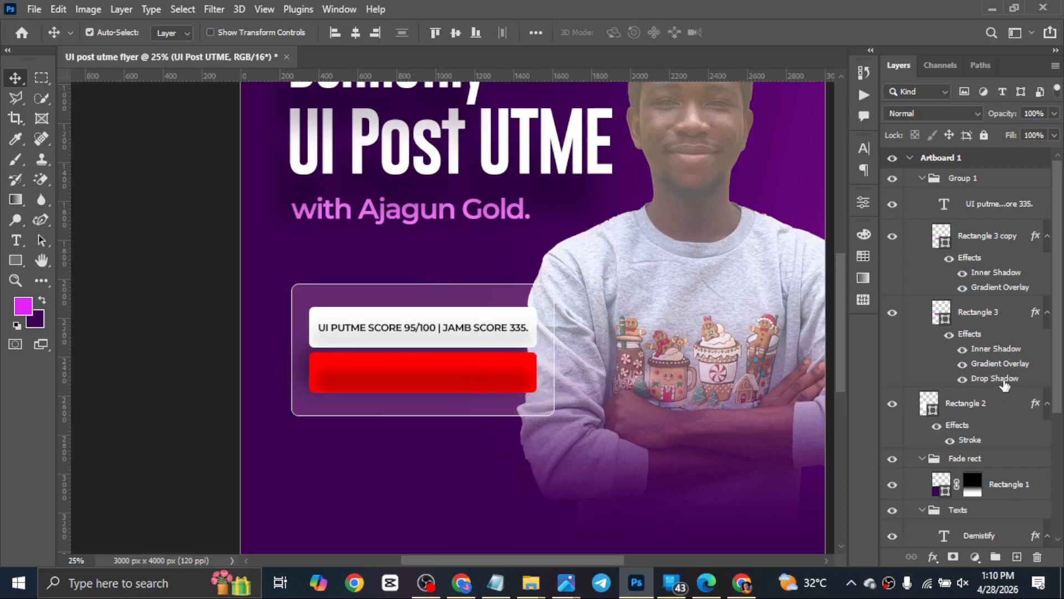
# Copy the Drop Shadow effect from the white bar's layer, Rectangle 3, onto the red bar's layer, Rectangle 3 copy.
pyautogui.scroll(-3, 1009, 298)
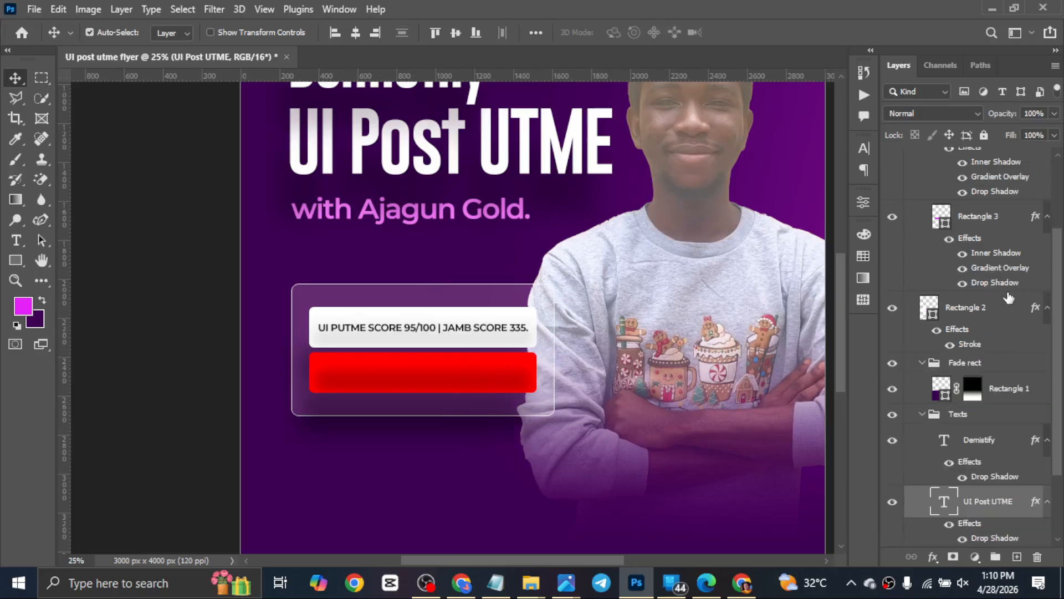
pyautogui.scroll(3, 383, 449)
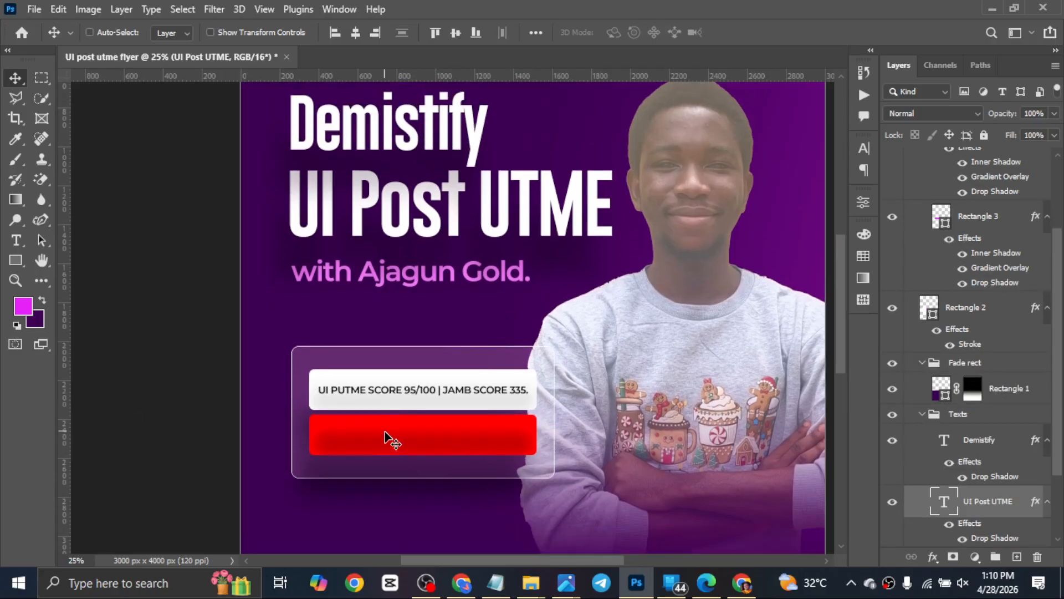
# Slightly reduce the choke and size of the red bar's Inner Shadow, keeping its opacity at 100%.
pyautogui.keyDown('ctrl'); pyautogui.click(441, 437); pyautogui.keyUp('ctrl')
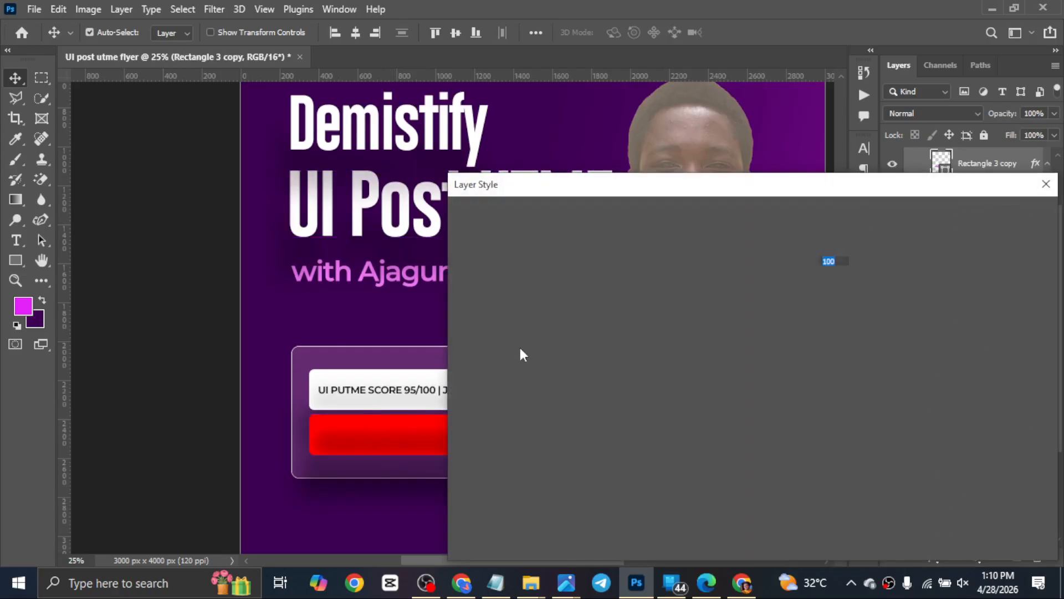
pyautogui.click(492, 339)
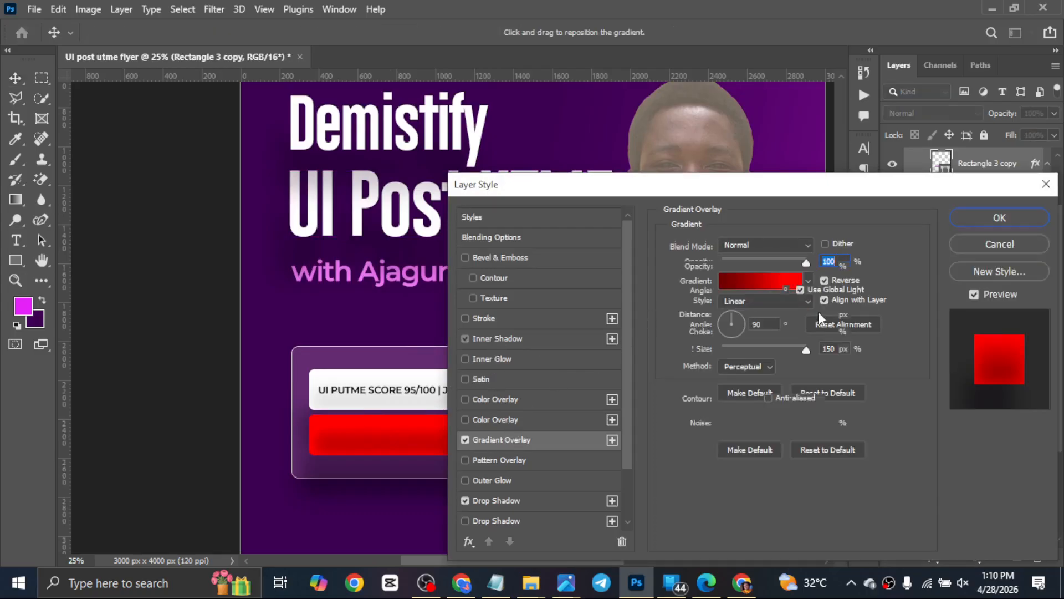
pyautogui.click(796, 266)
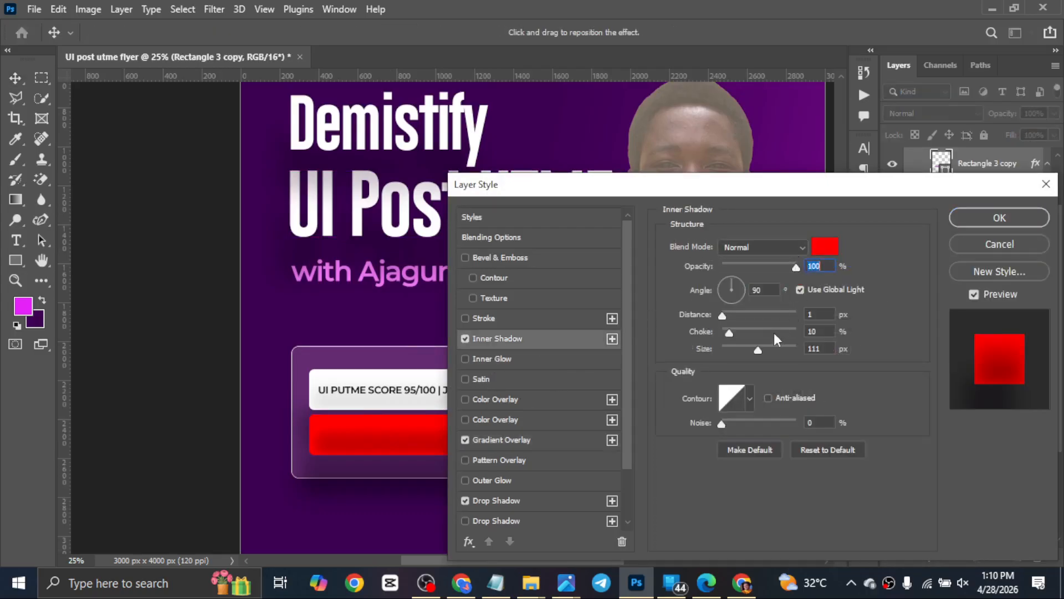
pyautogui.moveTo(728, 333); pyautogui.dragTo(727, 334)
pyautogui.click(726, 336)
pyautogui.moveTo(757, 349); pyautogui.dragTo(751, 350)
# Check the dark red end stop of the red bar's Gradient Overlay and apply the layer style.
pyautogui.click(524, 441)
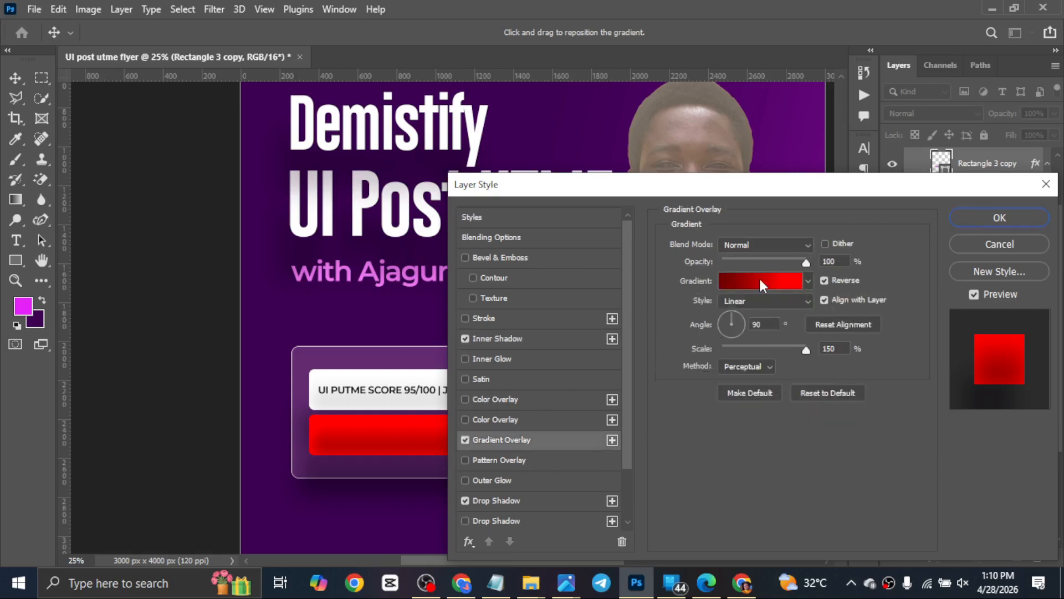
pyautogui.click(760, 276)
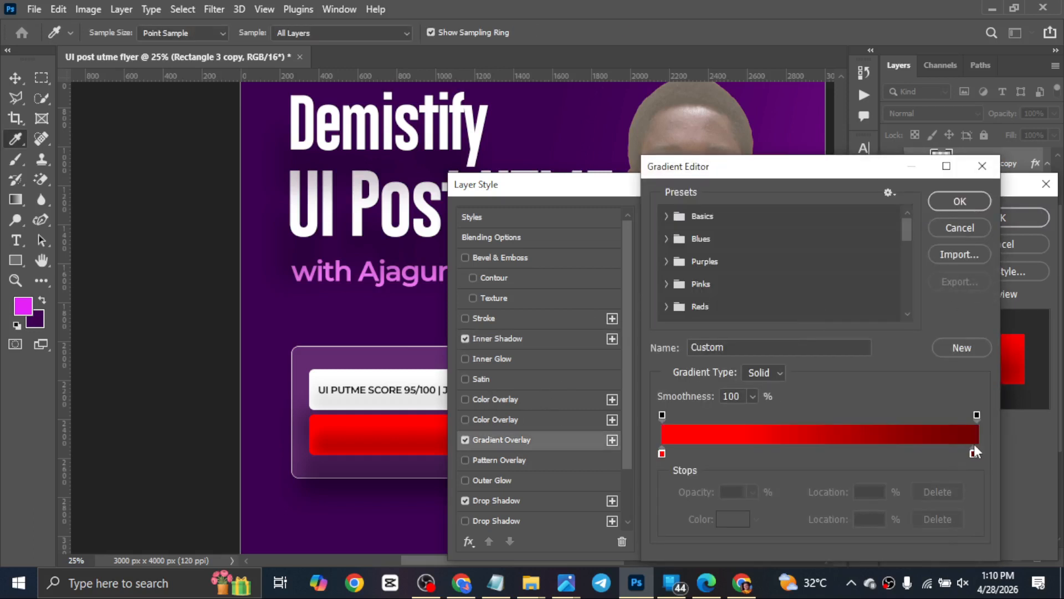
pyautogui.click(975, 451)
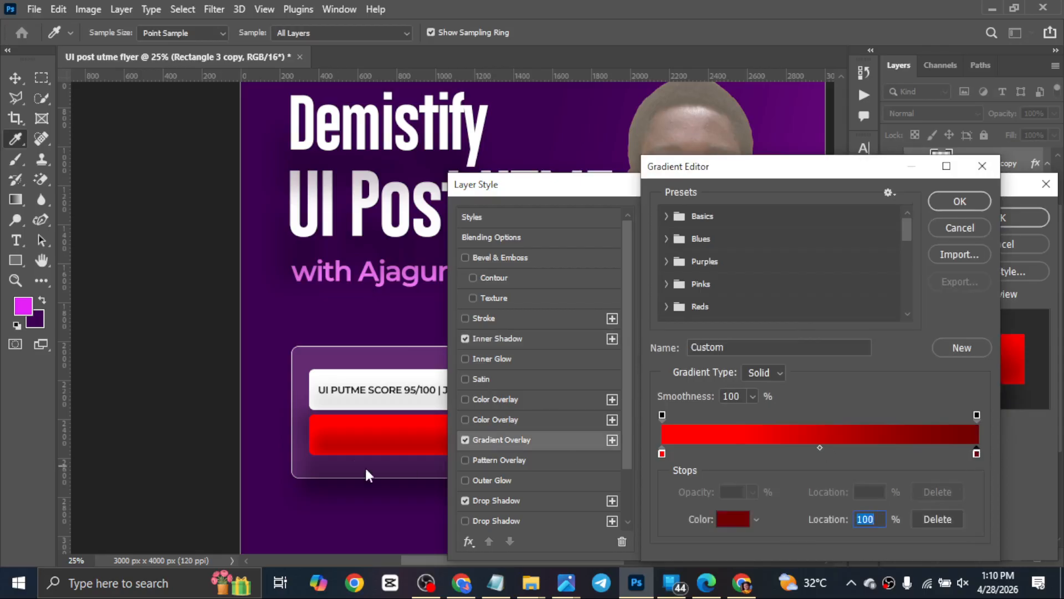
pyautogui.click(960, 201)
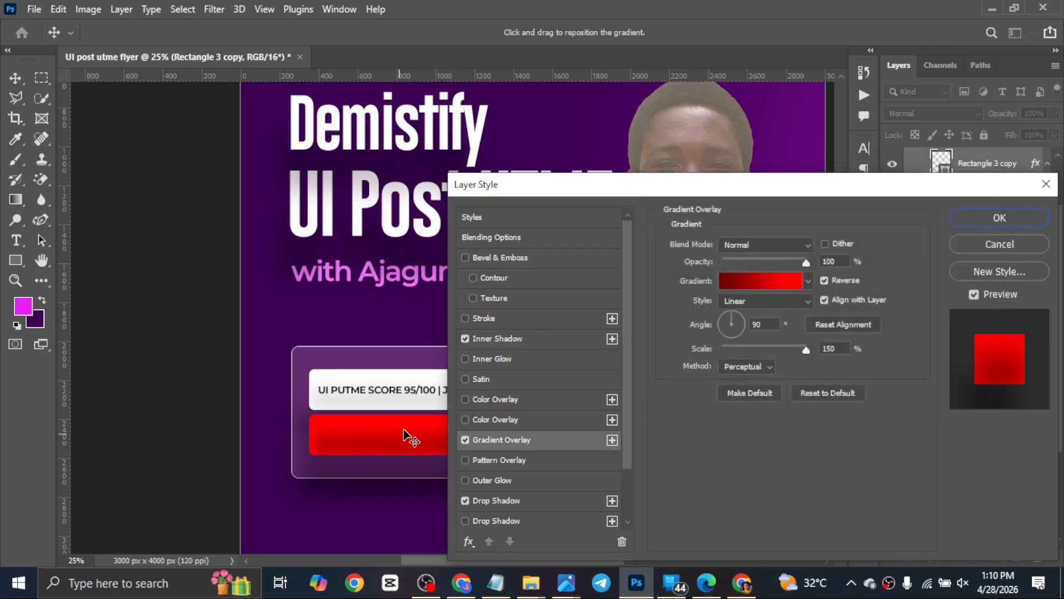
pyautogui.click(956, 231)
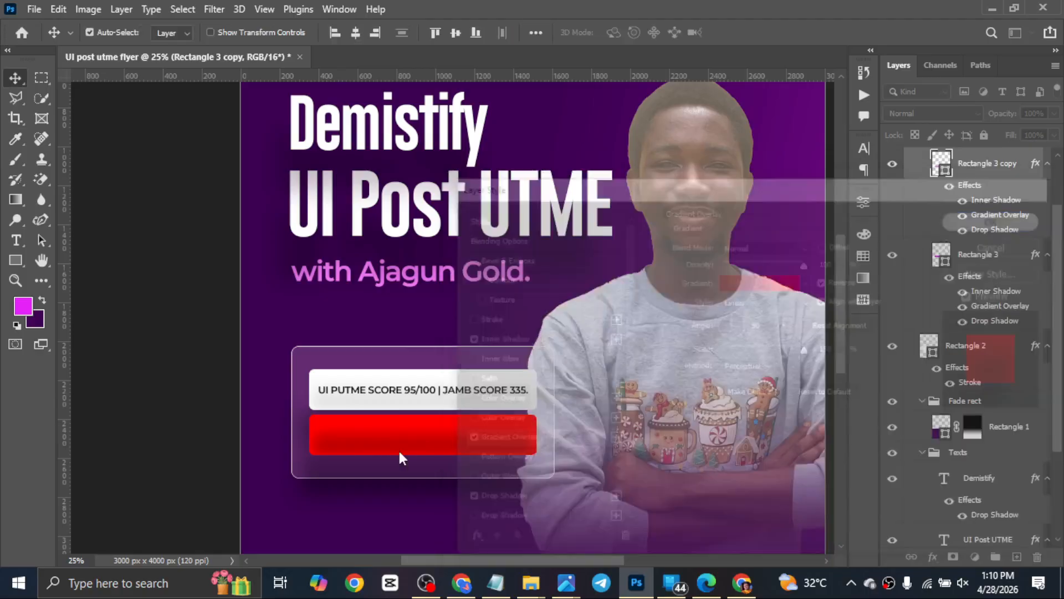
pyautogui.scroll(-1, 397, 450)
pyautogui.scroll(-1, 397, 450)
pyautogui.scroll(1, 398, 454)
pyautogui.scroll(-1, 398, 453)
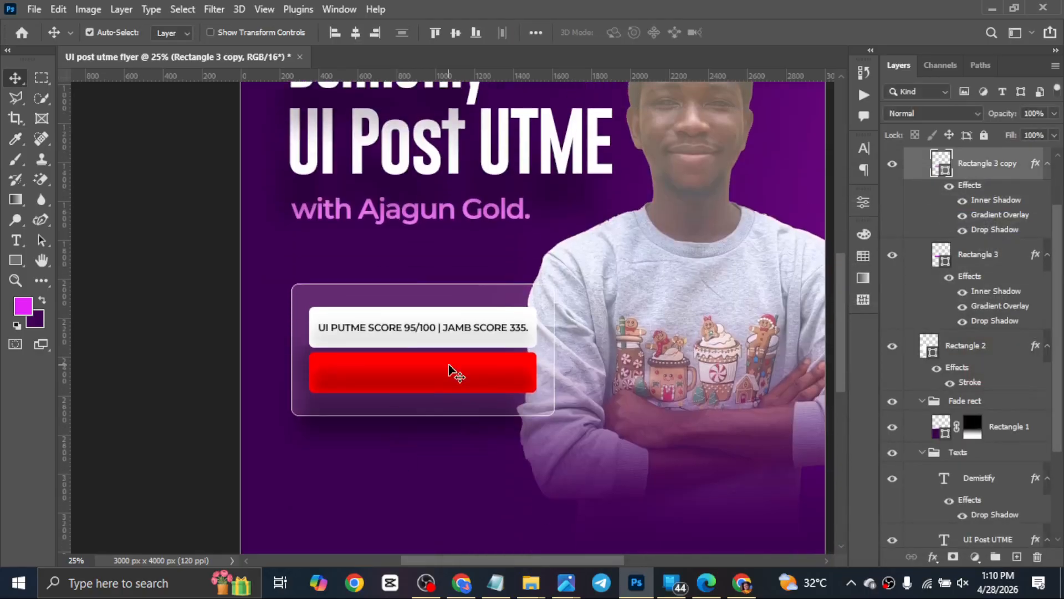
pyautogui.scroll(2, 451, 367)
pyautogui.scroll(-1, 451, 366)
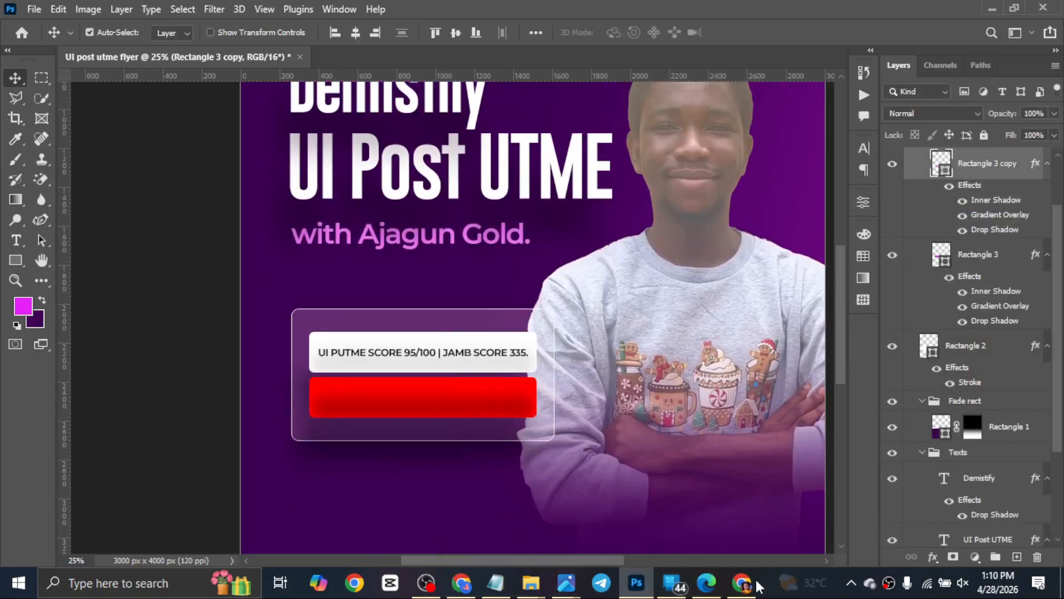
# Copy the phrase "Highest ever UI putme score" from bluetooth_content_share.html in Edge and return to Photoshop.
pyautogui.click(710, 579)
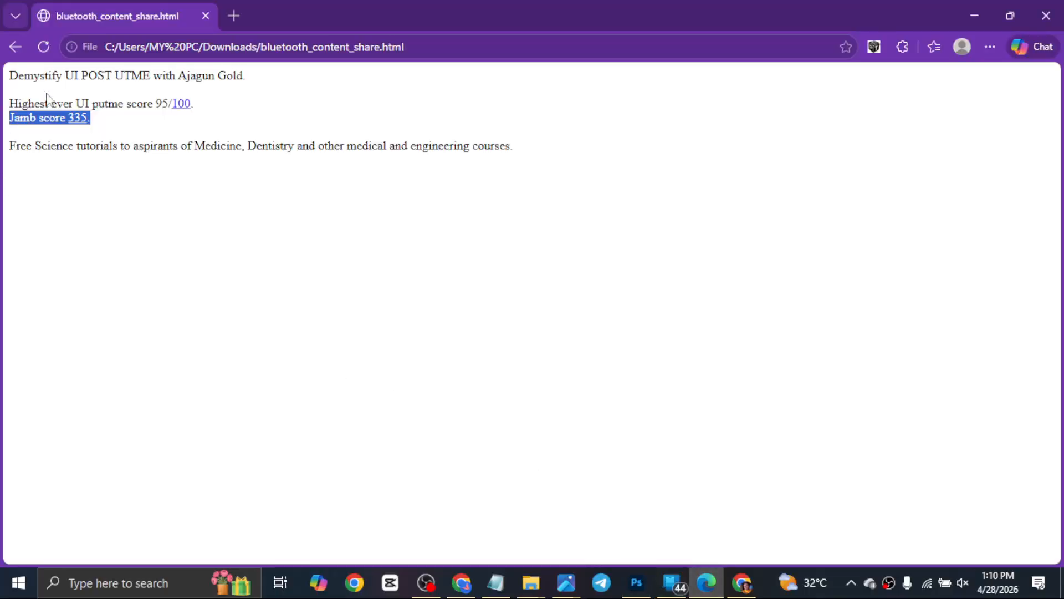
pyautogui.moveTo(9, 105); pyautogui.dragTo(150, 100)
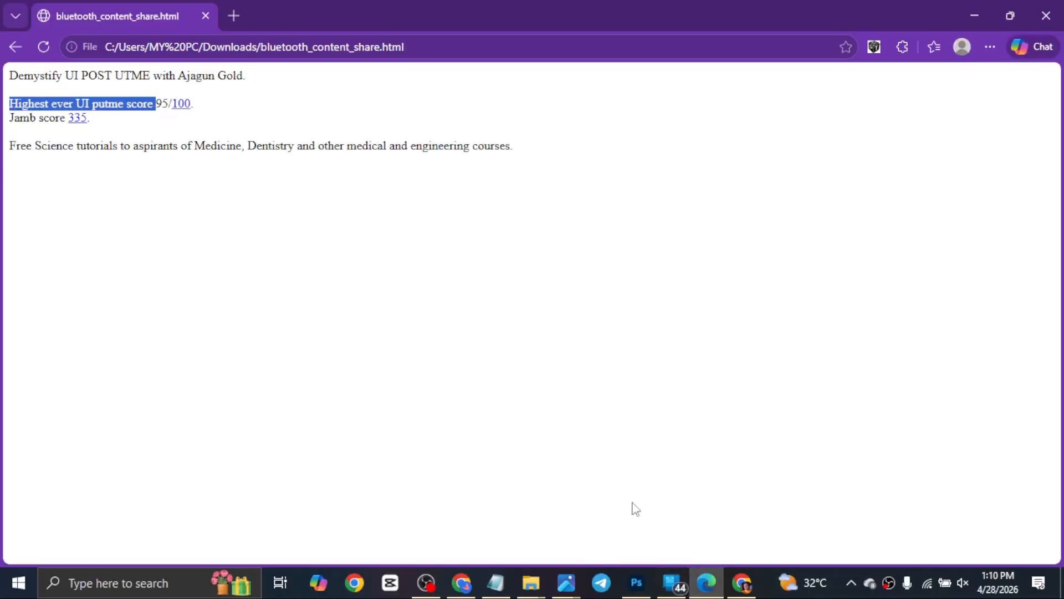
pyautogui.click(636, 582)
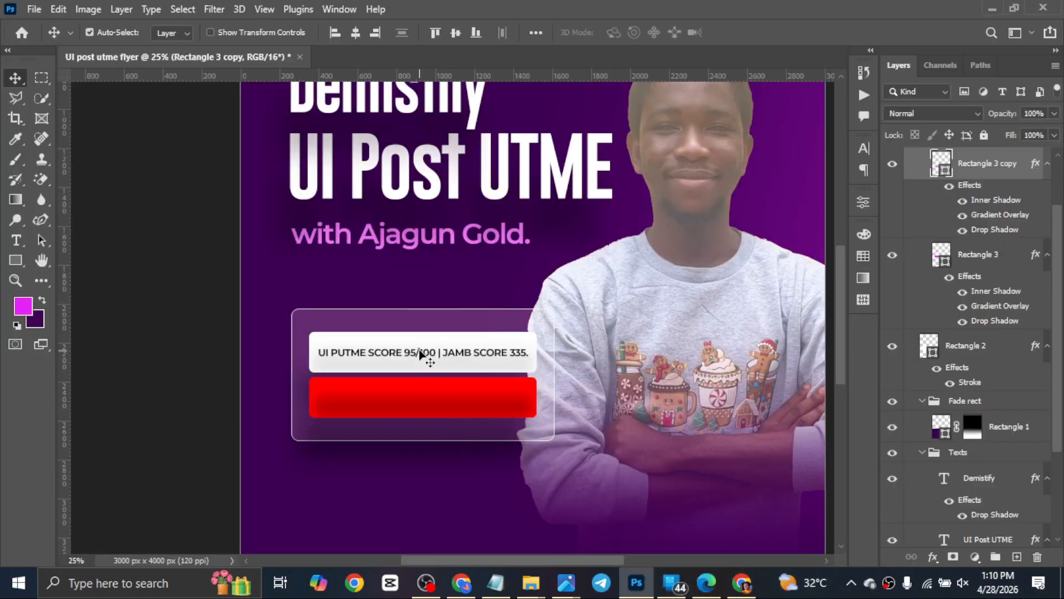
# Duplicate the white bar's score label onto the red bar and replace its text with "Highest ever UI putme score".
pyautogui.moveTo(419, 354); pyautogui.dragTo(423, 391)
pyautogui.doubleClick(422, 394)
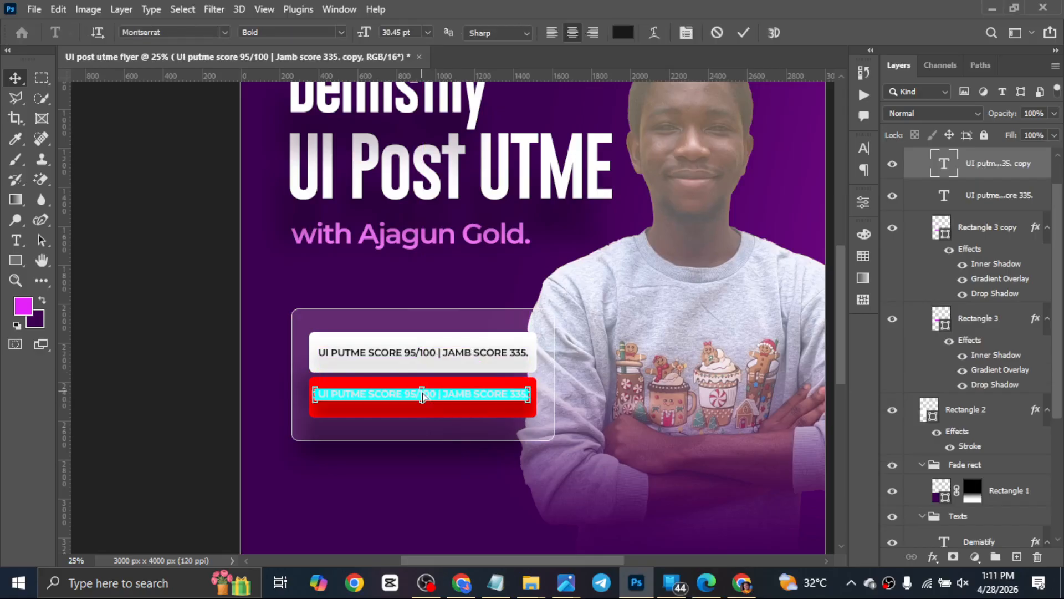
pyautogui.write('HIGHEST EVER UI PUTME SCORE')
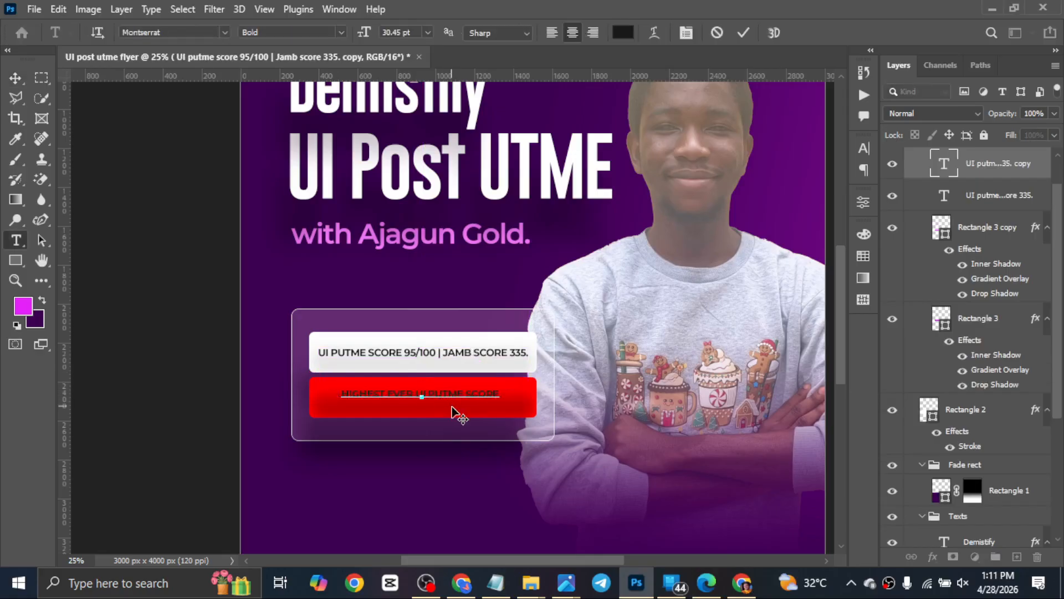
pyautogui.hotkey('ctrl', 'Return')
# Scale the red bar's label up to about 131% so it spans most of the bar's width.
pyautogui.hotkey('ctrl', 't')
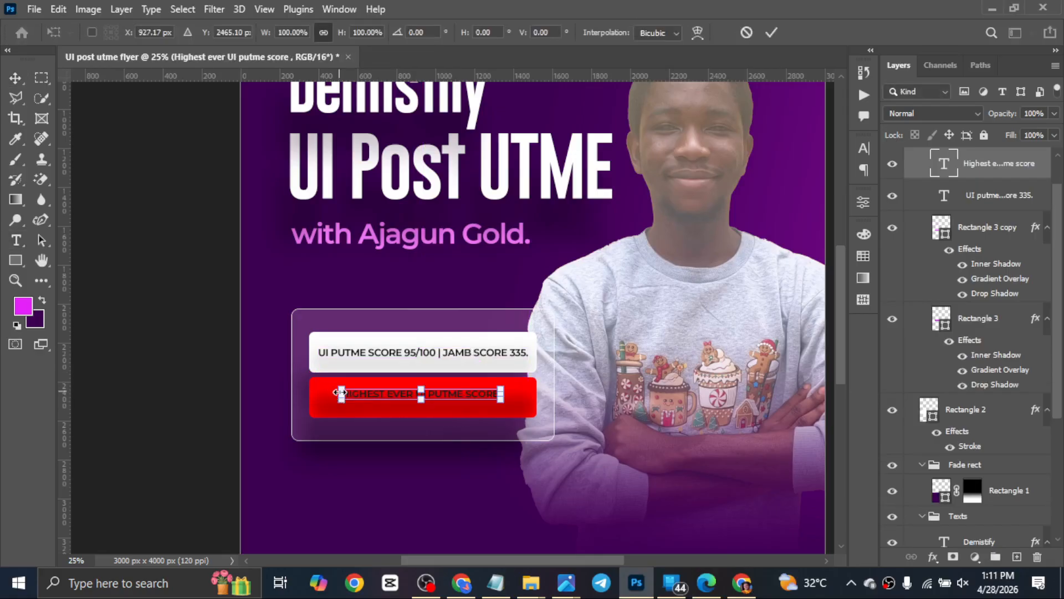
pyautogui.moveTo(341, 393); pyautogui.dragTo(318, 394)
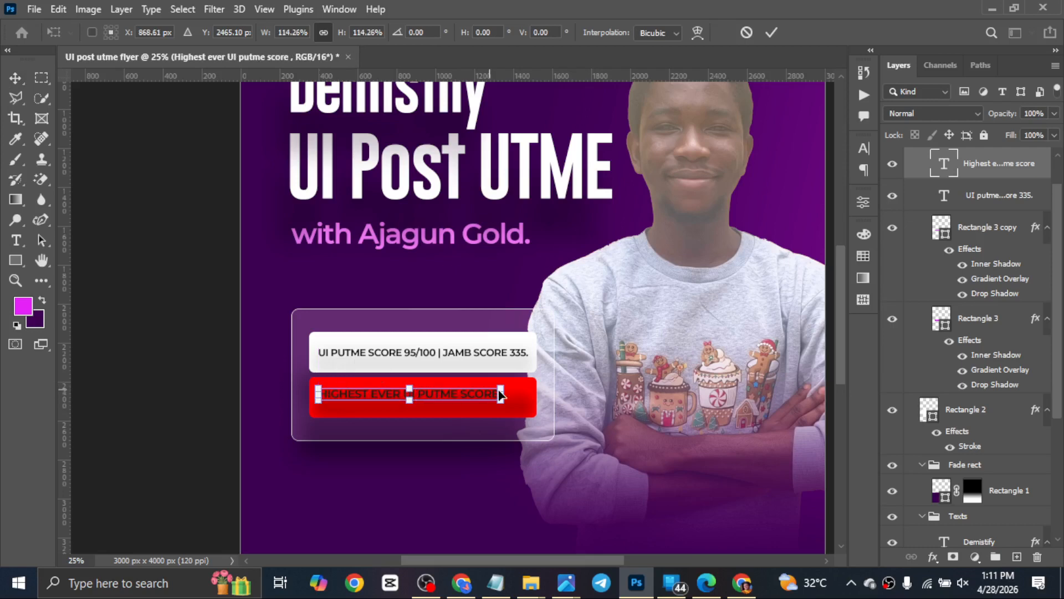
pyautogui.moveTo(500, 397); pyautogui.dragTo(519, 397)
pyautogui.press('Return')
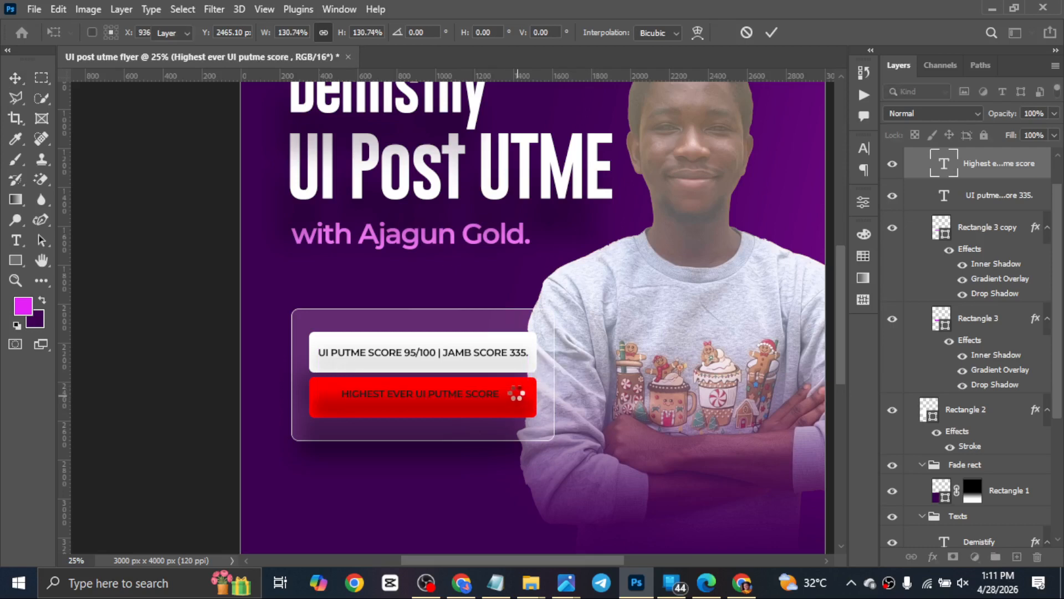
# Change the red bar label's text color to white, ffffff.
pyautogui.click(864, 148)
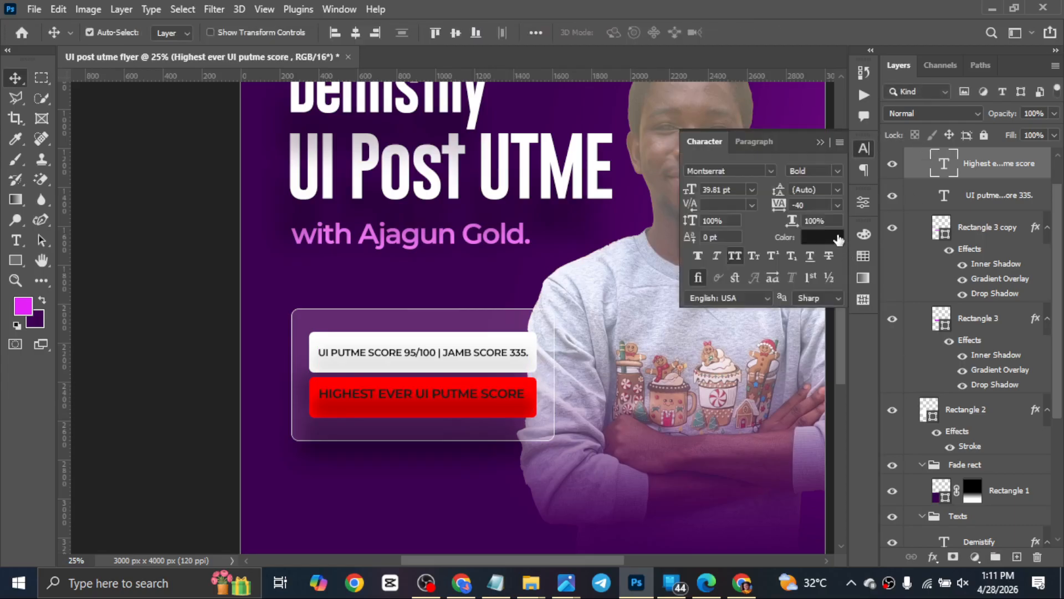
pyautogui.click(834, 238)
pyautogui.write('ffffff')
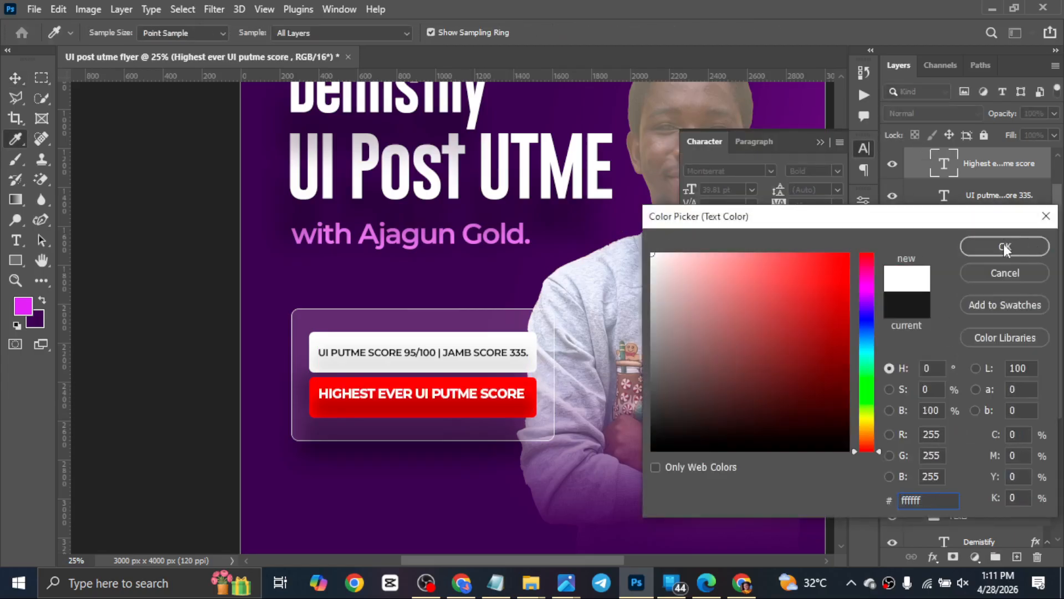
pyautogui.click(1003, 246)
pyautogui.click(820, 142)
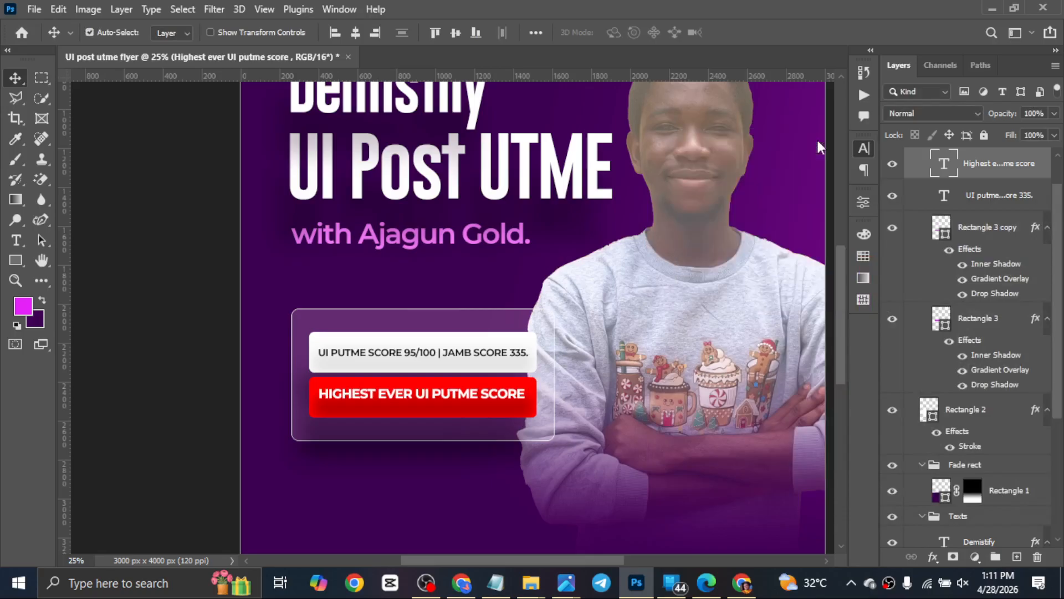
# Nudge the white label down slightly to center it vertically on the red bar.
pyautogui.hotkey('shift', 'Down')
pyautogui.hotkey('shift', 'Down')
pyautogui.hotkey('shift', 'Down')
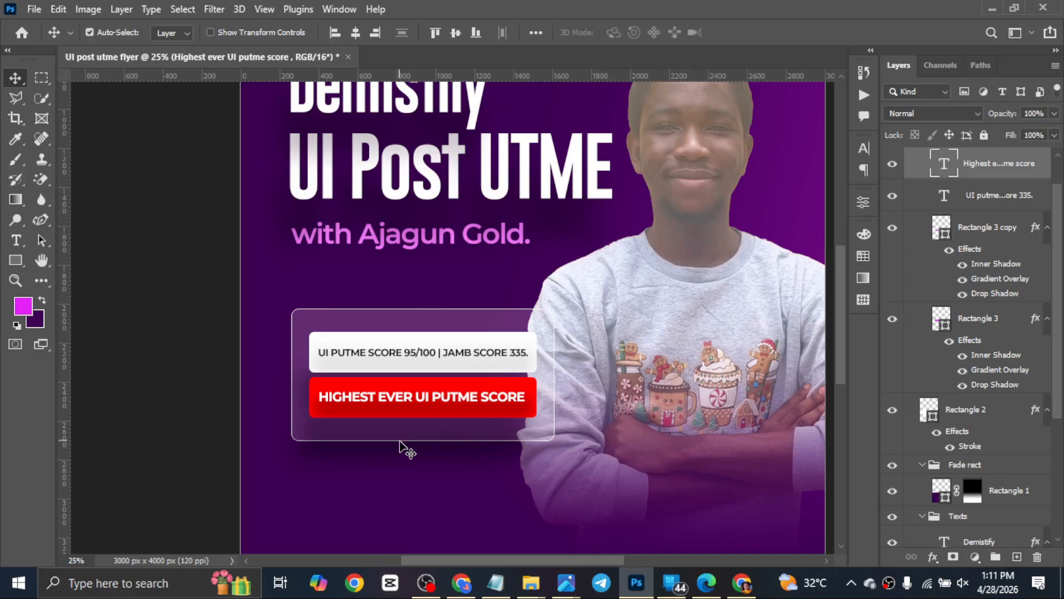
# Collapse Group 1 and add a new empty layer directly beneath the translucent box's layer, Rectangle 2.
pyautogui.scroll(-1, 458, 442)
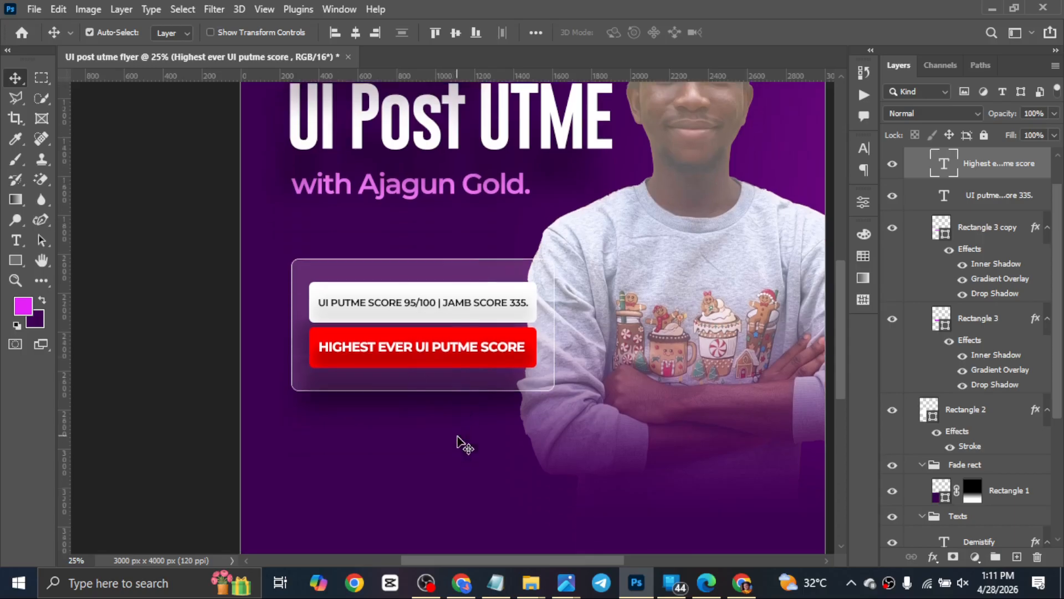
pyautogui.hotkey('ctrl', '-')
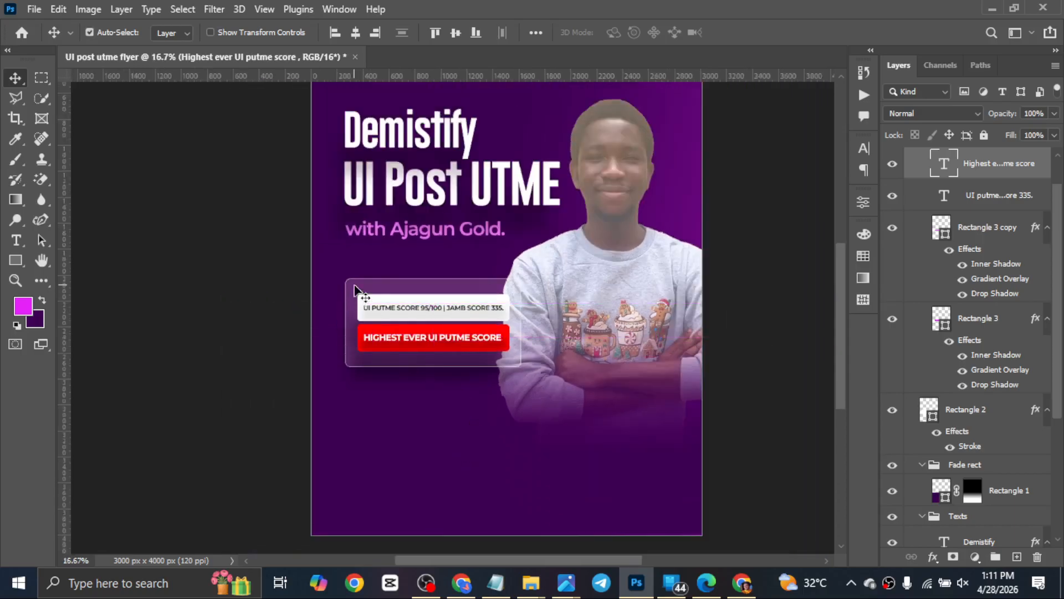
pyautogui.click(355, 289)
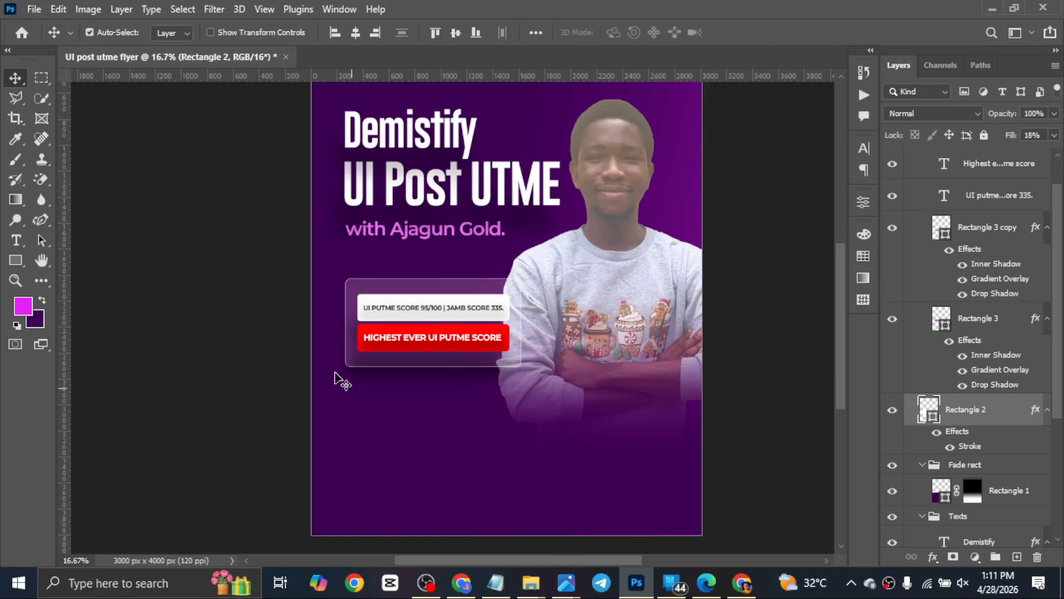
pyautogui.scroll(-1, 357, 416)
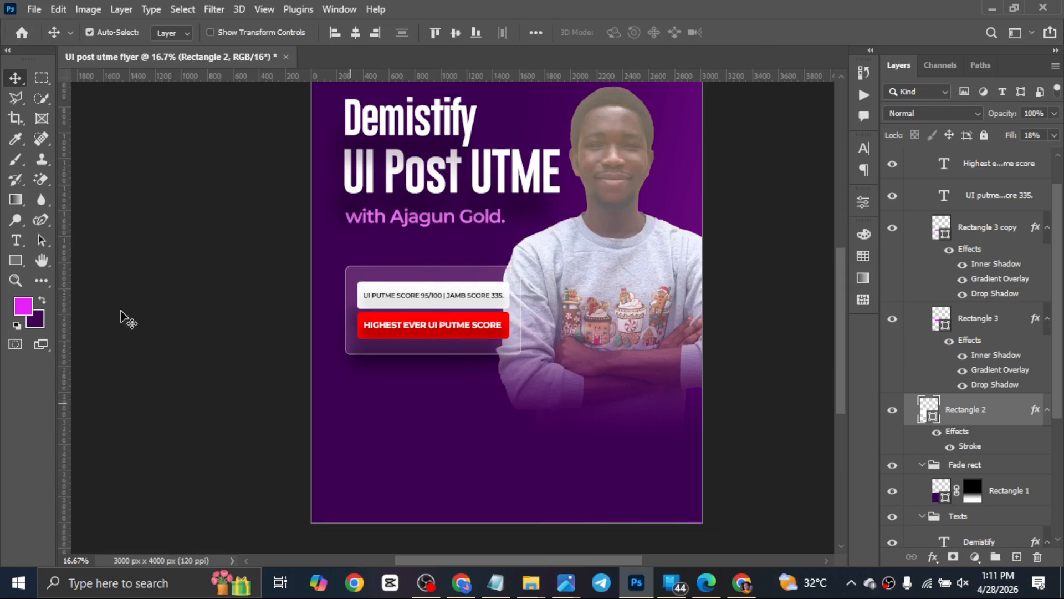
pyautogui.click(16, 260)
pyautogui.scroll(2, 997, 523)
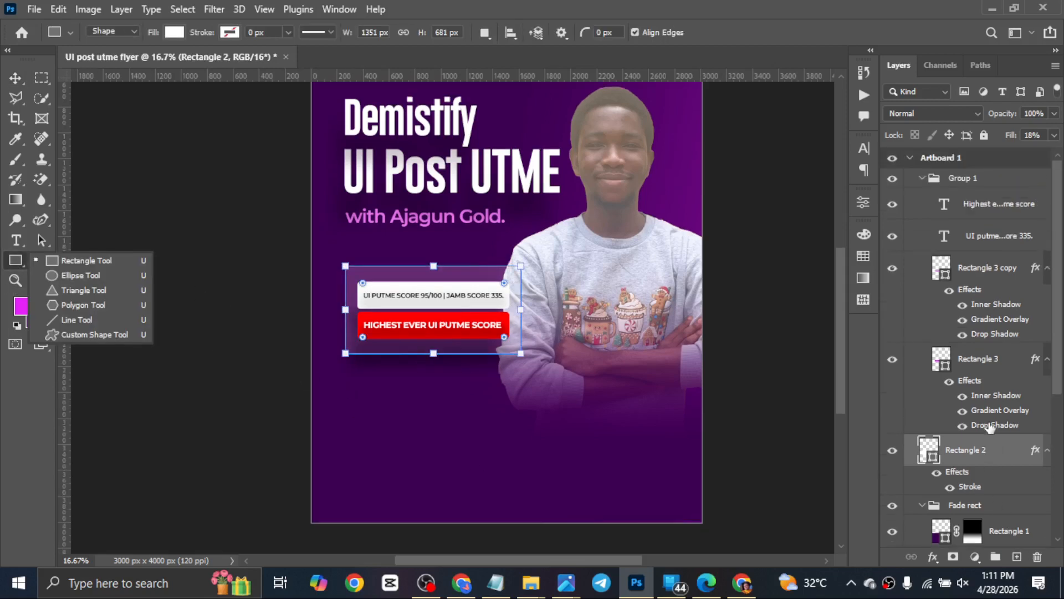
pyautogui.press('v')
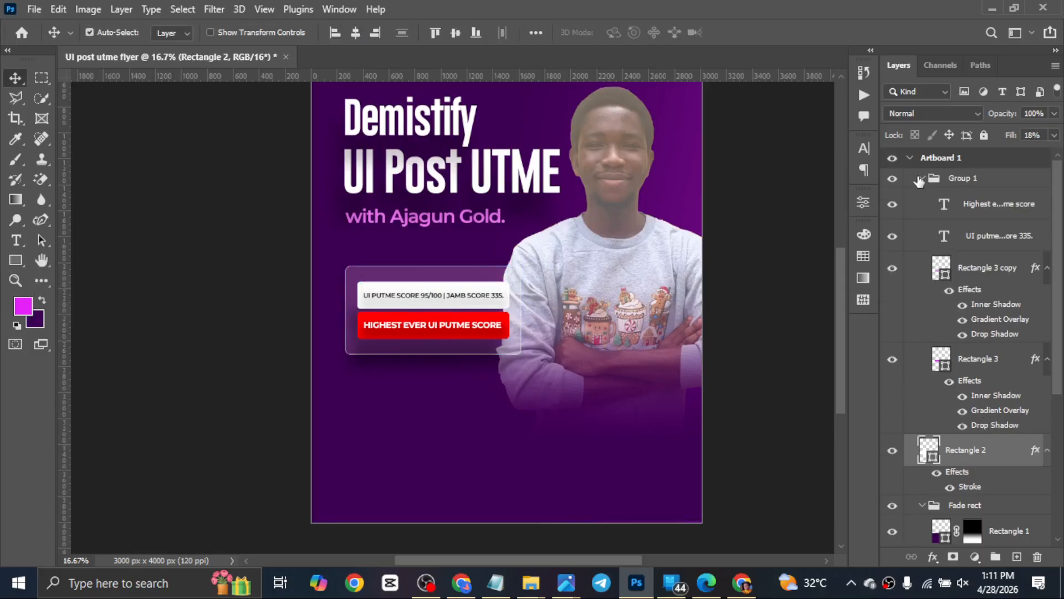
pyautogui.click(923, 178)
pyautogui.click(923, 178)
pyautogui.click(922, 178)
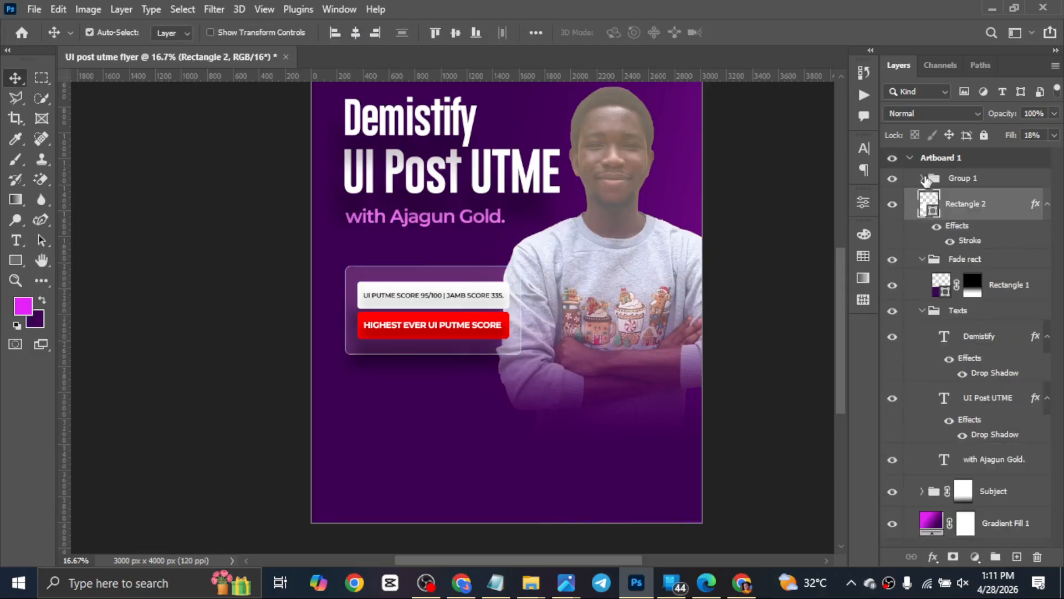
pyautogui.press('ctrl')
pyautogui.keyDown('ctrl'); pyautogui.click(1017, 556); pyautogui.keyUp('ctrl')
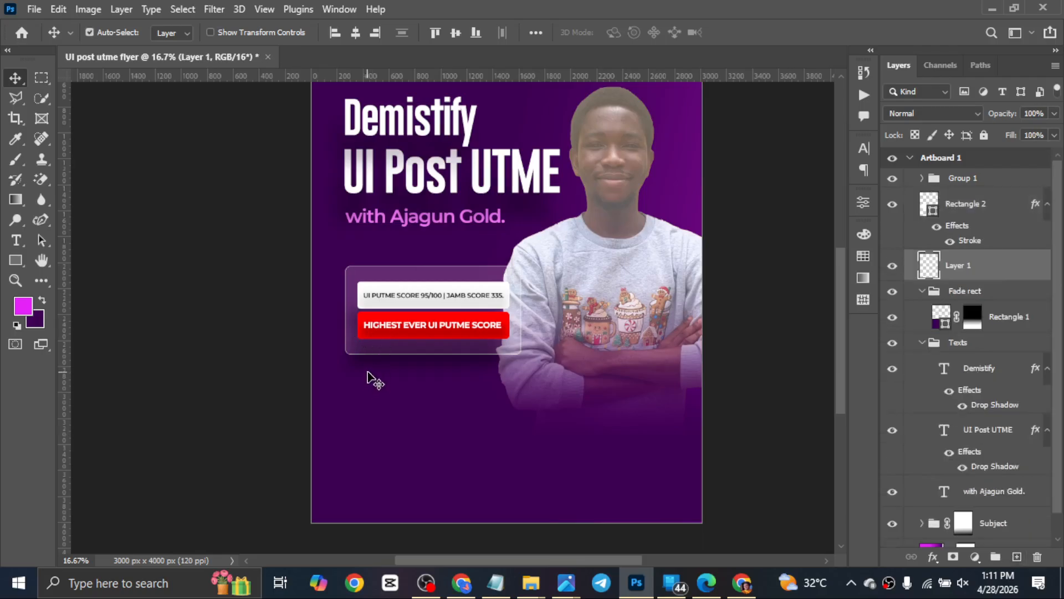
# Draw a magenta rectangle about 1351 x 666 px just below the translucent box, aligned to its width.
pyautogui.press('u')
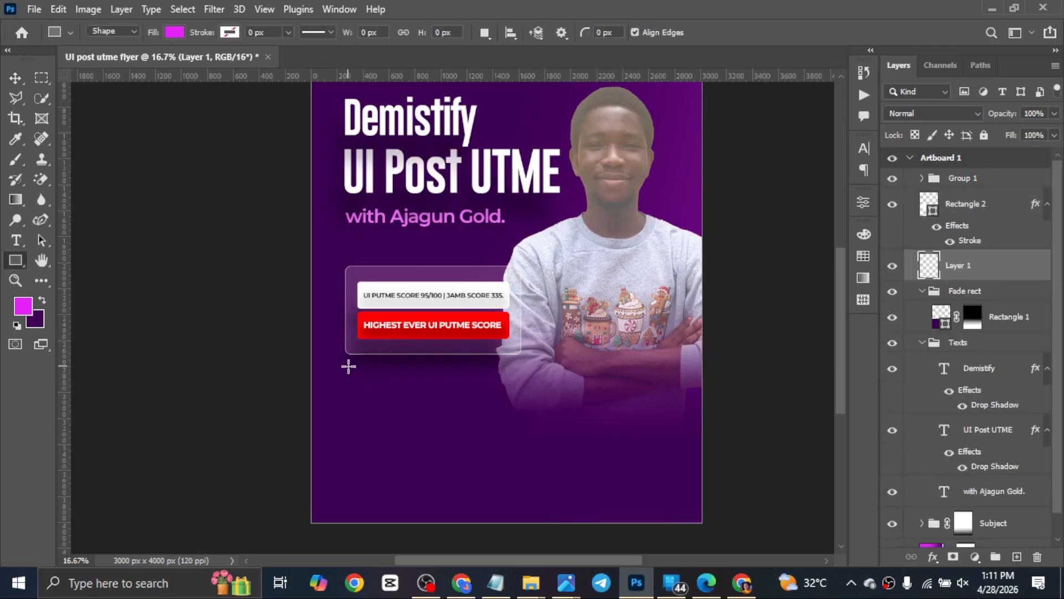
pyautogui.moveTo(345, 366); pyautogui.dragTo(520, 452)
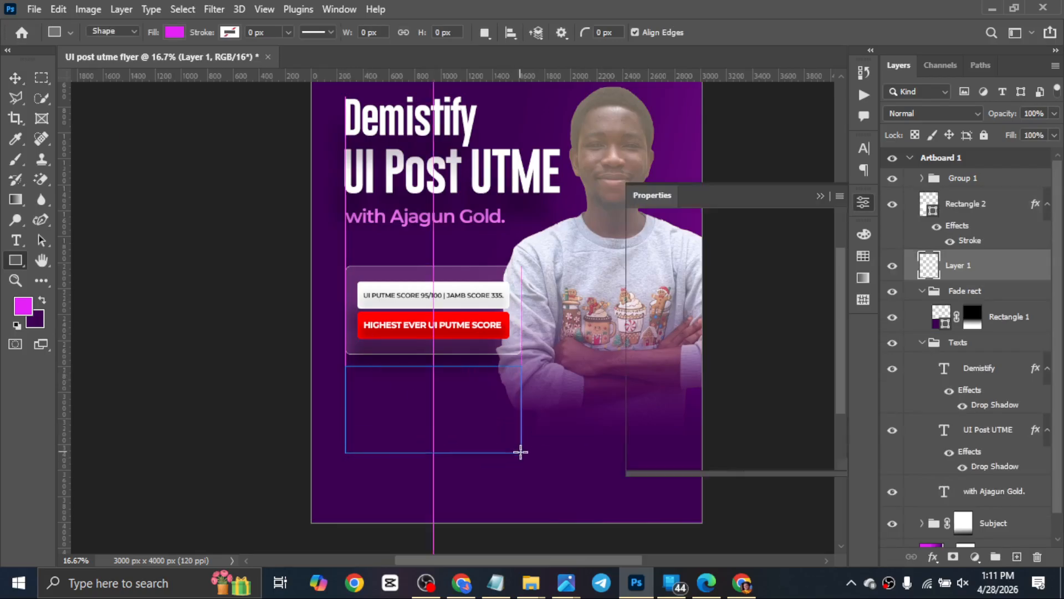
pyautogui.press('v')
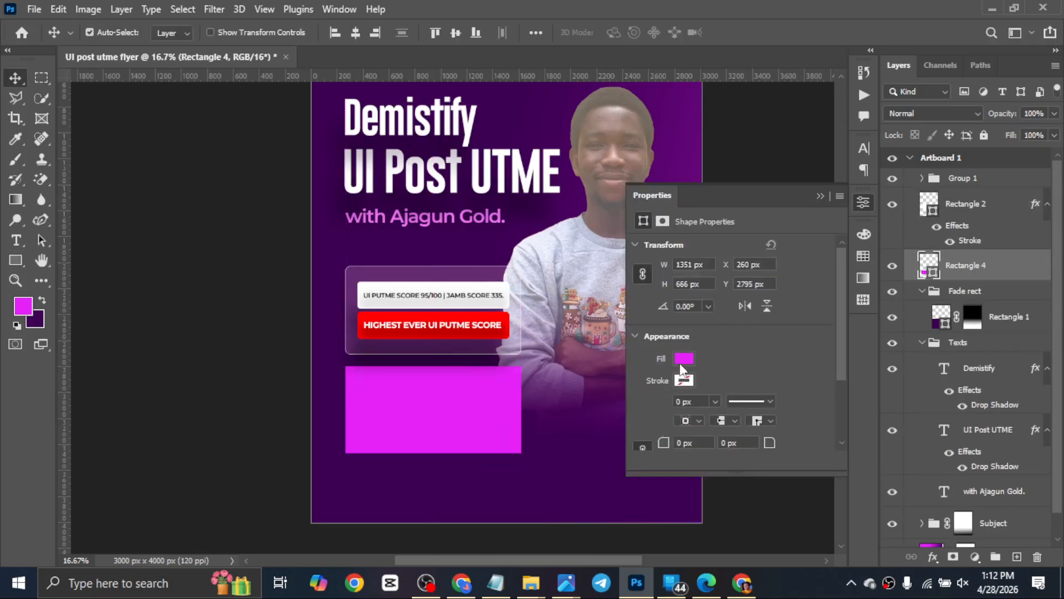
# Recolor the magenta rectangle below the translucent box, using the dark purple swatch 350050 and then brightening the fill to purple 5b008a.
pyautogui.click(684, 359)
pyautogui.click(787, 367)
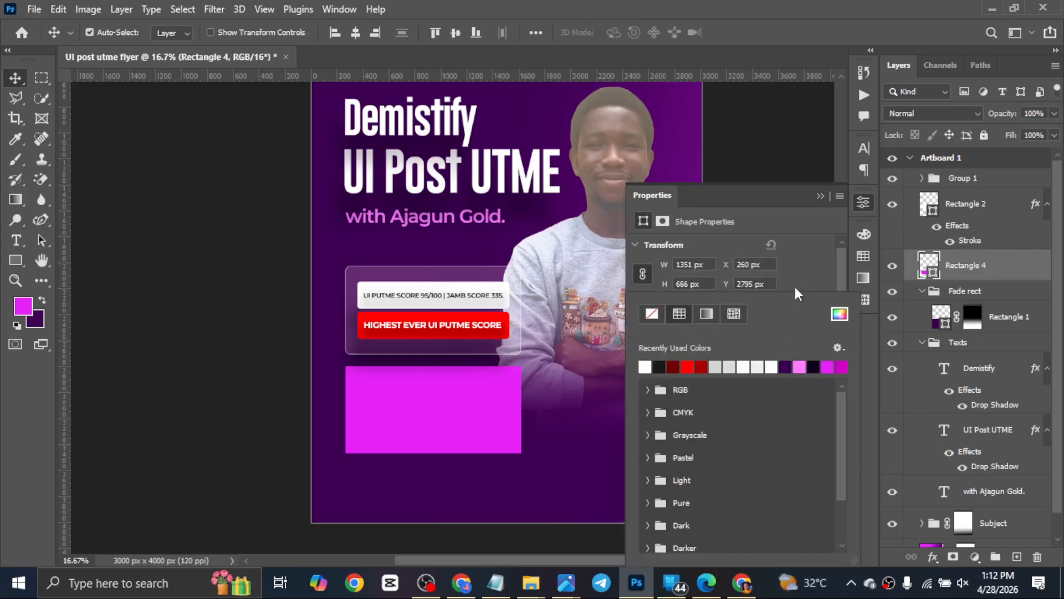
pyautogui.click(814, 195)
pyautogui.click(819, 196)
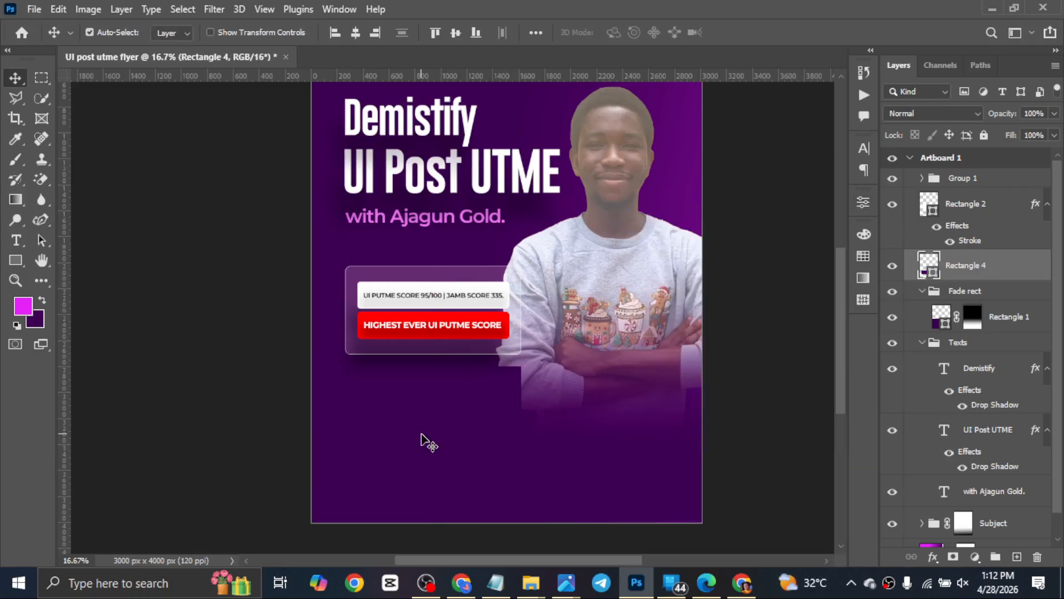
pyautogui.doubleClick(933, 270)
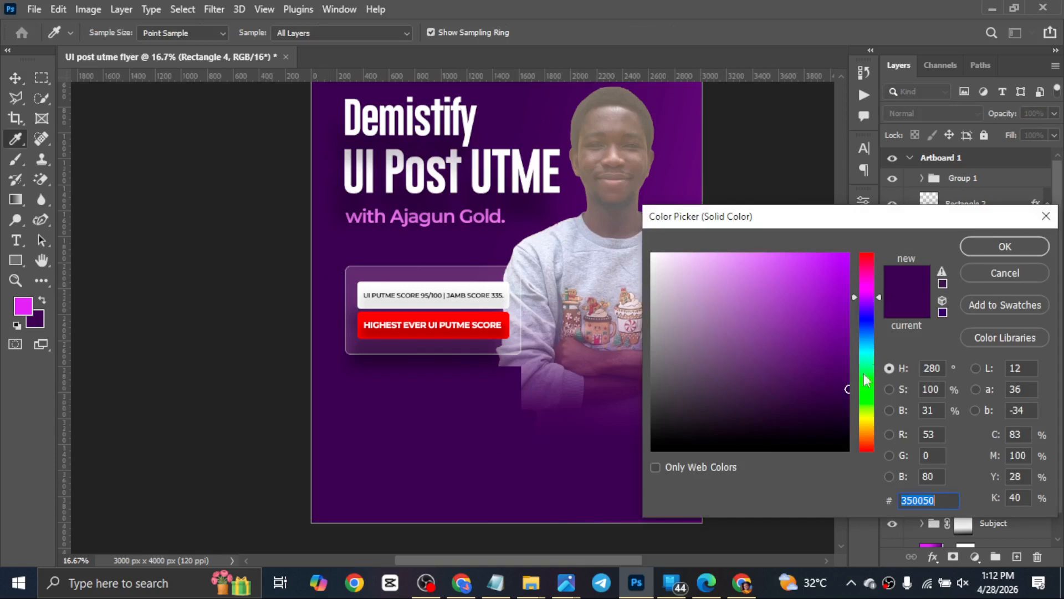
pyautogui.moveTo(847, 388); pyautogui.dragTo(847, 344)
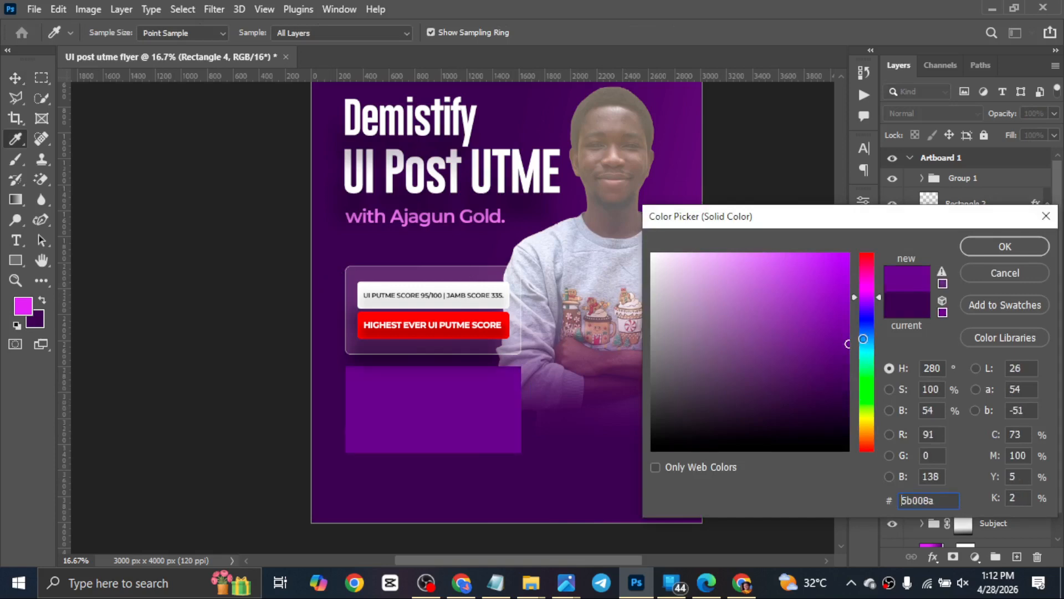
pyautogui.click(996, 251)
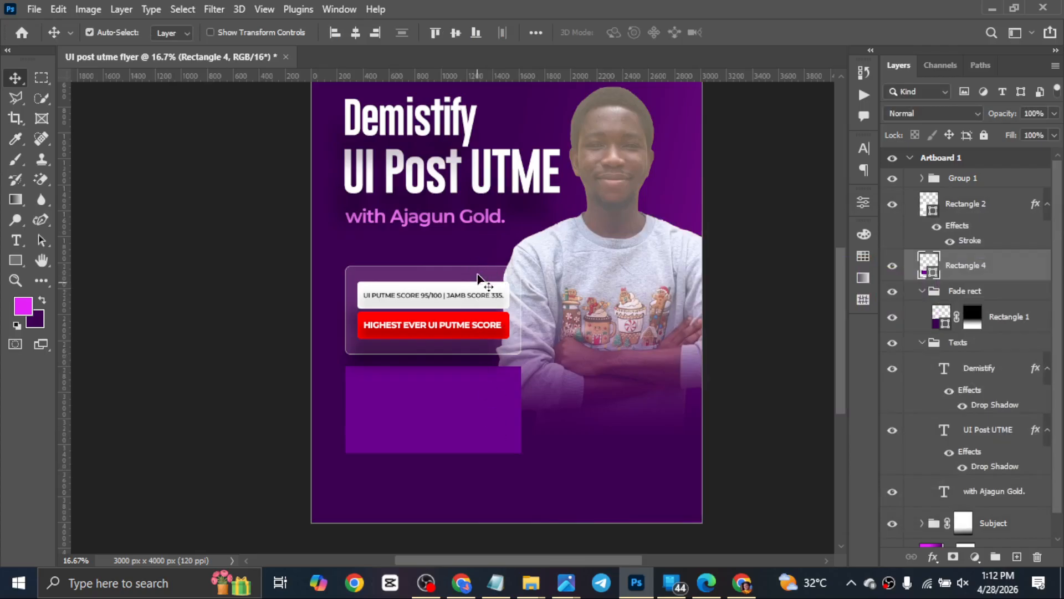
# Open the purple rectangle's shape properties and its stroke width for editing.
pyautogui.click(863, 202)
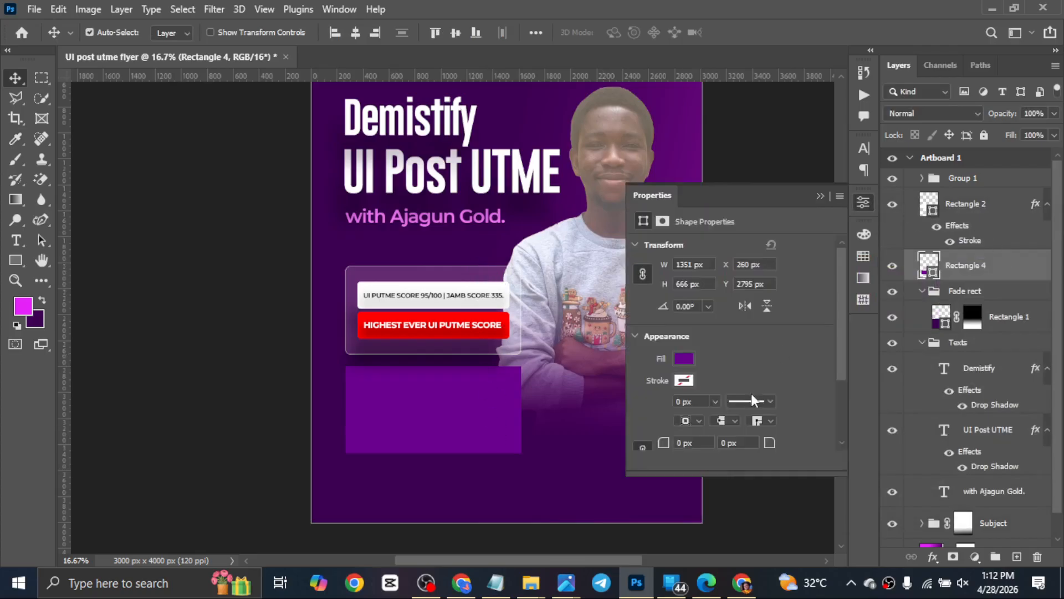
pyautogui.click(700, 402)
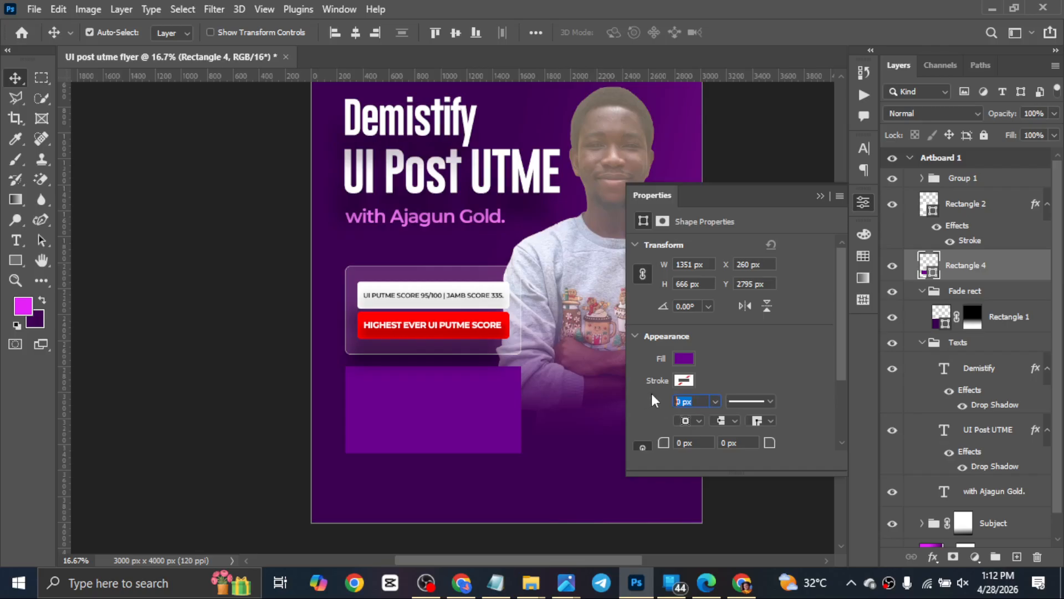
pyautogui.write('40')
pyautogui.press('Return')
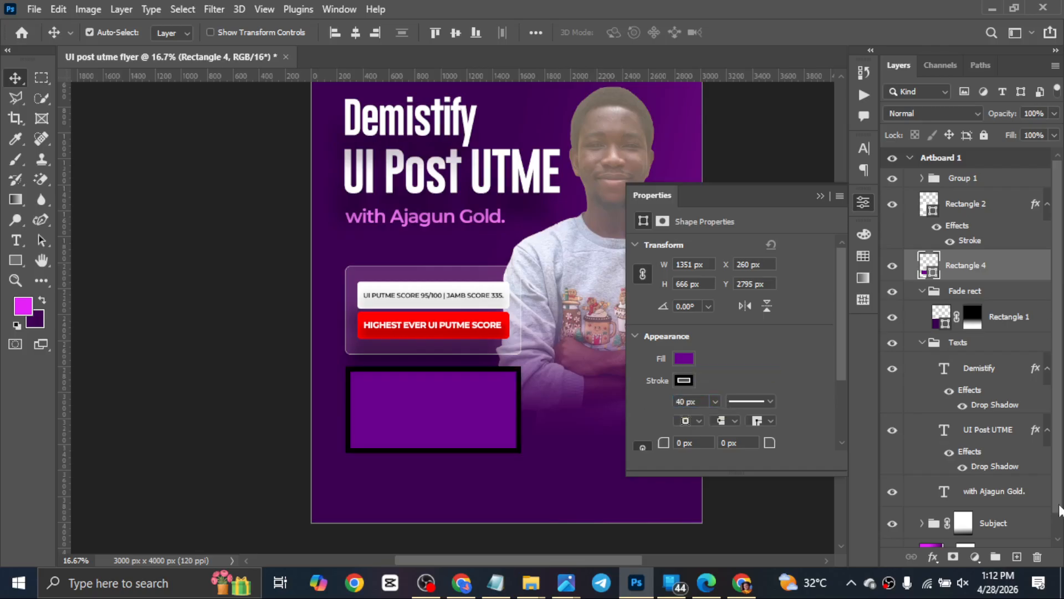
pyautogui.hotkey('ctrl', 'z')
# Round the corners of the solid purple rectangle with a 40 px radius.
pyautogui.moveTo(701, 444); pyautogui.dragTo(658, 444)
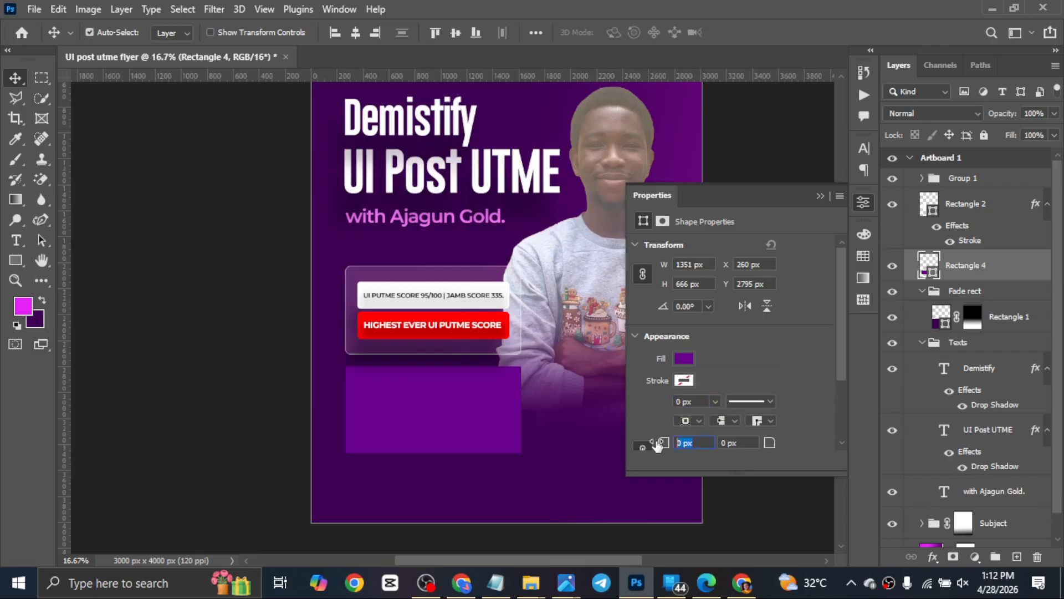
pyautogui.write('40')
pyautogui.press('Return')
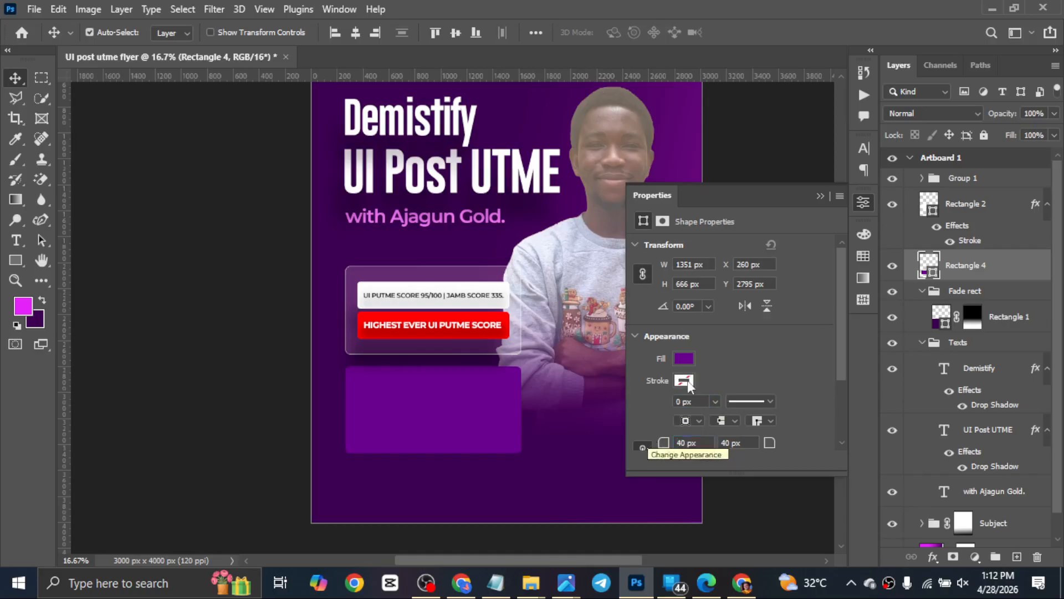
pyautogui.click(822, 197)
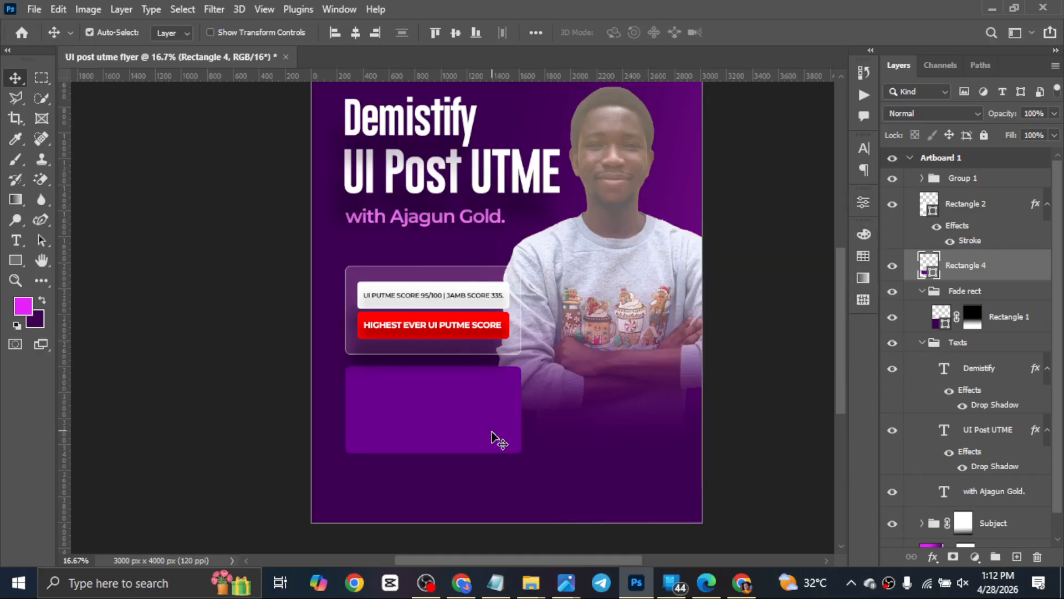
# Duplicate the dark score text into the purple rectangle and set the copy's colour to white, ffffff.
pyautogui.scroll(-1, 498, 435)
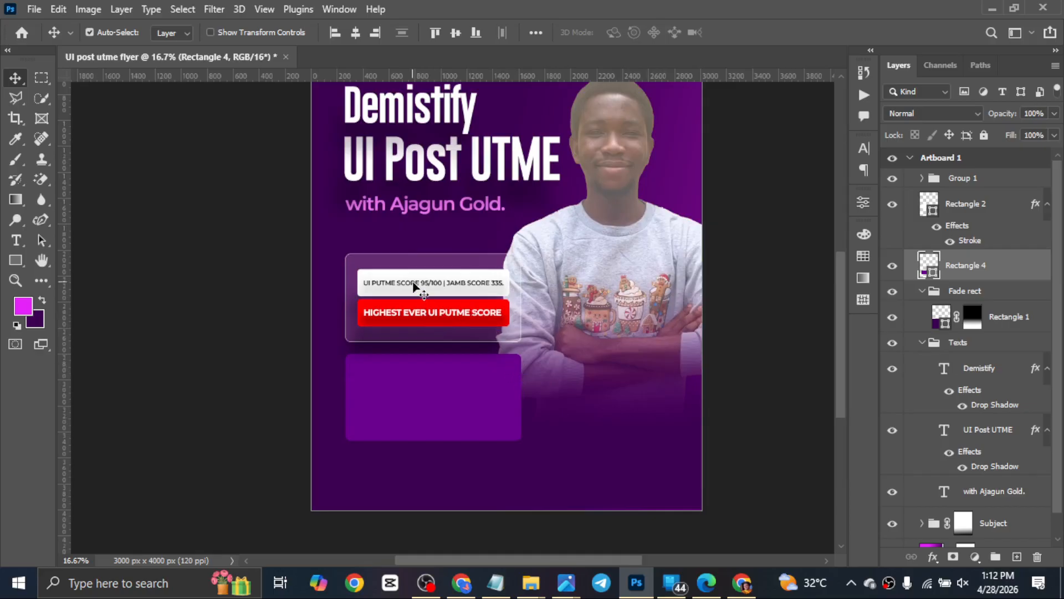
pyautogui.moveTo(415, 285); pyautogui.dragTo(419, 372)
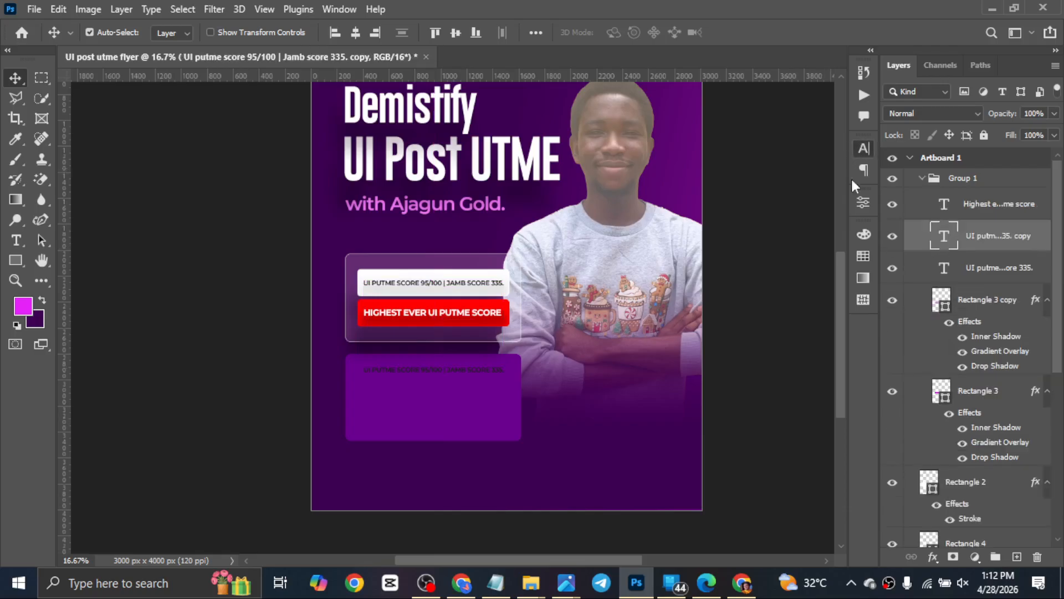
pyautogui.click(864, 148)
pyautogui.click(823, 237)
pyautogui.click(652, 249)
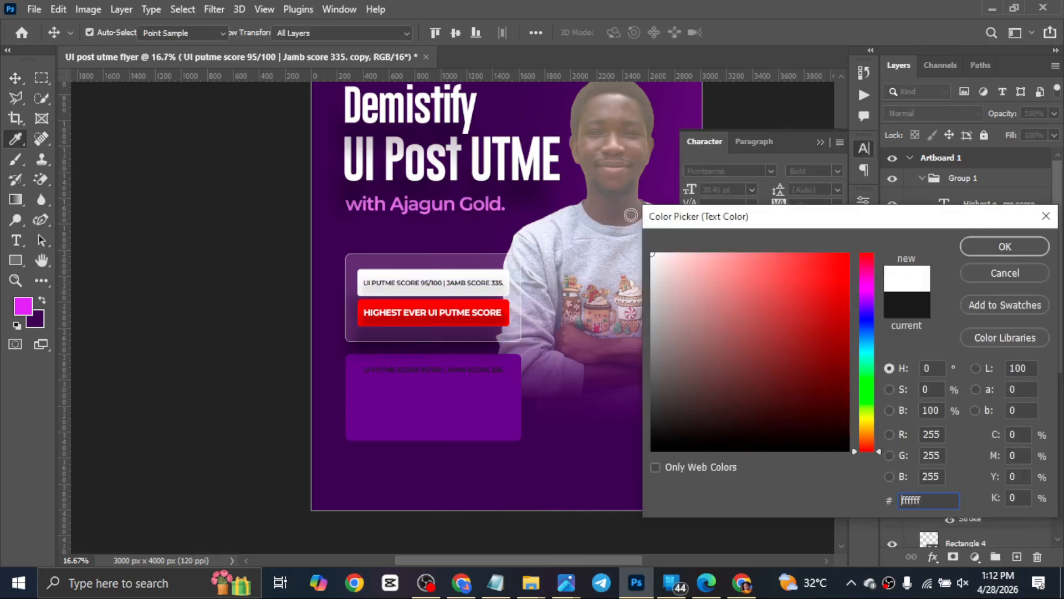
pyautogui.click(1000, 247)
pyautogui.click(820, 142)
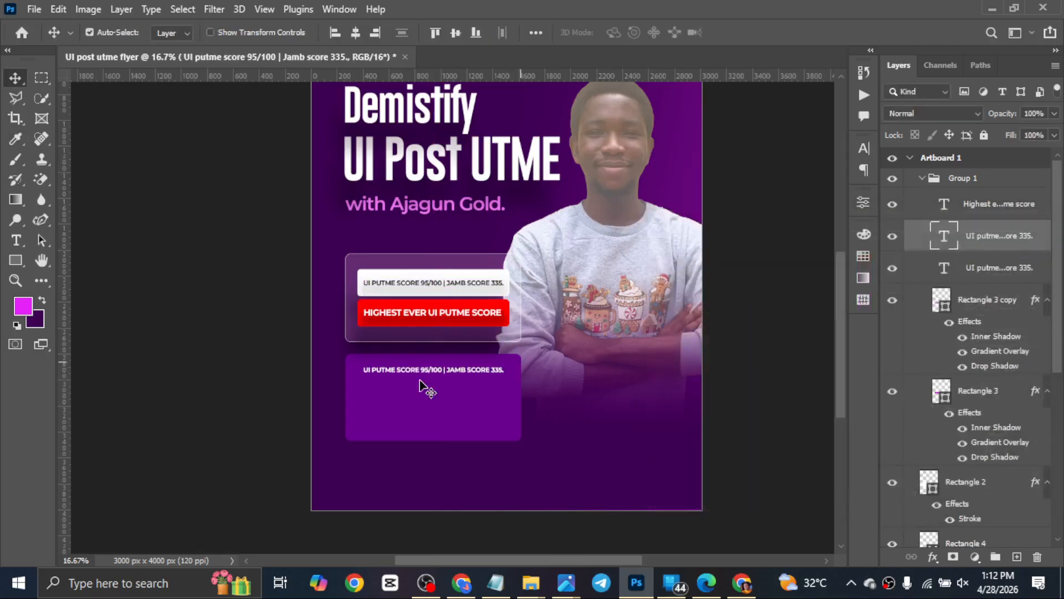
# Replace the white text with "Free Science tutorials to aspirants of" from the browser page, breaking the line before "to".
pyautogui.doubleClick(370, 370)
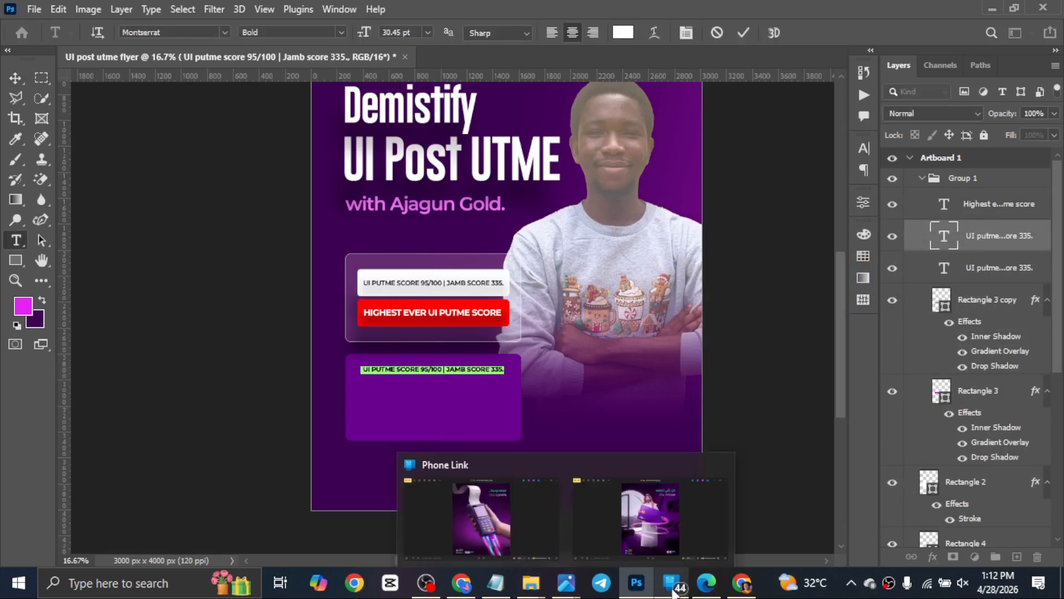
pyautogui.click(701, 583)
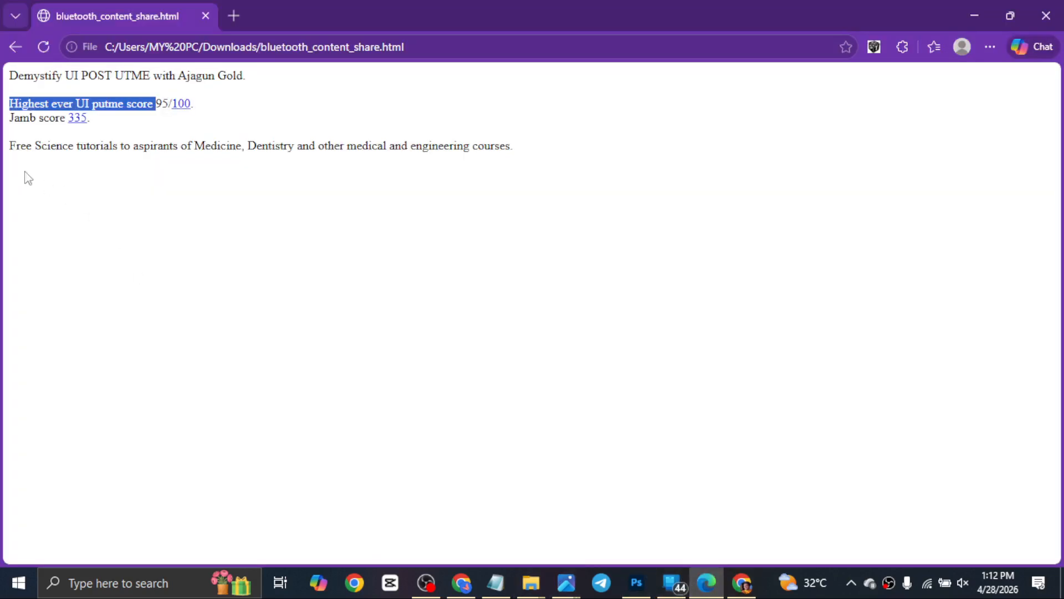
pyautogui.moveTo(9, 146); pyautogui.dragTo(175, 148)
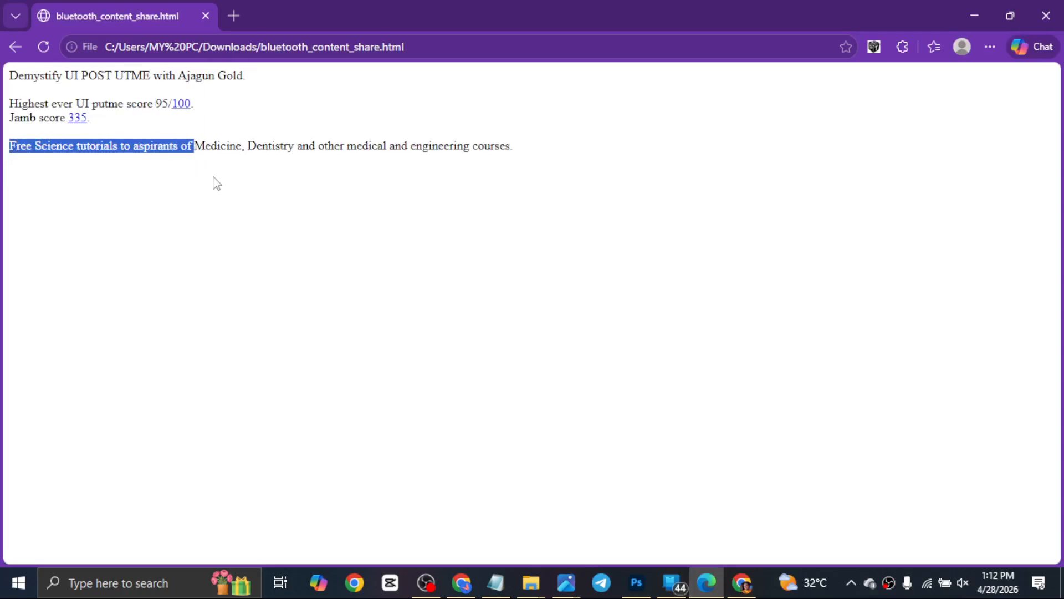
pyautogui.click(636, 582)
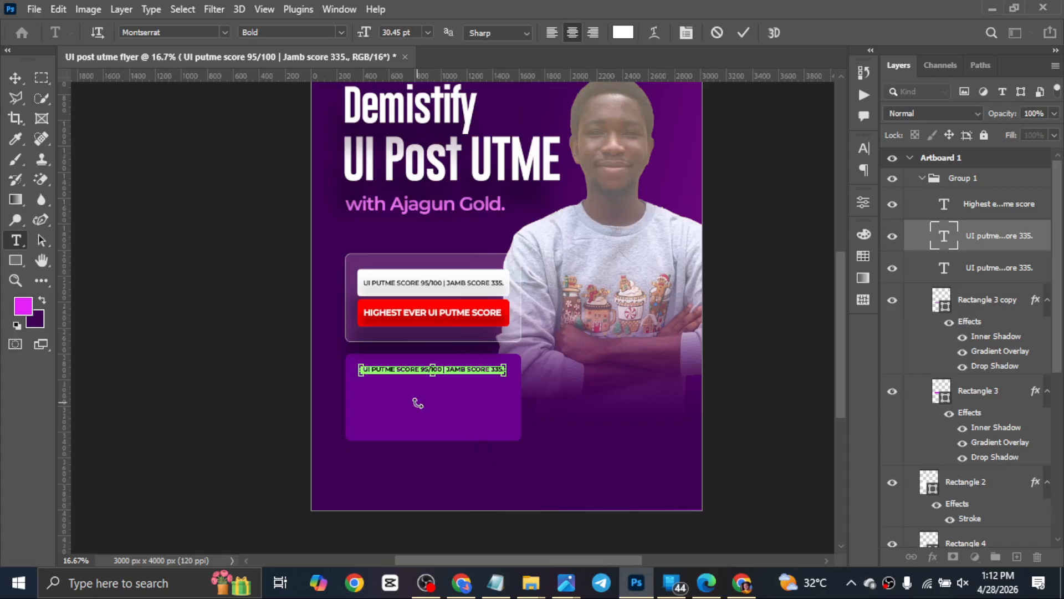
pyautogui.write('FREE SCIENCE TUTORIALS TO ASPIRANTS OF')
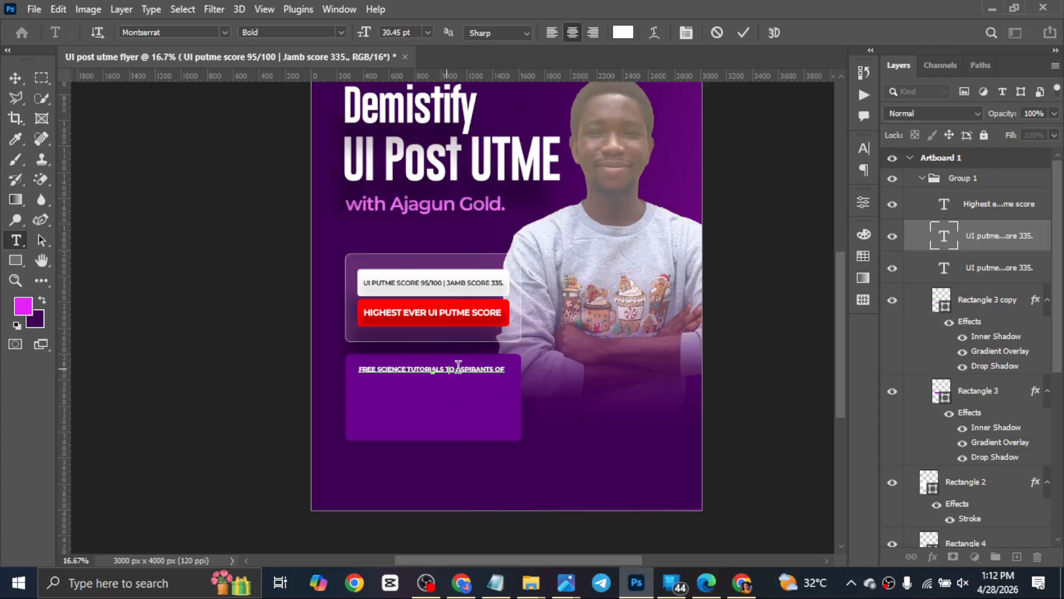
pyautogui.press('Return')
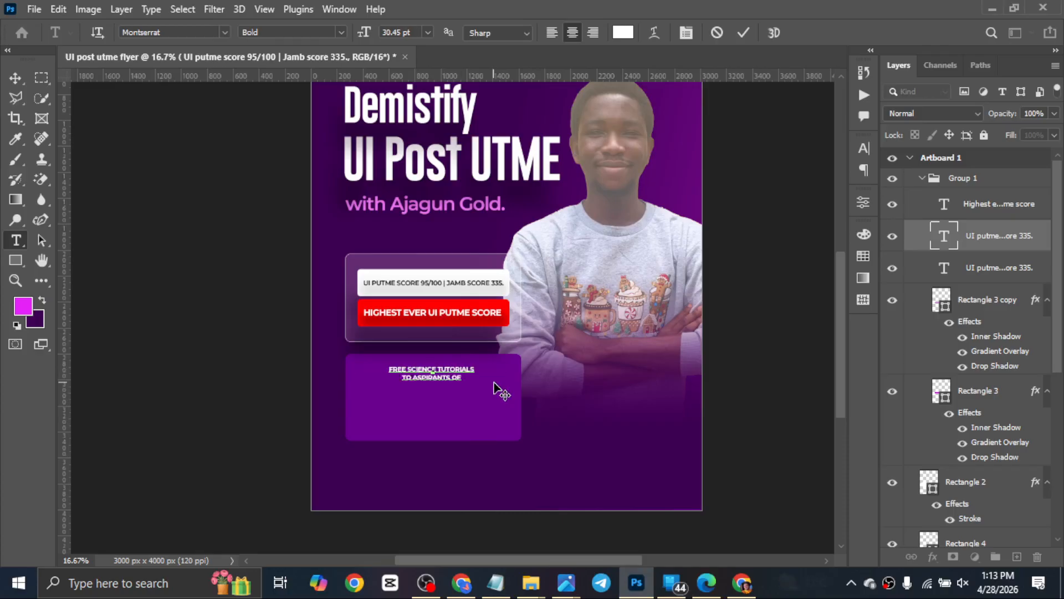
# Left-align the two-line tutorials text and move it to the left side of the purple rectangle.
pyautogui.hotkey('ctrl', 'a')
pyautogui.click(553, 32)
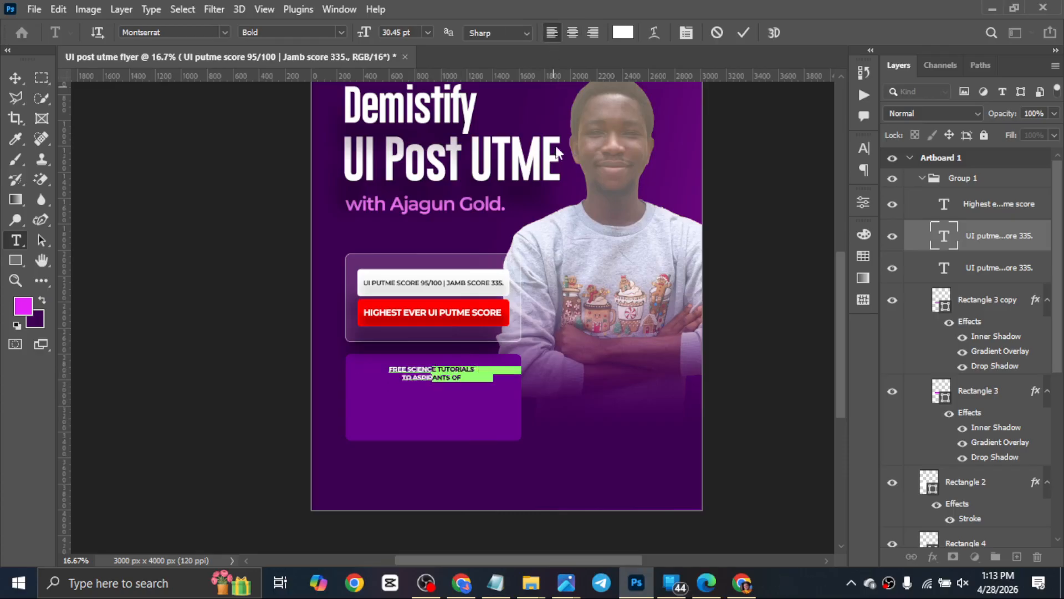
pyautogui.click(745, 32)
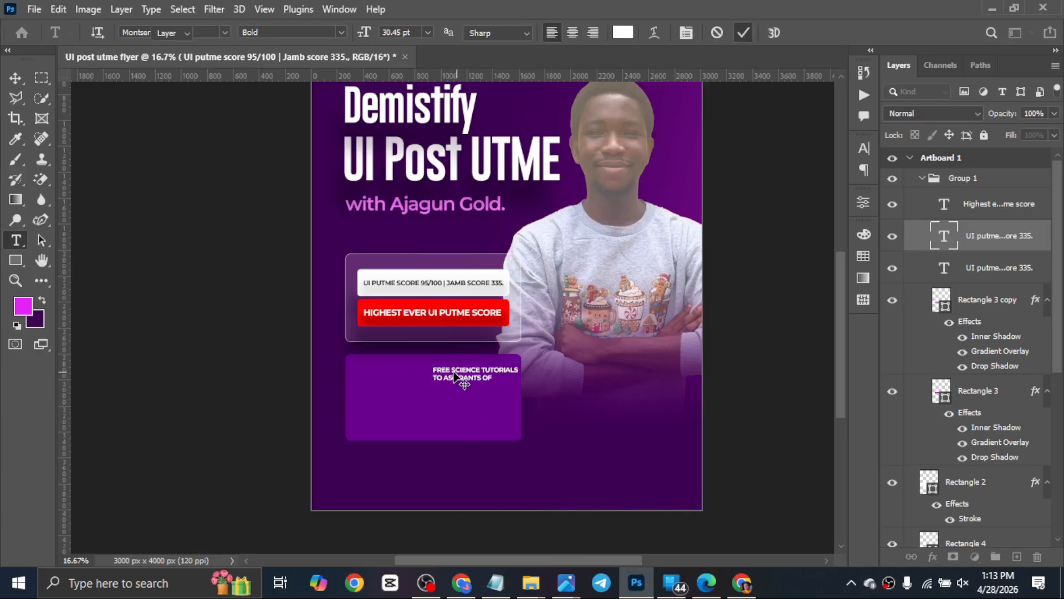
pyautogui.press('v')
pyautogui.moveTo(444, 374); pyautogui.dragTo(381, 378)
# Scale the tutorials text to about 152% and centre it horizontally in the purple rectangle.
pyautogui.hotkey('ctrl', 't')
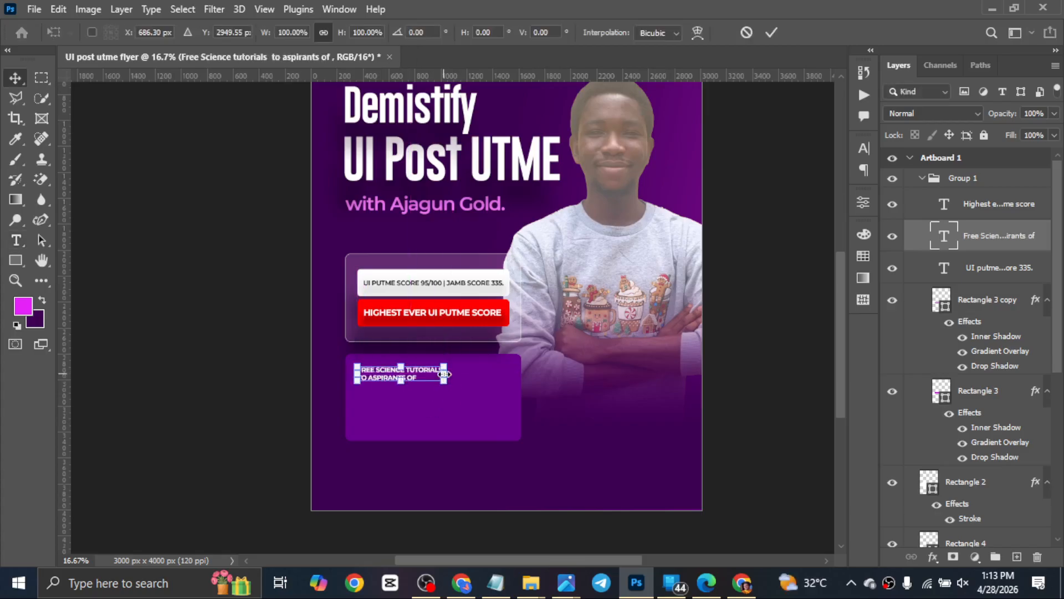
pyautogui.moveTo(451, 373); pyautogui.dragTo(491, 369)
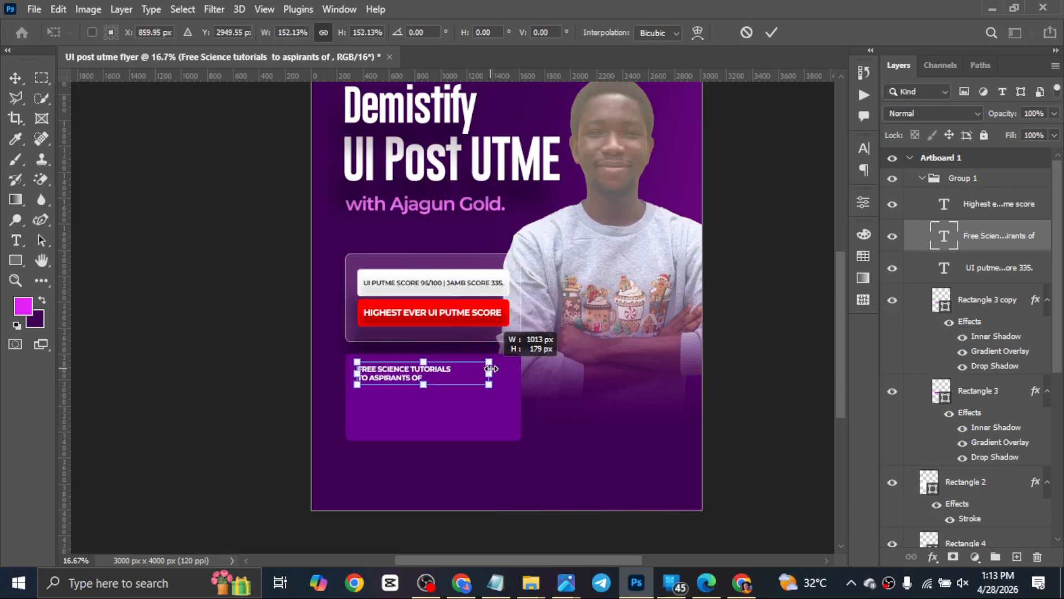
pyautogui.moveTo(491, 372); pyautogui.dragTo(490, 371)
pyautogui.press('Return')
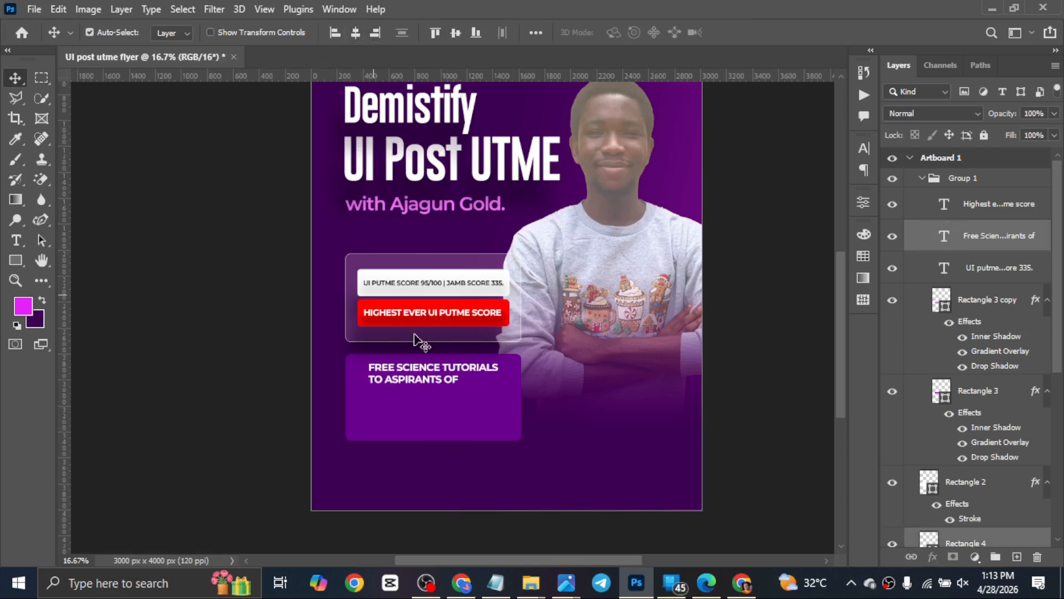
# Set the tracking of the line "TO ASPIRANTS OF" to 220 so it spans the width of the line above.
pyautogui.click(375, 428)
pyautogui.doubleClick(377, 382)
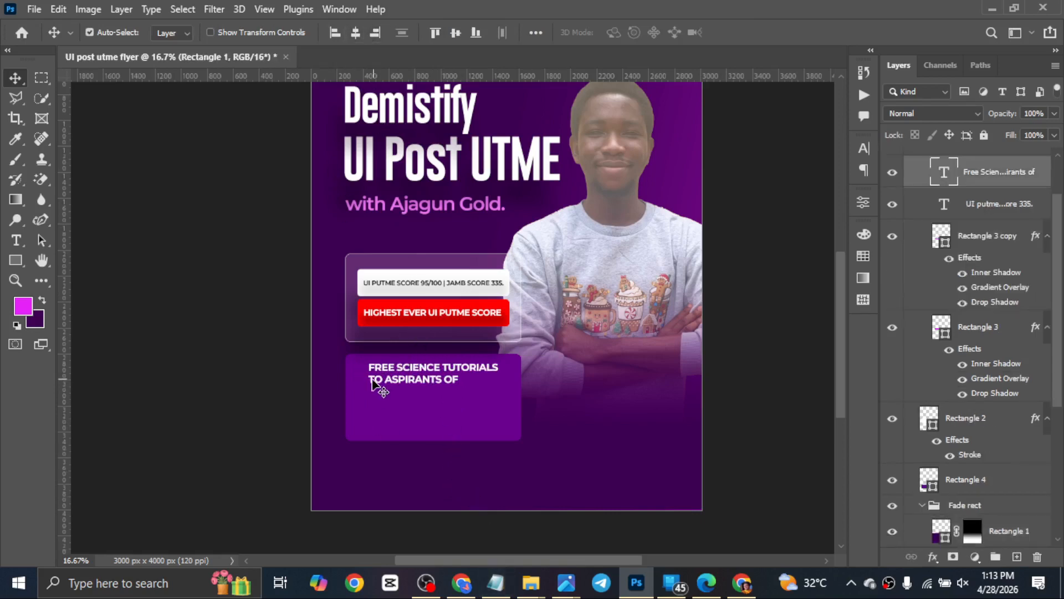
pyautogui.moveTo(369, 379); pyautogui.dragTo(487, 377)
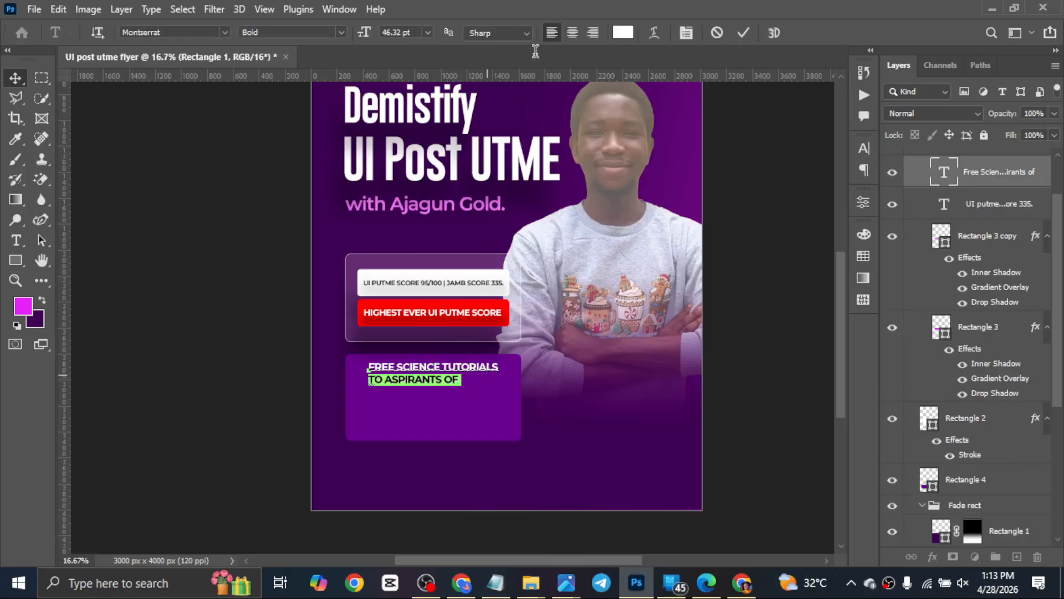
pyautogui.click(686, 33)
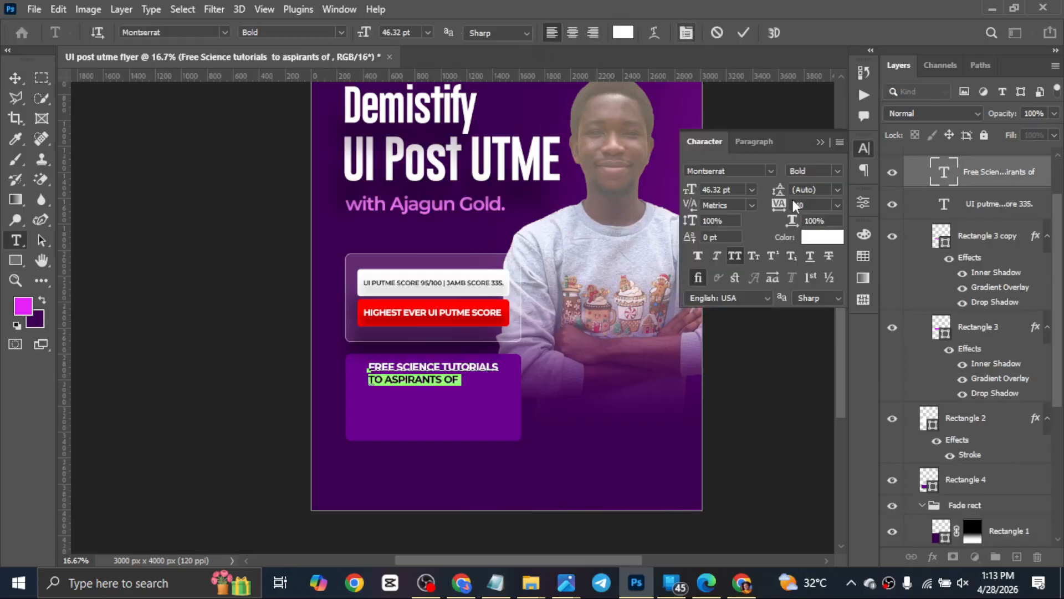
pyautogui.moveTo(781, 206); pyautogui.dragTo(794, 205)
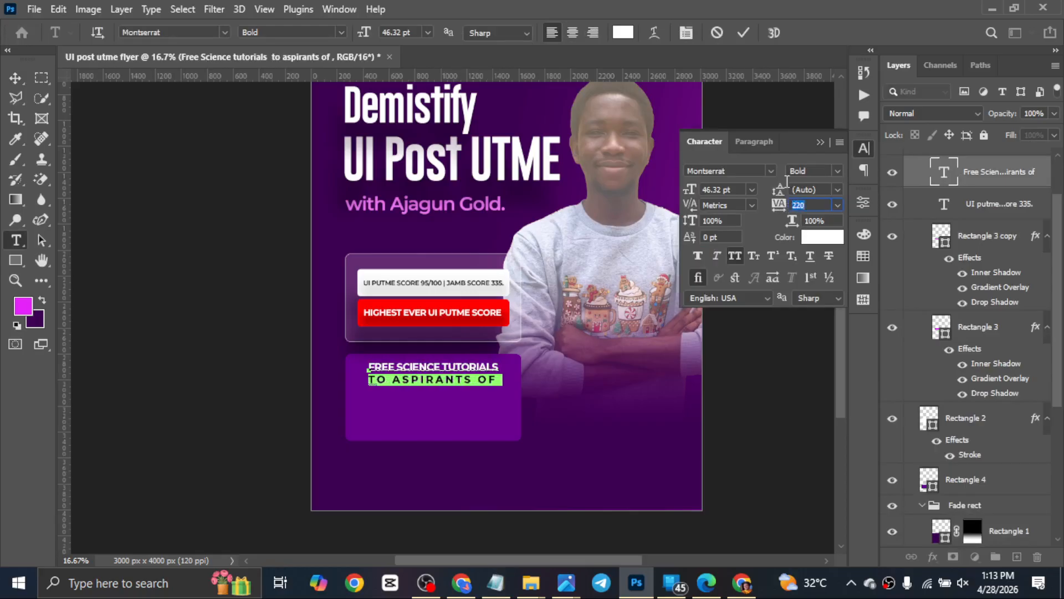
pyautogui.click(744, 32)
pyautogui.press('v')
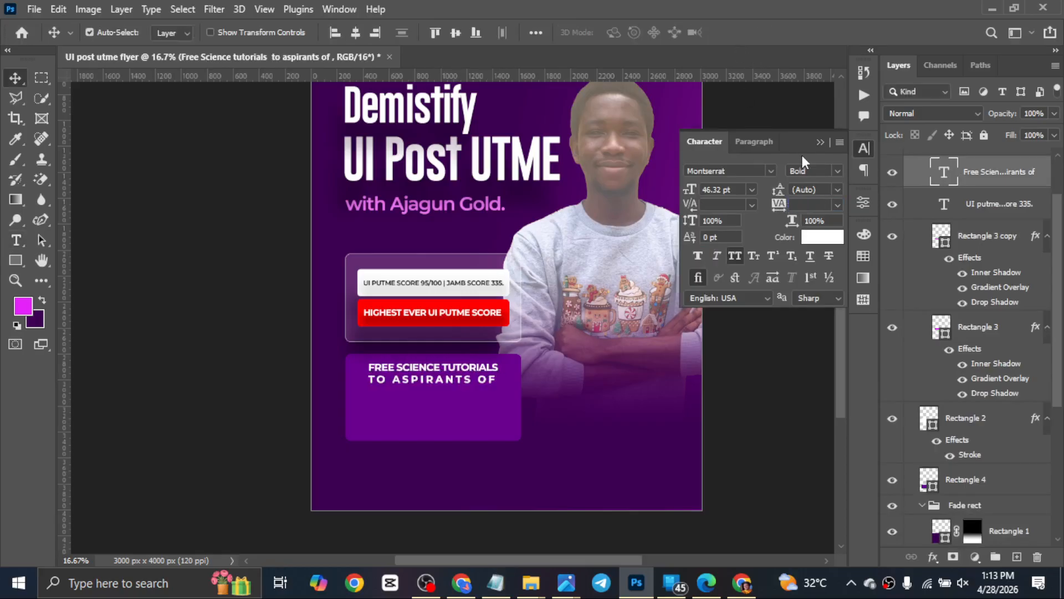
pyautogui.click(820, 143)
# Nudge the tutorials text slightly lower inside the purple rectangle.
pyautogui.moveTo(391, 378); pyautogui.dragTo(391, 371)
pyautogui.hotkey('shift', 'Down')
pyautogui.hotkey('shift', 'Down')
pyautogui.hotkey('shift', 'Down')
pyautogui.hotkey('shift', 'Down')
pyautogui.hotkey('shift', 'Down')
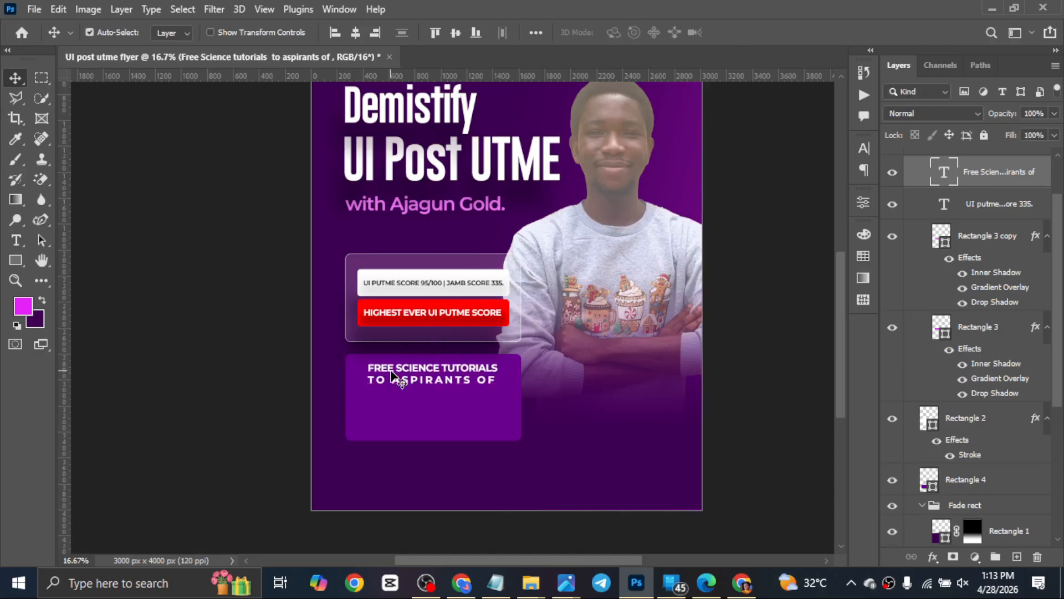
pyautogui.press('Down')
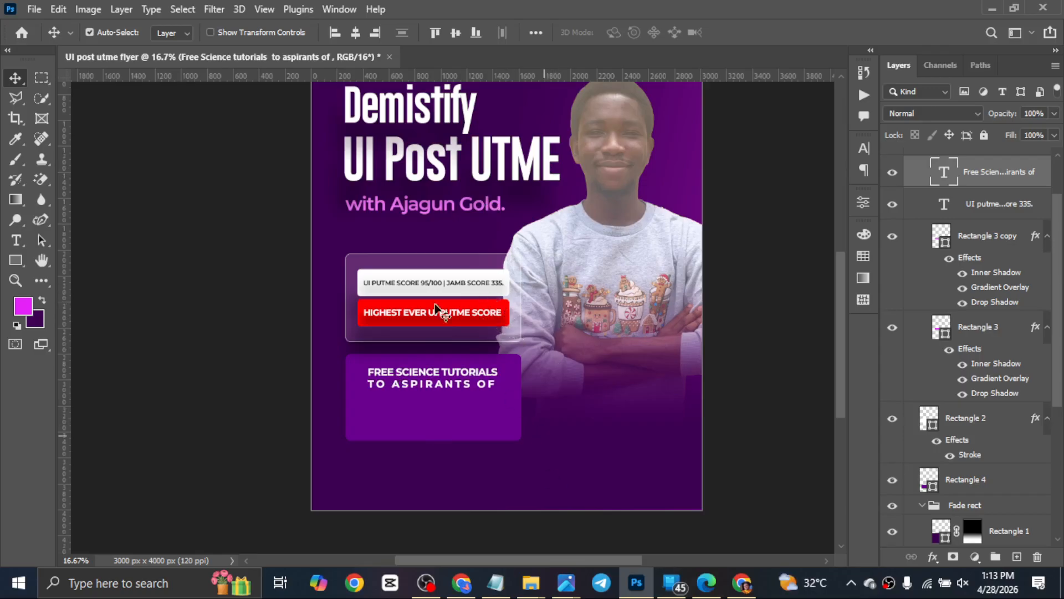
# Check the flyer copy in the browser, and duplicate the red bar into the purple rectangle below the tutorials text.
pyautogui.click(706, 592)
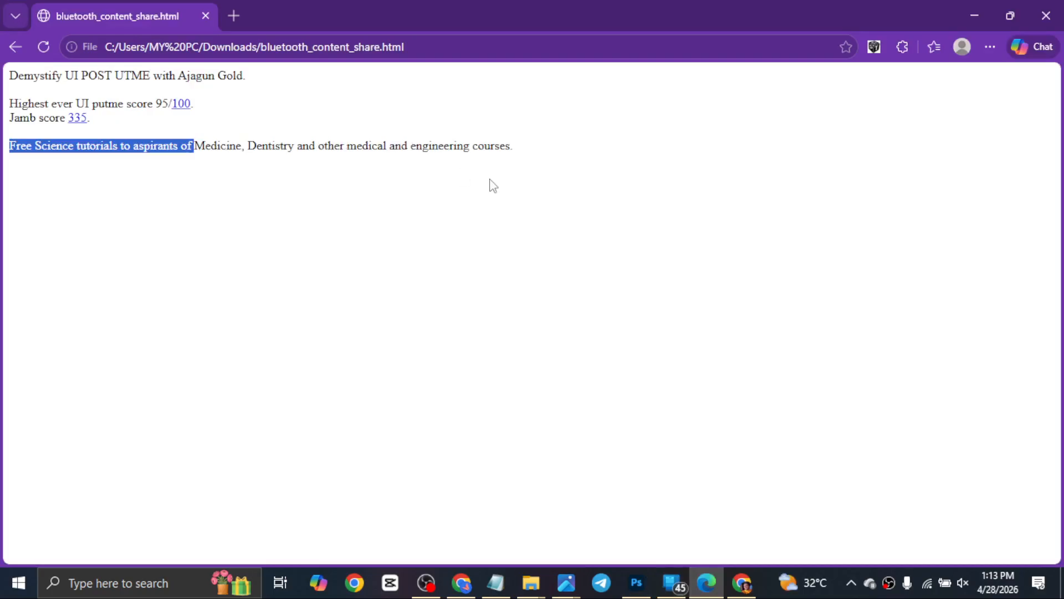
pyautogui.click(638, 582)
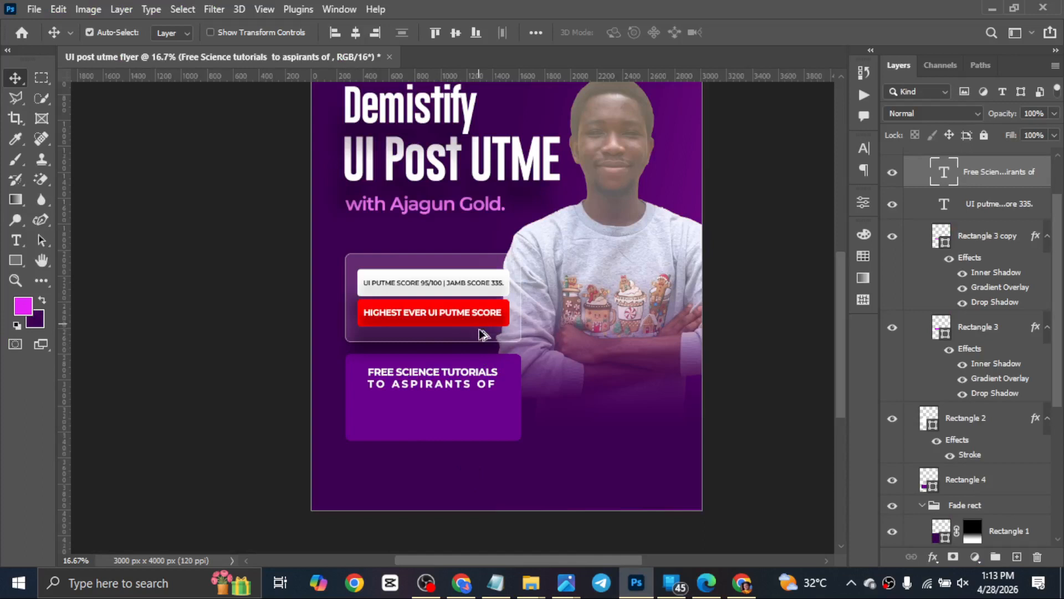
pyautogui.moveTo(482, 328); pyautogui.dragTo(481, 434)
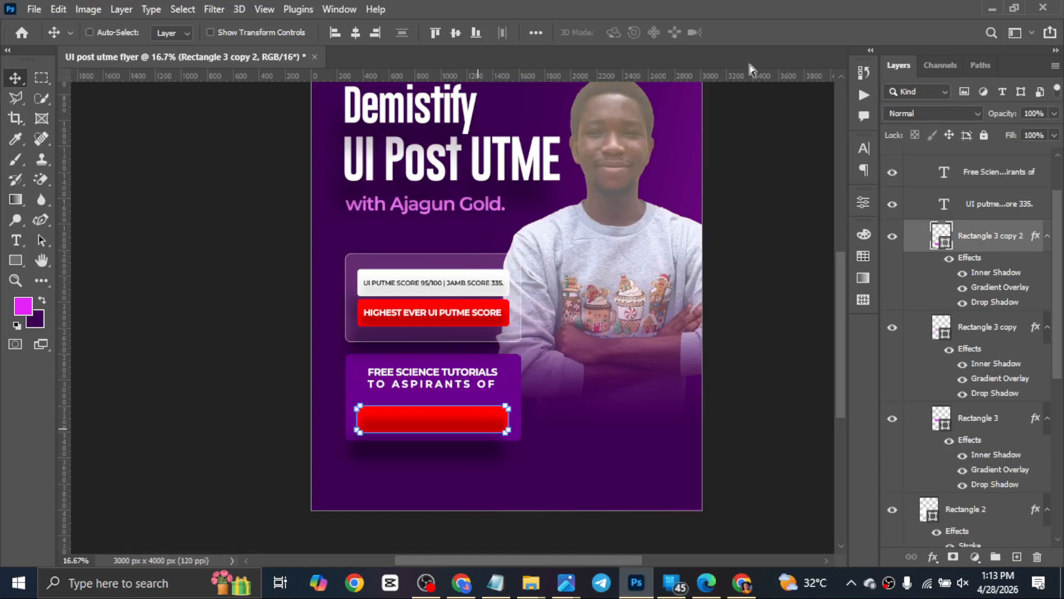
# Reduce the height of the duplicated red bar to 165 px, keeping its width.
pyautogui.hotkey('ctrl', 't')
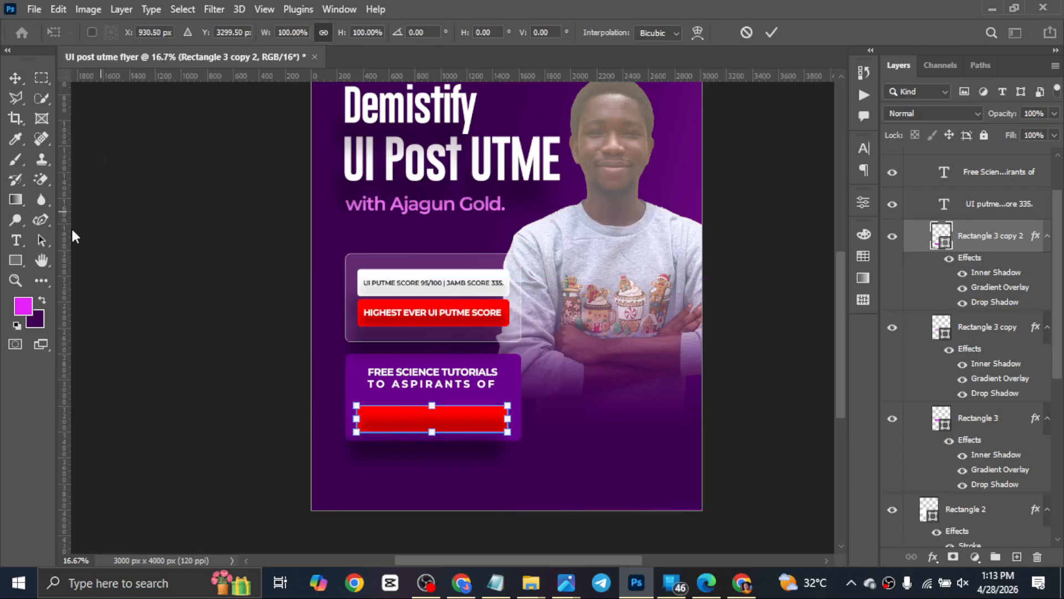
pyautogui.click(15, 260)
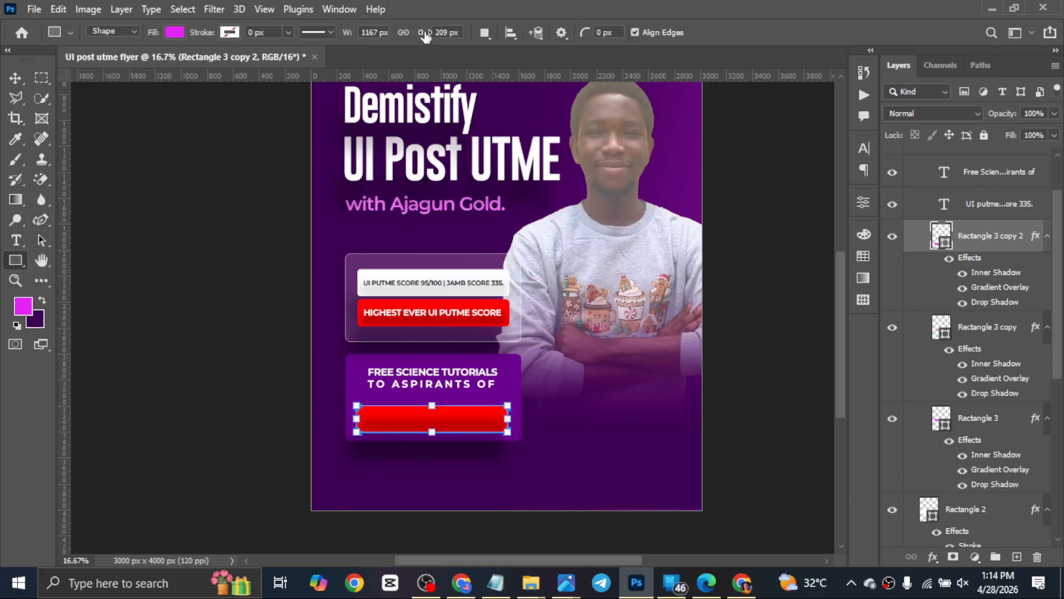
pyautogui.moveTo(425, 34); pyautogui.dragTo(391, 32)
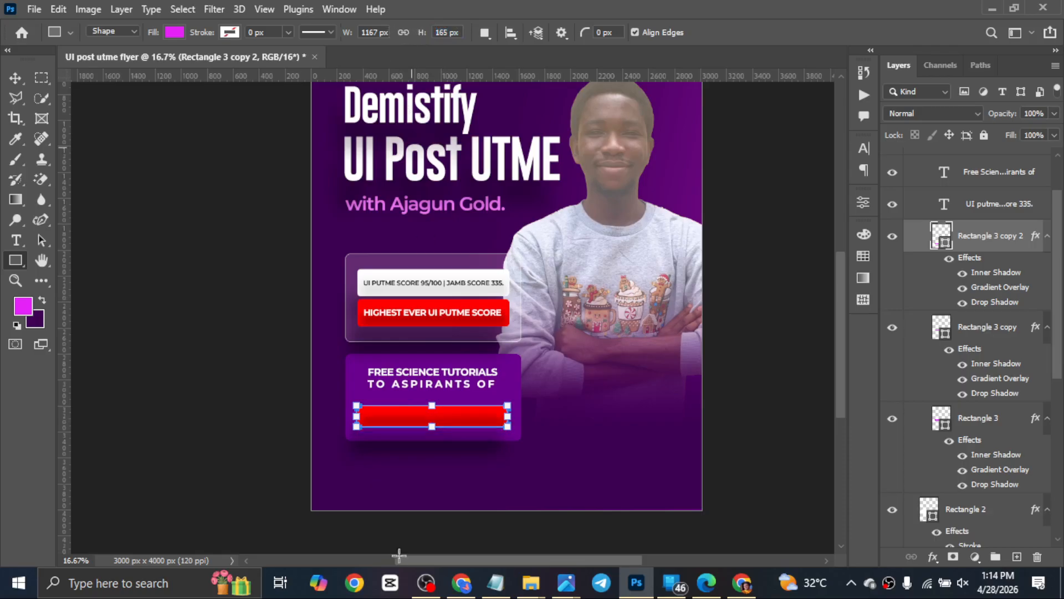
# Move the duplicated red bar down near the purple rectangle's lower edge and centre it horizontally in the rectangle.
pyautogui.press('v')
pyautogui.click(508, 455)
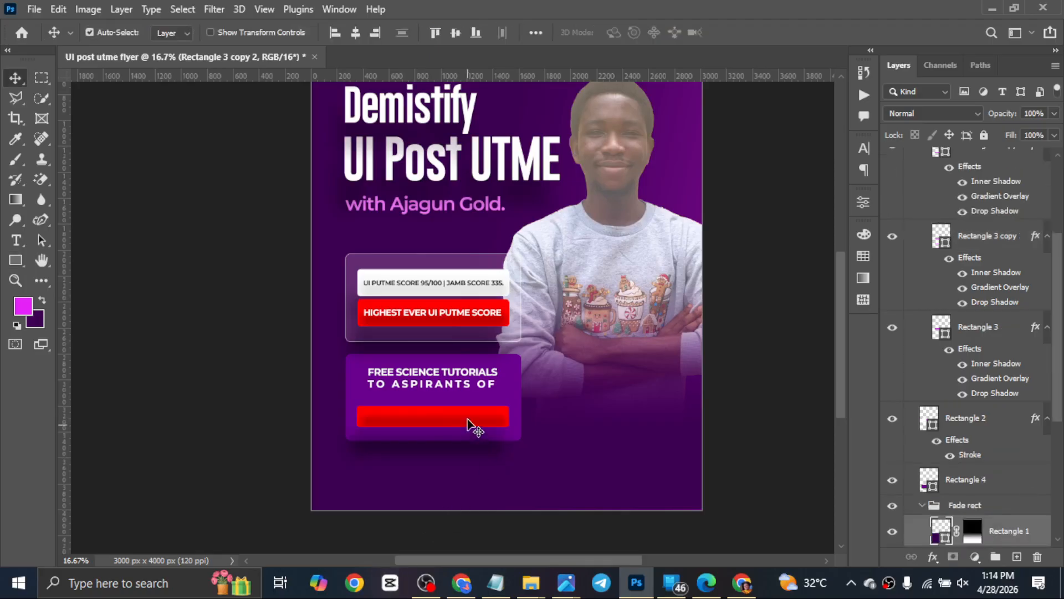
pyautogui.moveTo(470, 425); pyautogui.dragTo(471, 435)
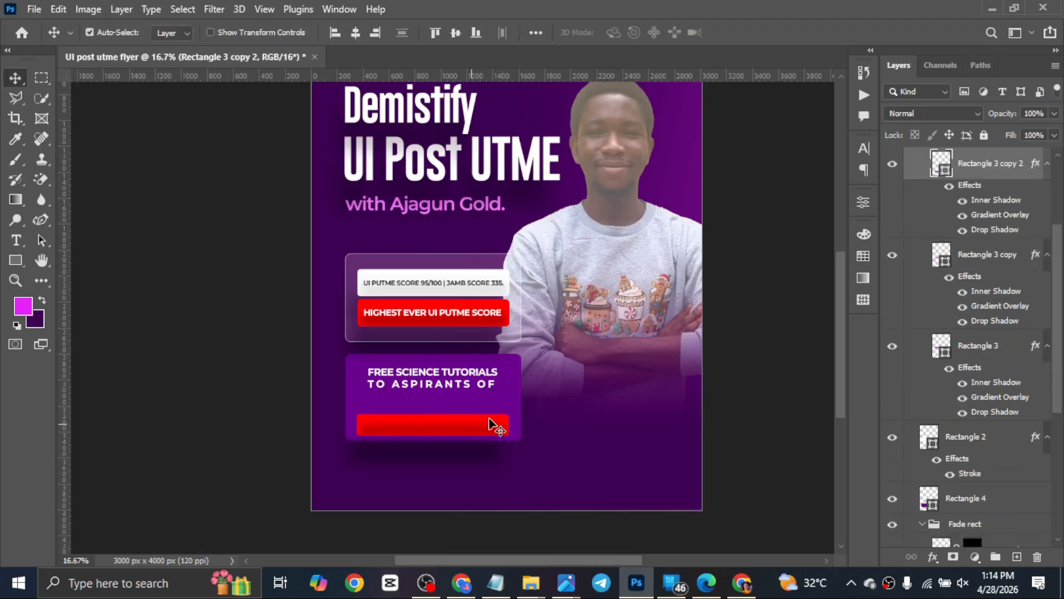
pyautogui.keyDown('shift'); pyautogui.click(517, 397); pyautogui.keyUp('shift')
pyautogui.click(360, 32)
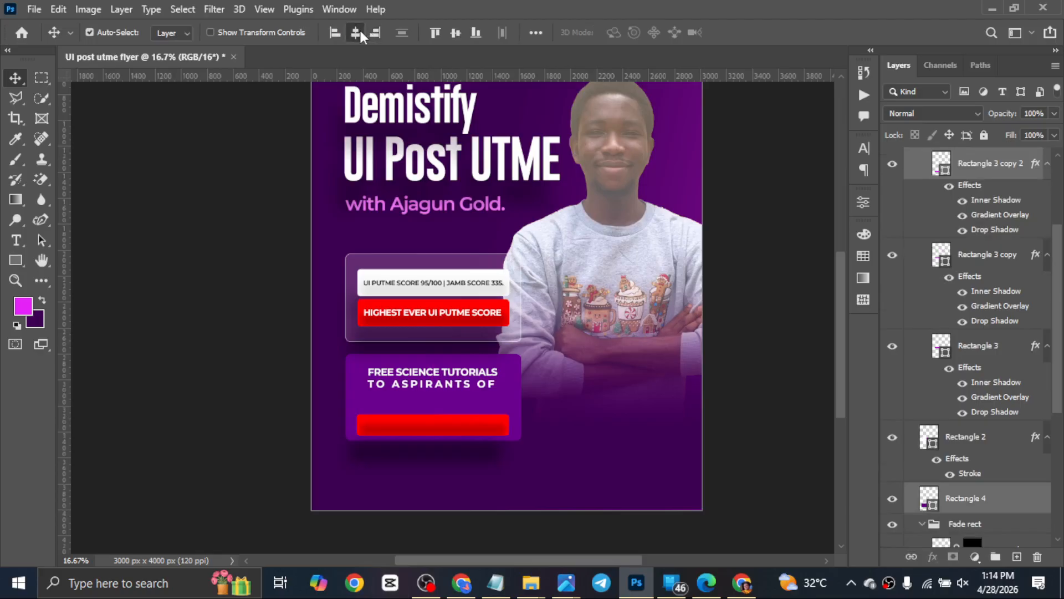
# Set the starting colour stop of the lower red bar's gradient overlay to 00ffe4.
pyautogui.click(570, 438)
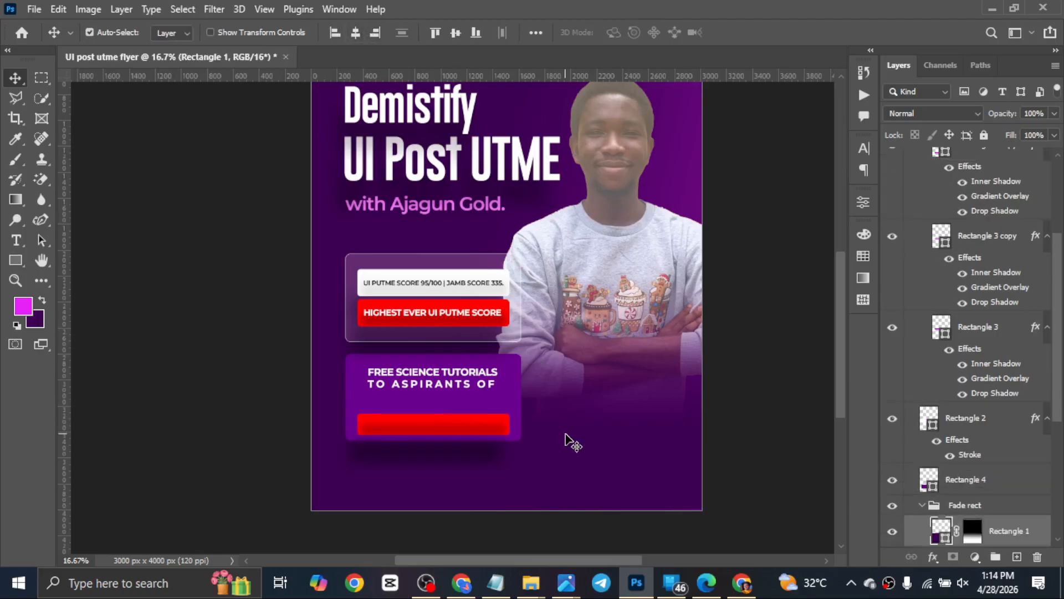
pyautogui.click(458, 430)
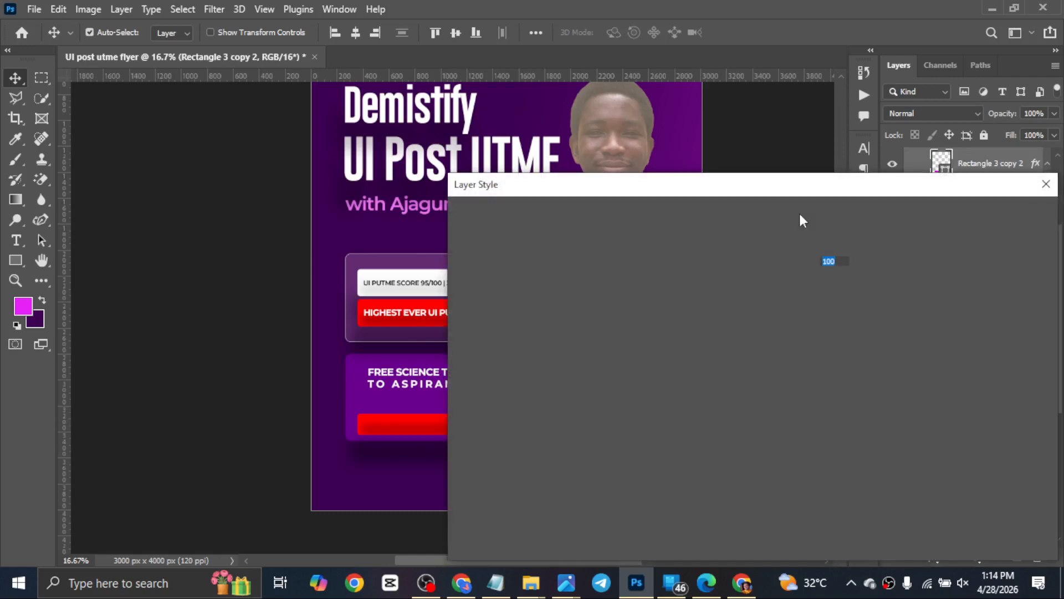
pyautogui.click(762, 278)
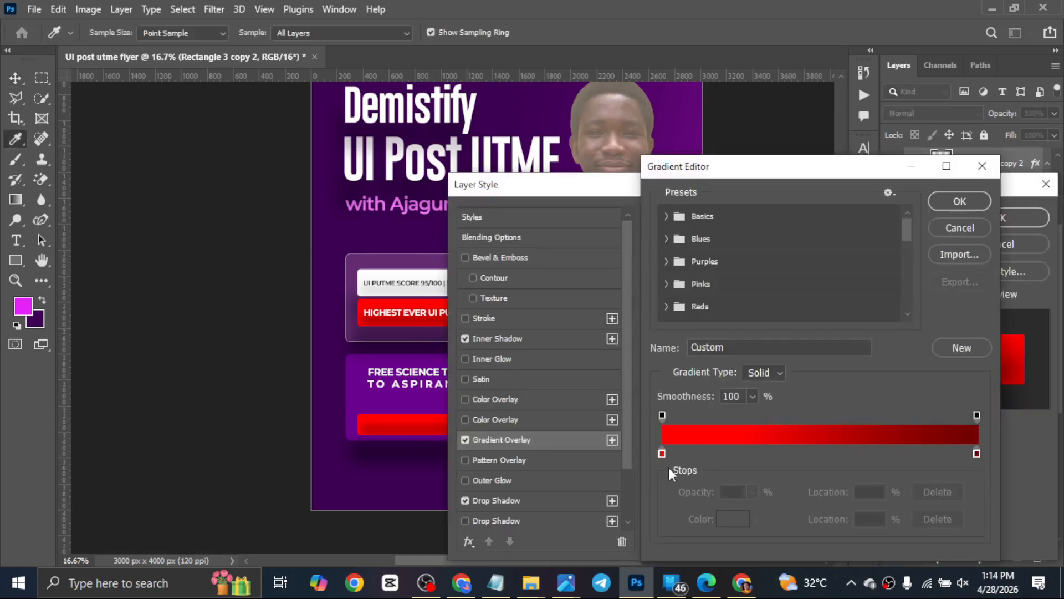
pyautogui.click(663, 453)
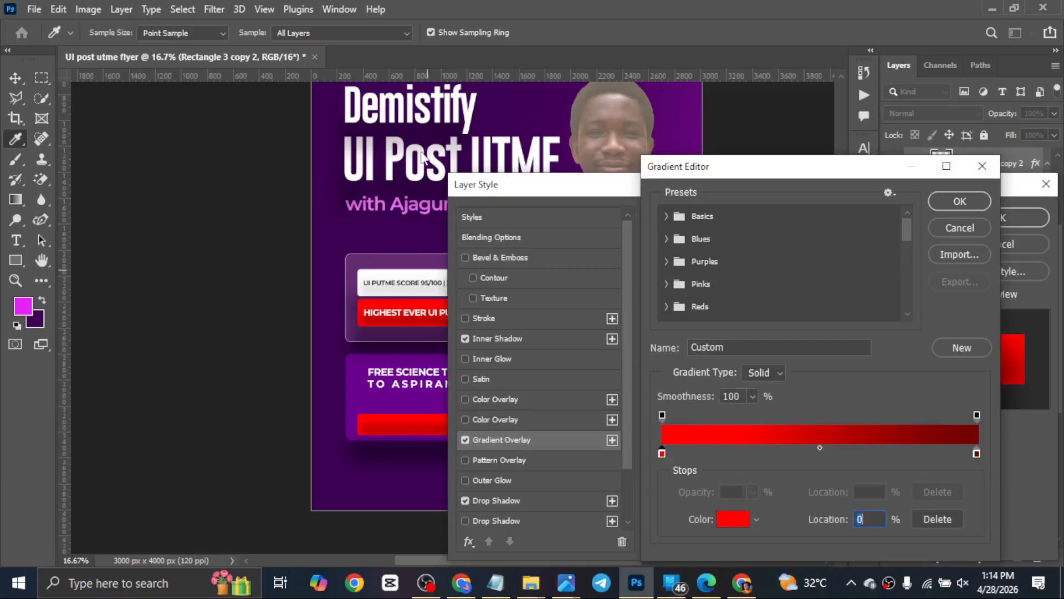
pyautogui.doubleClick(662, 453)
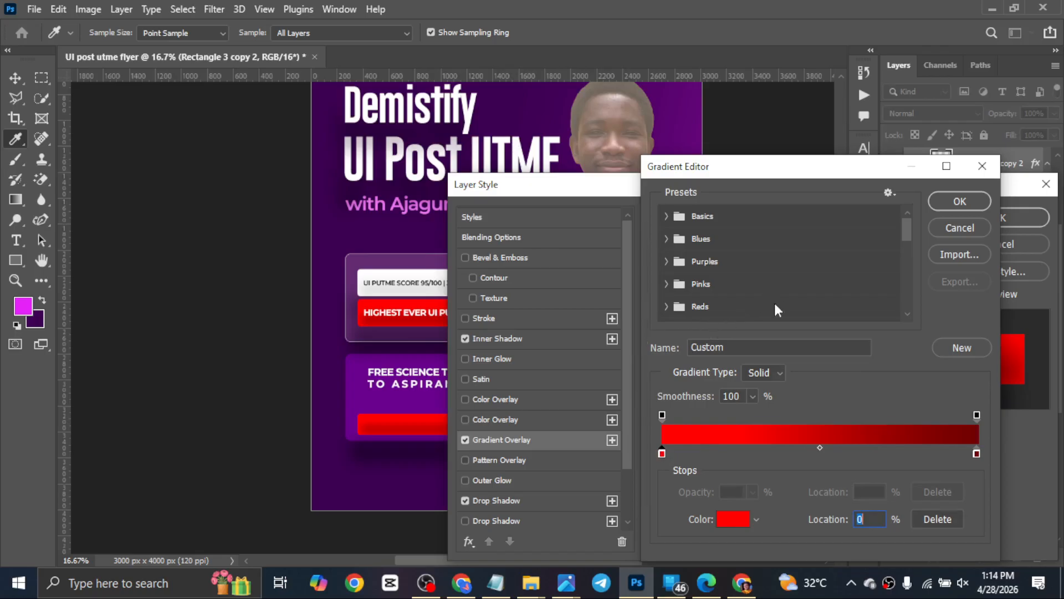
pyautogui.click(868, 355)
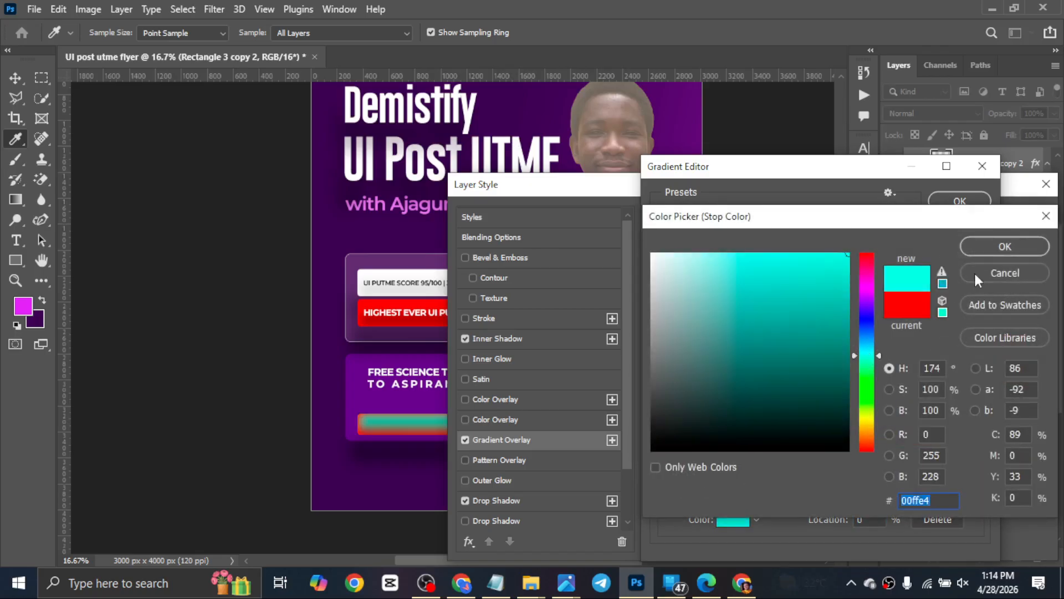
pyautogui.click(992, 247)
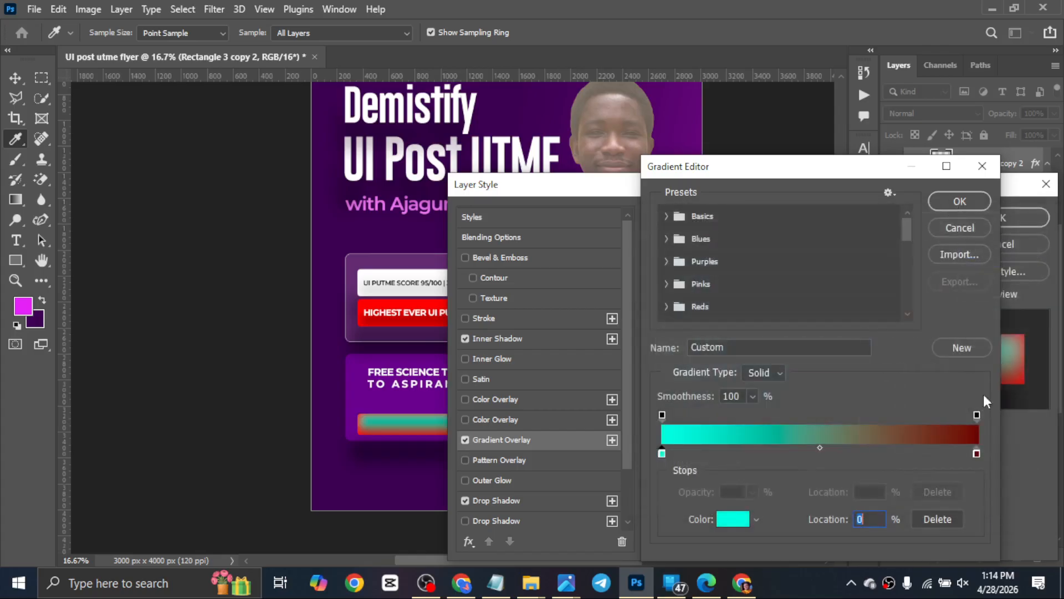
# Set the end colour stop of the same bar's gradient overlay to bright blue 009cff and apply the gradient.
pyautogui.click(977, 454)
pyautogui.click(748, 518)
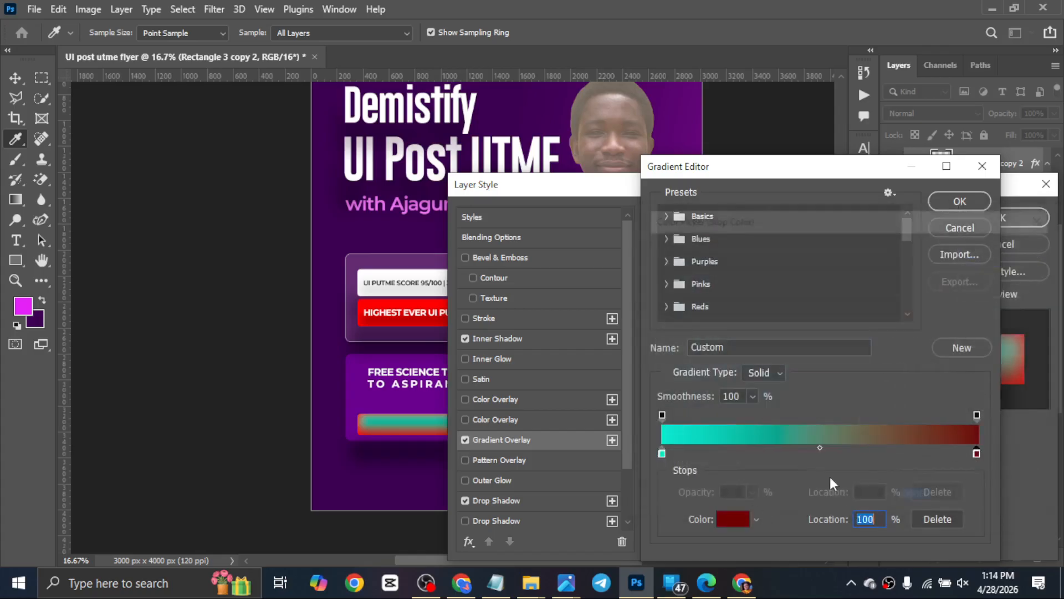
pyautogui.write('009cff')
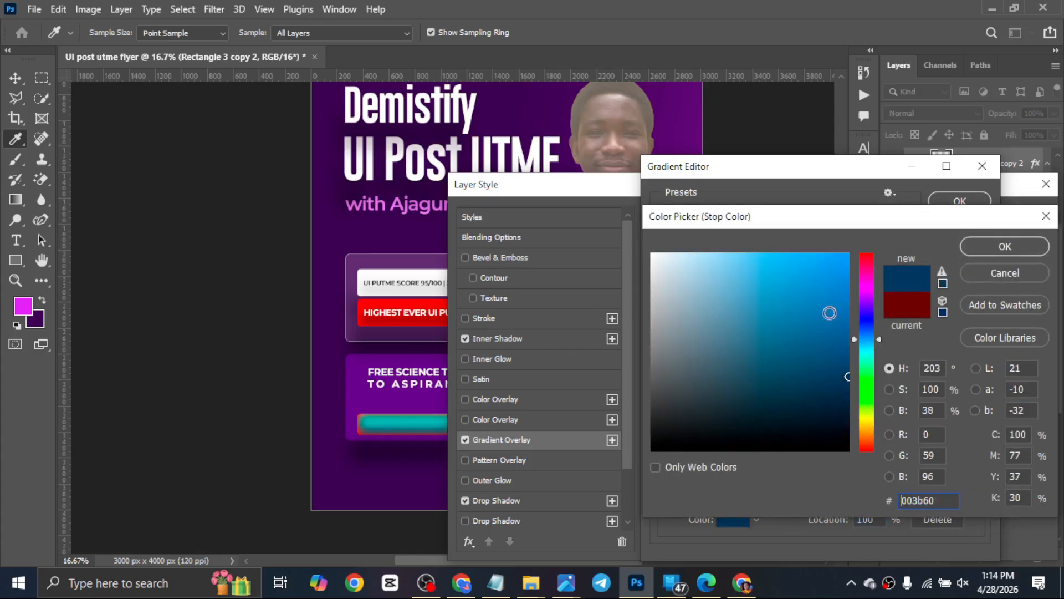
pyautogui.click(985, 253)
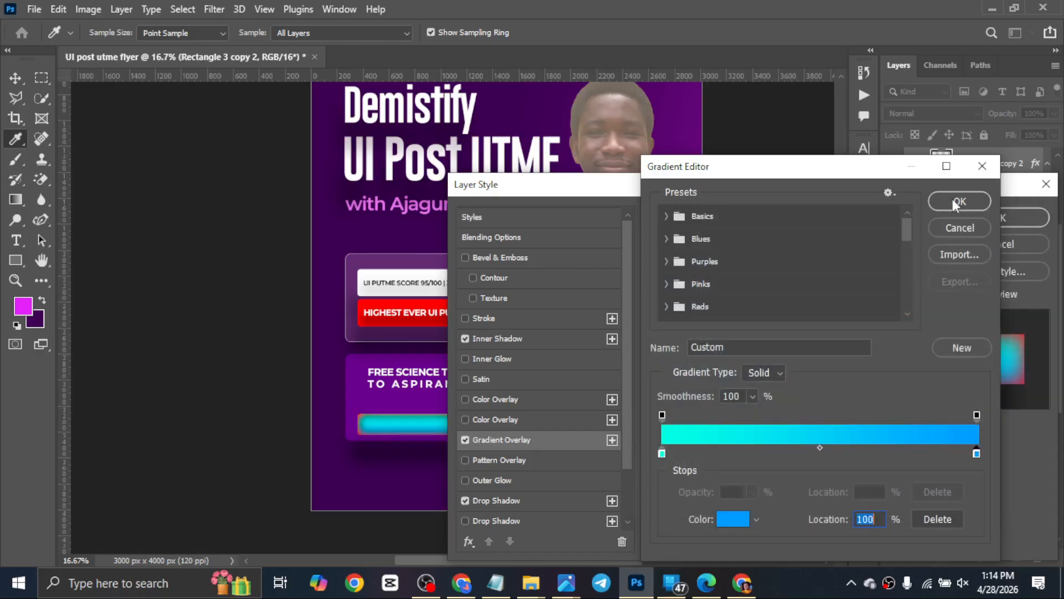
pyautogui.click(952, 199)
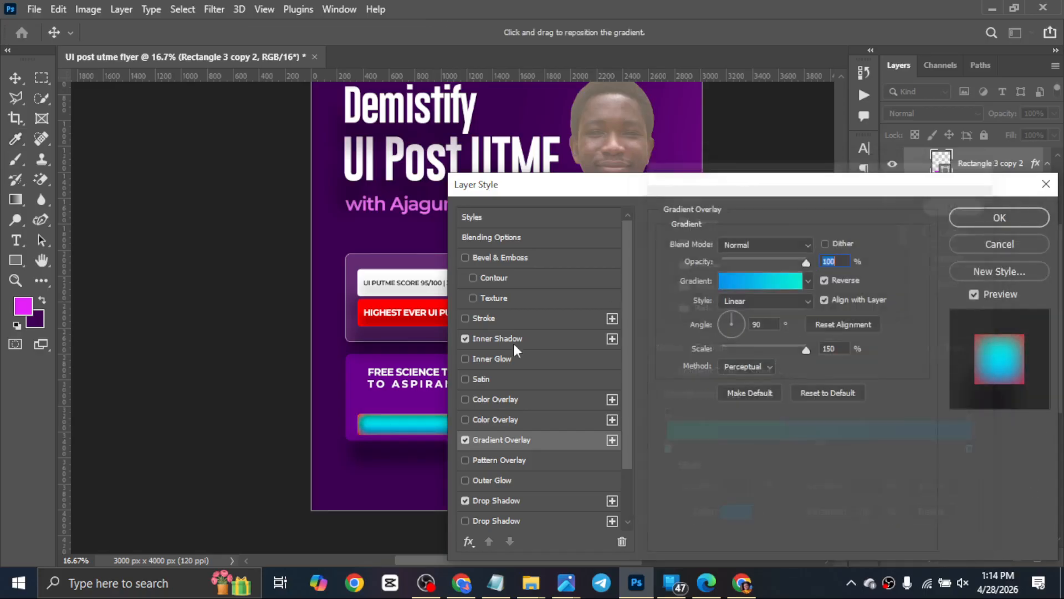
# Change the inner shadow colour of the lower bar from red to cyan 00f6ff.
pyautogui.click(480, 341)
pyautogui.click(824, 248)
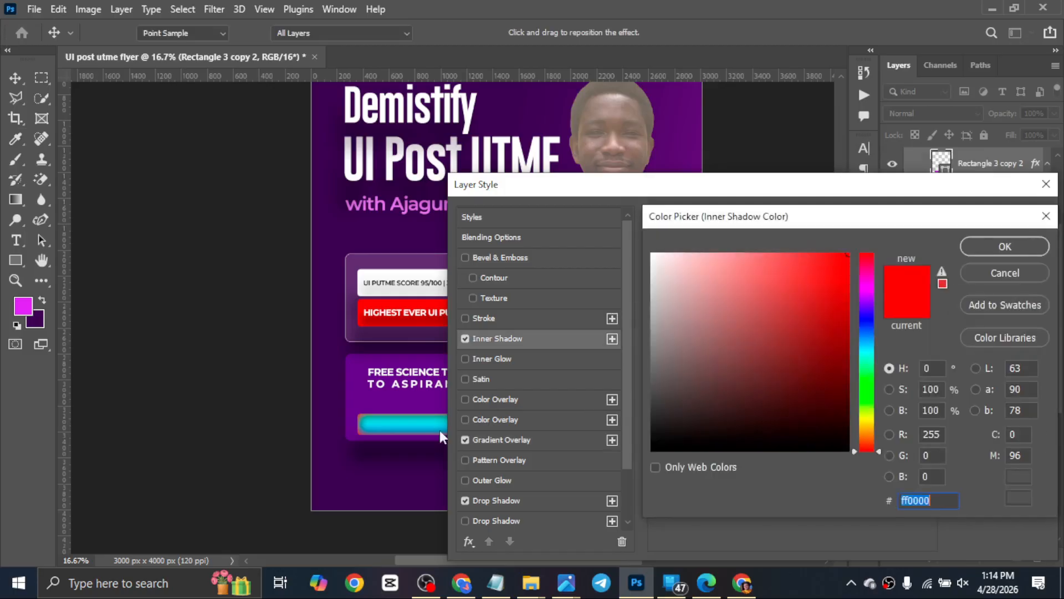
pyautogui.click(847, 301)
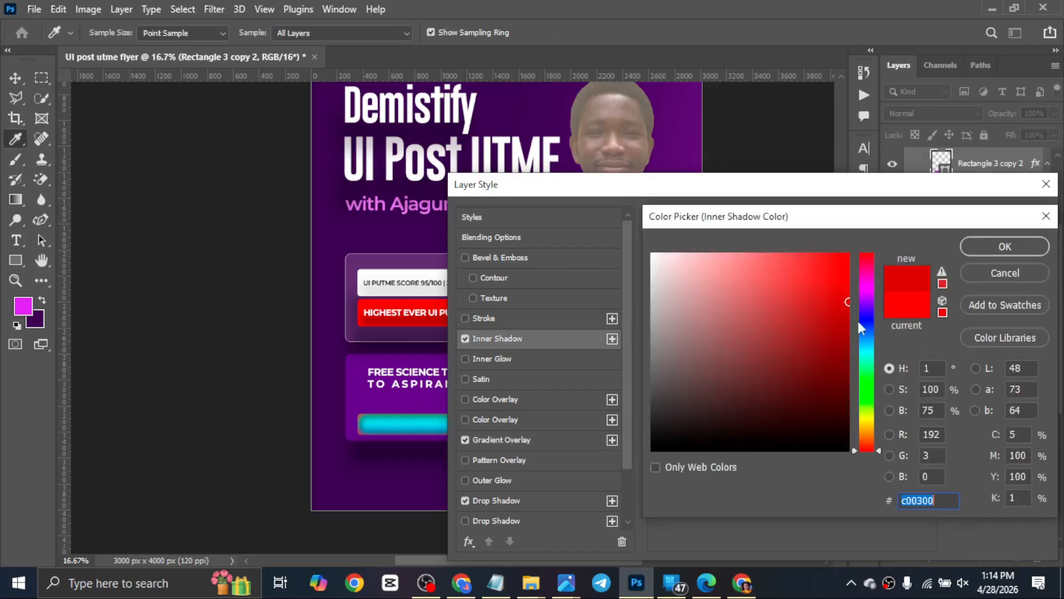
pyautogui.click(862, 350)
pyautogui.moveTo(846, 303); pyautogui.dragTo(885, 186)
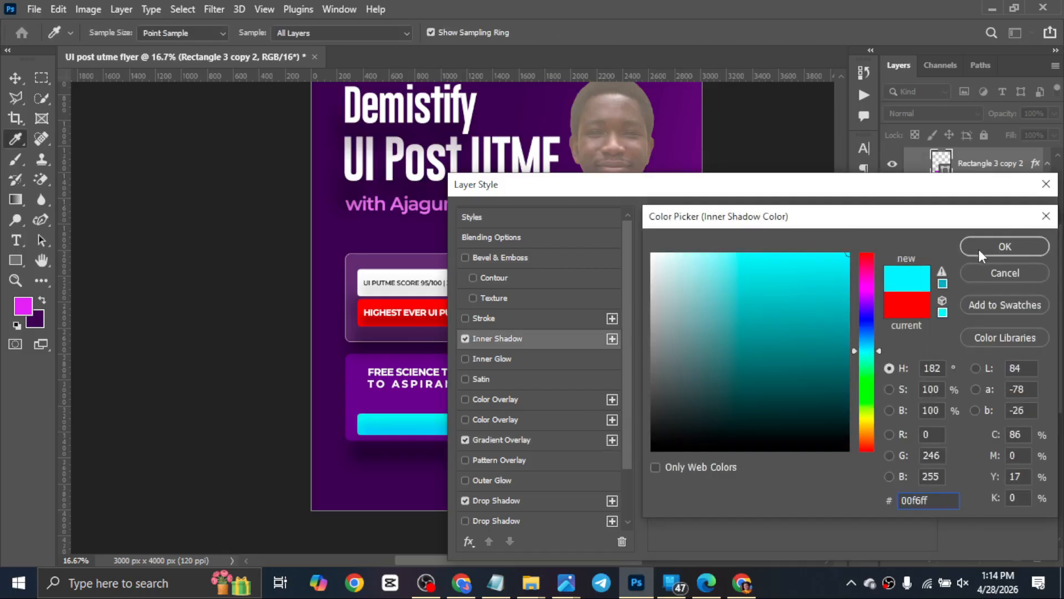
pyautogui.click(979, 247)
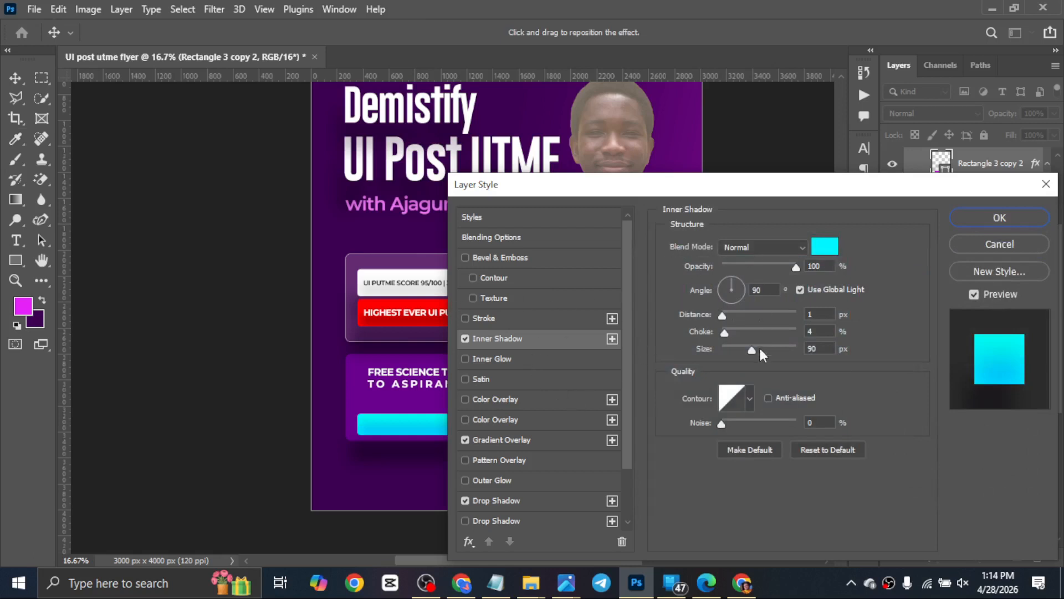
# Set the bar's inner shadow choke to 19% and lighten its colour to 78fffd, applying the layer style.
pyautogui.moveTo(732, 332); pyautogui.dragTo(737, 333)
pyautogui.click(825, 246)
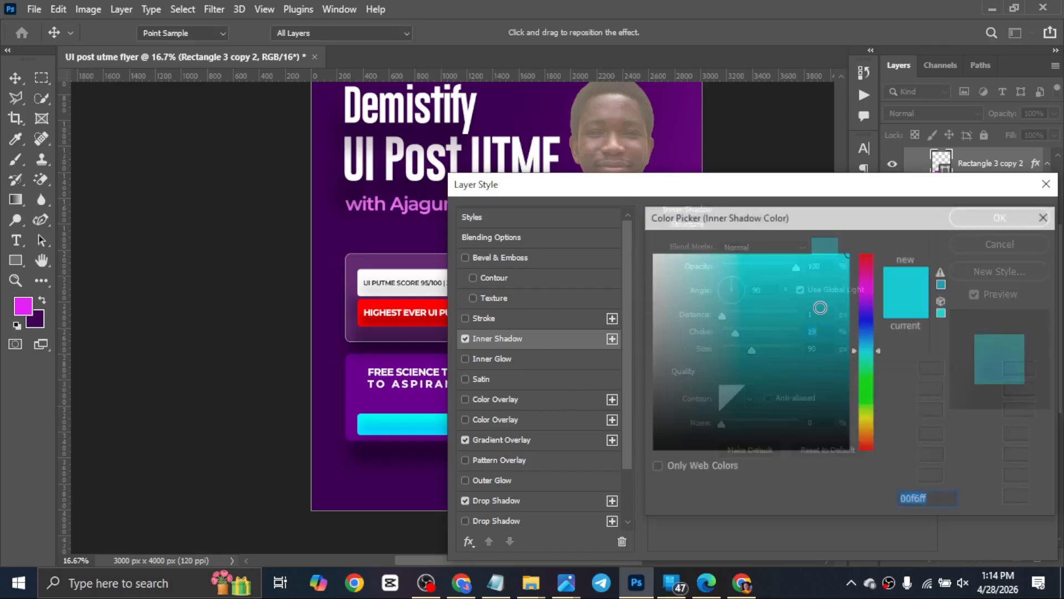
pyautogui.moveTo(866, 353); pyautogui.dragTo(867, 353)
pyautogui.moveTo(795, 313); pyautogui.dragTo(756, 253)
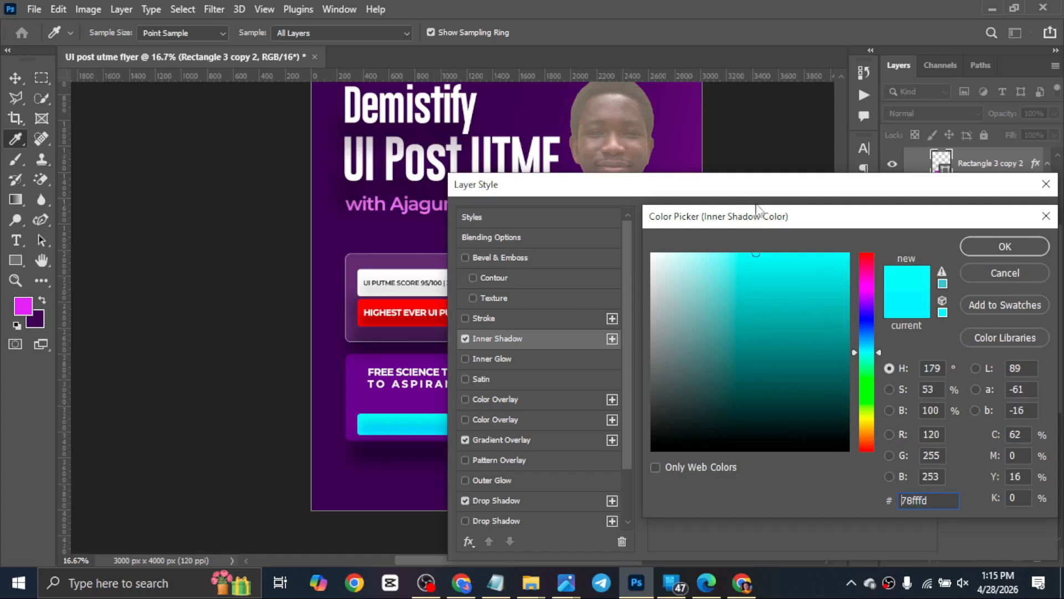
pyautogui.click(979, 248)
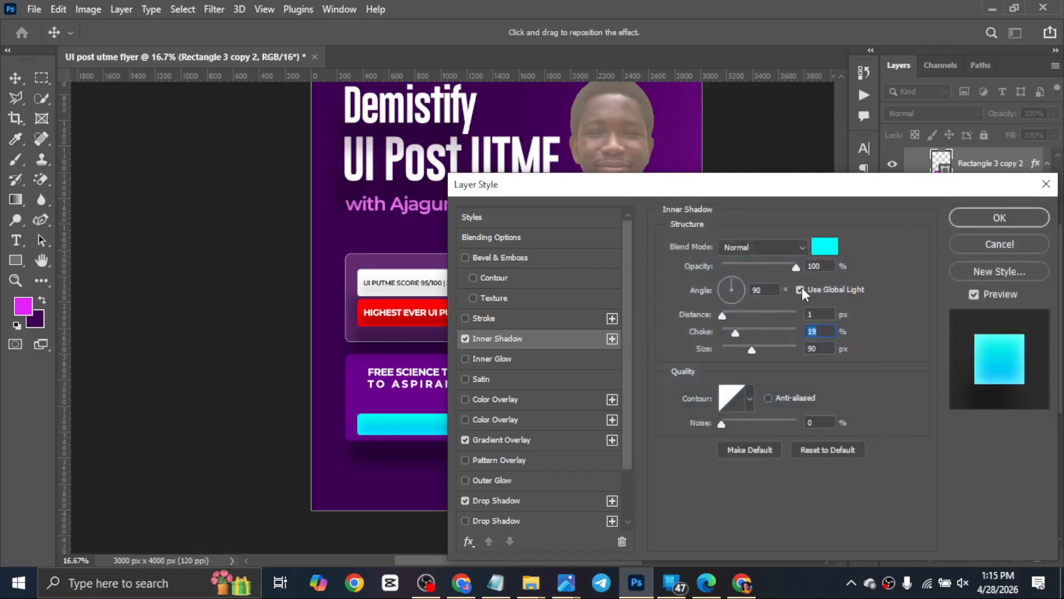
pyautogui.click(975, 222)
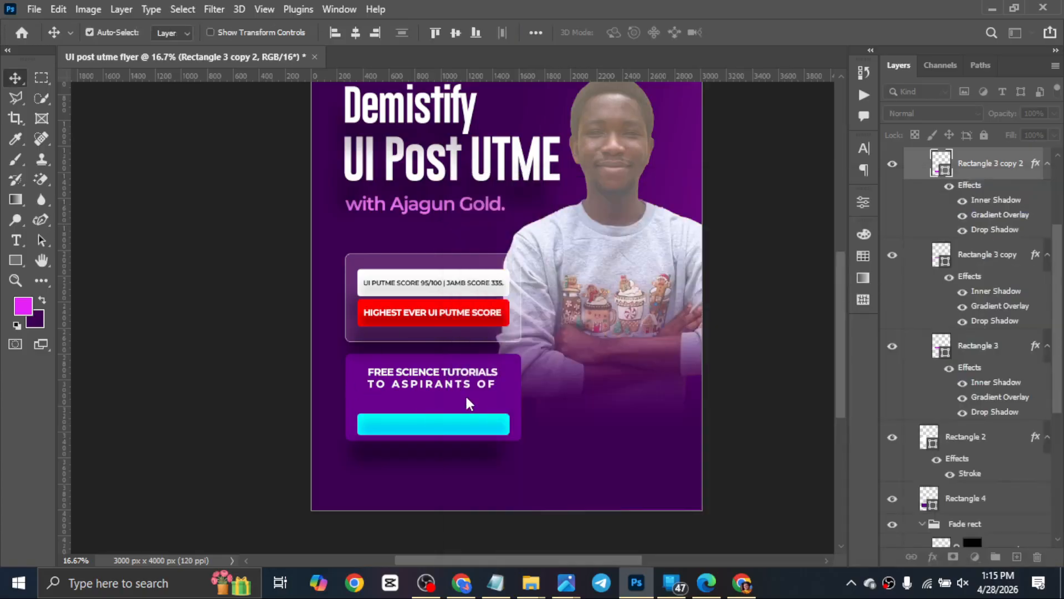
# Shorten the cyan bar's drop shadow to a distance of 91 px at an angle of 77°.
pyautogui.scroll(-3, 493, 404)
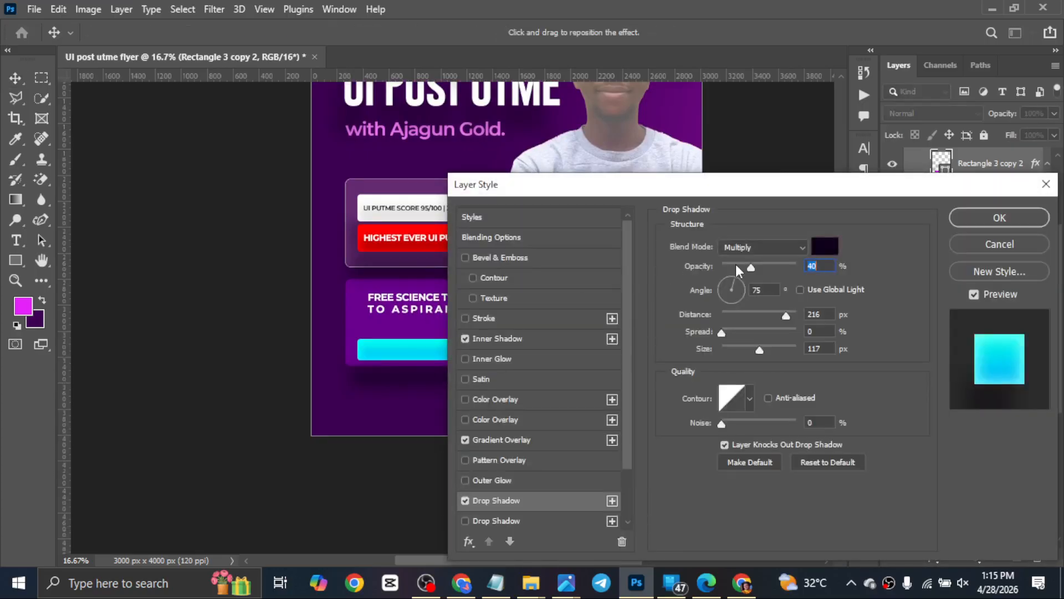
pyautogui.moveTo(387, 370); pyautogui.dragTo(388, 367)
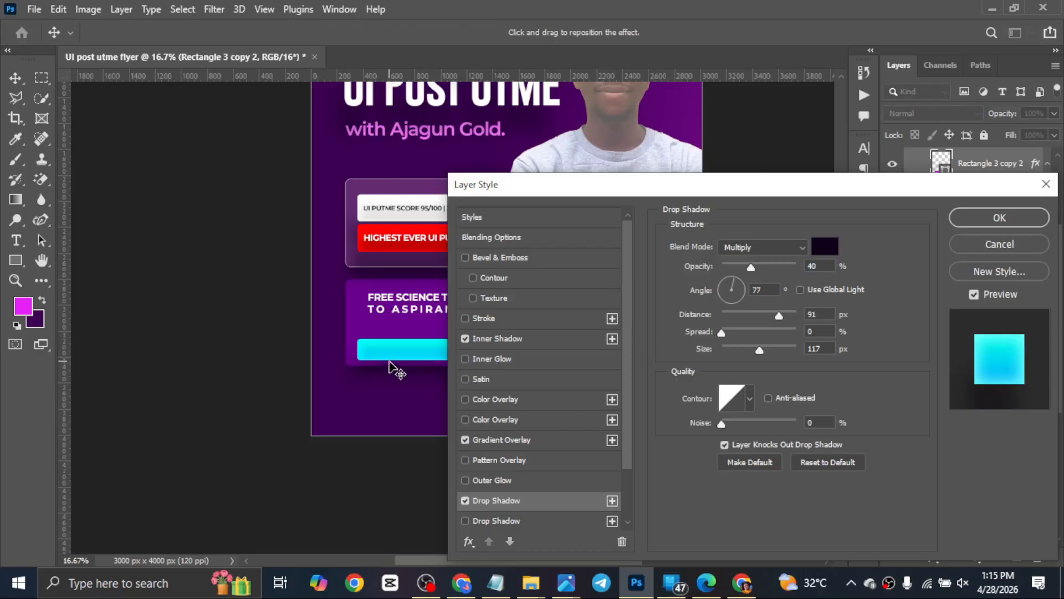
pyautogui.click(1040, 221)
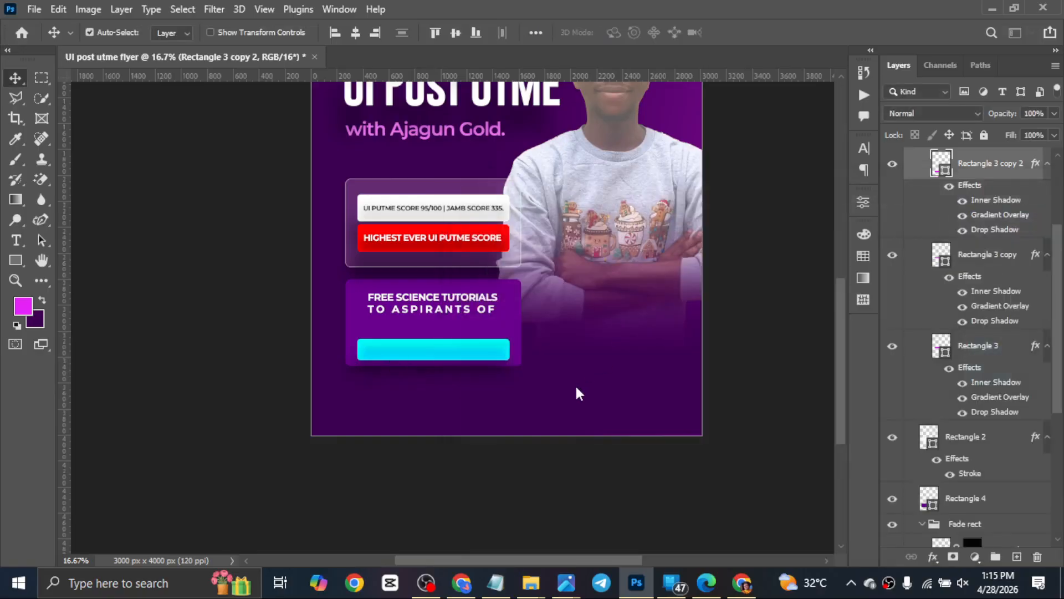
# Duplicate the cyan bar above itself as two half-width bars placed side by side.
pyautogui.scroll(3, 468, 377)
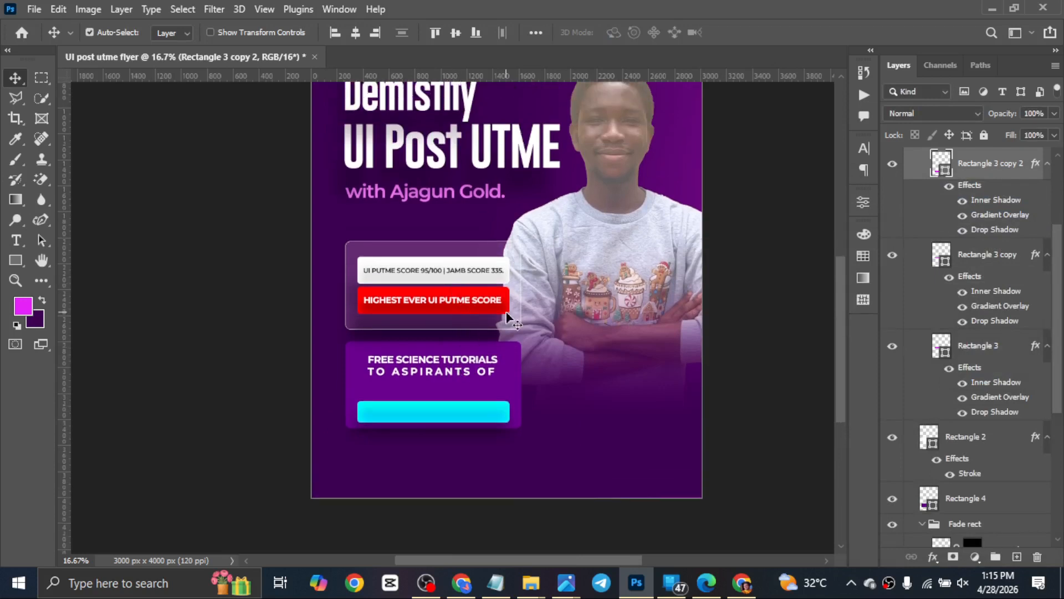
pyautogui.moveTo(455, 417); pyautogui.dragTo(506, 386)
pyautogui.hotkey('ctrl', 't')
pyautogui.press('Return')
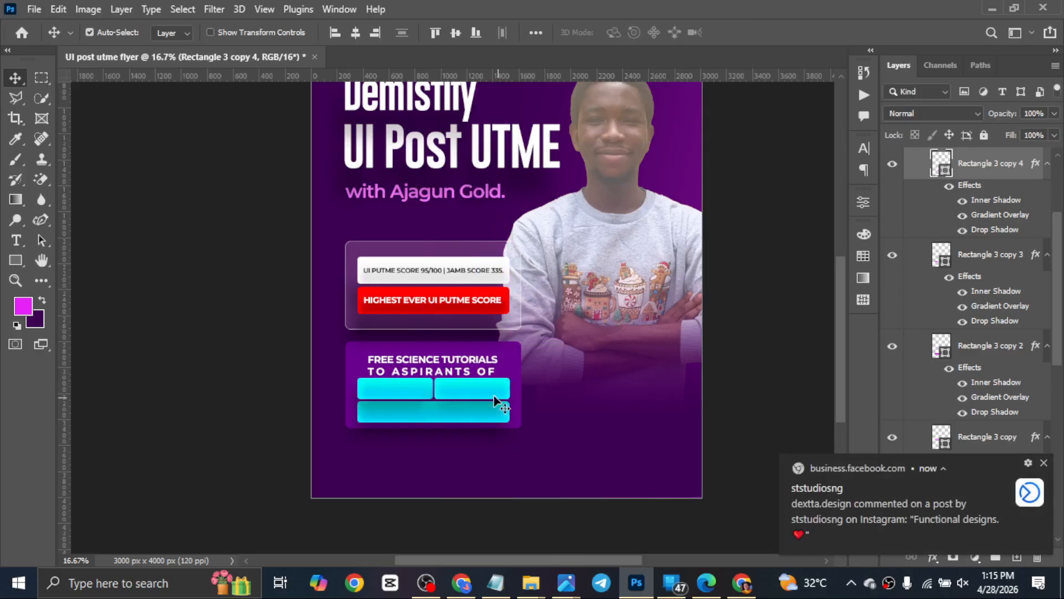
# Scale the two half-width cyan bars together to 99.74% so they match the width of the full bar beneath.
pyautogui.keyDown('shift'); pyautogui.click(389, 394); pyautogui.keyUp('shift')
pyautogui.hotkey('ctrl', 't')
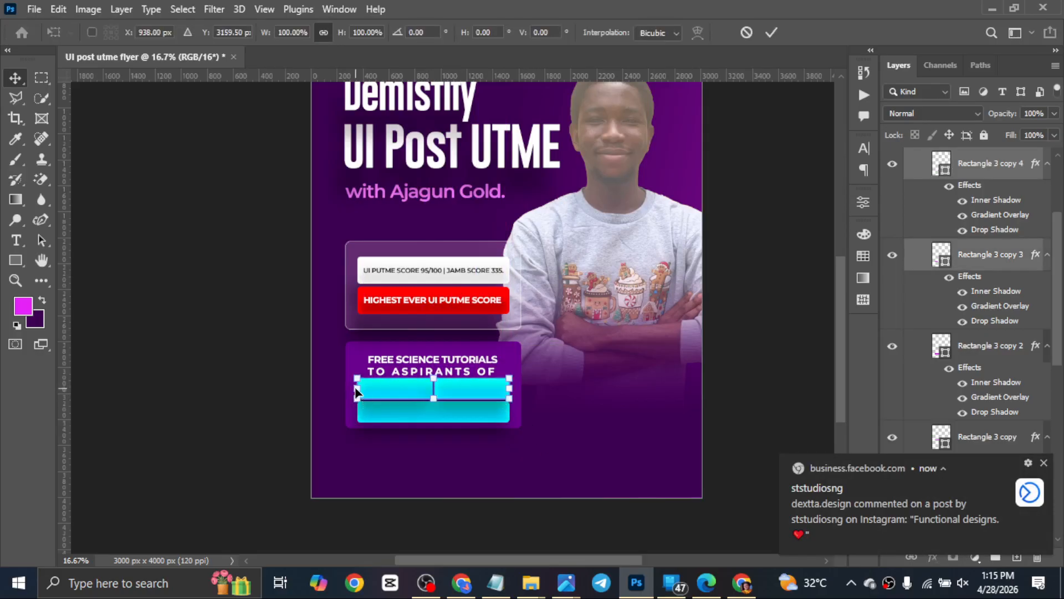
pyautogui.moveTo(357, 388); pyautogui.dragTo(356, 388)
pyautogui.moveTo(508, 388); pyautogui.dragTo(508, 386)
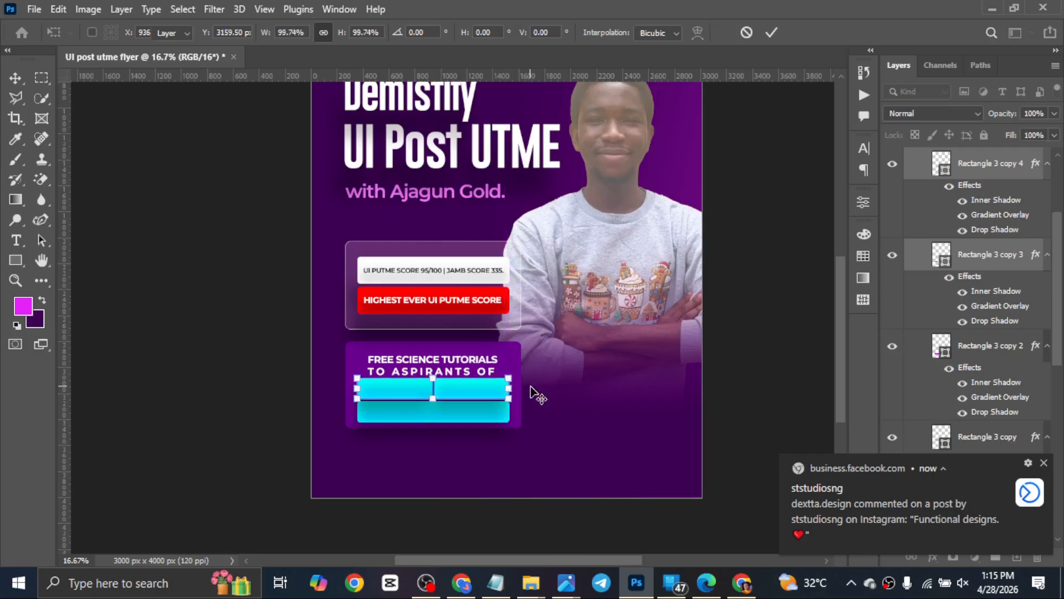
pyautogui.press('Return')
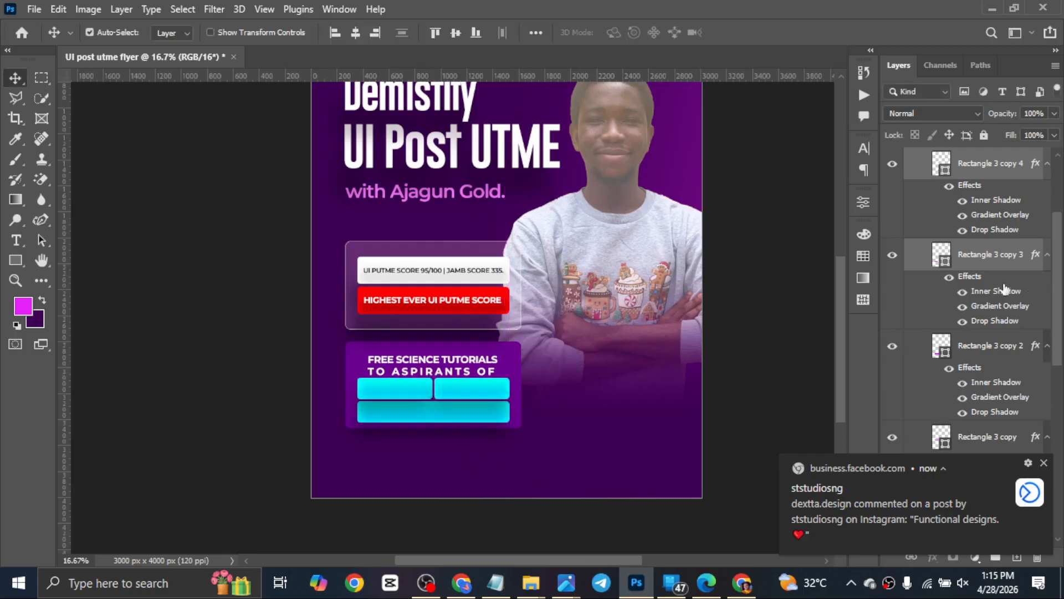
# Scale all three cyan bars together to about 95% and centre the group within the purple rectangle.
pyautogui.keyDown('shift'); pyautogui.click(464, 413); pyautogui.keyUp('shift')
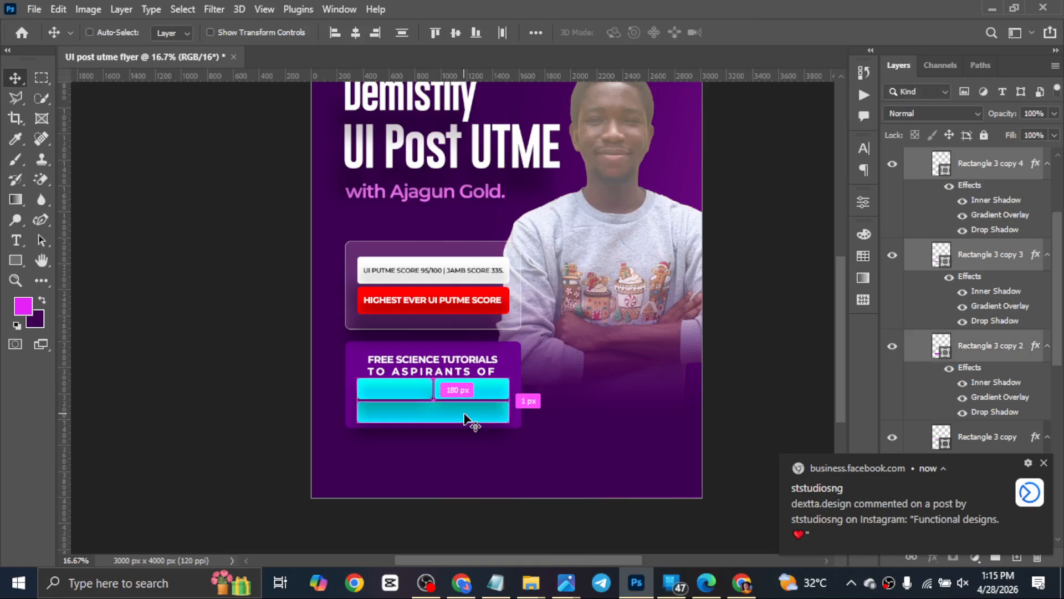
pyautogui.hotkey('ctrl', 't')
pyautogui.moveTo(517, 399); pyautogui.dragTo(510, 399)
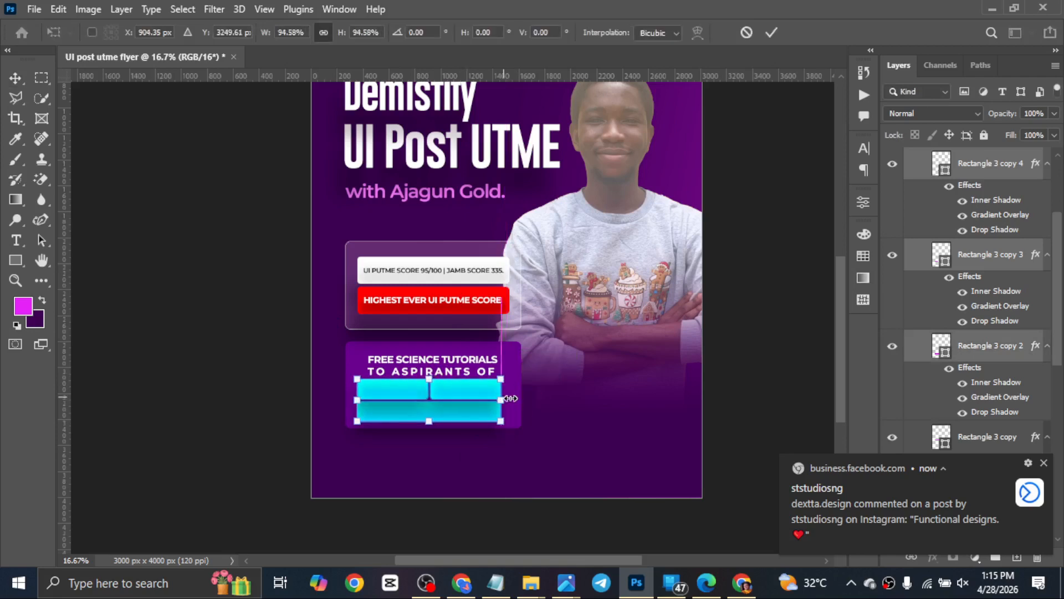
pyautogui.press('Return')
pyautogui.moveTo(457, 423); pyautogui.dragTo(459, 420)
# Nudge the free science tutorials text slightly upward to leave a gap above the cyan bars.
pyautogui.click(455, 450)
pyautogui.click(453, 363)
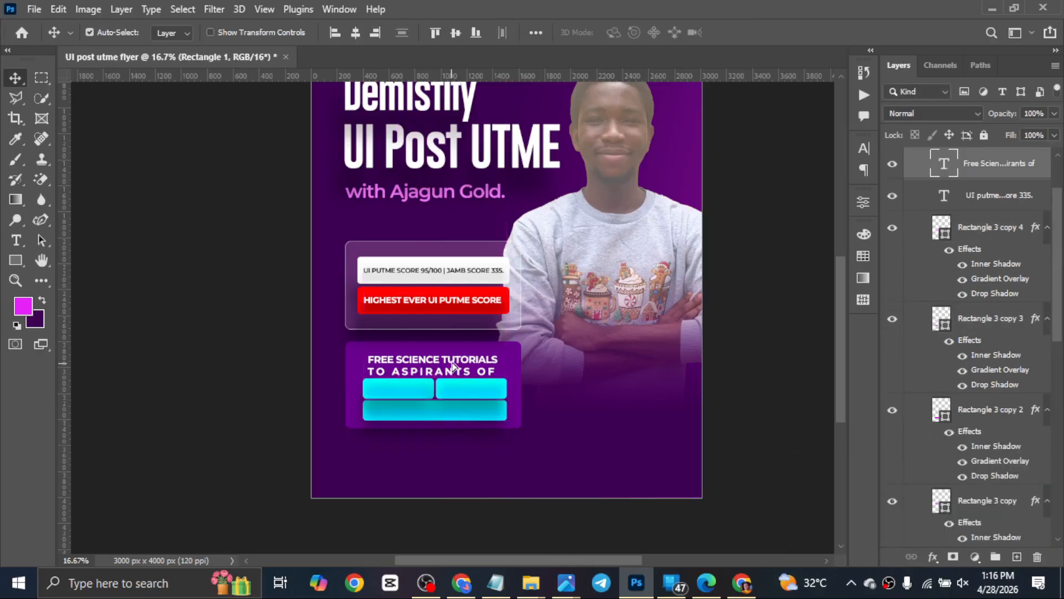
pyautogui.moveTo(452, 363); pyautogui.dragTo(452, 362)
pyautogui.scroll(-1, 460, 422)
# Copy the layer effects of the red score bar onto the upper-left cyan bar in the purple rectangle.
pyautogui.click(500, 435)
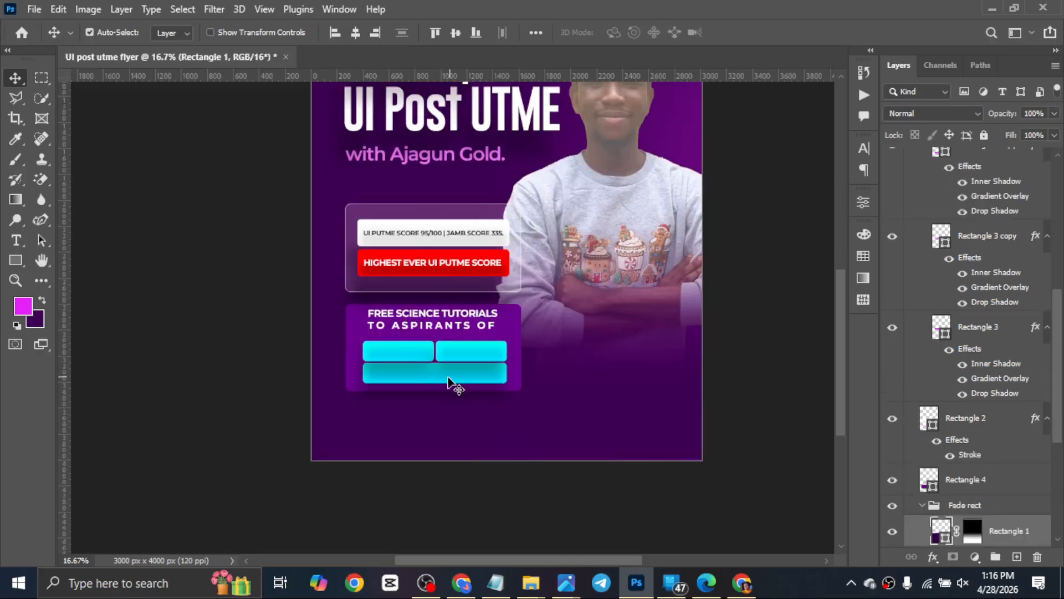
pyautogui.click(430, 348)
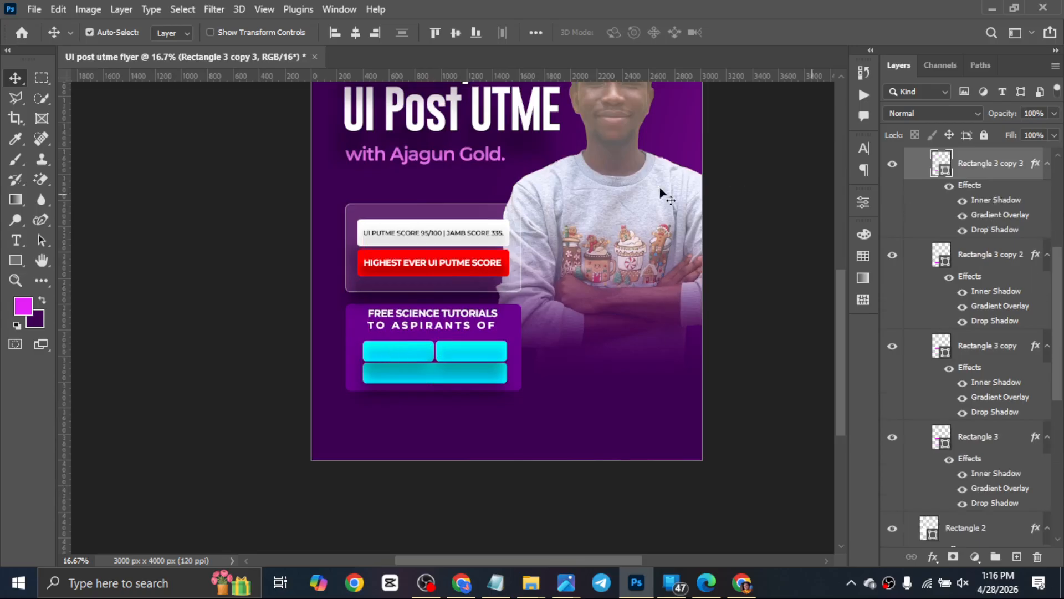
pyautogui.click(509, 277)
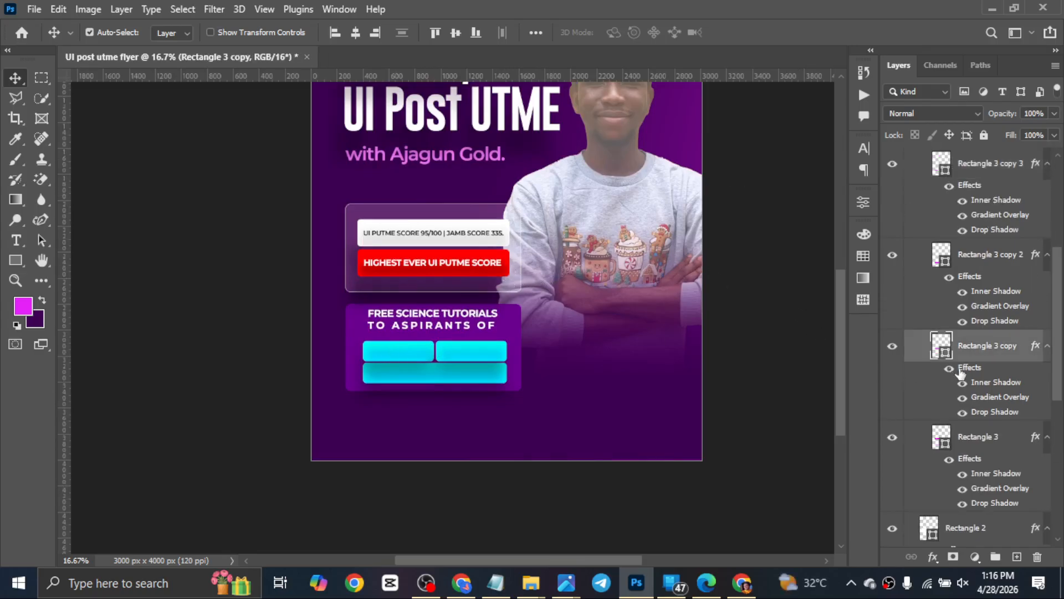
pyautogui.moveTo(974, 369); pyautogui.dragTo(399, 360)
# Change the first gradient overlay stop of the upper-right cyan bar in the purple rectangle to orange.
pyautogui.keyDown('alt'); pyautogui.click(487, 356); pyautogui.keyUp('alt')
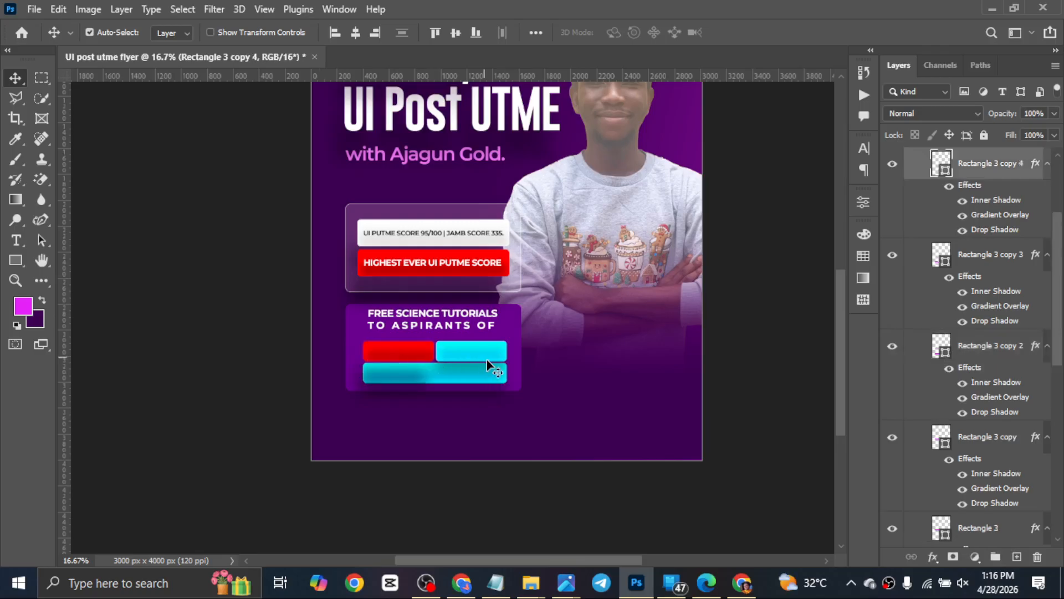
pyautogui.scroll(1, 491, 363)
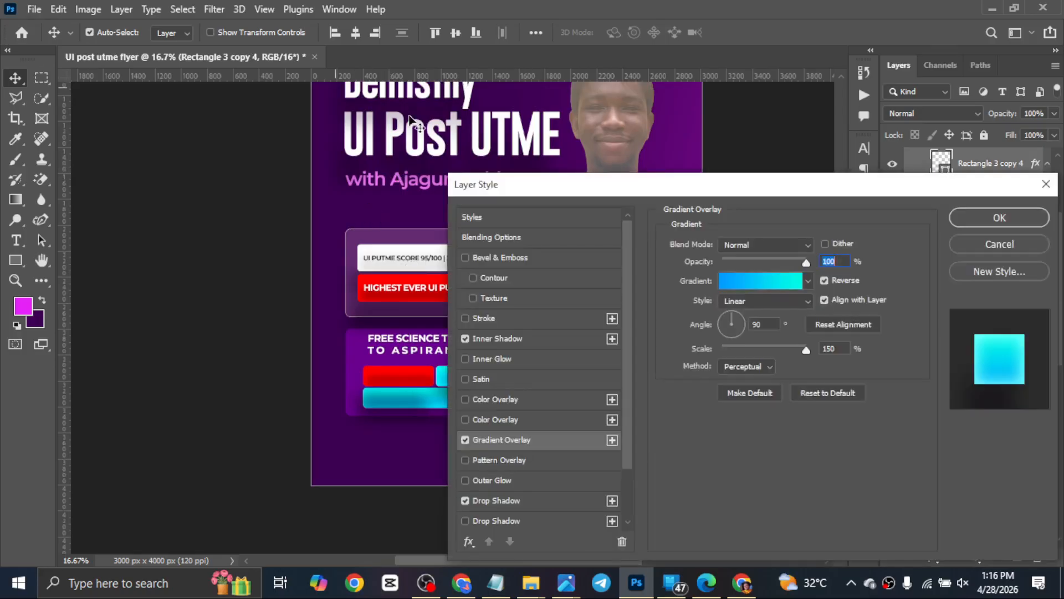
pyautogui.moveTo(712, 176); pyautogui.dragTo(823, 125)
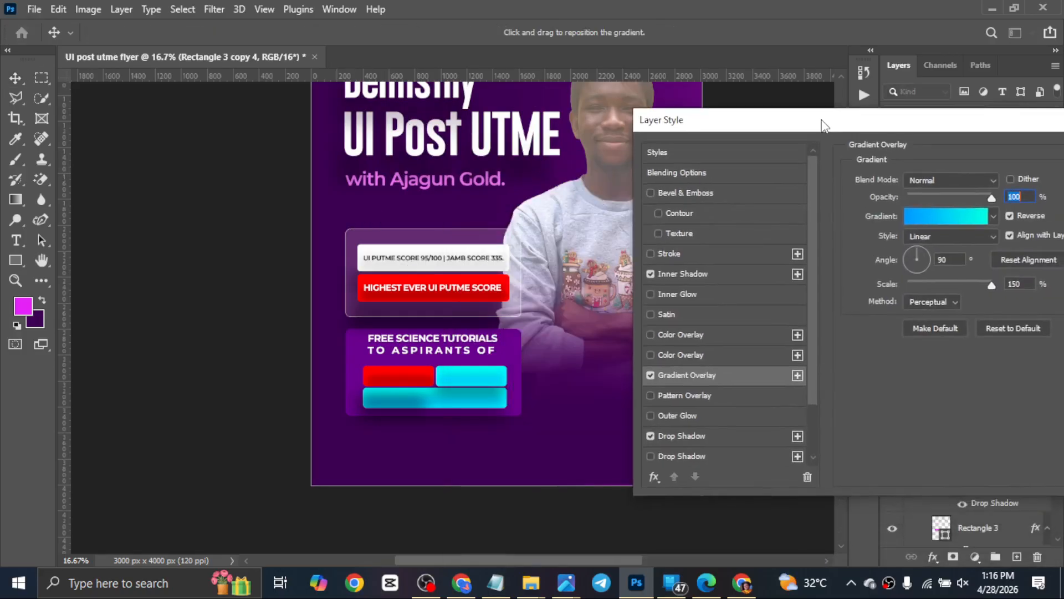
pyautogui.click(914, 214)
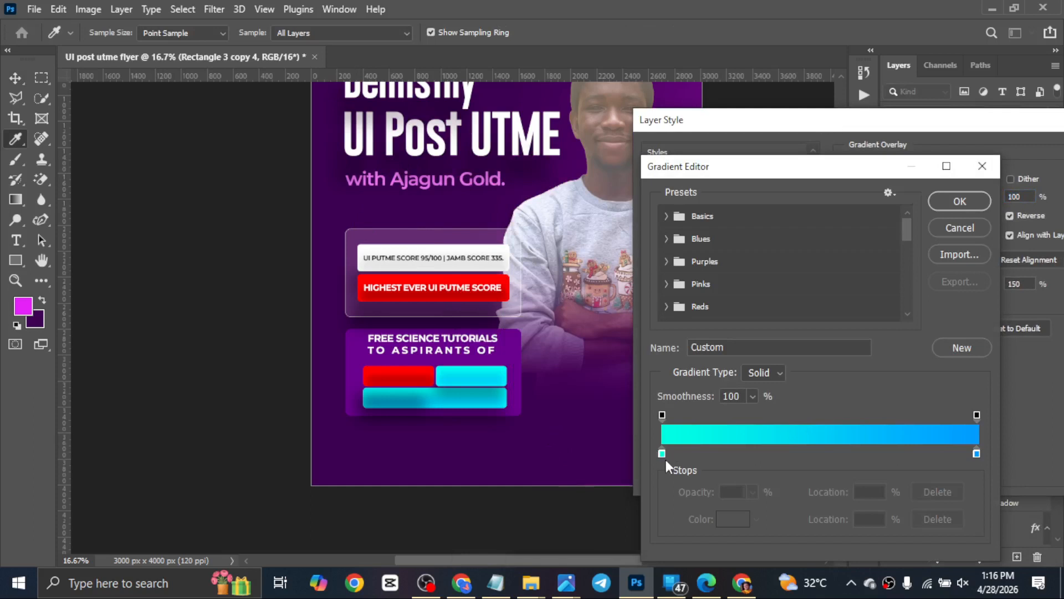
pyautogui.click(662, 453)
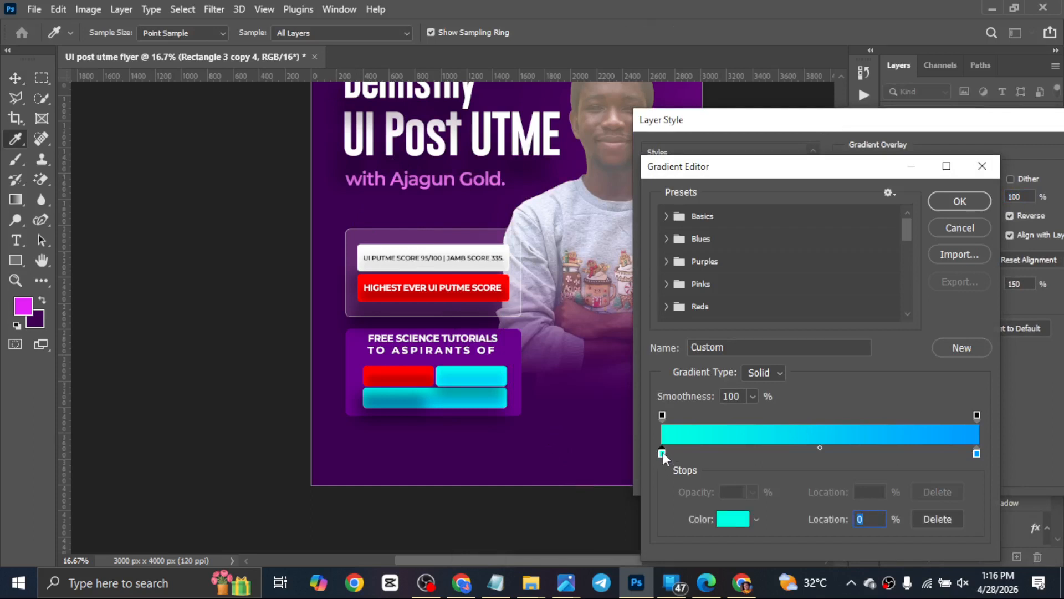
pyautogui.click(733, 518)
pyautogui.moveTo(868, 397); pyautogui.dragTo(868, 432)
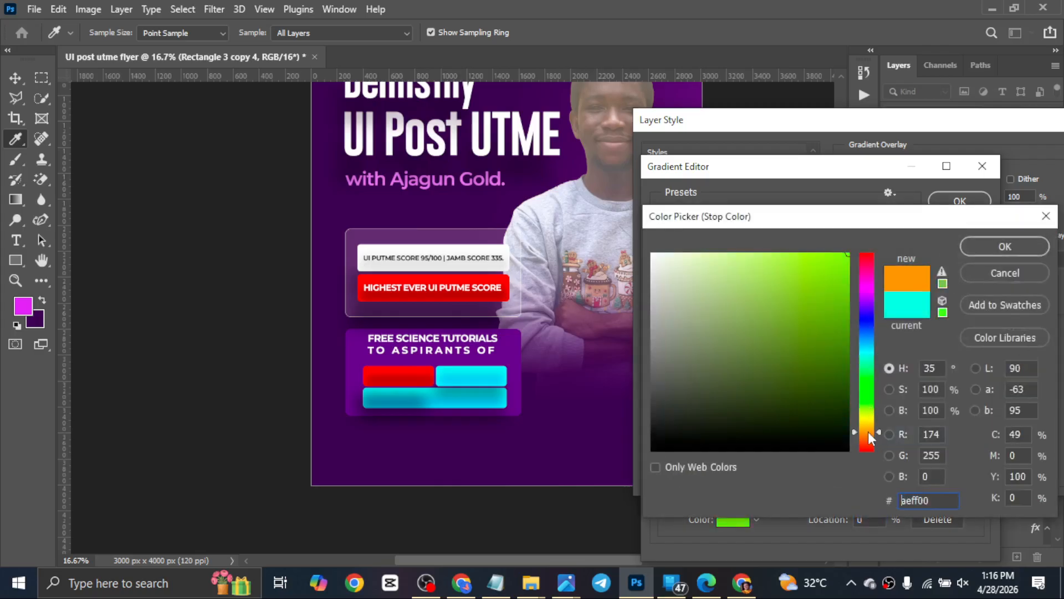
pyautogui.click(1004, 246)
# Change the end stop of the same bar's gradient overlay to yellow and accept the orange-to-yellow gradient.
pyautogui.click(977, 453)
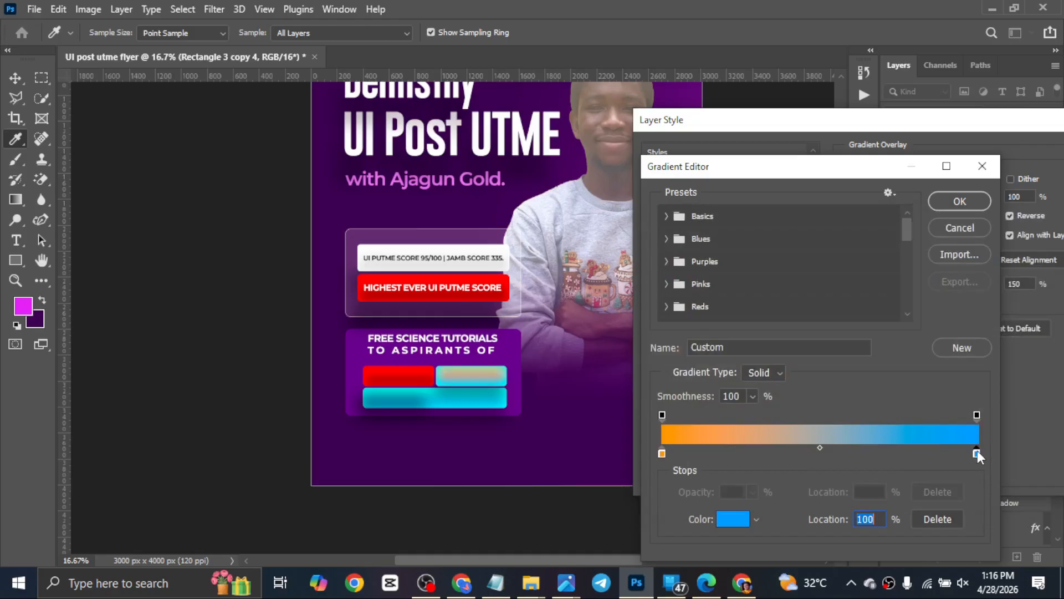
pyautogui.click(743, 520)
pyautogui.moveTo(866, 435); pyautogui.dragTo(864, 418)
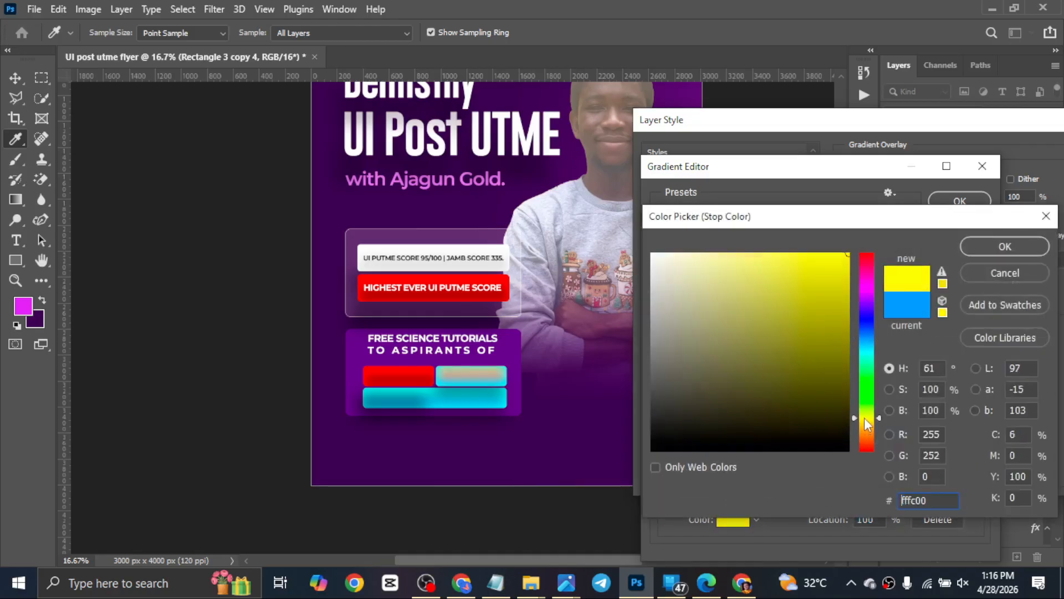
pyautogui.click(1003, 248)
pyautogui.click(960, 204)
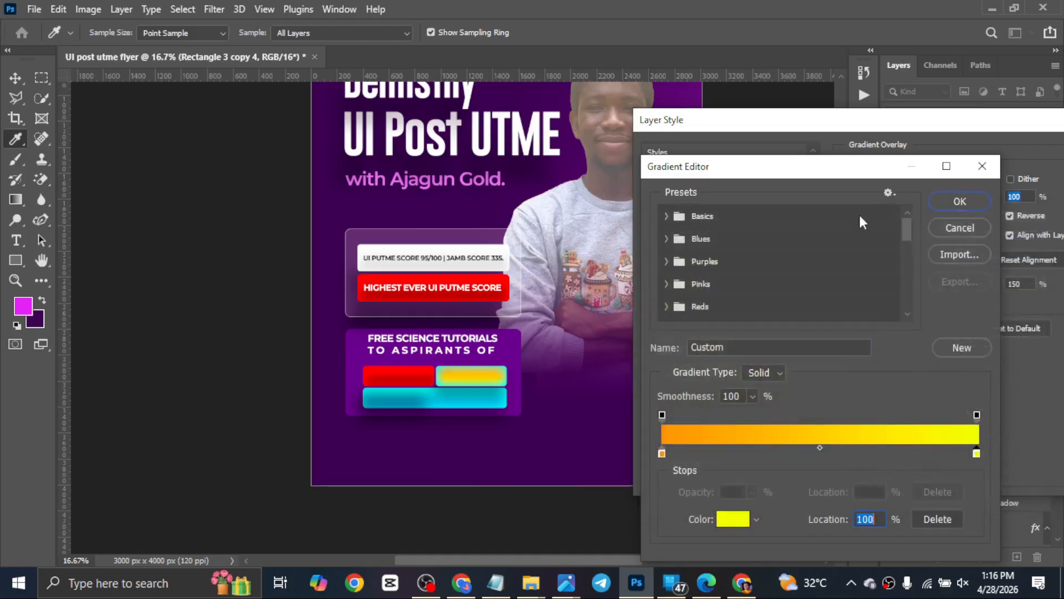
# Set the inner shadow colour of the upper-right bar to bright yellow and apply the layer style.
pyautogui.click(685, 274)
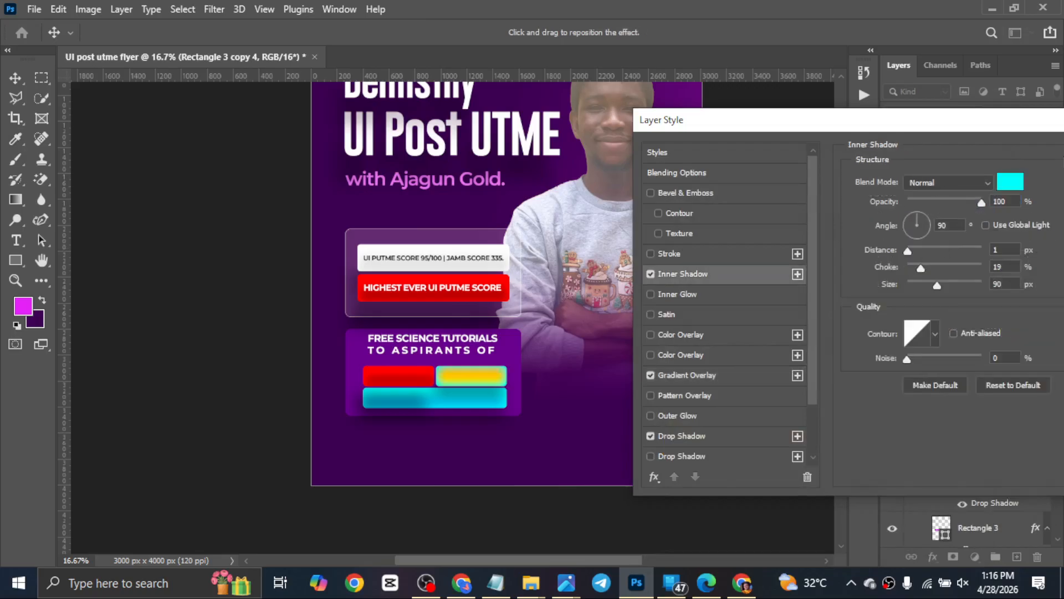
pyautogui.click(1011, 183)
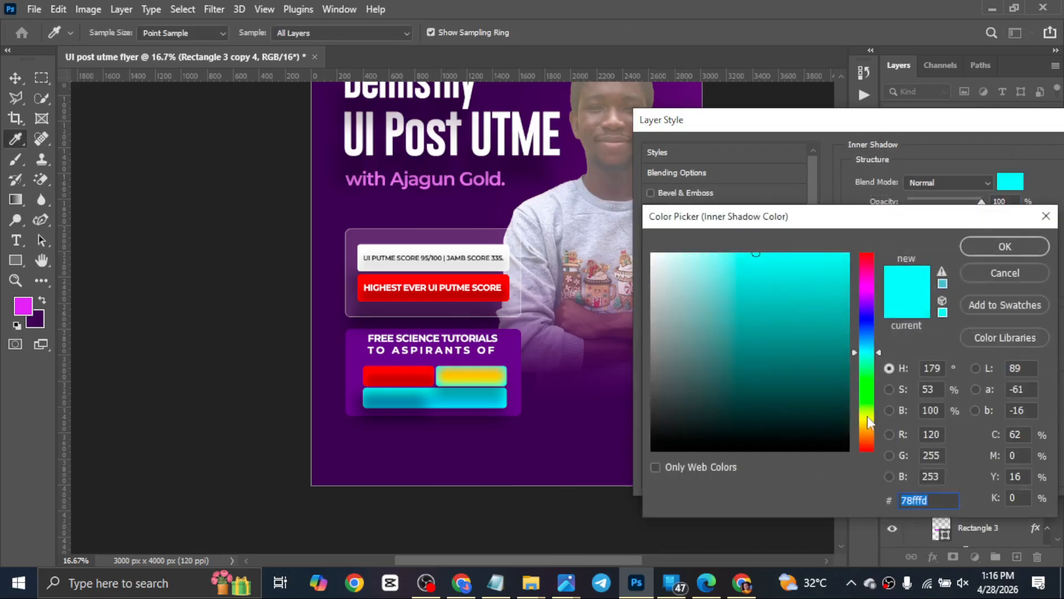
pyautogui.click(868, 417)
pyautogui.click(865, 418)
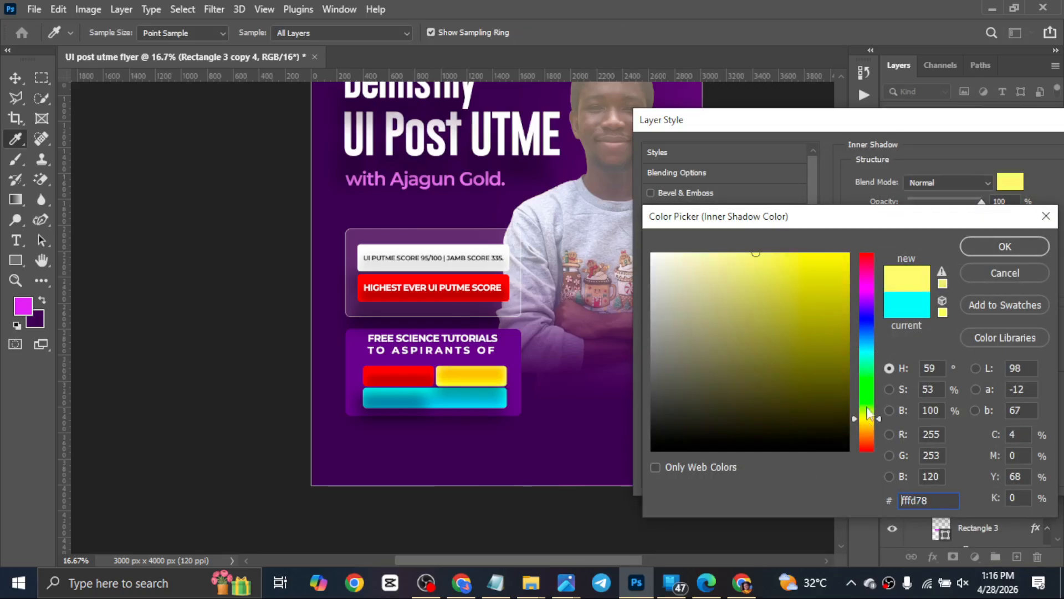
pyautogui.moveTo(839, 327); pyautogui.dragTo(752, 123)
pyautogui.click(993, 250)
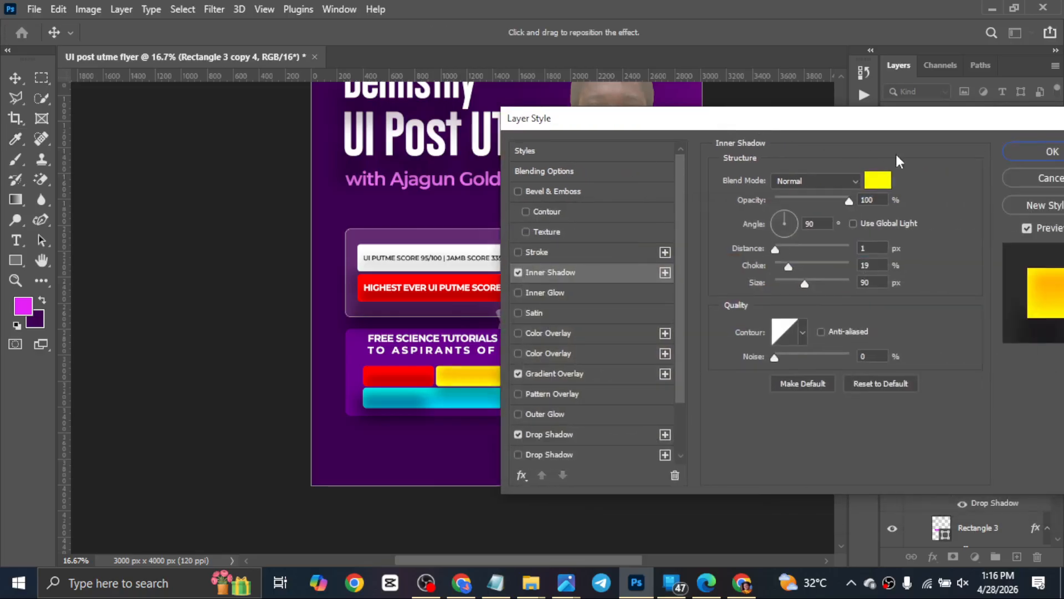
pyautogui.click(1031, 153)
# Nudge the red, yellow and cyan bars together slightly upward, closer to the free science tutorials text.
pyautogui.scroll(-2, 471, 421)
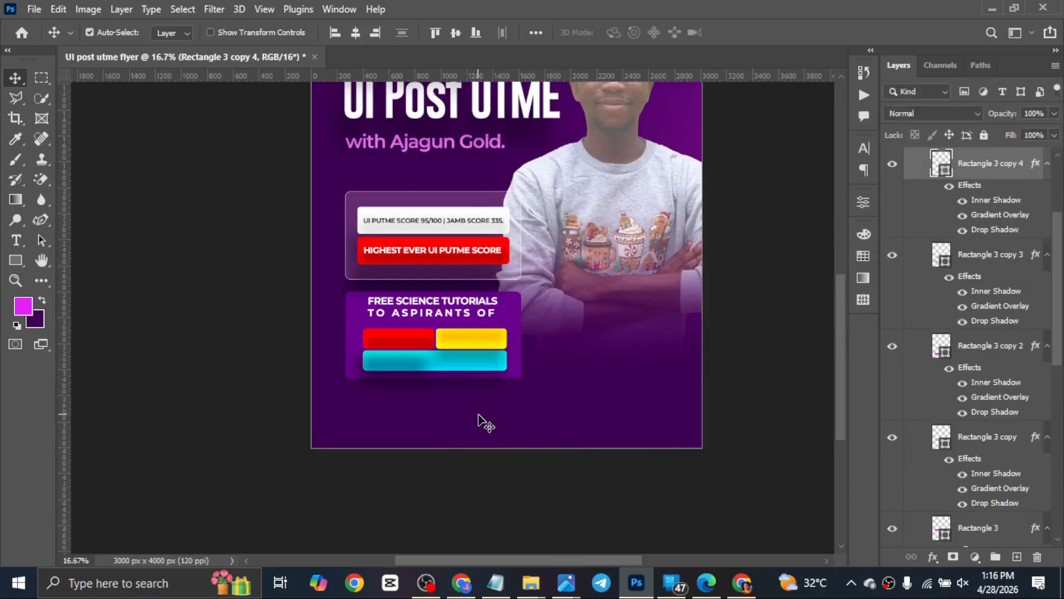
pyautogui.scroll(-1, 349, 356)
pyautogui.scroll(1, 350, 356)
pyautogui.click(467, 333)
pyautogui.keyDown('shift'); pyautogui.click(466, 336); pyautogui.keyUp('shift')
pyautogui.keyDown('shift'); pyautogui.click(483, 359); pyautogui.keyUp('shift')
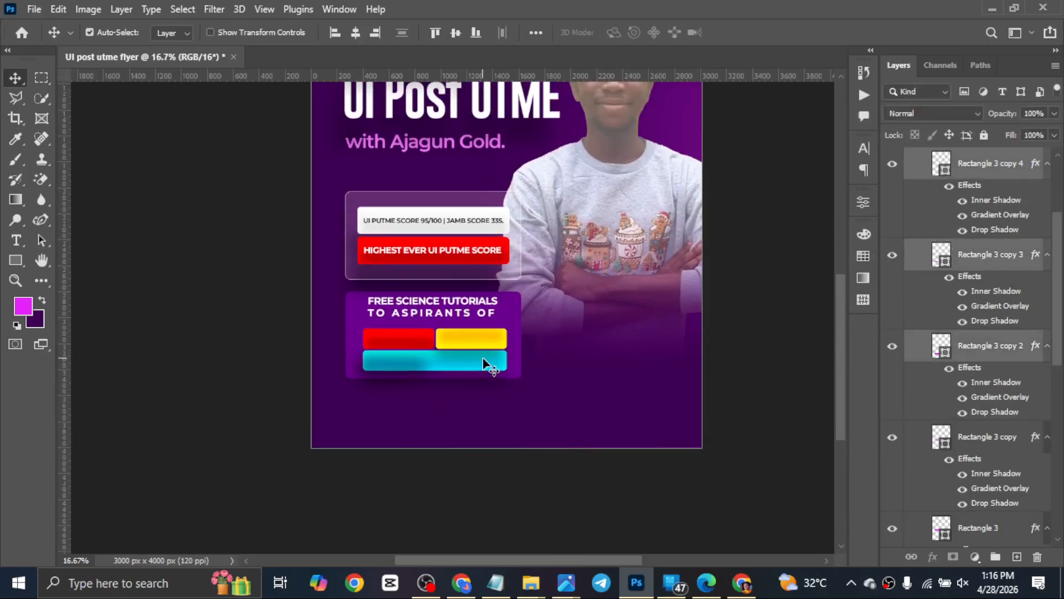
pyautogui.hotkey('shift', 'Up')
pyautogui.hotkey('shift', 'Up')
pyautogui.hotkey('shift', 'Up')
pyautogui.hotkey('shift', 'Up')
pyautogui.hotkey('shift', 'Up')
pyautogui.hotkey('shift', 'Up')
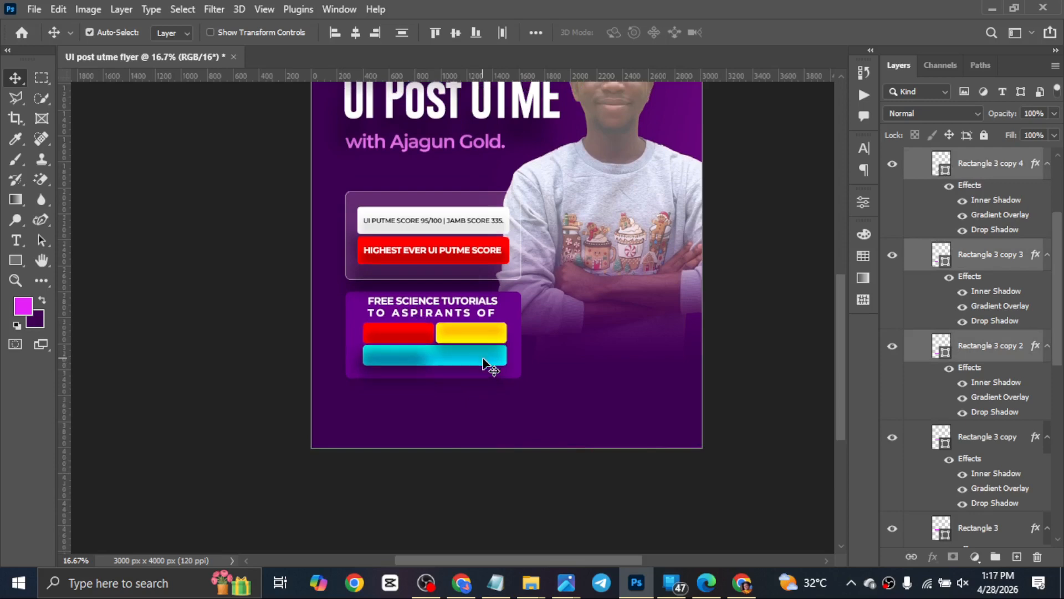
# Nudge the free science tutorials text slightly downward and set its line spacing to 45 pt.
pyautogui.click(448, 304)
pyautogui.hotkey('shift', 'Down')
pyautogui.hotkey('shift', 'Down')
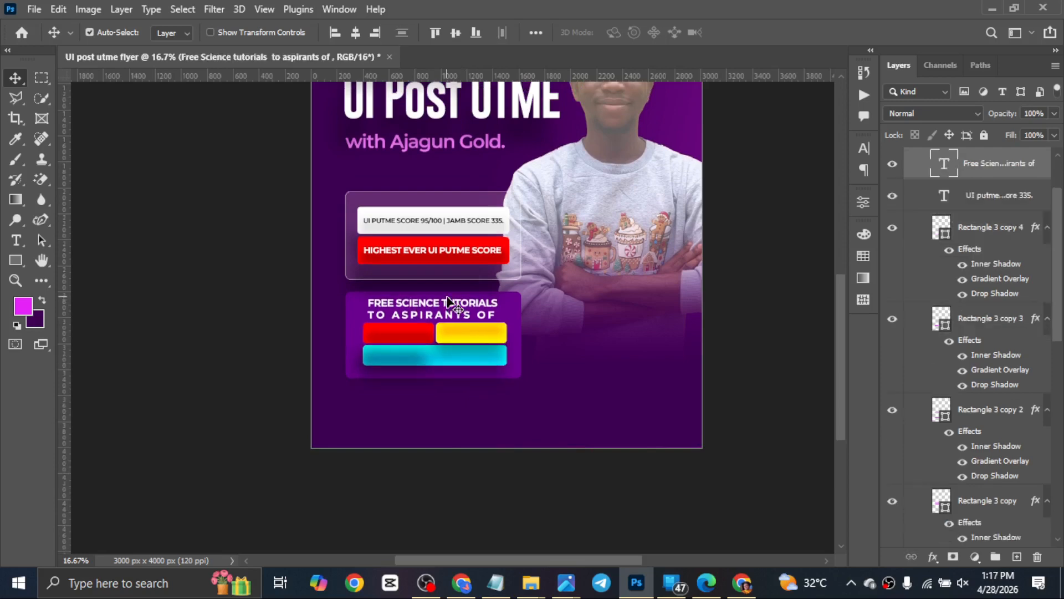
pyautogui.click(864, 149)
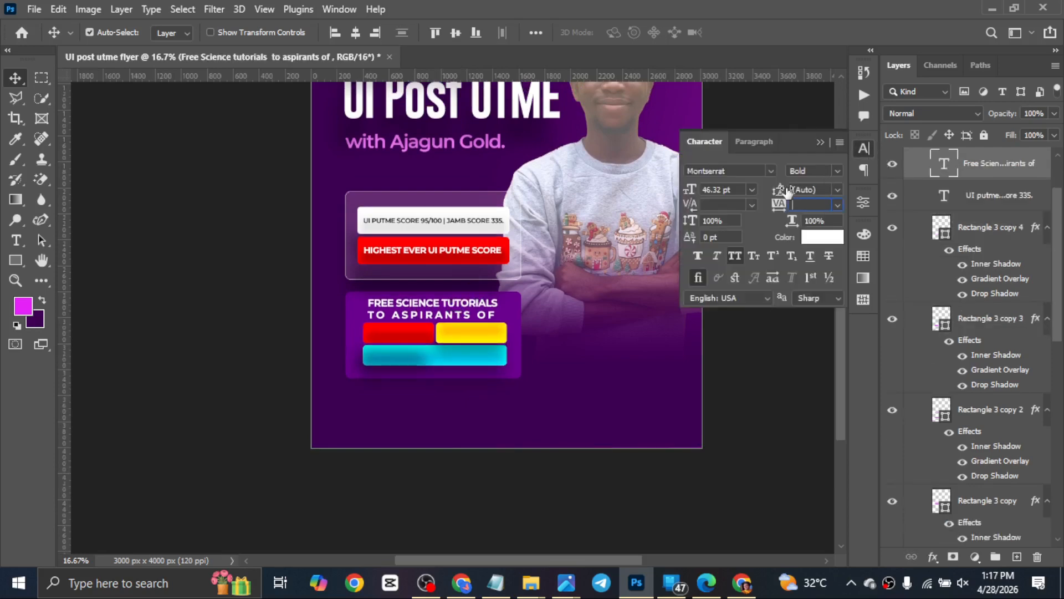
pyautogui.moveTo(782, 191); pyautogui.dragTo(775, 189)
pyautogui.press('Tab')
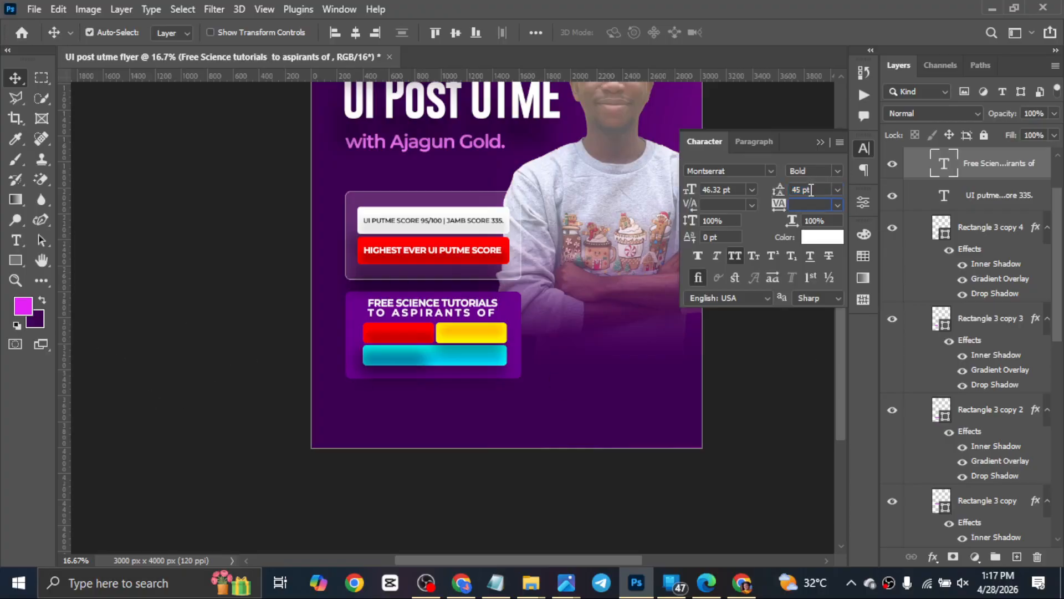
pyautogui.click(820, 142)
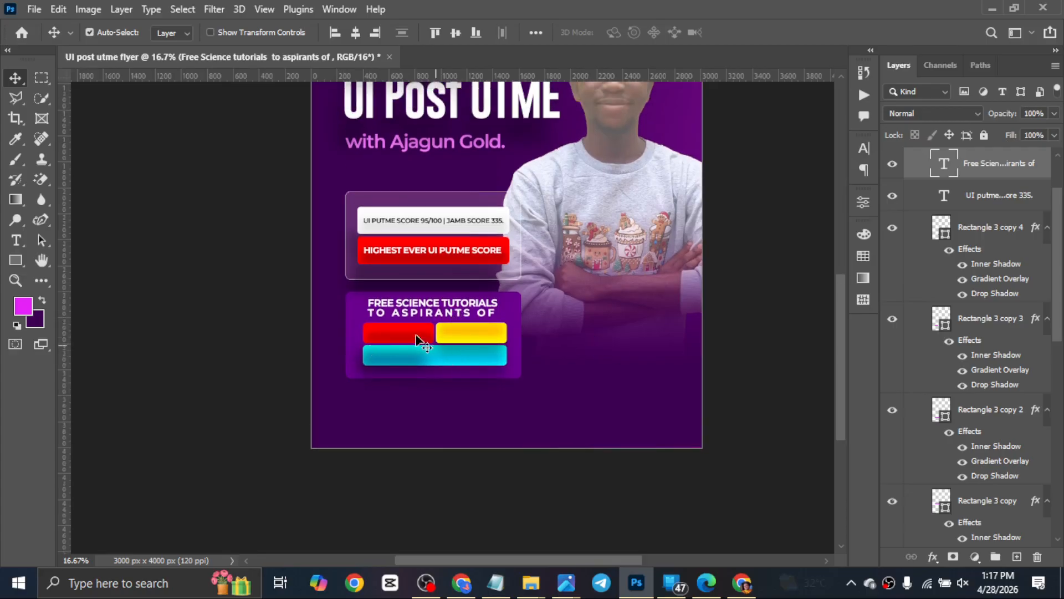
pyautogui.click(401, 308)
pyautogui.keyDown('shift'); pyautogui.click(400, 308); pyautogui.keyUp('shift')
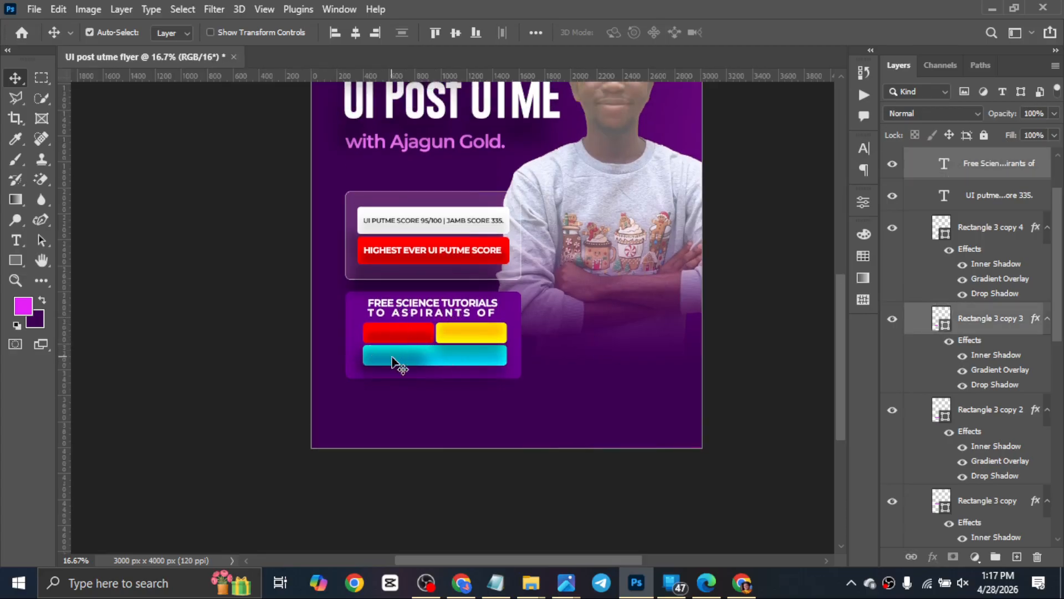
pyautogui.click(446, 338)
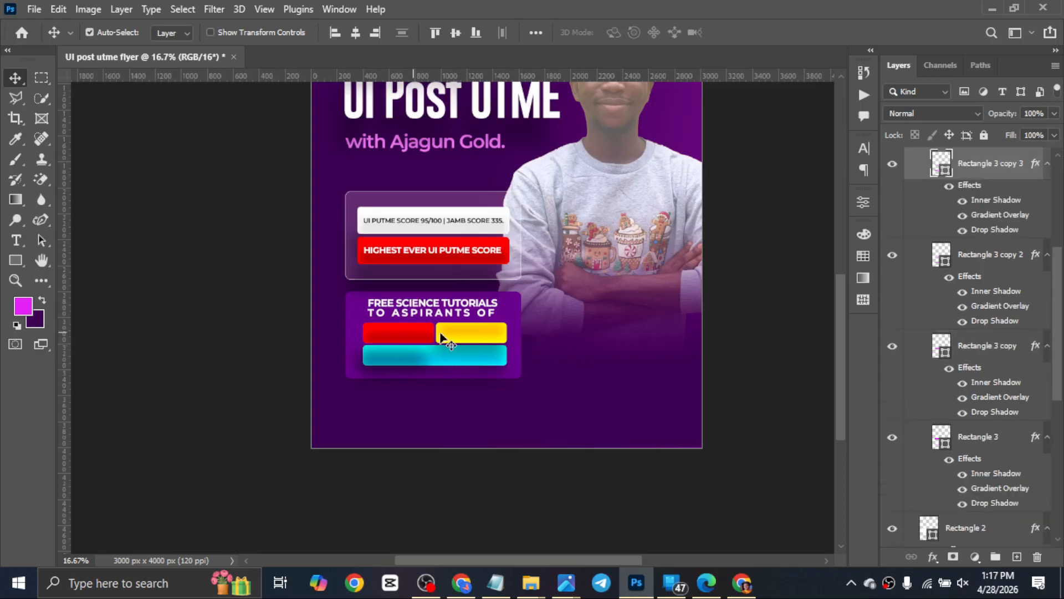
pyautogui.keyDown('shift'); pyautogui.click(461, 359); pyautogui.keyUp('shift')
pyautogui.hotkey('ctrl', 'g')
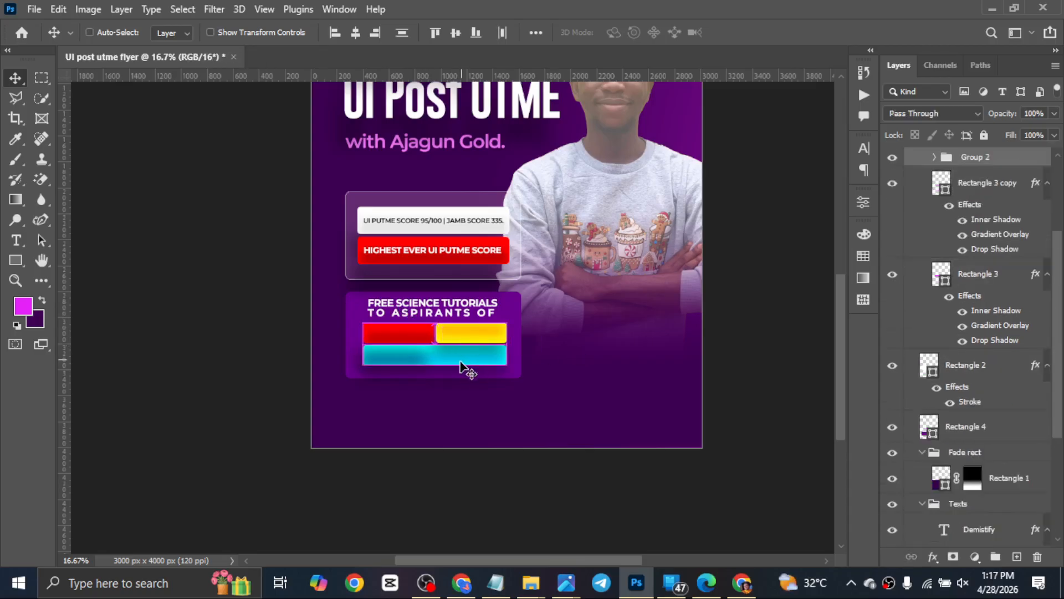
pyautogui.scroll(1, 473, 370)
pyautogui.scroll(1, 472, 370)
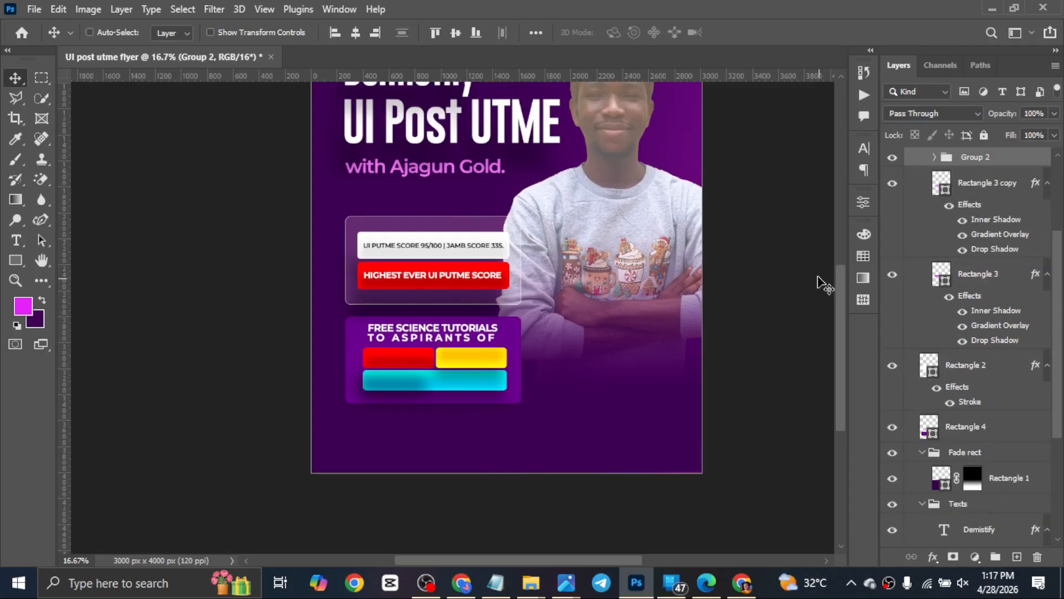
pyautogui.press('z')
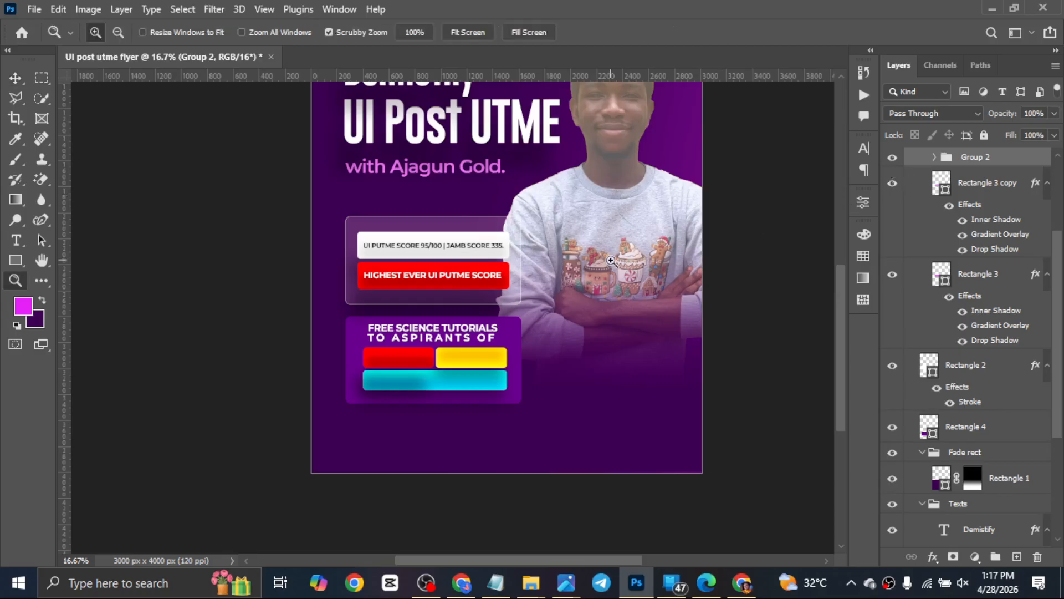
pyautogui.hotkey('ctrl', 'shift', 'g')
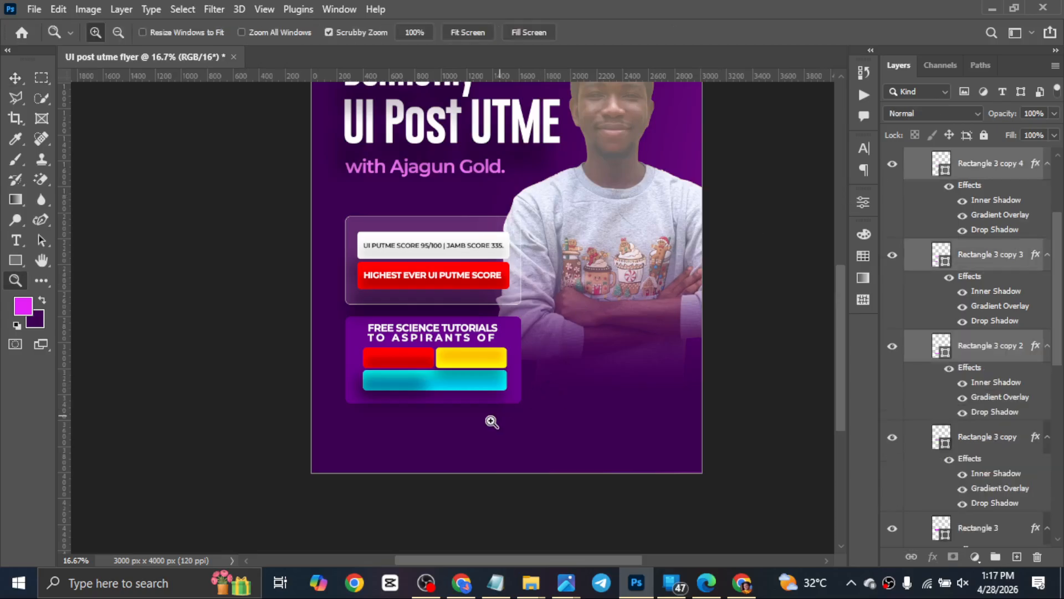
# Group the red, yellow and cyan bars of the purple rectangle and name the group "colourful rects".
pyautogui.press('v')
pyautogui.press('Delete')
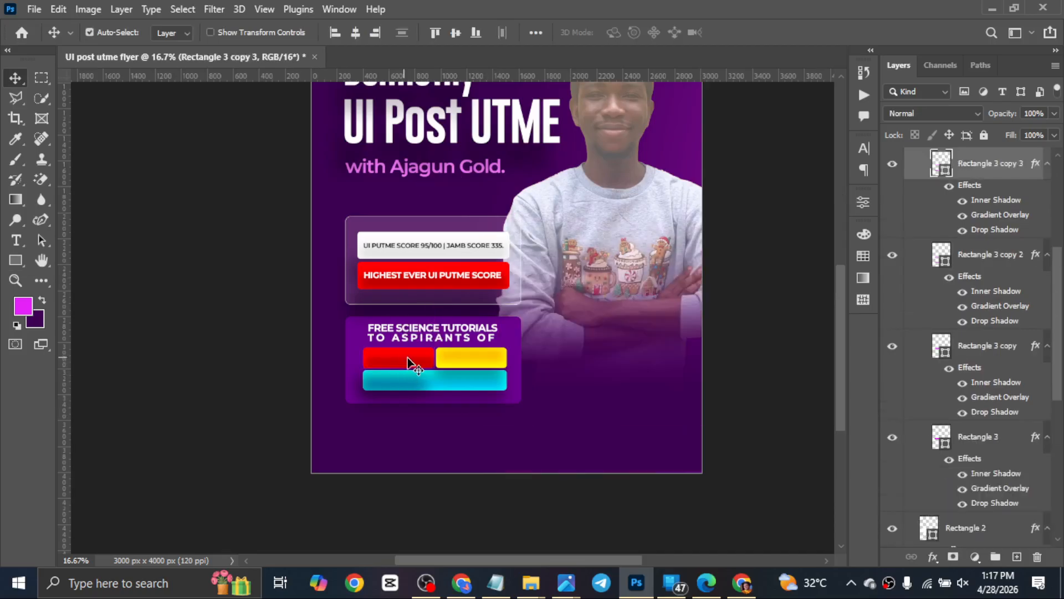
pyautogui.keyDown('shift'); pyautogui.click(439, 385); pyautogui.keyUp('shift')
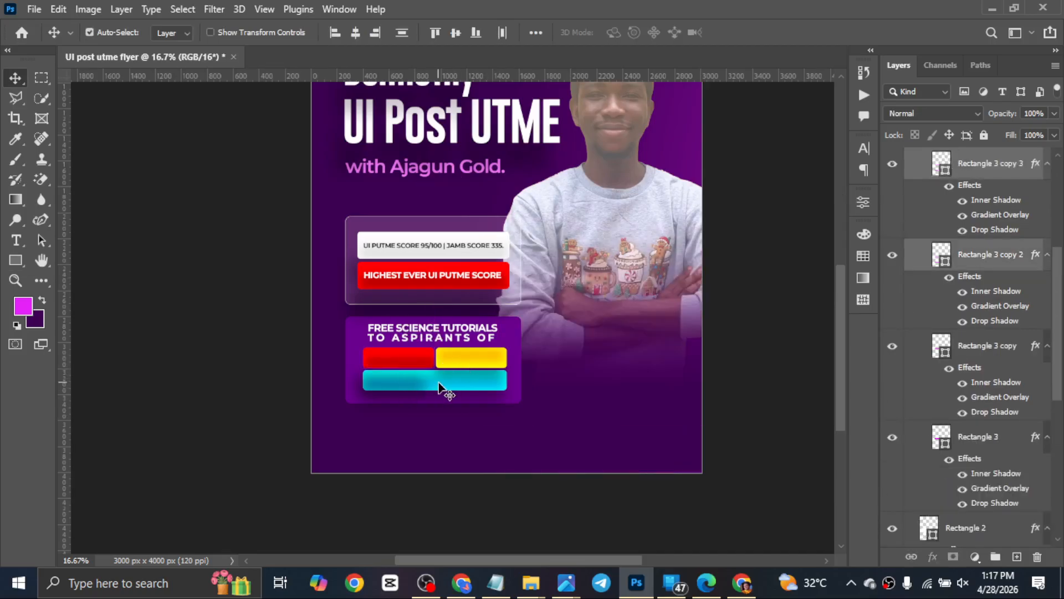
pyautogui.hotkey('ctrl', 'g')
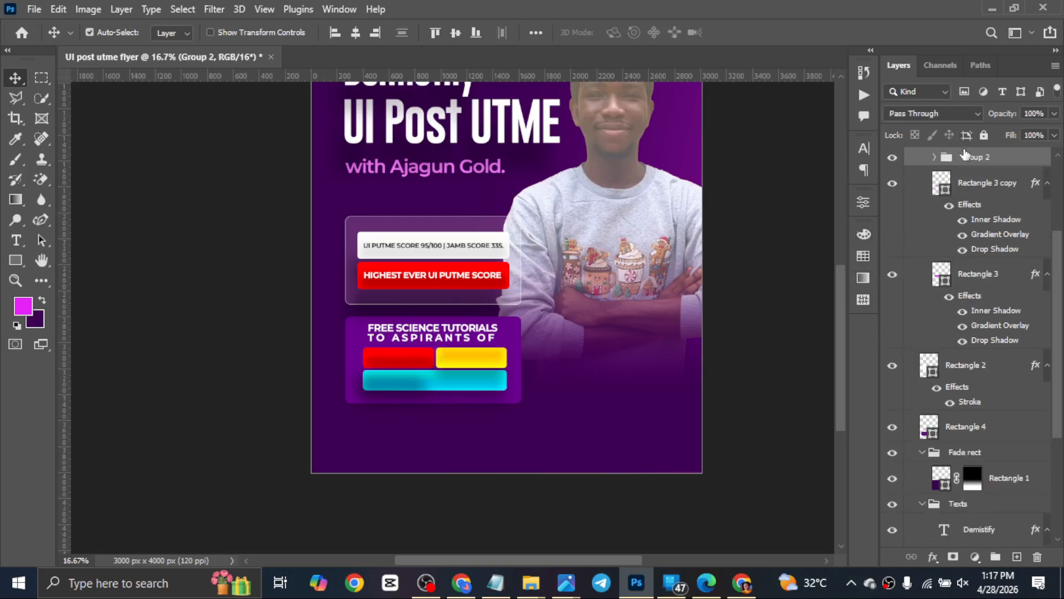
pyautogui.doubleClick(971, 158)
pyautogui.press('Return')
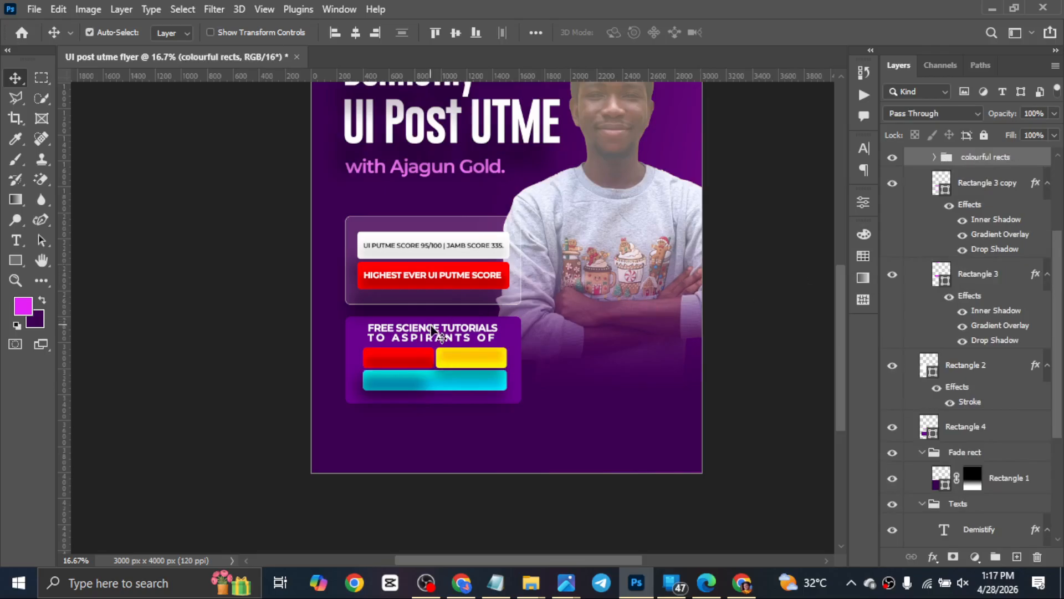
# Align the left edges of the free science tutorials text and the "colourful rects" group.
pyautogui.click(431, 327)
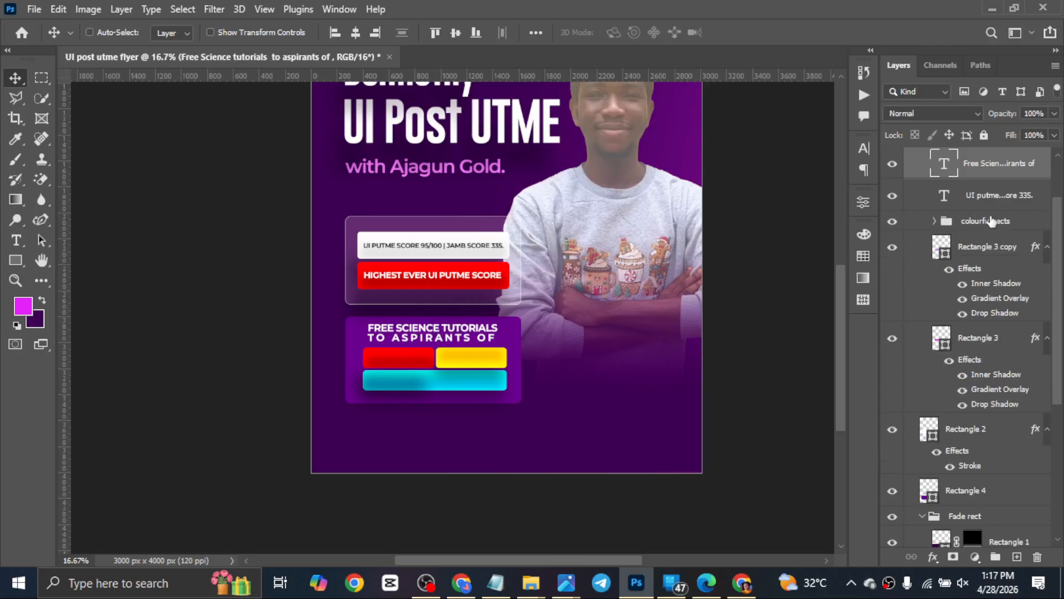
pyautogui.keyDown('ctrl'); pyautogui.click(996, 224); pyautogui.keyUp('ctrl')
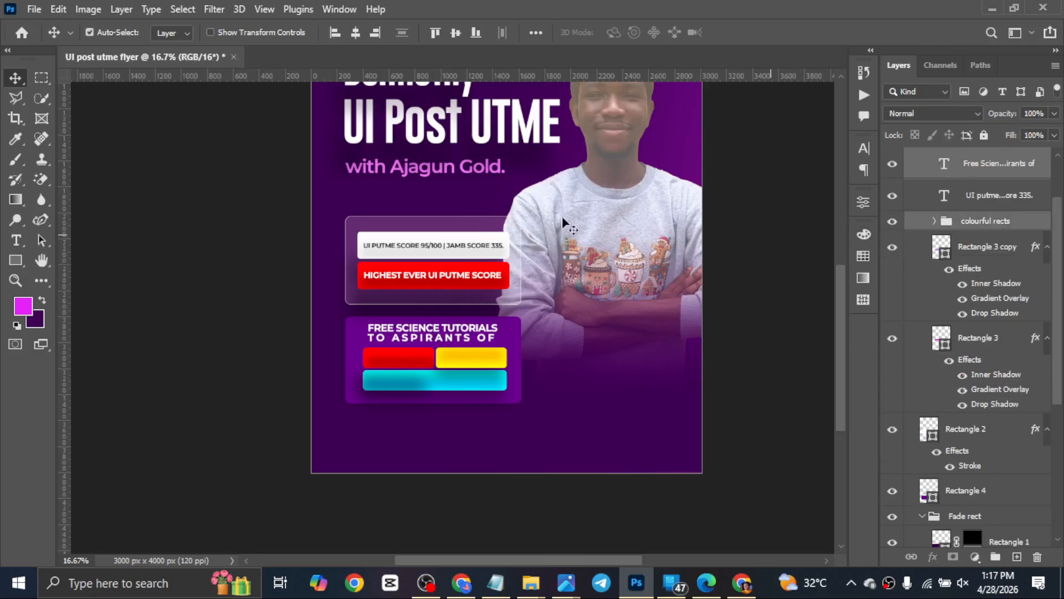
pyautogui.click(335, 32)
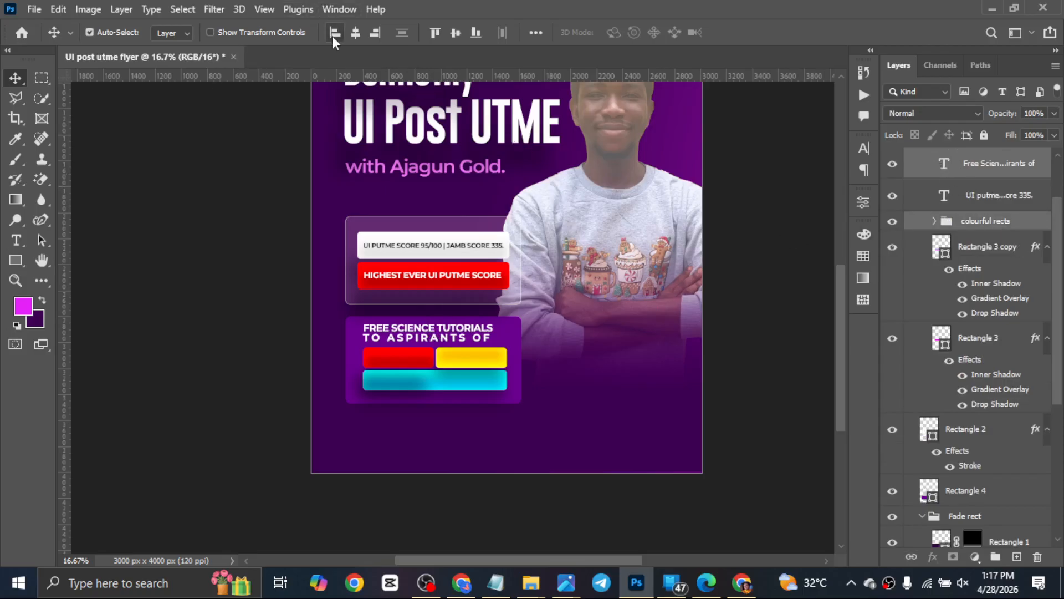
pyautogui.scroll(-1, 483, 368)
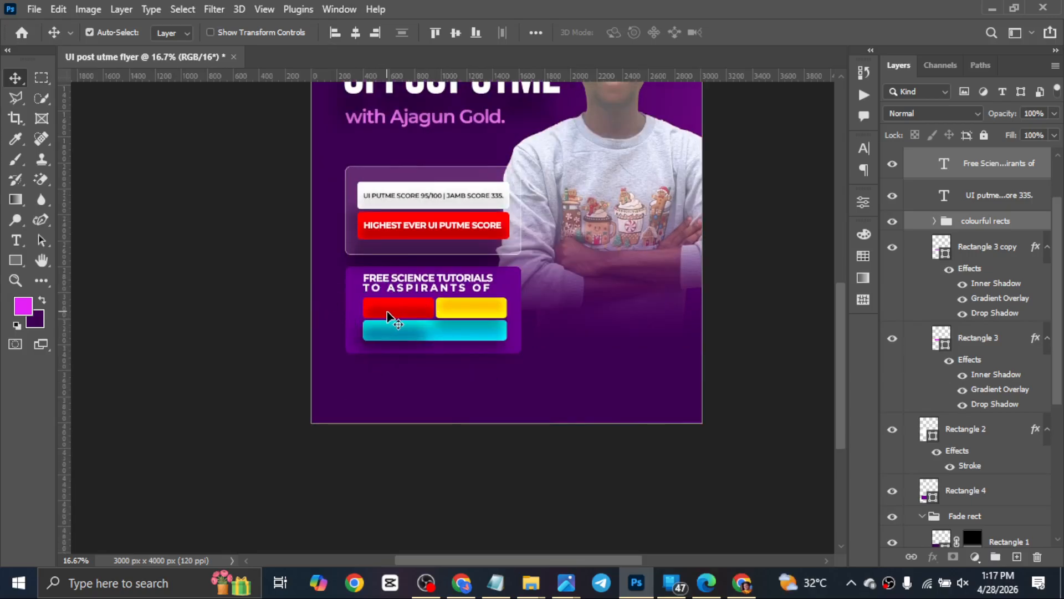
pyautogui.moveTo(387, 311); pyautogui.dragTo(382, 313)
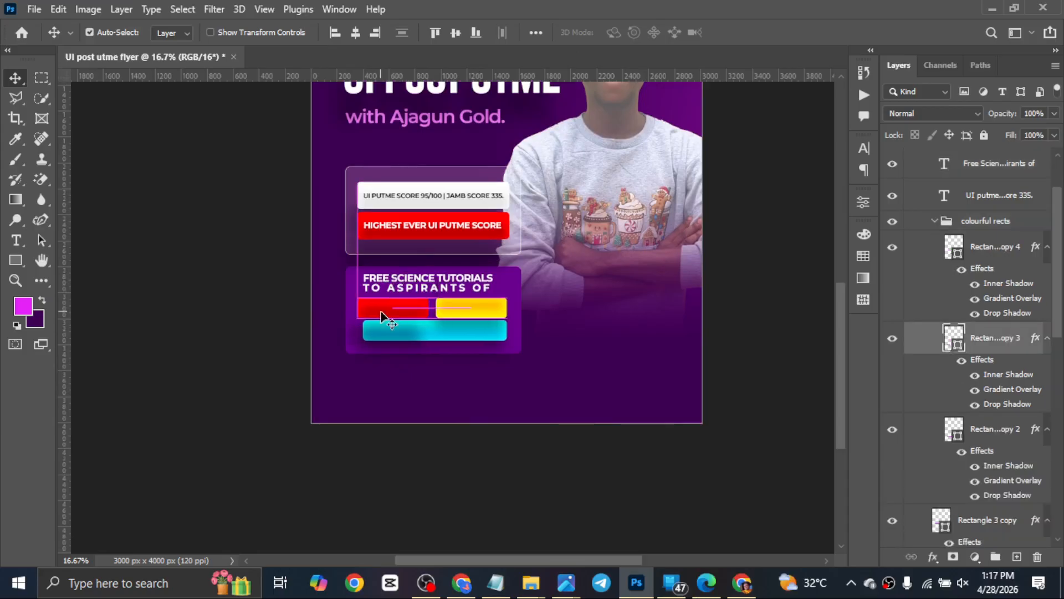
pyautogui.hotkey('ctrl', 'z')
# Nudge the free science tutorials text and the "colourful rects" group together slightly to the left within the purple box.
pyautogui.click(984, 222)
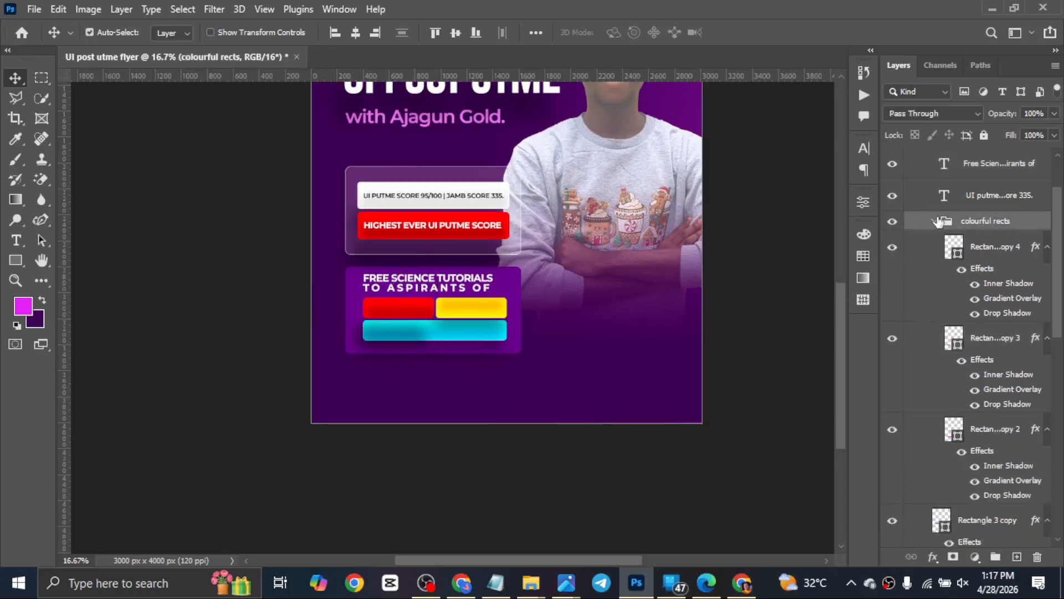
pyautogui.click(935, 220)
pyautogui.scroll(1, 1000, 240)
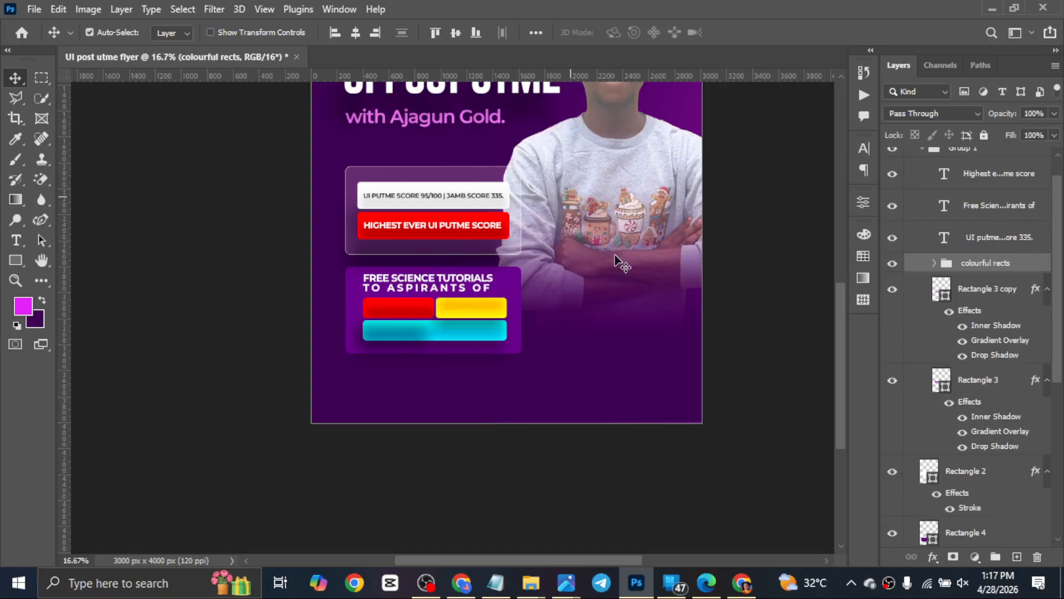
pyautogui.click(998, 209)
pyautogui.hotkey('ctrl', 't')
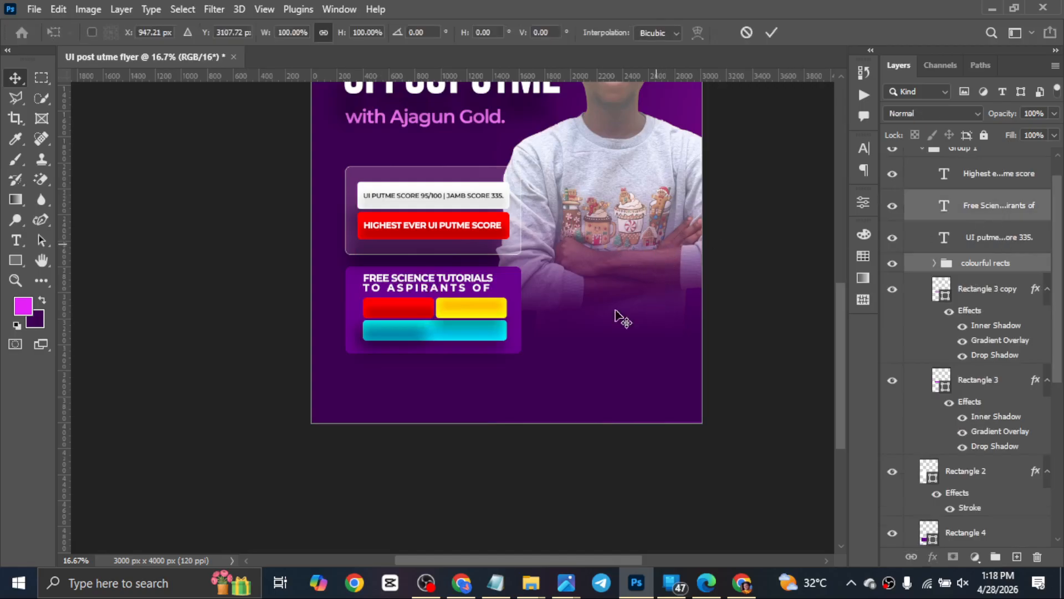
pyautogui.press('Left')
pyautogui.press('Left')
pyautogui.press('Left')
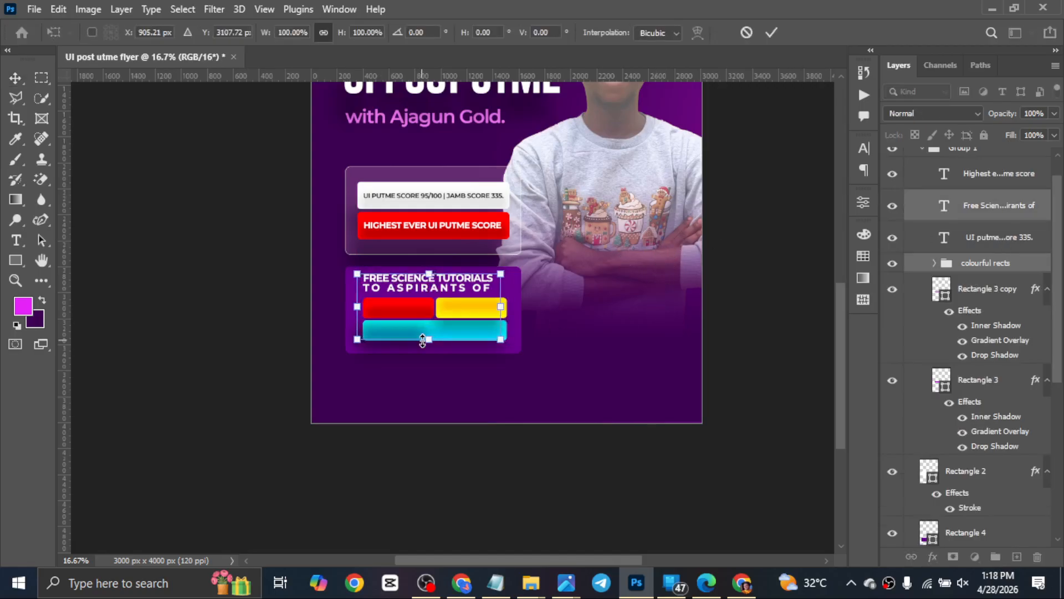
pyautogui.press('Right')
pyautogui.press('Right')
pyautogui.press('Right')
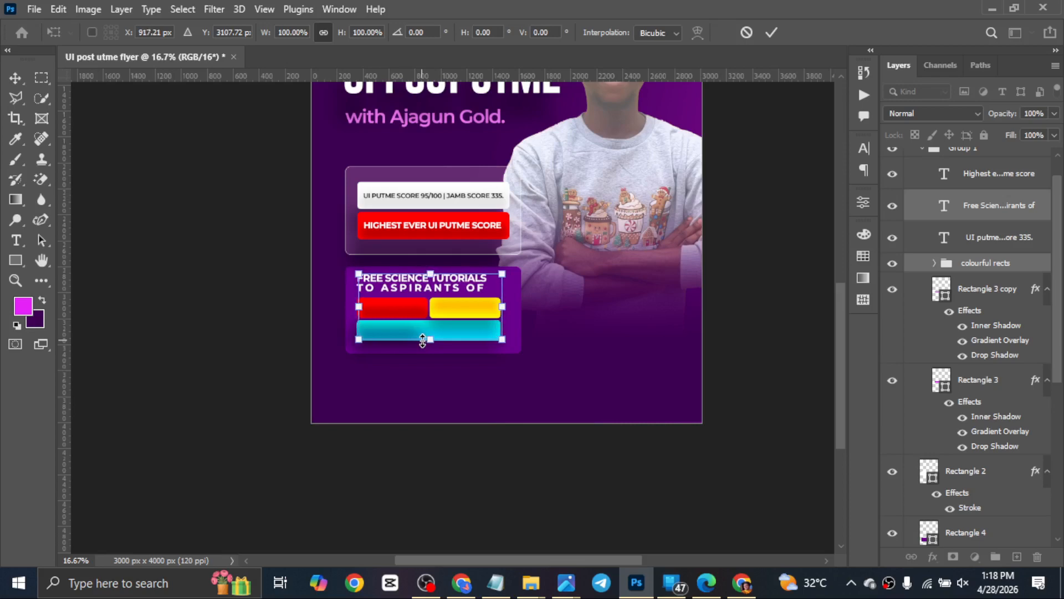
pyautogui.press('Return')
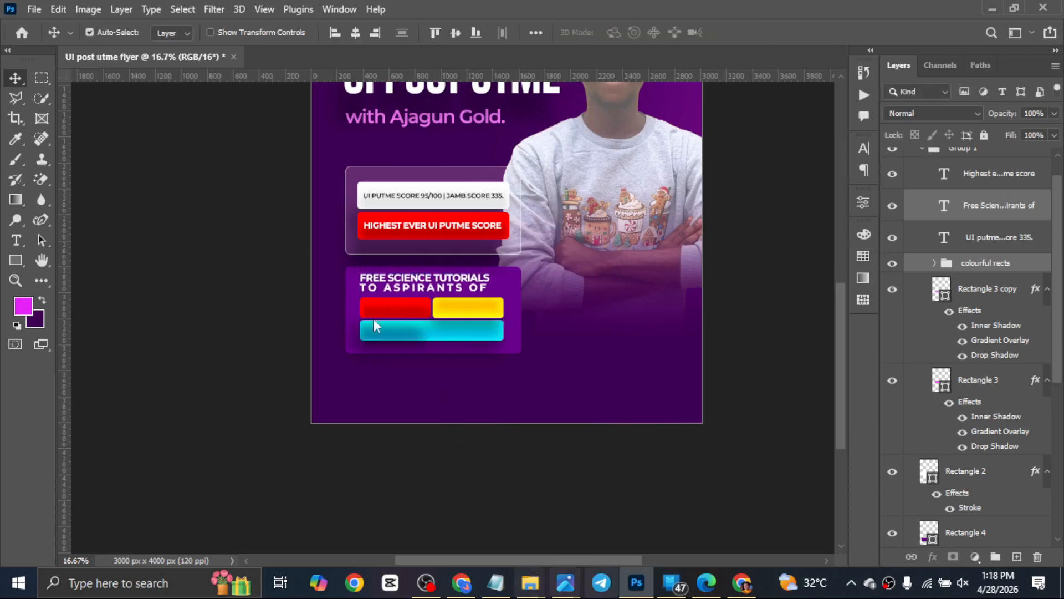
# Reposition the red bar's drop shadow closer to the bar, at a 92° angle and 77 px distance.
pyautogui.scroll(-3, 477, 388)
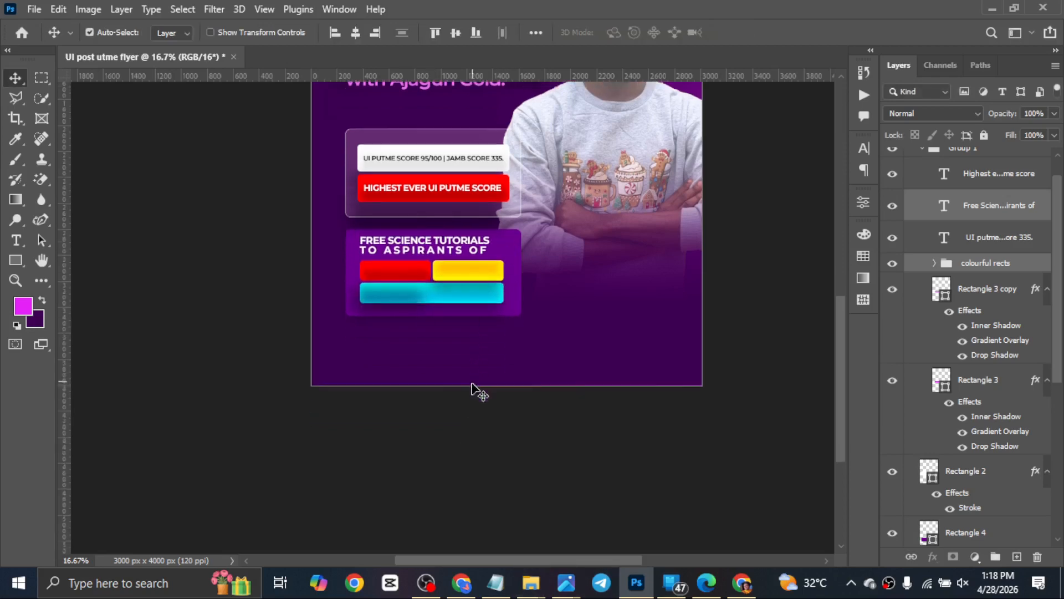
pyautogui.click(401, 276)
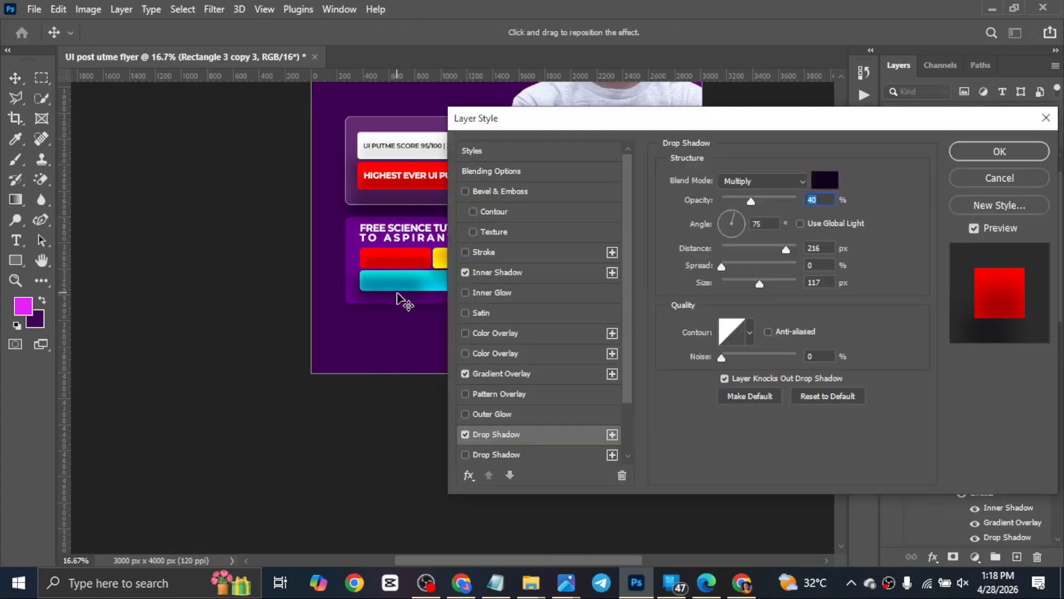
pyautogui.moveTo(405, 302); pyautogui.dragTo(410, 284)
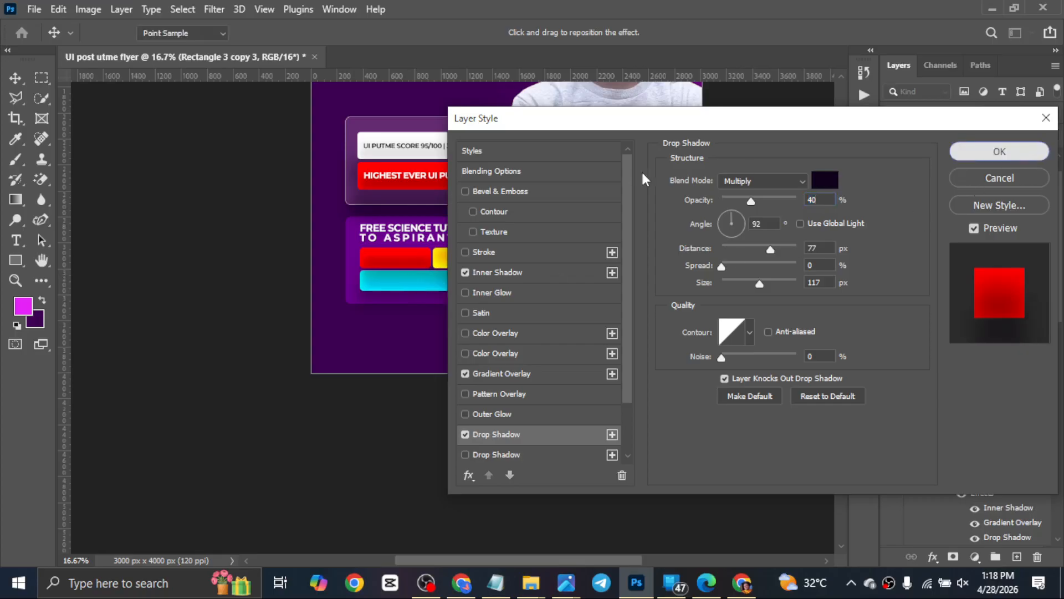
pyautogui.click(1020, 155)
# Reposition the yellow bar's drop shadow to an 82° angle and 59 px distance.
pyautogui.click(485, 262)
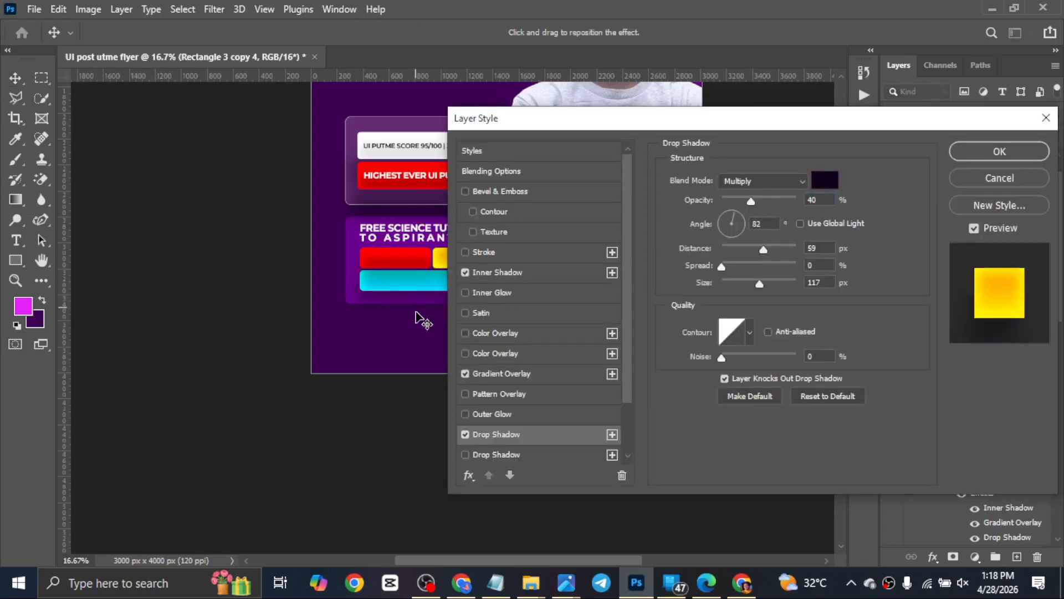
pyautogui.click(1009, 152)
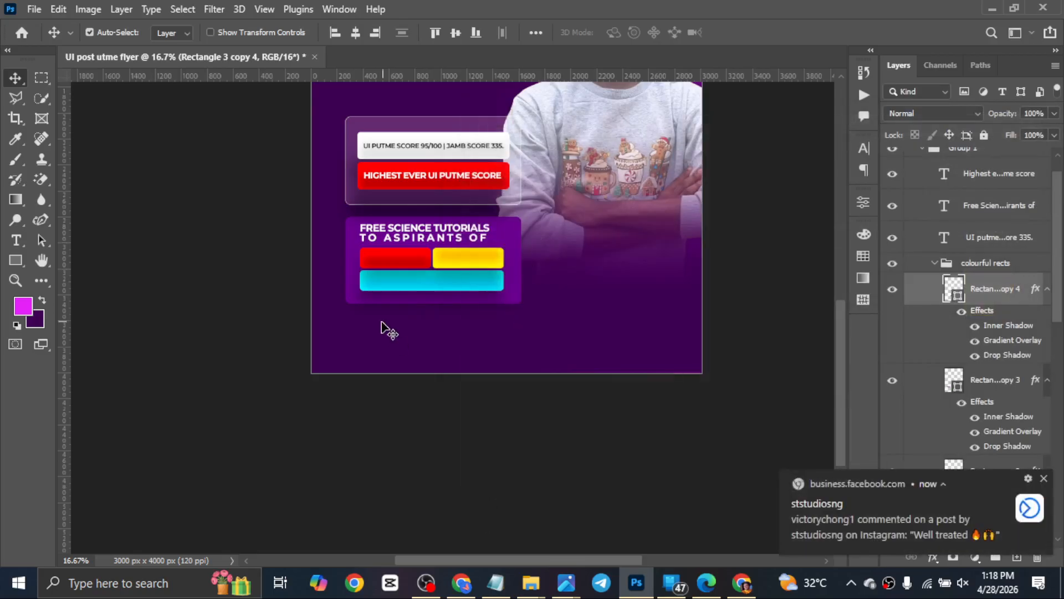
pyautogui.scroll(4, 402, 344)
pyautogui.scroll(-3, 402, 345)
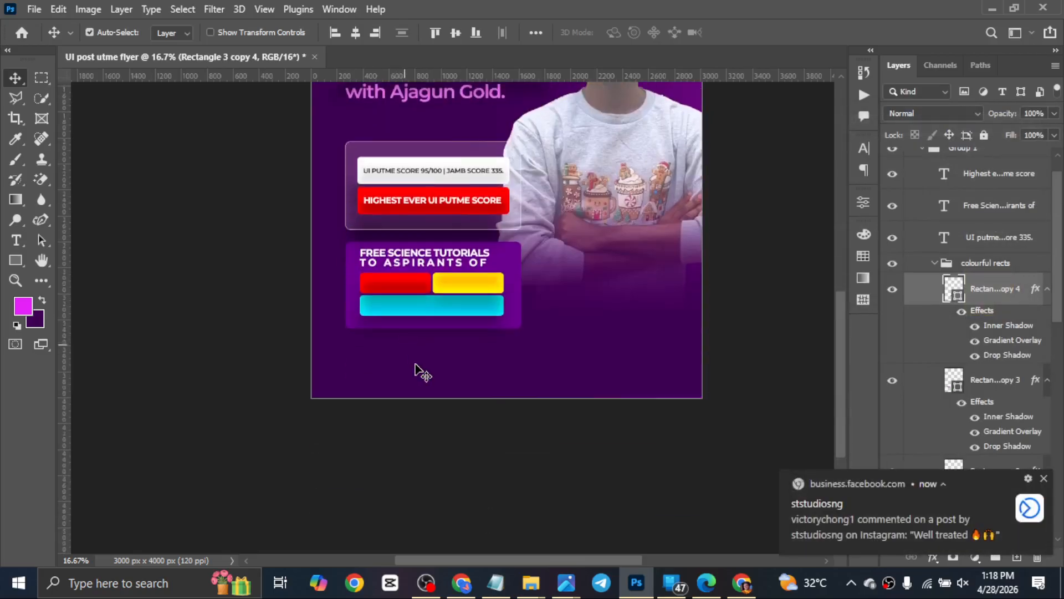
# Copy the word "Medicine" from the bluetooth_content_share.html page in the browser and return to Photoshop.
pyautogui.click(719, 584)
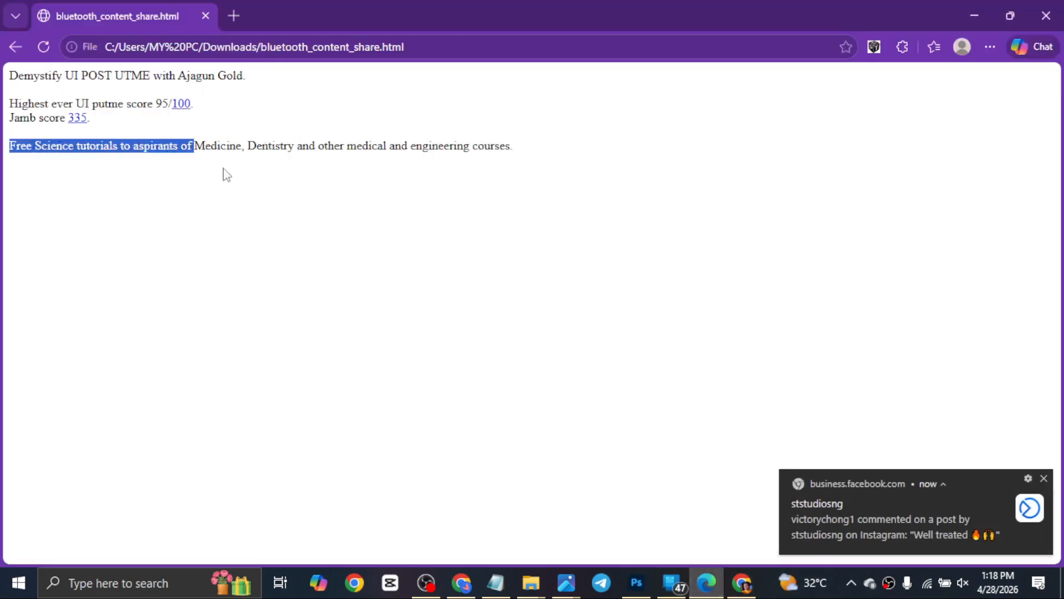
pyautogui.click(203, 148)
pyautogui.moveTo(210, 140); pyautogui.dragTo(242, 146)
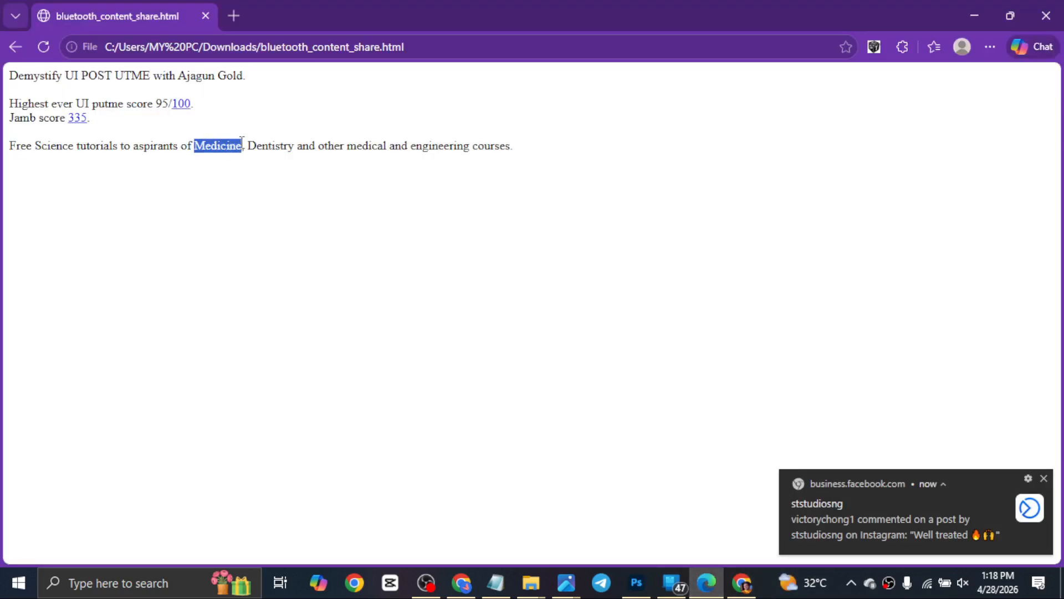
pyautogui.click(637, 590)
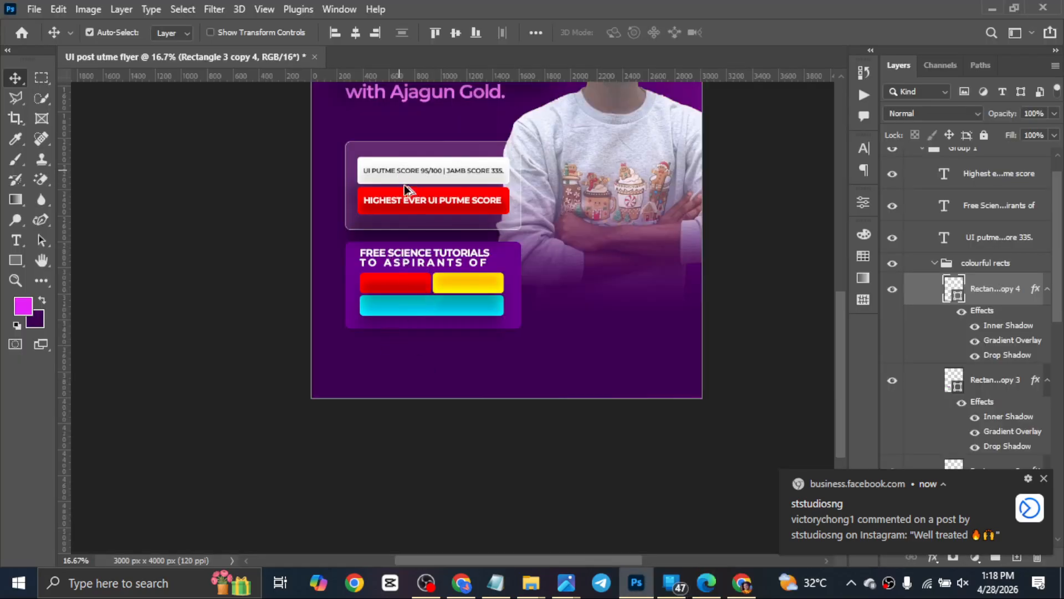
# Duplicate the UI PUTME score text down over the red and yellow bars and replace the copy's text with "Medicine".
pyautogui.moveTo(404, 189); pyautogui.dragTo(405, 285)
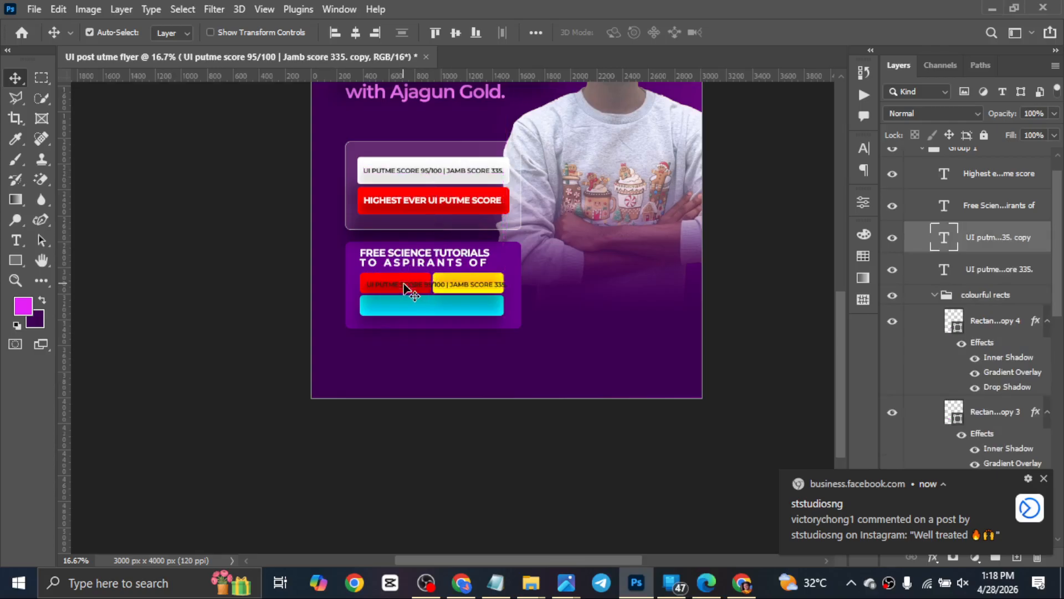
pyautogui.doubleClick(404, 285)
pyautogui.hotkey('ctrl', 'a')
pyautogui.hotkey('ctrl', 'v')
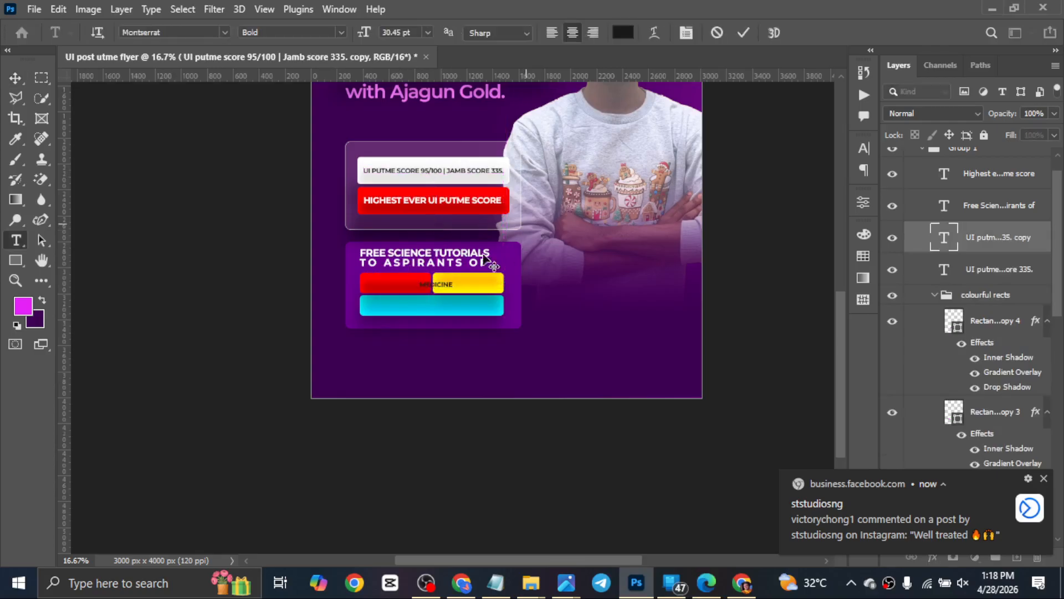
pyautogui.hotkey('ctrl', 'Return')
# Move the Medicine text onto the red bar and enlarge it to about 42 pt.
pyautogui.moveTo(432, 284)
pyautogui.mouseDown()
pyautogui.moveTo(391, 285)
pyautogui.moveTo(425, 284)
pyautogui.mouseUp()
pyautogui.hotkey('ctrl', 't')
pyautogui.press('Return')
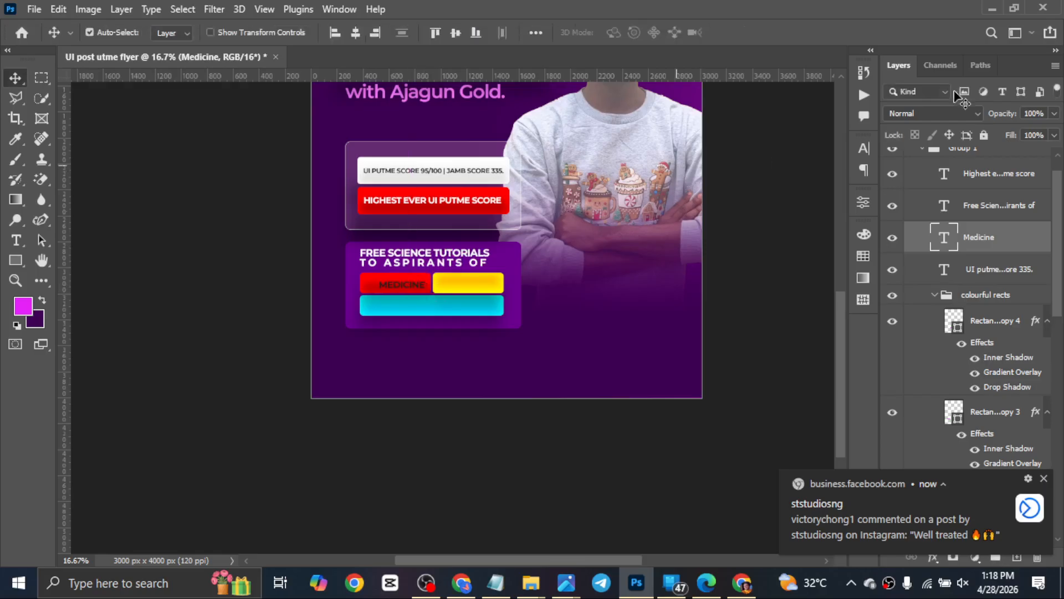
# Set the Medicine text colour to white (ffffff).
pyautogui.click(863, 149)
pyautogui.click(825, 241)
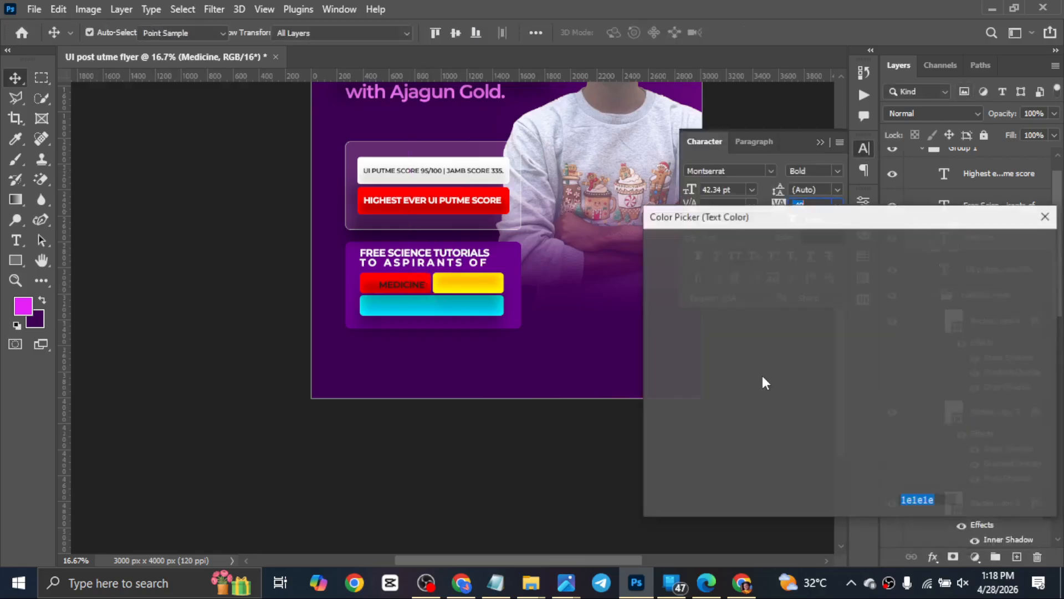
pyautogui.write('ffffff')
pyautogui.click(1003, 247)
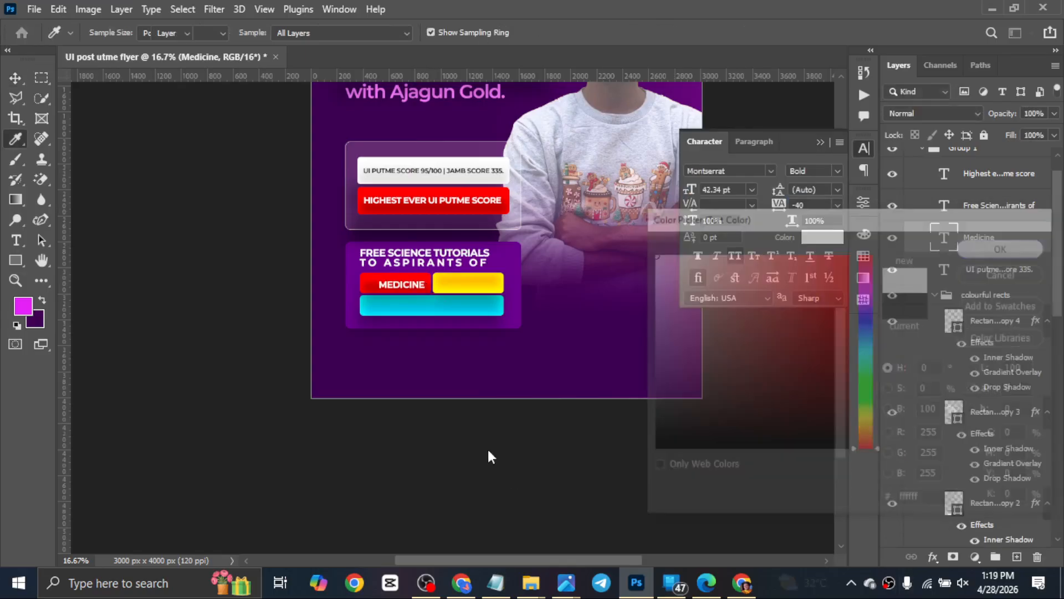
# Duplicate the Medicine text onto the cyan bar and replace it with "other medical and engineering courses." from the browser page.
pyautogui.moveTo(385, 284); pyautogui.dragTo(408, 309)
pyautogui.press('t')
pyautogui.hotkey('alt', 'Tab')
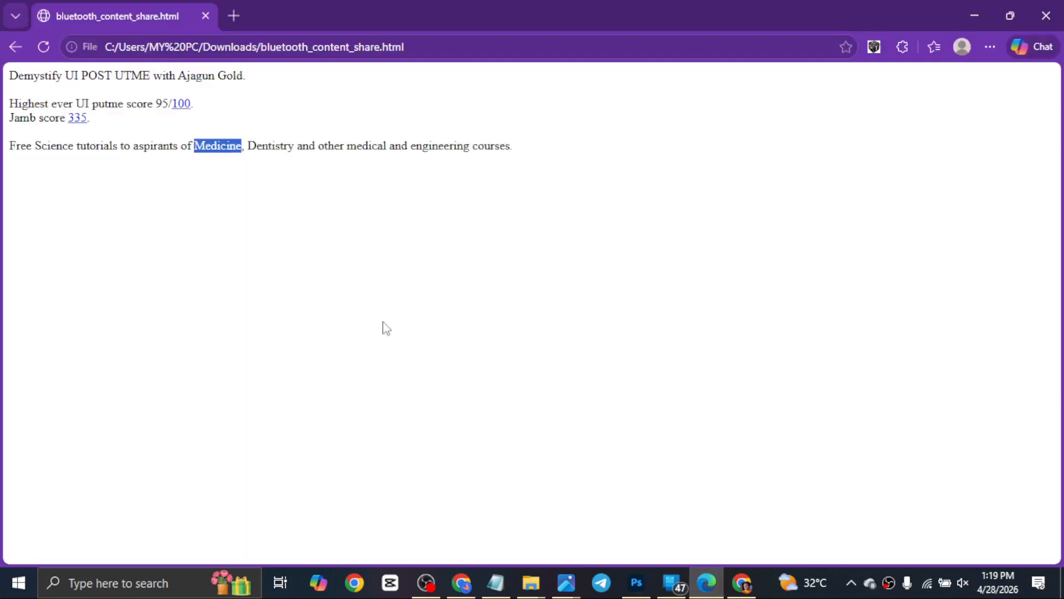
pyautogui.moveTo(321, 144); pyautogui.dragTo(507, 145)
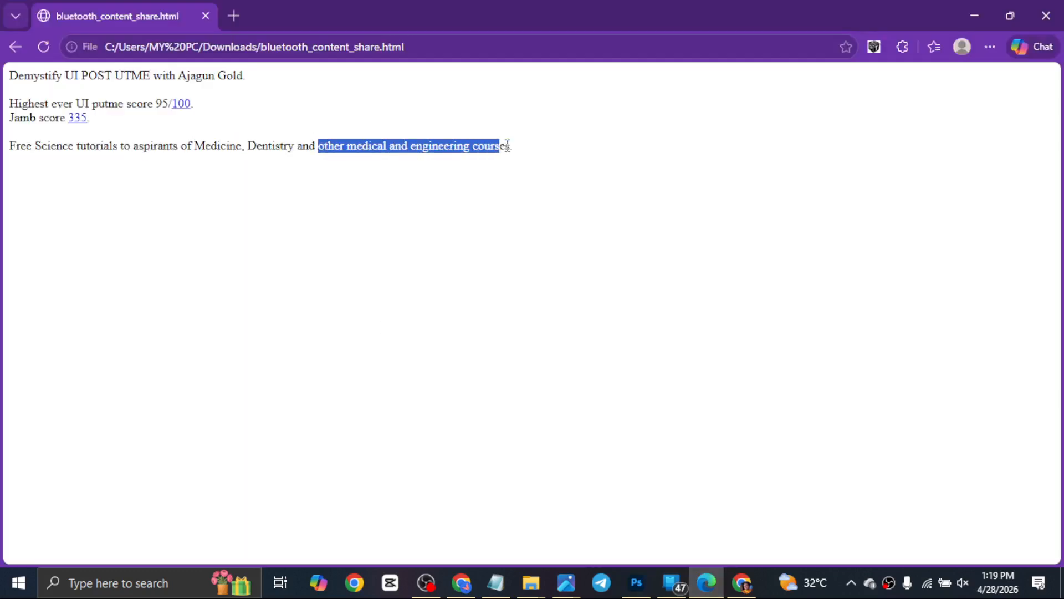
pyautogui.hotkey('alt', 'Tab')
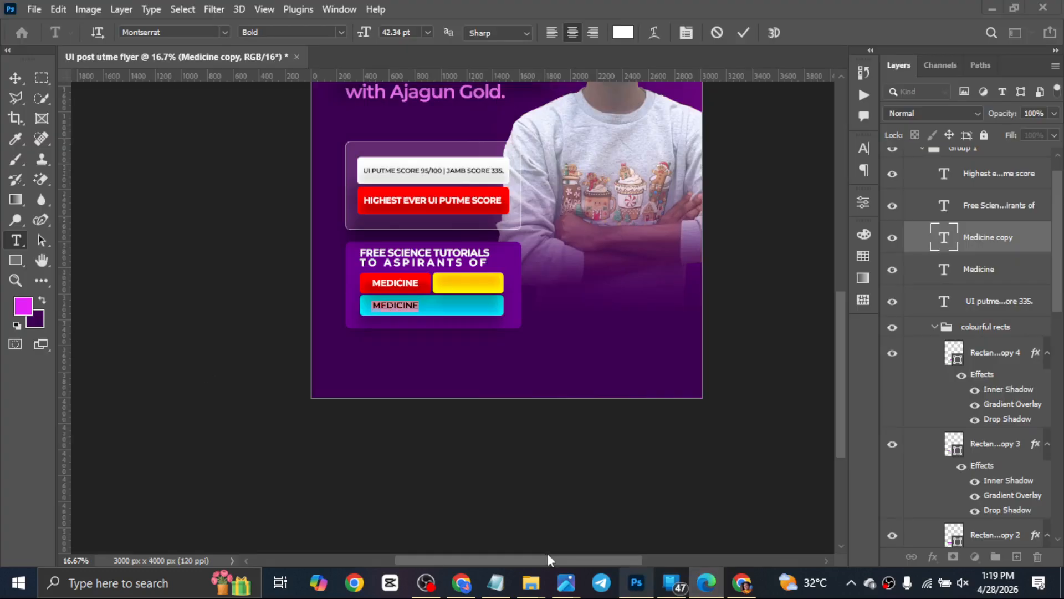
pyautogui.hotkey('ctrl', 'v')
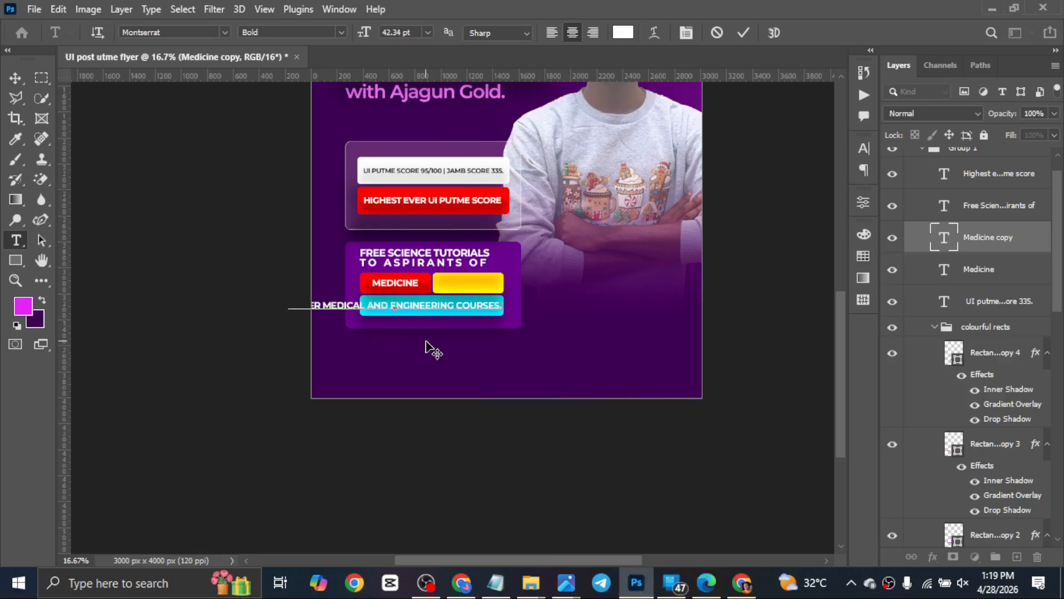
pyautogui.hotkey('ctrl', 'Return')
# Scale the other medical and engineering courses text to about 60% and fit it inside the cyan bar.
pyautogui.hotkey('ctrl', 't')
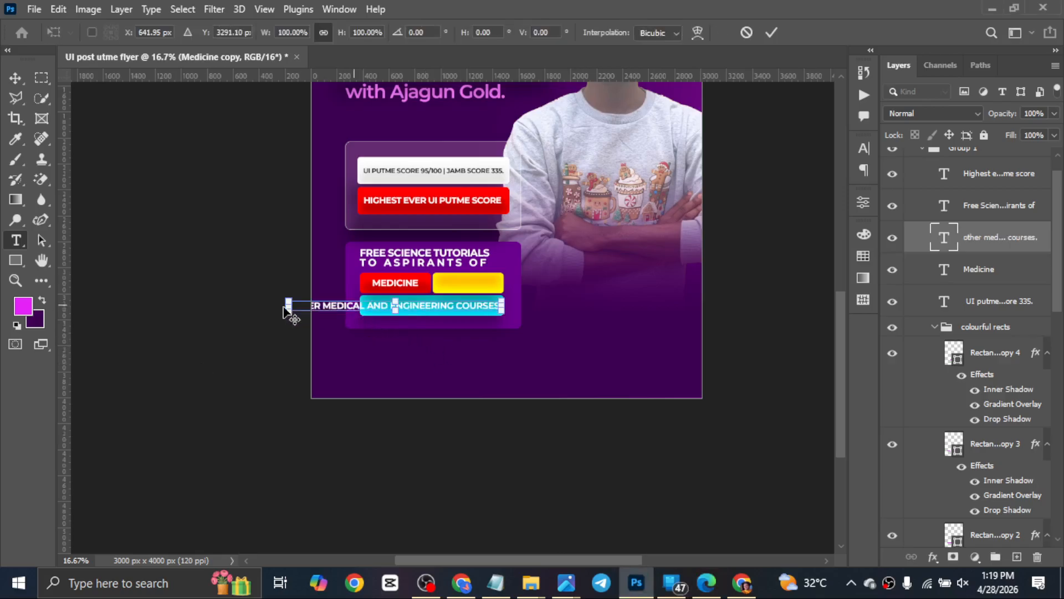
pyautogui.moveTo(288, 308); pyautogui.dragTo(374, 311)
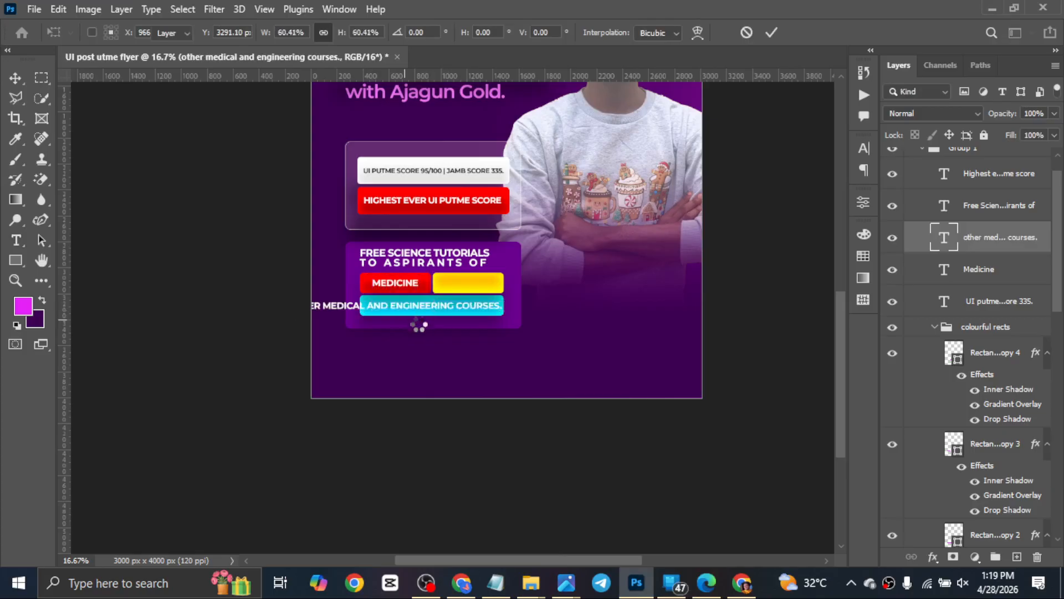
pyautogui.press('Return')
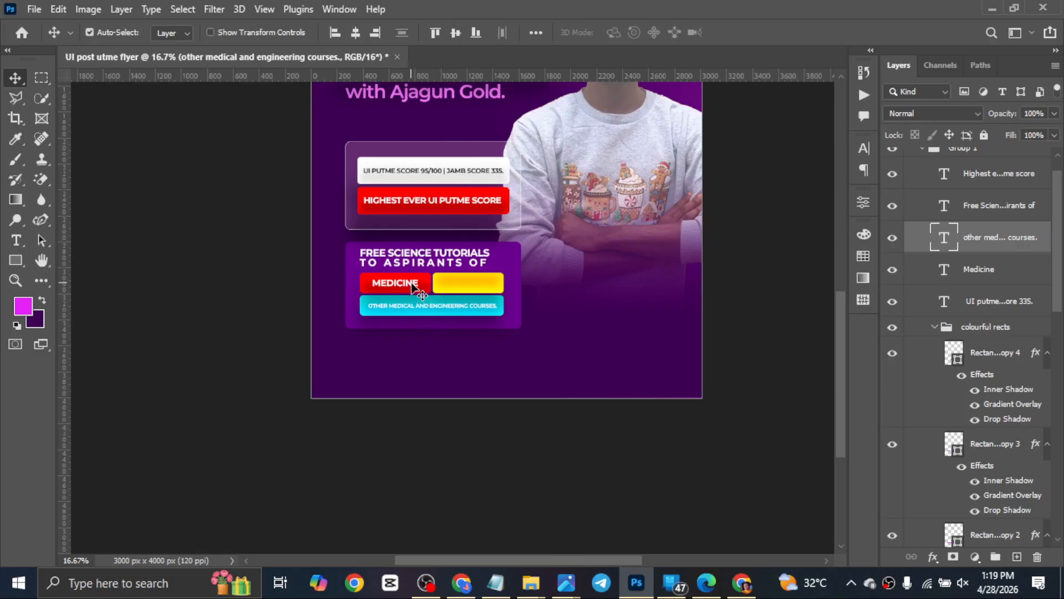
# Duplicate the Medicine text onto the yellow bar and change the copy's colour to near-black.
pyautogui.moveTo(414, 284); pyautogui.dragTo(494, 295)
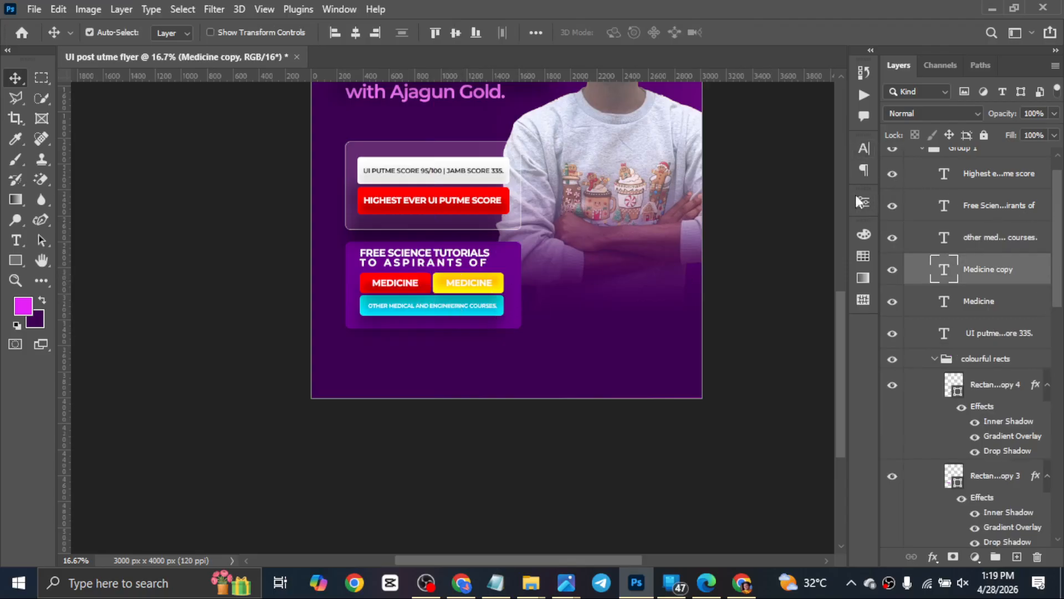
pyautogui.click(862, 148)
pyautogui.click(830, 237)
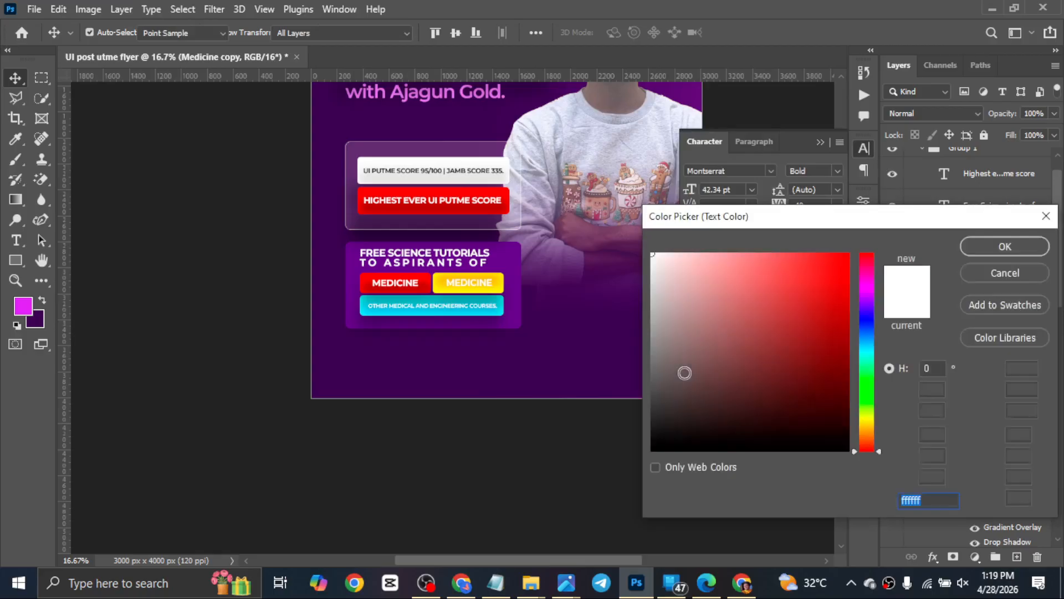
pyautogui.moveTo(684, 373); pyautogui.dragTo(637, 428)
pyautogui.click(992, 248)
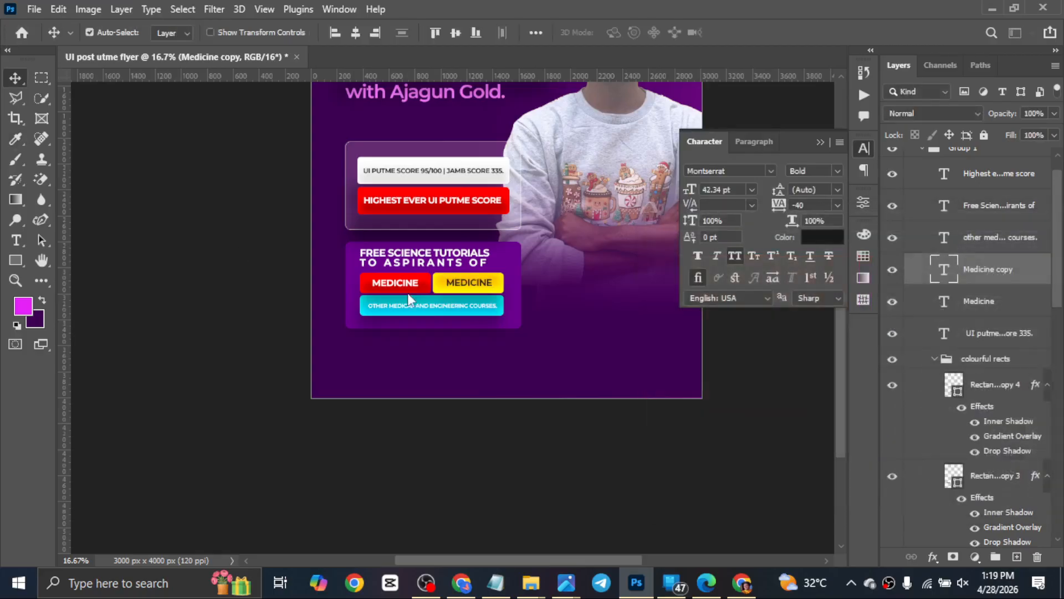
# Replace the yellow bar's text with "Dentistry" copied from the browser page.
pyautogui.doubleClick(460, 286)
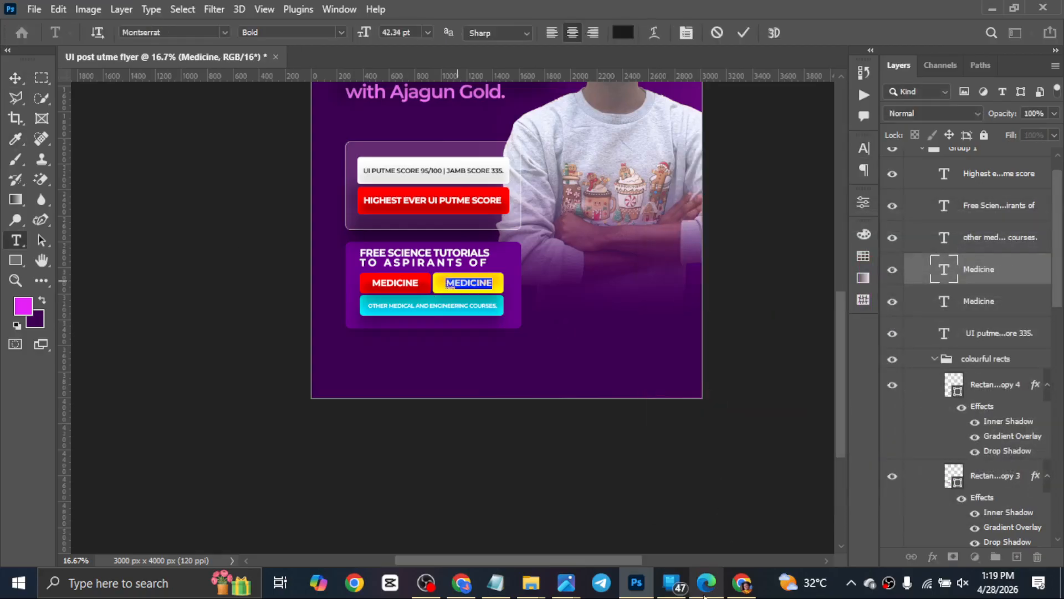
pyautogui.click(707, 582)
pyautogui.moveTo(248, 143); pyautogui.dragTo(295, 146)
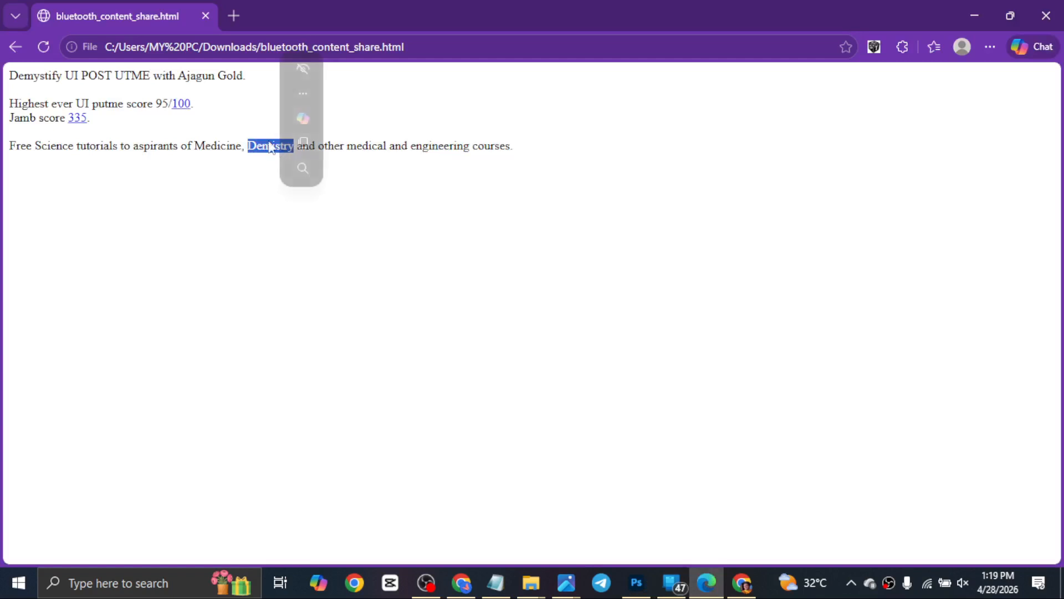
pyautogui.click(636, 582)
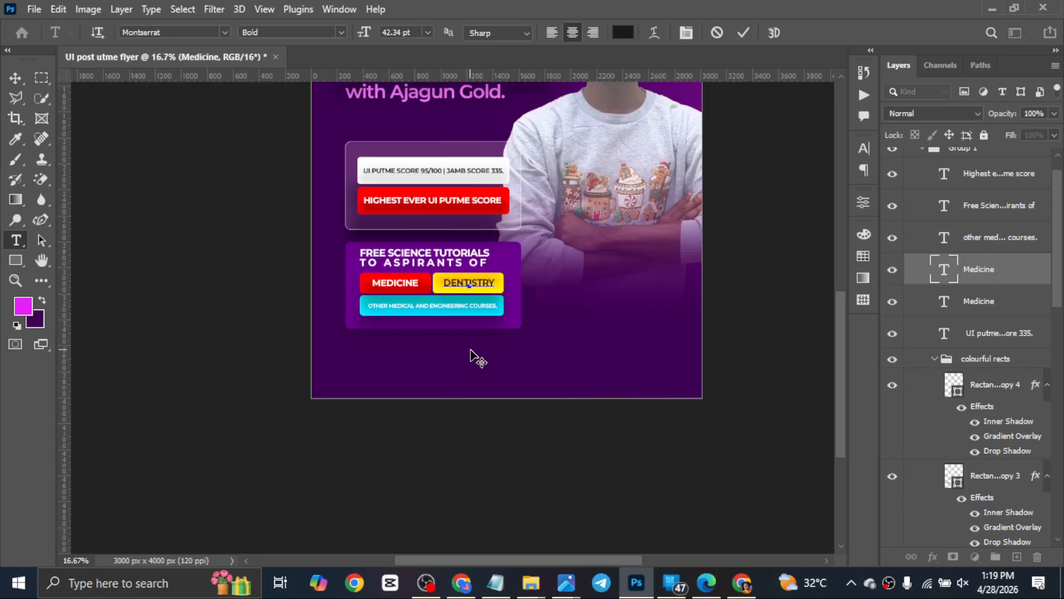
# Finish the Dentistry text and nudge it slightly left to centre it inside the yellow bar.
pyautogui.hotkey('ctrl', 'Return')
pyautogui.press('v')
pyautogui.hotkey('shift', 'Left')
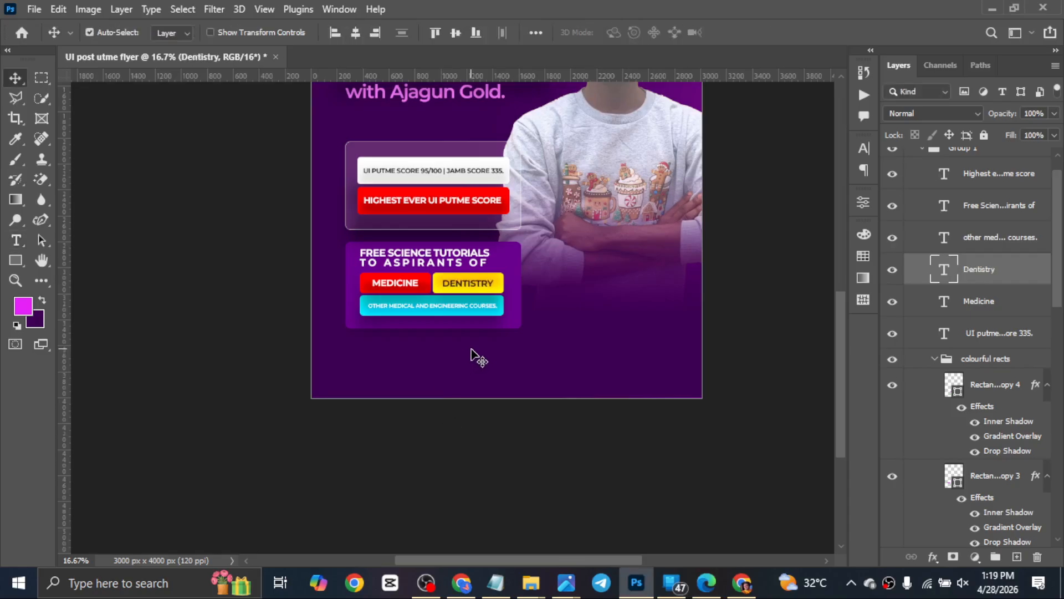
# Examine the whole flyer layout with the filled label bars.
pyautogui.scroll(-2, 464, 366)
pyautogui.scroll(3, 463, 349)
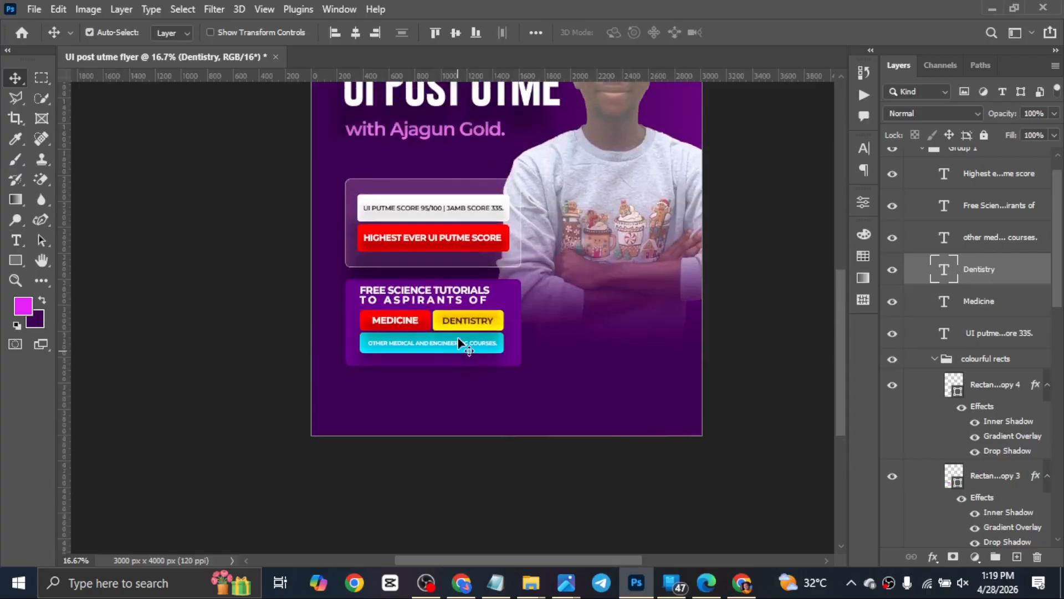
pyautogui.hotkey('ctrl', '0')
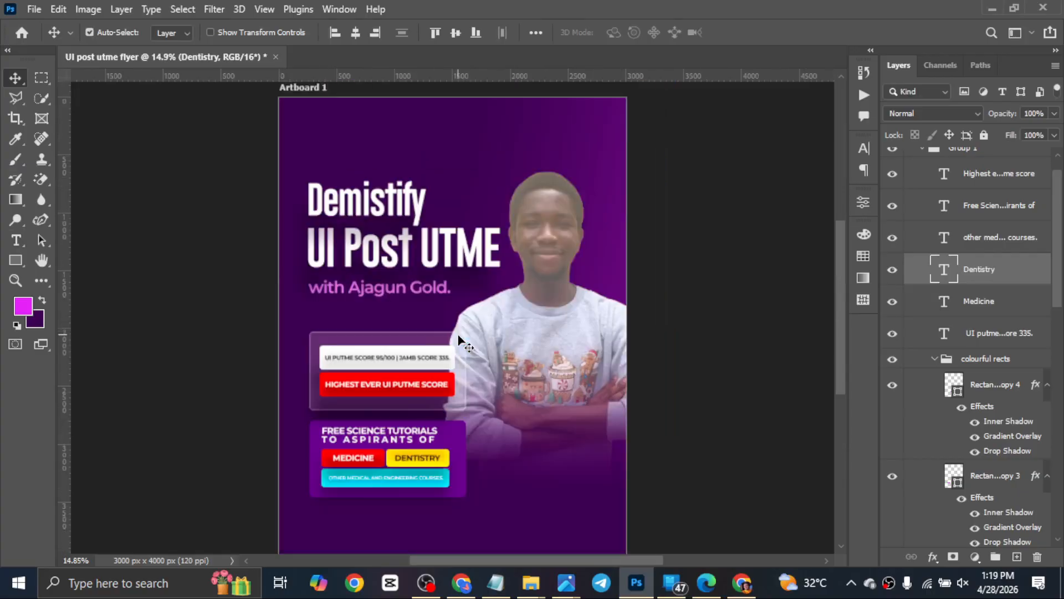
pyautogui.hotkey('ctrl', '-')
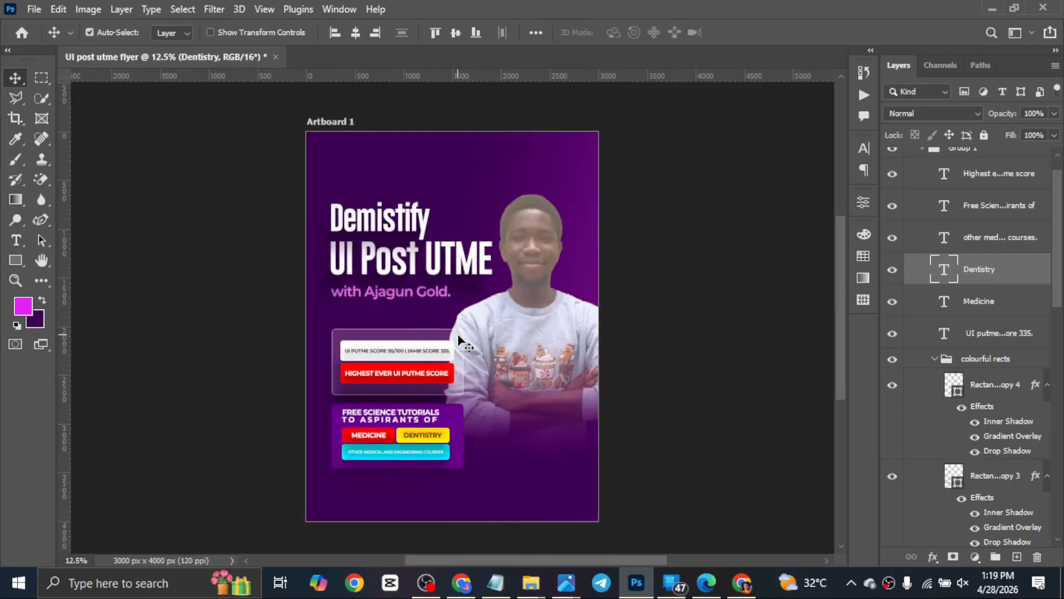
pyautogui.hotkey('ctrl', '+')
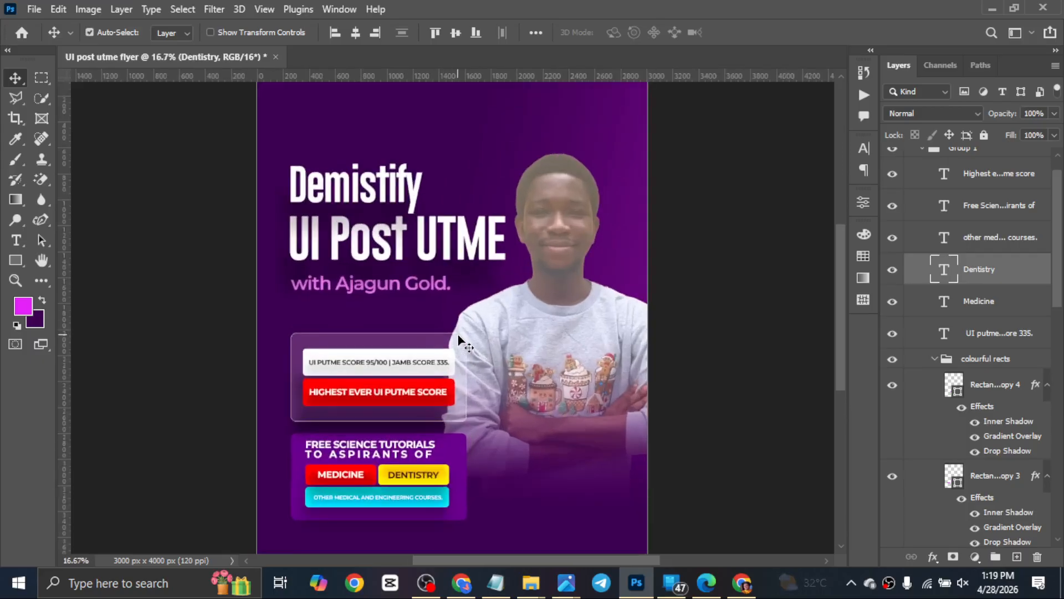
pyautogui.scroll(-2, 468, 337)
pyautogui.scroll(-1, 469, 337)
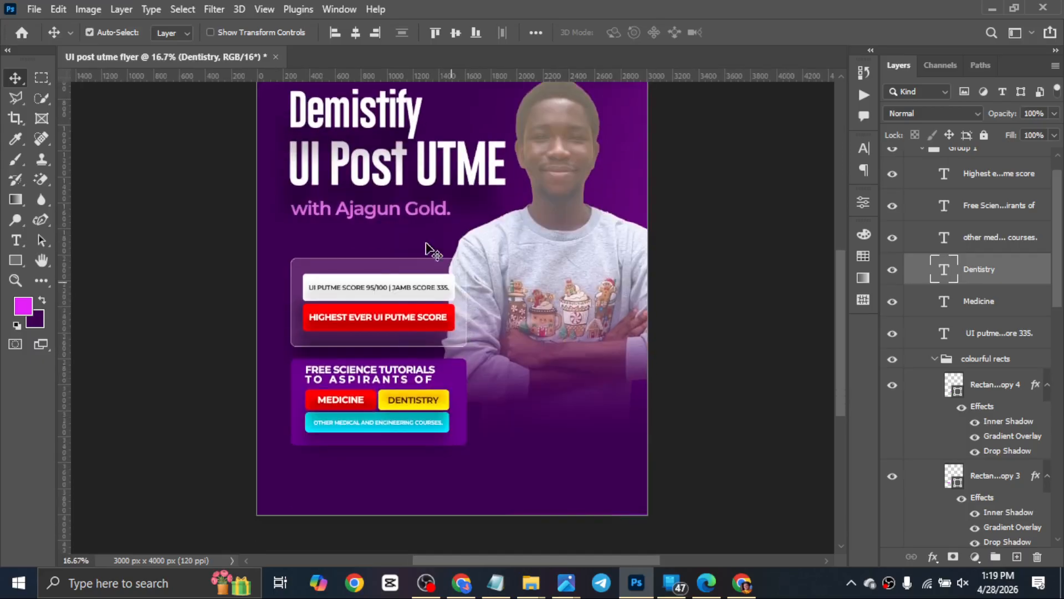
# Duplicate the translucent score box and stretch the copy to about 112% width and 259% height around both boxes.
pyautogui.click(367, 265)
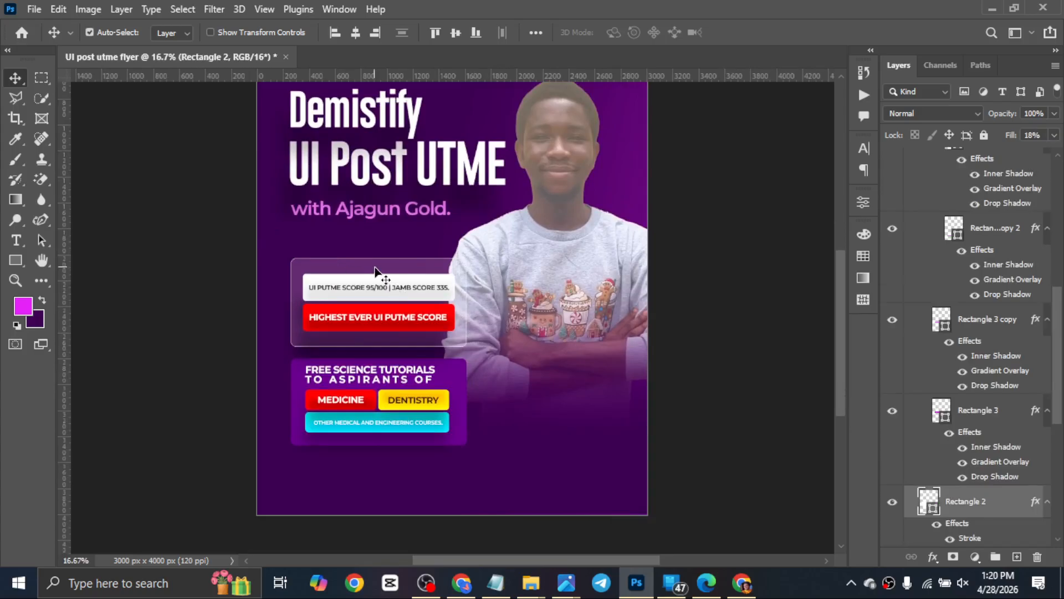
pyautogui.moveTo(375, 270); pyautogui.dragTo(520, 228)
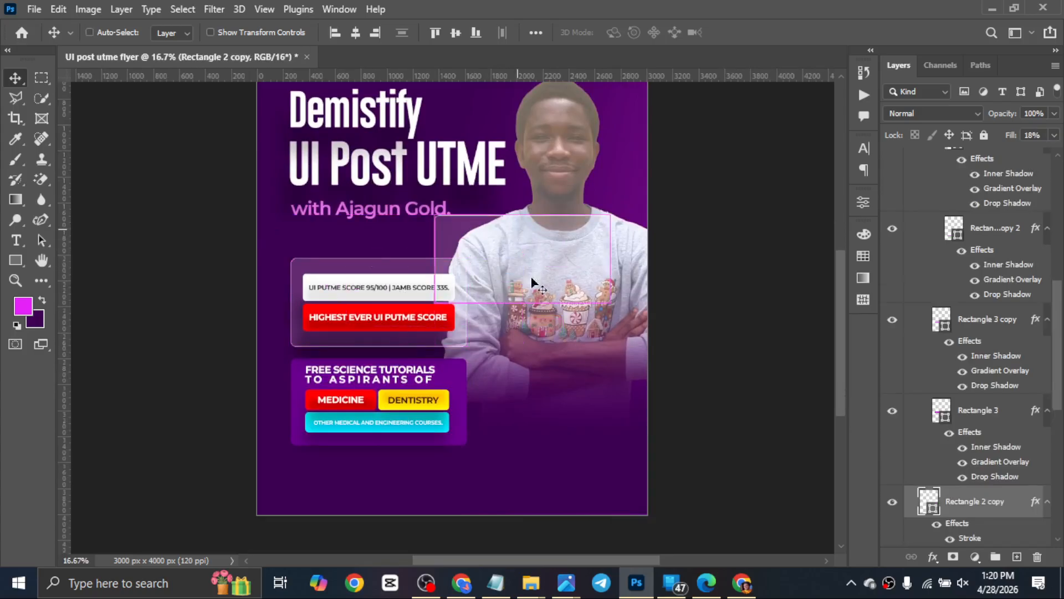
pyautogui.hotkey('ctrl', 't')
pyautogui.moveTo(525, 305); pyautogui.dragTo(524, 423)
pyautogui.moveTo(436, 318); pyautogui.dragTo(389, 340)
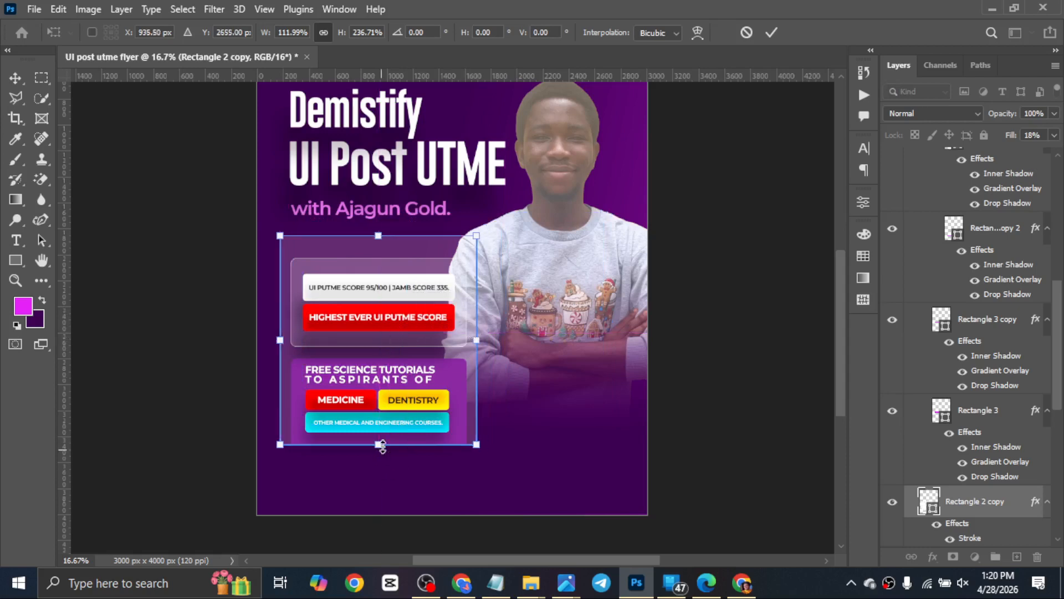
pyautogui.moveTo(382, 446)
pyautogui.mouseDown()
pyautogui.moveTo(380, 475)
pyautogui.moveTo(384, 463)
pyautogui.mouseUp()
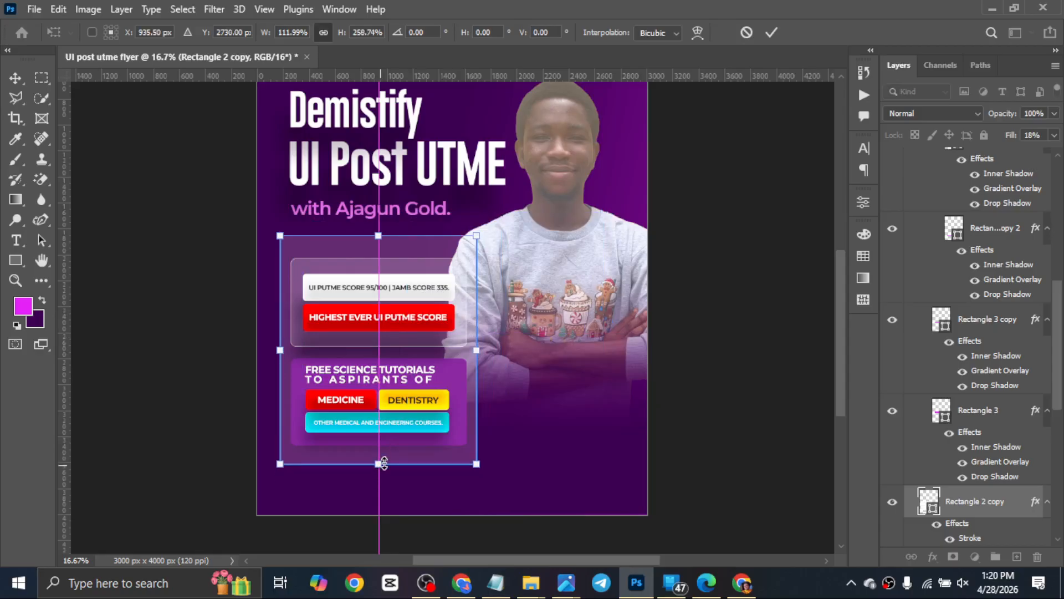
pyautogui.press('Return')
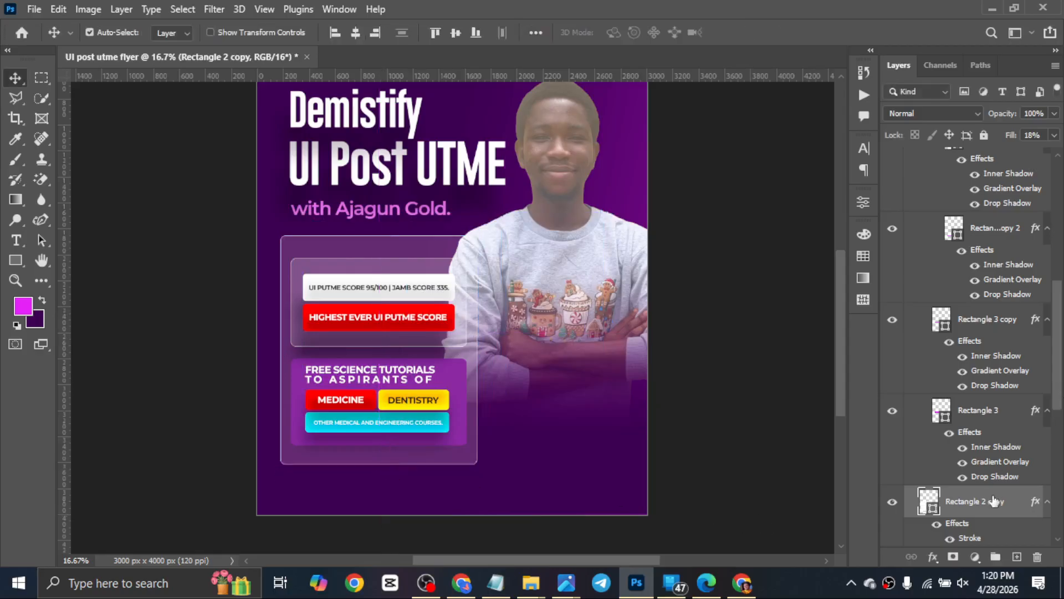
# Restack the large translucent box just above the Subject group and shift it slightly down, to about Y 2795 px.
pyautogui.scroll(-5, 994, 501)
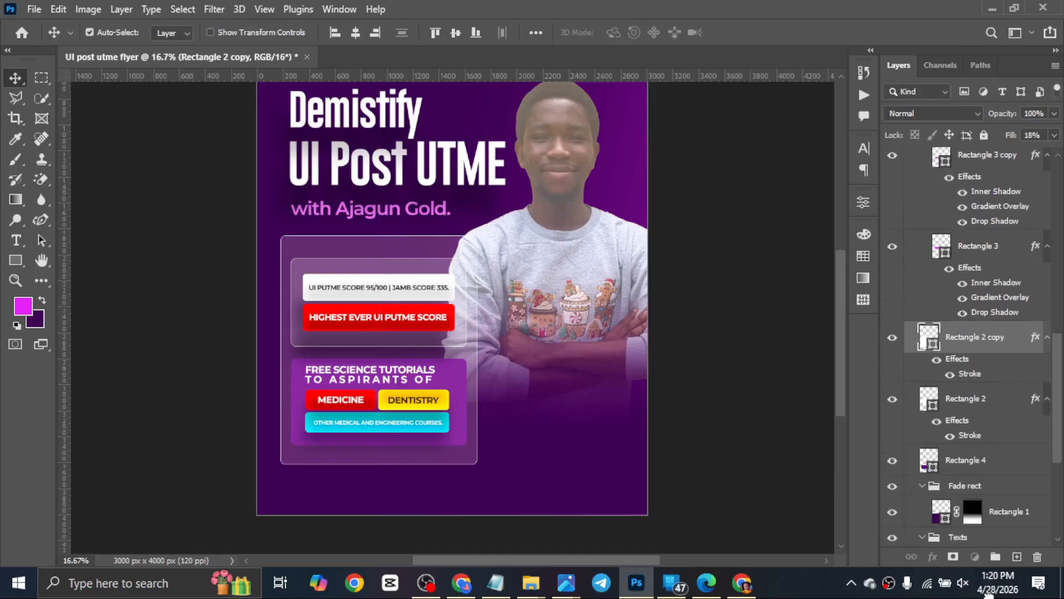
pyautogui.moveTo(988, 595); pyautogui.dragTo(997, 484)
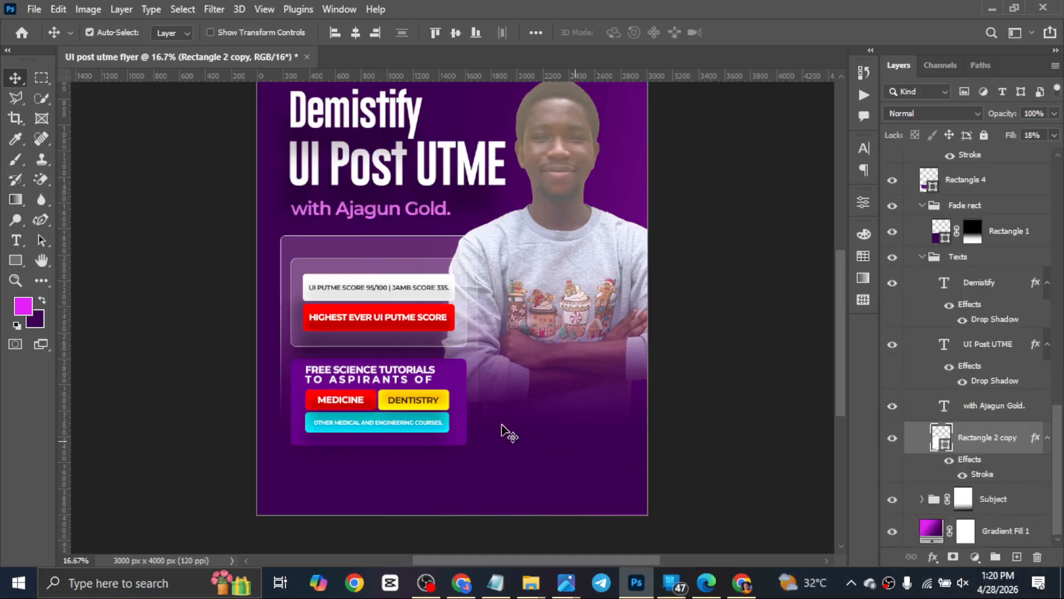
pyautogui.hotkey('ctrl', 't')
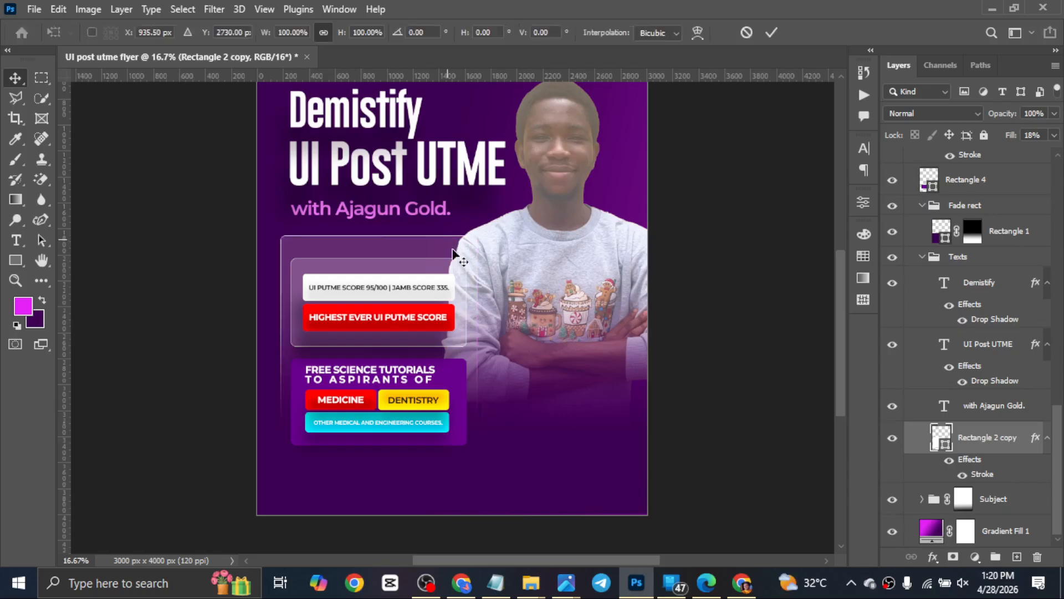
pyautogui.moveTo(410, 252); pyautogui.dragTo(410, 253)
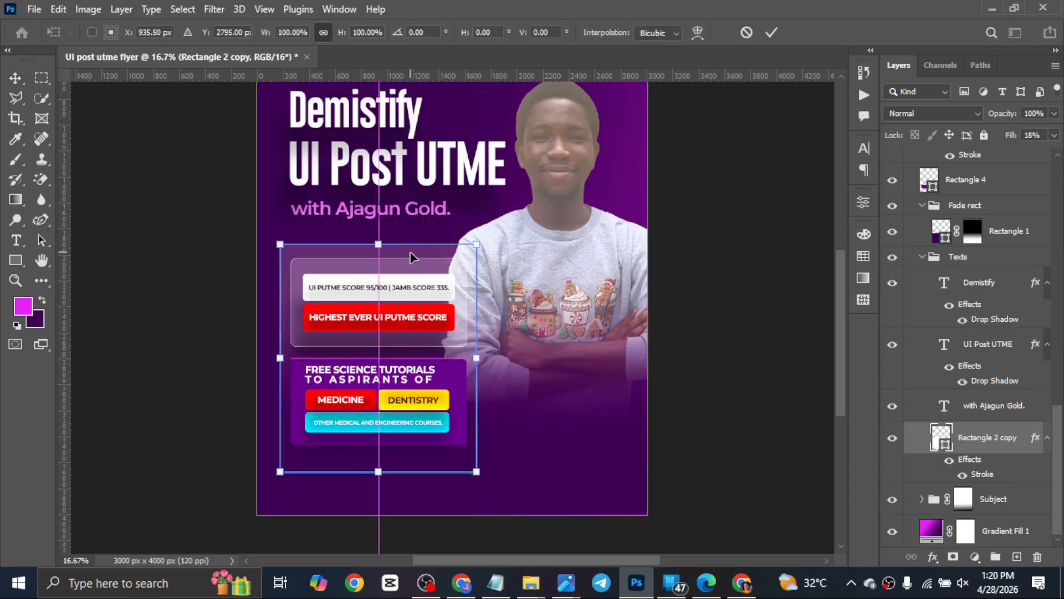
pyautogui.press('Return')
# Increase the large translucent box's corner radius to about 101 px.
pyautogui.scroll(-2, 639, 409)
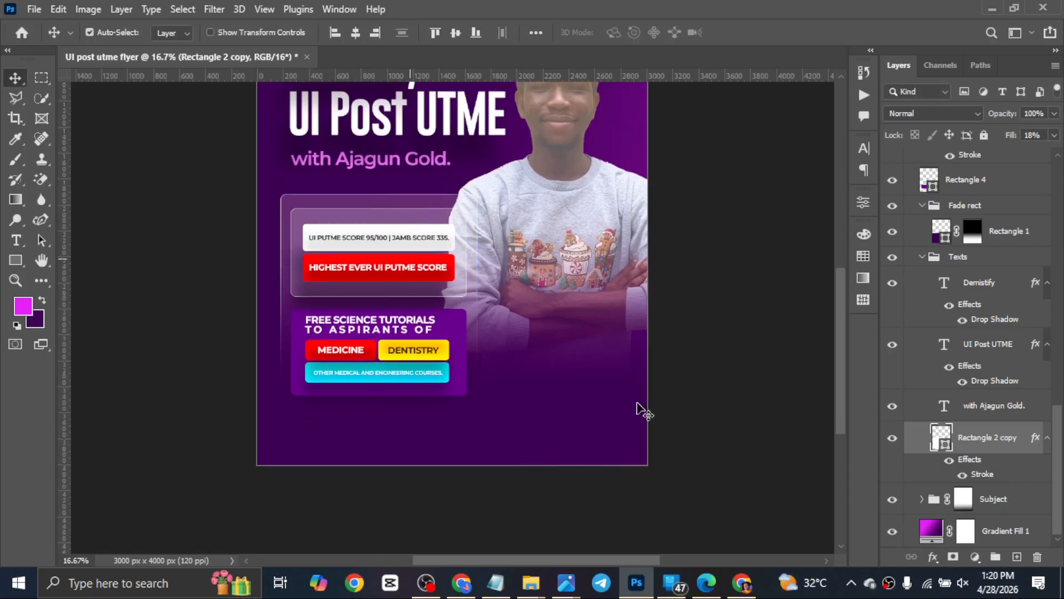
pyautogui.click(860, 205)
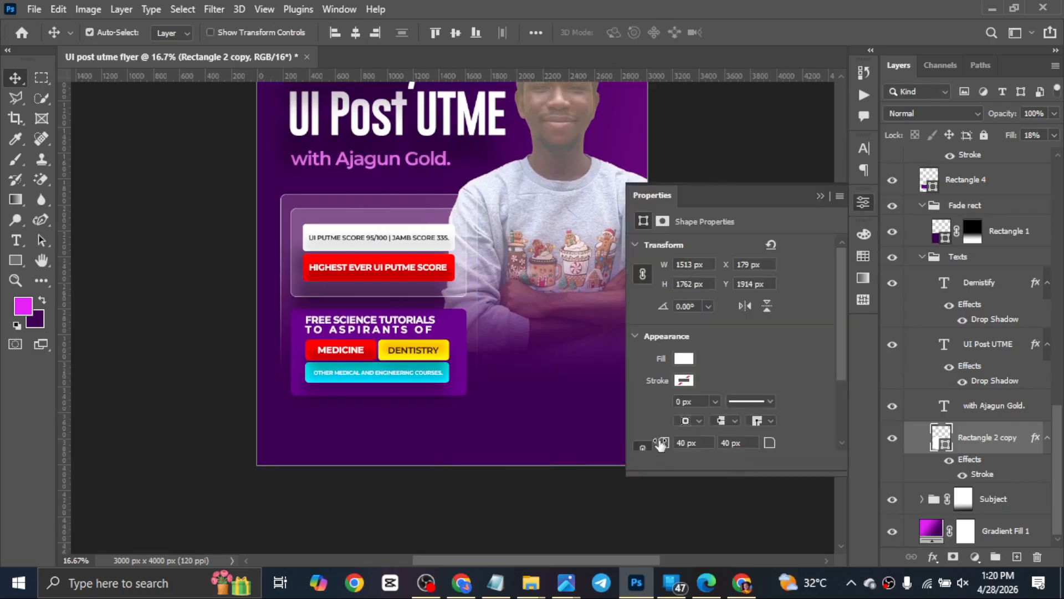
pyautogui.moveTo(662, 443); pyautogui.dragTo(711, 443)
pyautogui.click(821, 195)
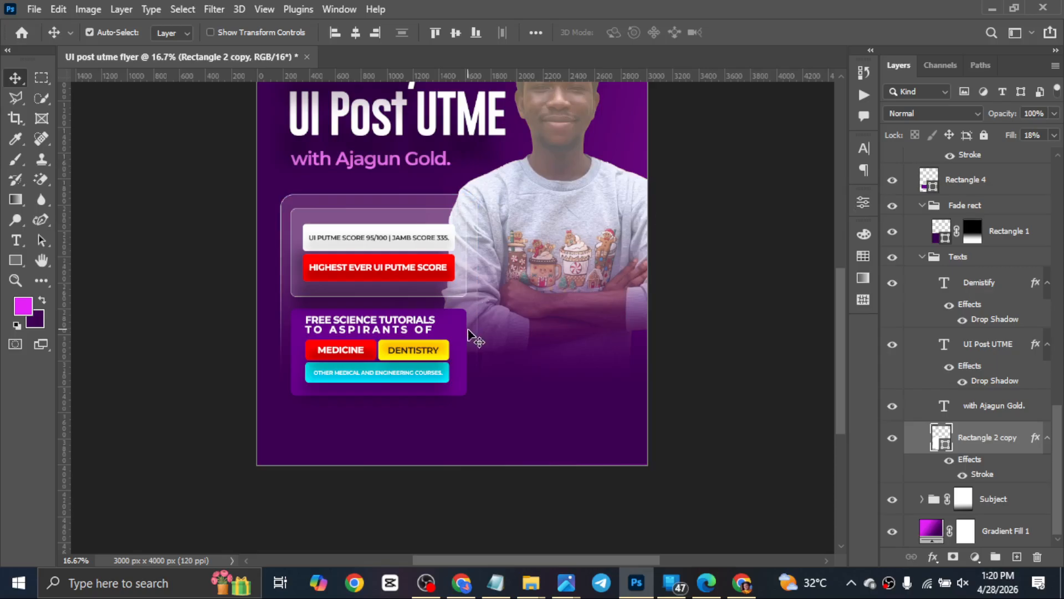
pyautogui.scroll(2, 471, 335)
pyautogui.scroll(-2, 355, 311)
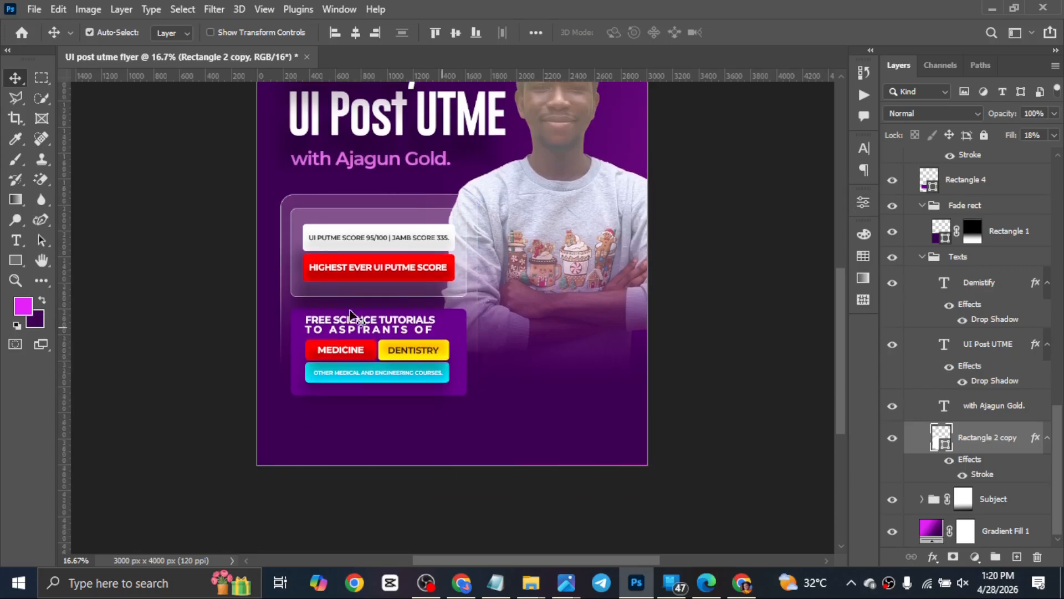
# Check the drop shadow settings of the red bar behind the highest score text and review the boxes around it.
pyautogui.click(350, 277)
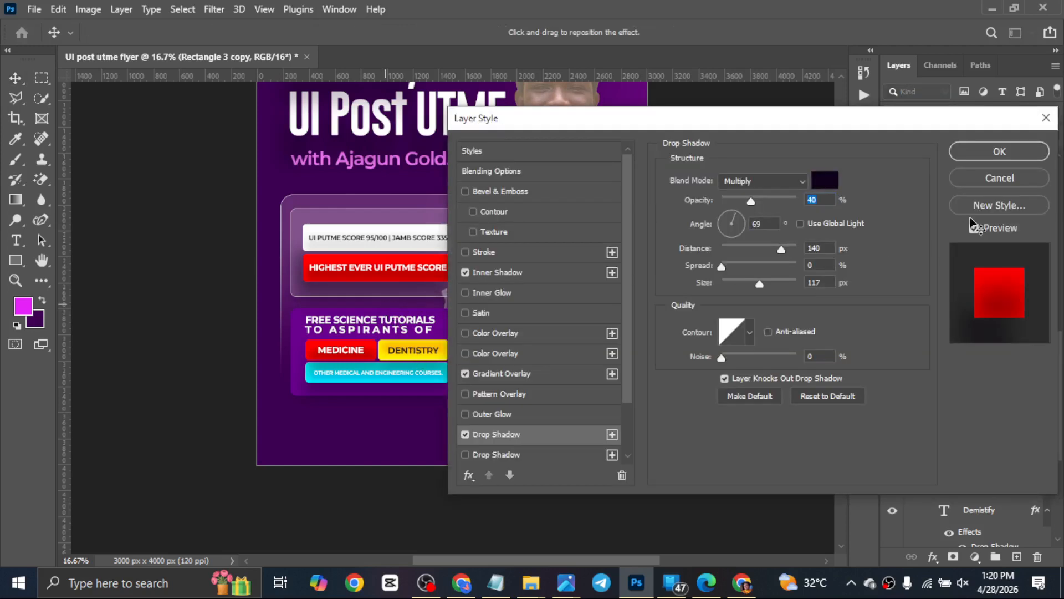
pyautogui.click(999, 151)
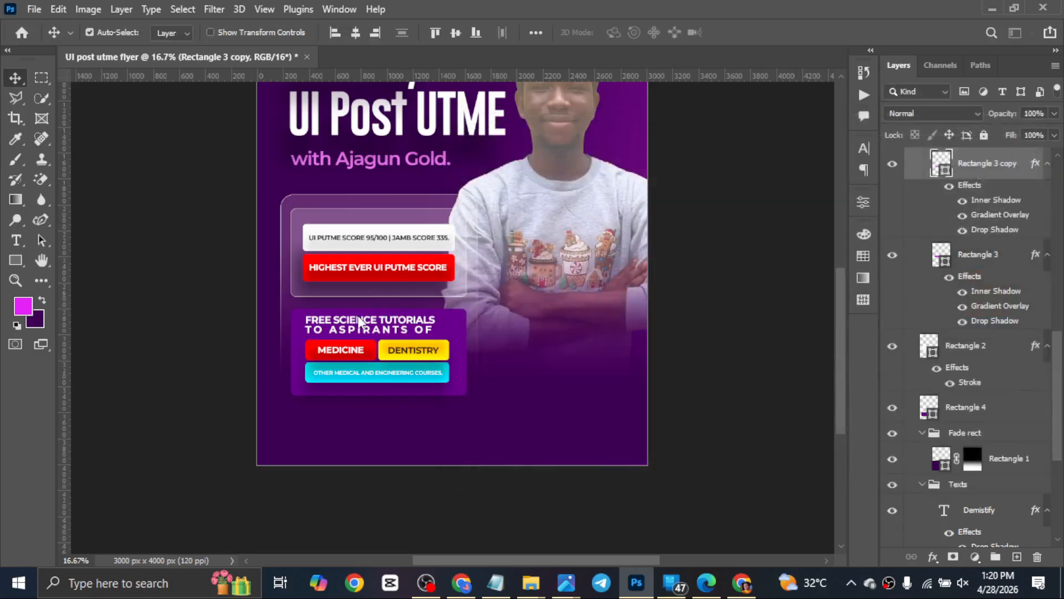
pyautogui.scroll(-2, 359, 321)
pyautogui.scroll(4, 368, 352)
pyautogui.scroll(-1, 369, 352)
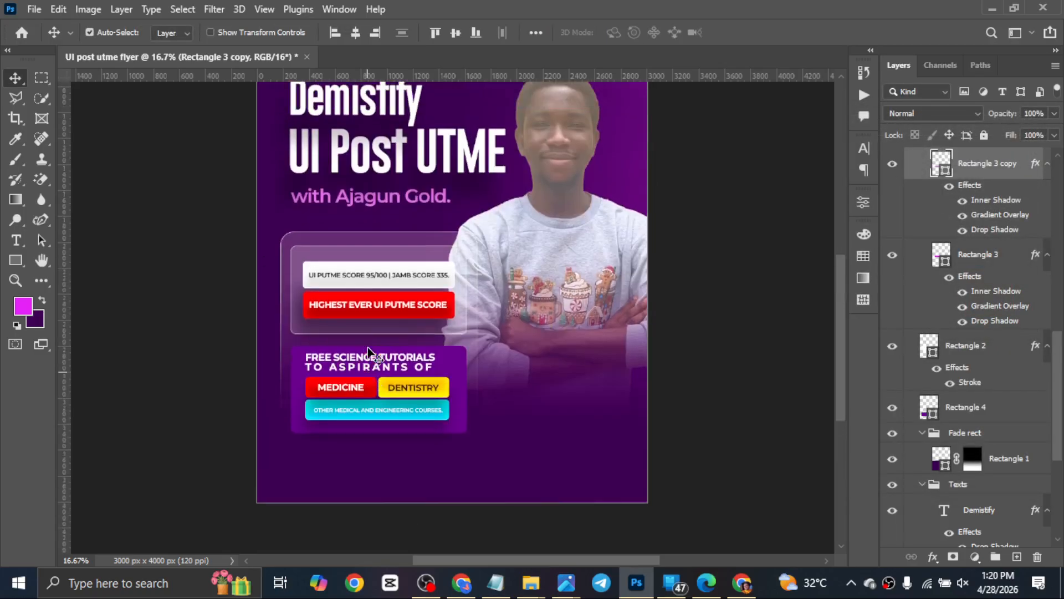
pyautogui.scroll(1, 369, 352)
pyautogui.scroll(-2, 376, 377)
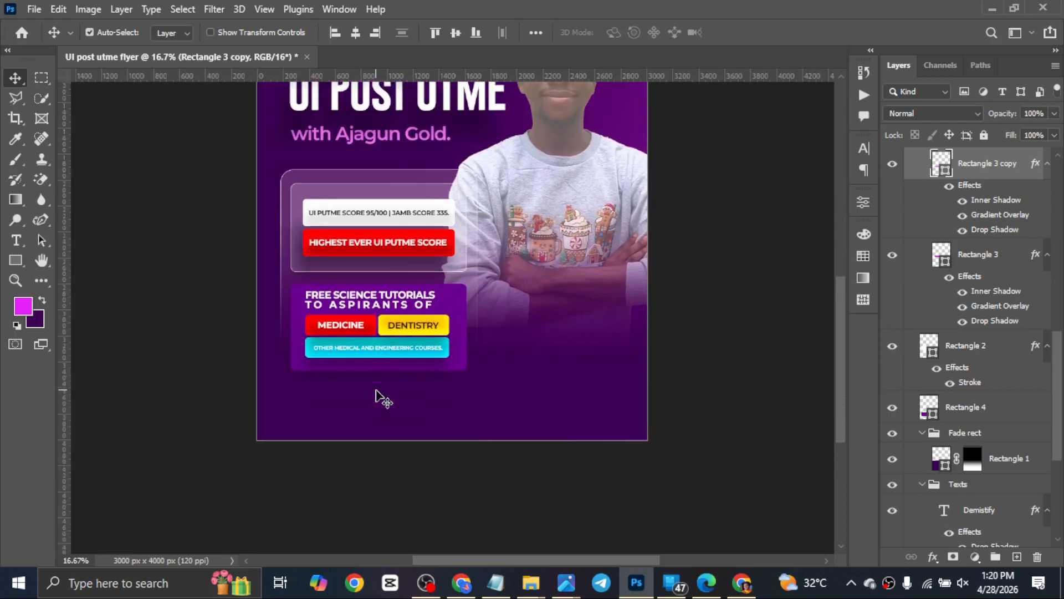
pyautogui.scroll(1, 383, 399)
# Draw a rectangle of about 3555 by 568 px across the flyer's bottom edge and fill it with white.
pyautogui.click(188, 265)
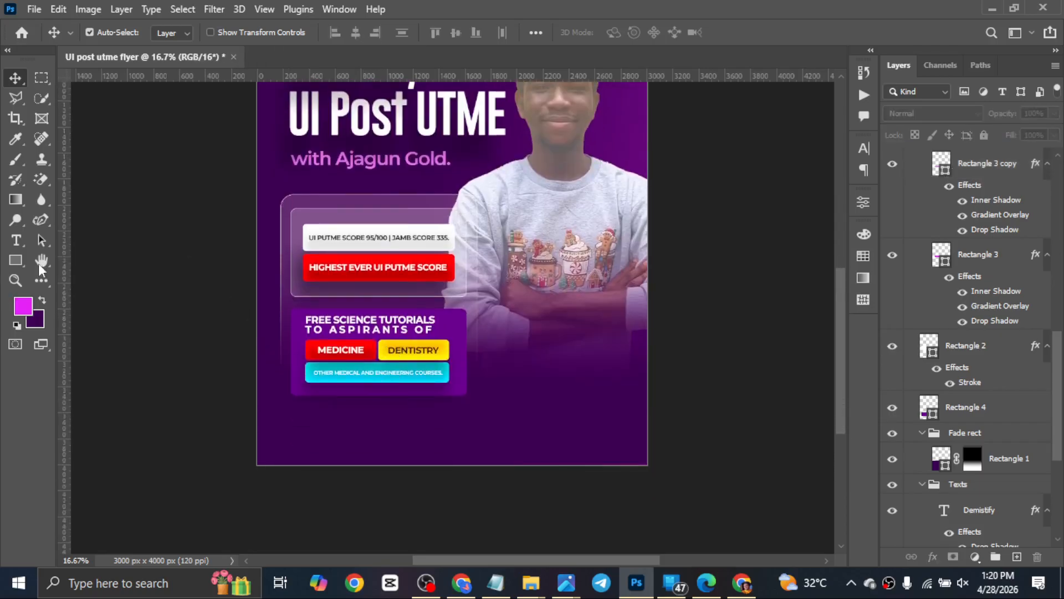
pyautogui.click(16, 260)
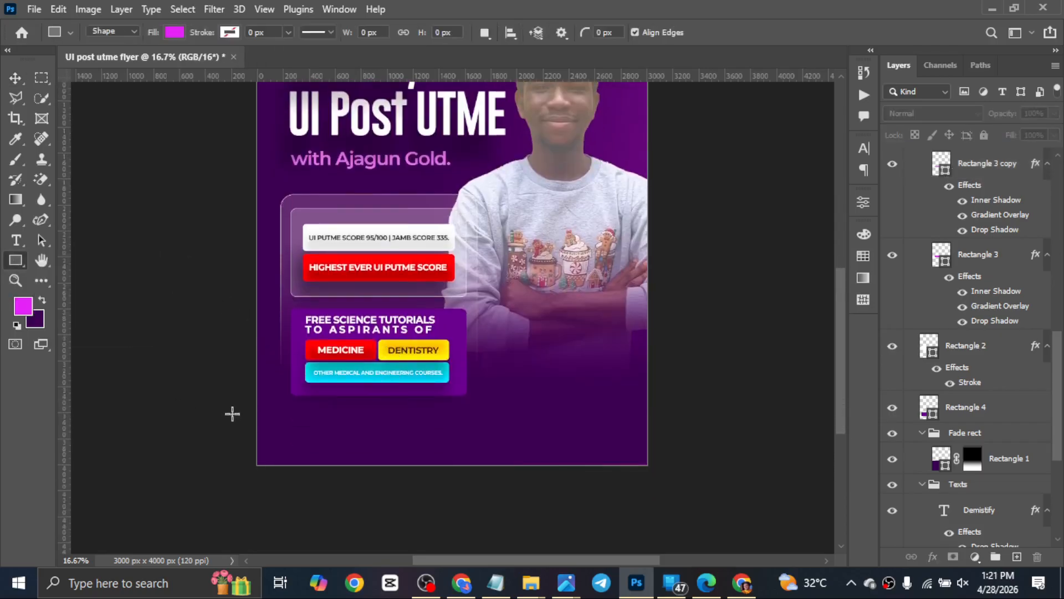
pyautogui.moveTo(231, 414); pyautogui.dragTo(693, 488)
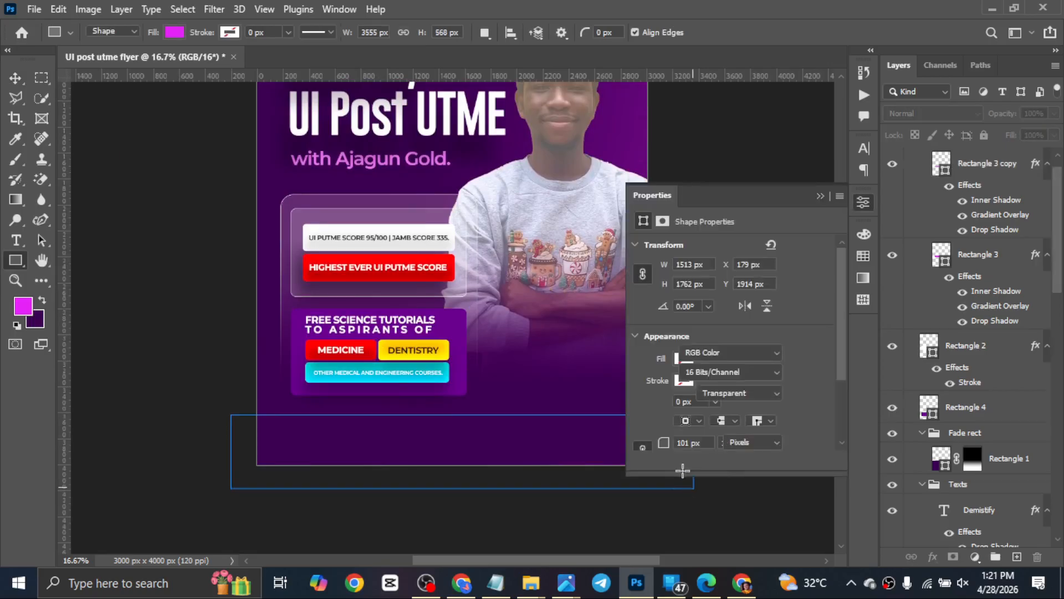
pyautogui.press('v')
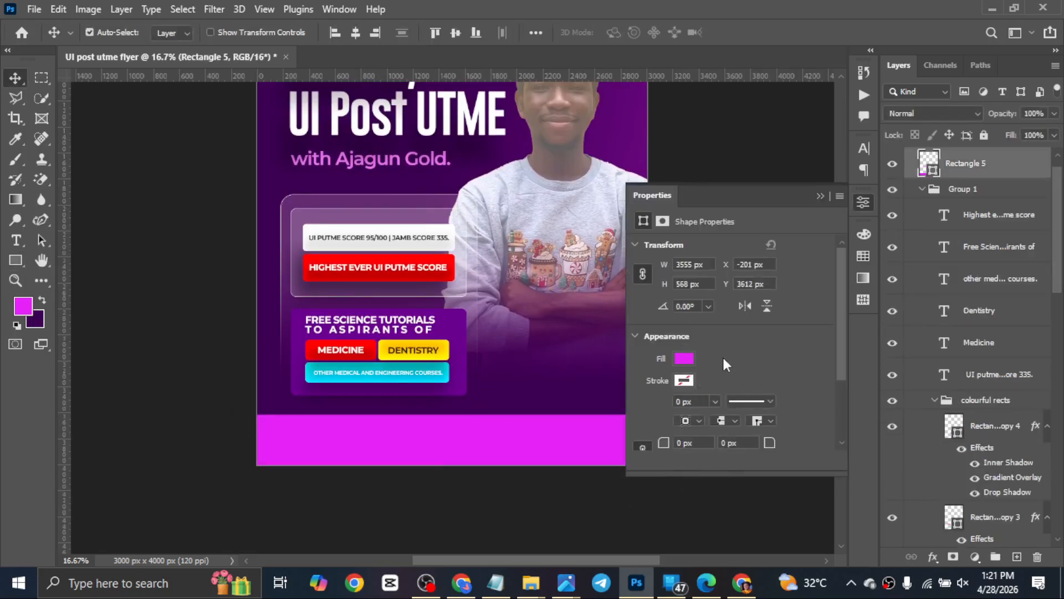
pyautogui.click(685, 360)
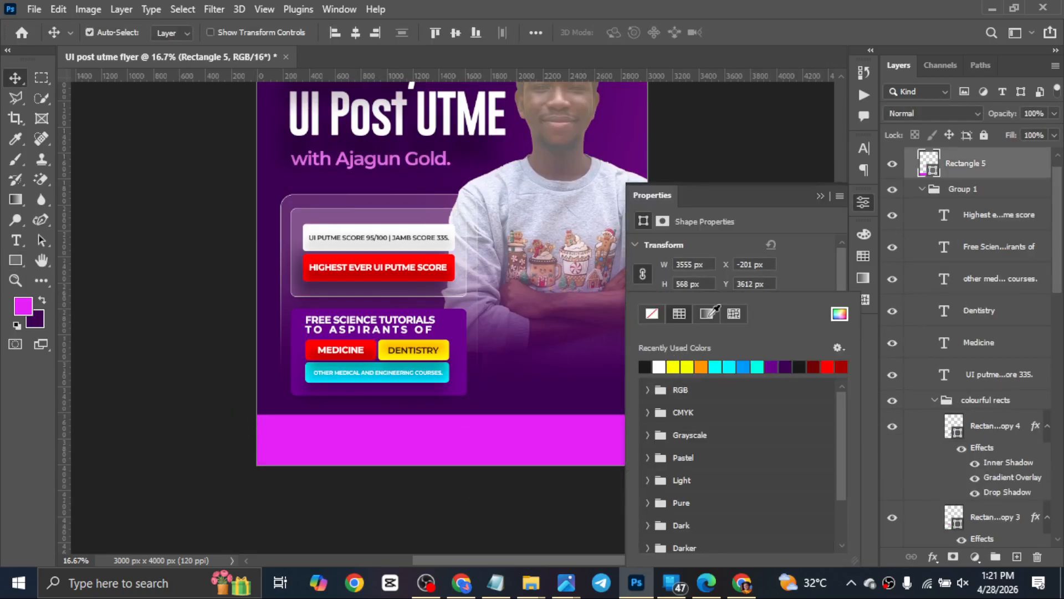
pyautogui.click(658, 367)
pyautogui.click(821, 197)
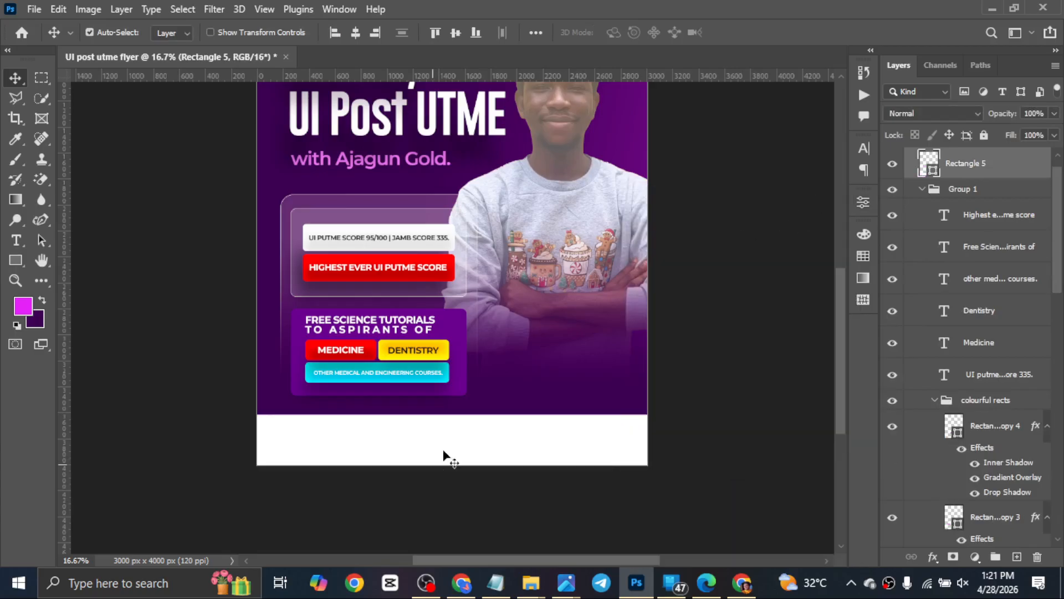
# Examine the large translucent box and the overall flyer composition with the white footer strip.
pyautogui.scroll(1, 449, 449)
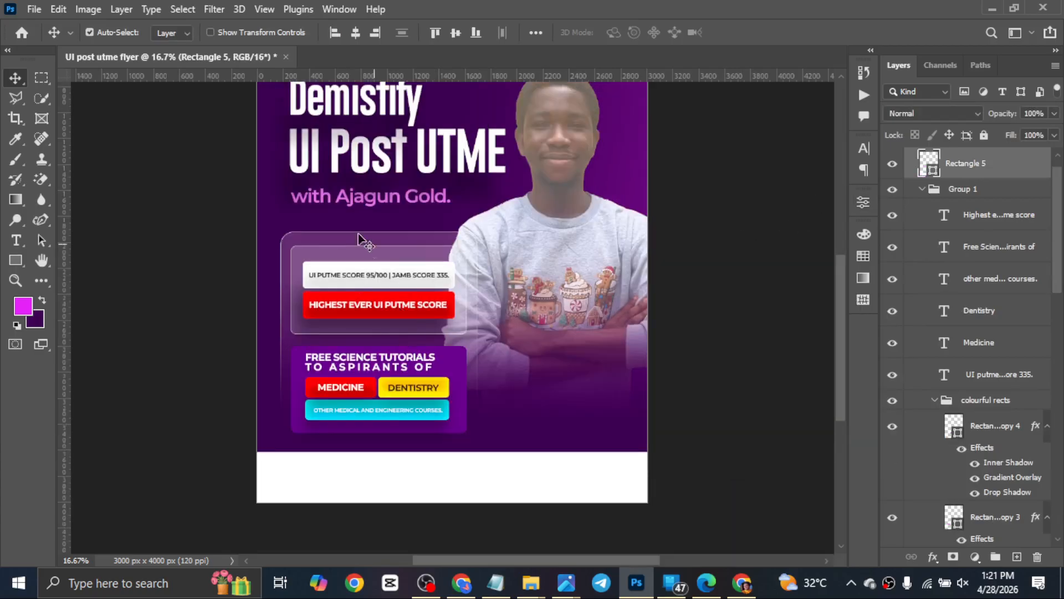
pyautogui.scroll(1, 388, 310)
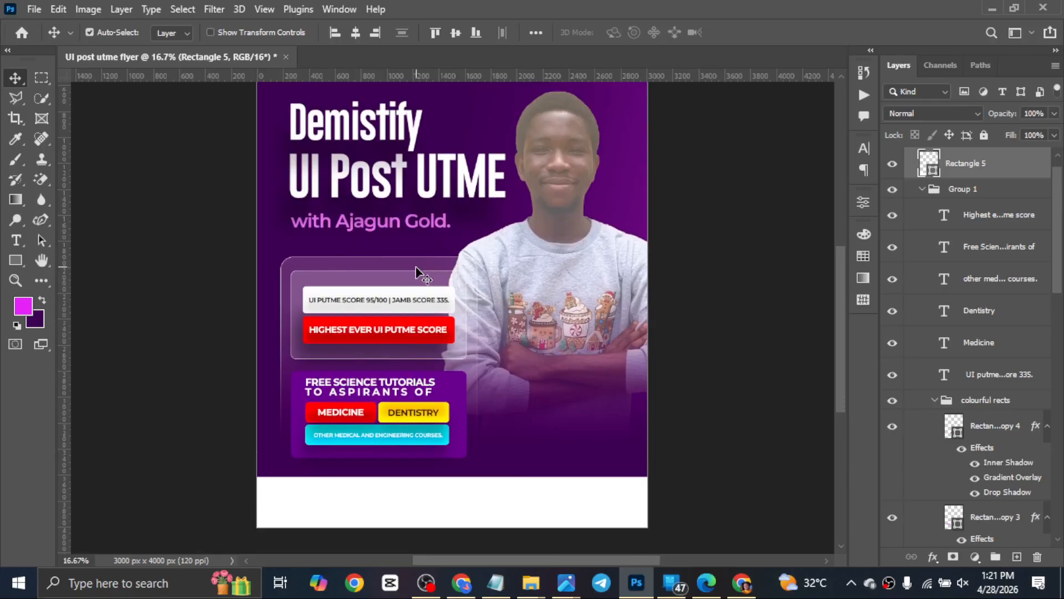
pyautogui.click(421, 275)
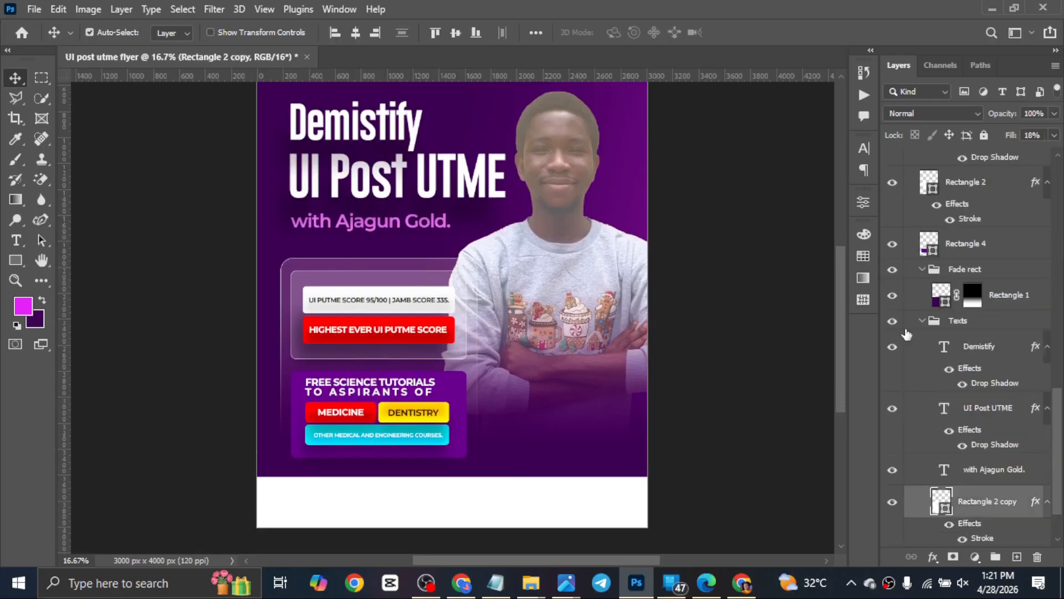
pyautogui.scroll(-2, 586, 443)
pyautogui.click(586, 443)
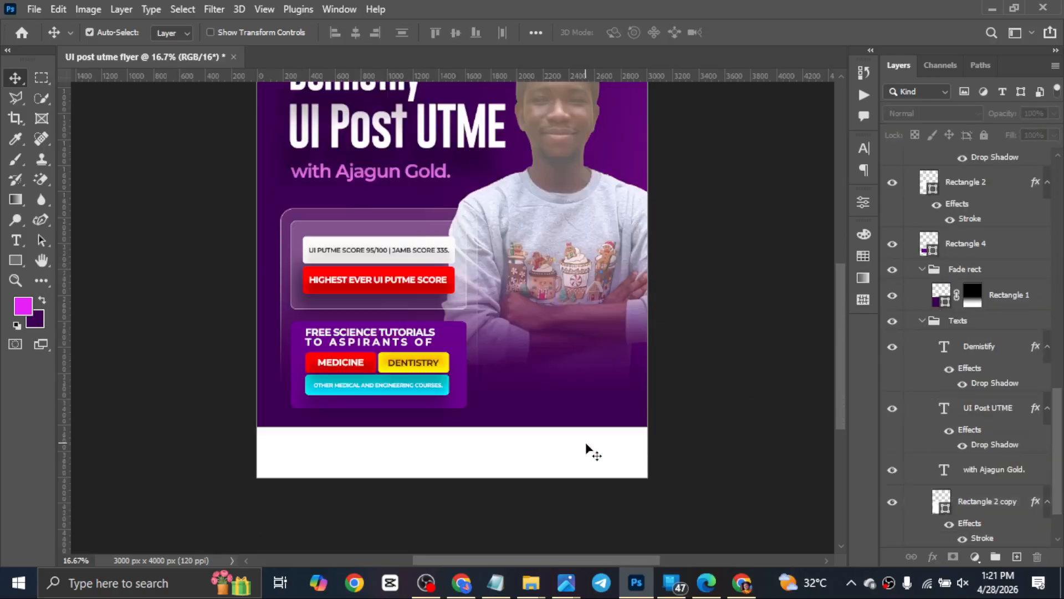
pyautogui.scroll(2, 586, 444)
pyautogui.scroll(3, 586, 444)
pyautogui.scroll(-4, 575, 466)
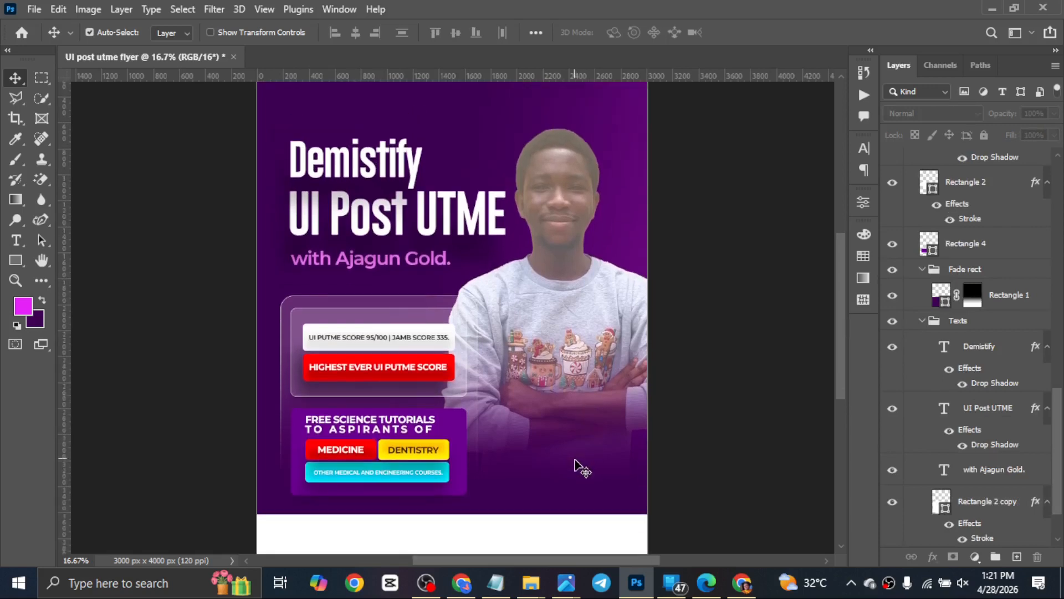
pyautogui.scroll(4, 575, 471)
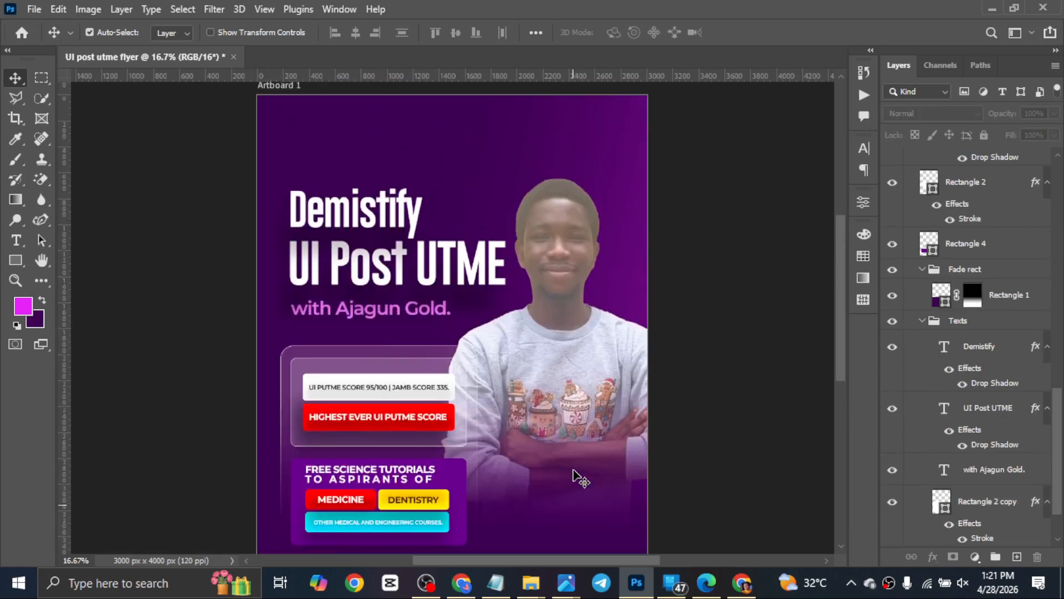
# Switch to File Explorer and place the finished "Post UTME Flyer" image from the Pictures folder into the flyer document.
pyautogui.scroll(-5, 465, 460)
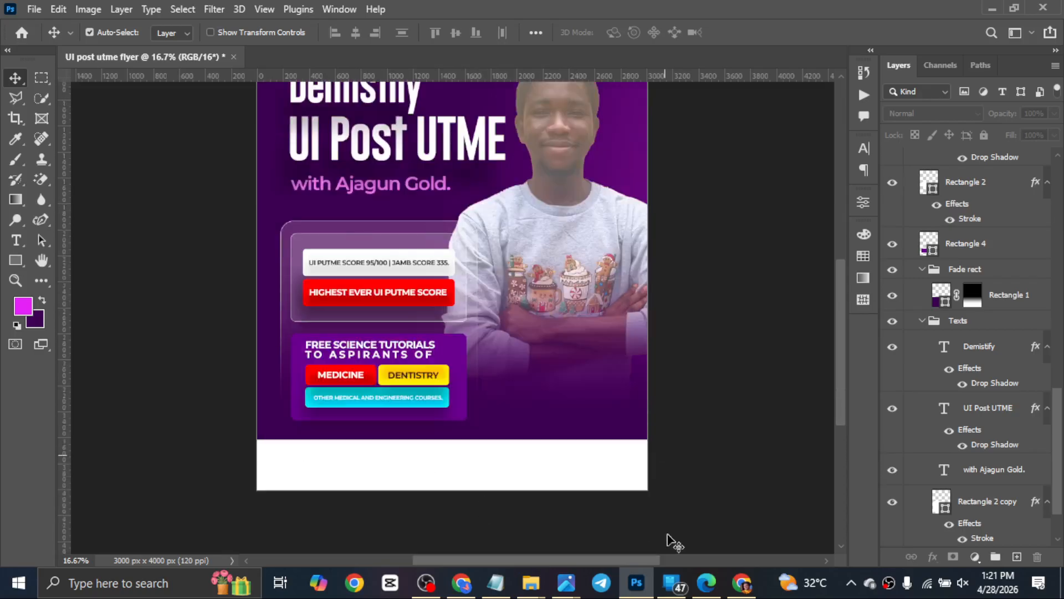
pyautogui.moveTo(531, 582)
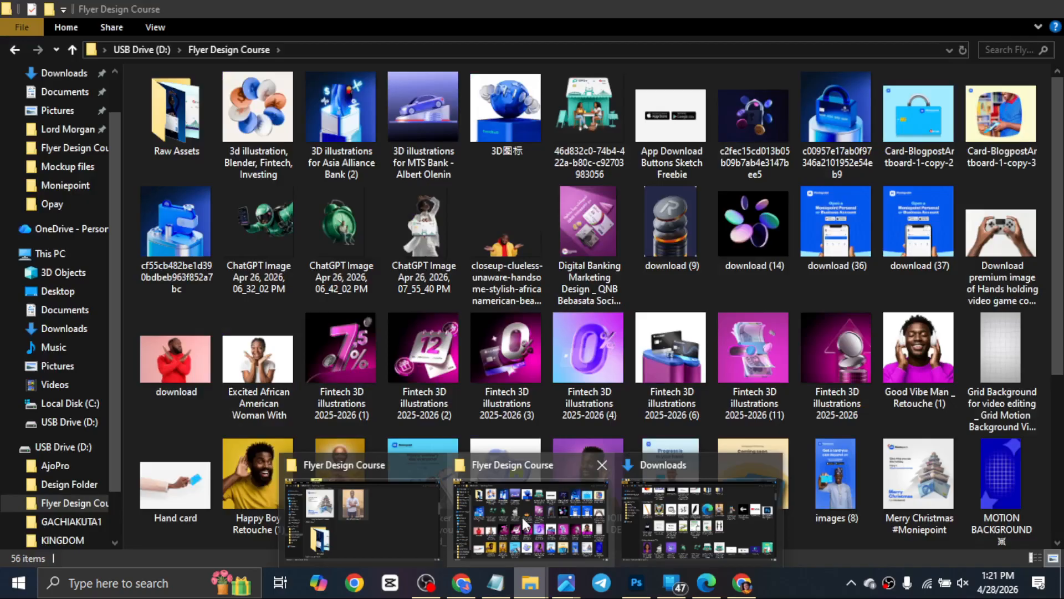
pyautogui.click(522, 517)
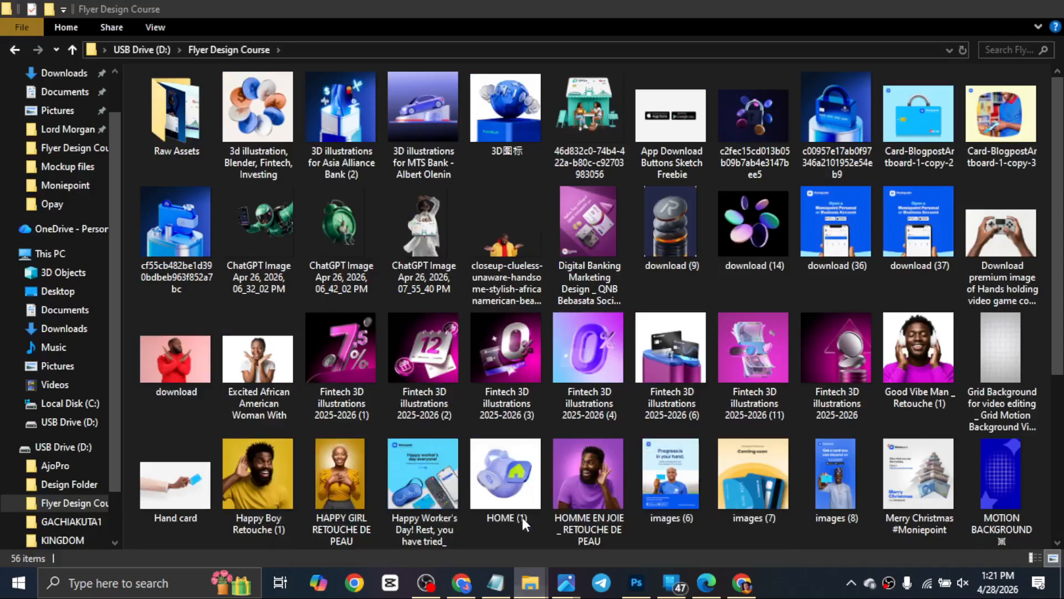
pyautogui.moveTo(530, 582)
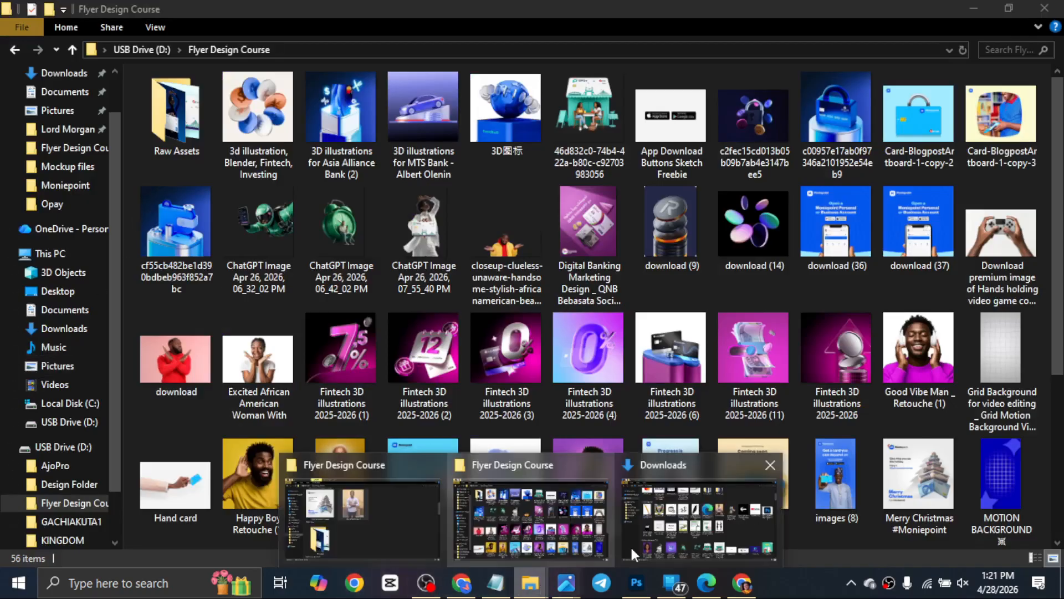
pyautogui.click(367, 507)
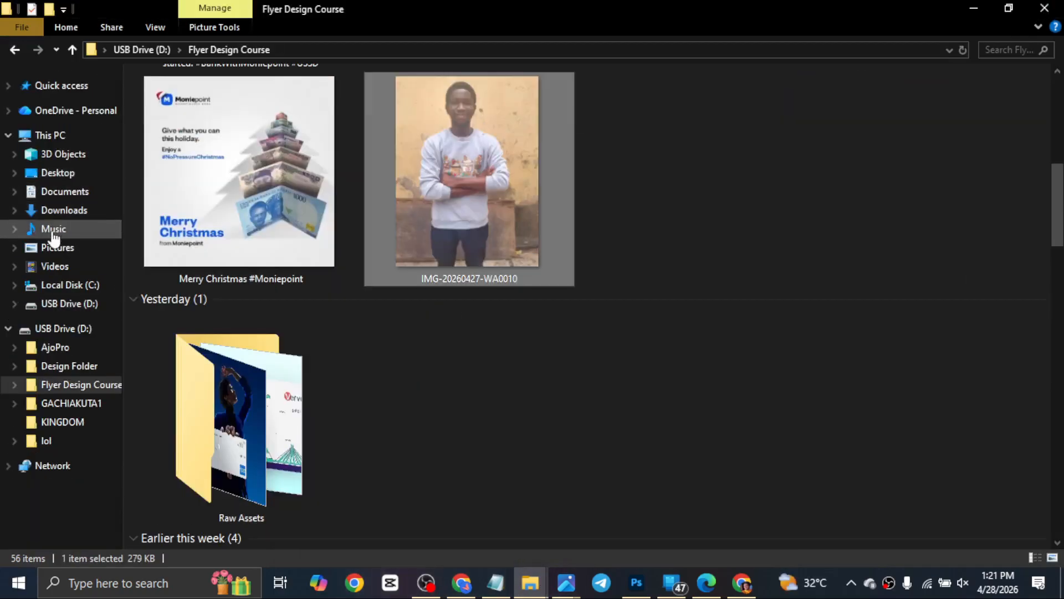
pyautogui.click(53, 249)
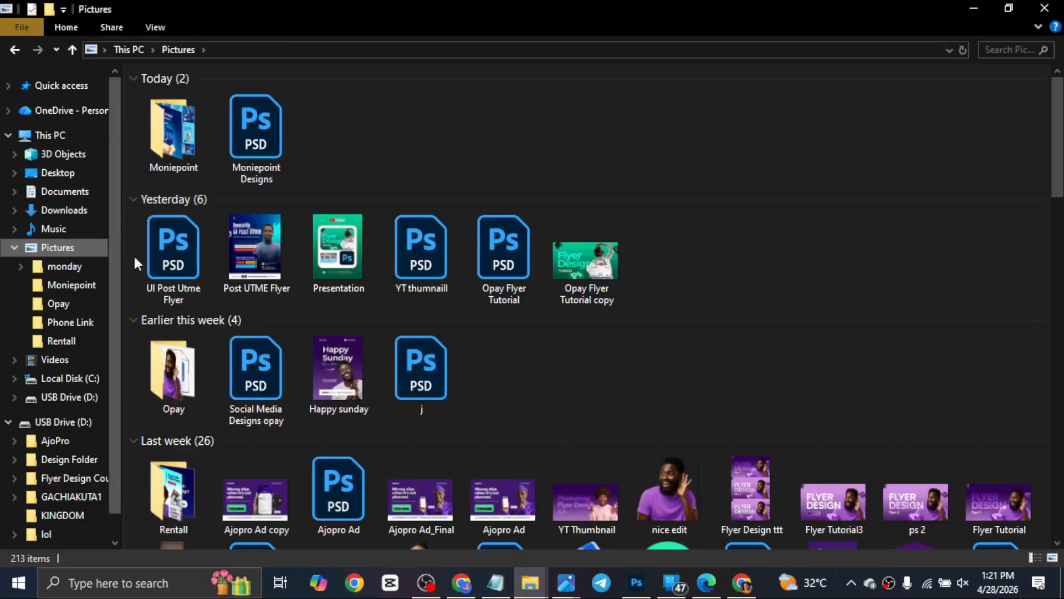
pyautogui.moveTo(254, 261); pyautogui.dragTo(523, 424)
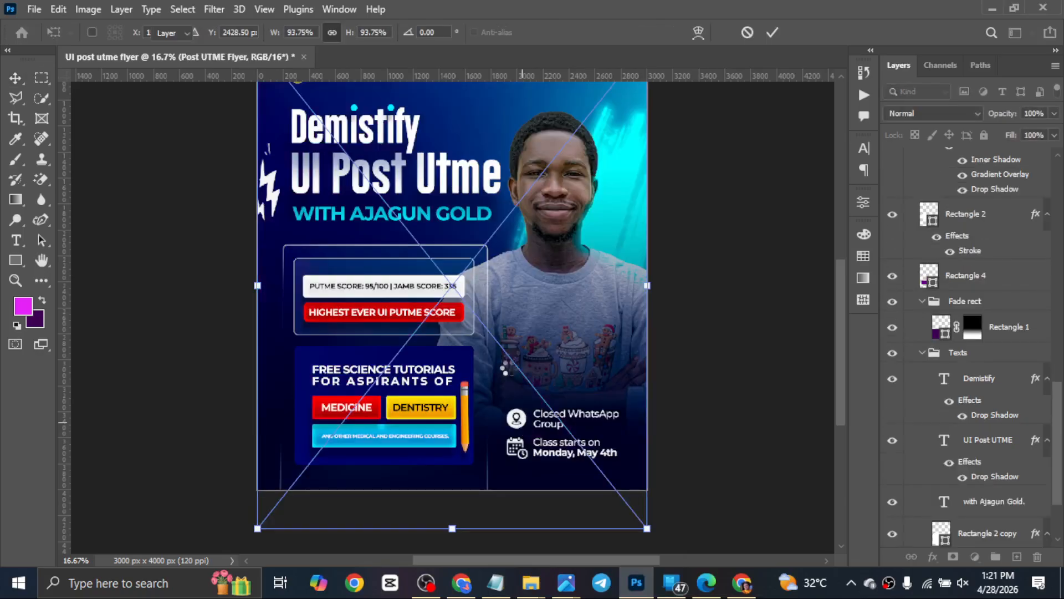
pyautogui.press('Return')
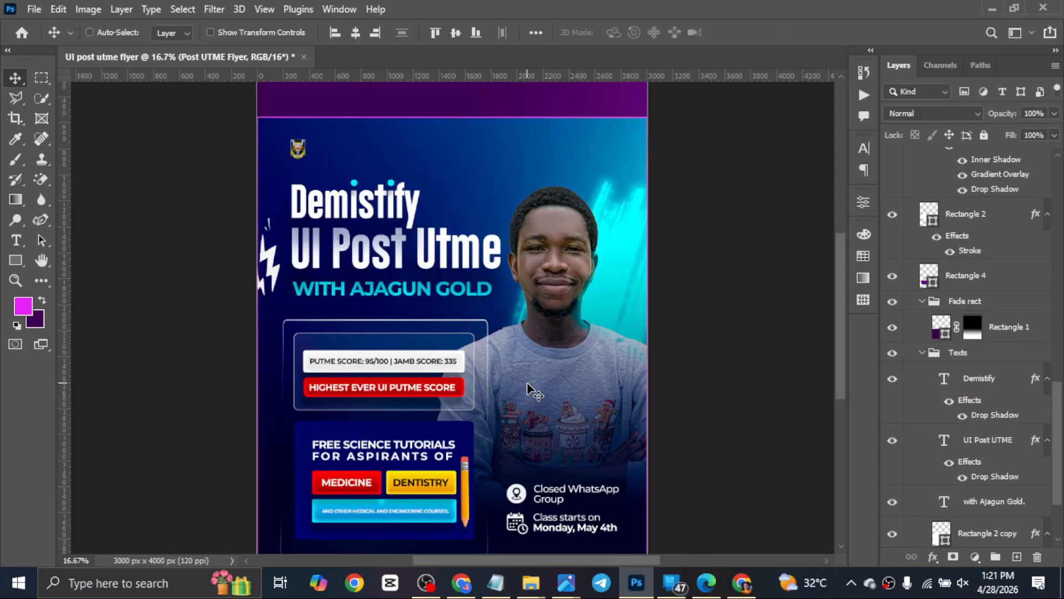
# Copy the "Register Today" contact strip from the placed Post UTME Flyer to a new layer and delete the placed flyer.
pyautogui.hotkey('ctrl', '-')
pyautogui.moveTo(552, 272); pyautogui.dragTo(553, 205)
pyautogui.click(42, 78)
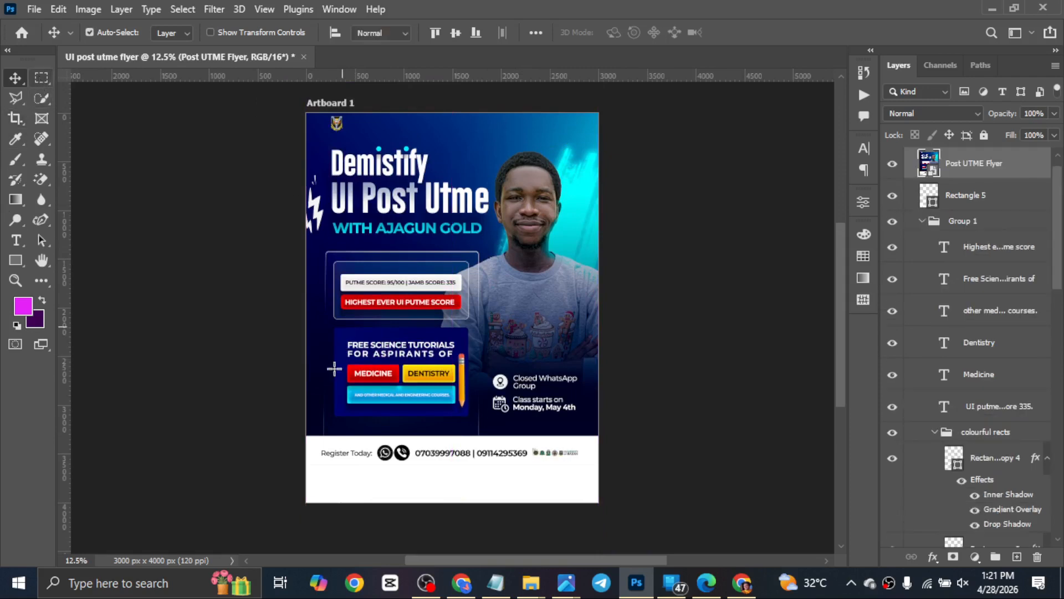
pyautogui.moveTo(301, 437); pyautogui.dragTo(602, 480)
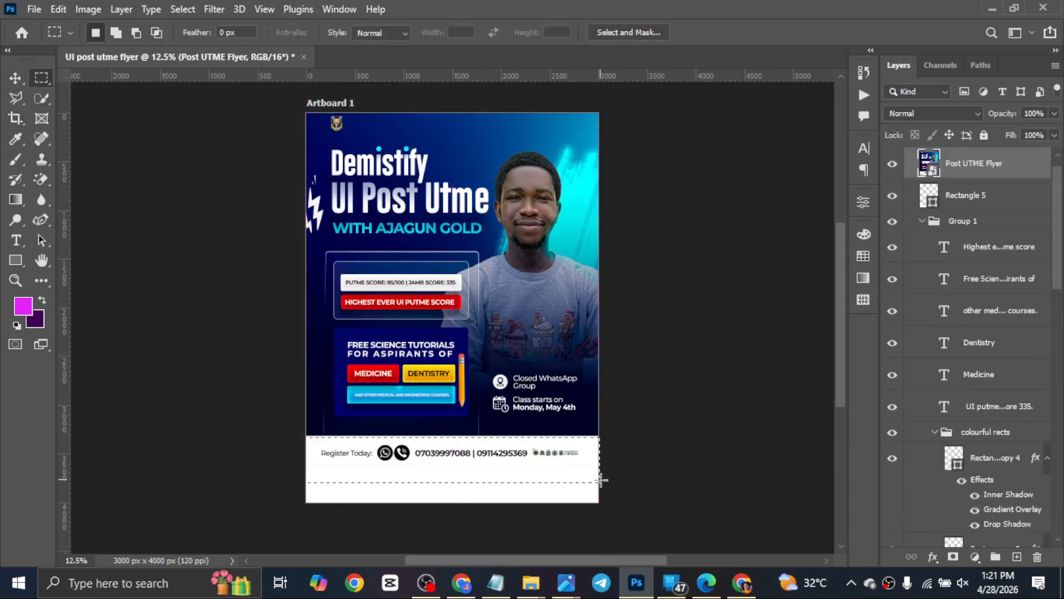
pyautogui.hotkey('ctrl', 'j')
pyautogui.click(1003, 206)
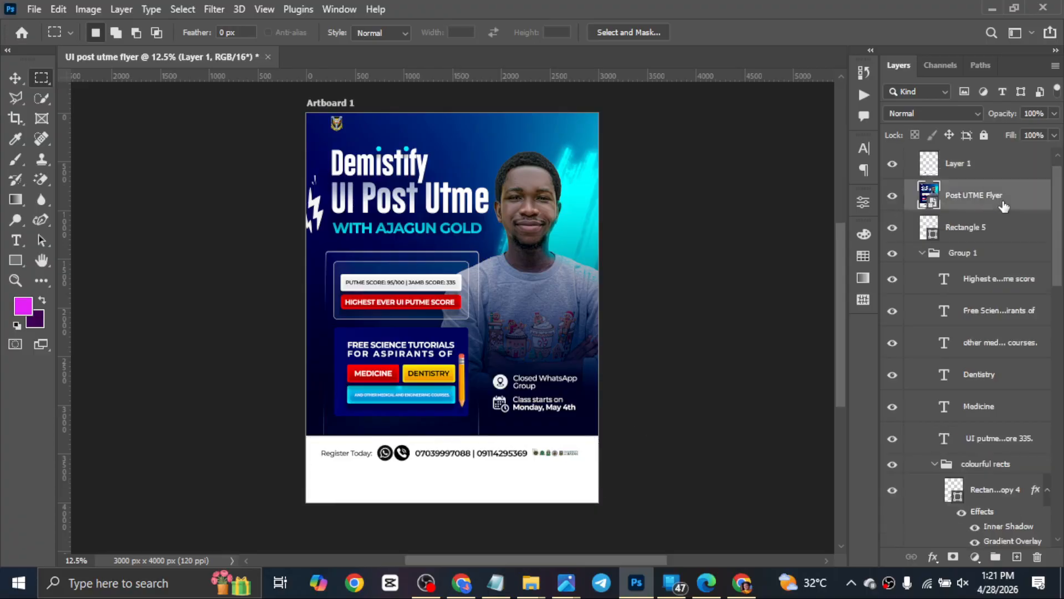
pyautogui.press('Delete')
# Move the copied "Register Today" contact strip down to the middle of the white footer.
pyautogui.press('v')
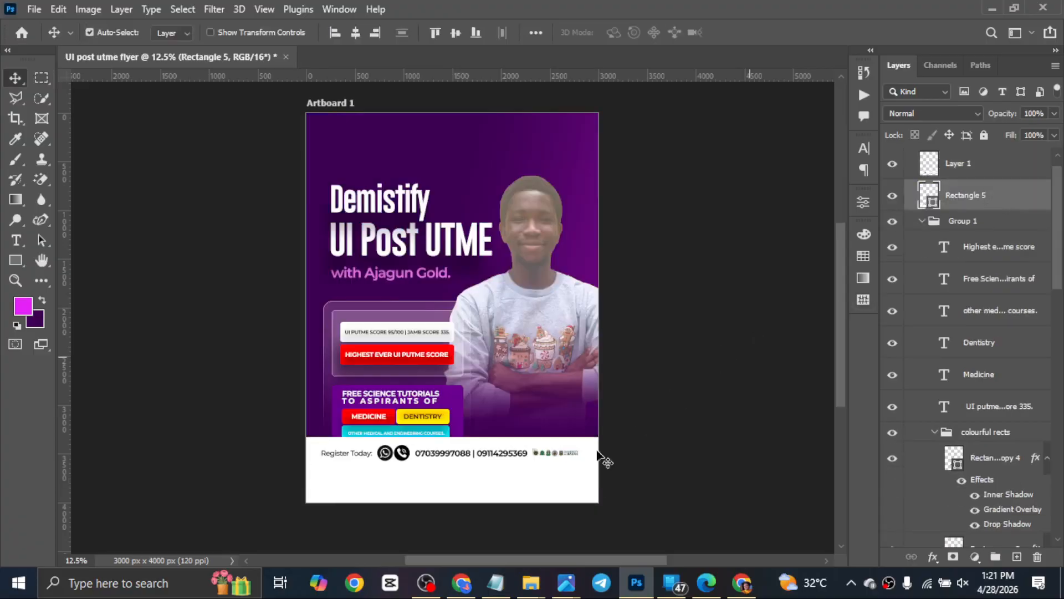
pyautogui.moveTo(535, 459); pyautogui.dragTo(533, 489)
pyautogui.click(737, 462)
pyautogui.scroll(-5, 575, 428)
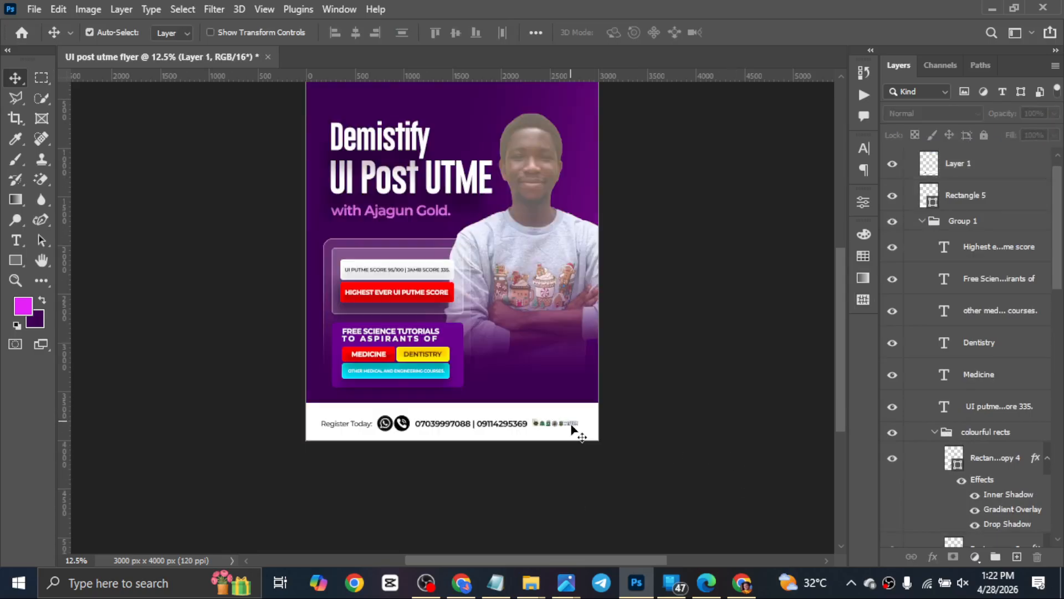
pyautogui.scroll(4, 569, 410)
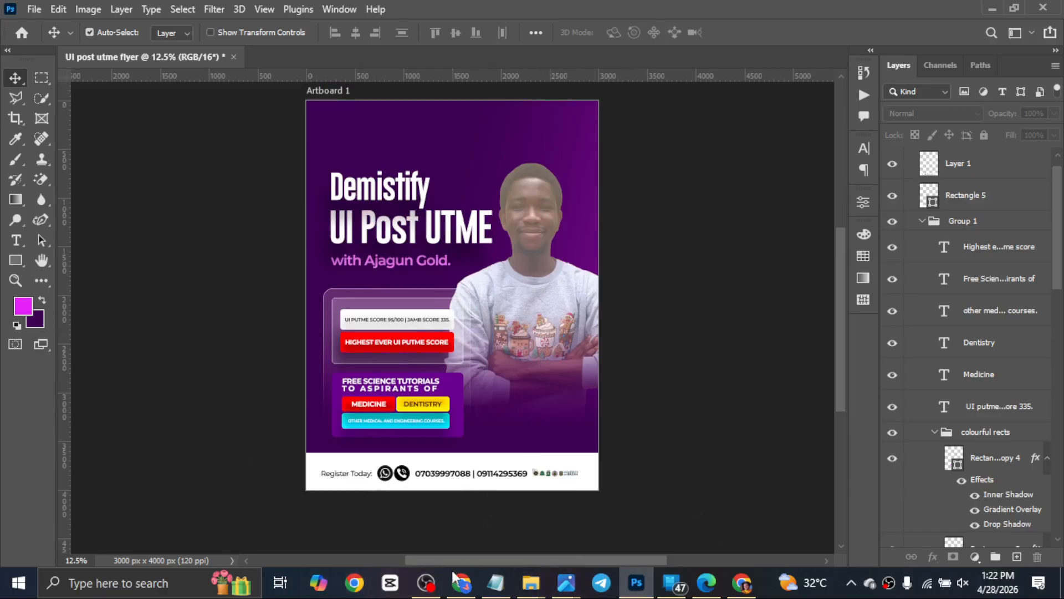
# Switch to the Downloads folder and place the calendar icon image "download (34)" into the flyer.
pyautogui.moveTo(531, 582)
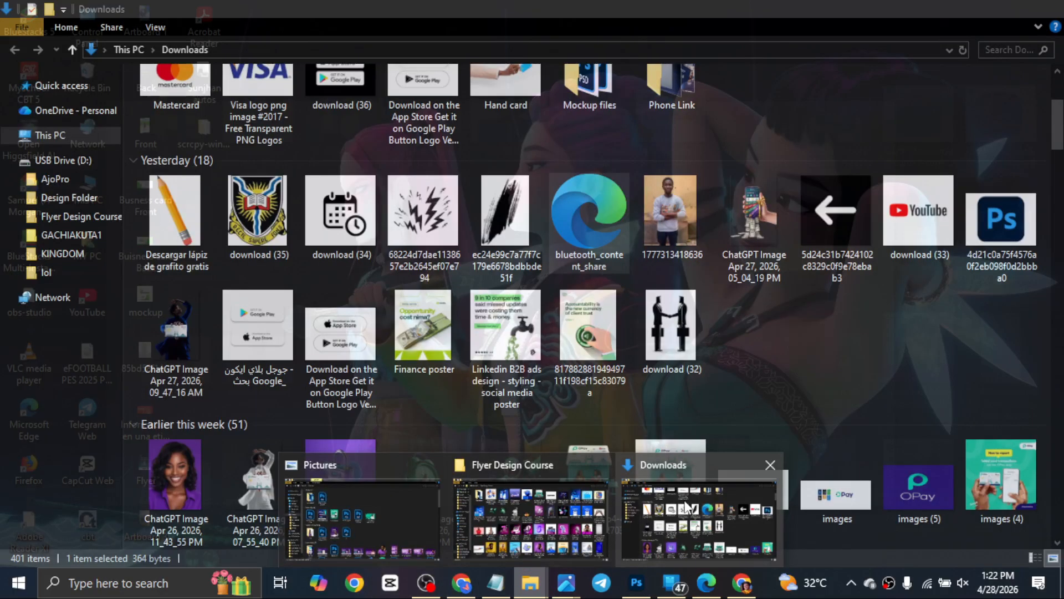
pyautogui.click(699, 519)
pyautogui.click(354, 212)
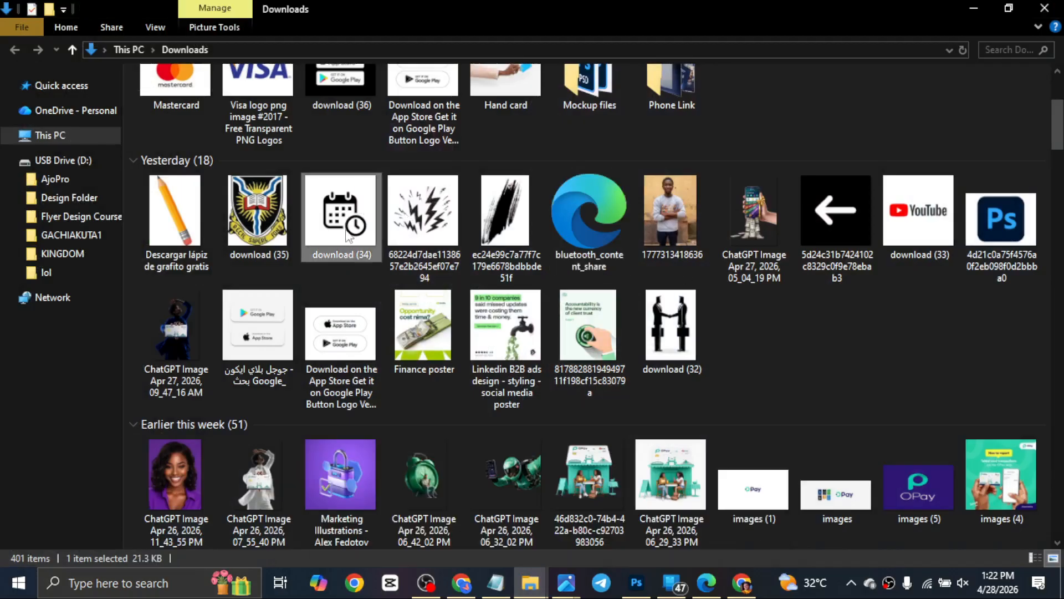
pyautogui.moveTo(348, 235); pyautogui.dragTo(539, 365)
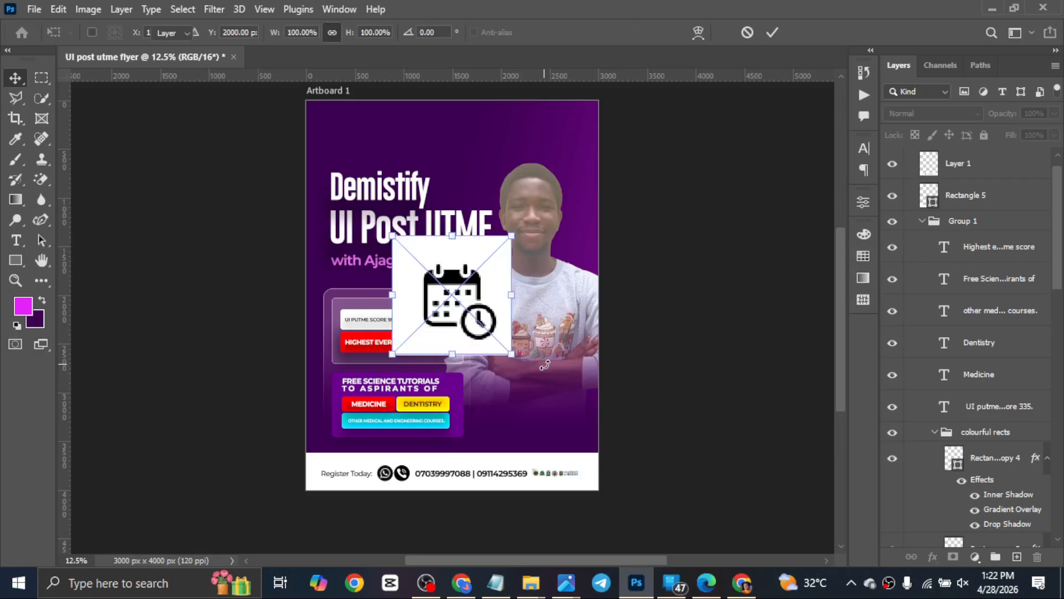
pyautogui.press('Return')
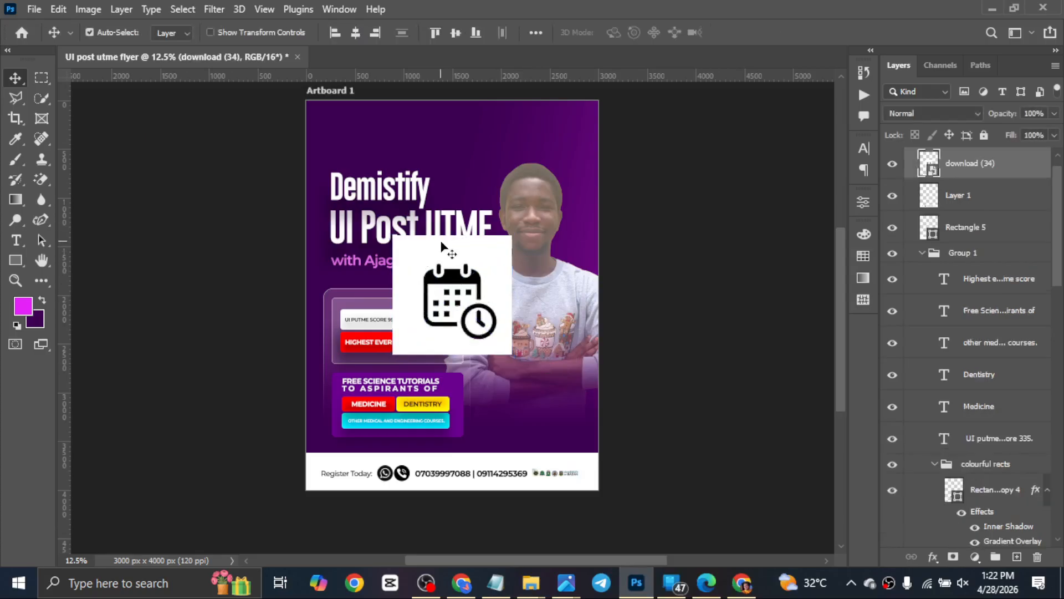
# Rasterize the calendar icon and erase its white background with the Magic Eraser at a tolerance of 51.
pyautogui.press('e')
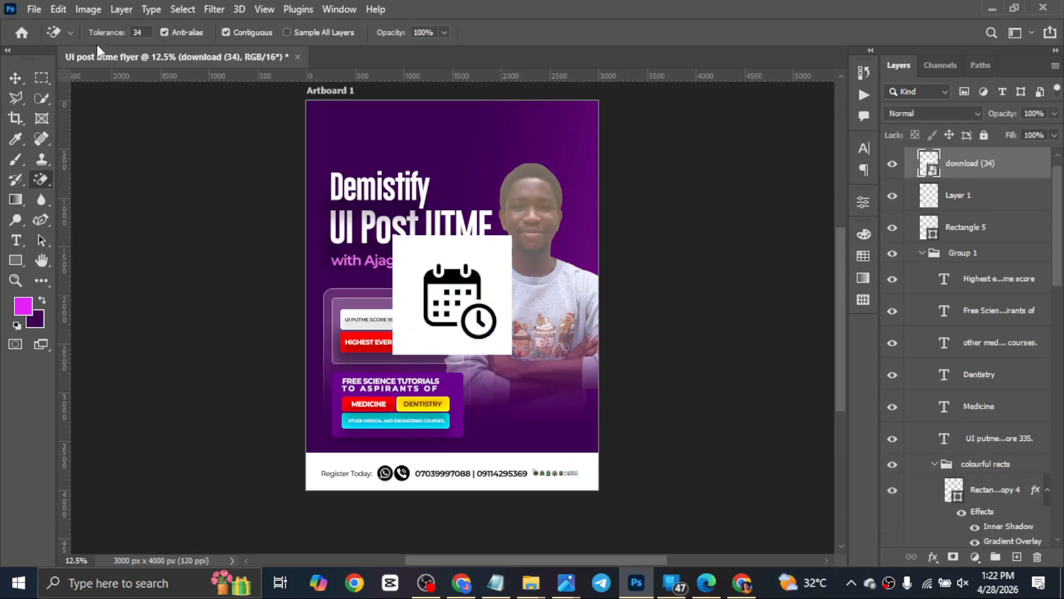
pyautogui.moveTo(95, 29); pyautogui.dragTo(105, 31)
pyautogui.click(425, 253)
pyautogui.click(511, 236)
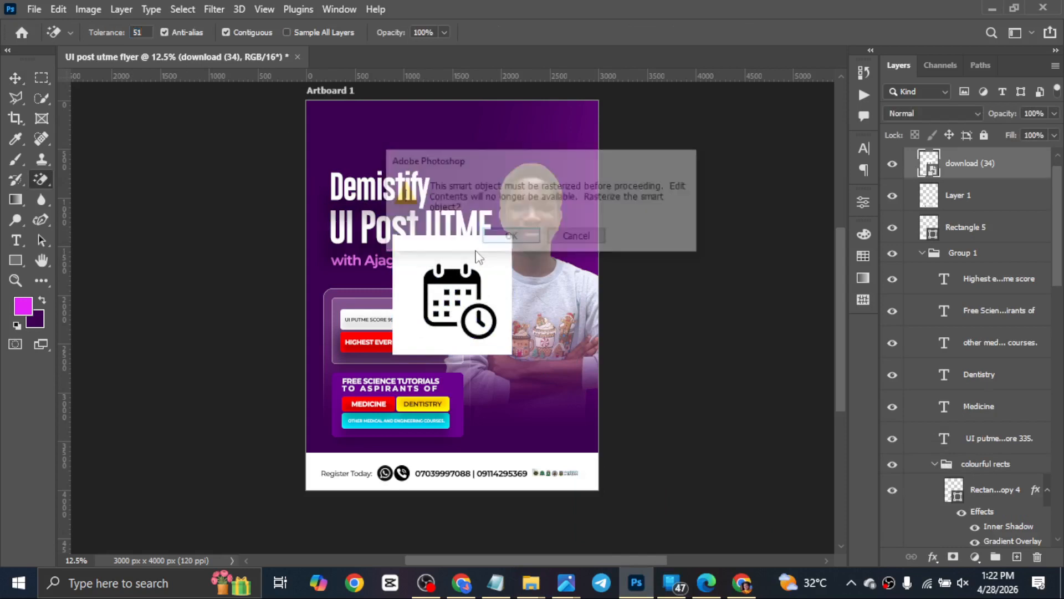
pyautogui.click(422, 249)
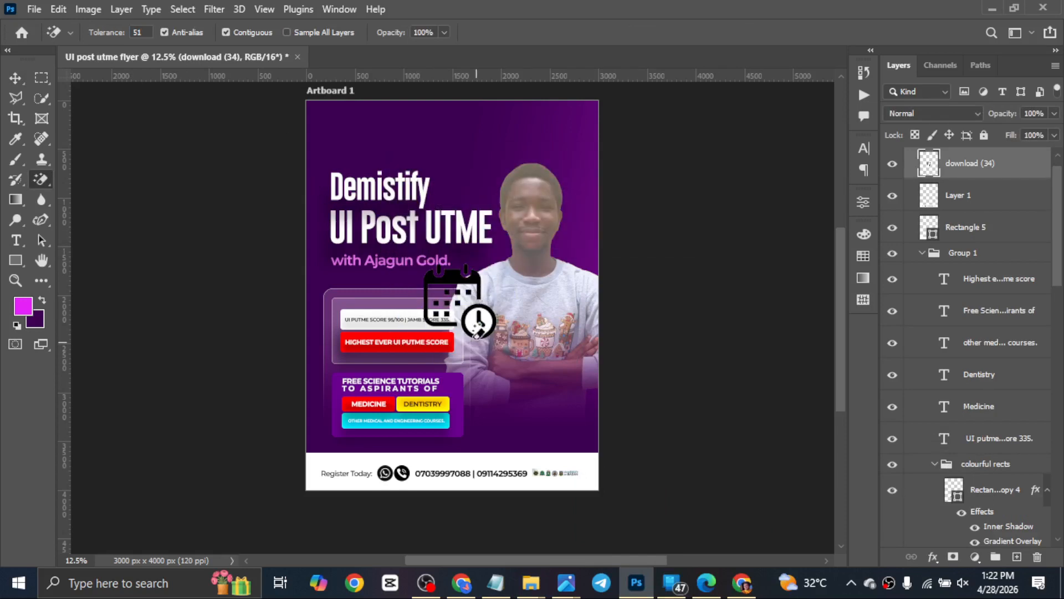
# Shrink the calendar icon and place it below the man's folded arms, beside the course box.
pyautogui.press('v')
pyautogui.moveTo(460, 305)
pyautogui.mouseDown()
pyautogui.moveTo(510, 380)
pyautogui.moveTo(546, 388)
pyautogui.moveTo(515, 403)
pyautogui.mouseUp()
pyautogui.hotkey('ctrl', 't')
pyautogui.press('Return')
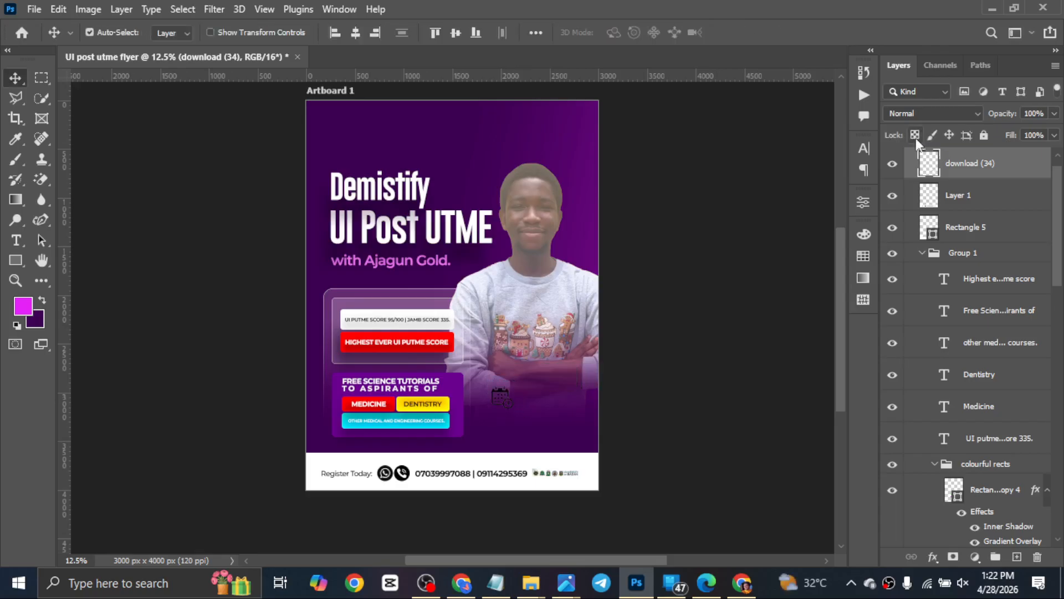
# Apply a white Color Overlay at 100% opacity to the calendar icon.
pyautogui.click(936, 556)
pyautogui.click(728, 329)
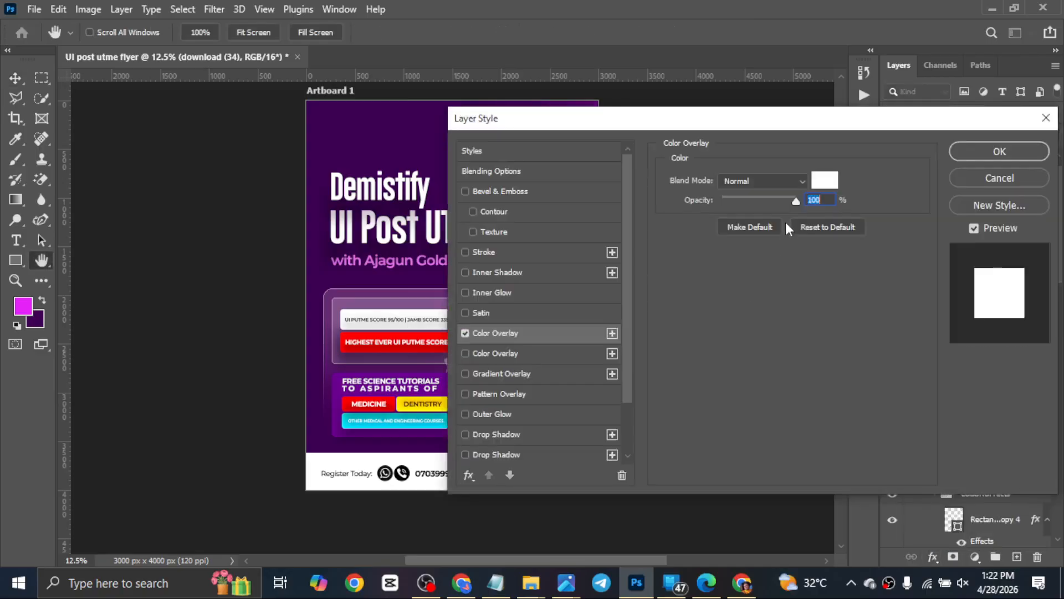
pyautogui.click(952, 152)
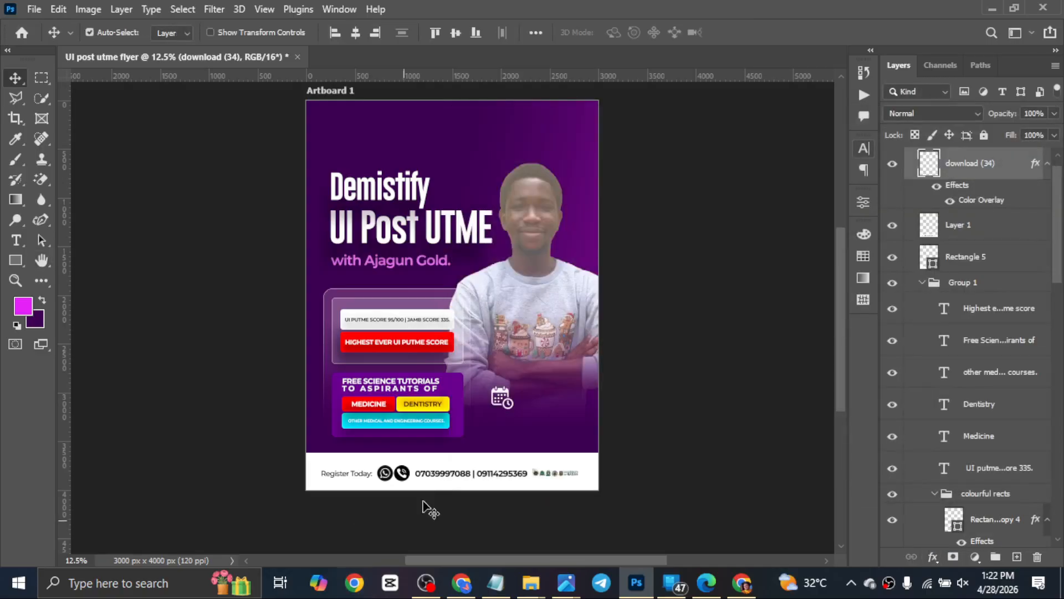
# Move the calendar icon slightly lower and scale it down to about 78%.
pyautogui.moveTo(495, 409); pyautogui.dragTo(501, 399)
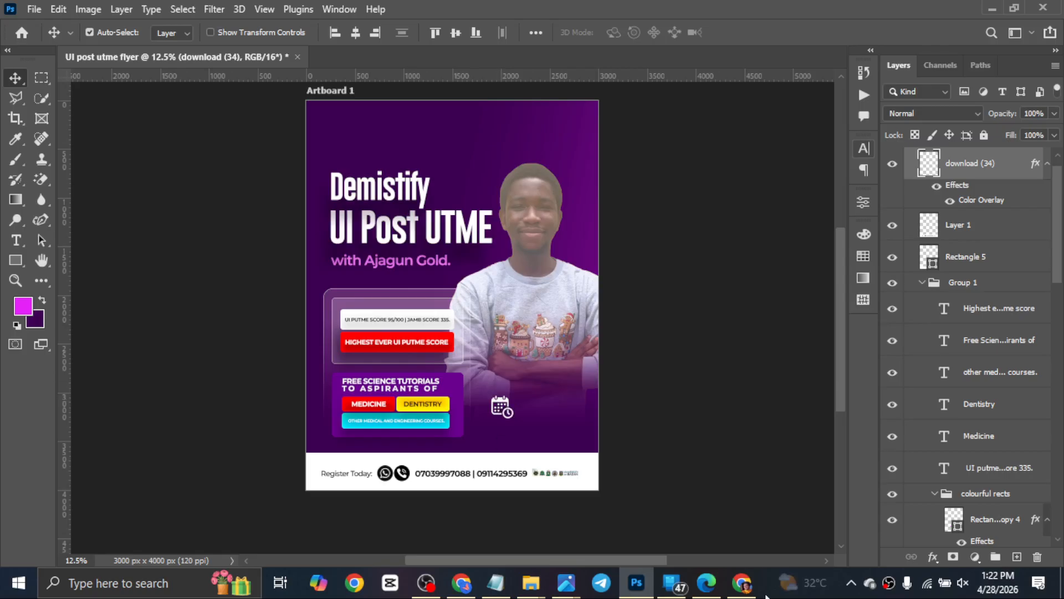
pyautogui.click(500, 413)
pyautogui.hotkey('ctrl', 't')
pyautogui.moveTo(501, 419); pyautogui.dragTo(502, 414)
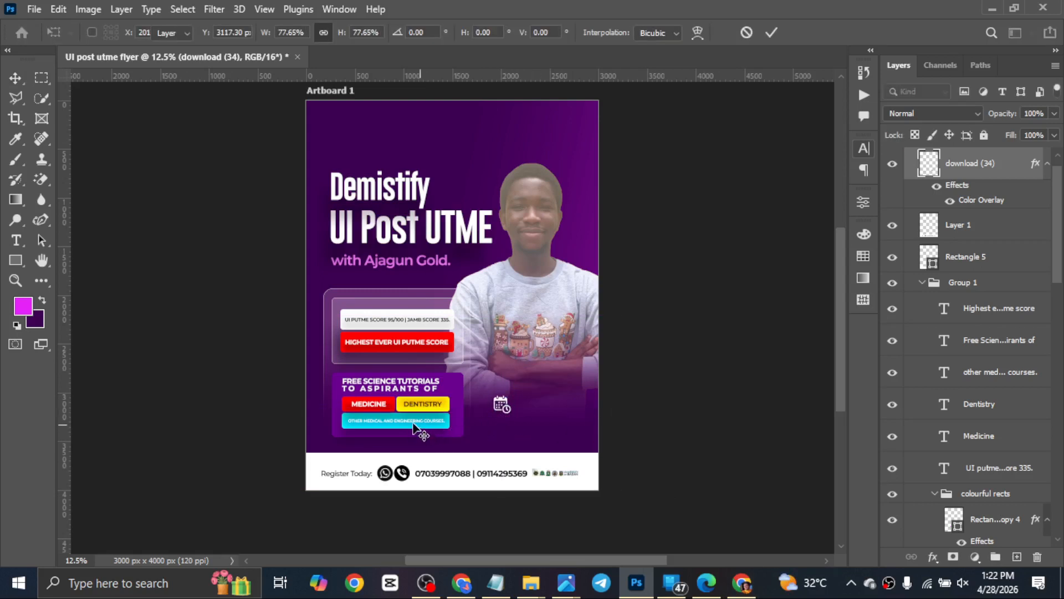
pyautogui.press('Return')
# Duplicate the "other medical and engineering courses" text above the calendar icon, turn off All Caps and set its size to 35 pt.
pyautogui.moveTo(419, 426); pyautogui.dragTo(562, 399)
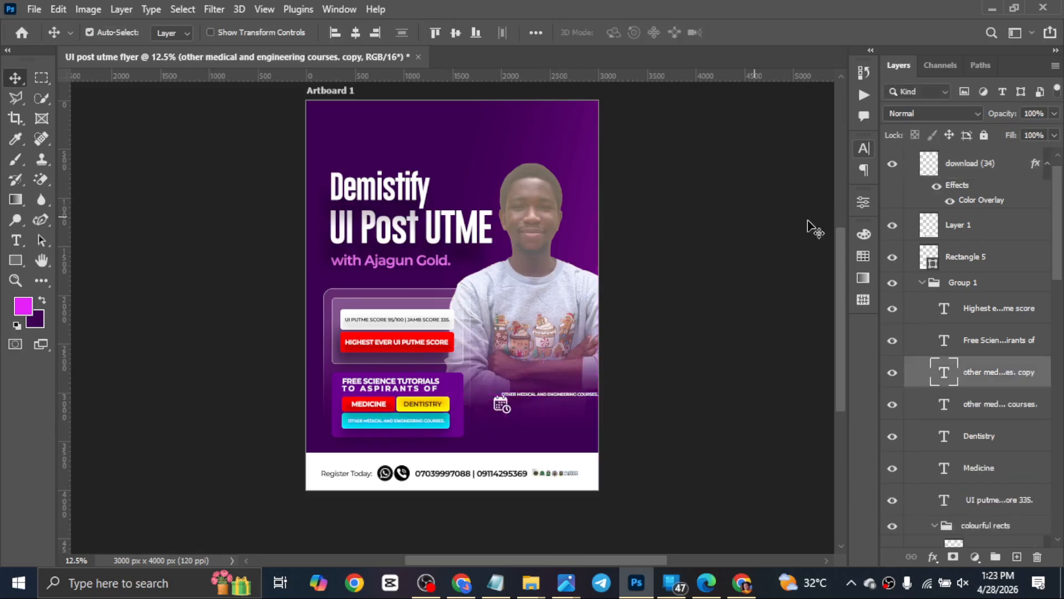
pyautogui.click(863, 148)
pyautogui.click(736, 255)
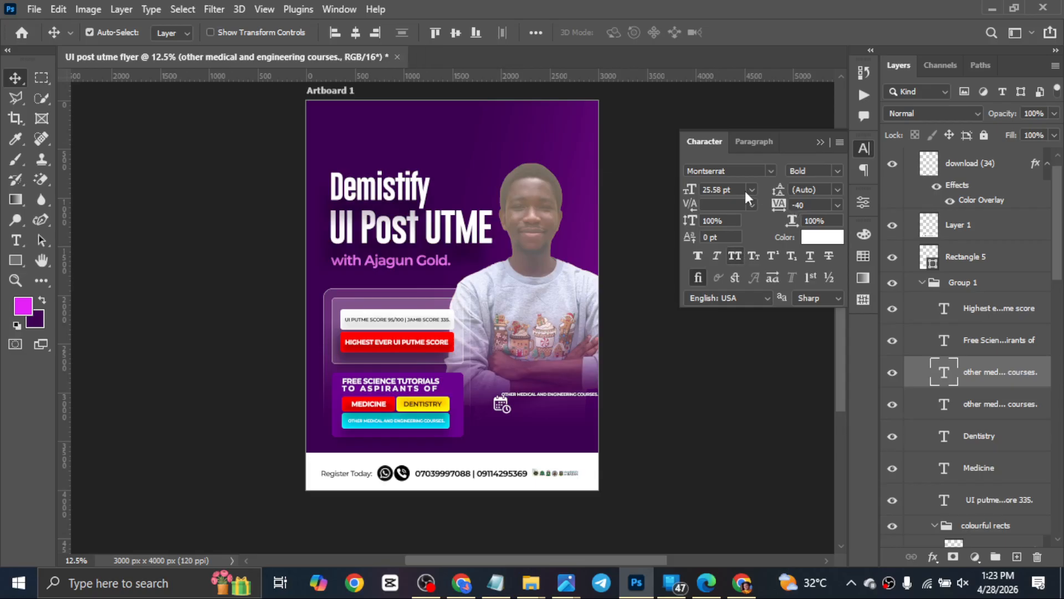
pyautogui.write('39')
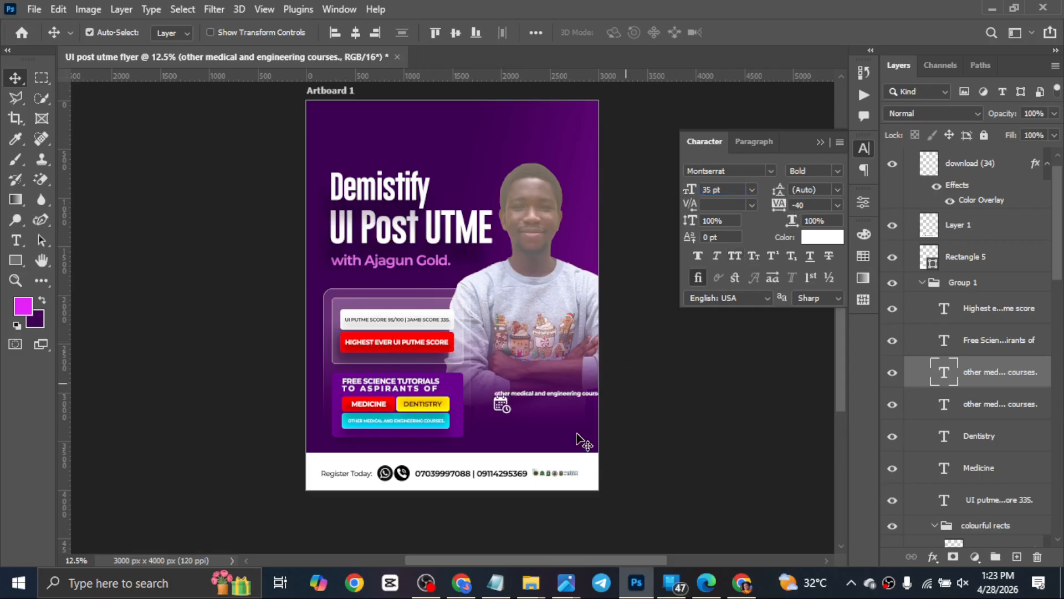
# Replace the duplicated text with "Class starts on" and "Monay 4th, May" on two lines.
pyautogui.doubleClick(538, 391)
pyautogui.hotkey('ctrl', 'a')
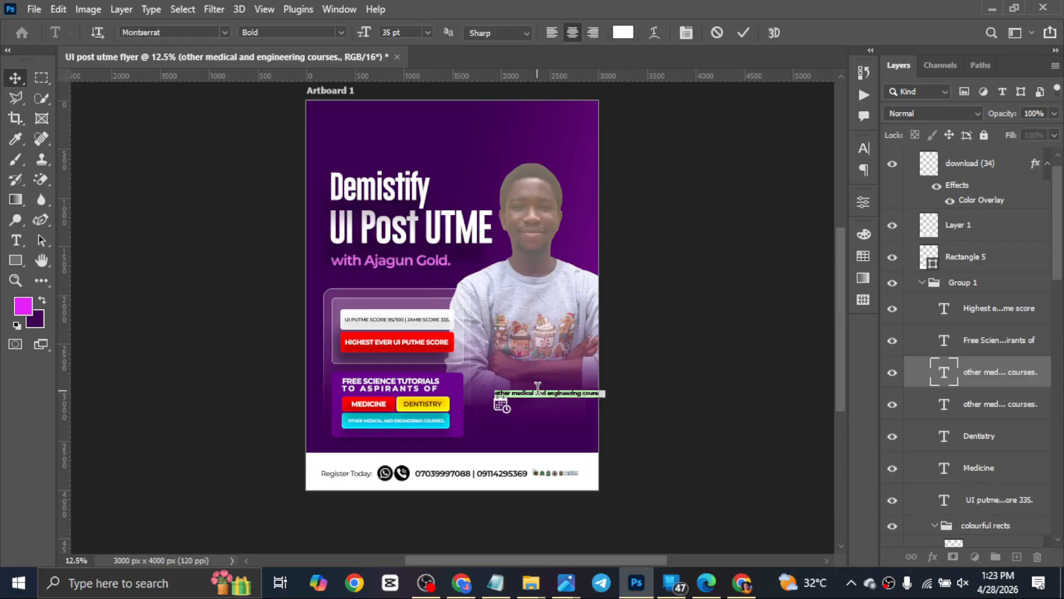
pyautogui.write('c')
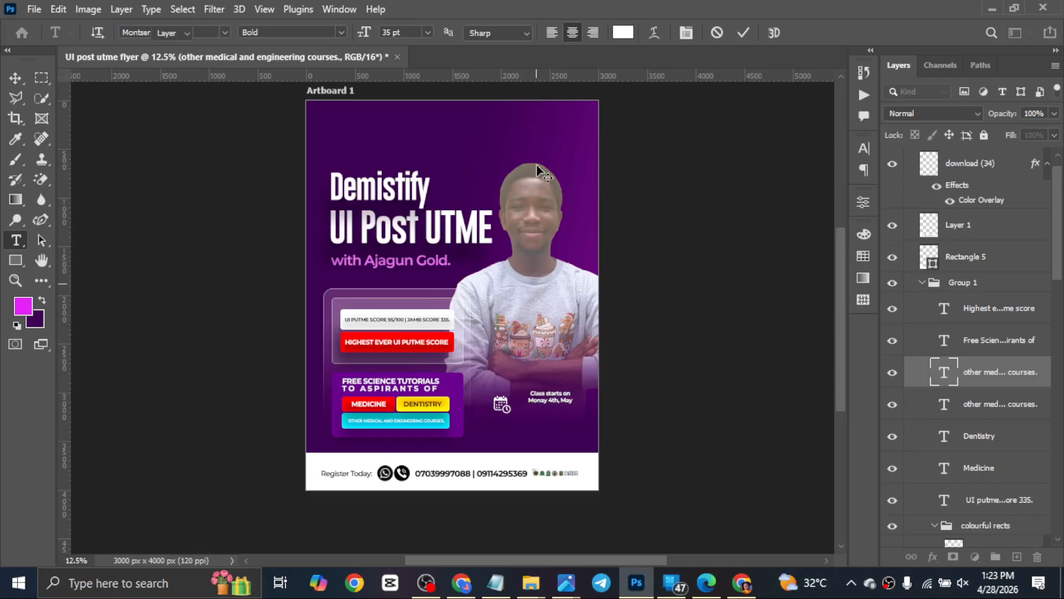
pyautogui.hotkey('ctrl', 'Return')
# Left-align the class start text, scale it to about 125% and place it beside the calendar icon.
pyautogui.press('v')
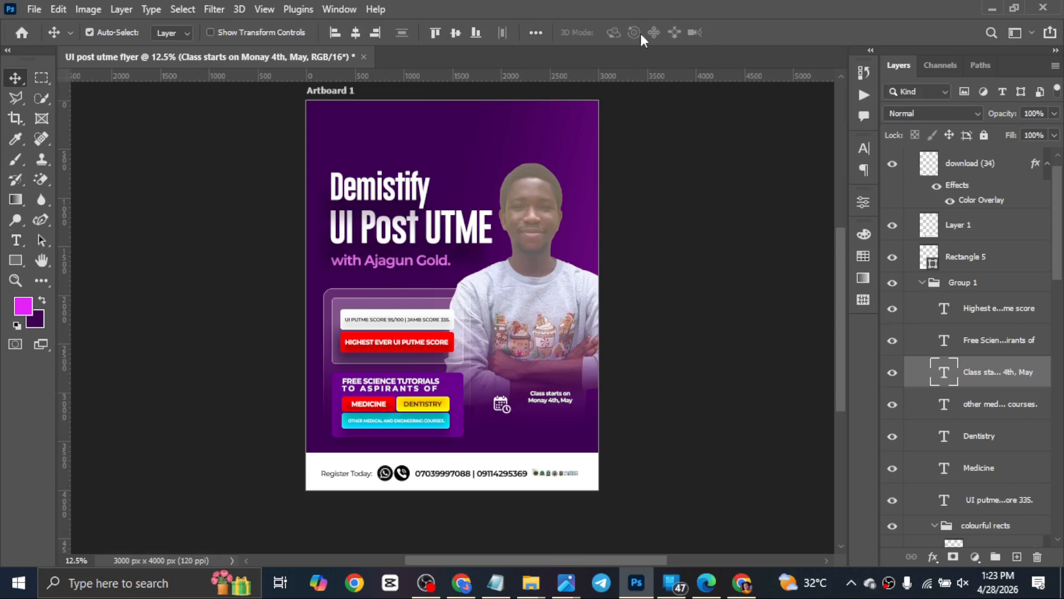
pyautogui.click(856, 148)
pyautogui.click(745, 136)
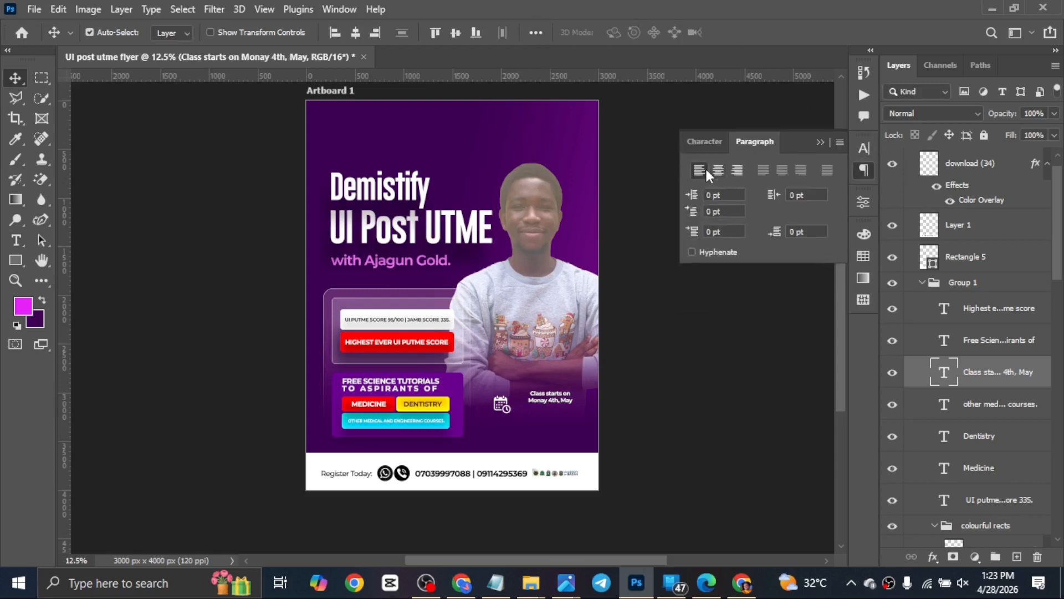
pyautogui.moveTo(525, 400); pyautogui.dragTo(597, 407)
pyautogui.hotkey('ctrl', 't')
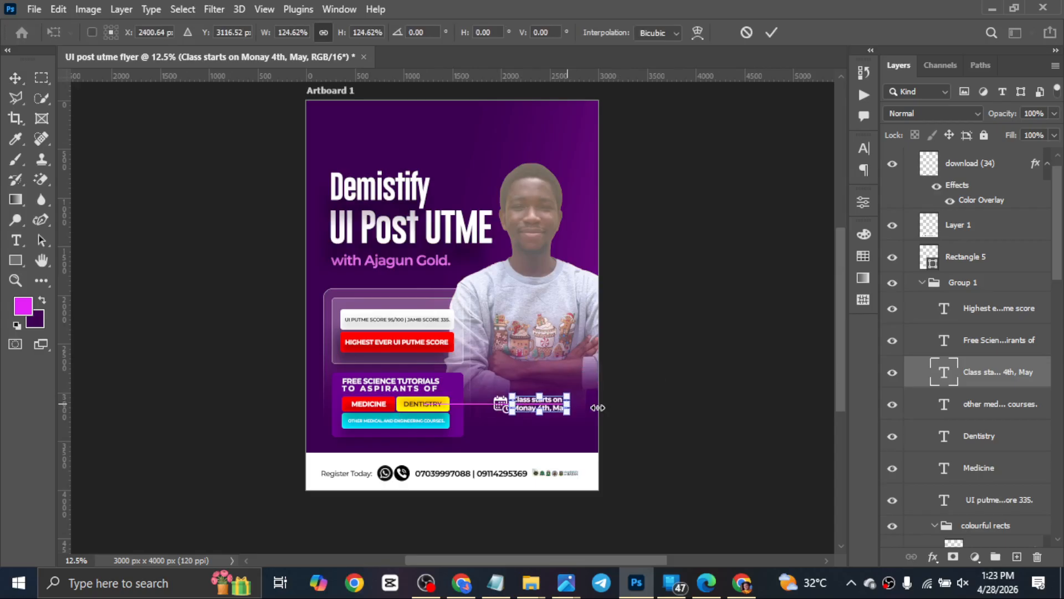
pyautogui.press('Return')
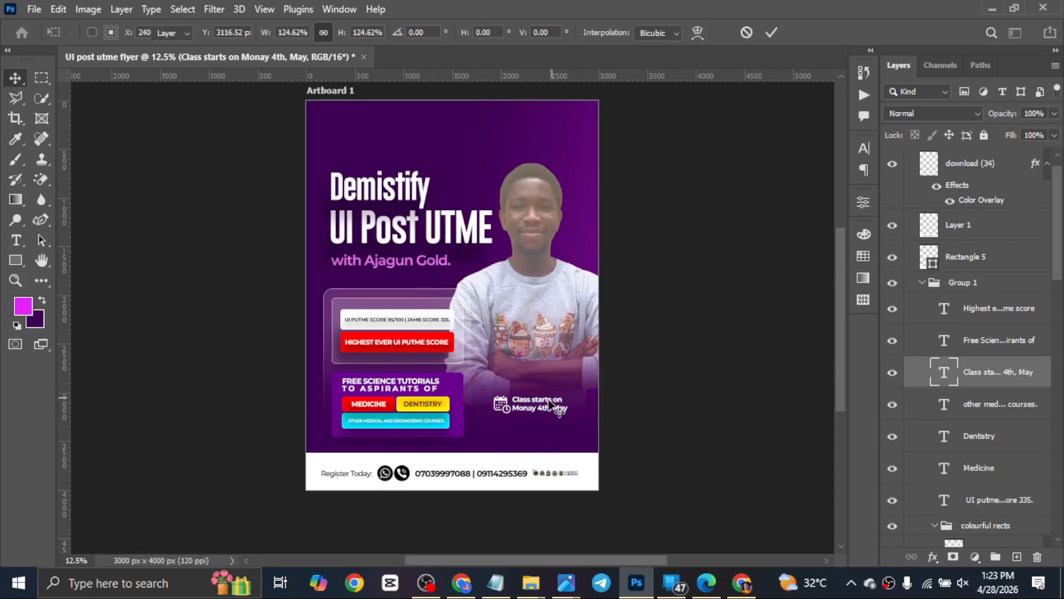
# Set the "Monay 4th, May" line of the class start text to the ExtraBold weight.
pyautogui.press('t')
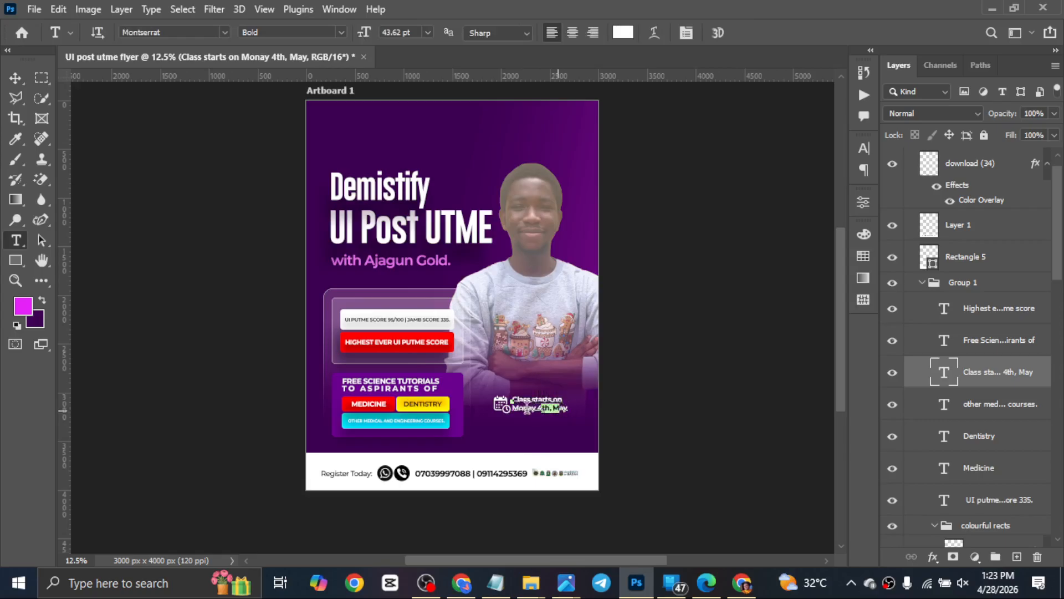
pyautogui.moveTo(511, 407); pyautogui.dragTo(565, 408)
pyautogui.press('ctrl')
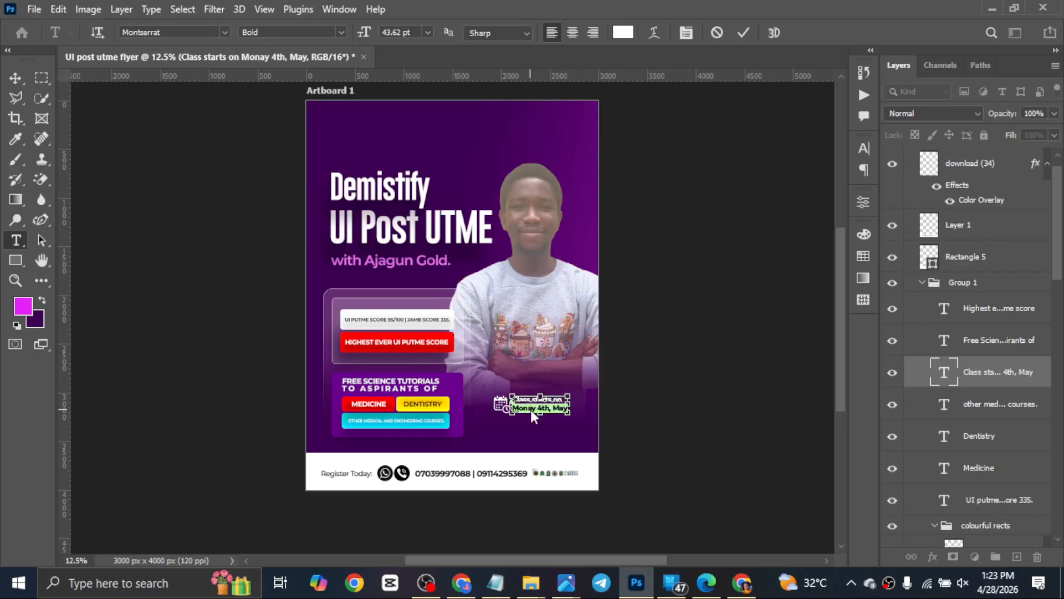
pyautogui.hotkey('ctrl', 'shift', 'b')
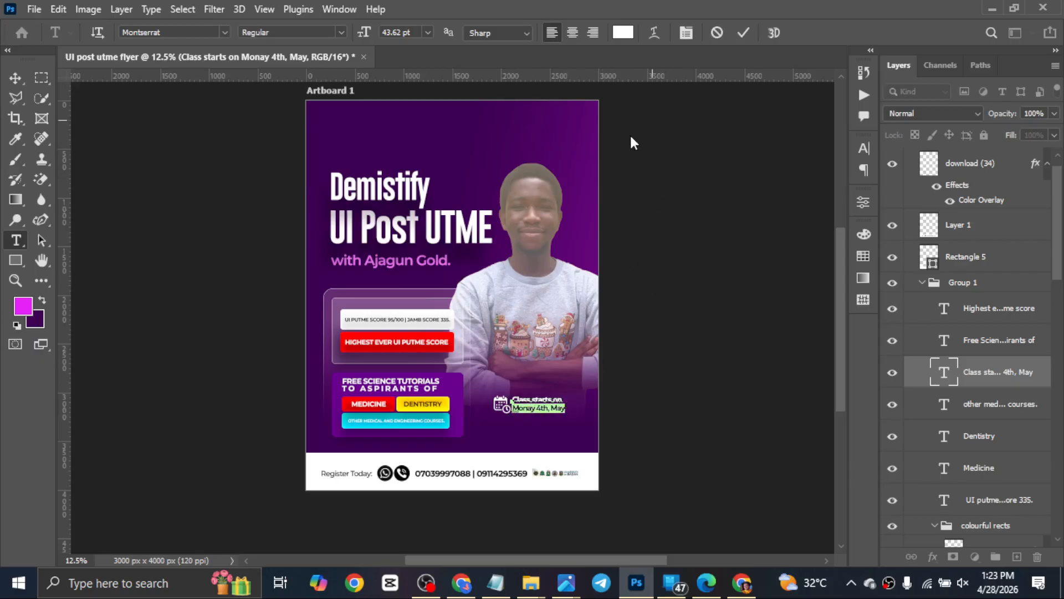
pyautogui.press('ctrl')
pyautogui.hotkey('ctrl', 'shift', 'b')
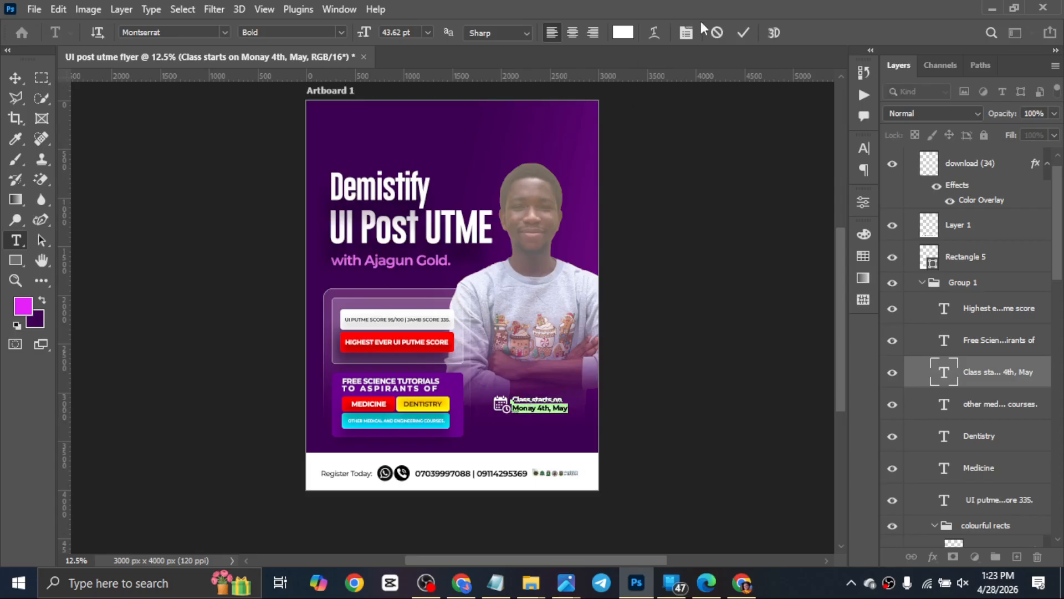
pyautogui.click(864, 148)
pyautogui.click(837, 170)
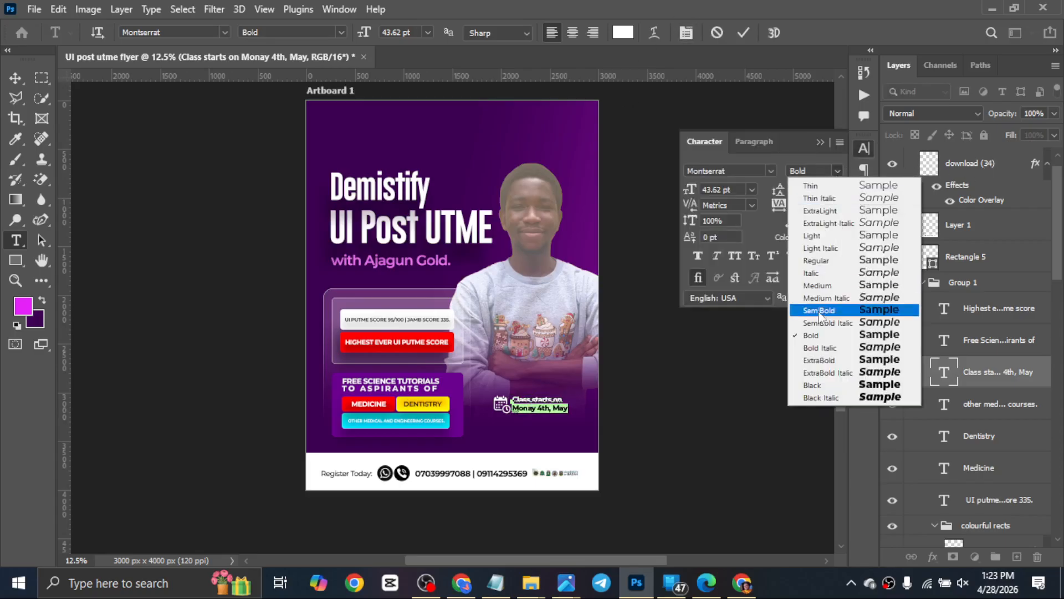
pyautogui.click(821, 361)
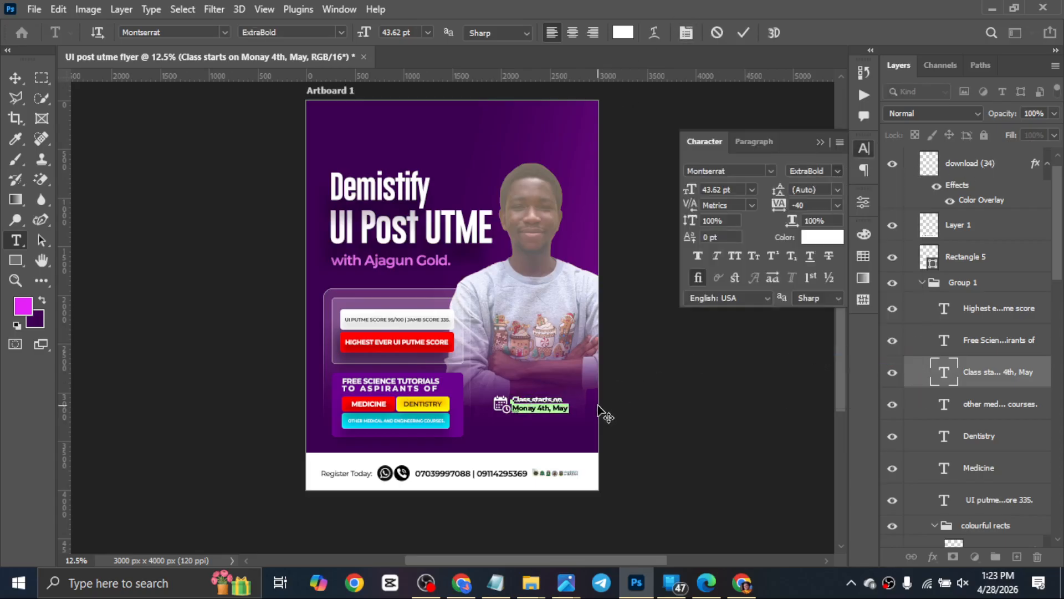
pyautogui.click(745, 32)
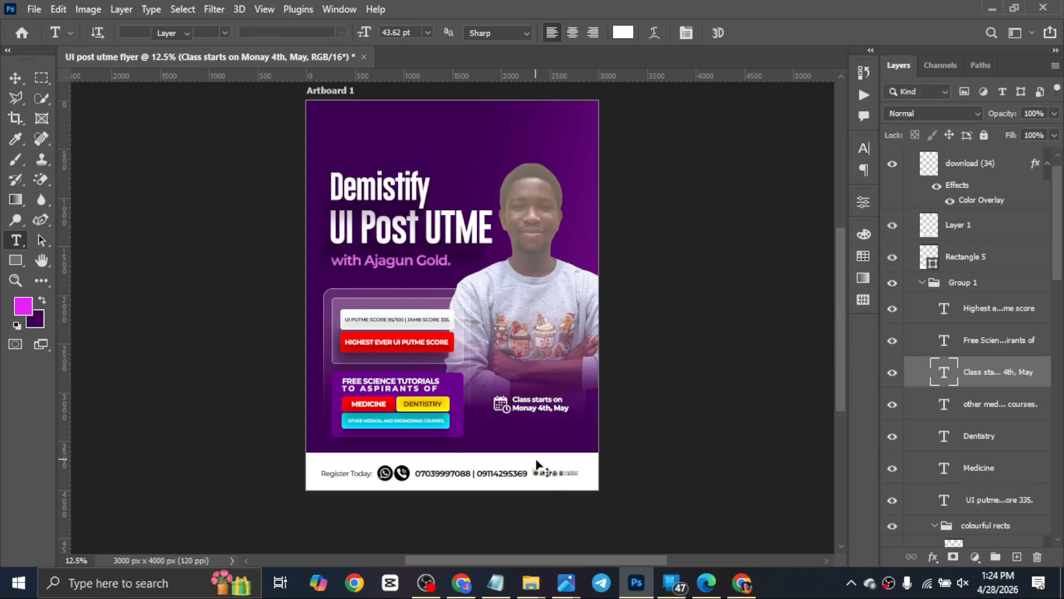
# Correct "Monay" to "Monday" in the class start text.
pyautogui.press('v')
pyautogui.hotkey('ctrl', '+')
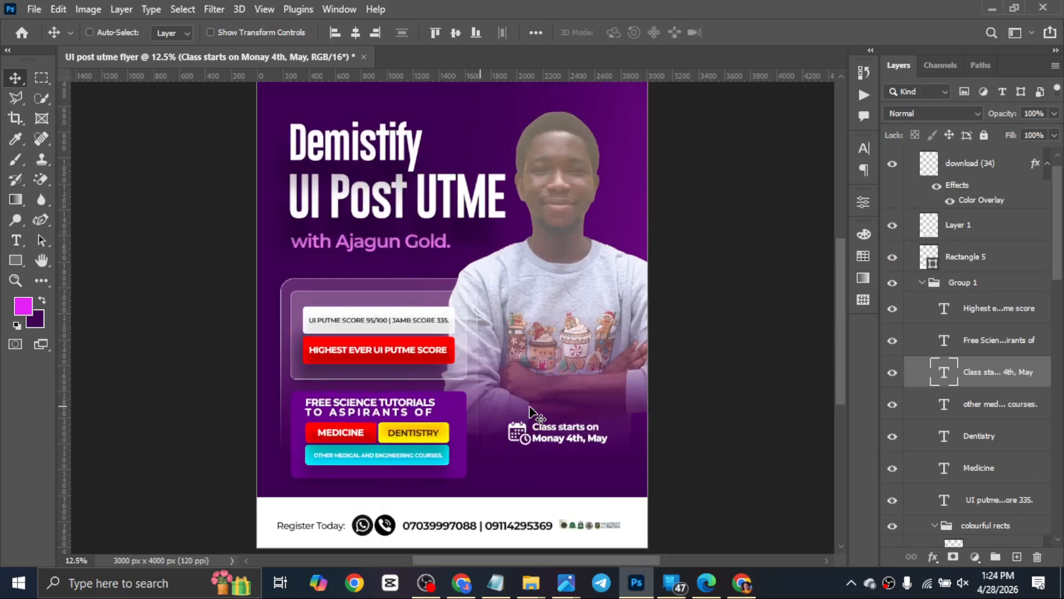
pyautogui.hotkey('ctrl', '+')
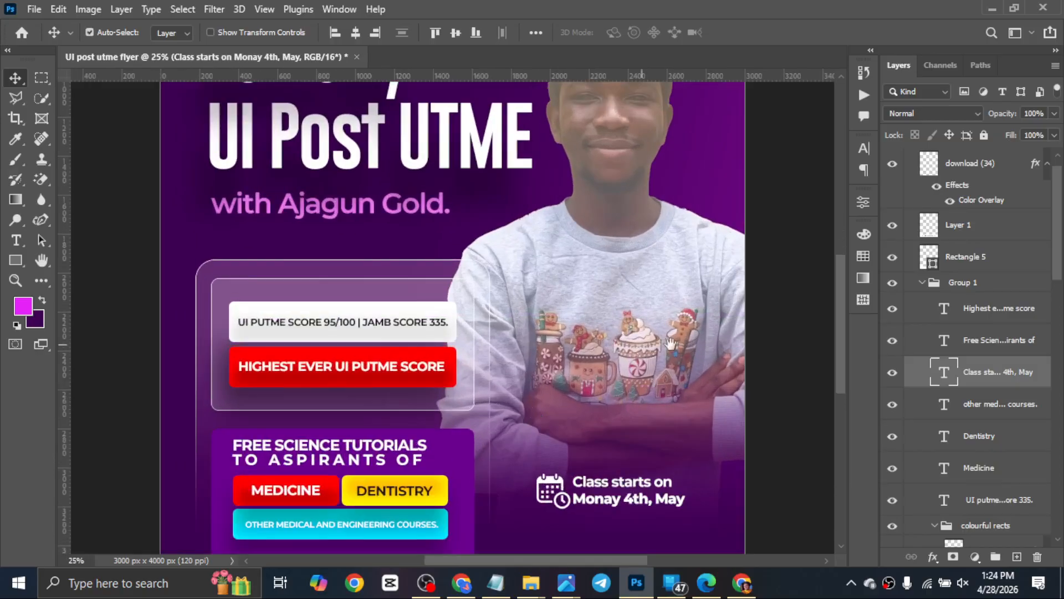
pyautogui.moveTo(643, 458); pyautogui.dragTo(598, 428)
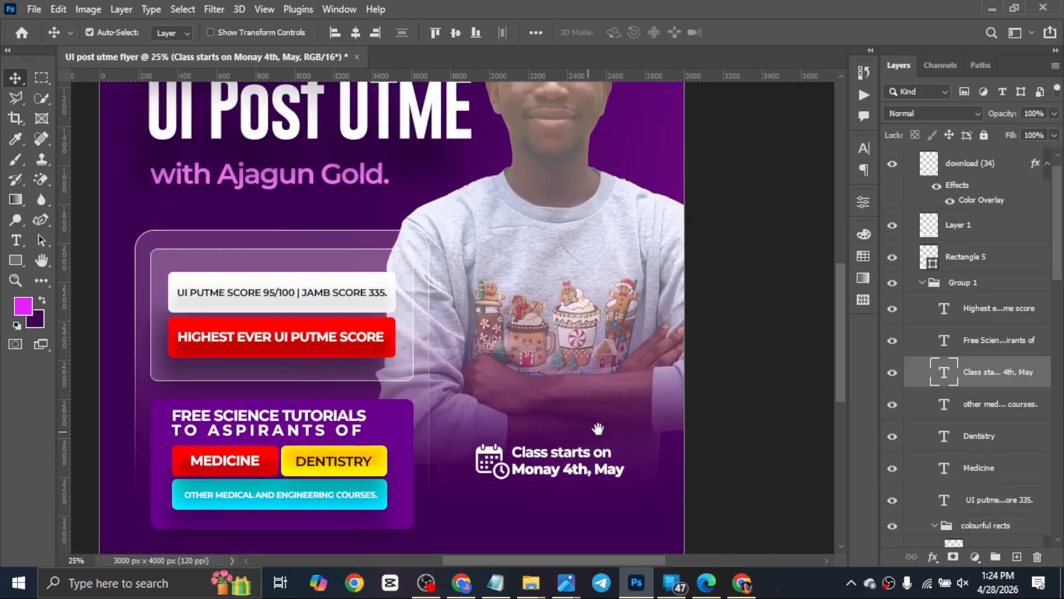
pyautogui.doubleClick(542, 468)
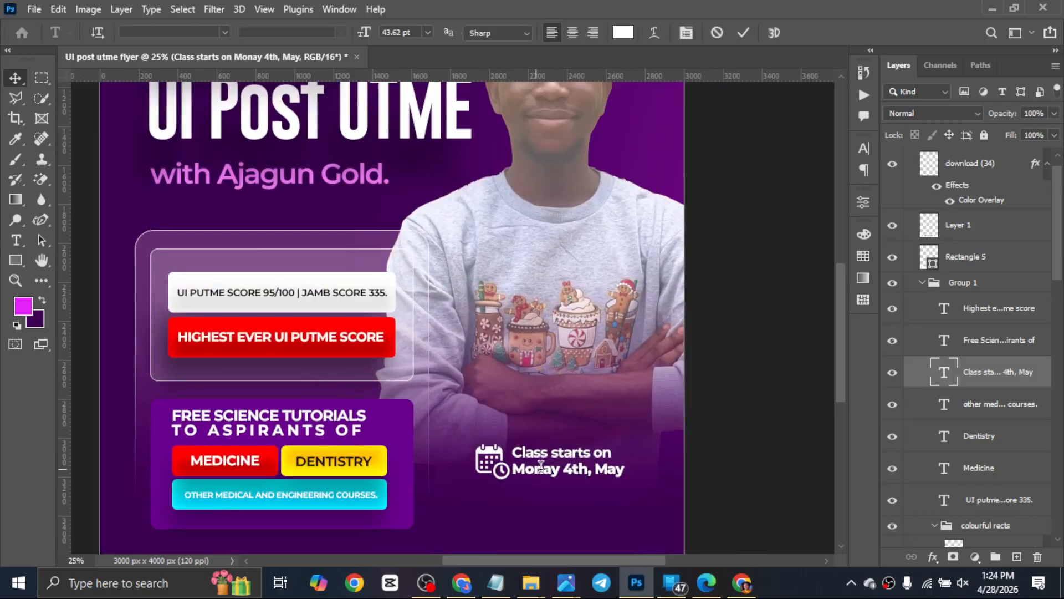
pyautogui.write('d')
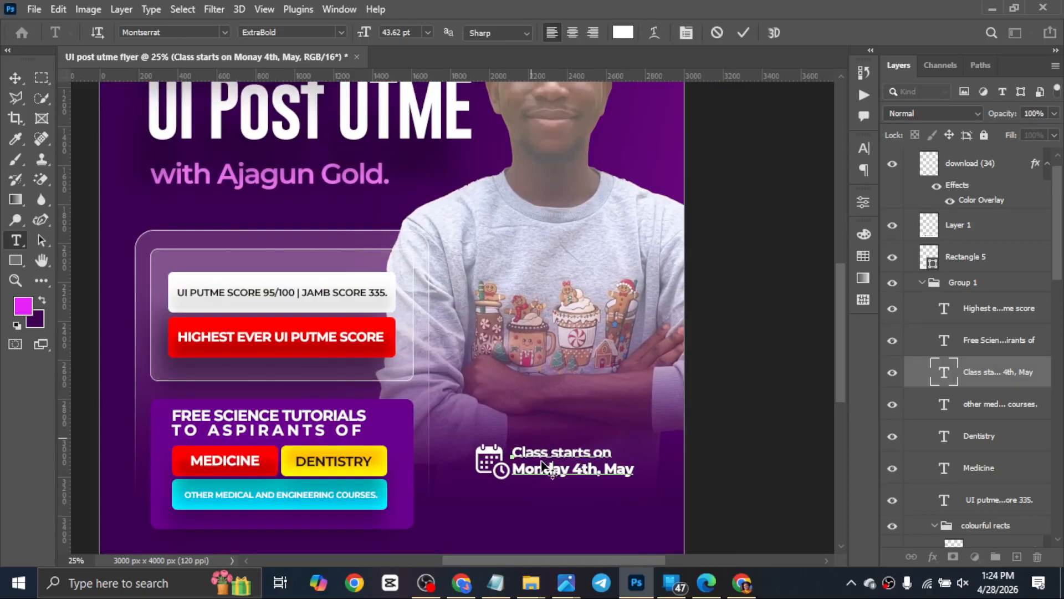
# Set the "Class starts on" line to the Regular weight.
pyautogui.moveTo(613, 450); pyautogui.dragTo(514, 441)
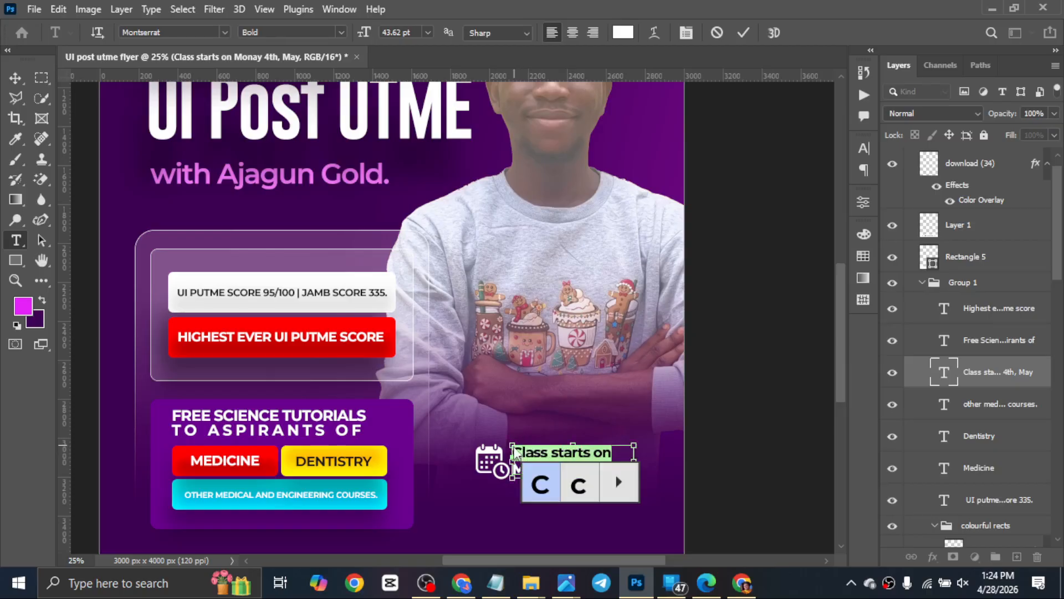
pyautogui.hotkey('shift', 'Left')
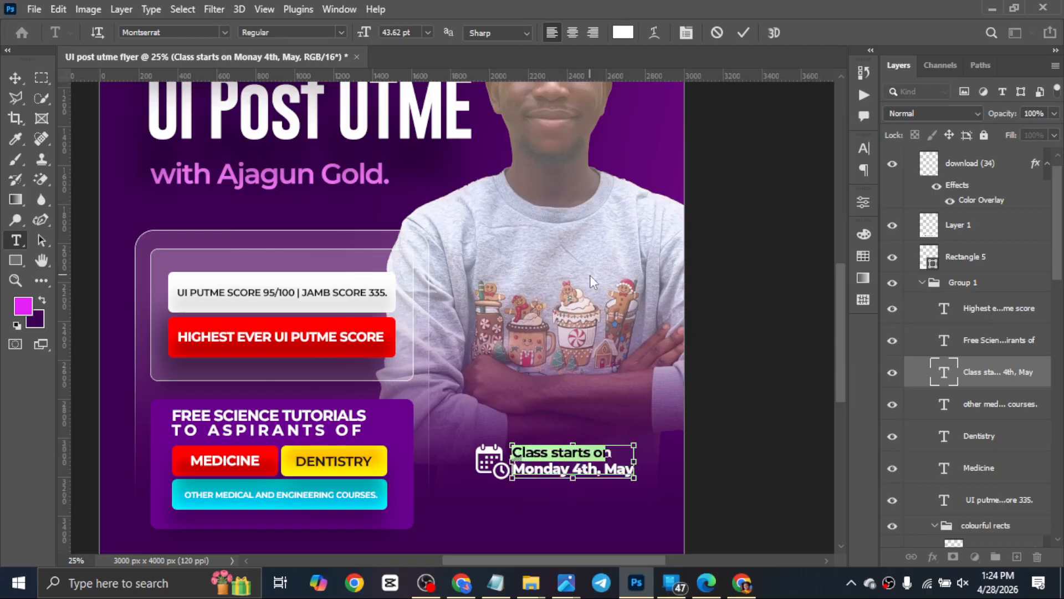
pyautogui.click(742, 33)
pyautogui.press('v')
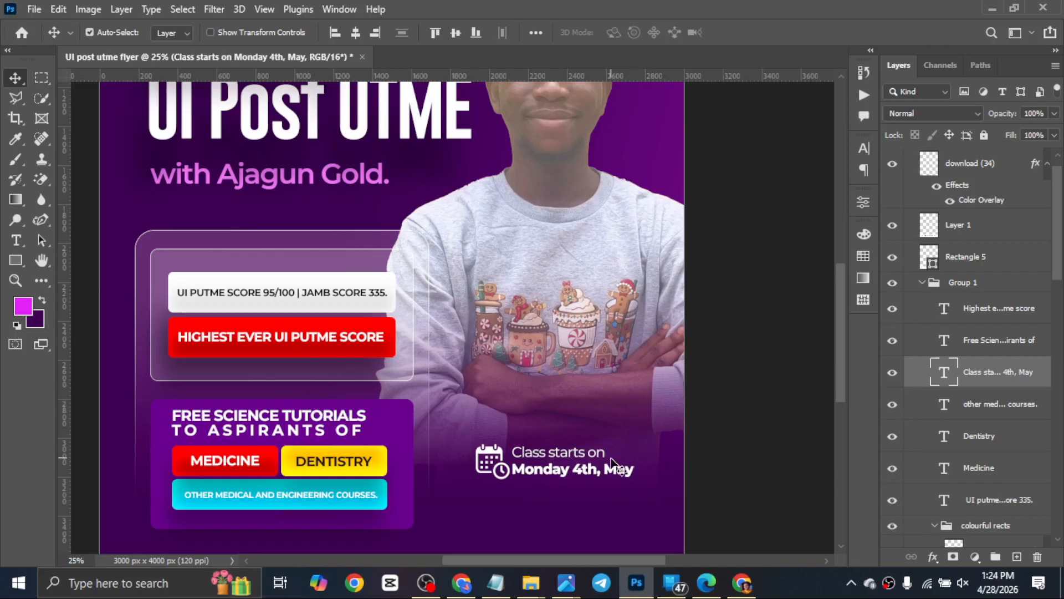
# Nudge the class start text slightly away from the calendar icon and set its leading to 44 pt.
pyautogui.press('Right')
pyautogui.press('Right')
pyautogui.press('Right')
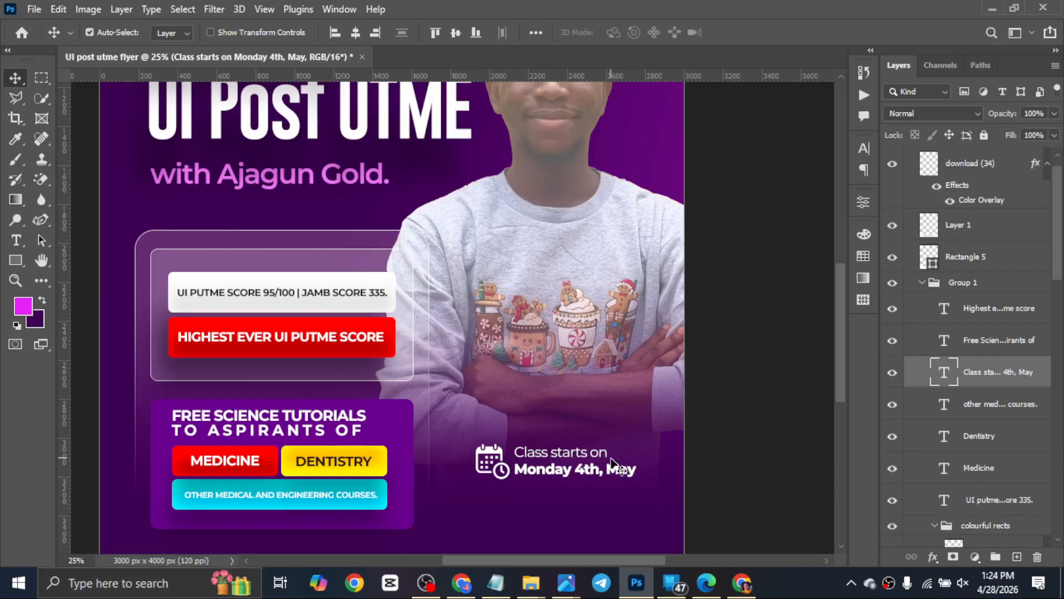
pyautogui.click(864, 149)
pyautogui.moveTo(784, 194); pyautogui.dragTo(776, 191)
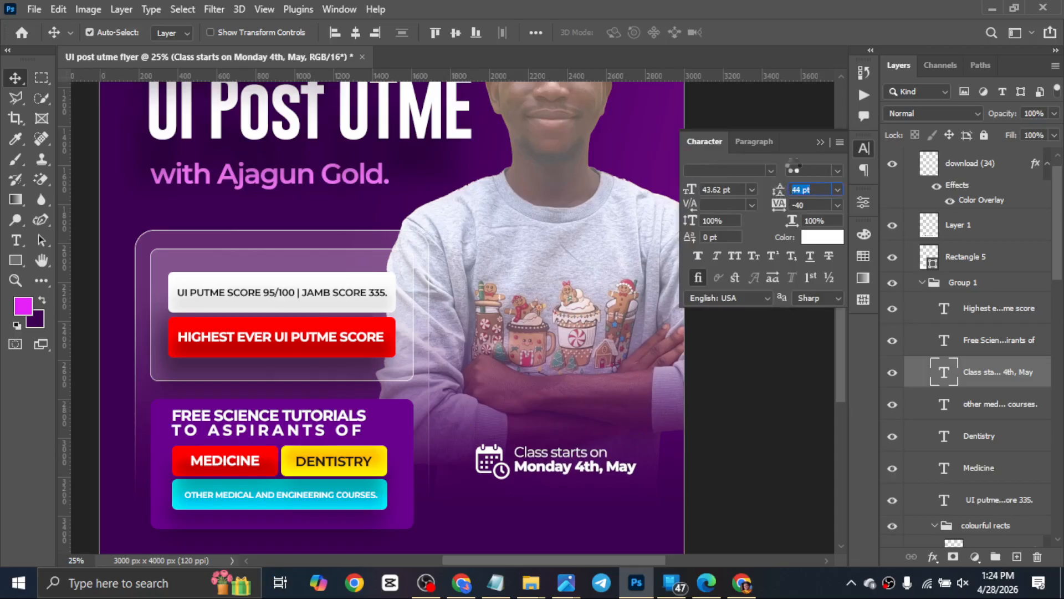
pyautogui.click(820, 142)
# Place the location pin image "download (26)" from the Downloads folder and move its layer above download (34).
pyautogui.scroll(-1, 609, 388)
pyautogui.scroll(-1, 576, 399)
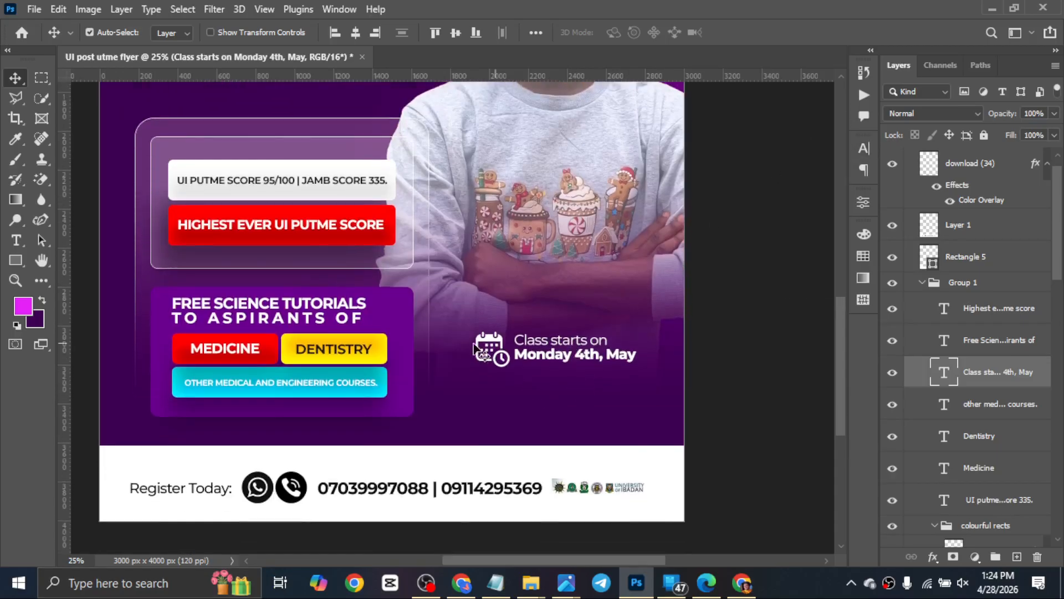
pyautogui.moveTo(531, 582)
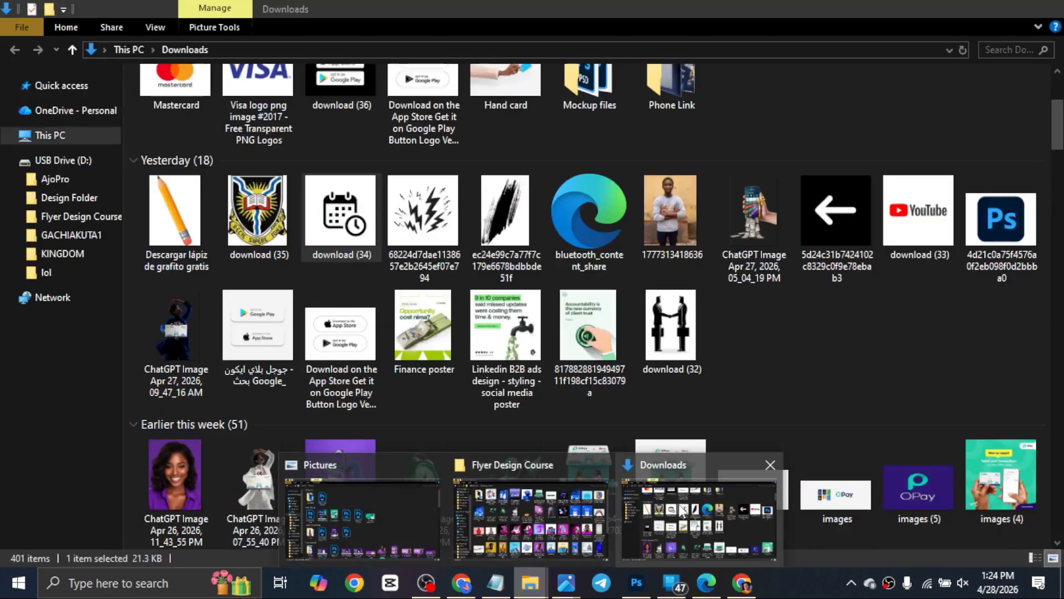
pyautogui.click(682, 511)
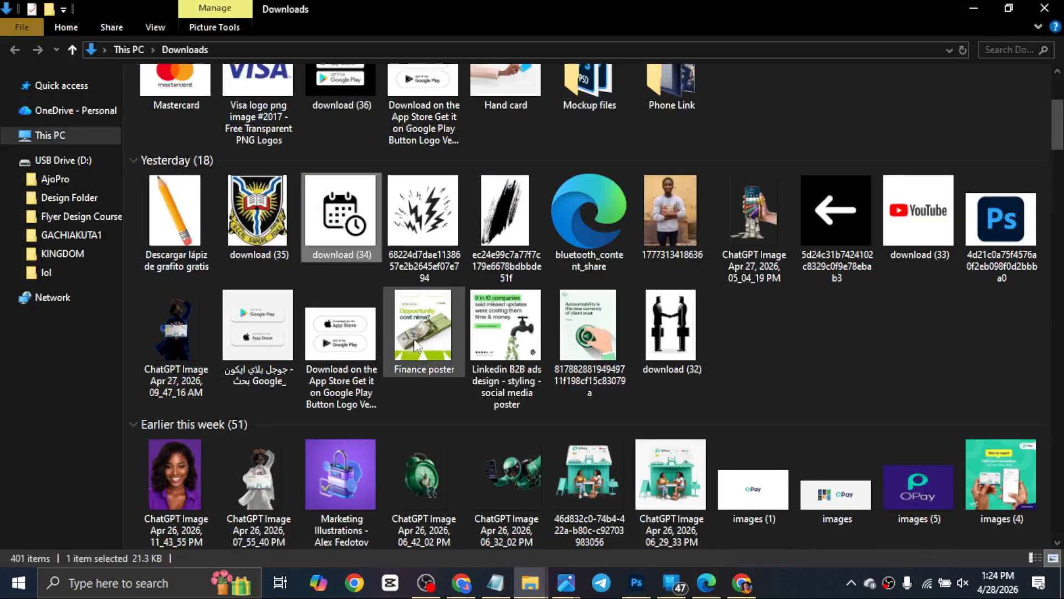
pyautogui.scroll(3, 421, 336)
pyautogui.scroll(-12, 588, 234)
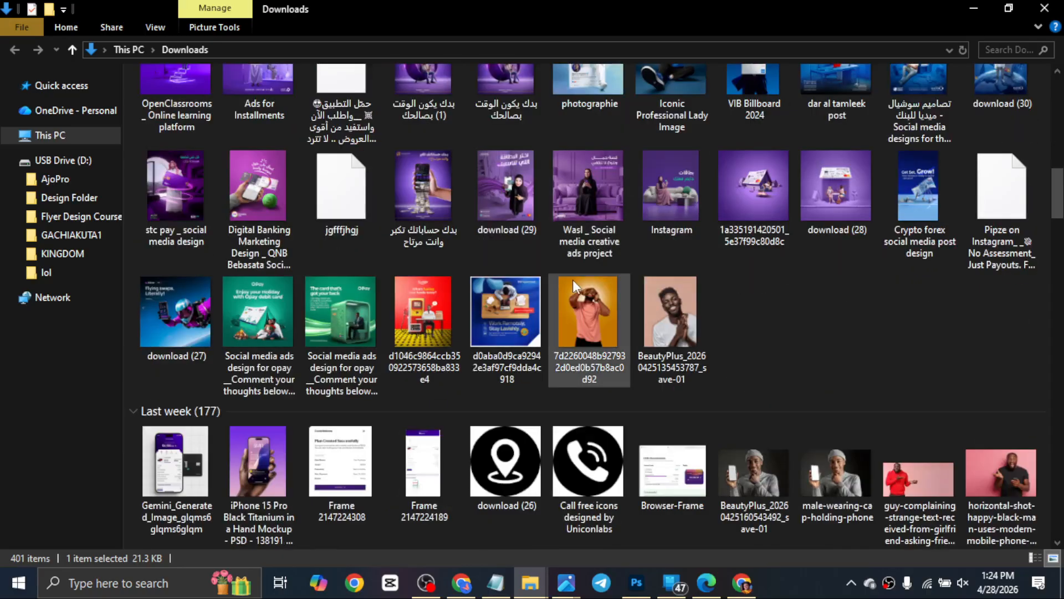
pyautogui.moveTo(527, 482); pyautogui.dragTo(504, 430)
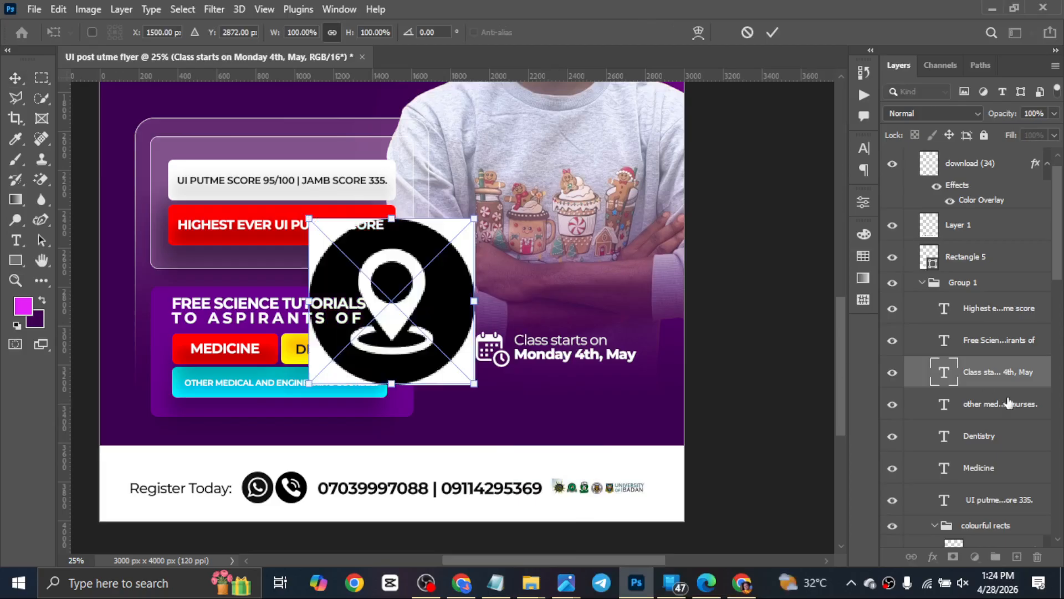
pyautogui.moveTo(995, 254); pyautogui.dragTo(991, 172)
# Erase the white corners around the location icon's black circle and the white pin shape inside it with the Magic Eraser.
pyautogui.press('e')
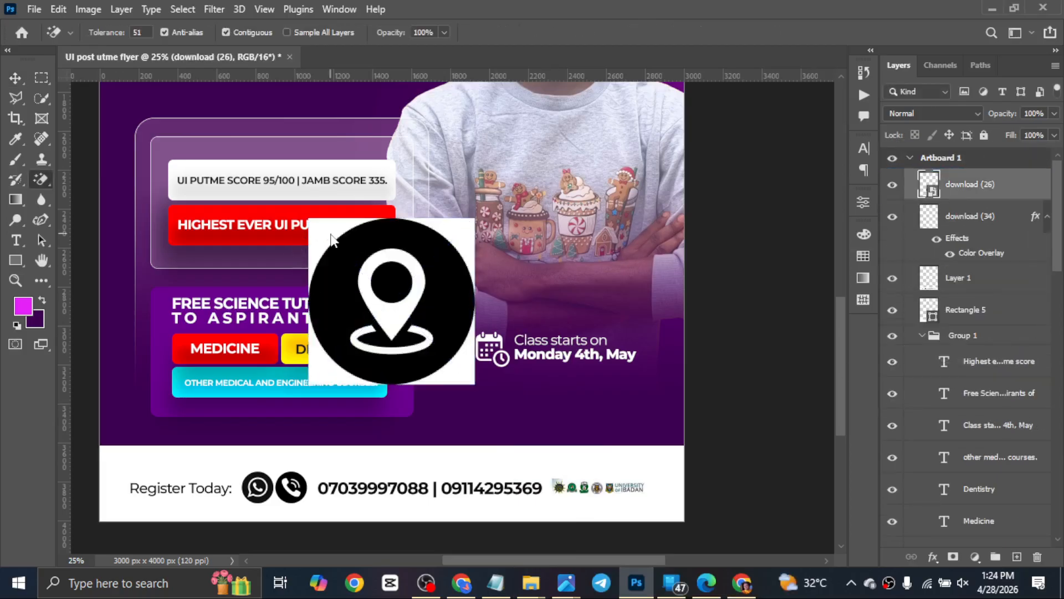
pyautogui.click(458, 226)
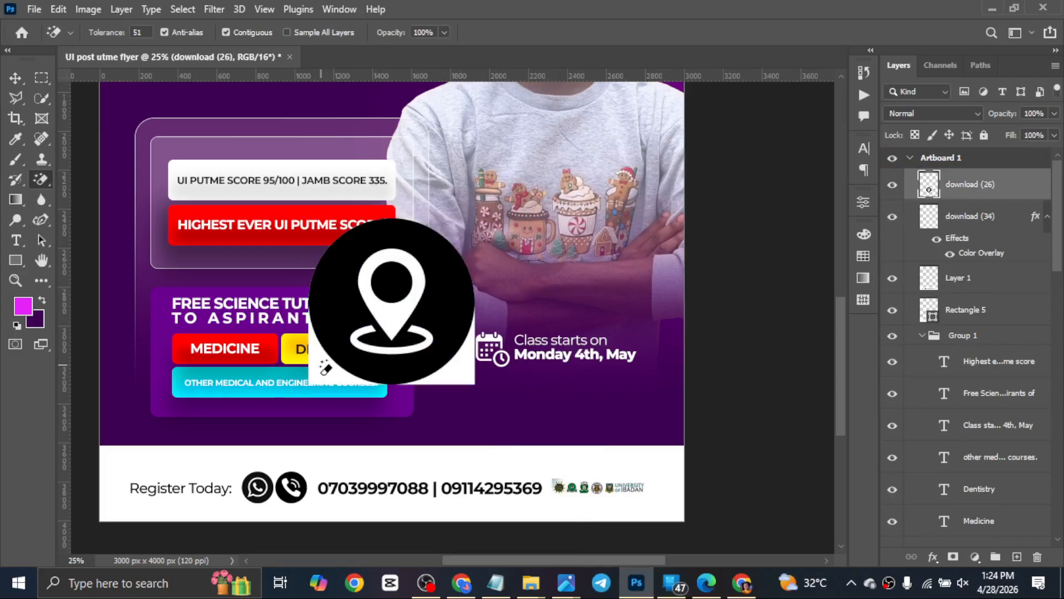
pyautogui.click(325, 366)
pyautogui.click(463, 352)
pyautogui.click(397, 311)
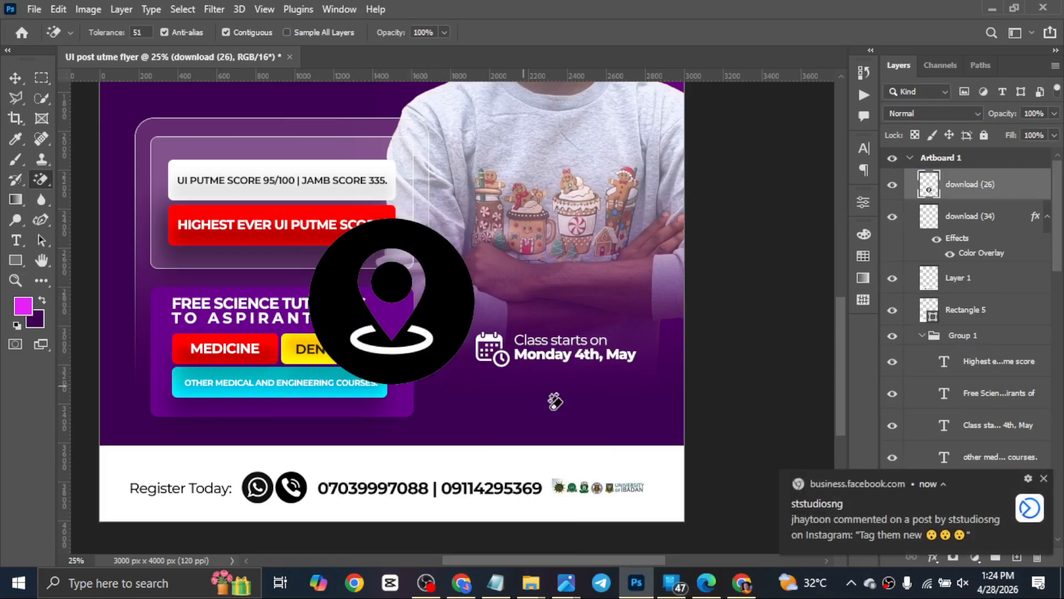
# Move the location icon over the calendar icon and copy the calendar icon's white Color Overlay effect onto it.
pyautogui.press('v')
pyautogui.moveTo(453, 290); pyautogui.dragTo(552, 323)
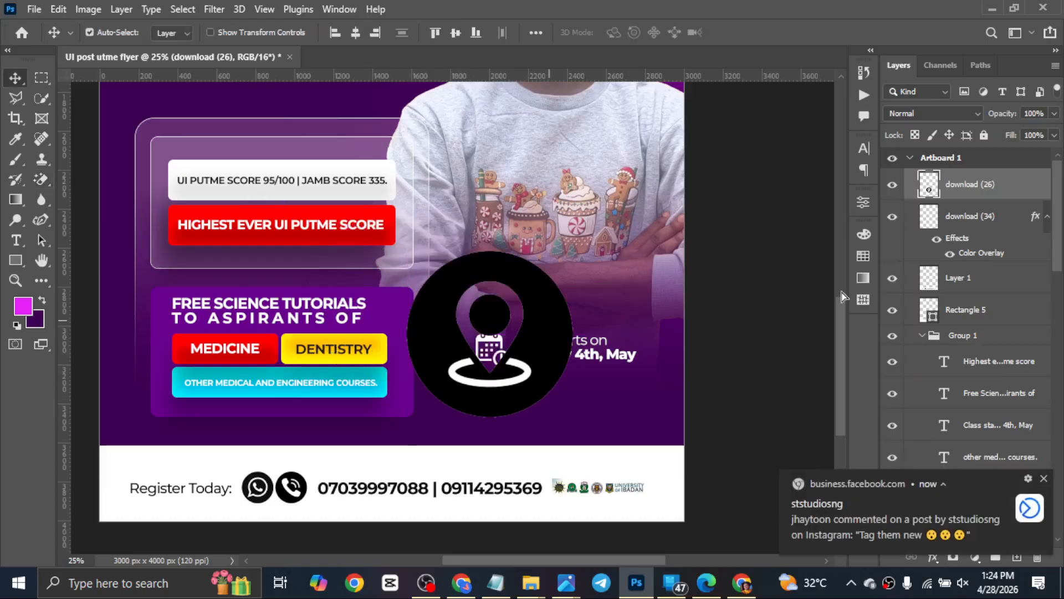
pyautogui.moveTo(949, 244); pyautogui.dragTo(959, 186)
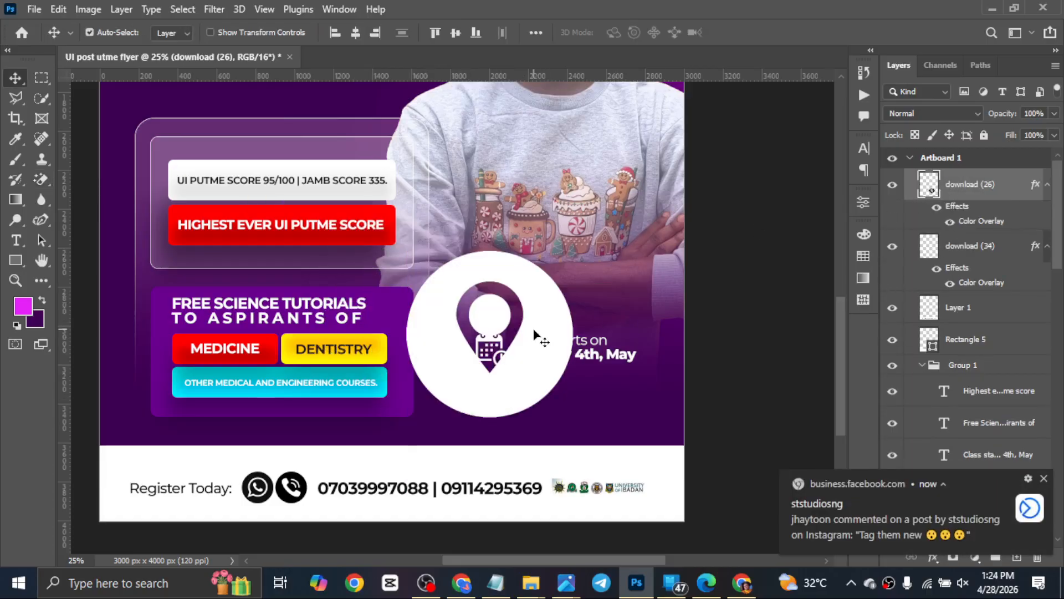
# Scale the location icon down to about 14% and place it directly below the calendar icon.
pyautogui.hotkey('ctrl', 't')
pyautogui.moveTo(491, 254); pyautogui.dragTo(498, 393)
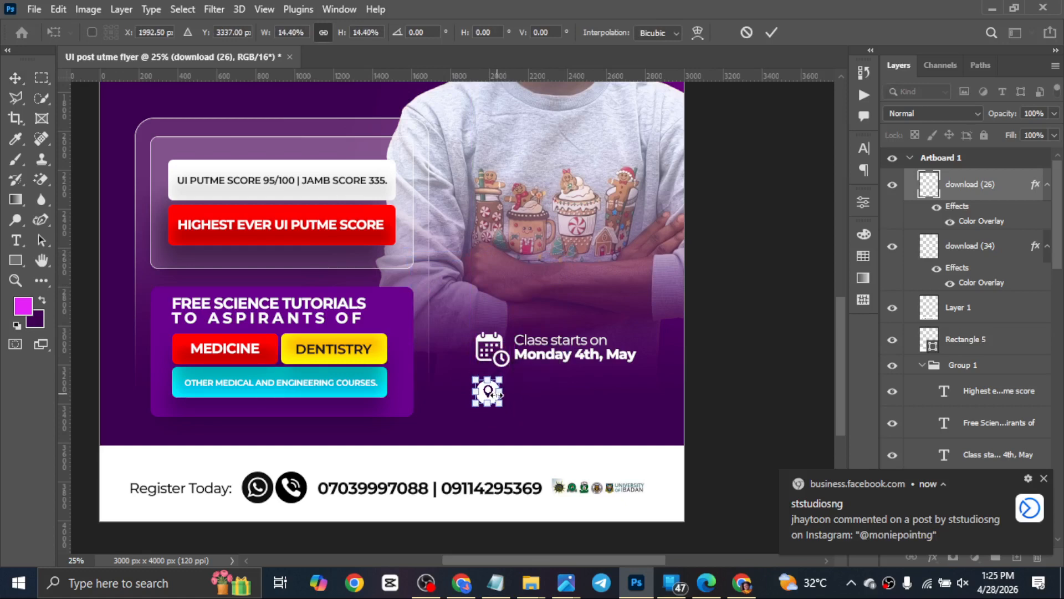
pyautogui.press('Return')
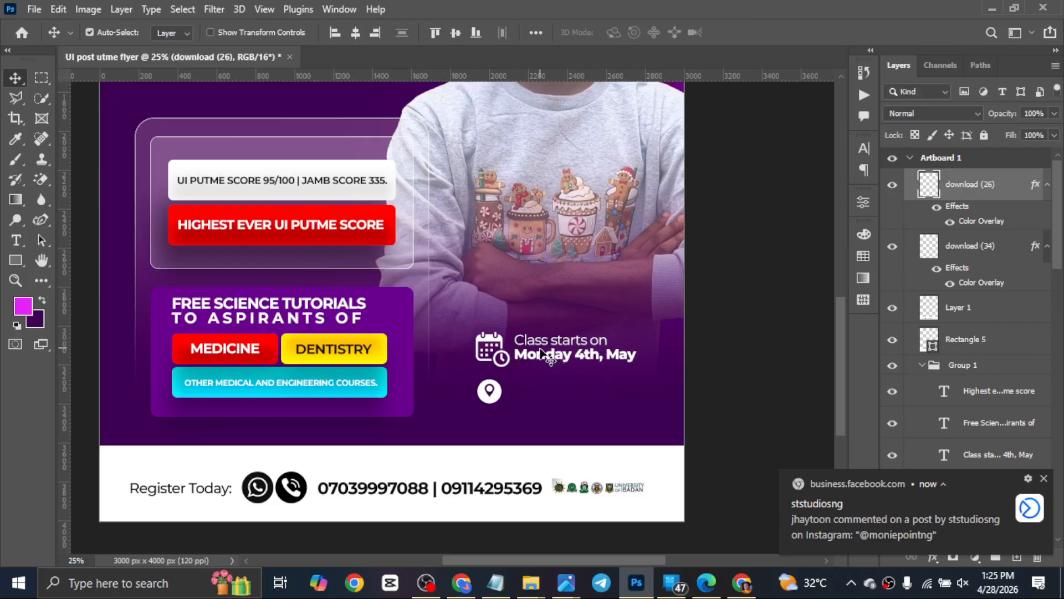
# Duplicate the class start text beside the location icon and replace it with "Closed WhatsApp Group" on two lines.
pyautogui.moveTo(542, 350); pyautogui.dragTo(540, 389)
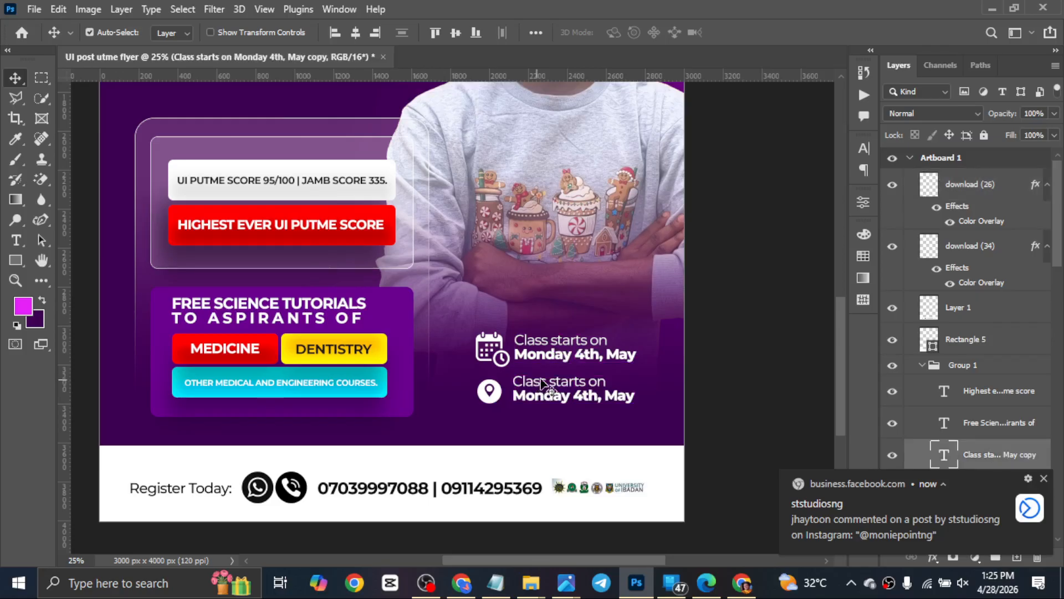
pyautogui.doubleClick(541, 383)
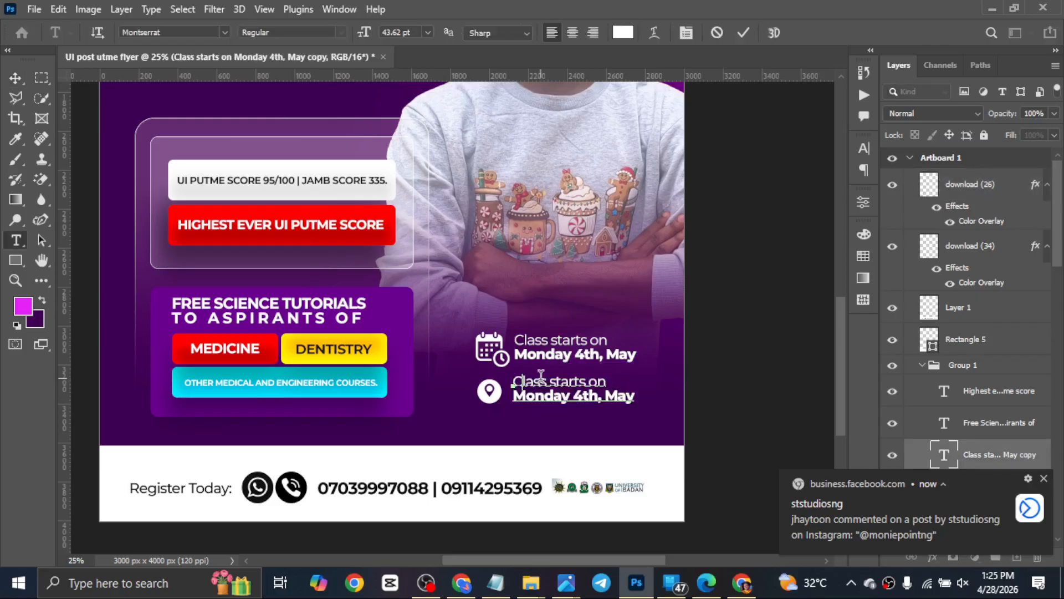
pyautogui.write('Closed W')
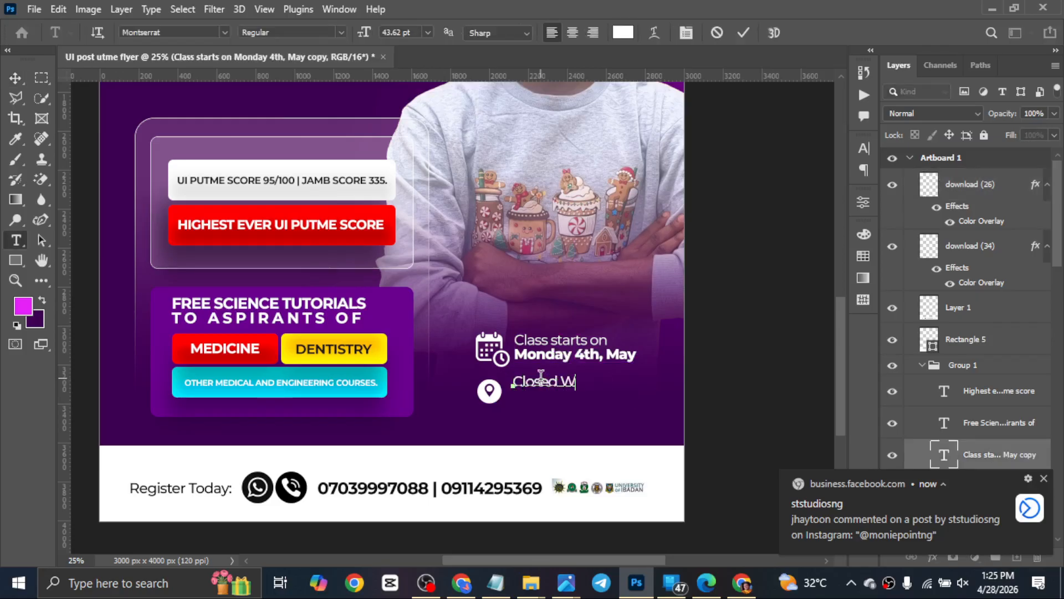
pyautogui.write('hatsa')
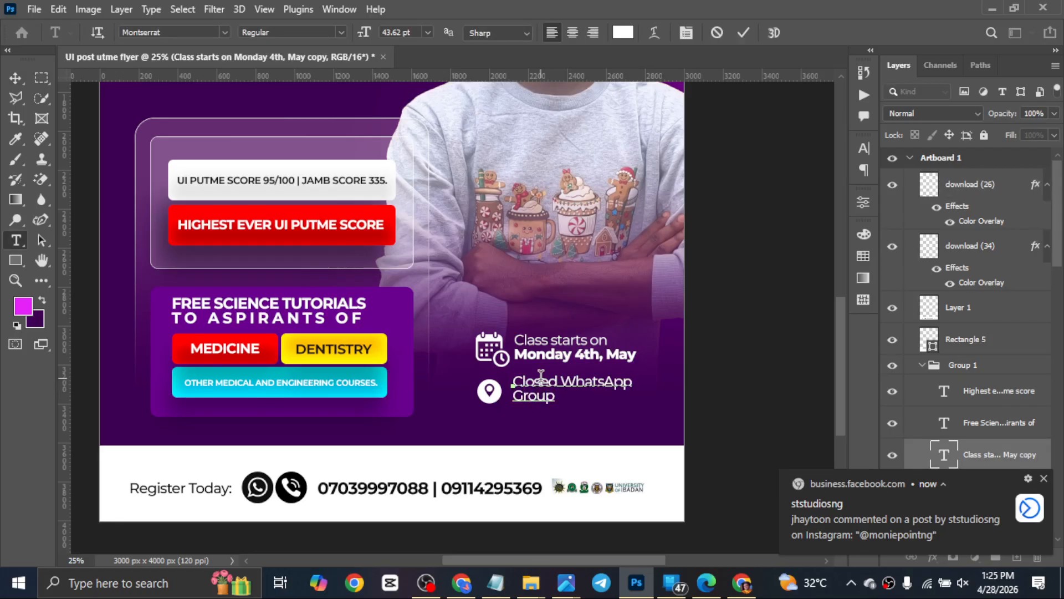
pyautogui.hotkey('ctrl', 'Return')
pyautogui.press('v')
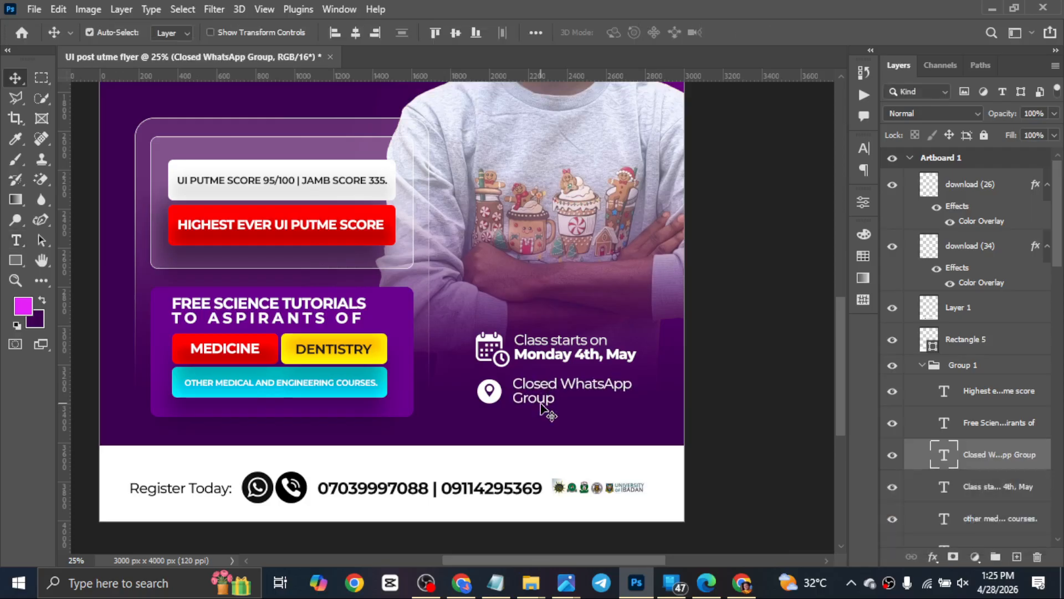
# Nudge the "Closed WhatsApp Group" text slightly down beside the location icon.
pyautogui.press('Down')
pyautogui.press('Down')
pyautogui.press('Down')
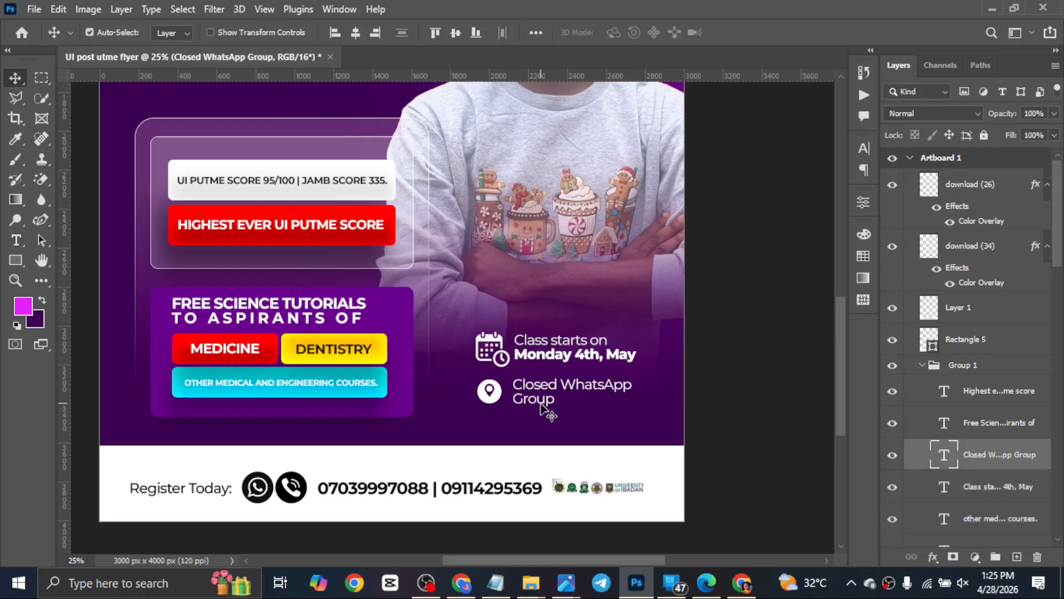
# Duplicate the Subject group together with its layer mask.
pyautogui.scroll(-2, 541, 408)
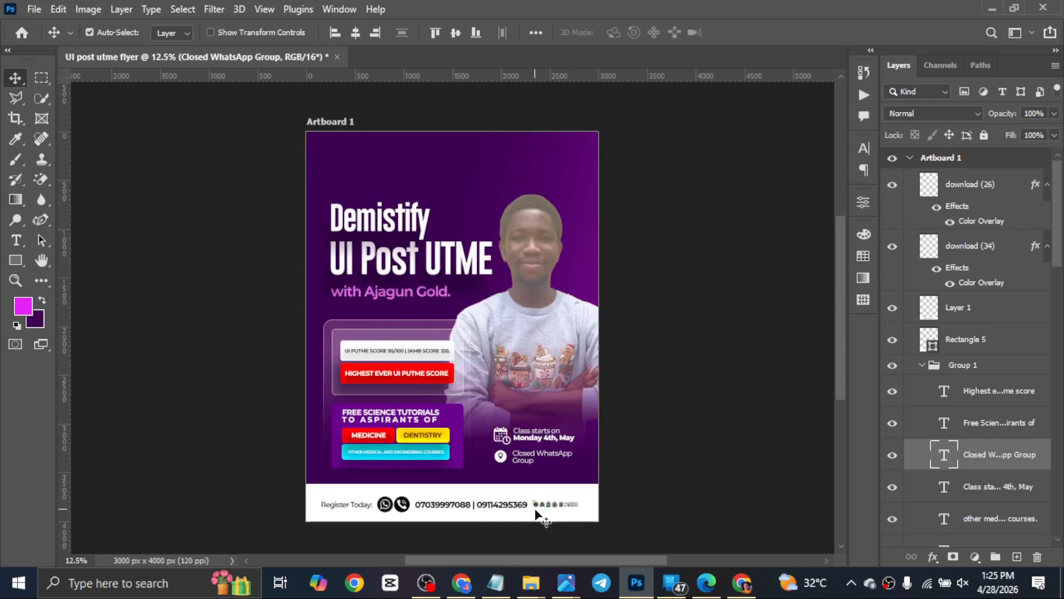
pyautogui.click(532, 228)
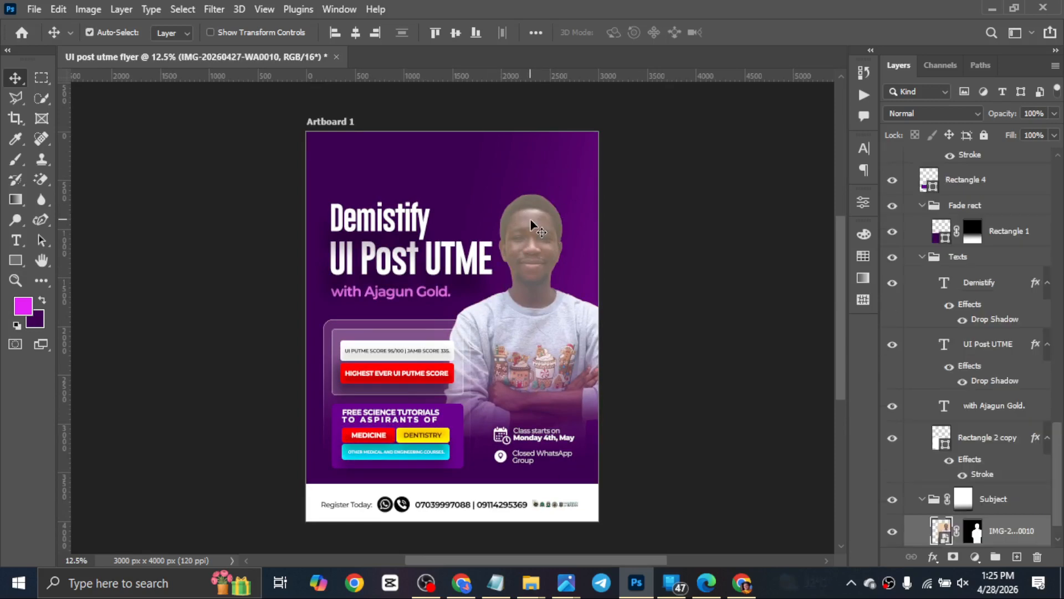
pyautogui.scroll(-1, 1010, 491)
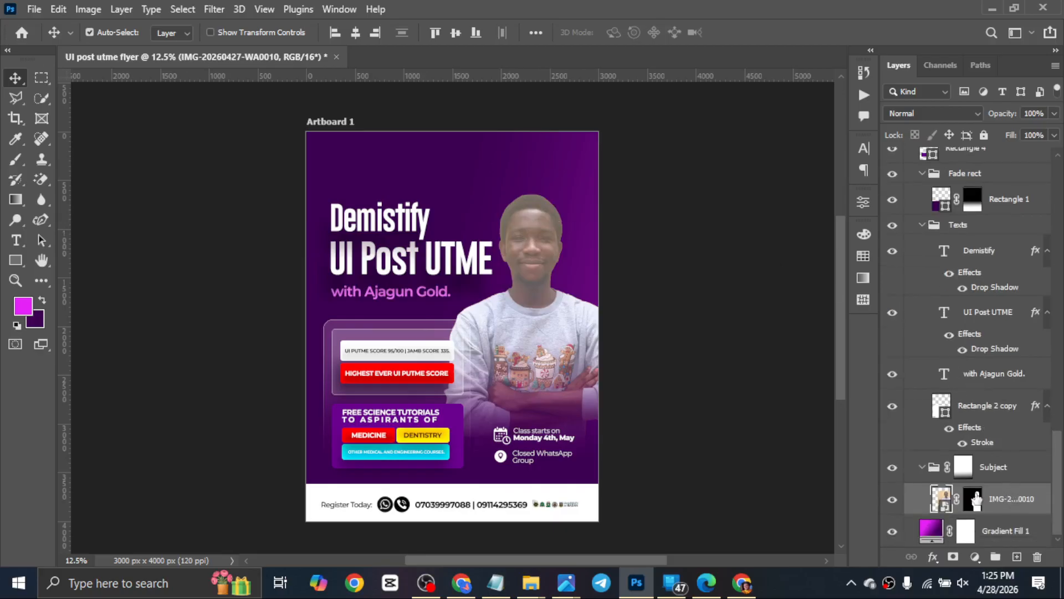
pyautogui.press('b')
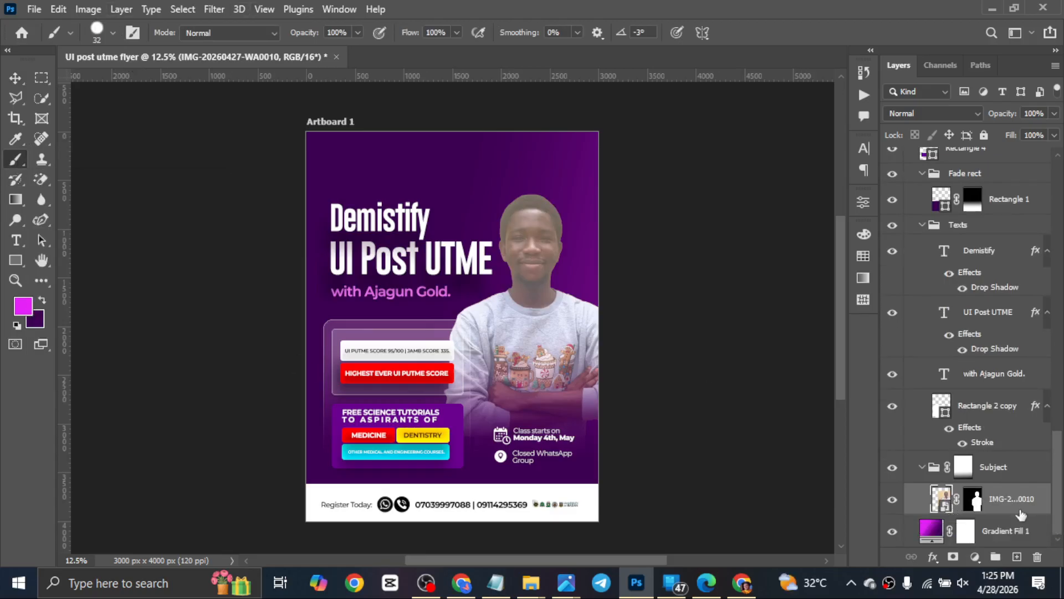
pyautogui.click(923, 468)
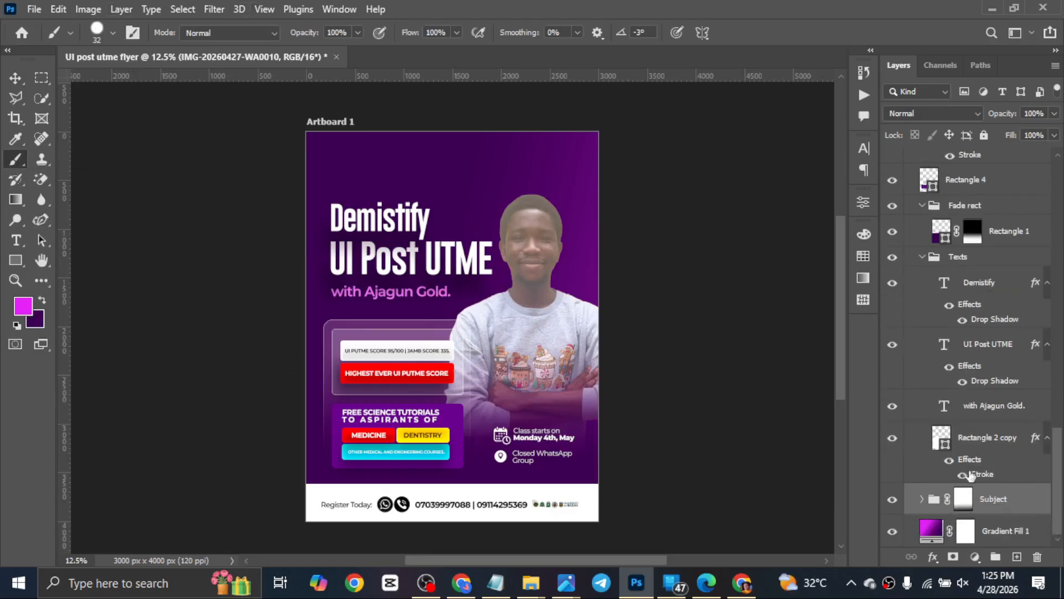
pyautogui.click(1002, 499)
pyautogui.click(963, 499)
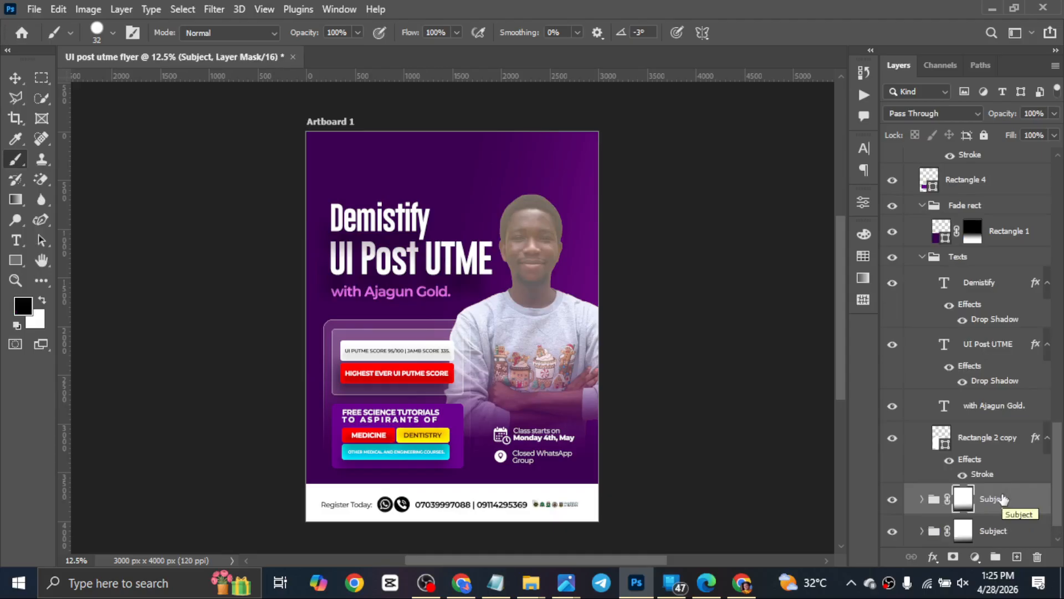
# Merge the duplicated Subject group into a single layer and apply its layer mask.
pyautogui.rightClick(1003, 499)
pyautogui.click(905, 523)
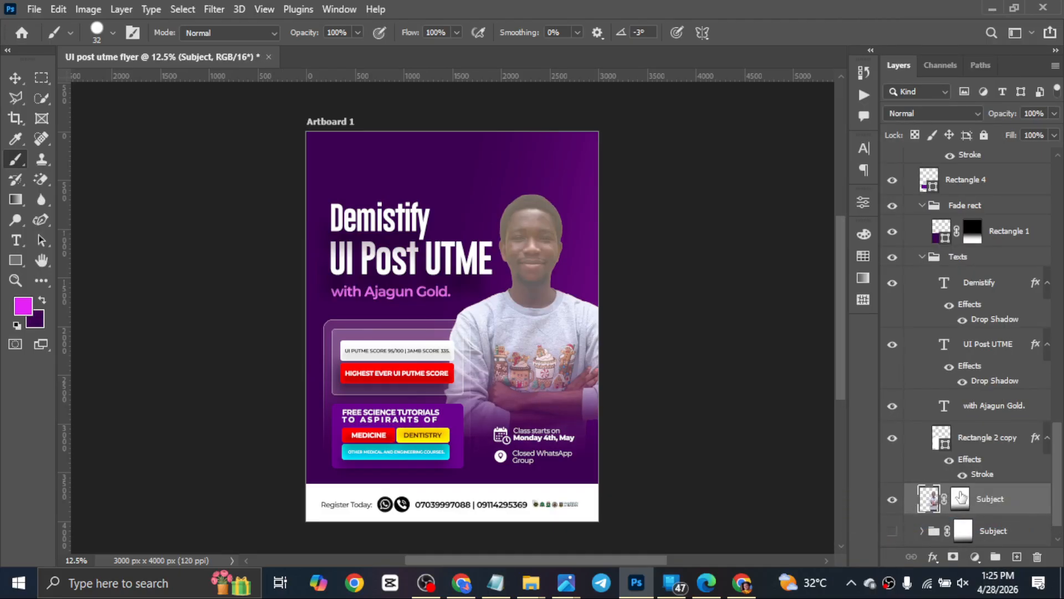
pyautogui.rightClick(962, 498)
pyautogui.click(943, 389)
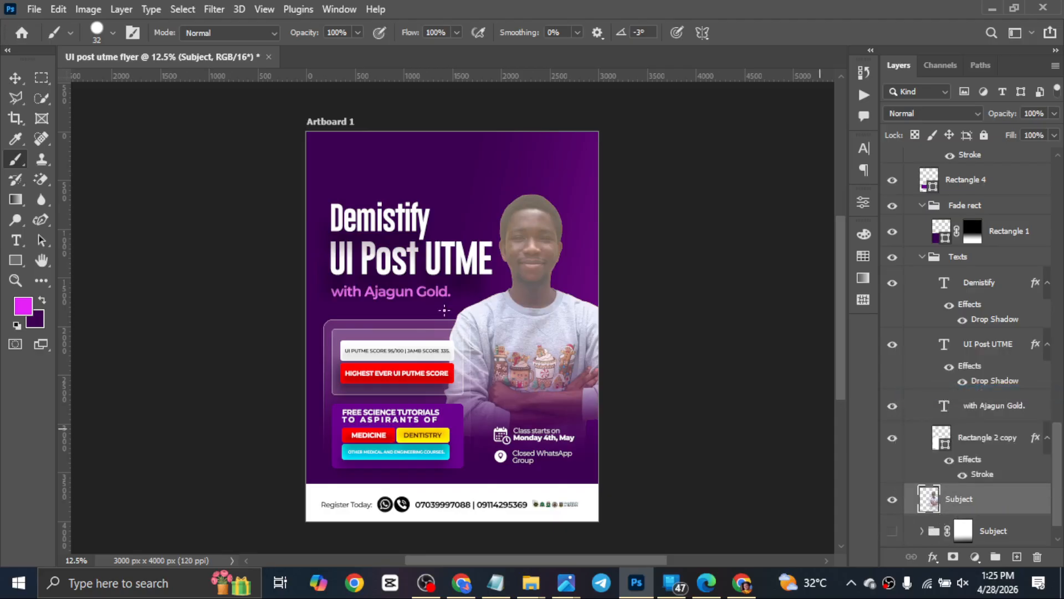
# Smooth the forehead skin on the merged Subject layer with the Mixer Brush at 133 px, using a sampled skin tone.
pyautogui.press('v')
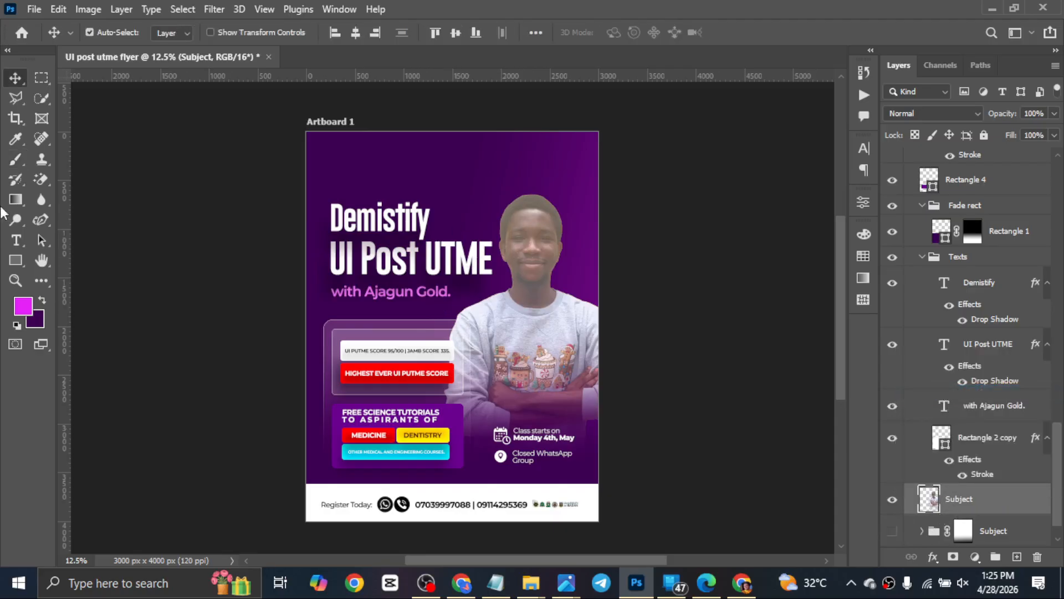
pyautogui.click(15, 160)
pyautogui.click(91, 204)
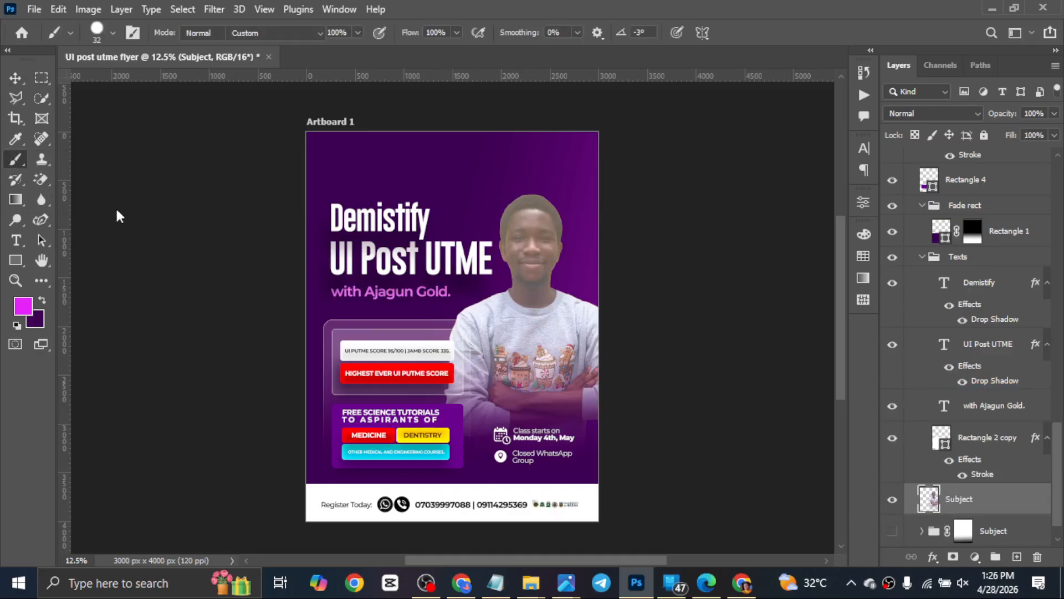
pyautogui.hotkey('ctrl', '+')
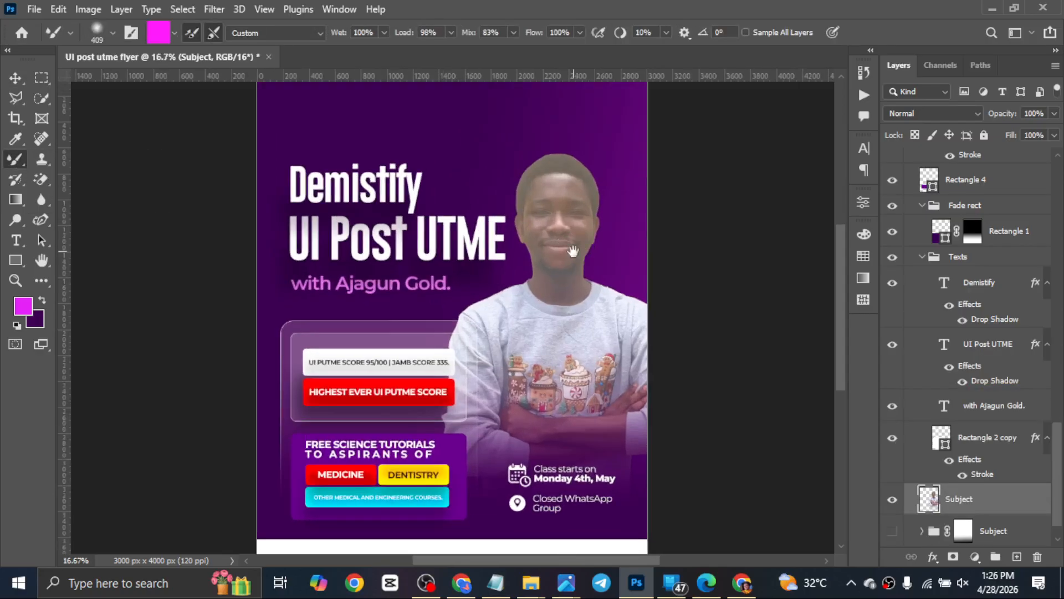
pyautogui.moveTo(522, 276); pyautogui.dragTo(467, 293)
pyautogui.hotkey('ctrl', '+')
pyautogui.hotkey('ctrl', '+')
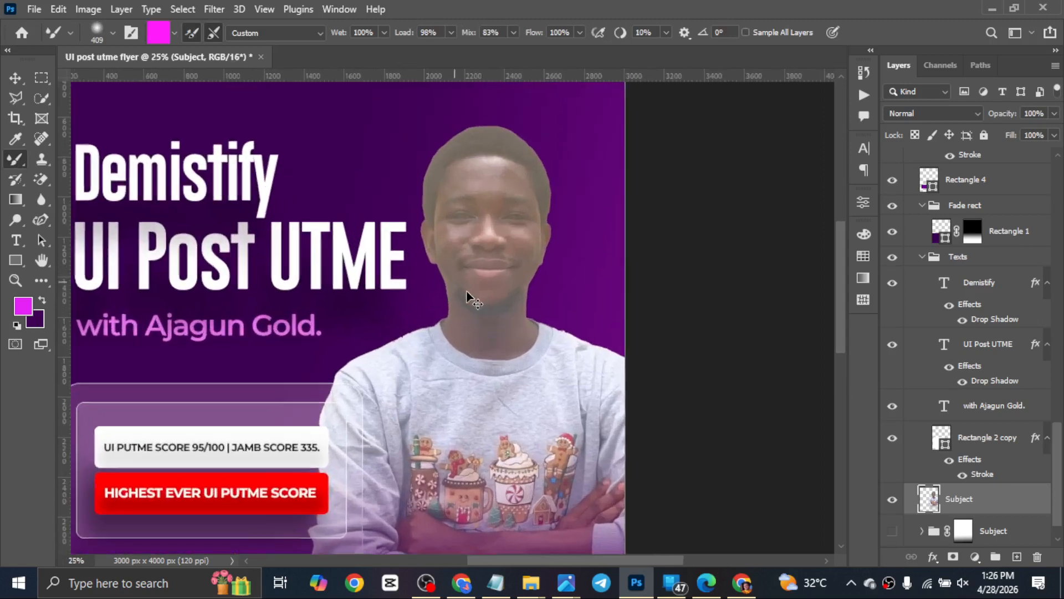
pyautogui.hotkey('ctrl', '+')
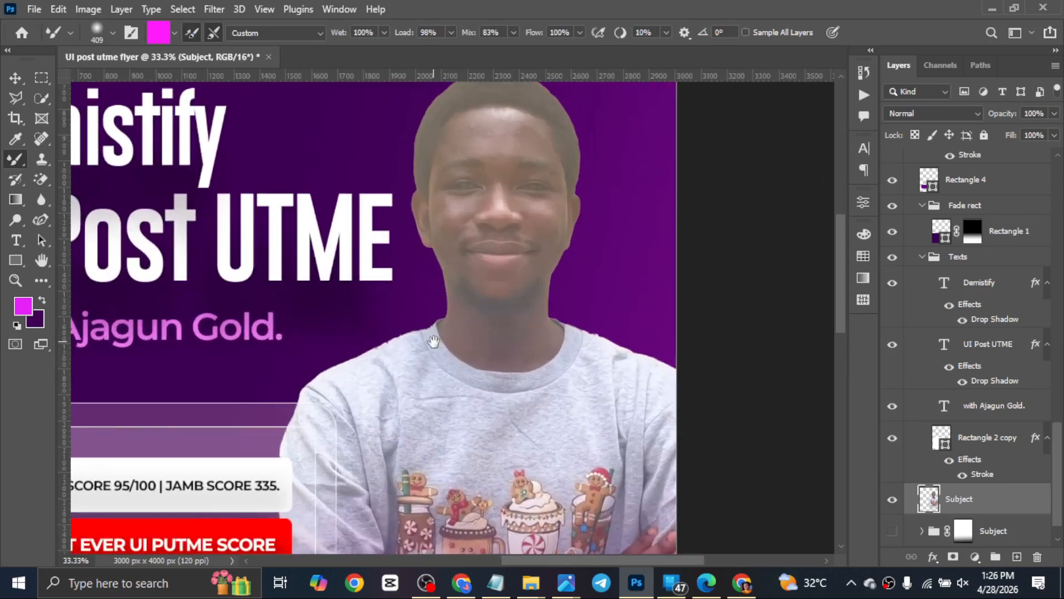
pyautogui.moveTo(409, 190); pyautogui.dragTo(386, 190)
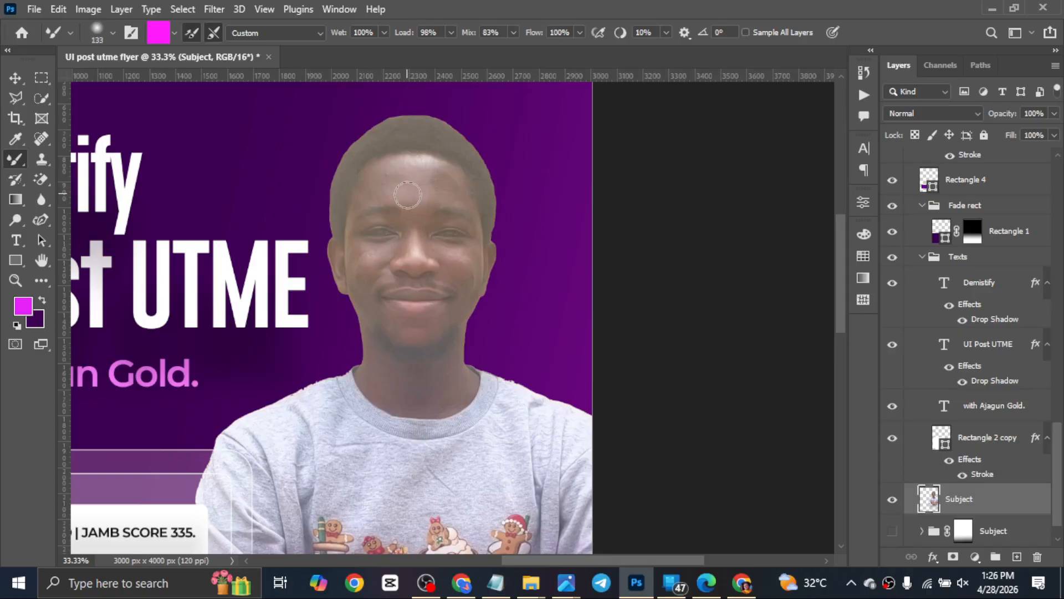
pyautogui.keyDown('alt'); pyautogui.click(401, 181); pyautogui.keyUp('alt')
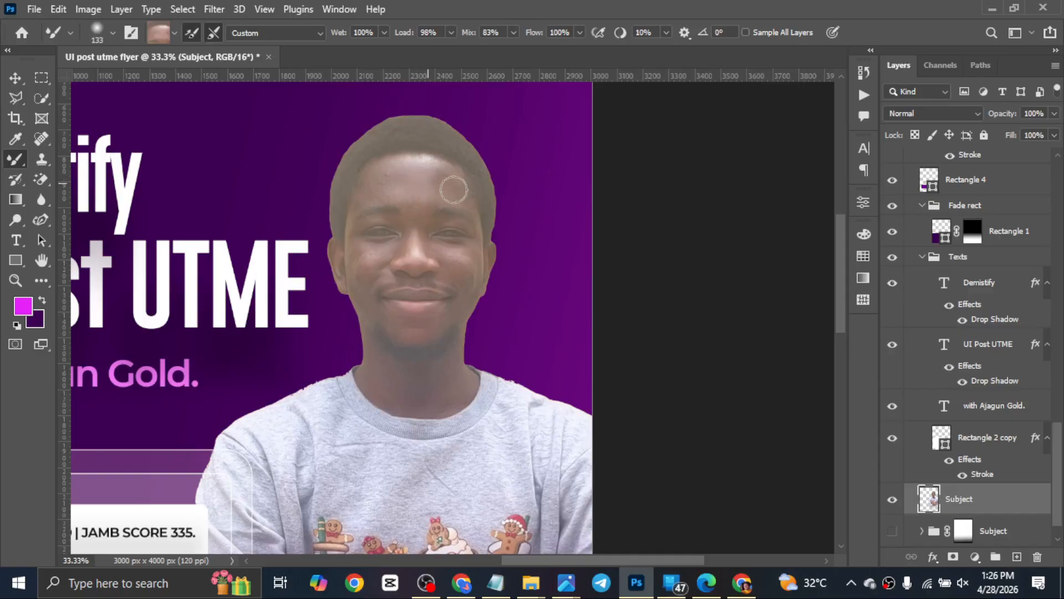
# Blend the skin on the nose bridge and lower forehead with the Mixer Brush, resampling nearby skin tones.
pyautogui.scroll(1, 423, 200)
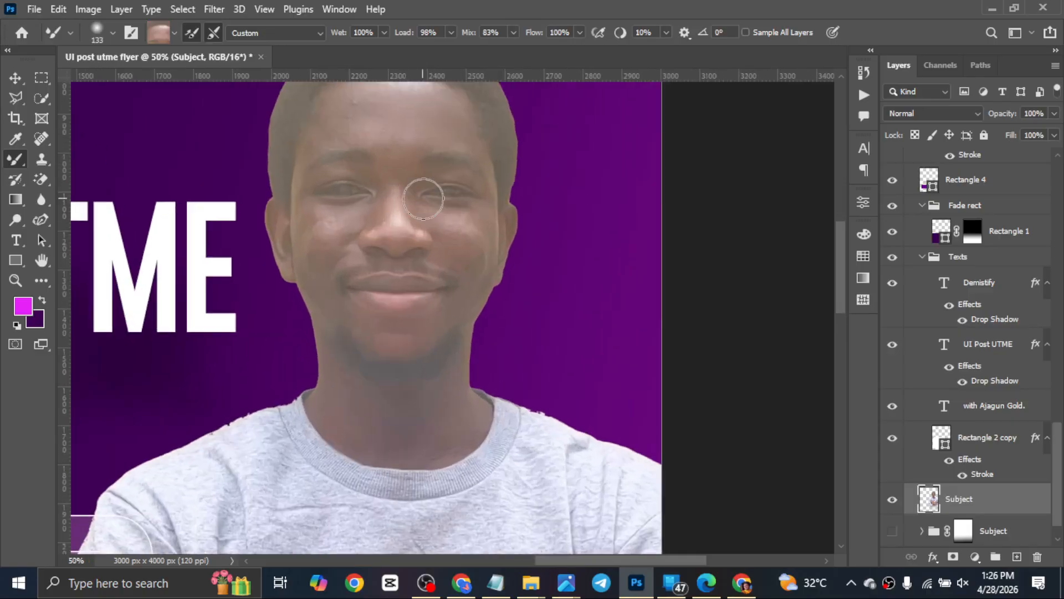
pyautogui.moveTo(423, 202); pyautogui.dragTo(465, 336)
pyautogui.moveTo(411, 244)
pyautogui.mouseDown()
pyautogui.moveTo(386, 258)
pyautogui.moveTo(413, 239)
pyautogui.moveTo(433, 241)
pyautogui.moveTo(436, 229)
pyautogui.moveTo(481, 251)
pyautogui.moveTo(426, 277)
pyautogui.mouseUp()
pyautogui.keyDown('alt'); pyautogui.click(449, 225); pyautogui.keyUp('alt')
pyautogui.keyDown('alt'); pyautogui.click(436, 318); pyautogui.keyUp('alt')
pyautogui.moveTo(441, 339); pyautogui.dragTo(434, 333)
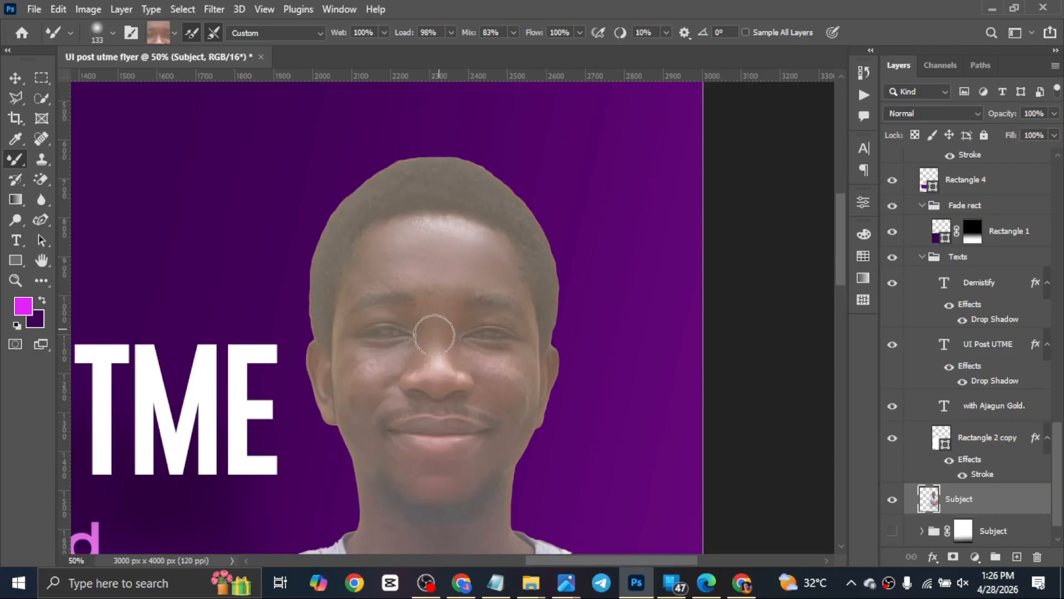
pyautogui.keyDown('alt'); pyautogui.click(401, 280); pyautogui.keyUp('alt')
pyautogui.moveTo(398, 282)
pyautogui.mouseDown()
pyautogui.moveTo(361, 284)
pyautogui.moveTo(411, 287)
pyautogui.mouseUp()
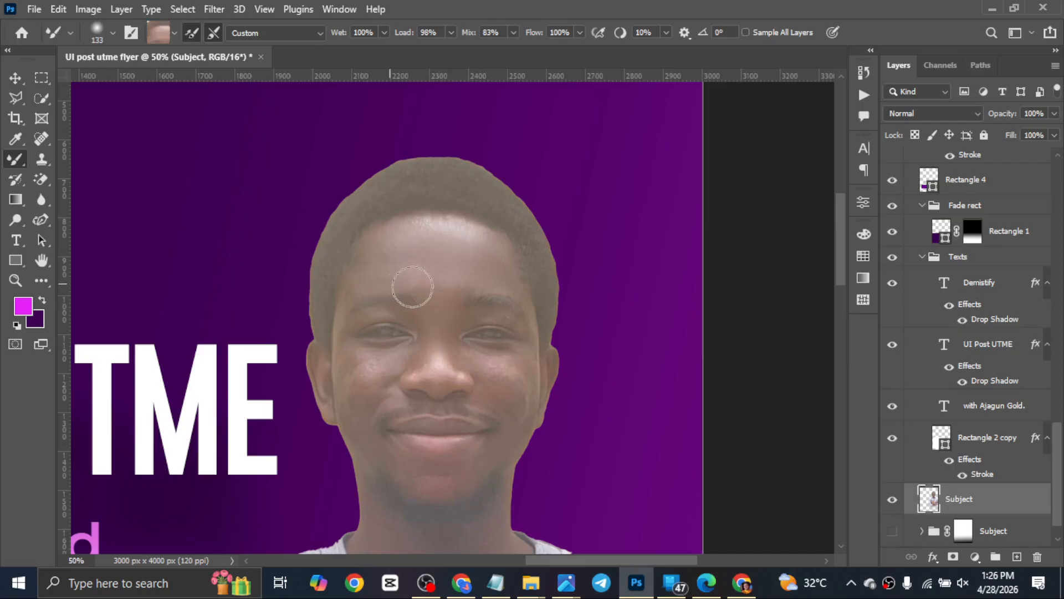
# Smooth the cheek on the image's left side, and blend the eyelid above it with a 65 px Mixer Brush.
pyautogui.keyDown('alt'); pyautogui.click(372, 386); pyautogui.keyUp('alt')
pyautogui.moveTo(379, 377)
pyautogui.mouseDown()
pyautogui.moveTo(349, 391)
pyautogui.moveTo(348, 413)
pyautogui.mouseUp()
pyautogui.keyDown('alt'); pyautogui.click(351, 364); pyautogui.keyUp('alt')
pyautogui.moveTo(349, 359)
pyautogui.mouseDown()
pyautogui.moveTo(346, 336)
pyautogui.moveTo(349, 364)
pyautogui.mouseUp()
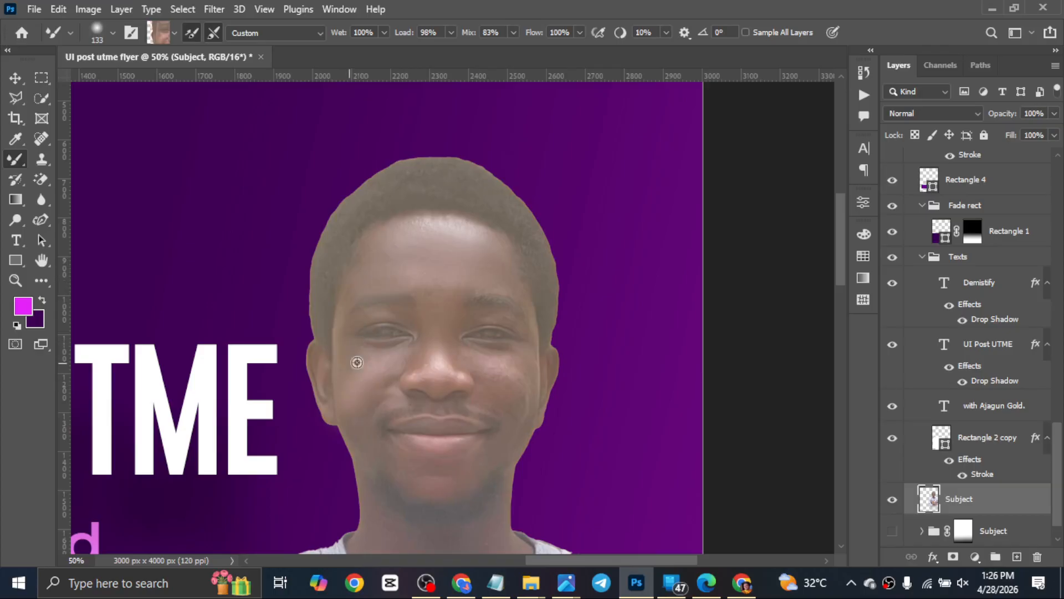
pyautogui.keyDown('alt'); pyautogui.click(392, 315); pyautogui.keyUp('alt')
pyautogui.moveTo(425, 317); pyautogui.dragTo(380, 316)
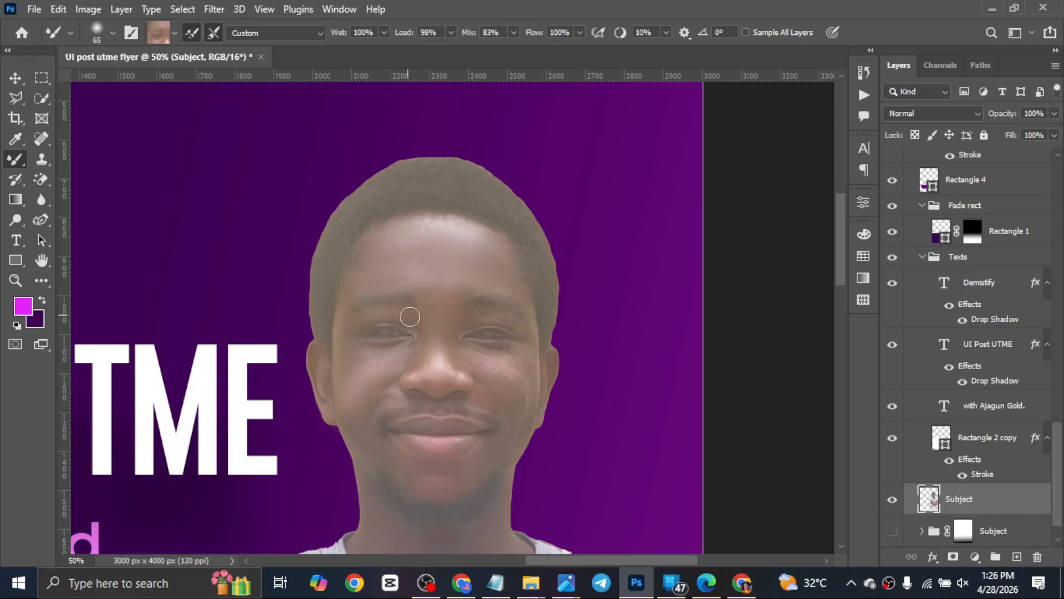
# Blend the cheek and jaw on the image's right side with sampled skin tones, enlarging the Mixer Brush to 117 px.
pyautogui.keyDown('alt'); pyautogui.click(488, 364); pyautogui.keyUp('alt')
pyautogui.rightClick(493, 368)
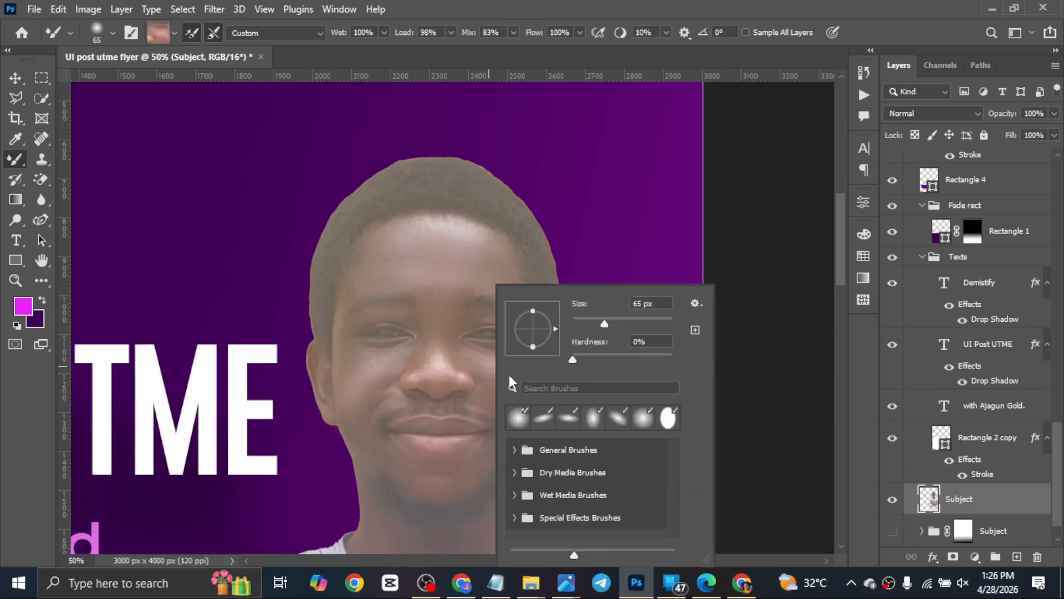
pyautogui.moveTo(481, 363)
pyautogui.mouseDown()
pyautogui.moveTo(521, 393)
pyautogui.moveTo(514, 410)
pyautogui.moveTo(491, 390)
pyautogui.moveTo(525, 380)
pyautogui.moveTo(487, 464)
pyautogui.moveTo(446, 485)
pyautogui.mouseUp()
pyautogui.keyDown('alt'); pyautogui.click(519, 393); pyautogui.keyUp('alt')
pyautogui.keyDown('alt'); pyautogui.click(522, 381); pyautogui.keyUp('alt')
pyautogui.keyDown('alt'); pyautogui.click(505, 438); pyautogui.keyUp('alt')
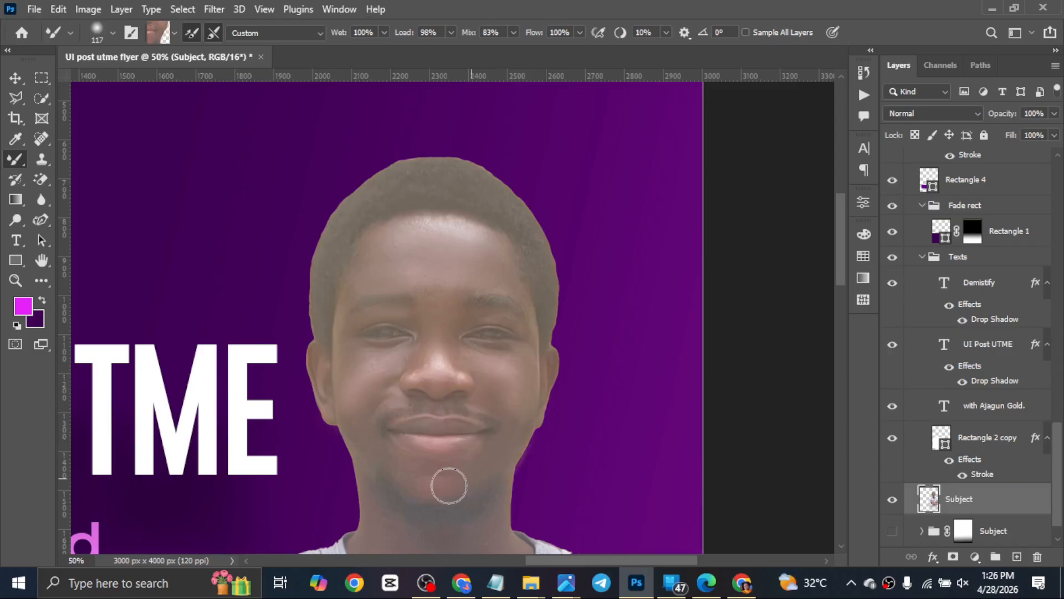
# Smooth the chin and the jaw and cheek on the image's left side using resampled skin tones.
pyautogui.keyDown('alt'); pyautogui.click(442, 484); pyautogui.keyUp('alt')
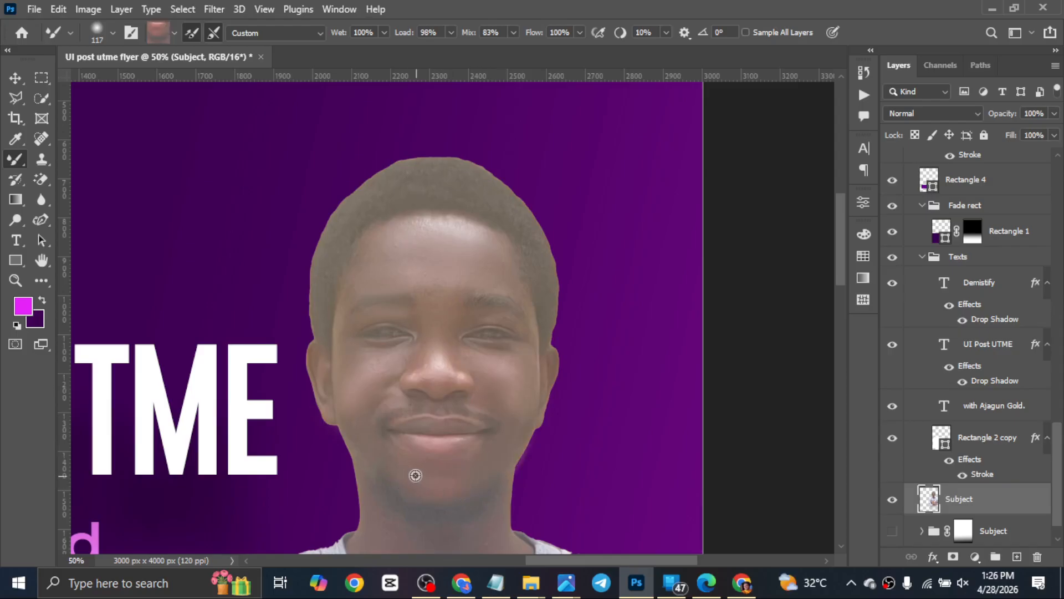
pyautogui.moveTo(356, 454)
pyautogui.mouseDown()
pyautogui.moveTo(368, 447)
pyautogui.moveTo(385, 464)
pyautogui.mouseUp()
pyautogui.keyDown('alt'); pyautogui.click(387, 426); pyautogui.keyUp('alt')
pyautogui.keyDown('alt'); pyautogui.click(372, 395); pyautogui.keyUp('alt')
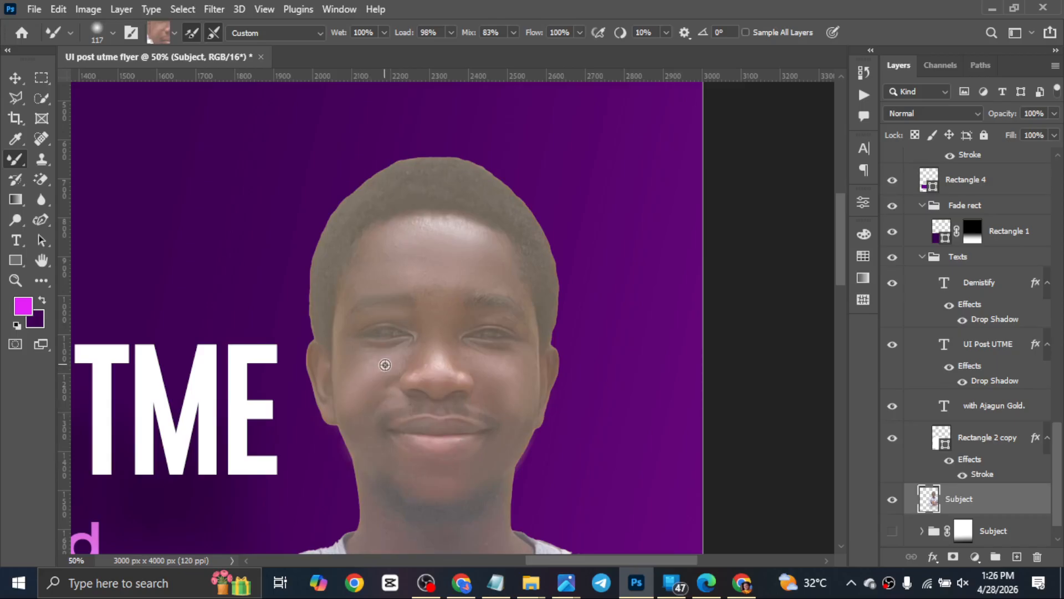
pyautogui.keyDown('alt'); pyautogui.click(386, 364); pyautogui.keyUp('alt')
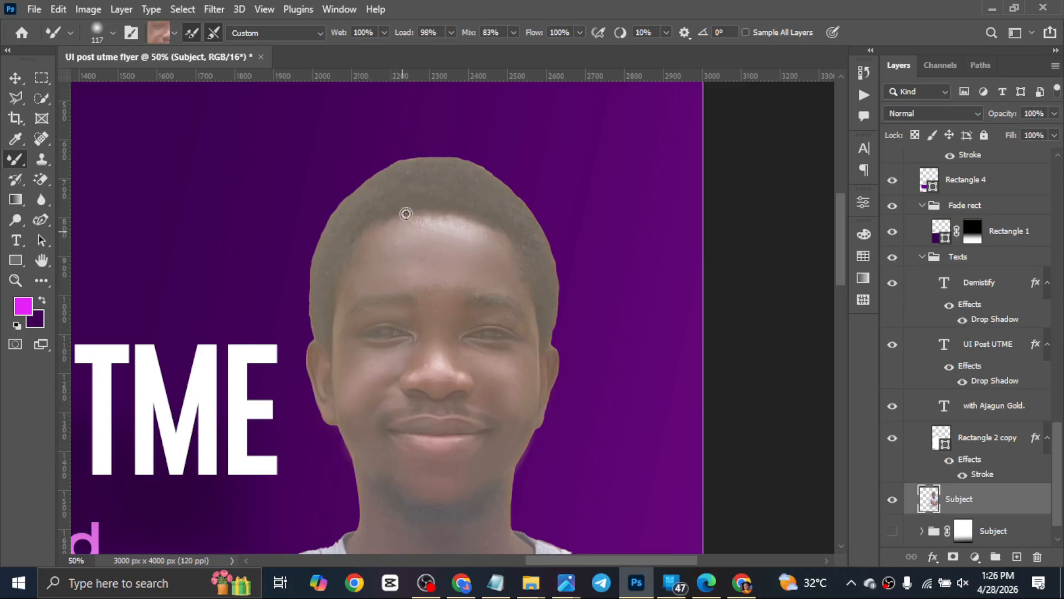
# Blend the skin along the hairline and on the neck with tones sampled from each area.
pyautogui.keyDown('alt'); pyautogui.click(406, 213); pyautogui.keyUp('alt')
pyautogui.scroll(-3, 438, 436)
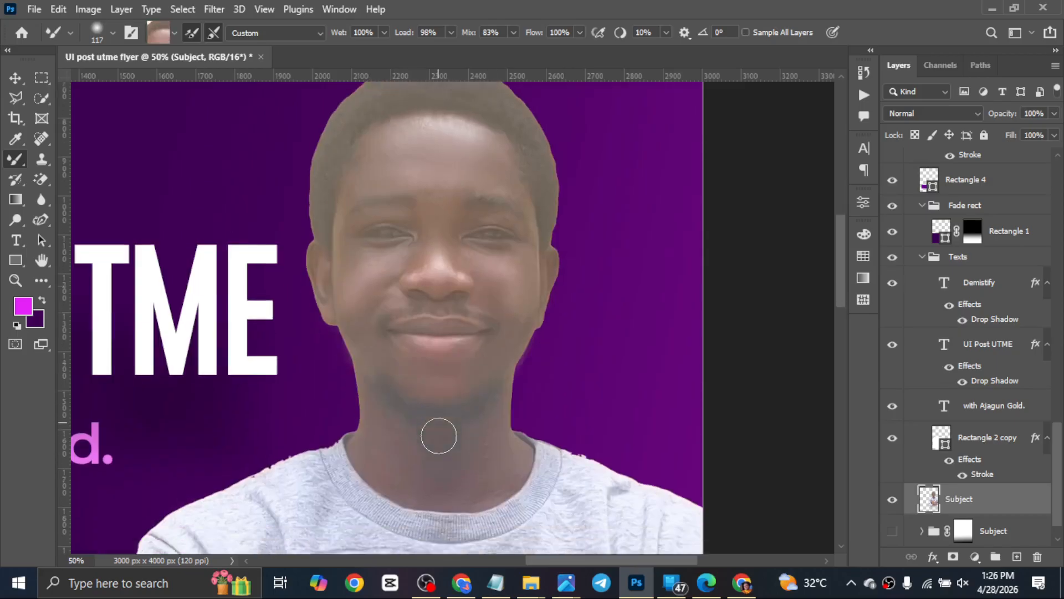
pyautogui.scroll(-2, 439, 435)
pyautogui.keyDown('alt'); pyautogui.click(385, 391); pyautogui.keyUp('alt')
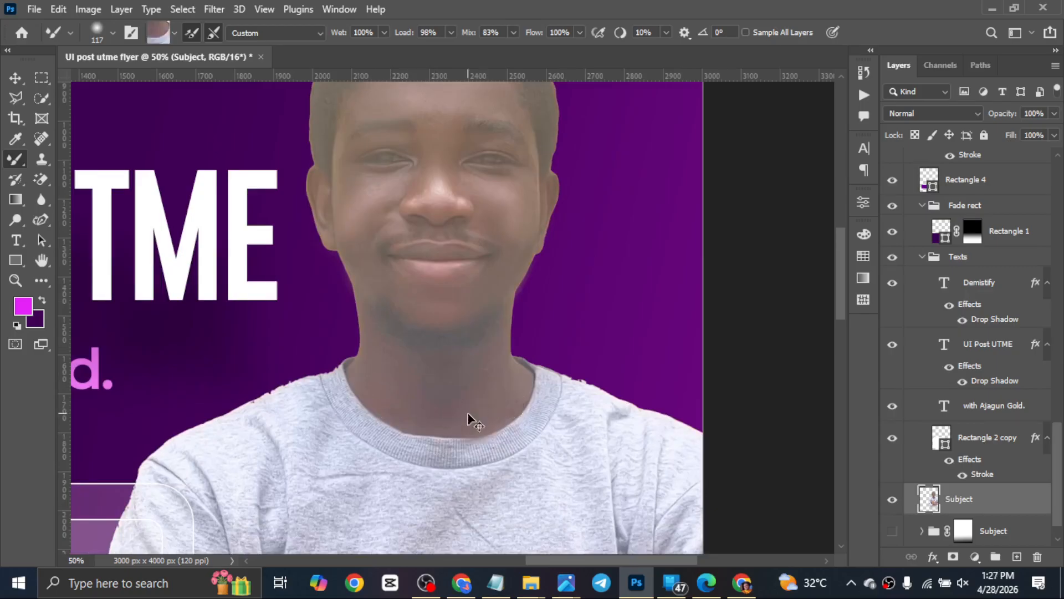
# Select the hair on the image's left side of the head on the merged Subject layer with the Quick Selection tool.
pyautogui.hotkey('ctrl', '0')
pyautogui.hotkey('ctrl', '-')
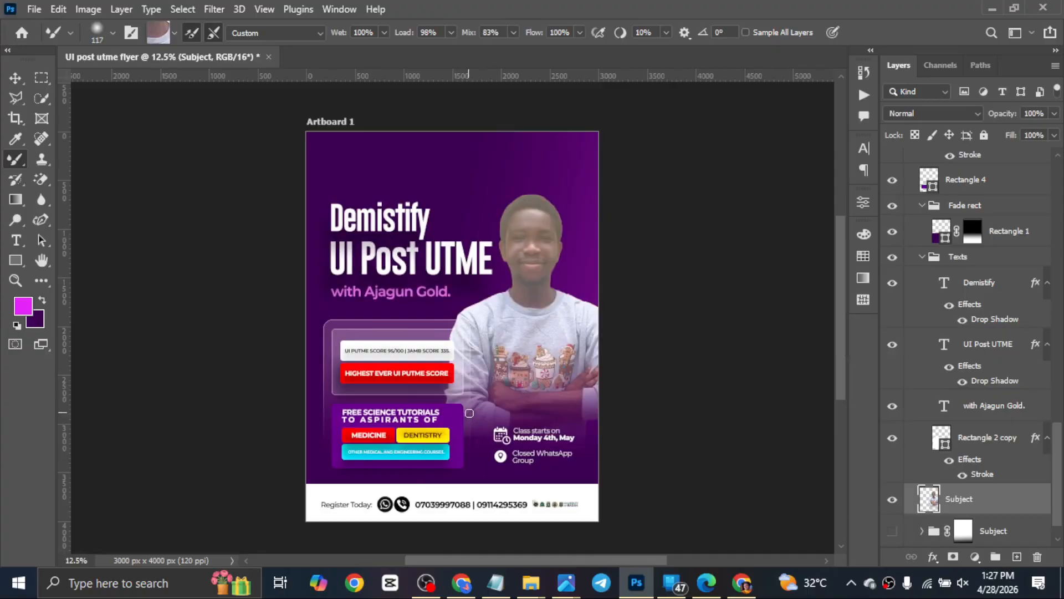
pyautogui.press('v')
pyautogui.scroll(-1, 583, 300)
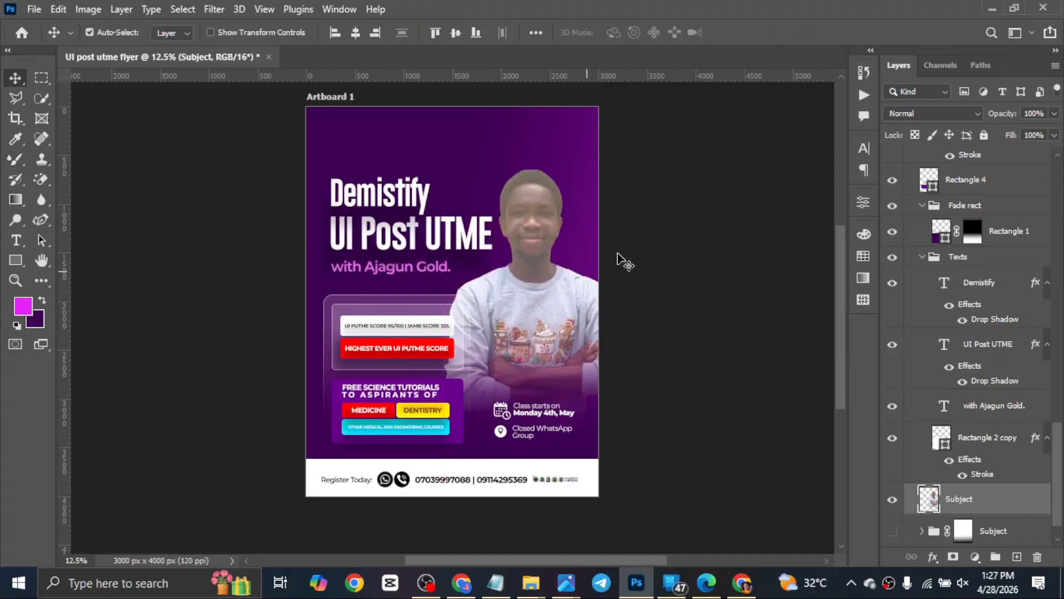
pyautogui.scroll(2, 601, 417)
pyautogui.scroll(-1, 587, 408)
pyautogui.click(533, 197)
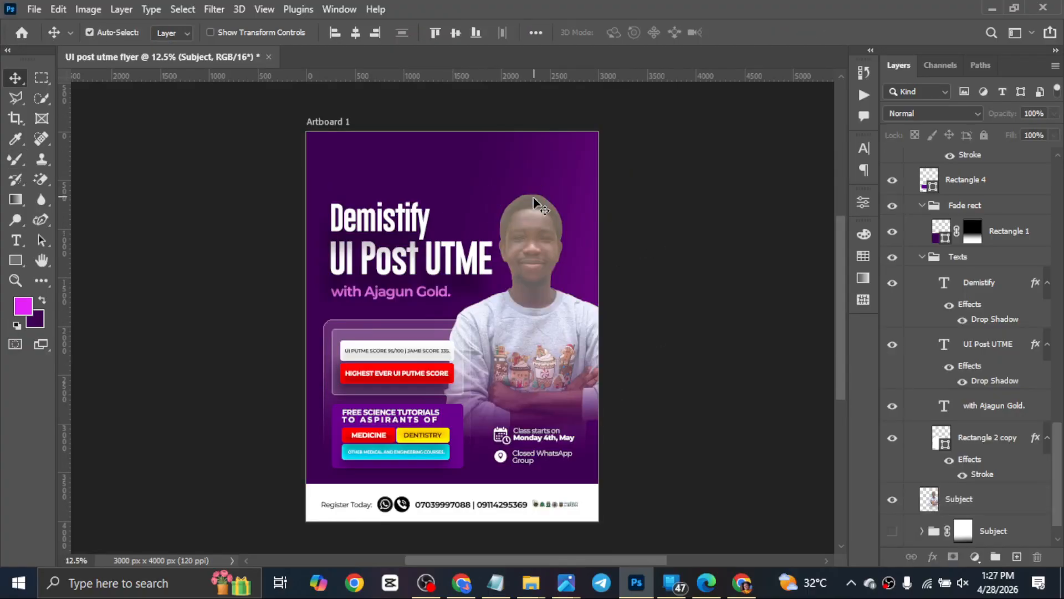
pyautogui.click(533, 202)
pyautogui.click(42, 98)
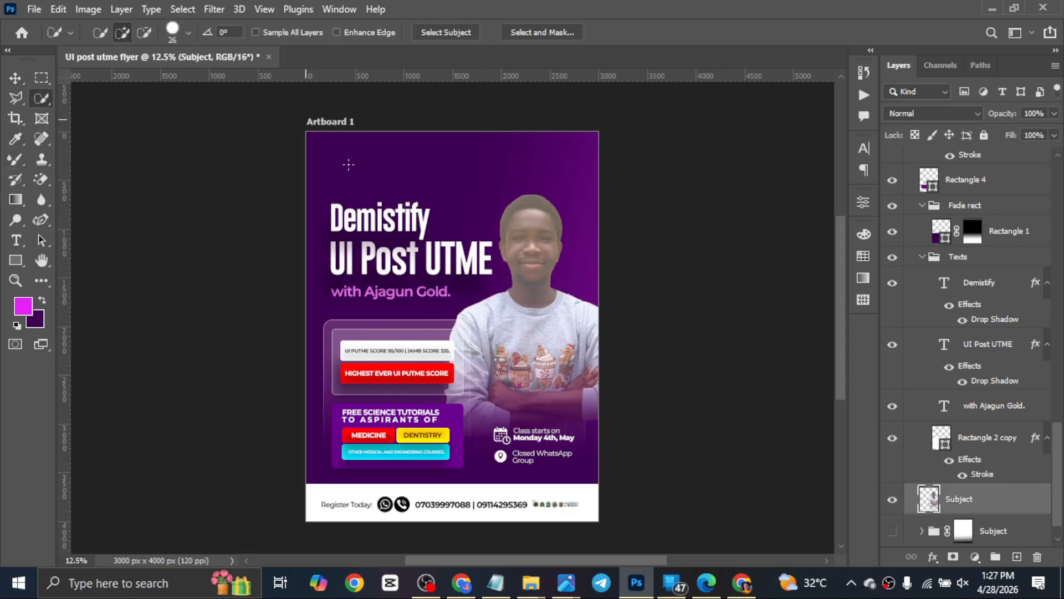
pyautogui.moveTo(492, 224)
pyautogui.mouseDown()
pyautogui.moveTo(501, 231)
pyautogui.moveTo(503, 200)
pyautogui.mouseUp()
pyautogui.moveTo(515, 308); pyautogui.dragTo(520, 224)
# Extend the hair selection over the top and the image's right side of the head with the Quick Selection tool.
pyautogui.press('alt')
pyautogui.hotkey('ctrl', '+')
pyautogui.hotkey('ctrl', '+')
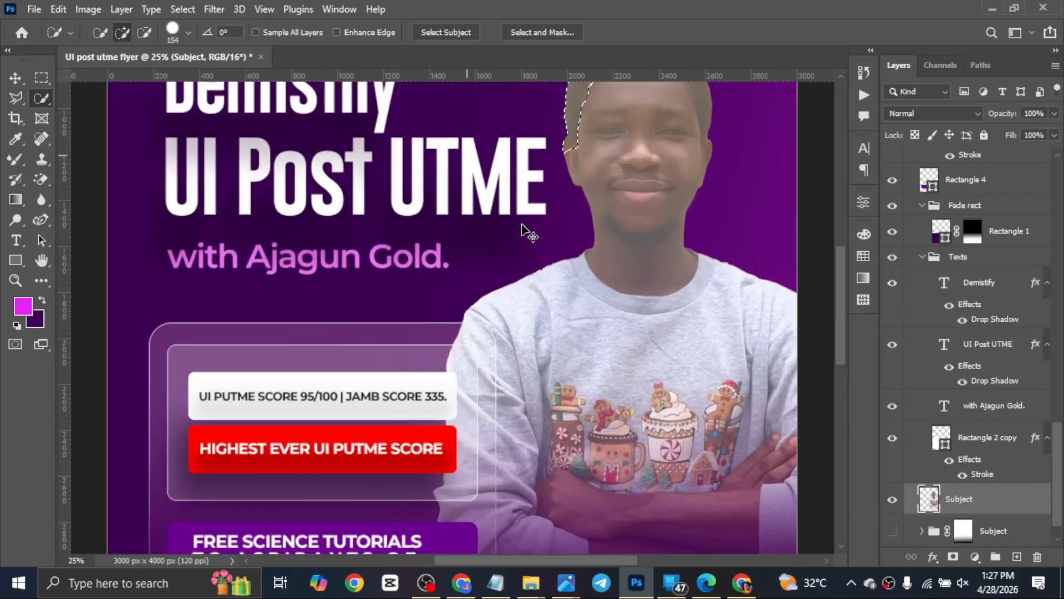
pyautogui.hotkey('ctrl', '+')
pyautogui.moveTo(522, 224); pyautogui.dragTo(404, 316)
pyautogui.rightClick(43, 101)
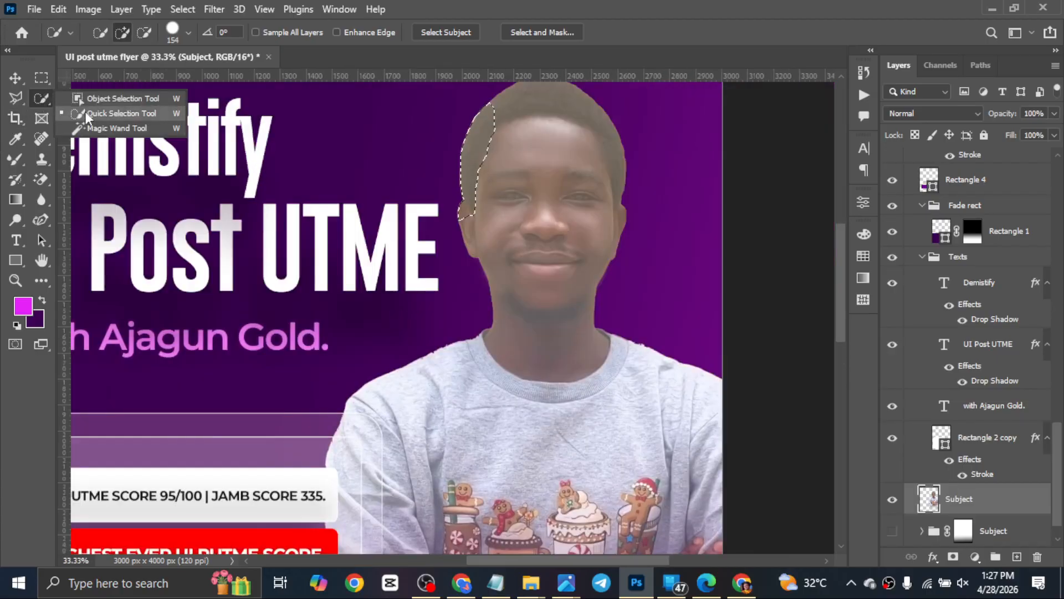
pyautogui.click(86, 114)
pyautogui.moveTo(547, 209); pyautogui.dragTo(504, 298)
pyautogui.keyDown('alt'); pyautogui.rightClick(468, 194); pyautogui.keyUp('alt')
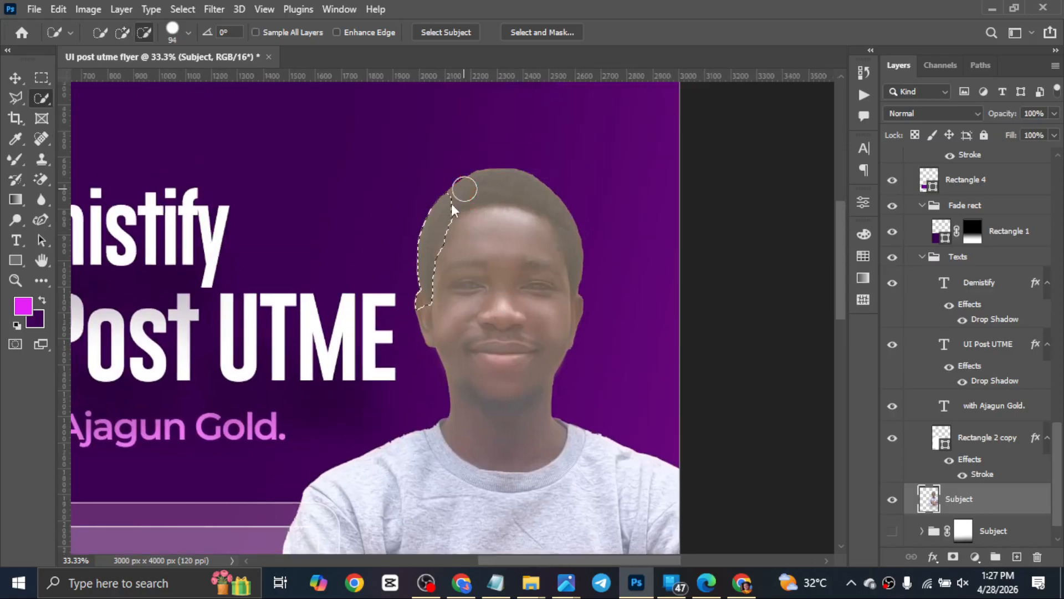
pyautogui.moveTo(447, 188); pyautogui.dragTo(474, 176)
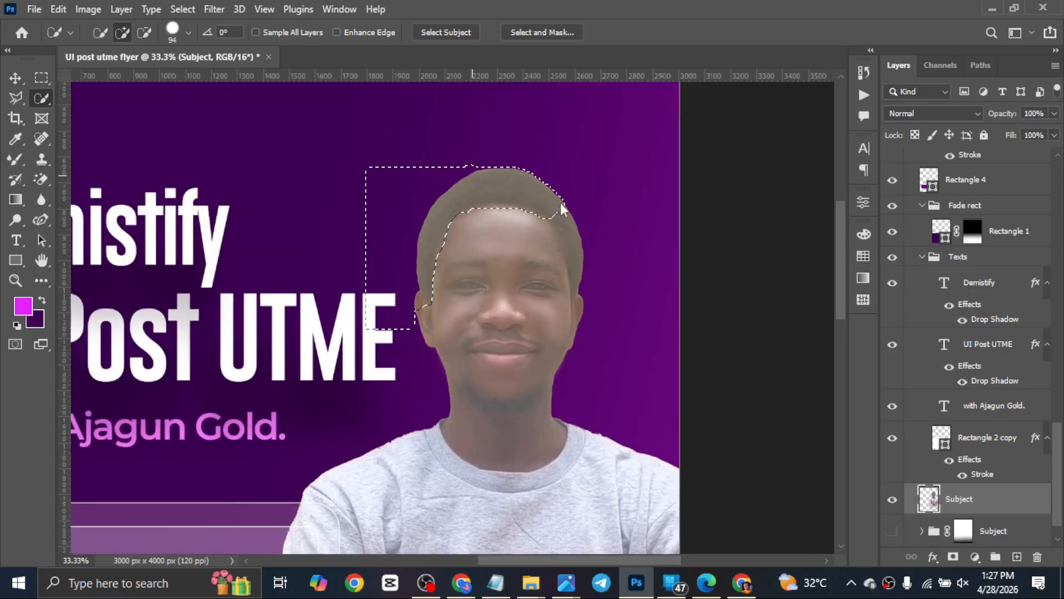
pyautogui.click(576, 217)
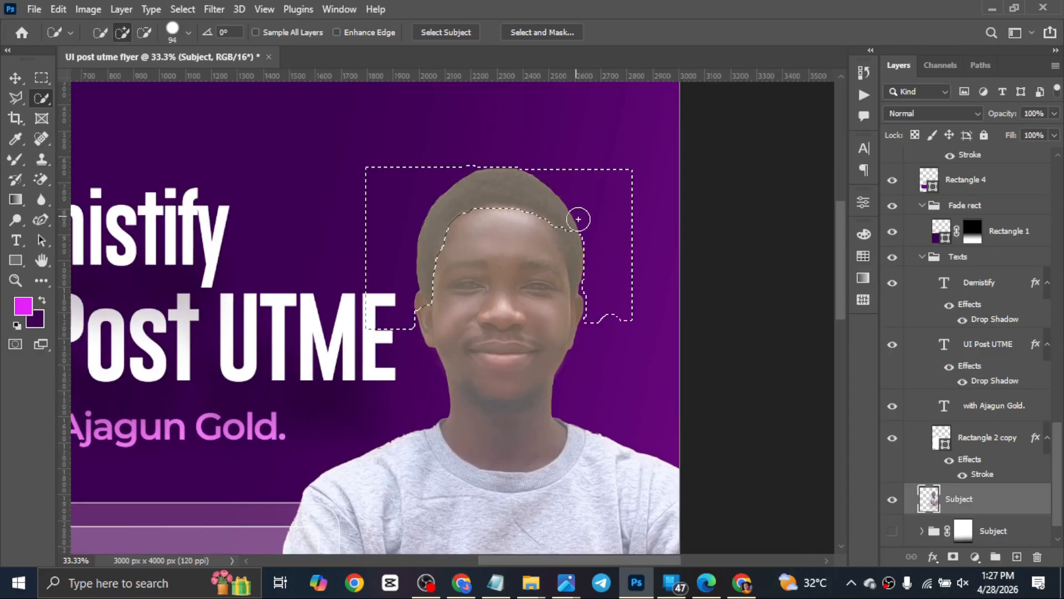
pyautogui.click(585, 279)
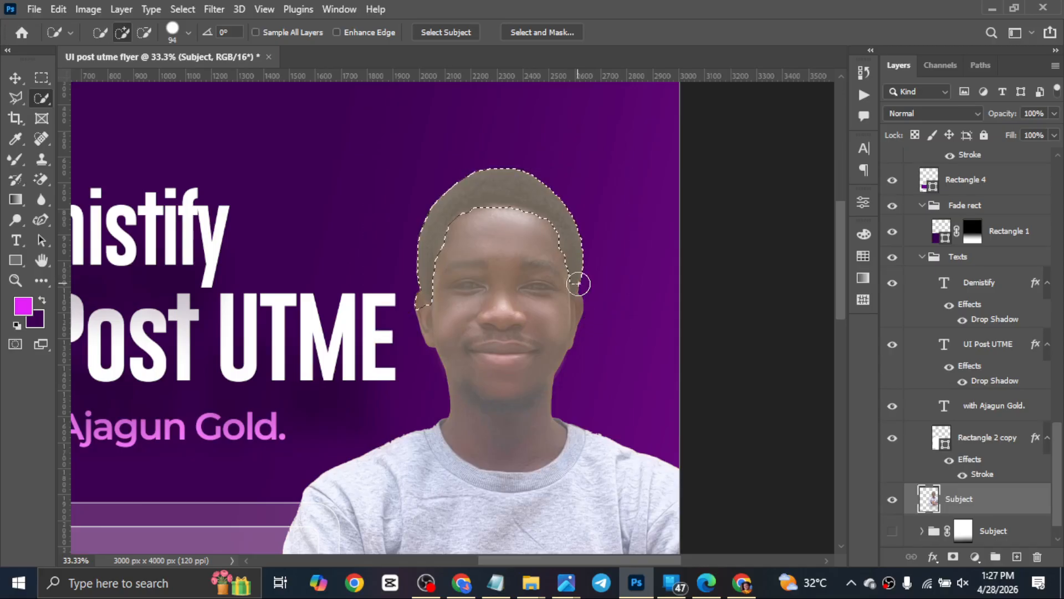
# Refine the hair selection beside both ears with a 34 px brush, removing the excess near the ear on the image's left.
pyautogui.moveTo(584, 283); pyautogui.dragTo(577, 284)
pyautogui.click(577, 284)
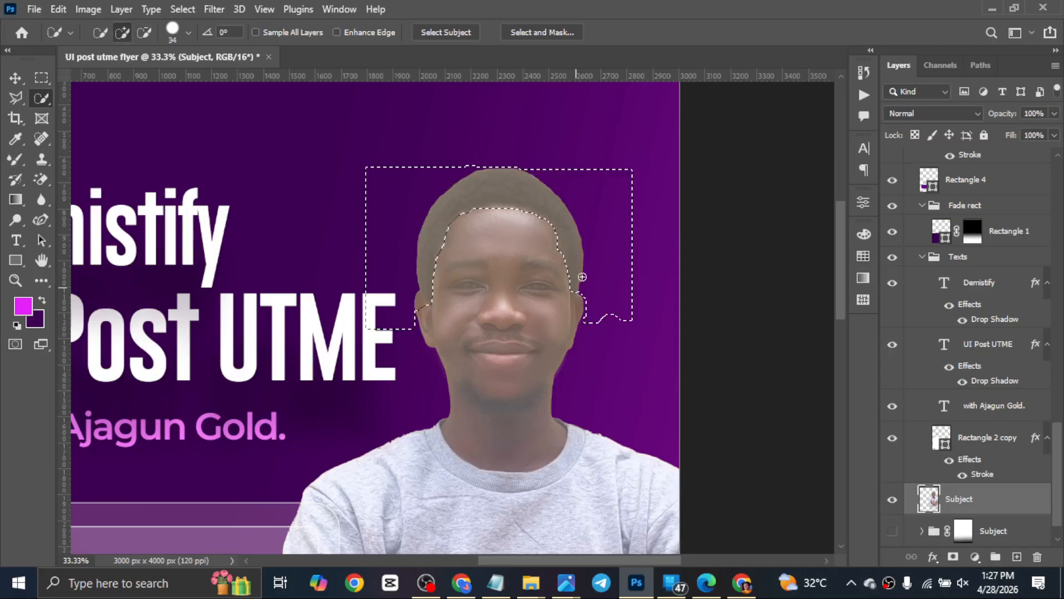
pyautogui.hotkey('ctrl', 'z')
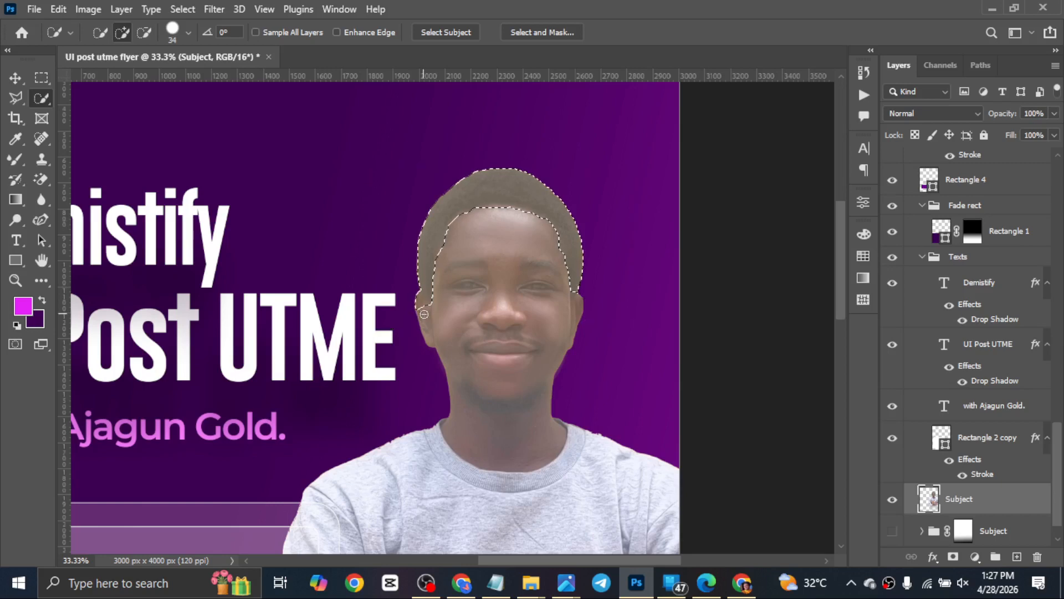
pyautogui.keyDown('alt'); pyautogui.click(421, 294); pyautogui.keyUp('alt')
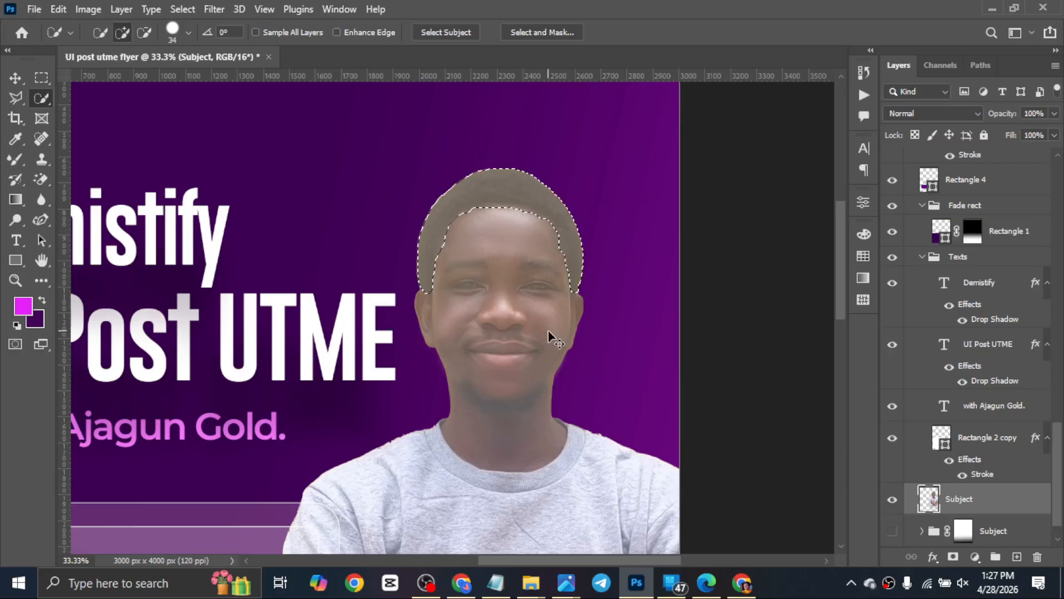
# Copy the selected hair to a new layer and set its saturation to -44 and lightness to -4 with Hue/Saturation.
pyautogui.hotkey('ctrl', 'j')
pyautogui.hotkey('ctrl', 'u')
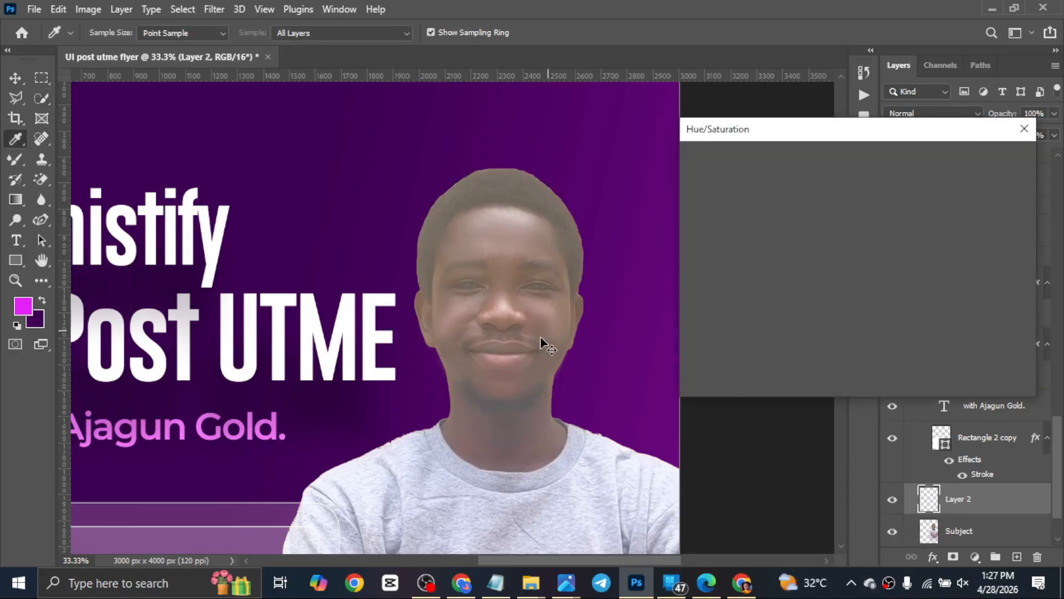
pyautogui.moveTo(818, 317)
pyautogui.mouseDown()
pyautogui.moveTo(781, 316)
pyautogui.moveTo(819, 312)
pyautogui.mouseUp()
pyautogui.moveTo(819, 275); pyautogui.dragTo(781, 273)
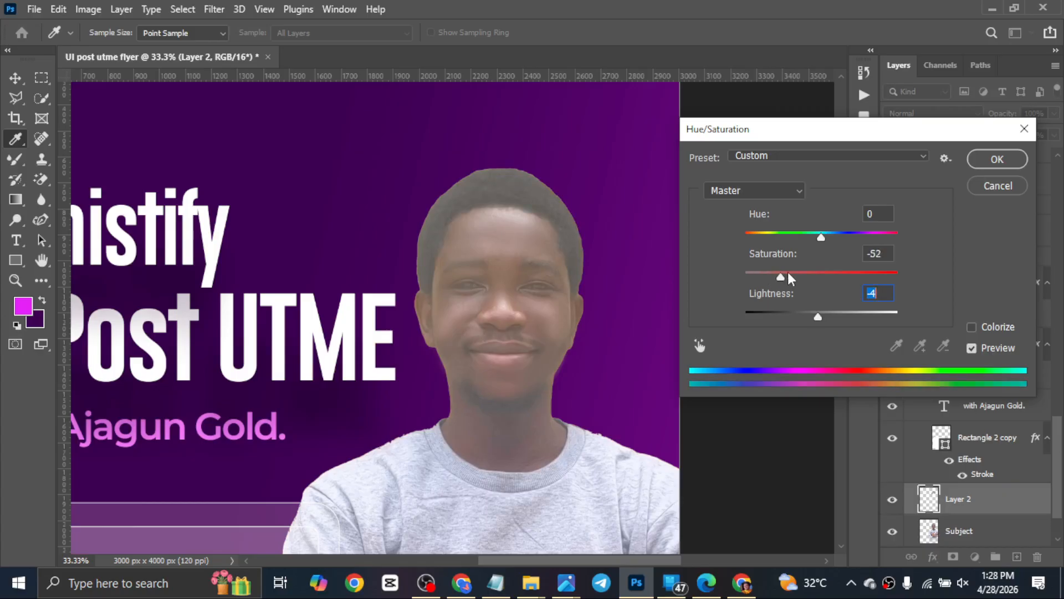
pyautogui.click(787, 271)
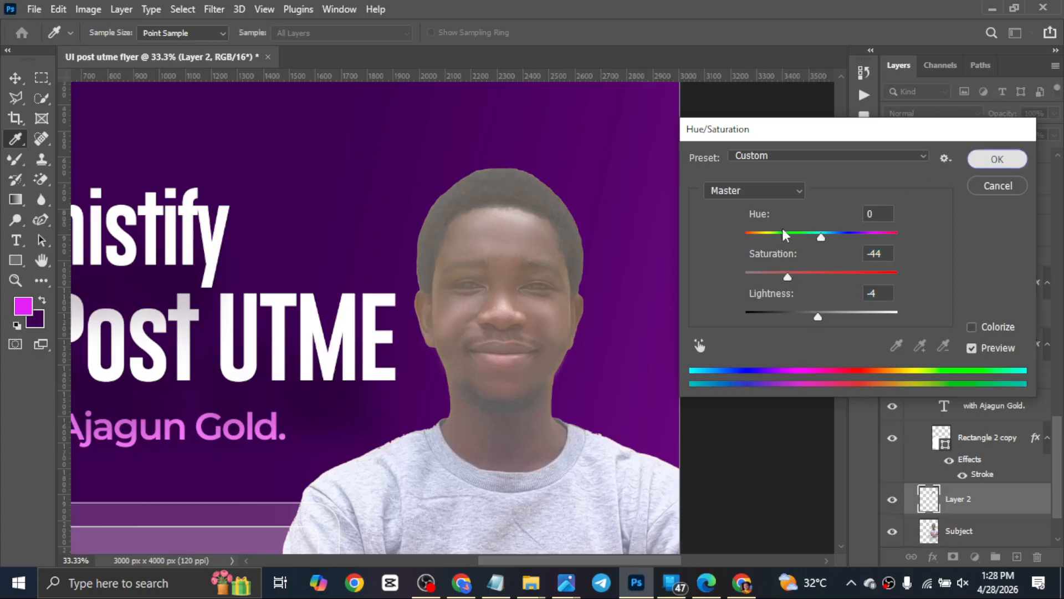
pyautogui.press('Return')
# Merge the corrected hair layer with the Subject layer beneath it.
pyautogui.hotkey('ctrl', '0')
pyautogui.hotkey('ctrl', '-')
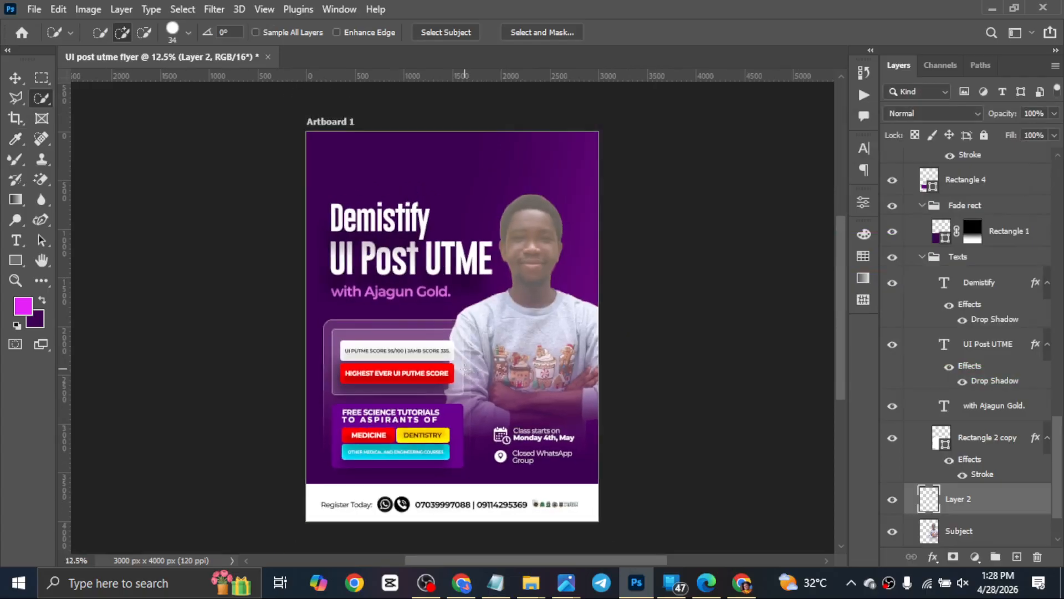
pyautogui.press('v')
pyautogui.click(706, 348)
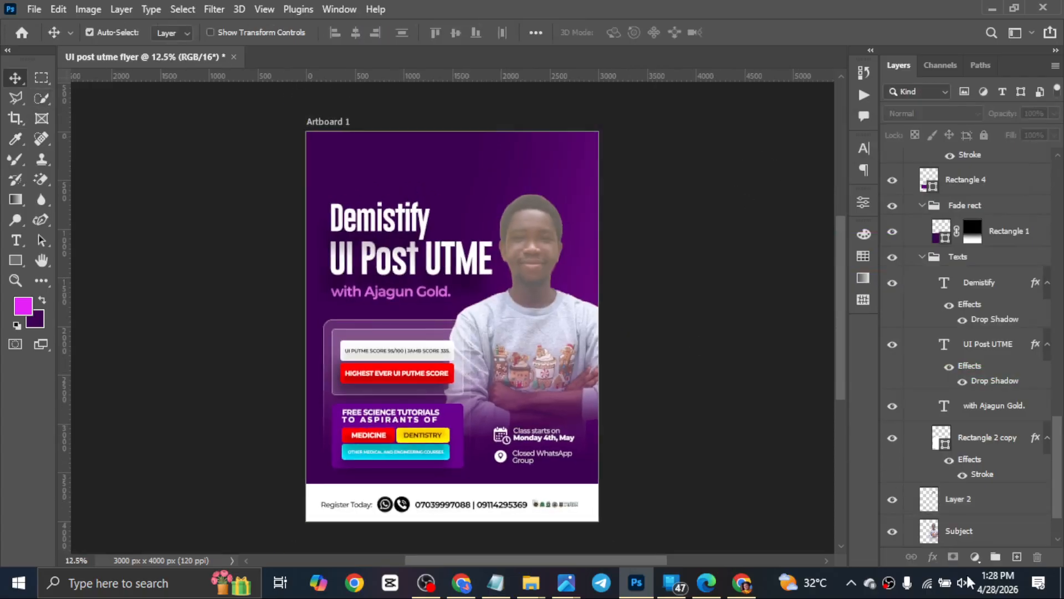
pyautogui.click(956, 499)
pyautogui.keyDown('shift'); pyautogui.click(961, 530); pyautogui.keyUp('shift')
pyautogui.rightClick(965, 522)
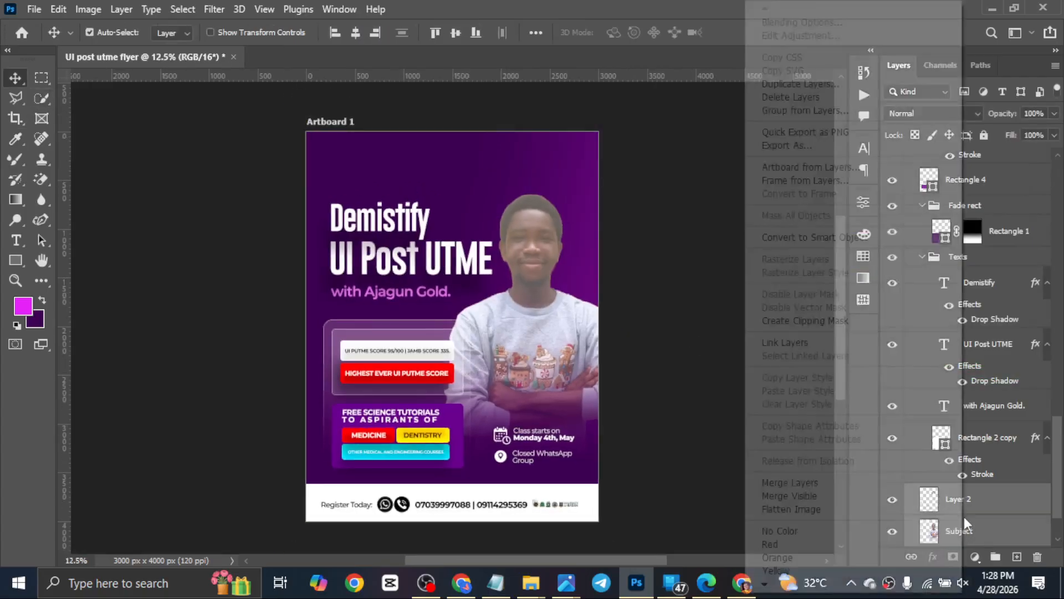
pyautogui.click(942, 482)
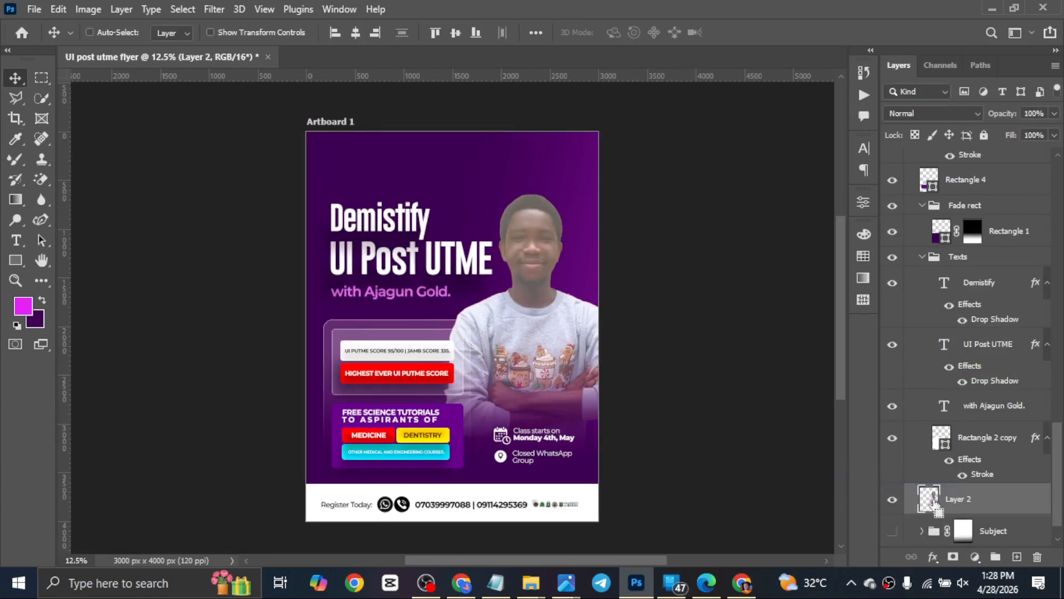
# Load the merged subject layer's outline as a selection and contract it.
pyautogui.keyDown('ctrl'); pyautogui.click(934, 500); pyautogui.keyUp('ctrl')
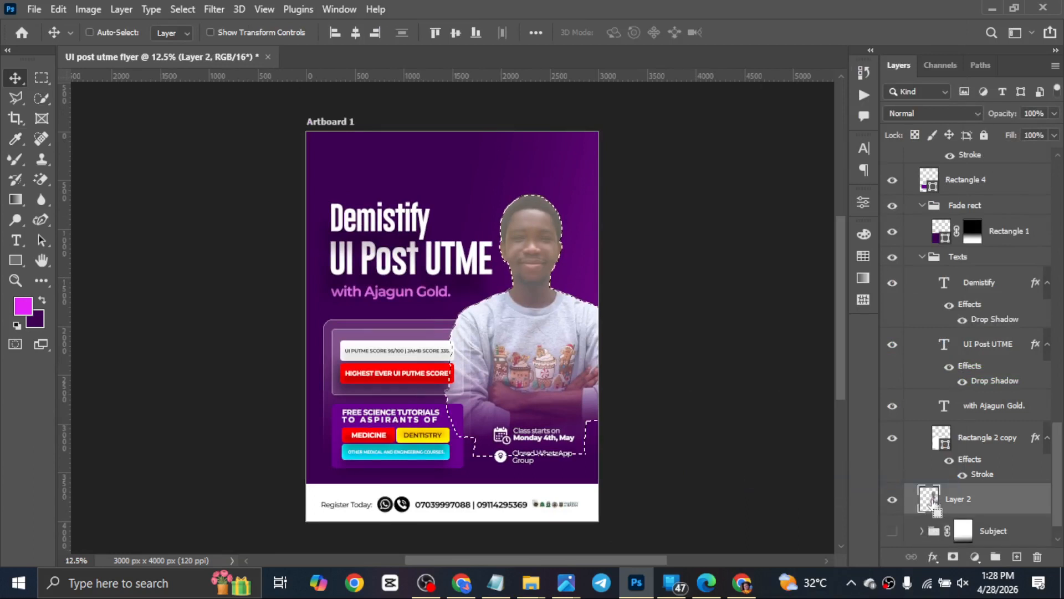
pyautogui.click(182, 9)
pyautogui.moveTo(203, 246)
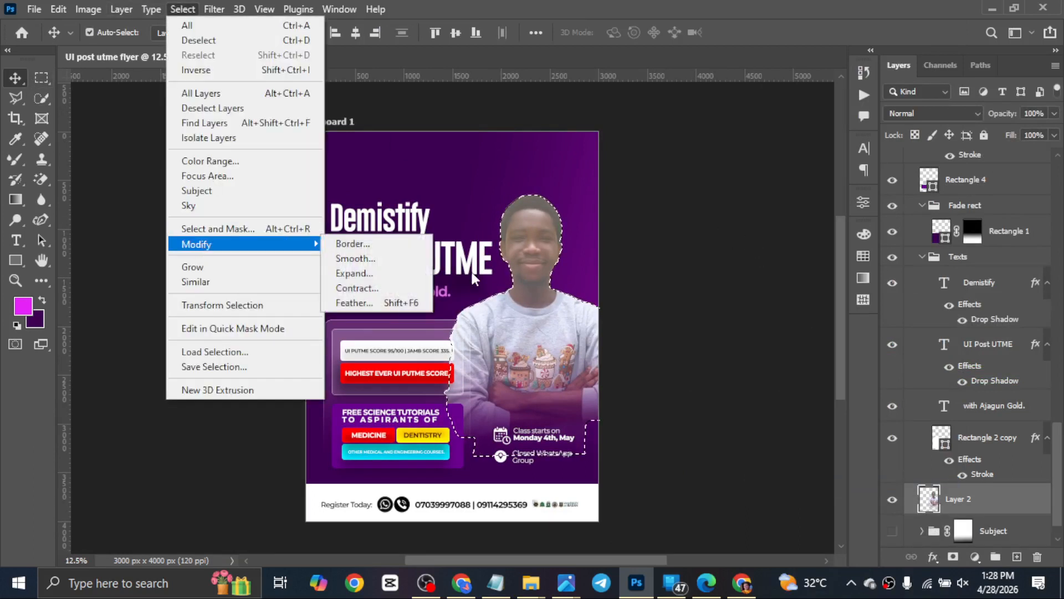
pyautogui.click(387, 285)
pyautogui.press('Return')
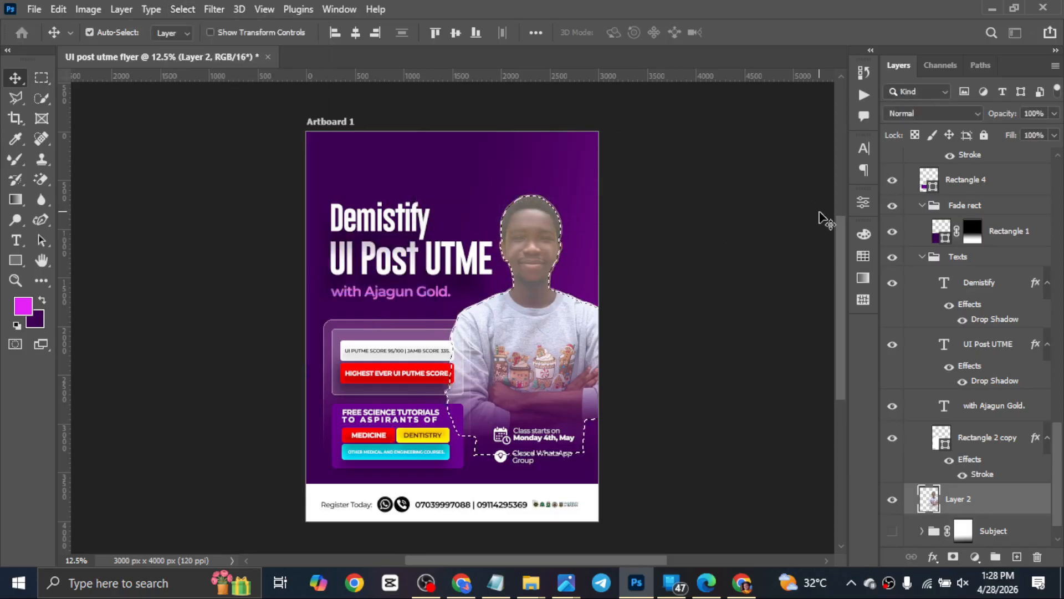
# Add a layer mask from the contracted selection and apply it to the merged subject layer.
pyautogui.click(954, 556)
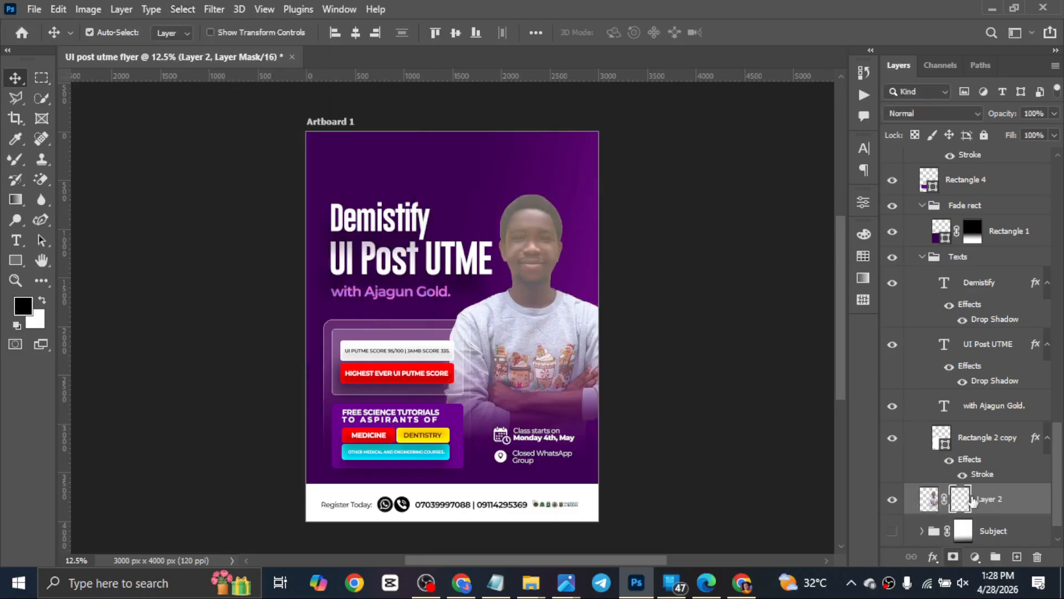
pyautogui.rightClick(962, 515)
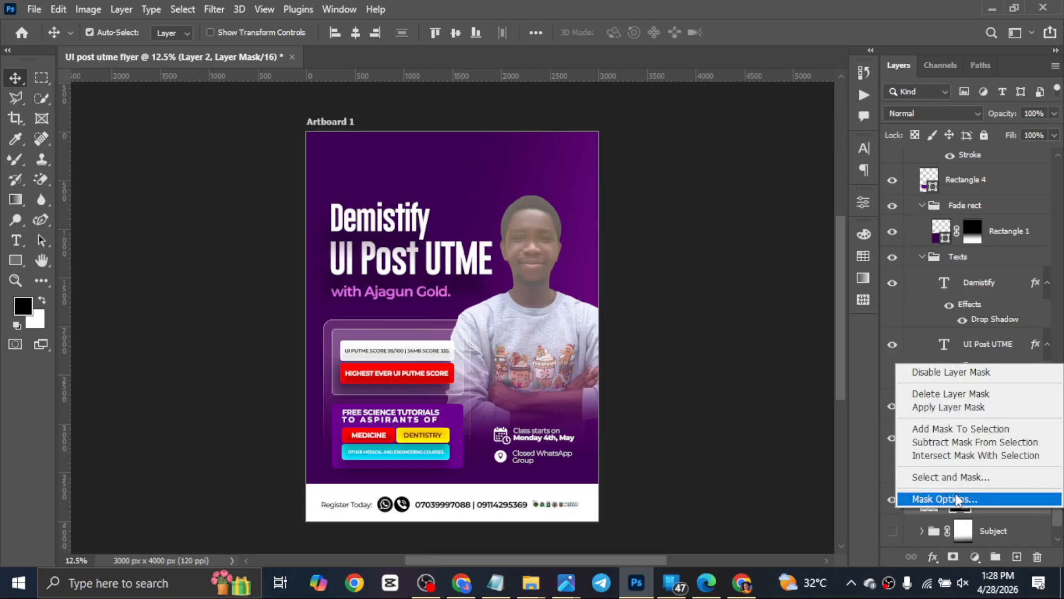
pyautogui.click(957, 406)
# Deselect the subject layer and open the Export As settings for the artboard.
pyautogui.scroll(-3, 620, 234)
pyautogui.scroll(6, 622, 265)
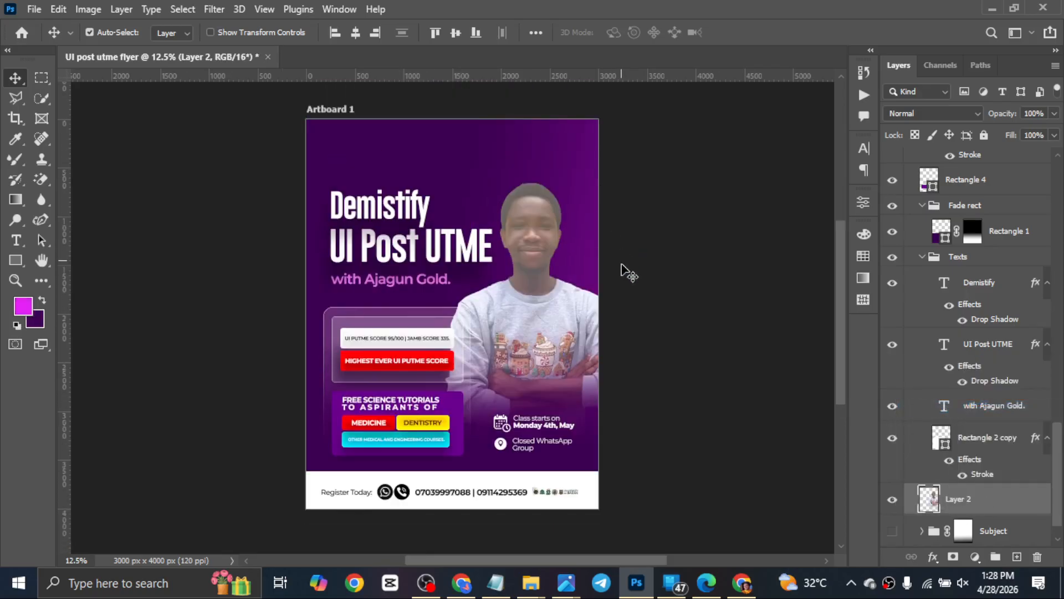
pyautogui.scroll(-4, 613, 283)
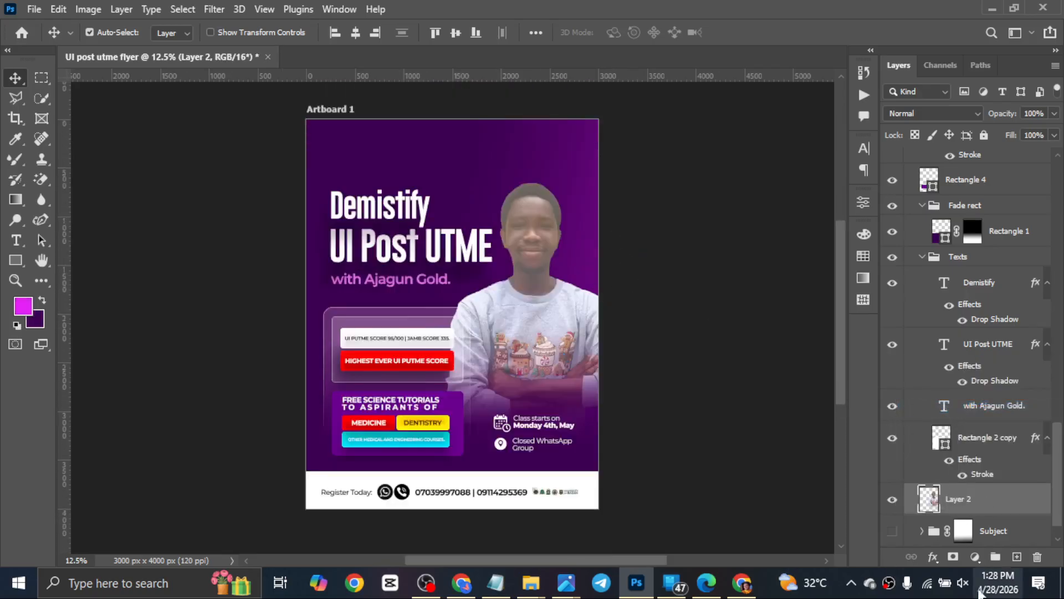
pyautogui.scroll(-2, 441, 296)
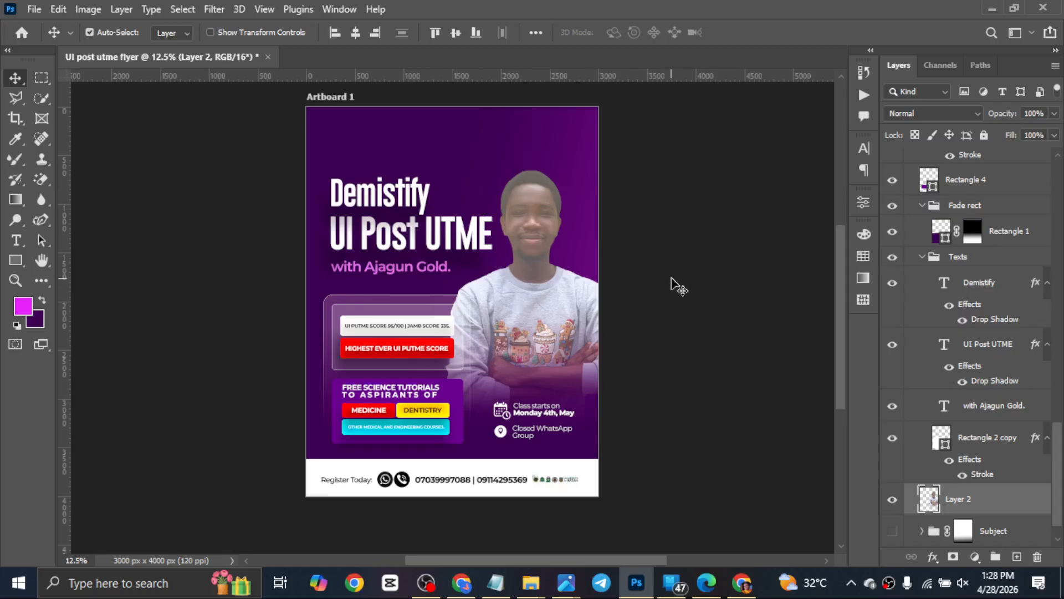
pyautogui.click(678, 285)
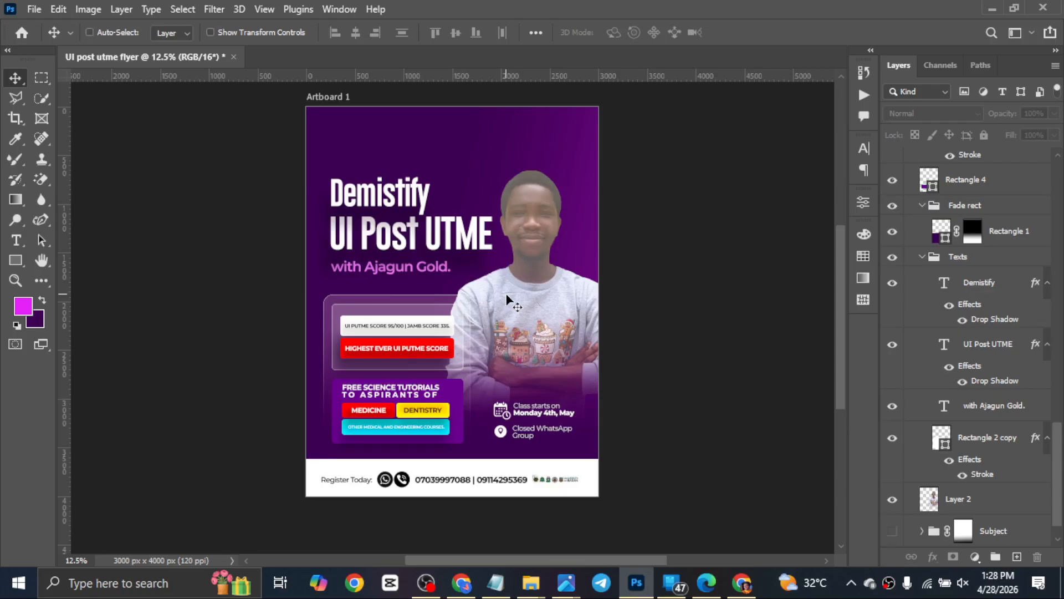
pyautogui.hotkey('ctrl', 'alt', 'shift', 'w')
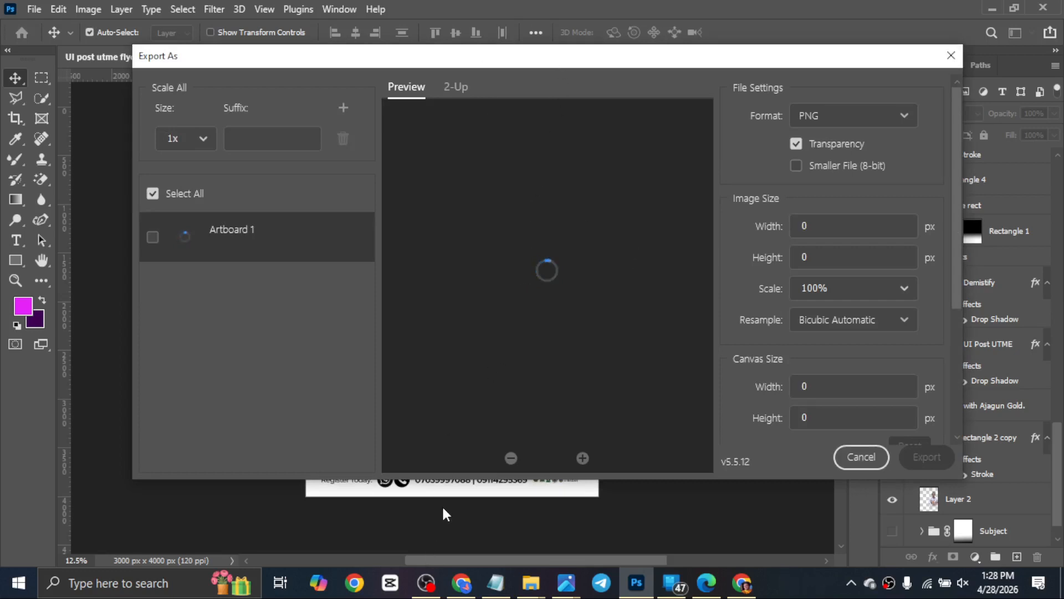
pyautogui.click(425, 582)
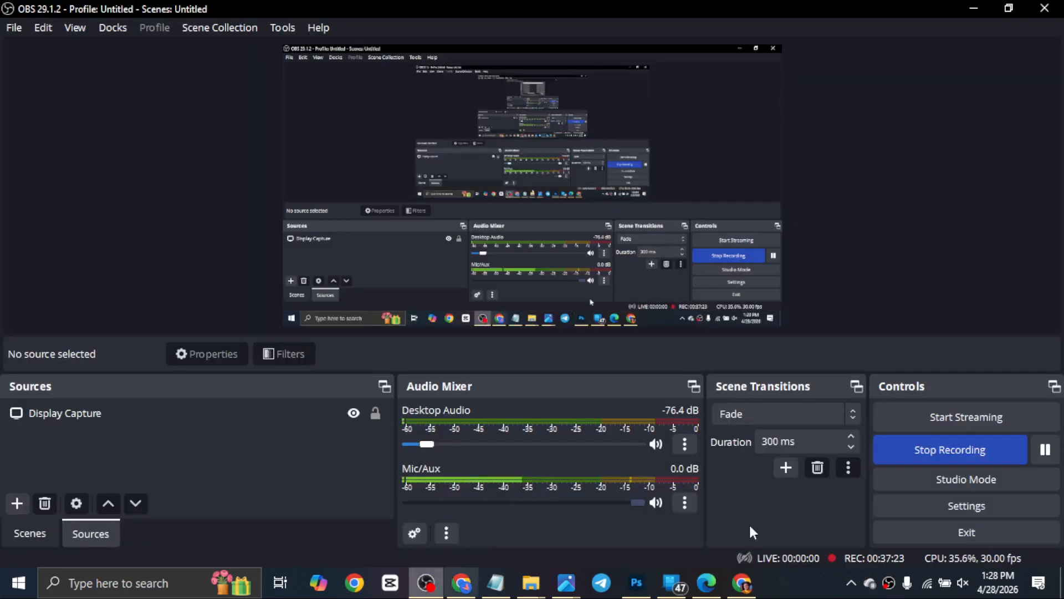
pyautogui.click(979, 454)
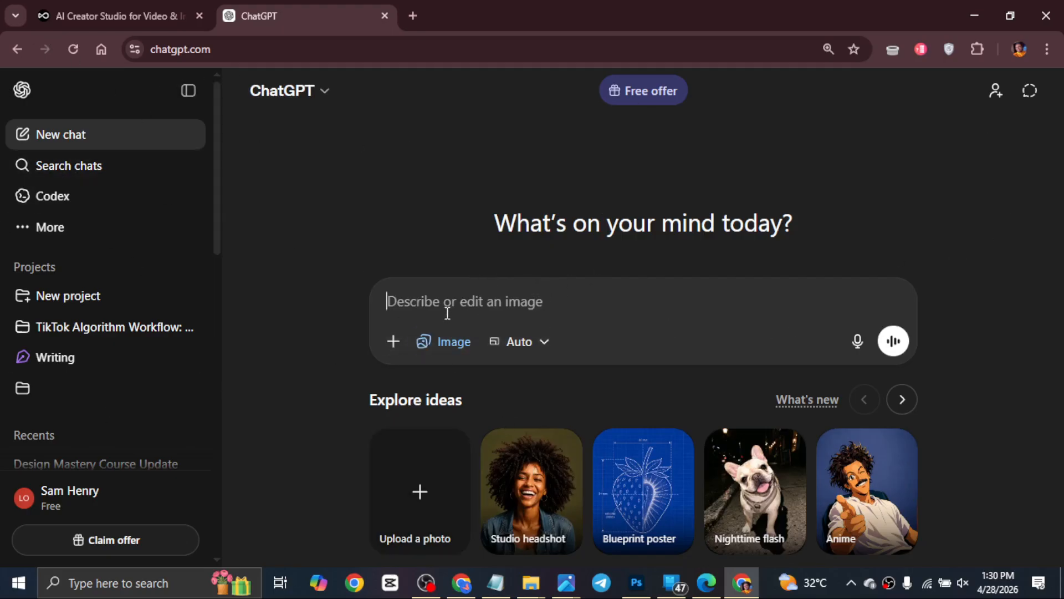
# Attach the exported flyer image from the Music folder to the ChatGPT image prompt.
pyautogui.click(531, 582)
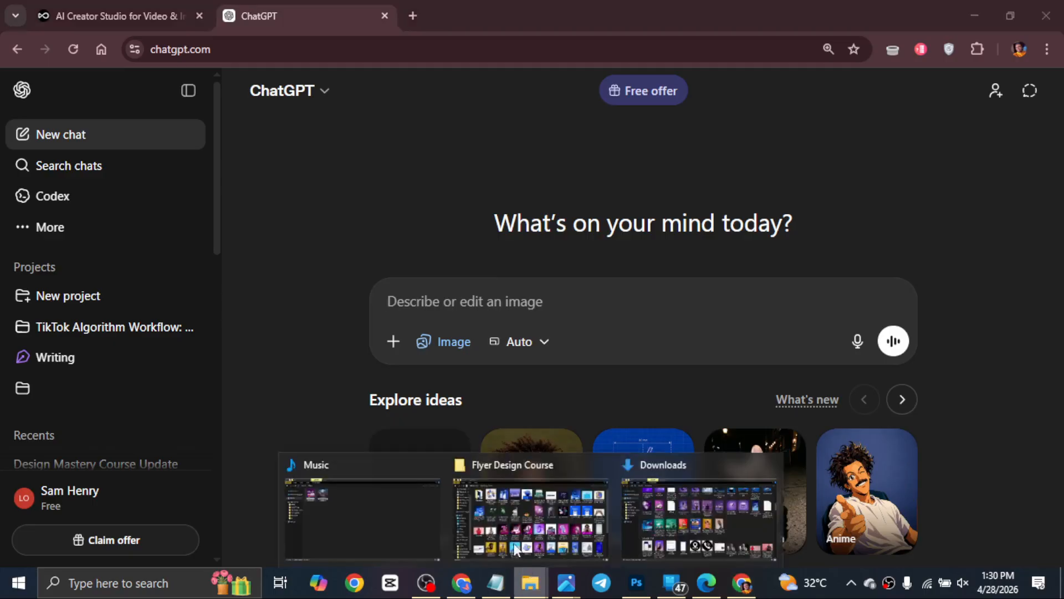
pyautogui.click(401, 503)
pyautogui.moveTo(181, 117); pyautogui.dragTo(492, 310)
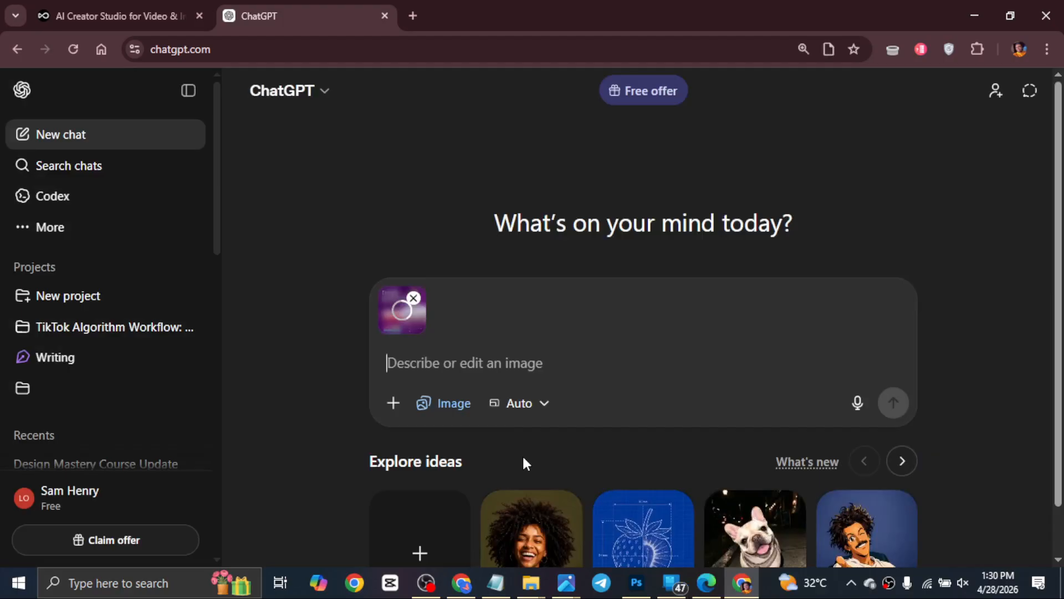
# Copy the Notepad prompt about balancing the retouching and making the boy's face sharper and glossy, and send it in ChatGPT with the flyer.
pyautogui.click(506, 581)
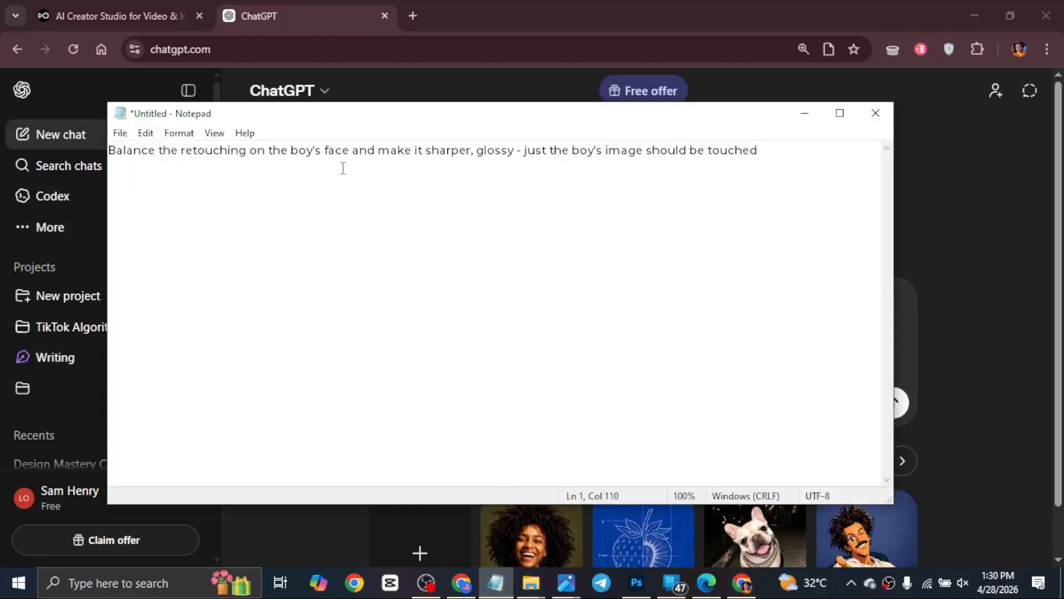
pyautogui.moveTo(767, 151); pyautogui.dragTo(65, 117)
pyautogui.hotkey('ctrl', 'c')
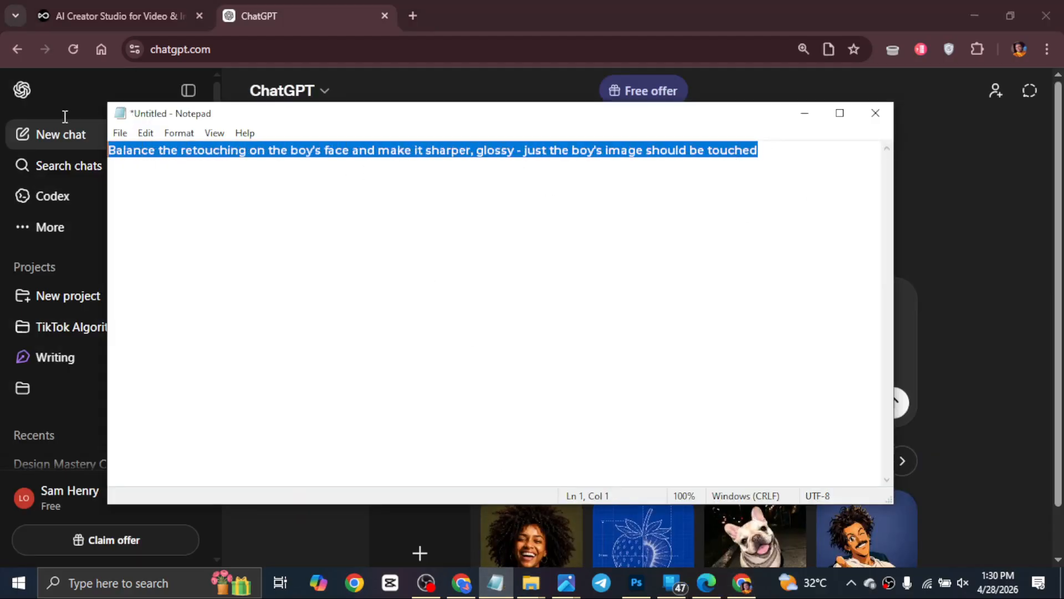
pyautogui.click(462, 582)
pyautogui.click(742, 583)
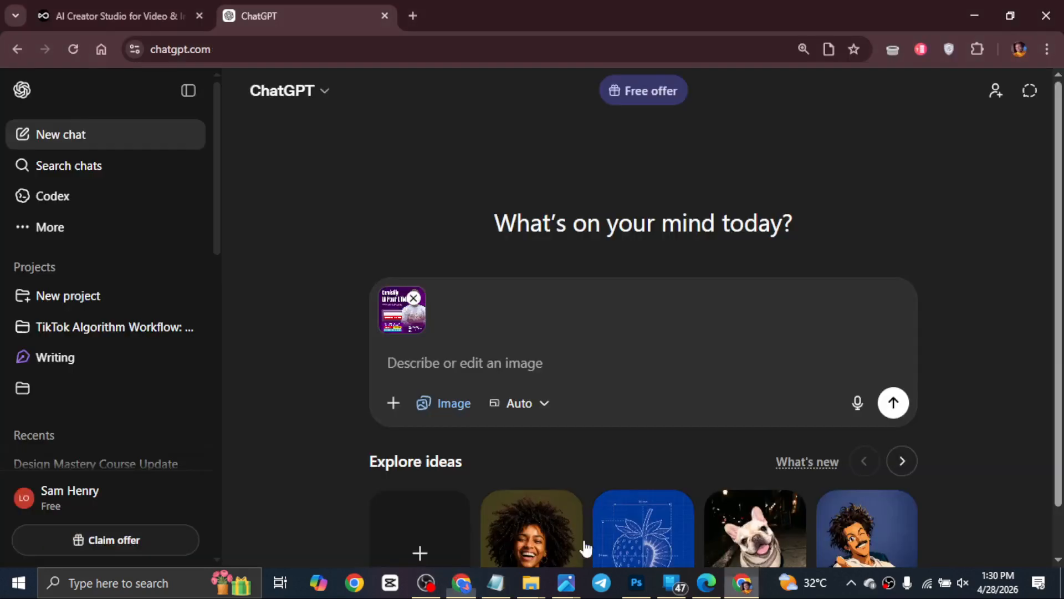
pyautogui.hotkey('ctrl', 'v')
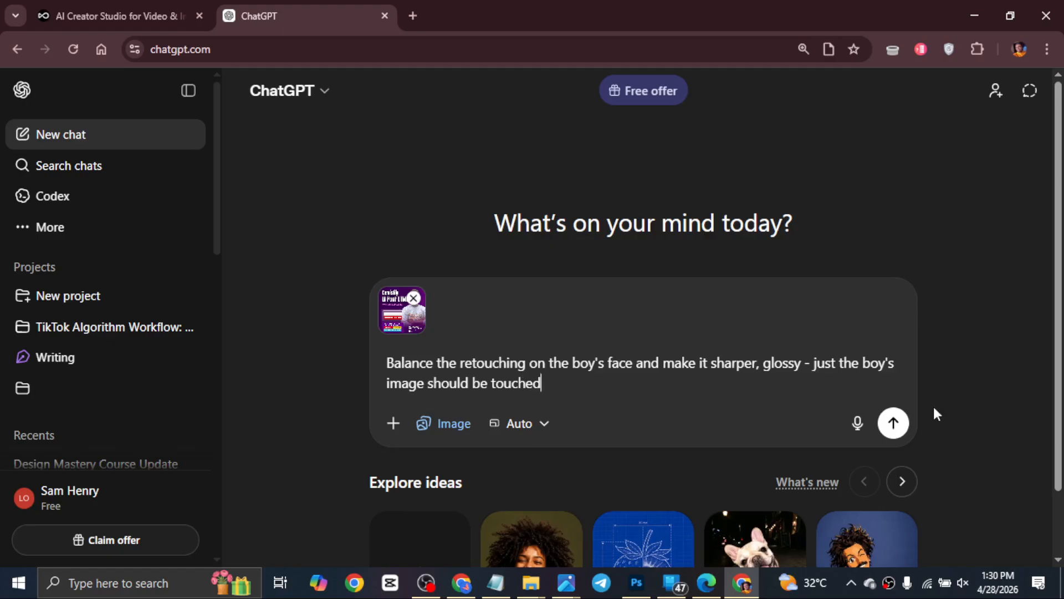
pyautogui.click(894, 421)
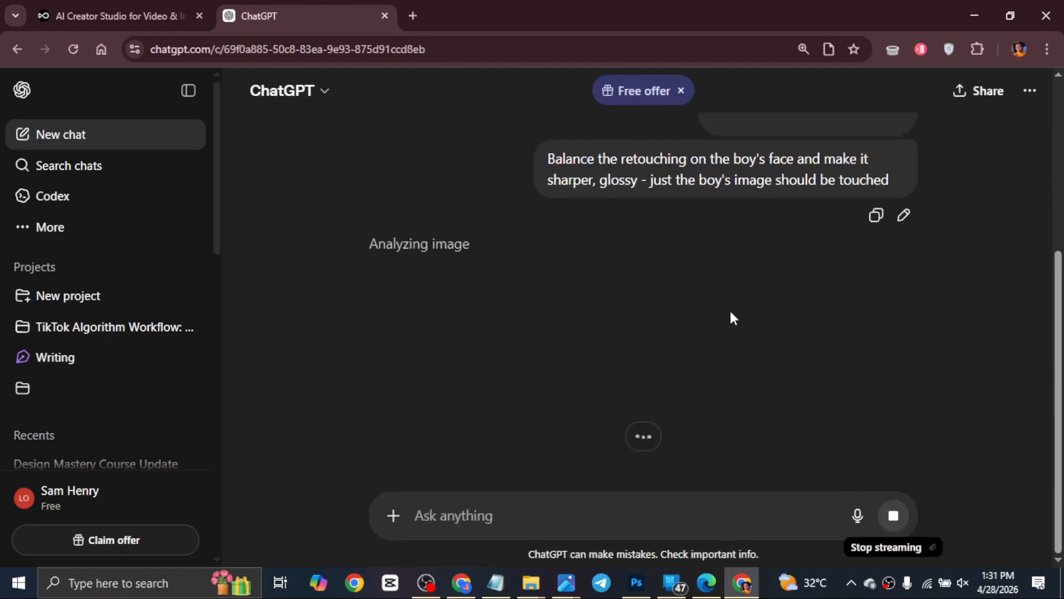
# Download the flyer image ChatGPT generated and inspect the boy's retouched face in the image viewer.
pyautogui.scroll(-3, 407, 381)
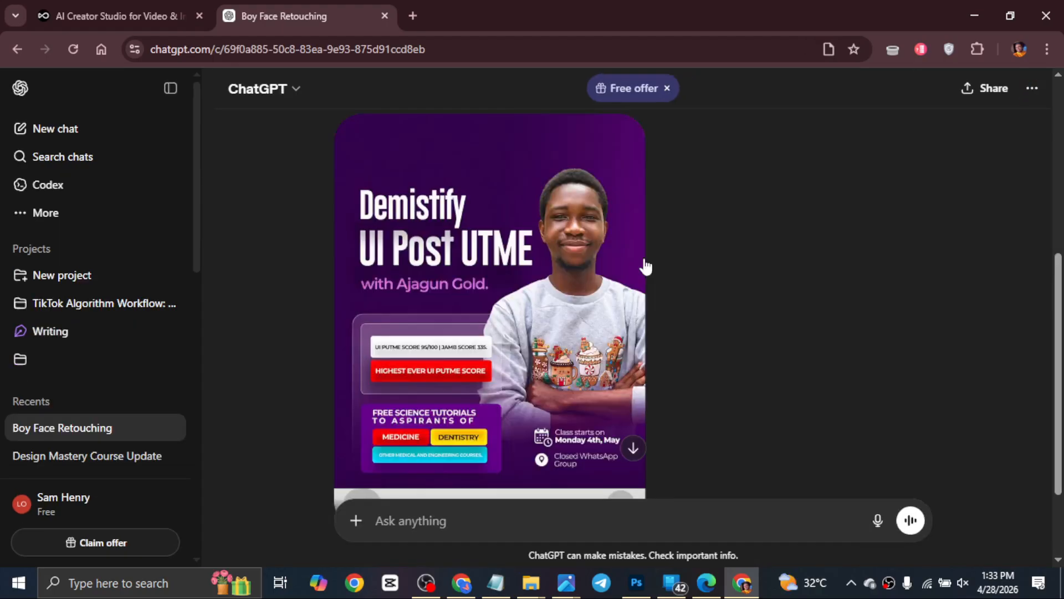
pyautogui.scroll(6, 474, 280)
pyautogui.scroll(-5, 474, 280)
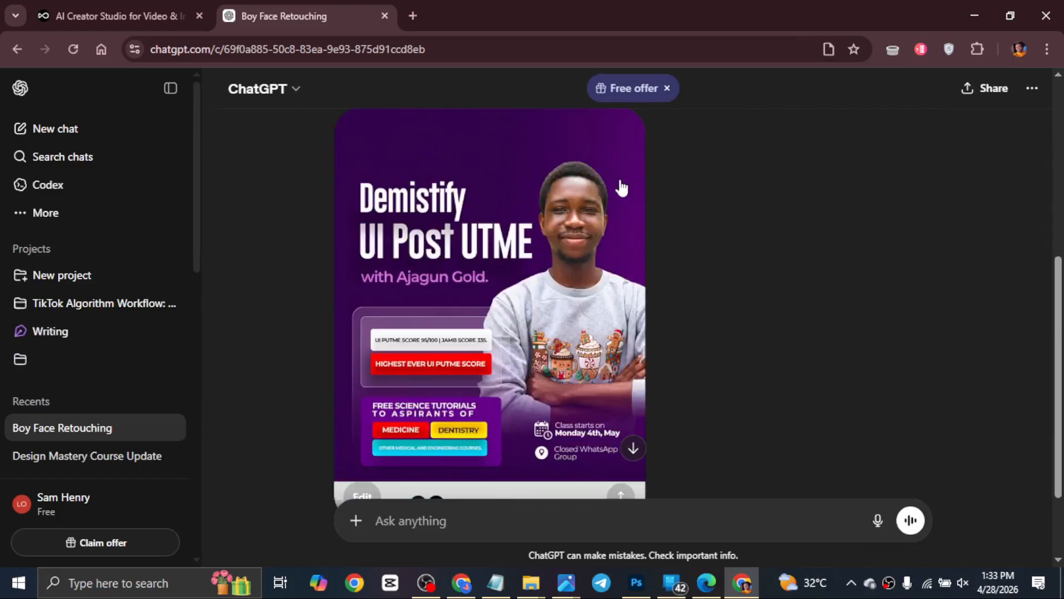
pyautogui.click(478, 247)
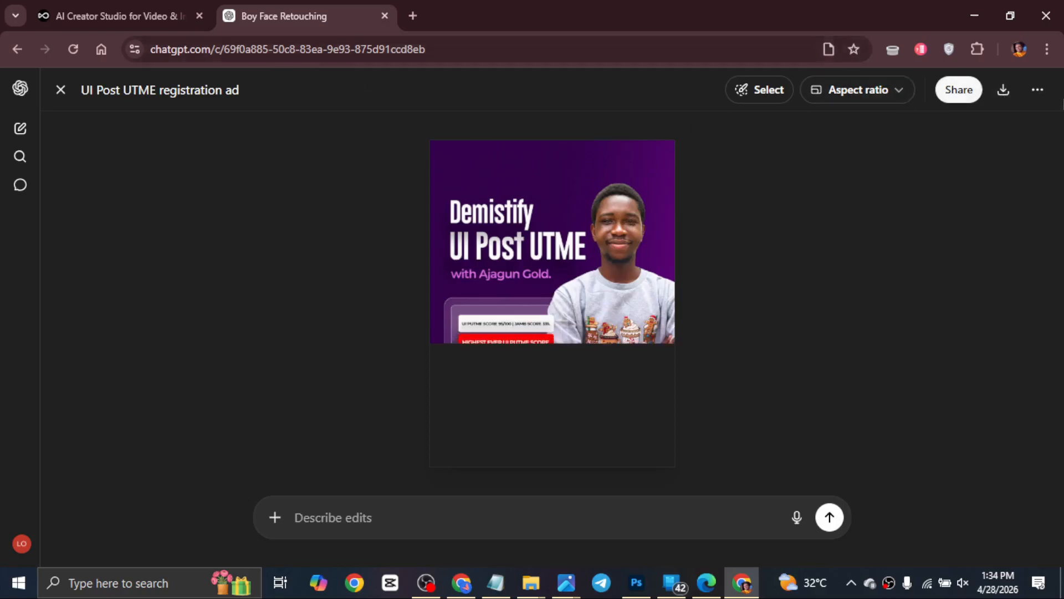
pyautogui.click(61, 90)
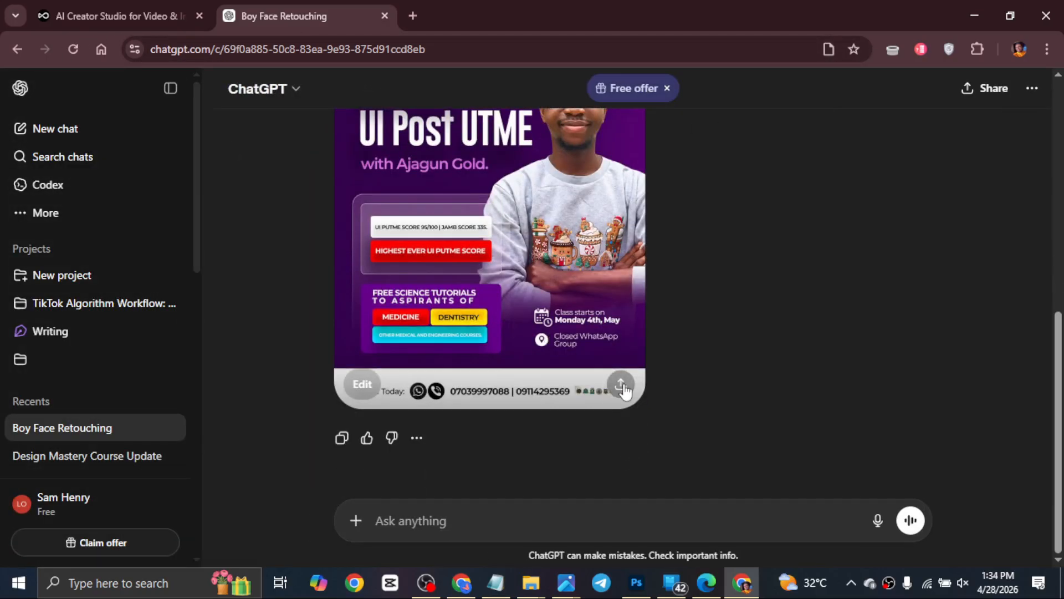
pyautogui.click(622, 385)
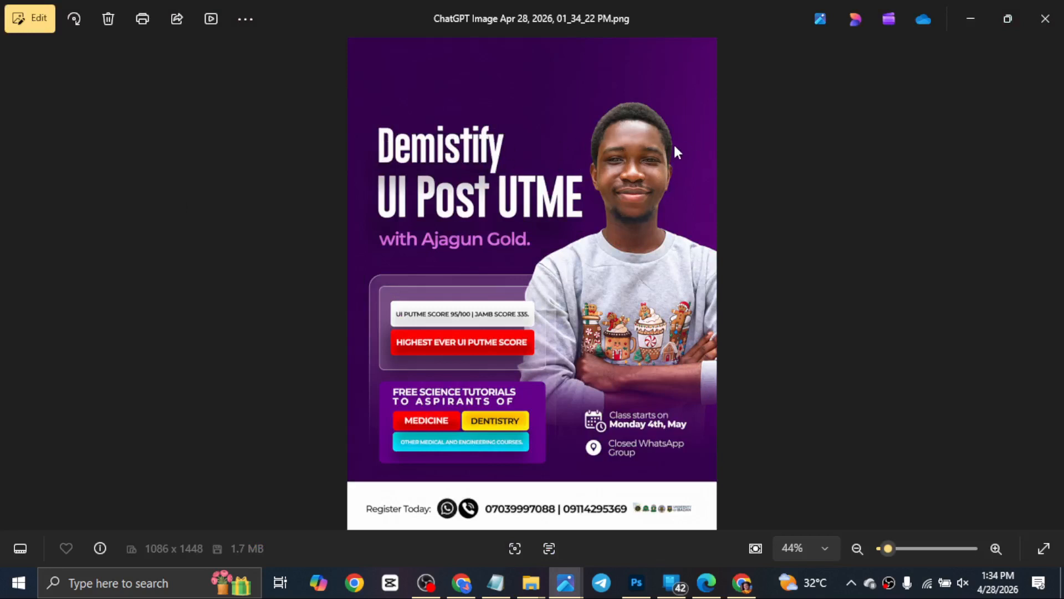
pyautogui.scroll(1, 674, 145)
pyautogui.moveTo(671, 150); pyautogui.dragTo(654, 206)
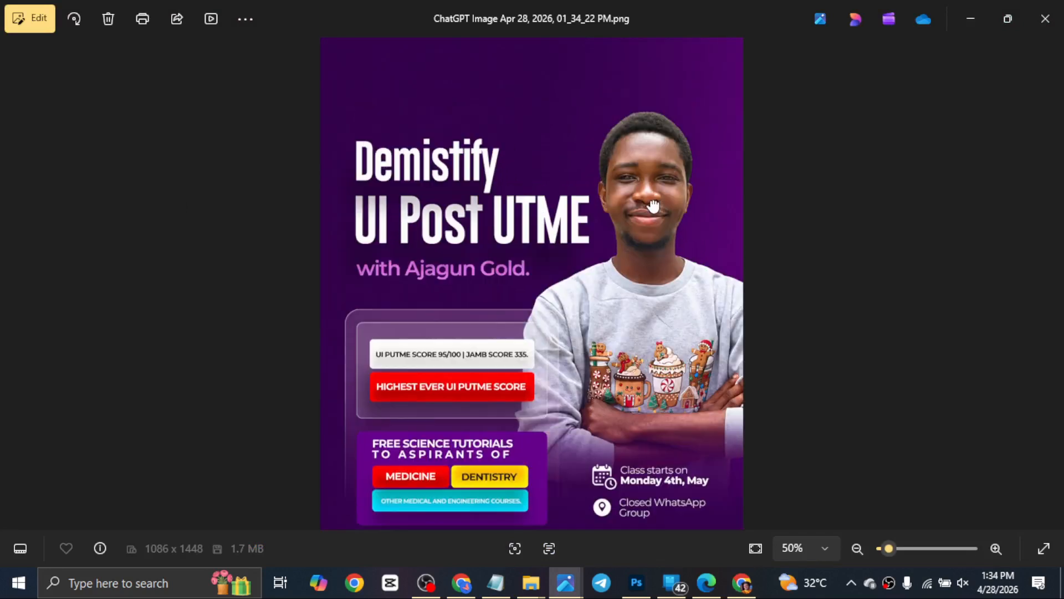
pyautogui.scroll(-1, 584, 361)
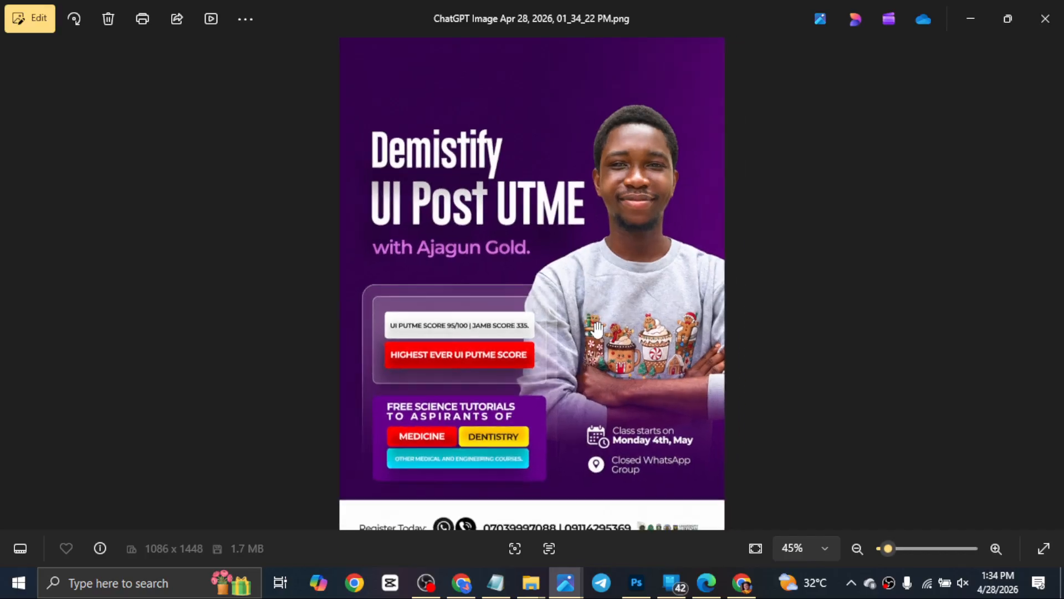
pyautogui.scroll(-1, 597, 329)
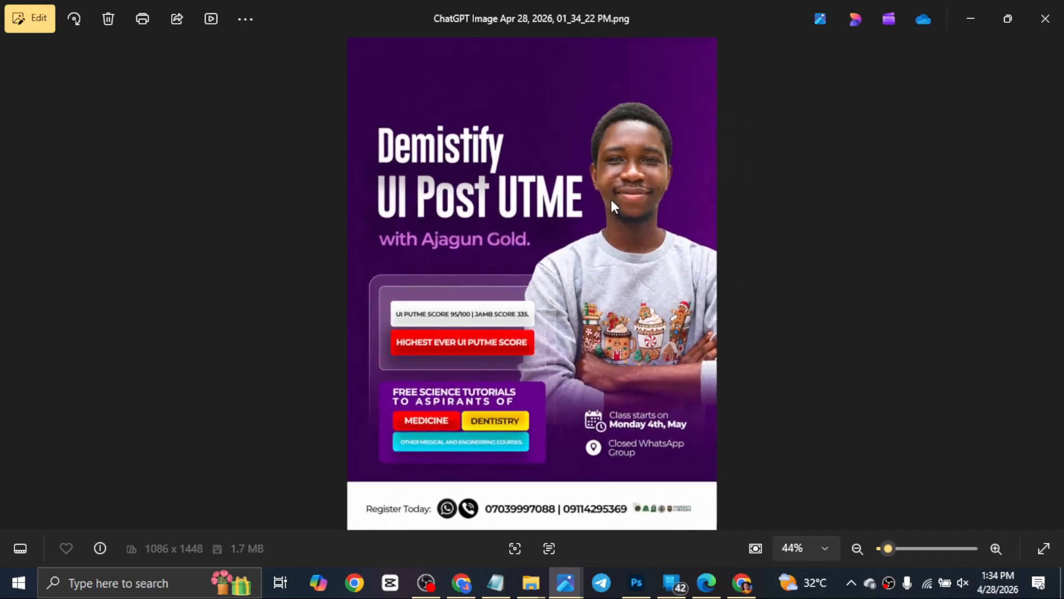
# Switch to Photoshop and group every layer inside Artboard 1, from download (26) down to Gradient Fill 1.
pyautogui.click(636, 582)
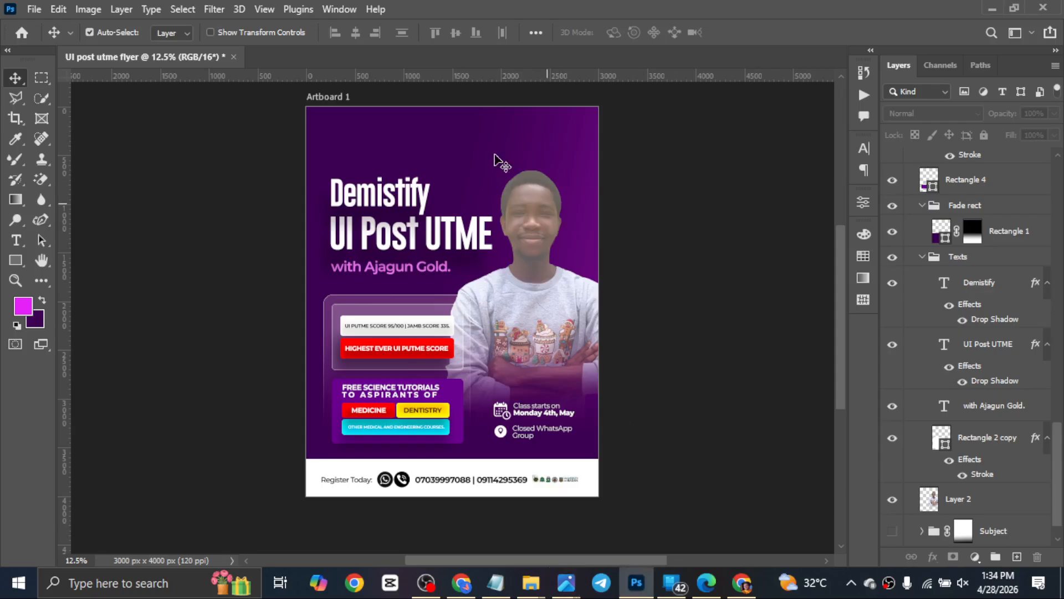
pyautogui.scroll(8, 970, 230)
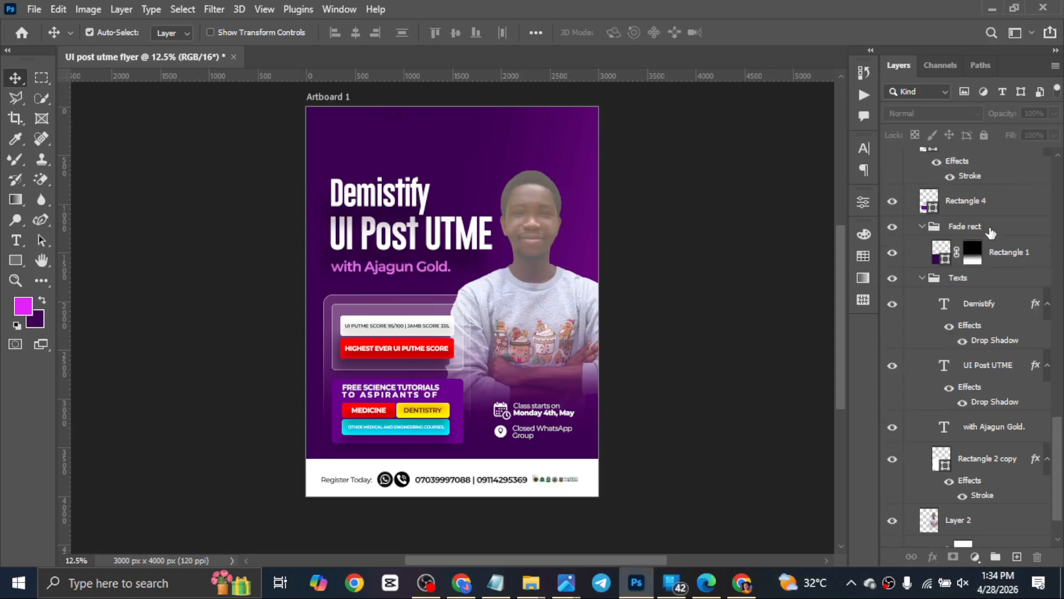
pyautogui.scroll(10, 995, 225)
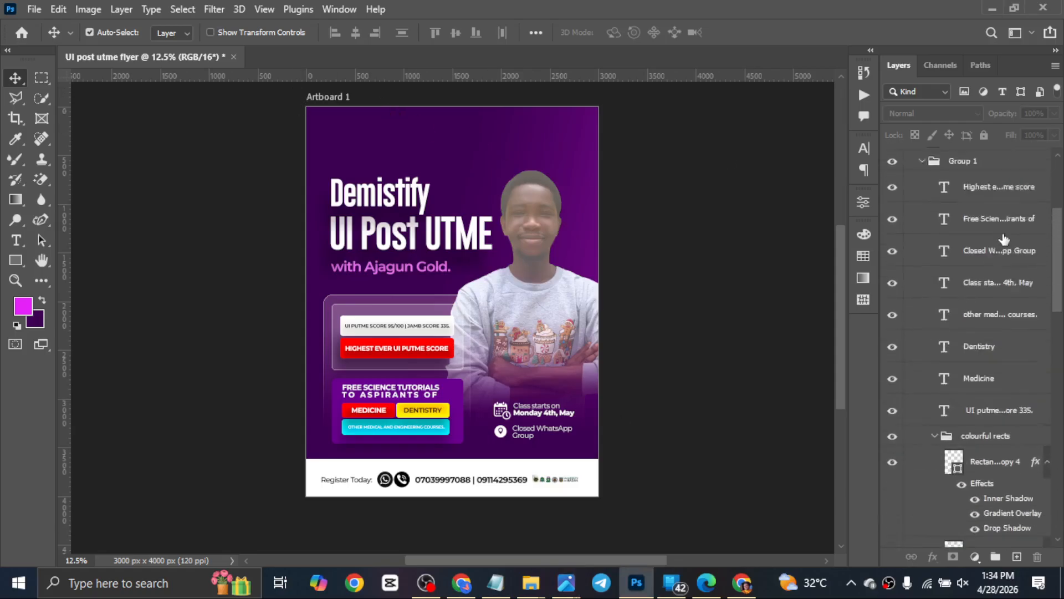
pyautogui.click(993, 188)
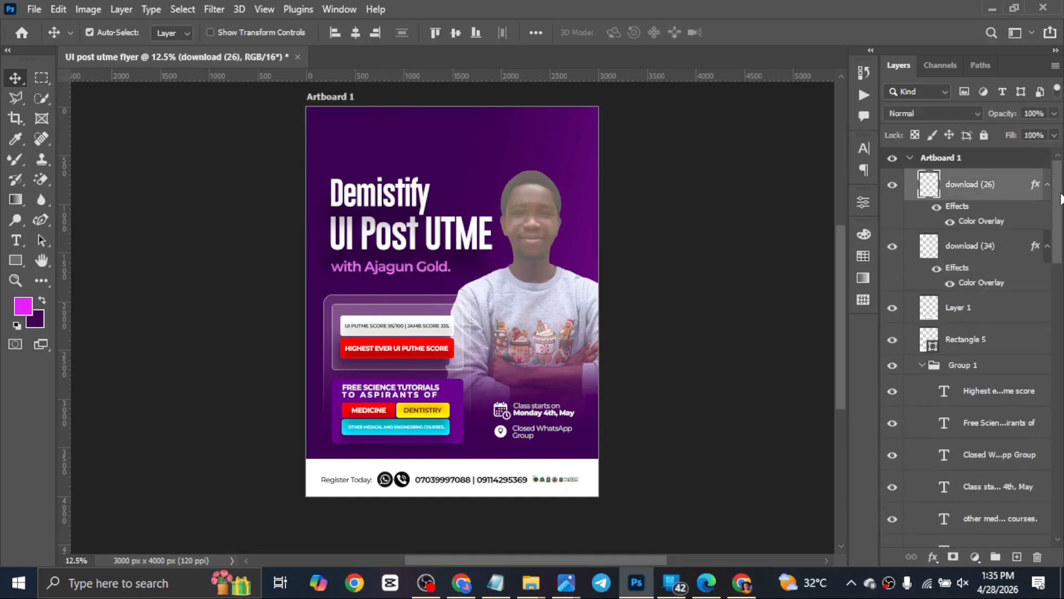
pyautogui.scroll(-15, 998, 361)
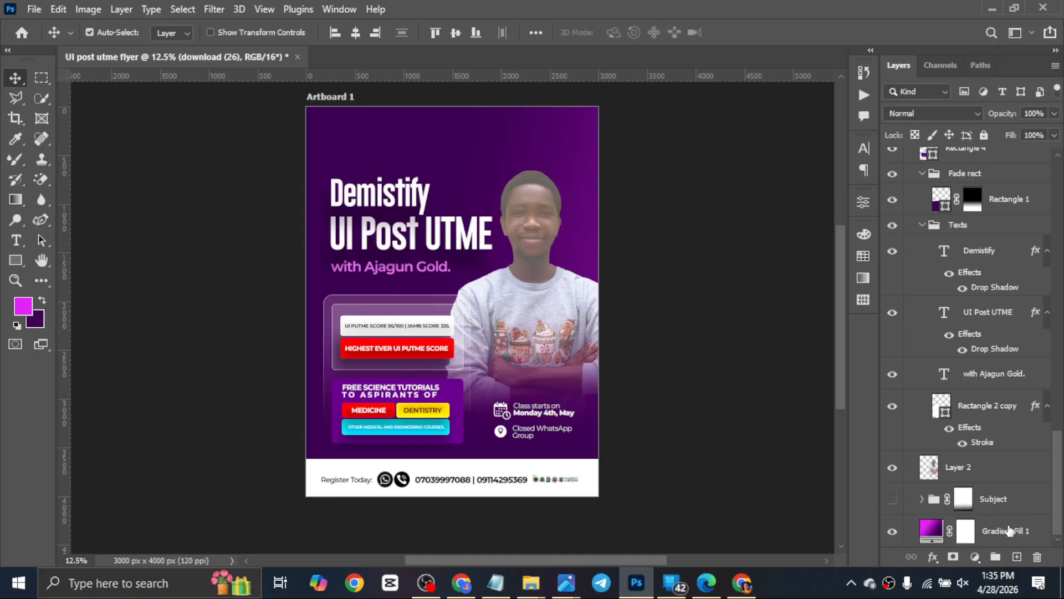
pyautogui.keyDown('shift'); pyautogui.click(1009, 531); pyautogui.keyUp('shift')
pyautogui.hotkey('ctrl', 'g')
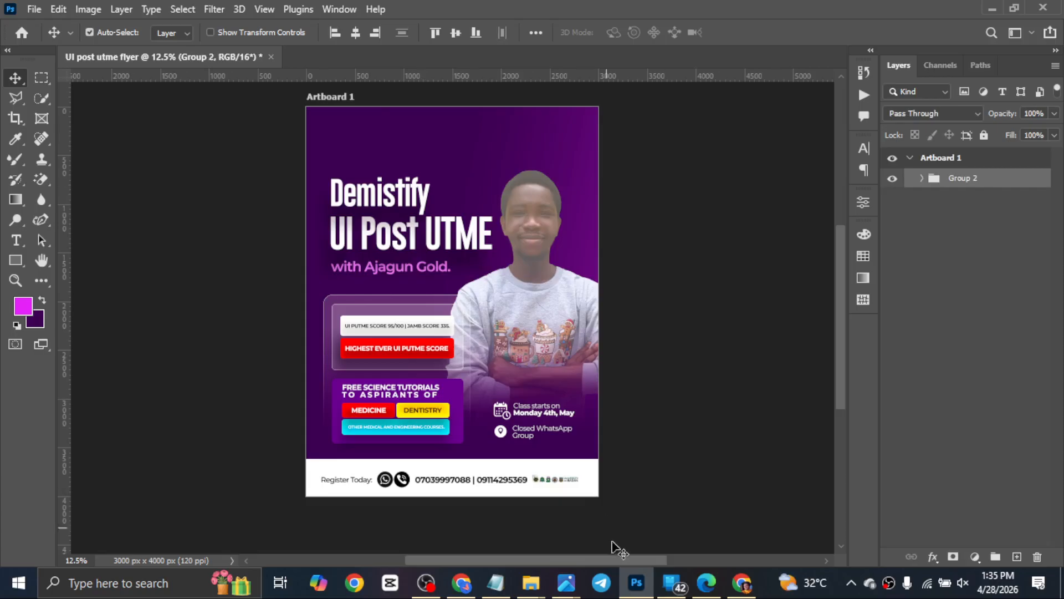
# Place the downloaded ChatGPT flyer image above the group and scale it to fill the artboard.
pyautogui.moveTo(565, 582)
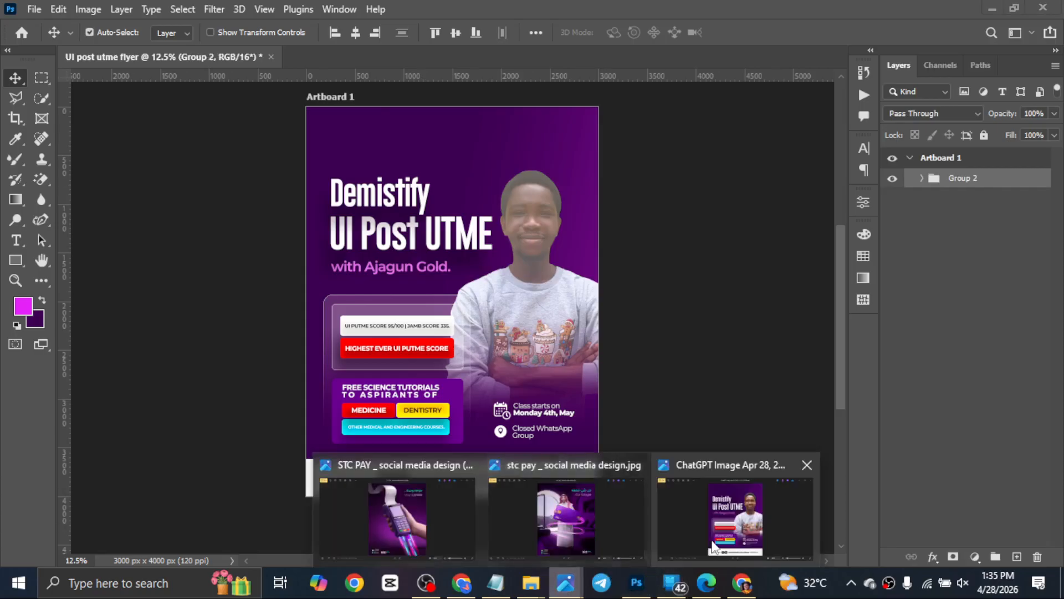
pyautogui.click(714, 546)
pyautogui.moveTo(599, 230); pyautogui.dragTo(533, 347)
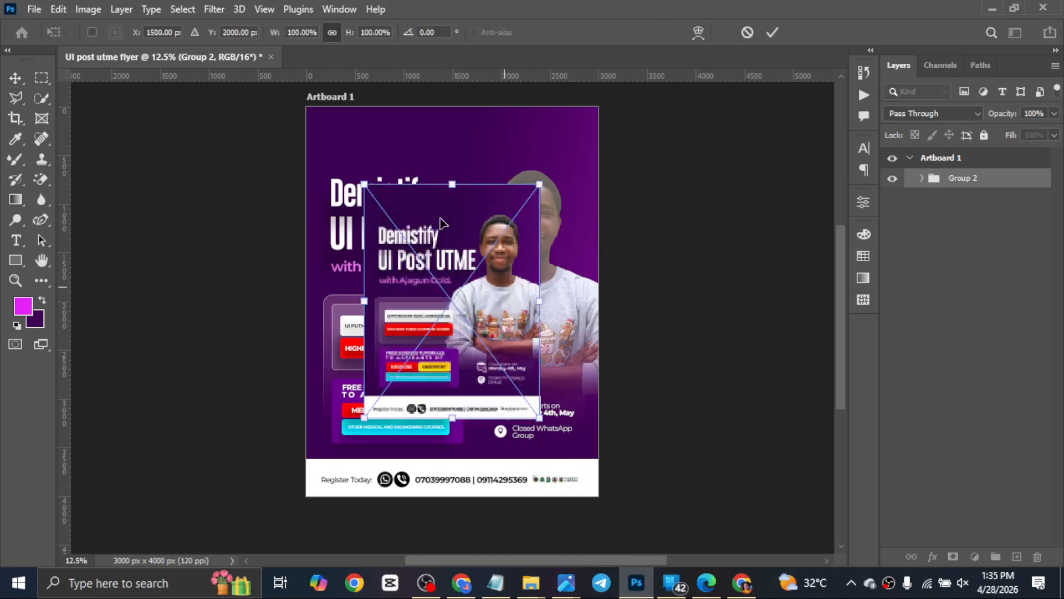
pyautogui.moveTo(452, 184); pyautogui.dragTo(468, 107)
pyautogui.press('Return')
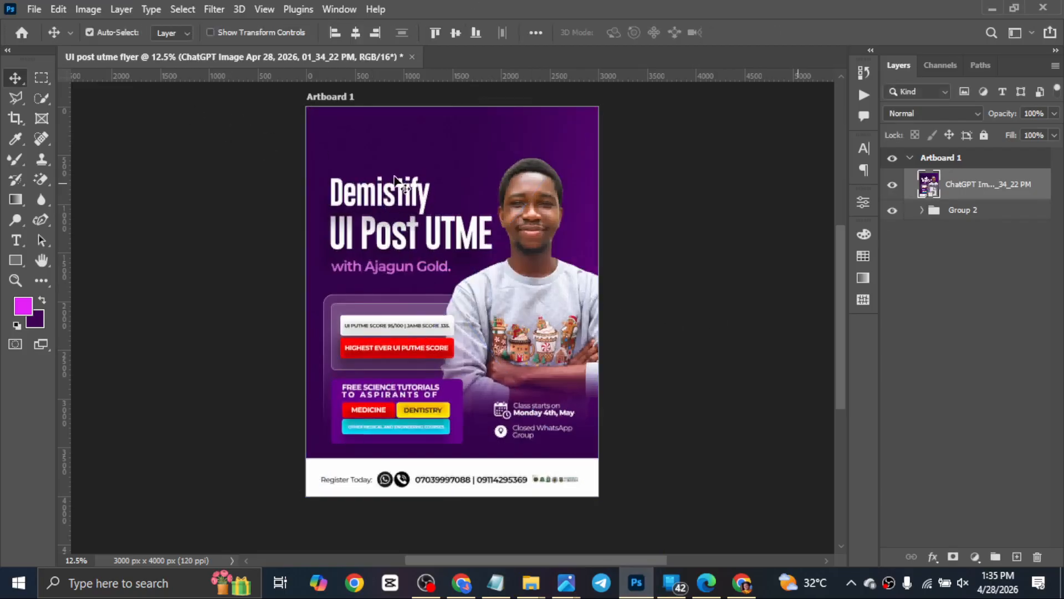
# Apply the Camera Raw Filter to the ChatGPT image with Shadows +19, Whites +2, Blacks +22, Texture +21, Clarity -15, Dehaze +21, Vibrance +19 and Saturation -5.
pyautogui.click(214, 9)
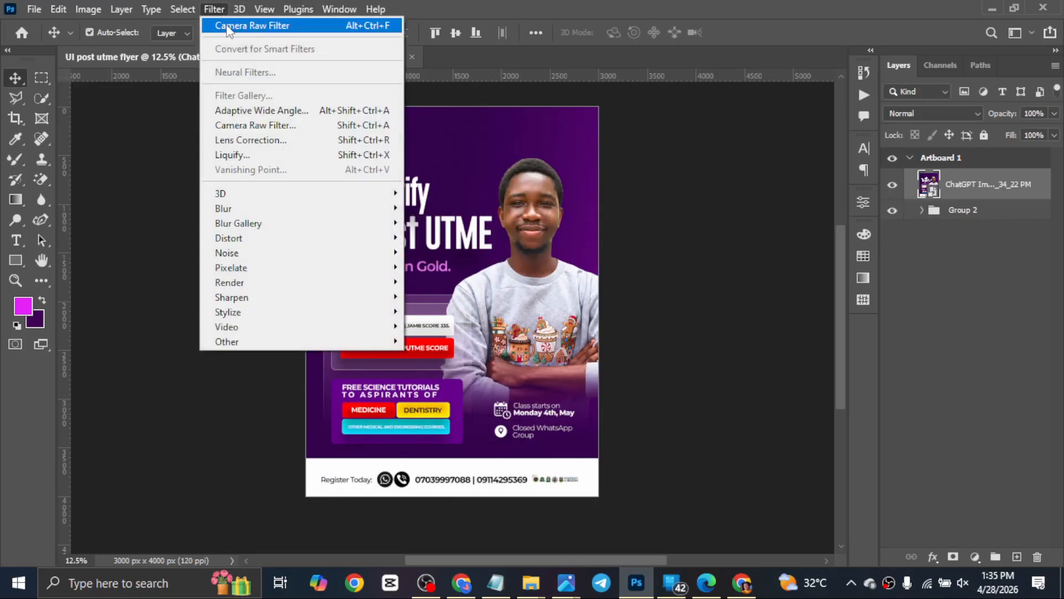
pyautogui.click(230, 27)
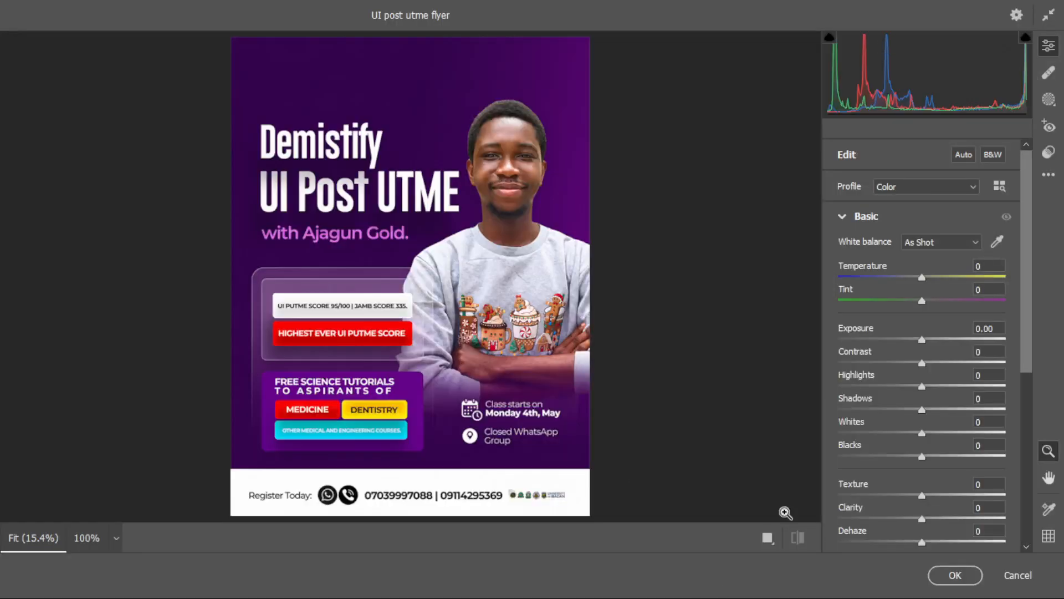
pyautogui.moveTo(923, 410); pyautogui.dragTo(939, 545)
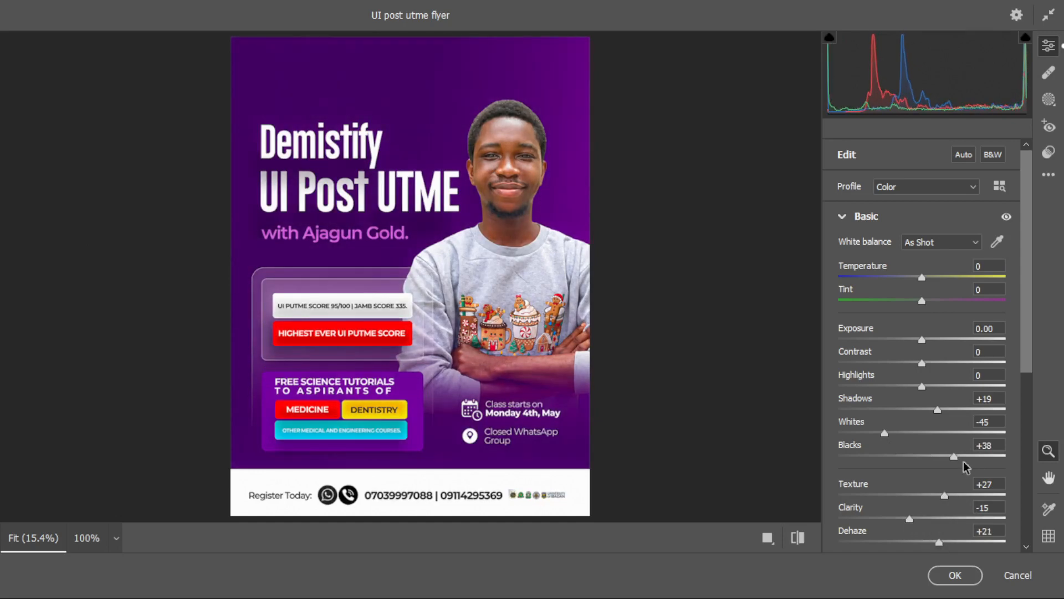
pyautogui.moveTo(952, 455); pyautogui.dragTo(923, 433)
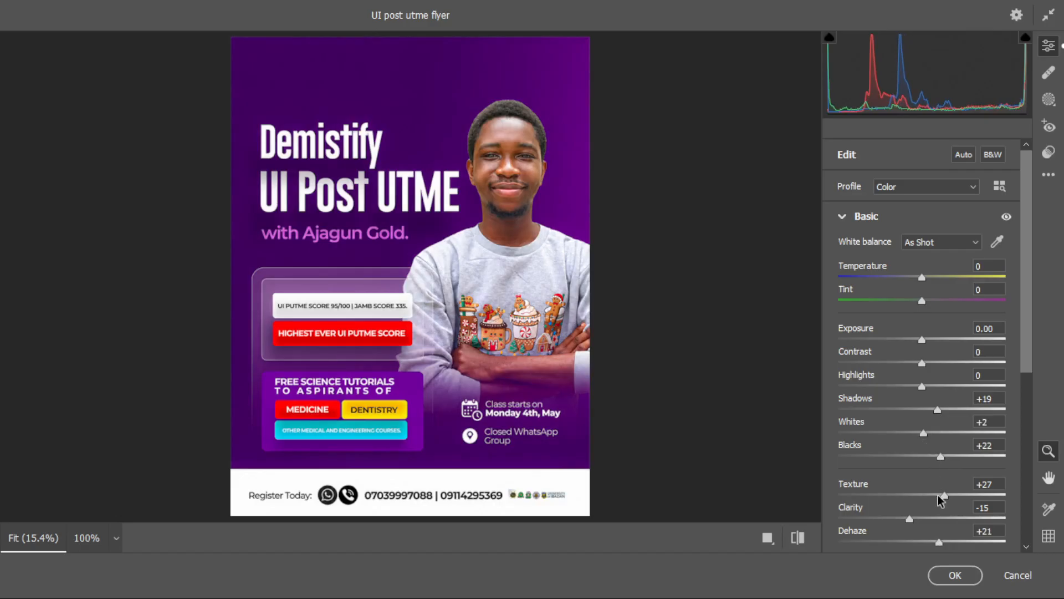
pyautogui.moveTo(944, 495); pyautogui.dragTo(940, 496)
pyautogui.scroll(-3, 941, 499)
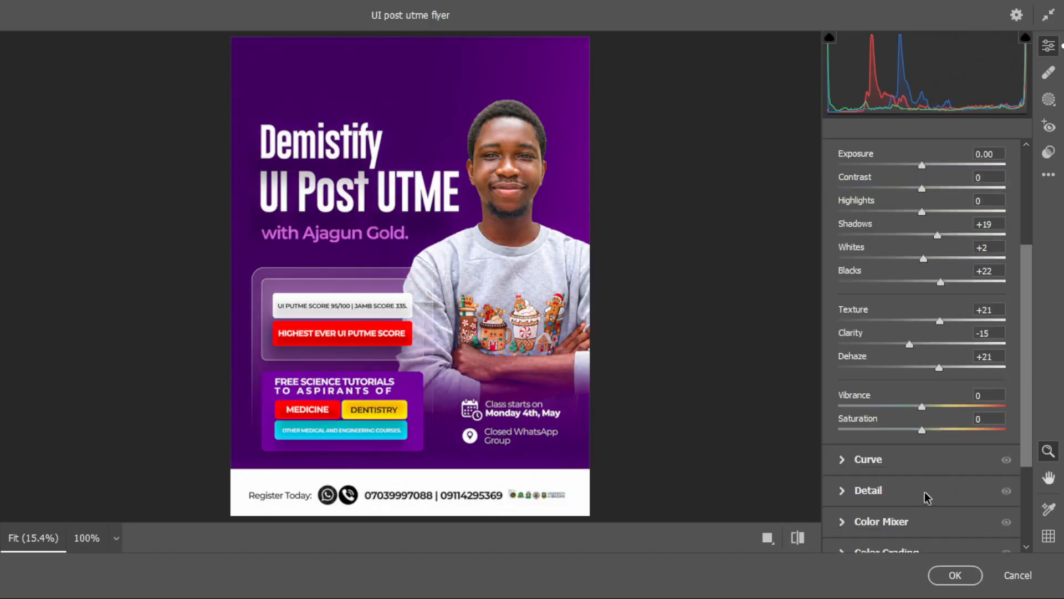
pyautogui.moveTo(923, 407); pyautogui.dragTo(918, 434)
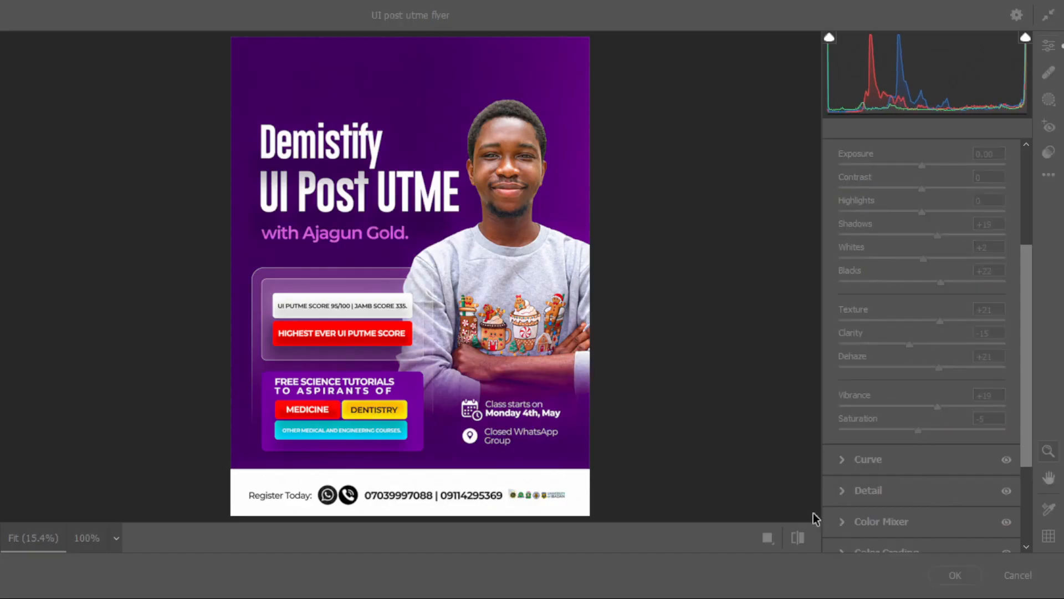
pyautogui.press('Return')
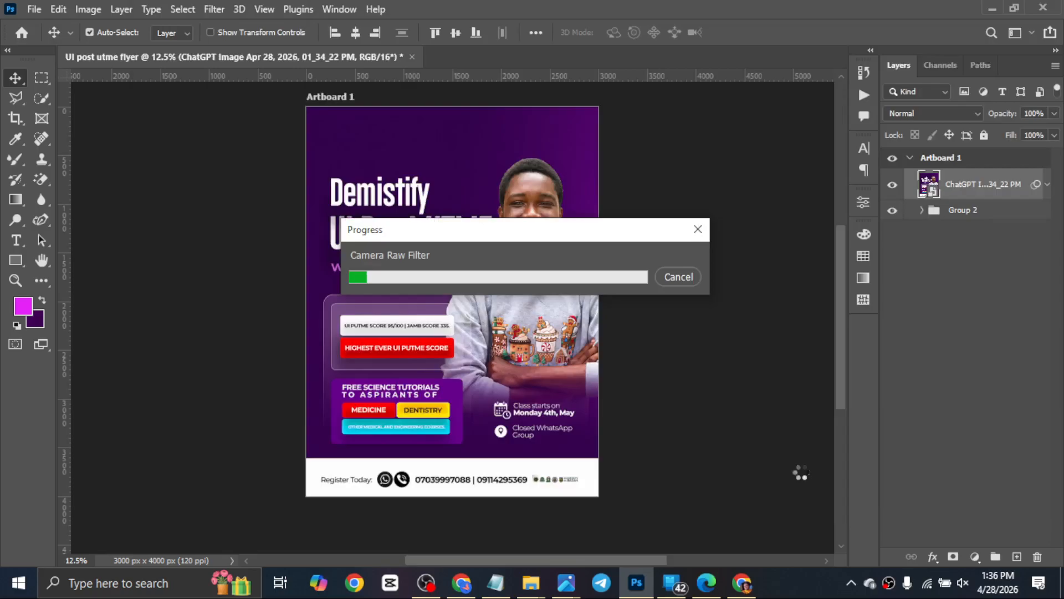
# Toggle the filtered ChatGPT image layer's visibility to compare it with the original flyer design underneath.
pyautogui.click(893, 186)
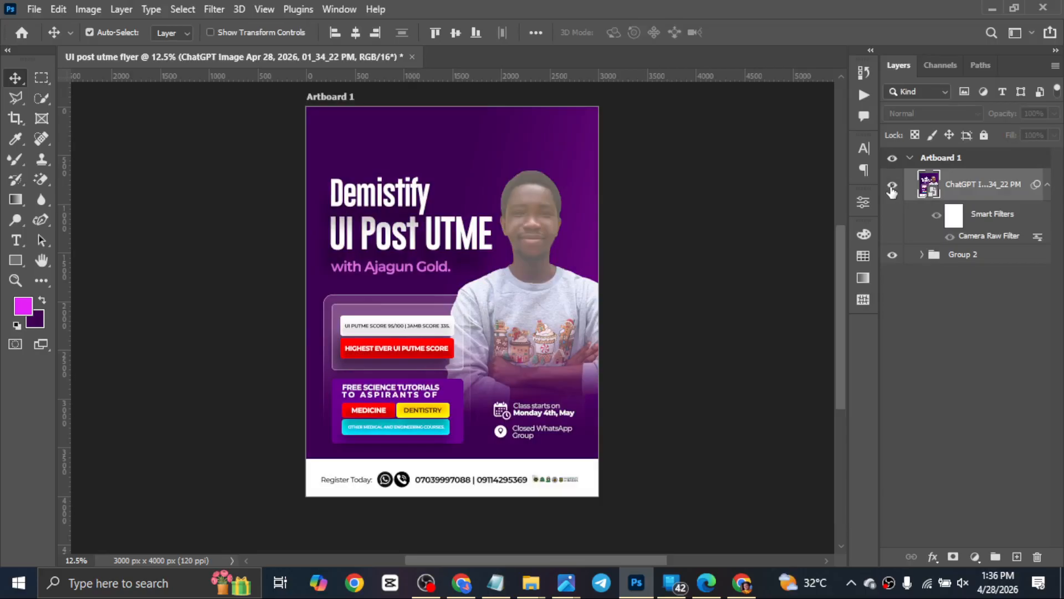
pyautogui.click(893, 189)
pyautogui.click(893, 187)
pyautogui.click(892, 187)
pyautogui.click(892, 189)
pyautogui.click(892, 188)
pyautogui.click(893, 188)
pyautogui.click(893, 189)
# Draw a magenta circle about 76 px wide over the dot of the first "i" in Demistify and nudge it into place.
pyautogui.scroll(-1, 422, 177)
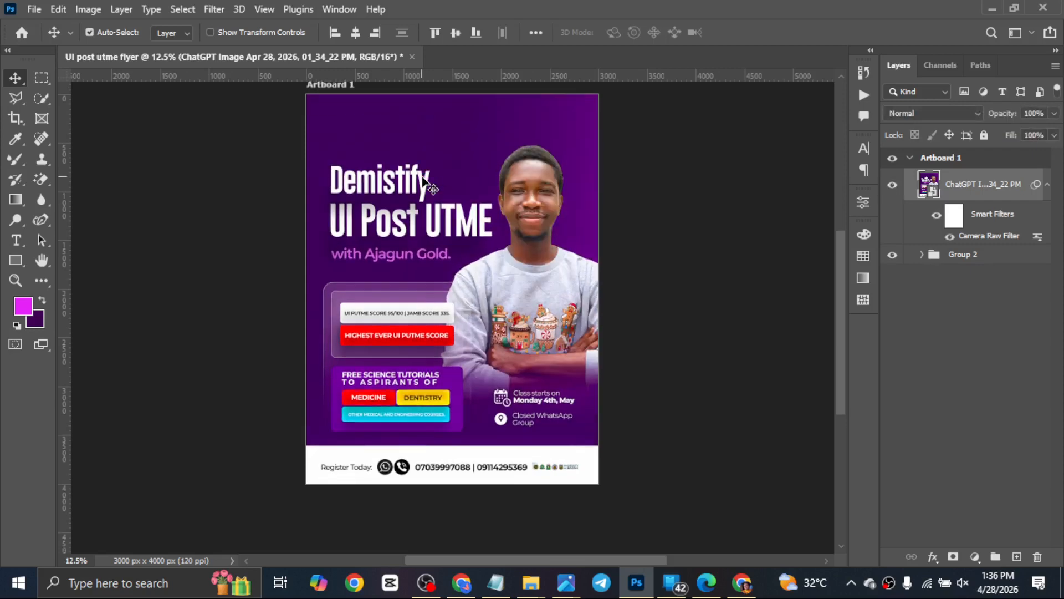
pyautogui.hotkey('ctrl', '+')
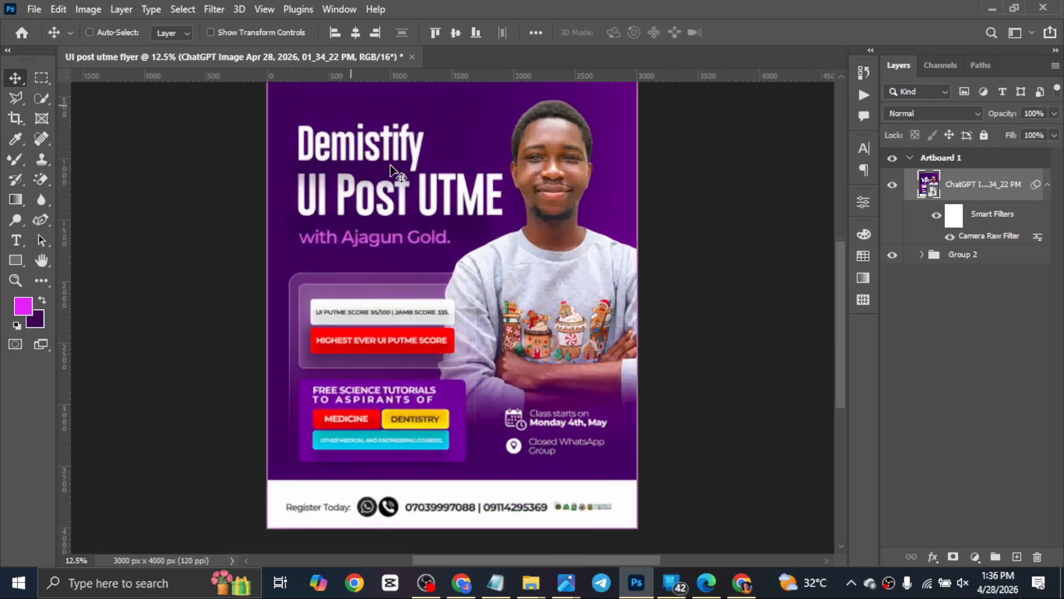
pyautogui.moveTo(397, 169); pyautogui.dragTo(470, 372)
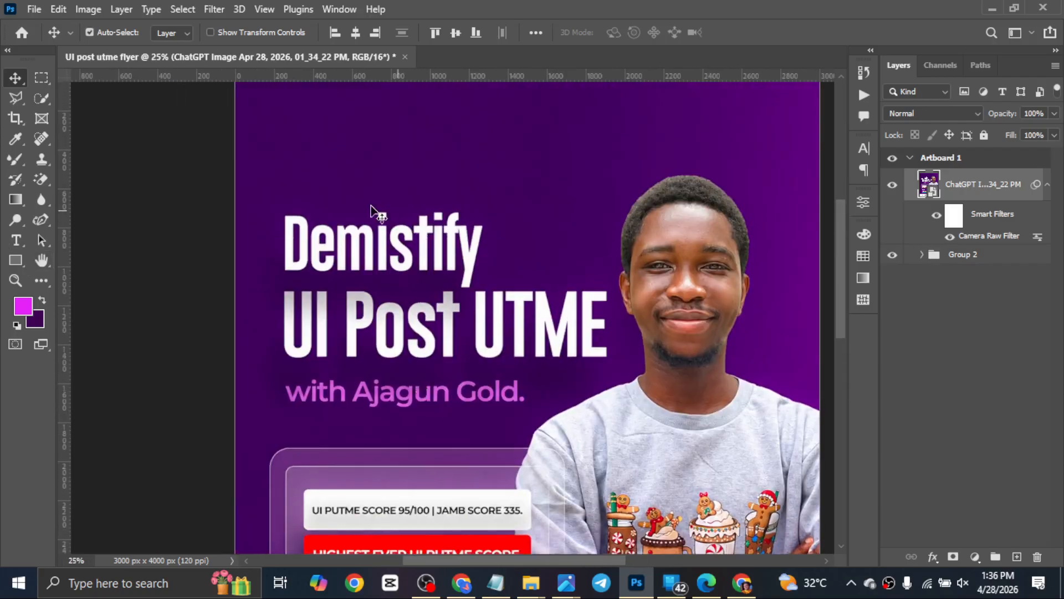
pyautogui.rightClick(16, 263)
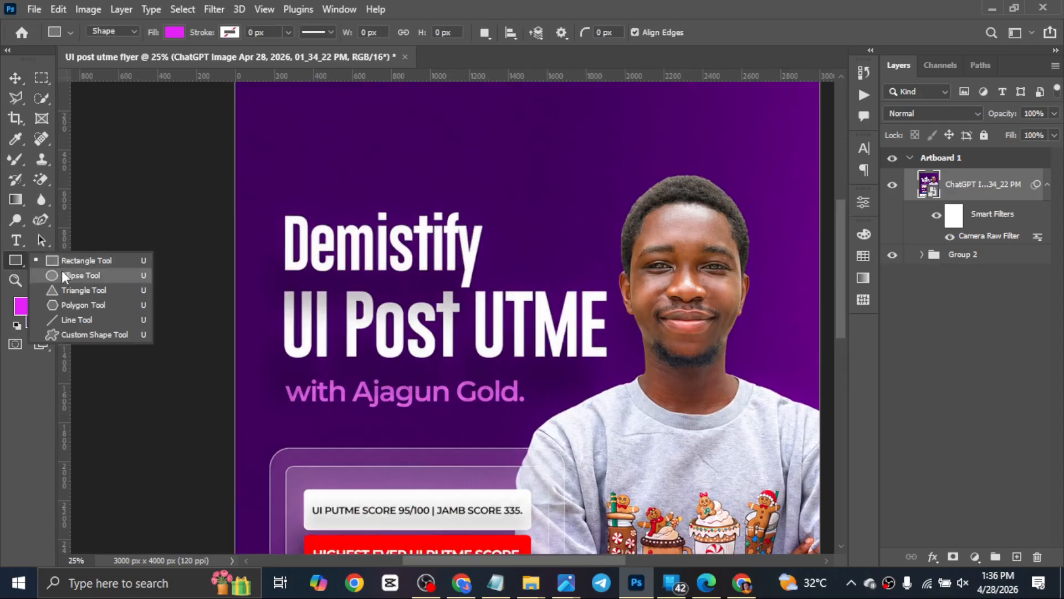
pyautogui.click(61, 256)
pyautogui.hotkey('shift', 'u')
pyautogui.moveTo(377, 208); pyautogui.dragTo(393, 244)
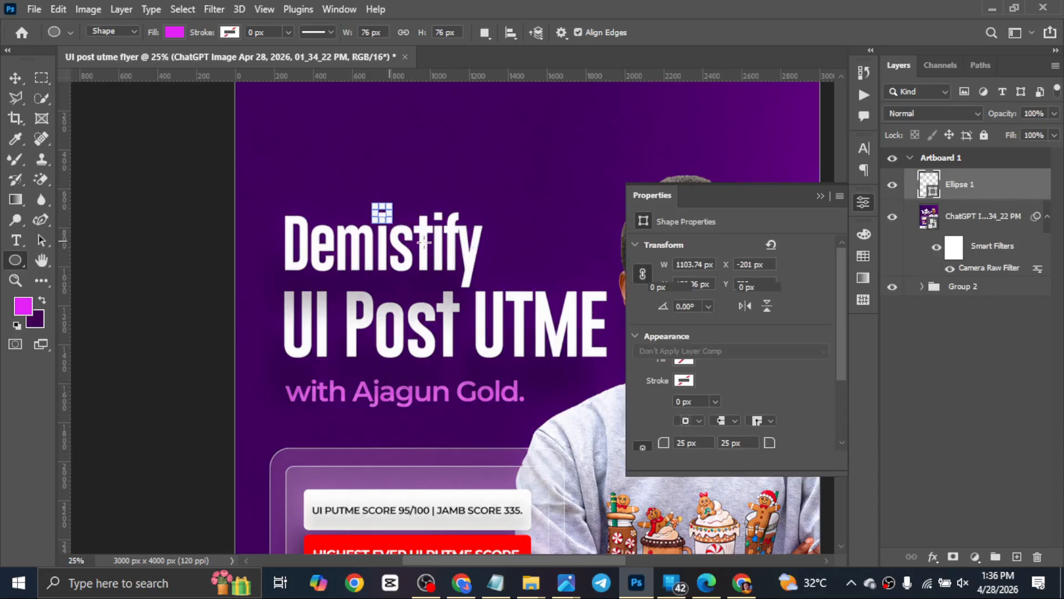
pyautogui.press('v')
pyautogui.click(824, 196)
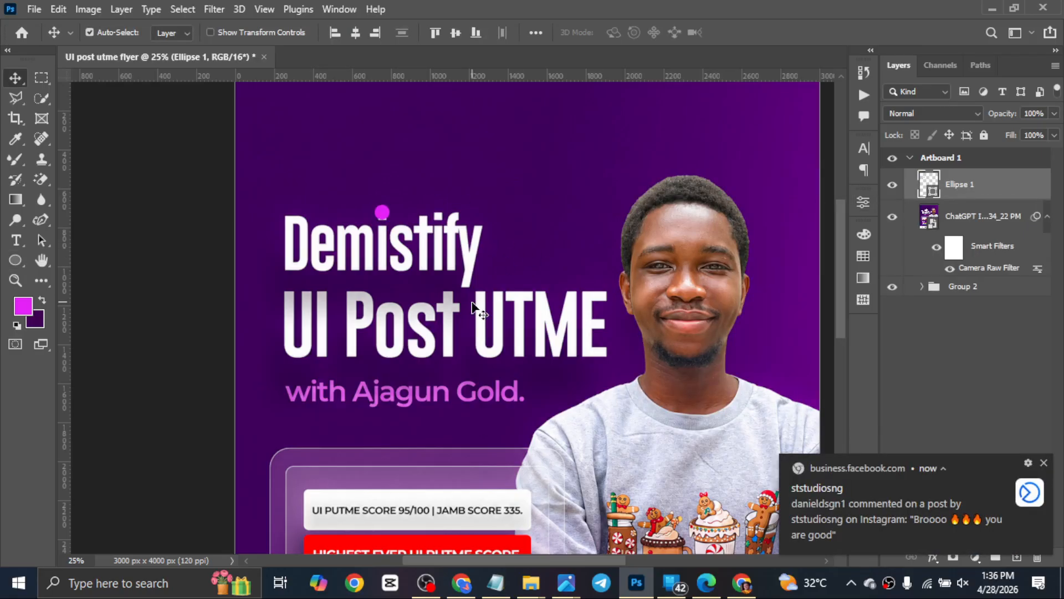
pyautogui.hotkey('shift', 'Down')
pyautogui.hotkey('shift', 'Down')
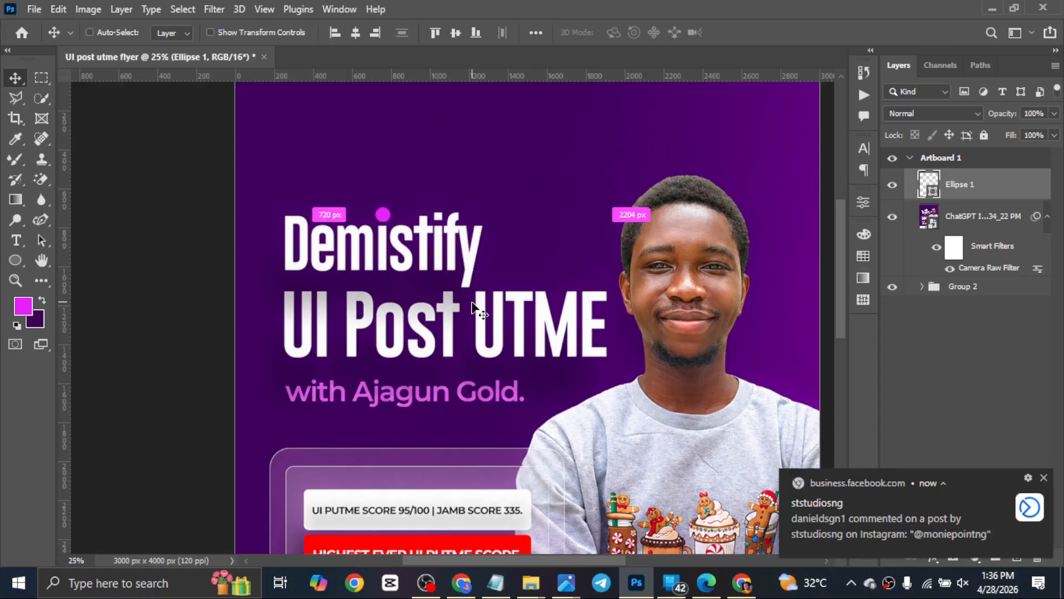
# Duplicate the magenta circle and move the copy over the dot of the second "i" in Demistify.
pyautogui.hotkey('ctrl', 'j')
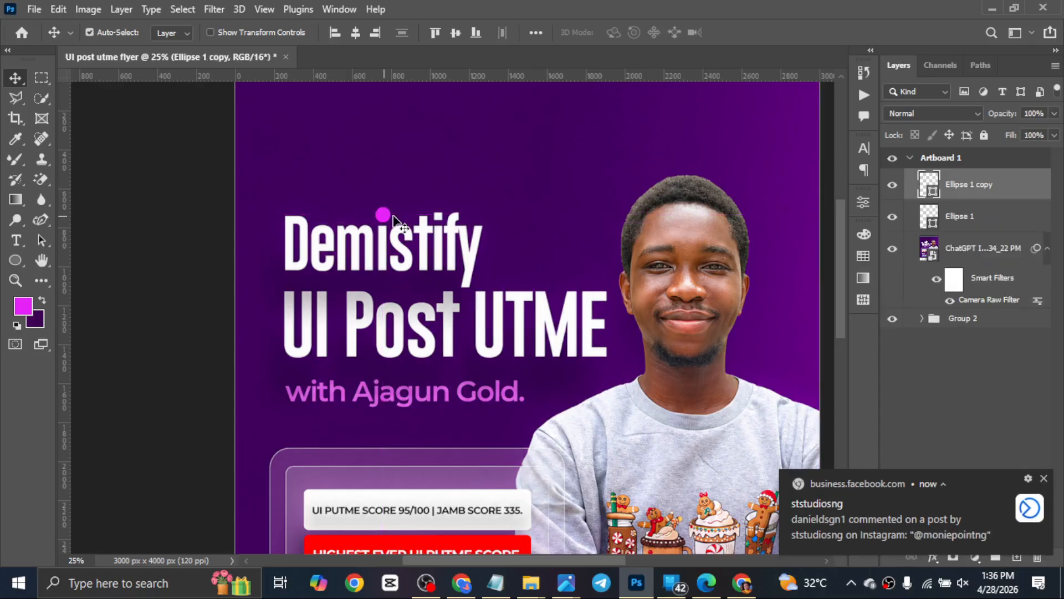
pyautogui.moveTo(386, 220); pyautogui.dragTo(441, 218)
pyautogui.hotkey('ctrl', '0')
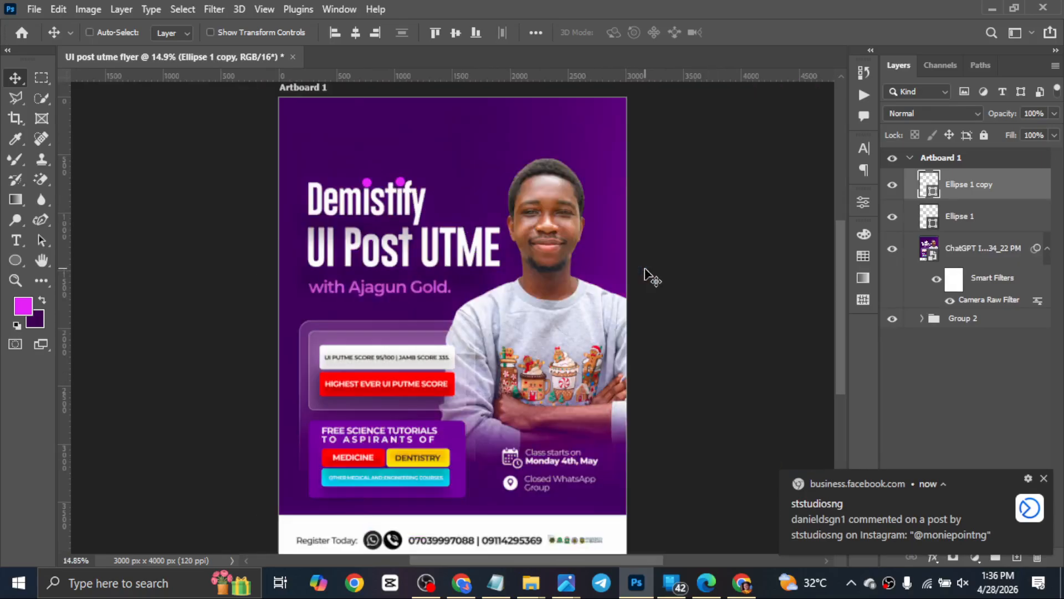
pyautogui.hotkey('ctrl', '-')
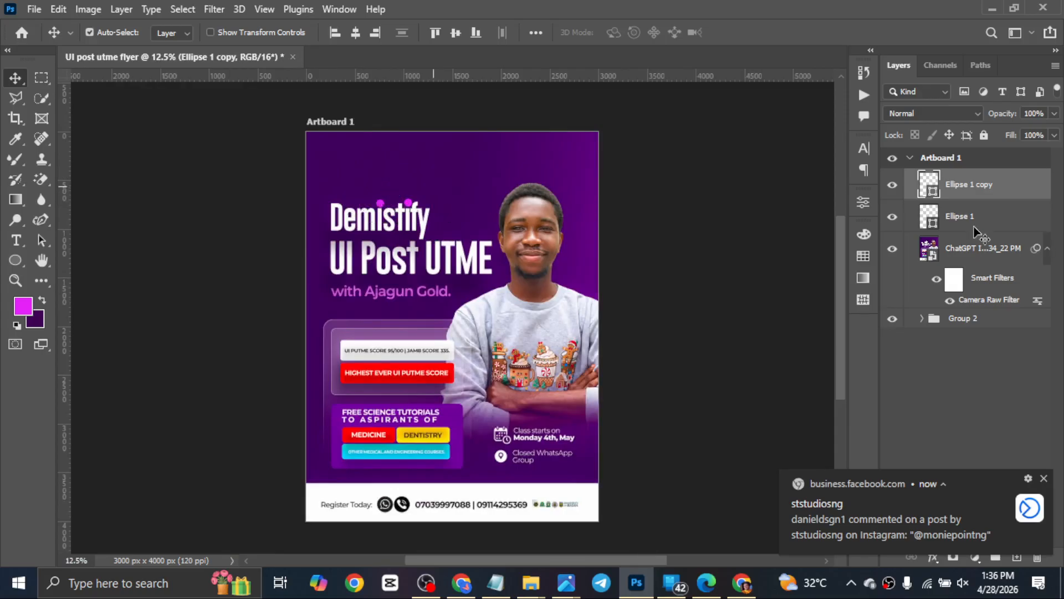
# Delete both magenta circles from the Demistify title and dismiss the desktop notification.
pyautogui.keyDown('shift'); pyautogui.click(1016, 225); pyautogui.keyUp('shift')
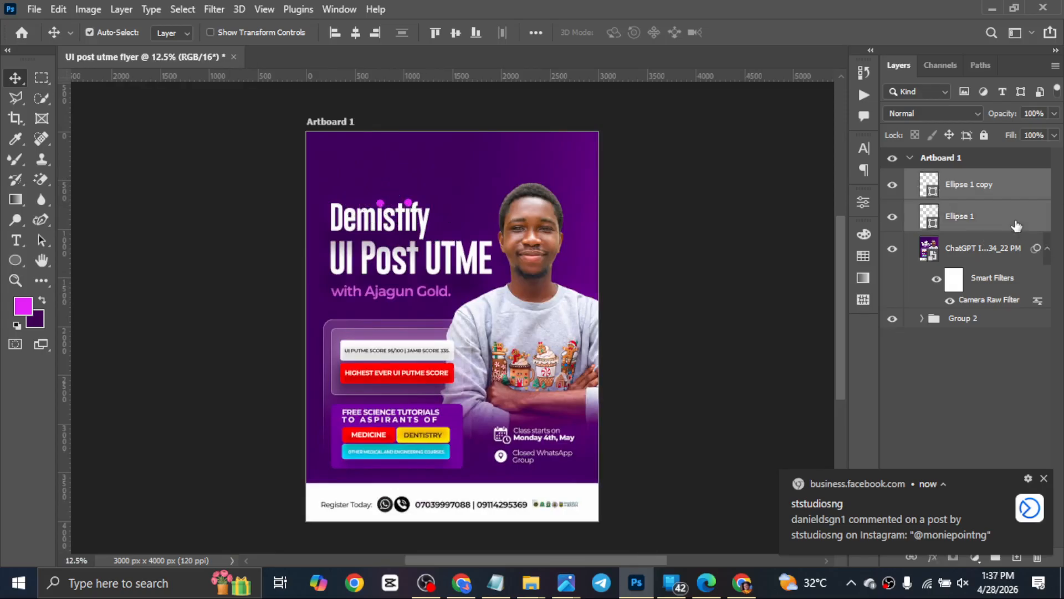
pyautogui.press('Delete')
pyautogui.click(725, 209)
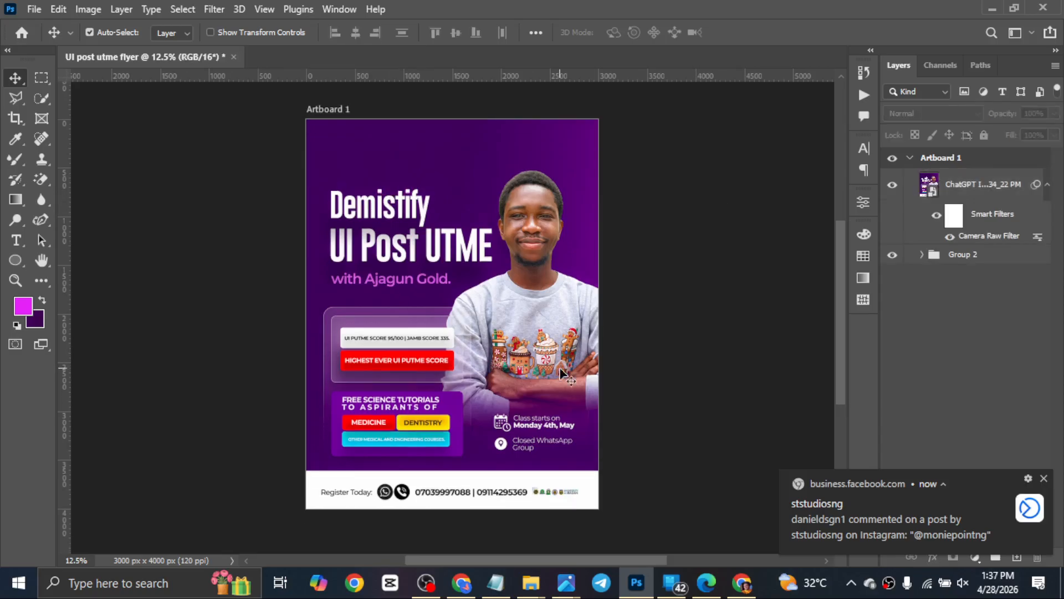
pyautogui.click(1044, 478)
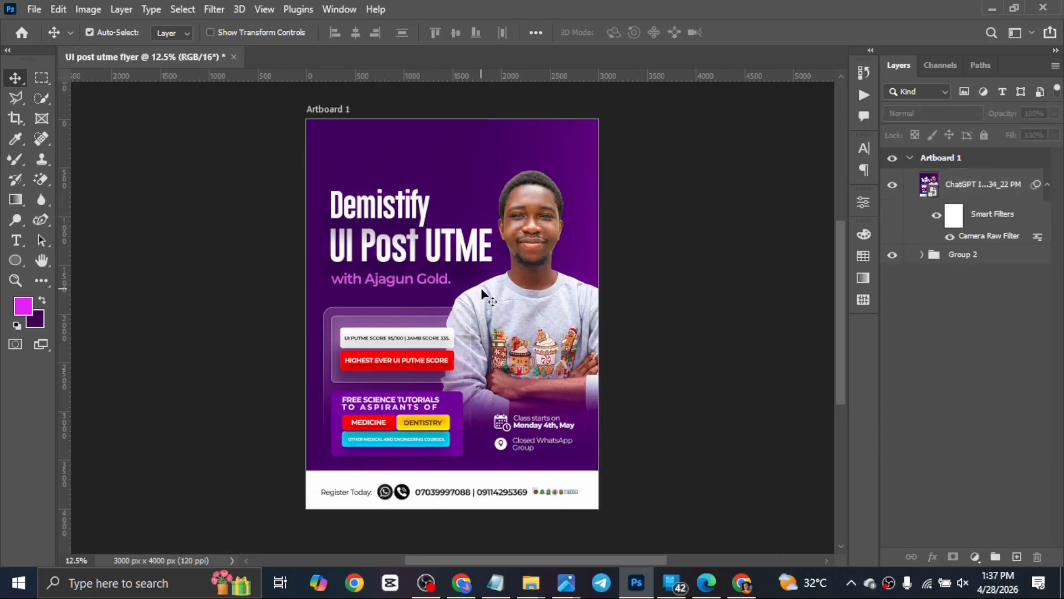